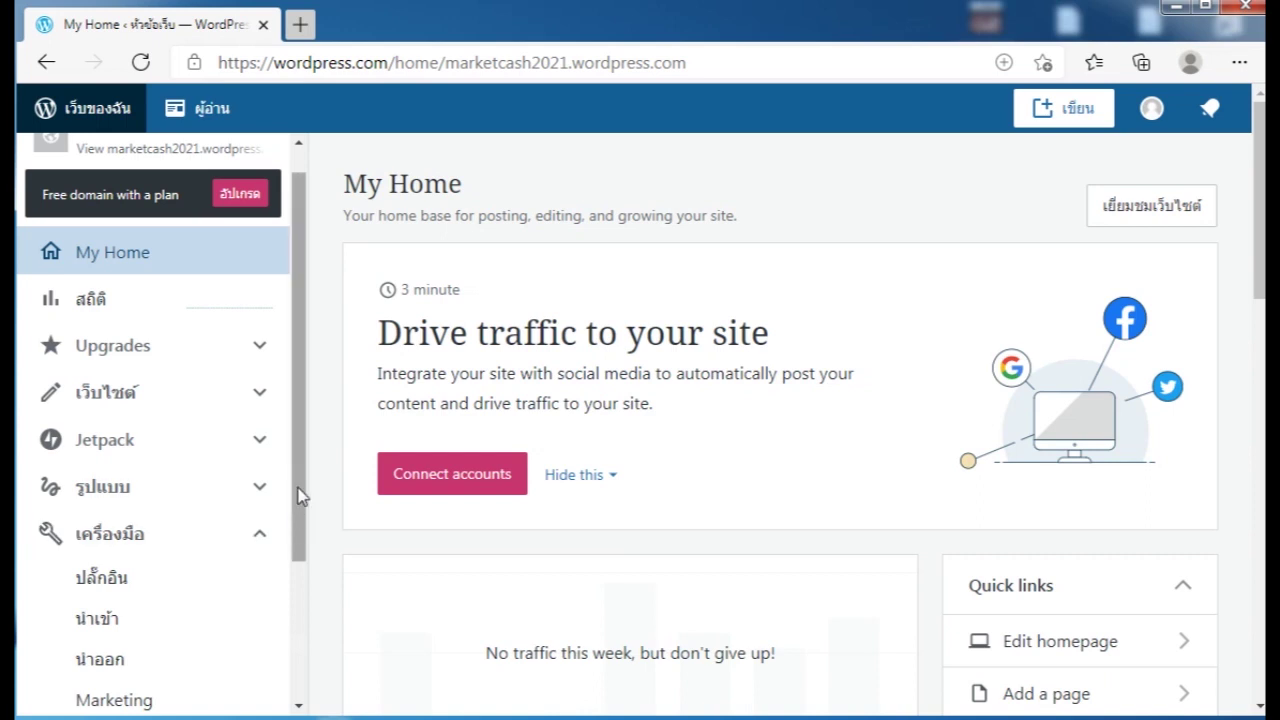
- Open the general settings page (ตั้งค่า) of the marketcash2021 site
left_click_drag(302, 497, 323, 626)
left_click(100, 592)
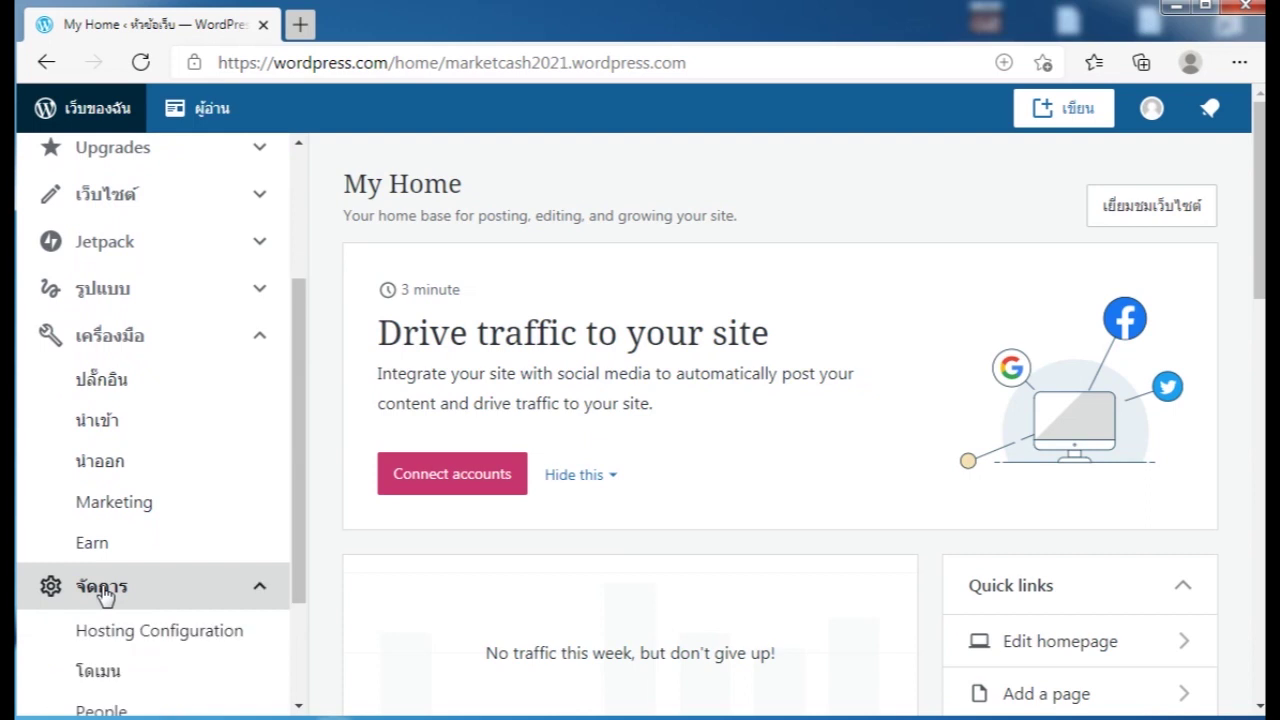
left_click_drag(303, 474, 309, 577)
left_click(108, 585)
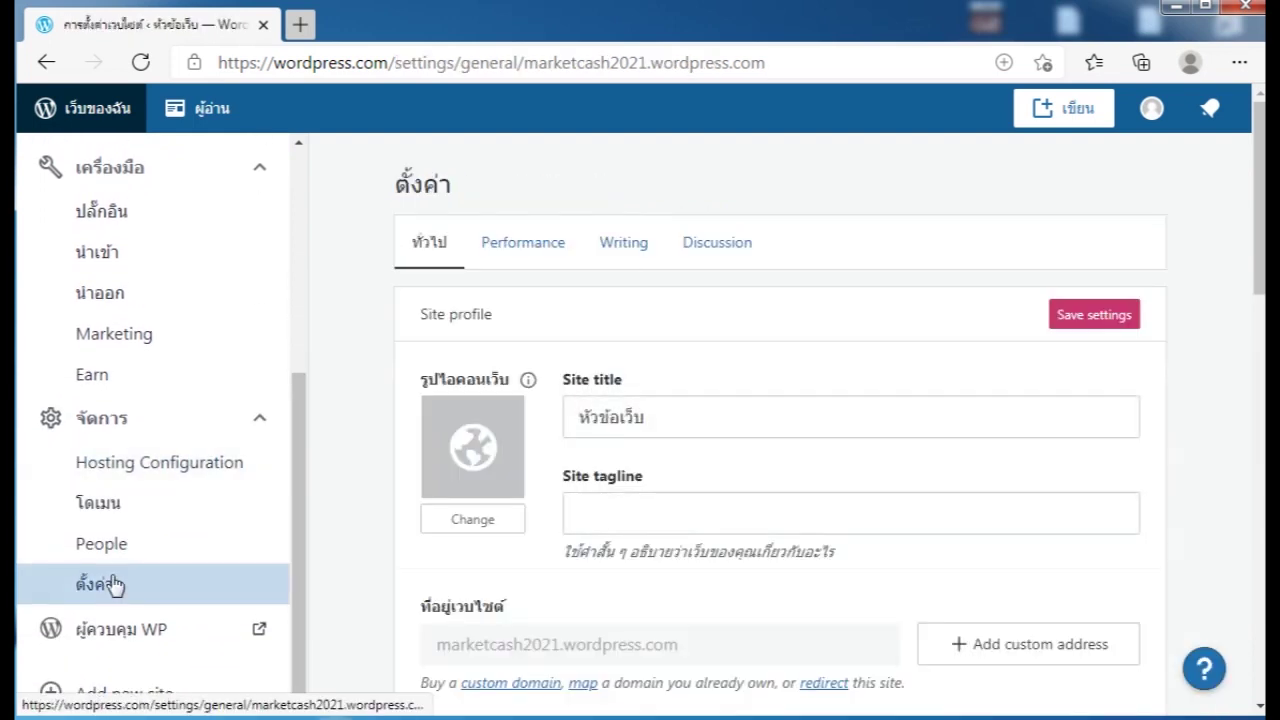
- Replace the site title with "Market Cass" and save the site profile settings
left_click(684, 416)
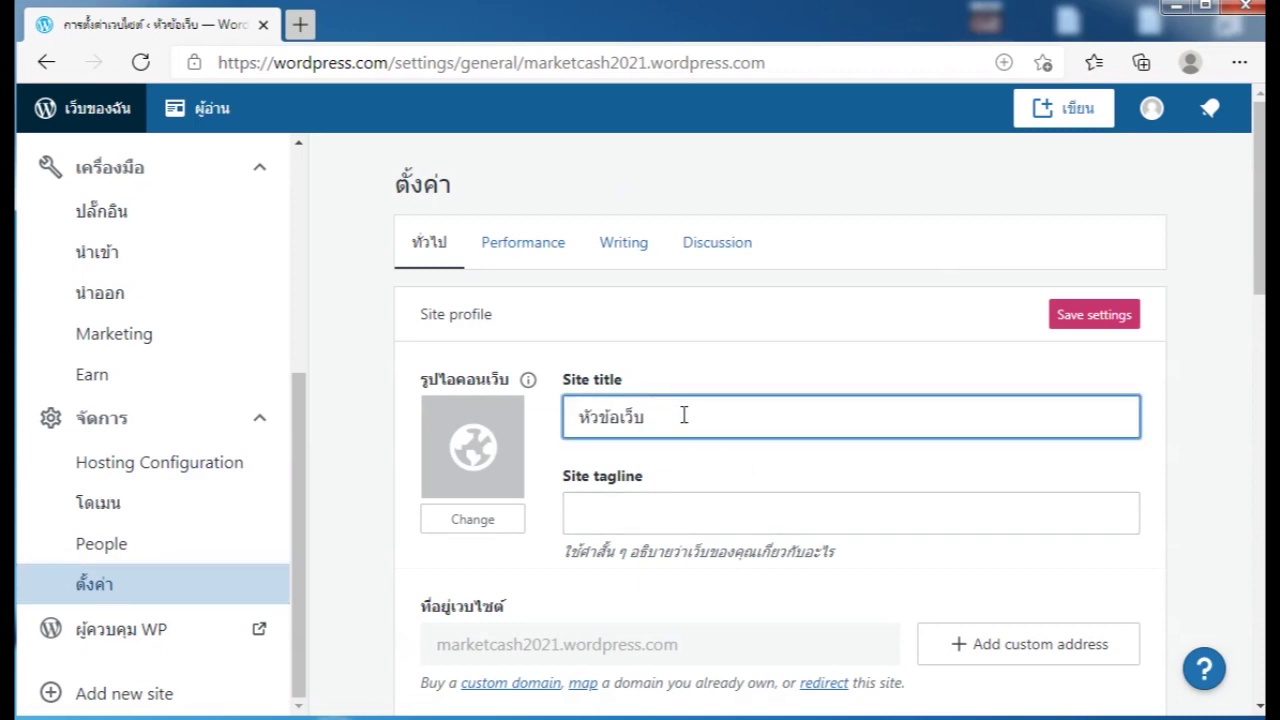
left_click_drag(684, 416, 572, 437)
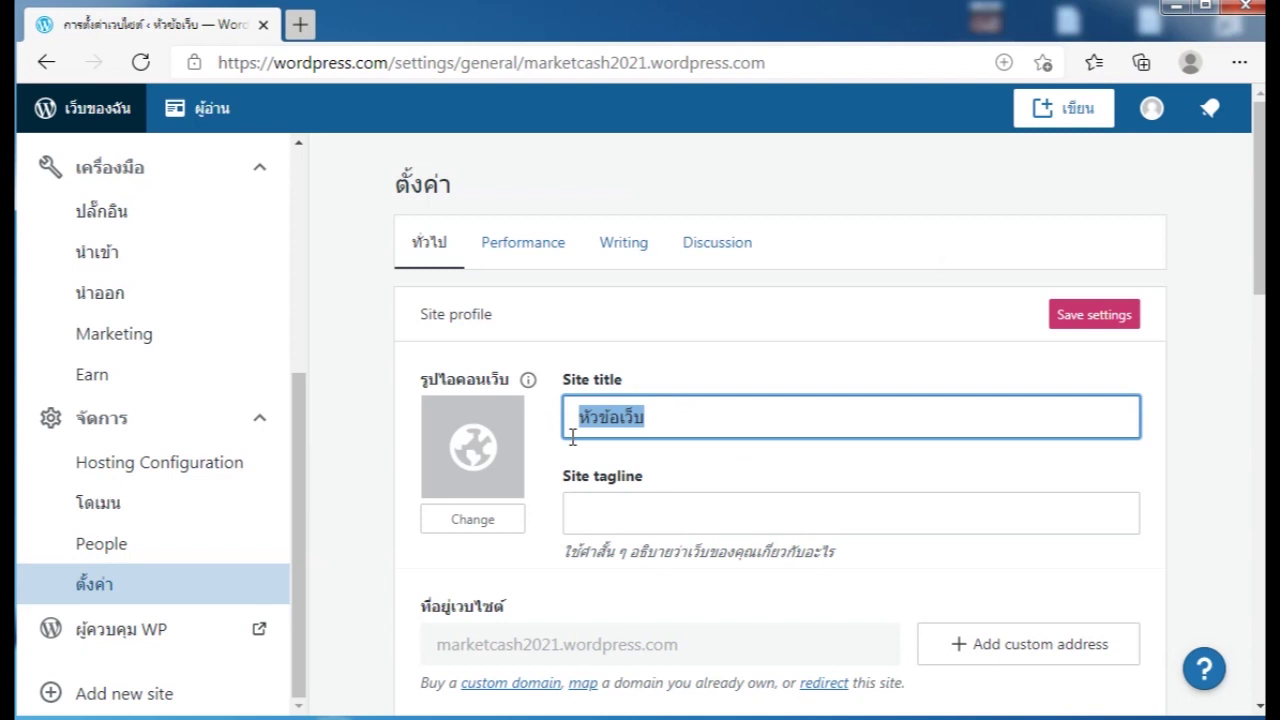
type("Ma")
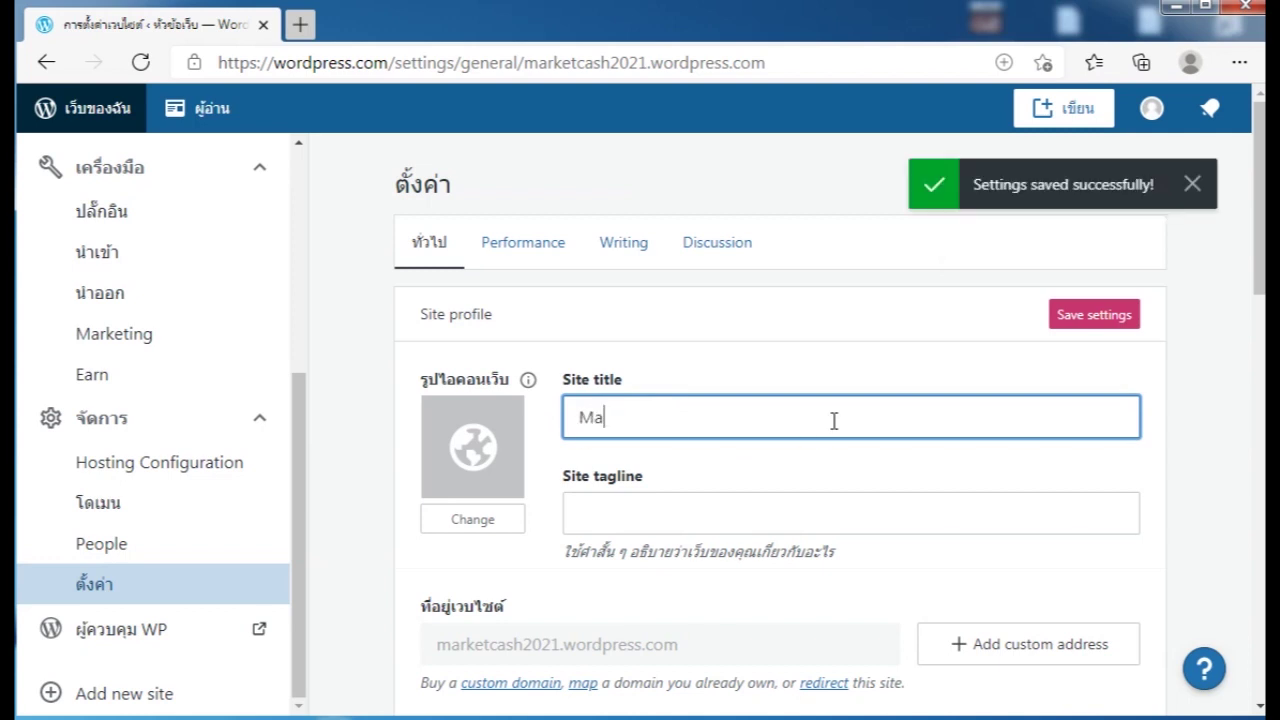
type("rket Cass")
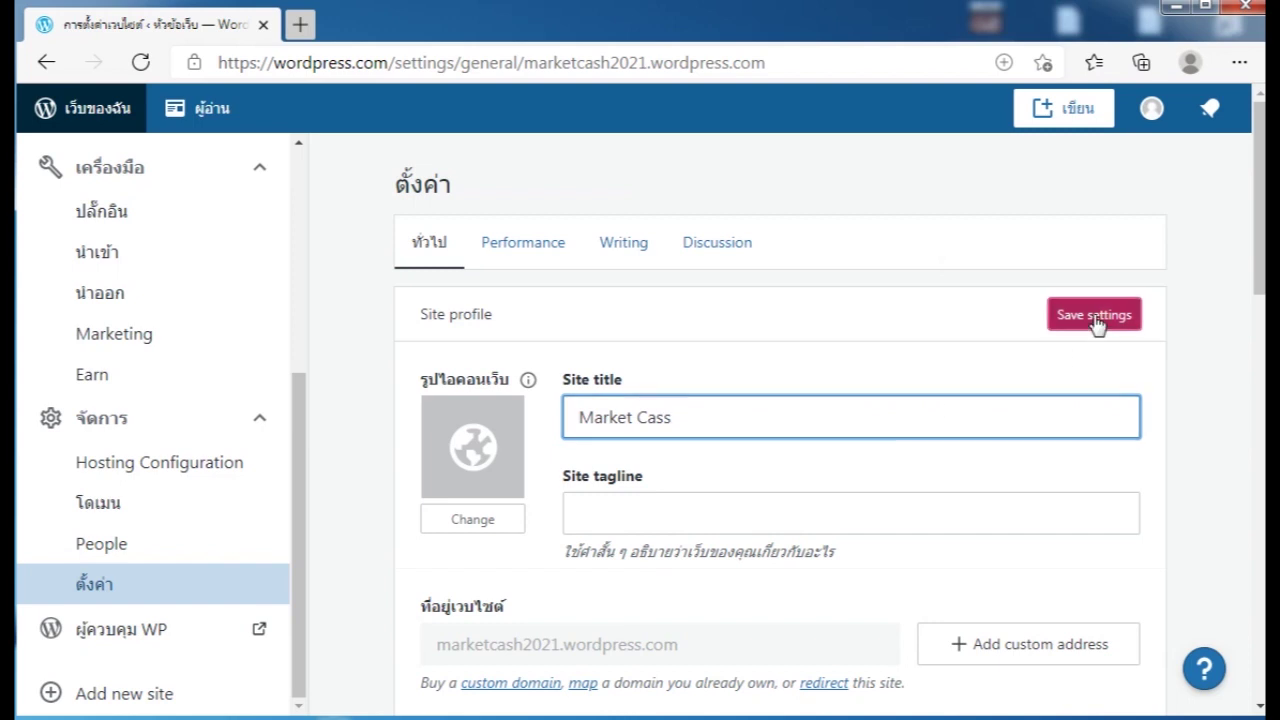
left_click(1094, 316)
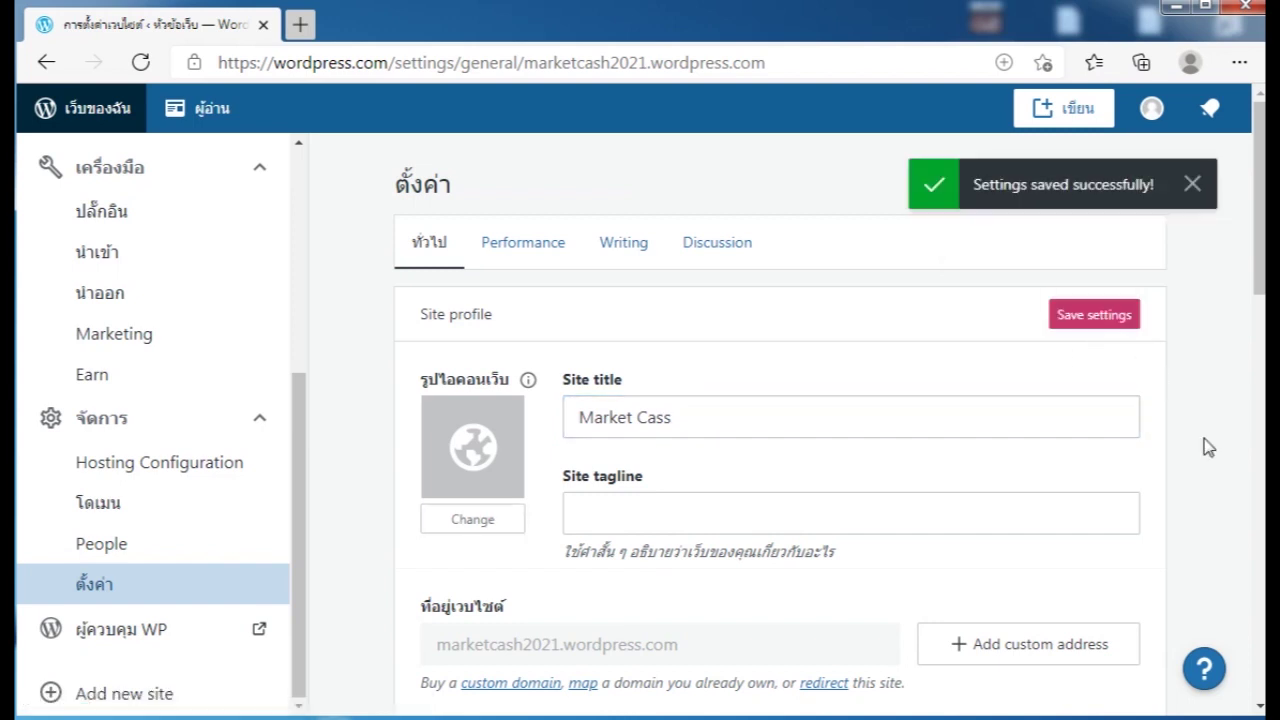
scroll(1208, 447, "down", 6)
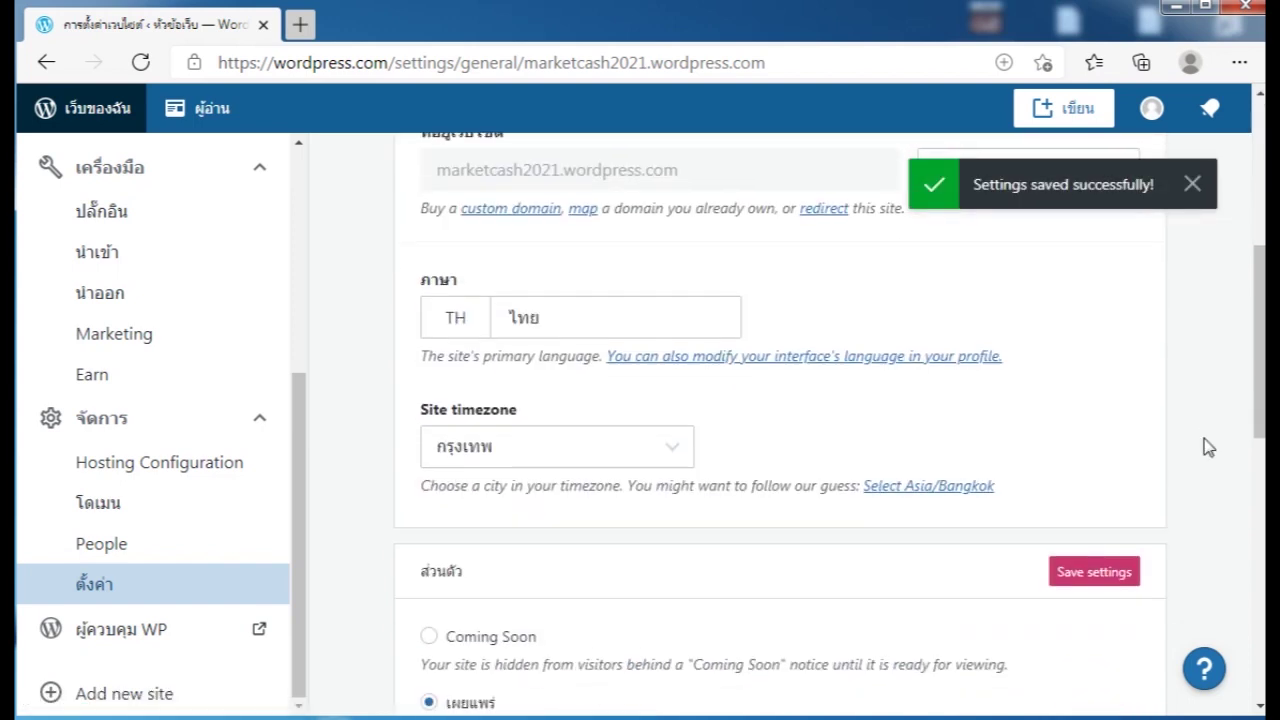
scroll(1208, 447, "down", 2)
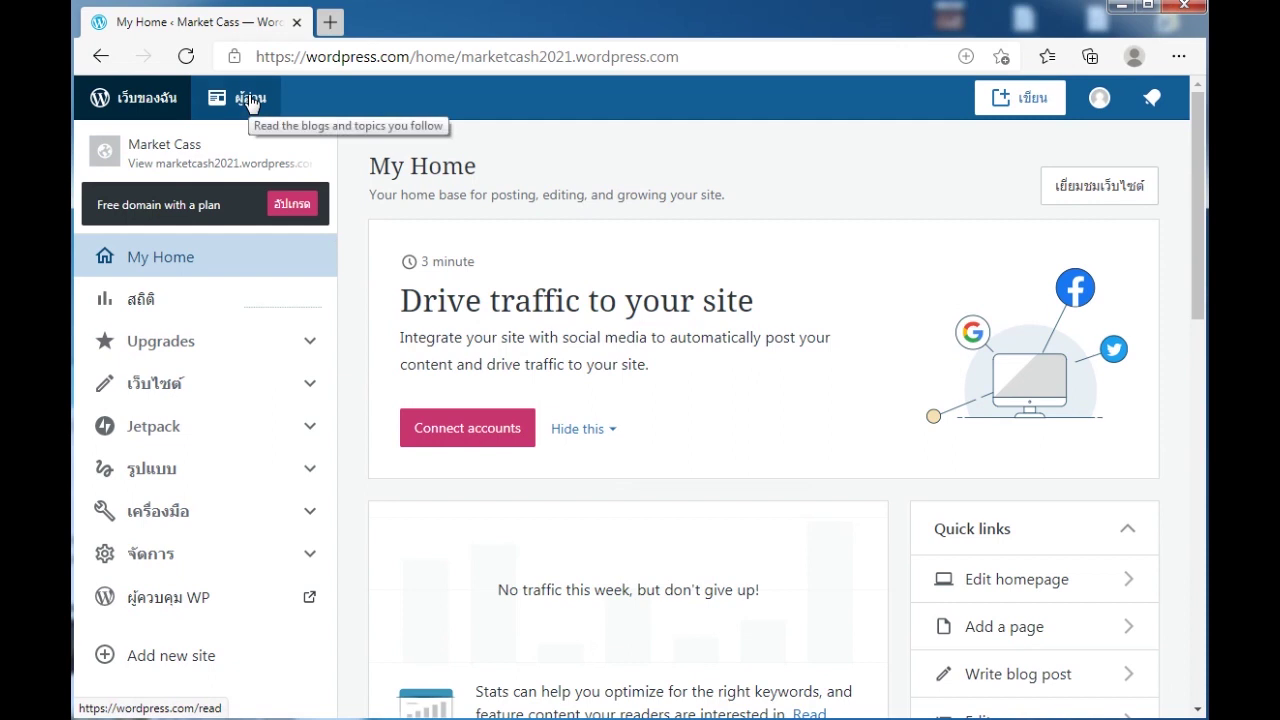
- View the Reader section (ผู้อ่าน) and return to the site's My Home dashboard
left_click(249, 99)
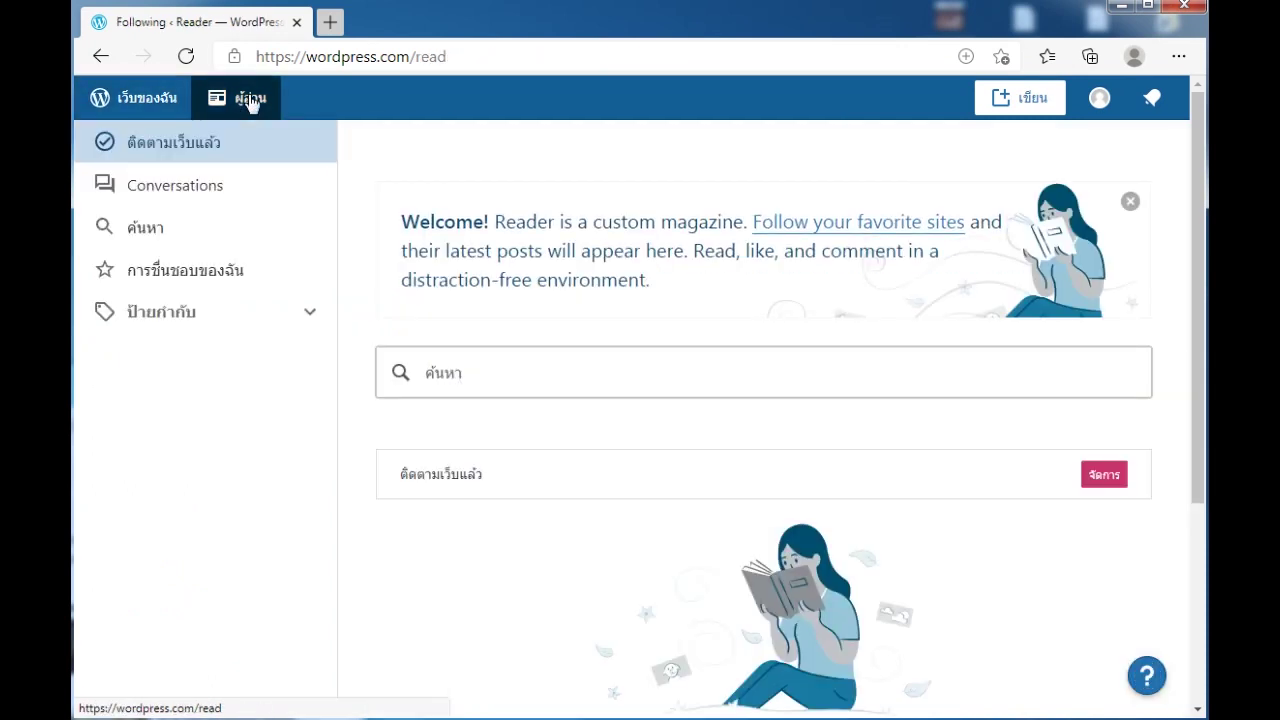
left_click(143, 96)
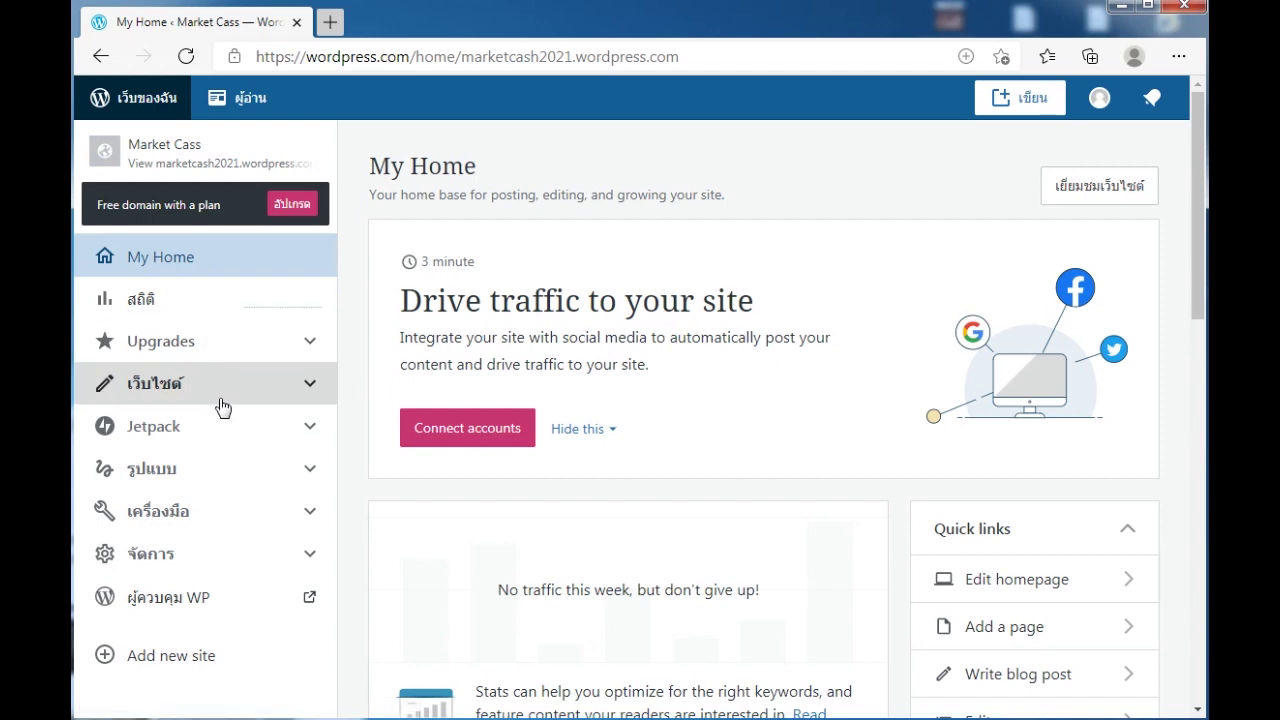
- Open the site's list of pages (หน้า)
left_click(223, 482)
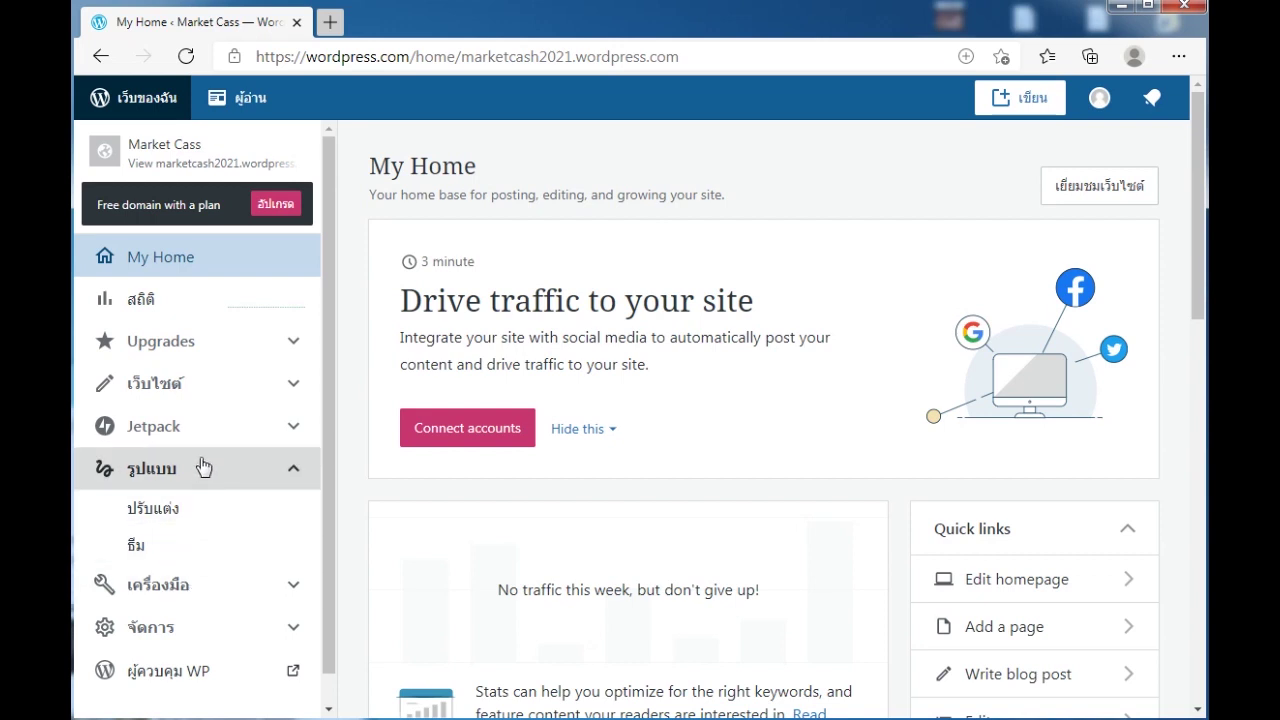
left_click(217, 389)
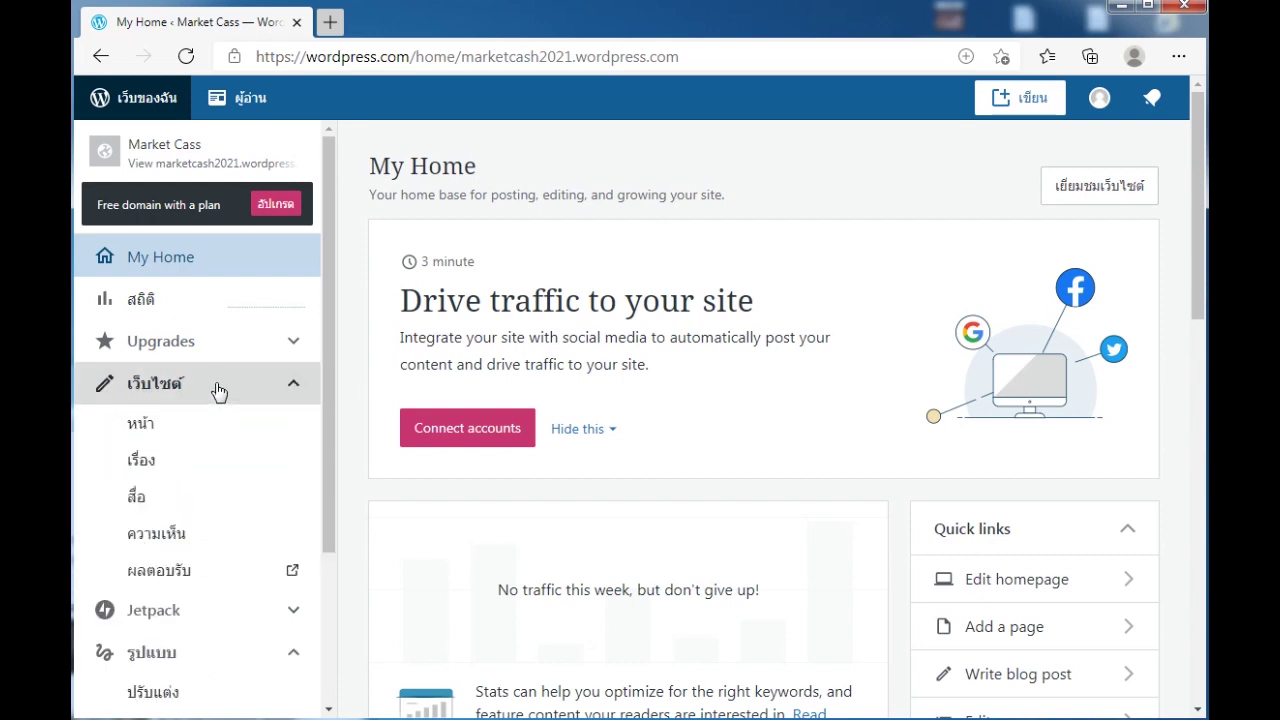
left_click(160, 425)
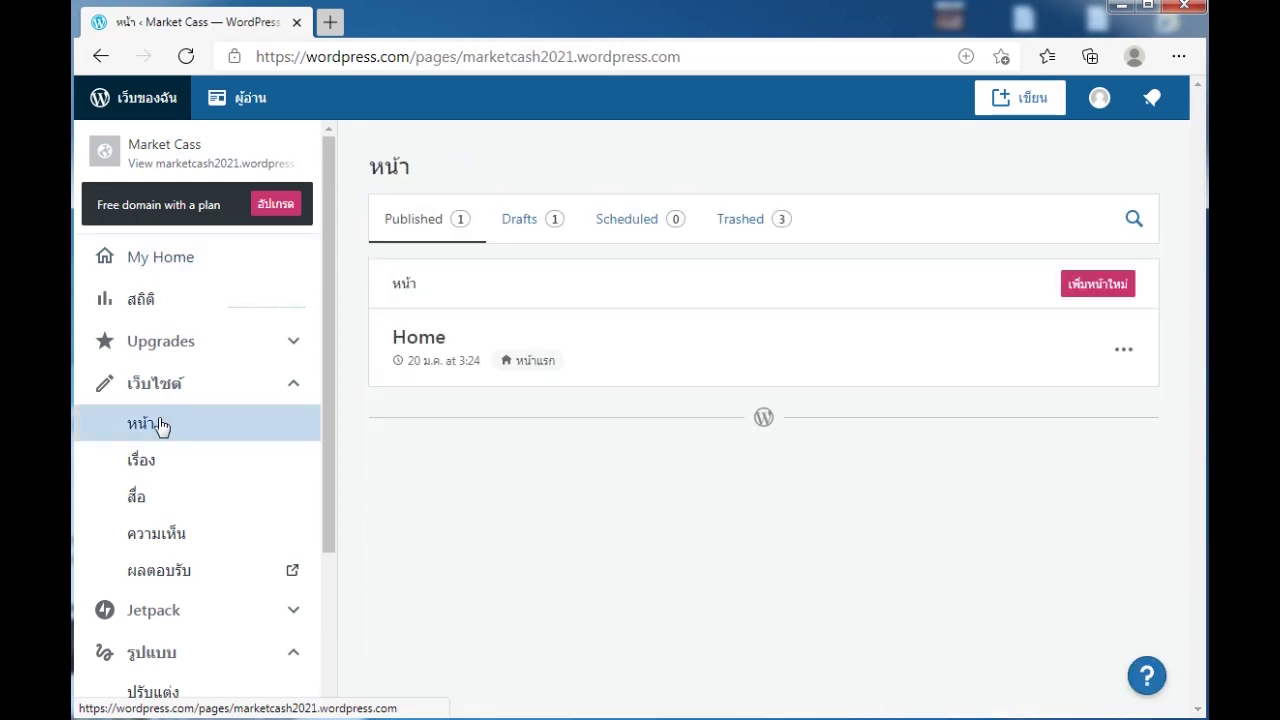
- Create a new page from the blank layout and title it "SPC All Supply"
left_click(1100, 287)
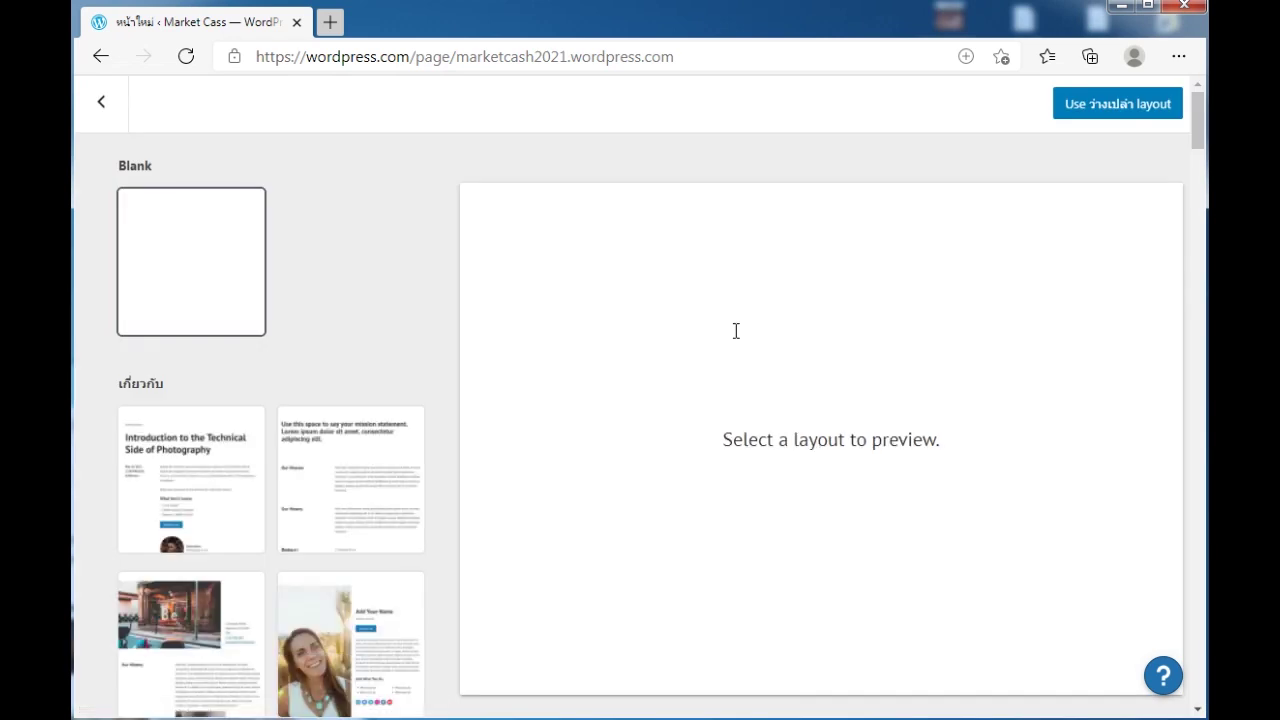
left_click(1110, 106)
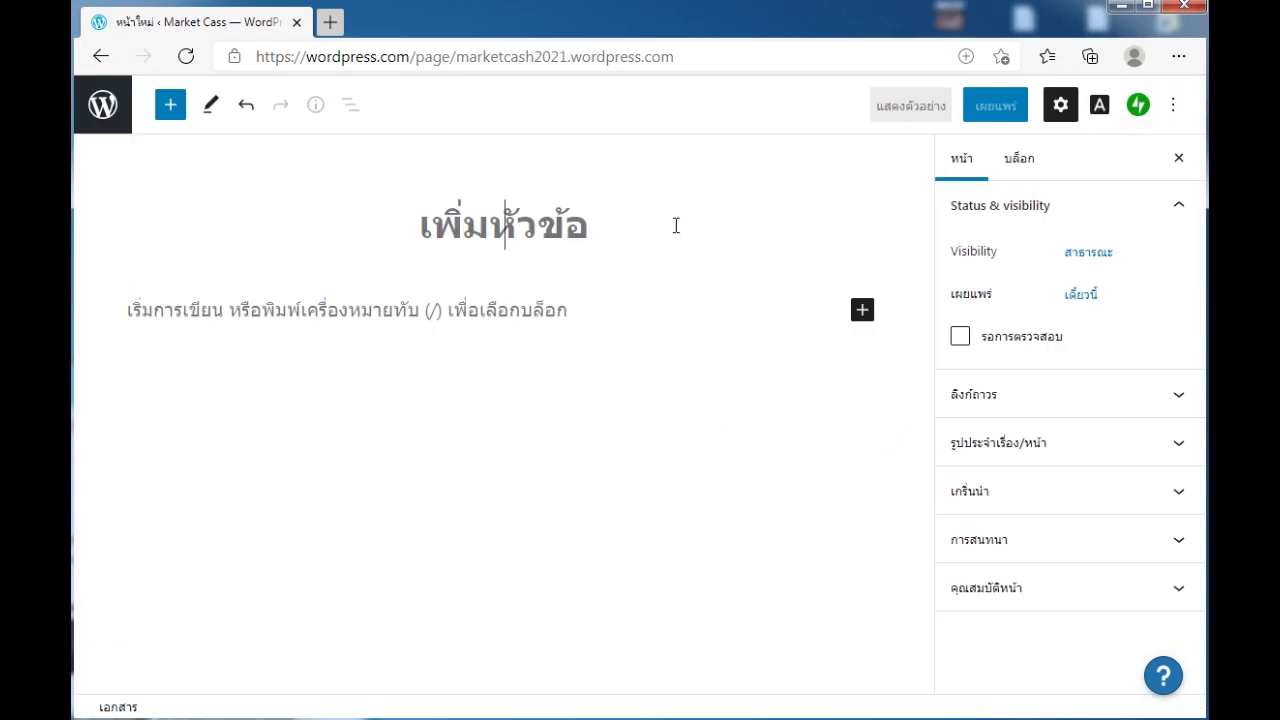
type("S")
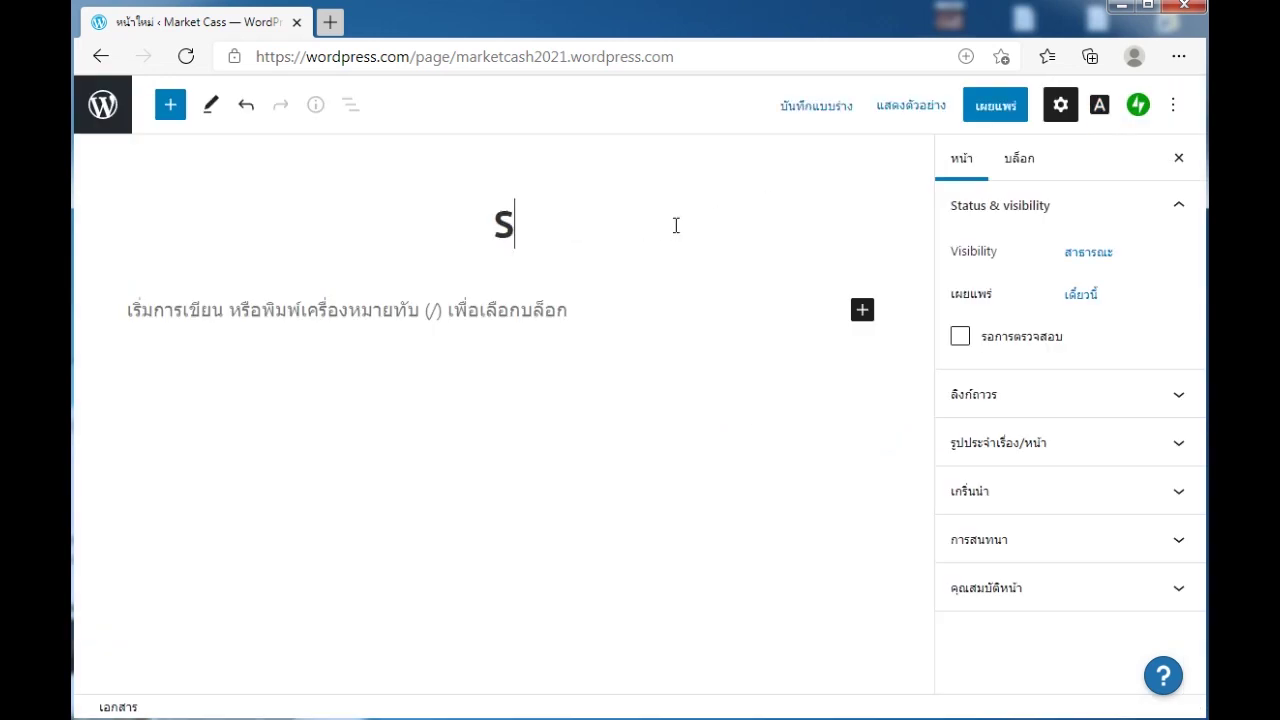
type("PC A")
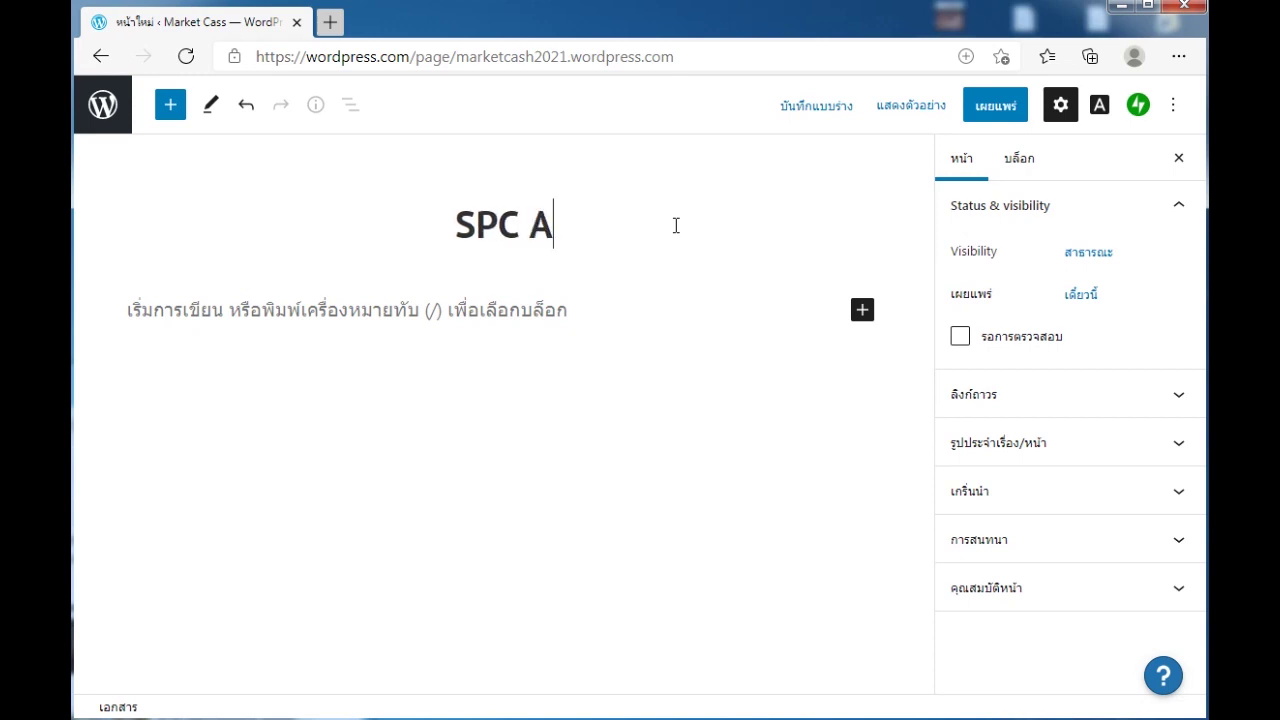
type("ll Supply")
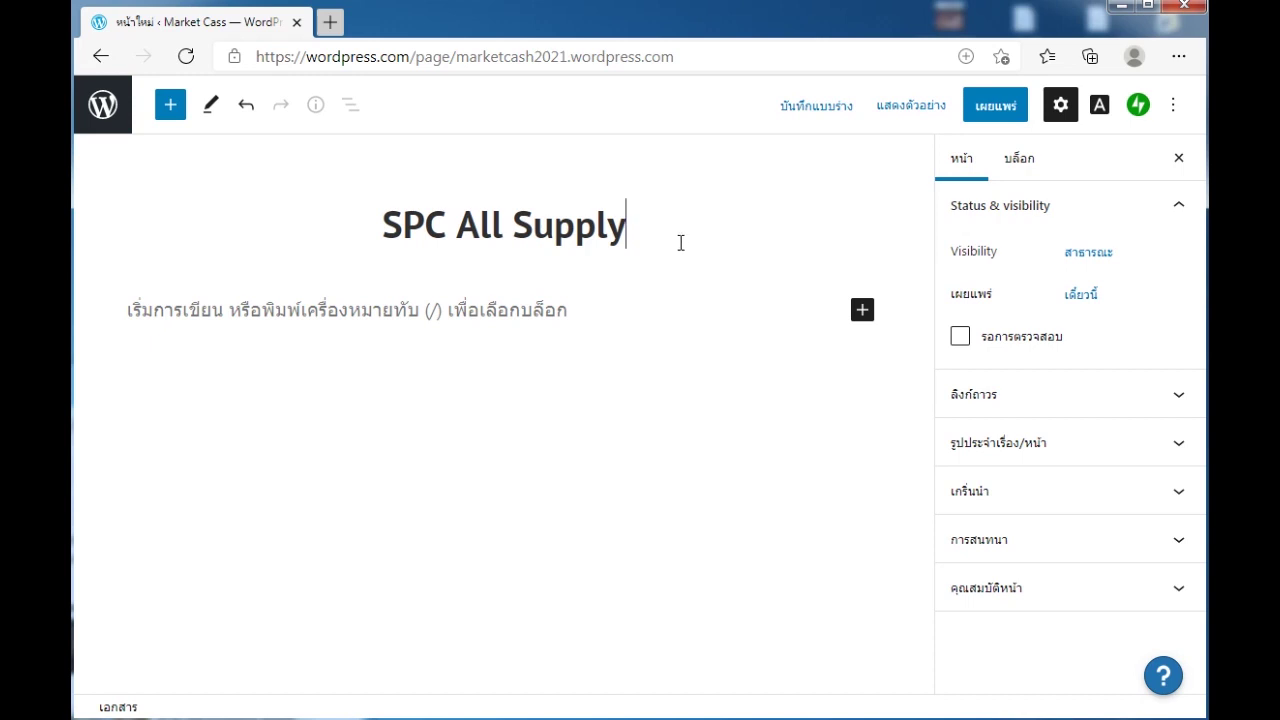
- Search the block library for "ima" and insert an image block (รูปภาพ) below the page title
left_click(862, 312)
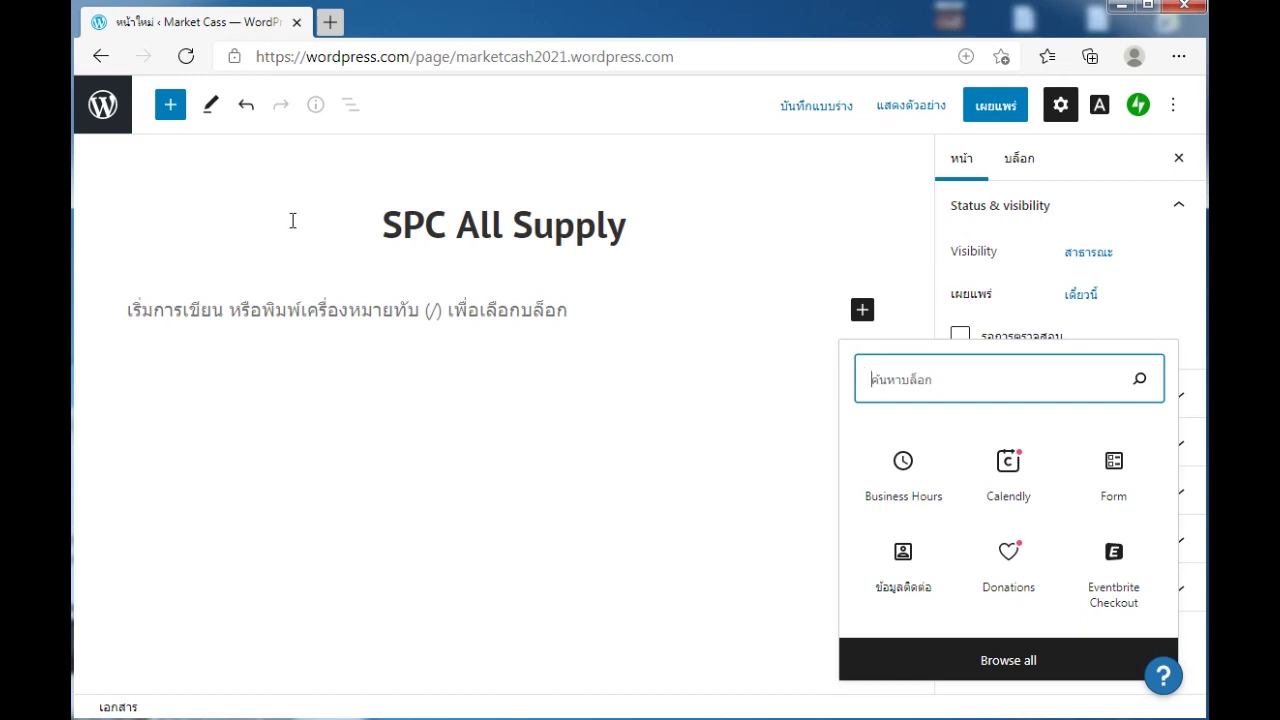
left_click(158, 112)
left_click(168, 108)
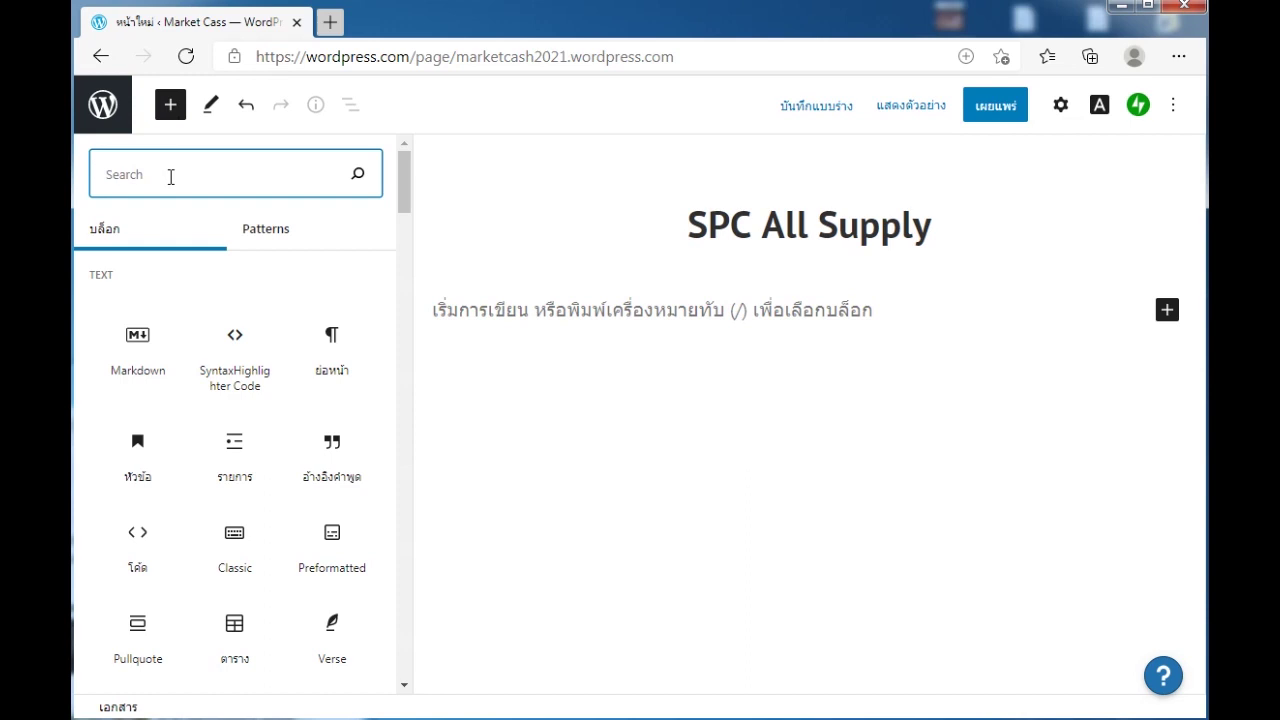
type("im")
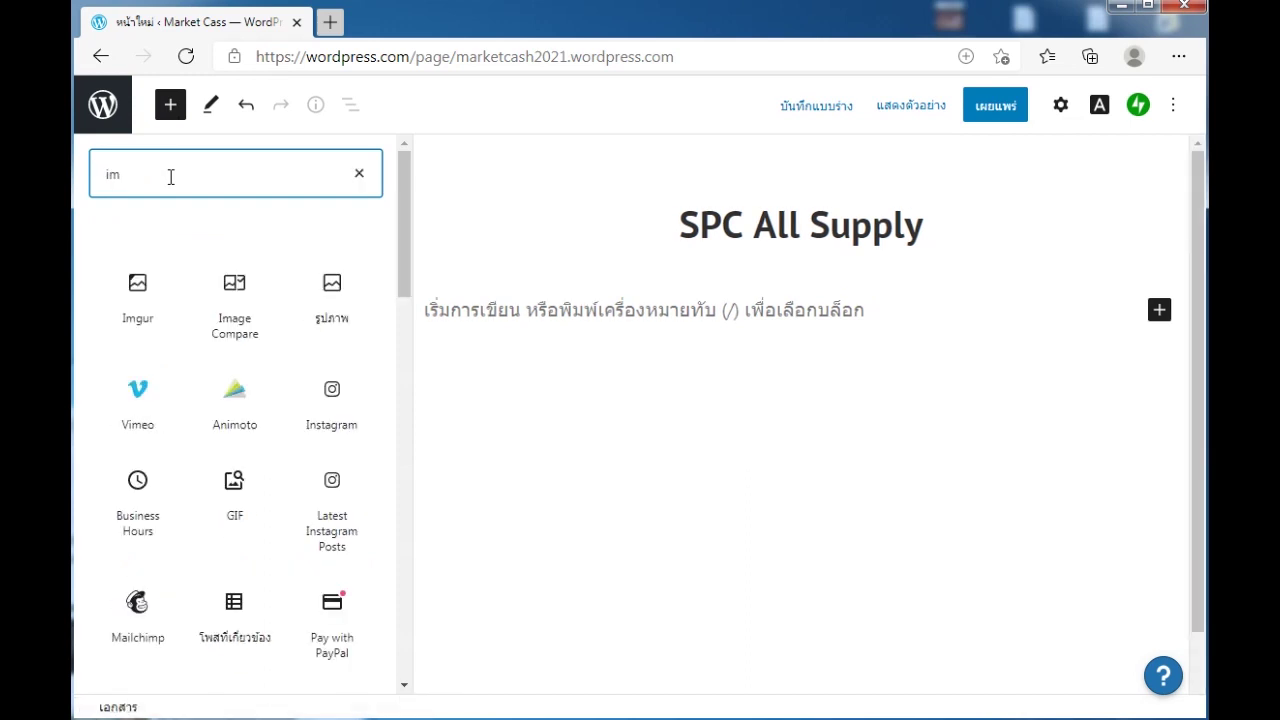
type("a")
left_click(230, 285)
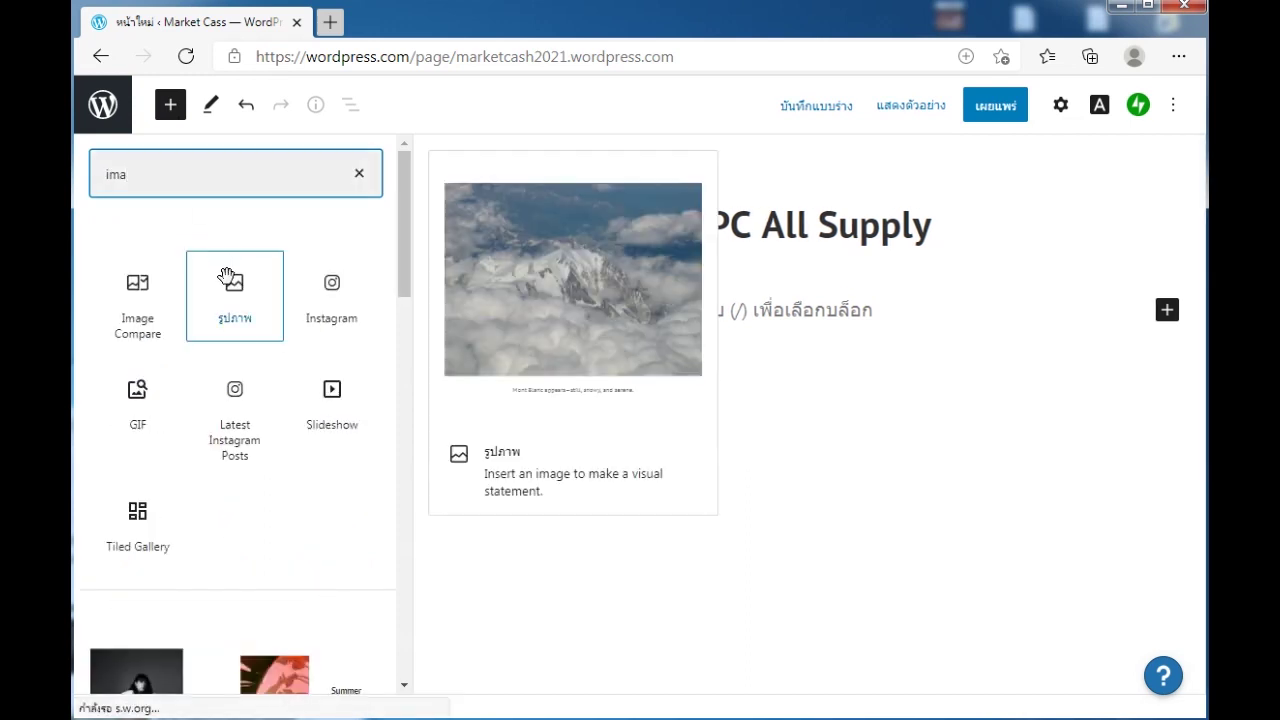
- Upload the picture 106038 from the computer into the empty image block
left_click(478, 440)
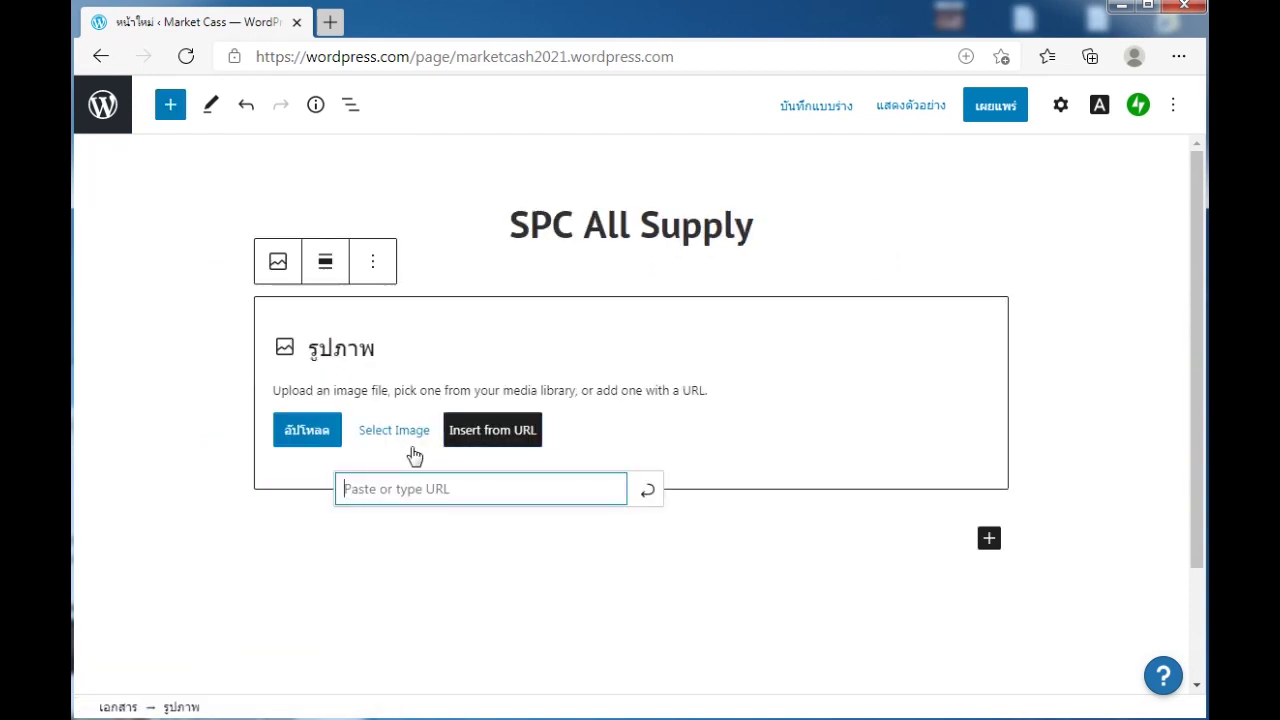
left_click(323, 437)
double_click(299, 158)
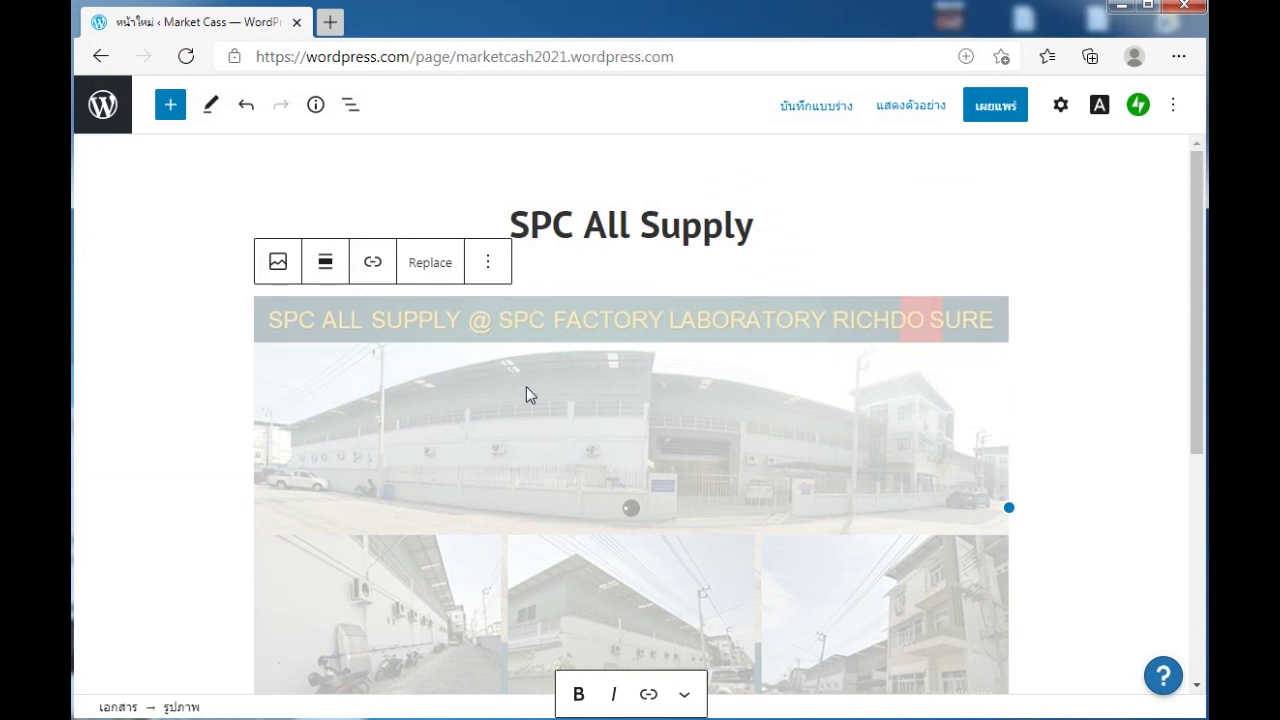
- Add a second image block under the factory picture and upload the photo 106081 into it
scroll(526, 392, "down", 3)
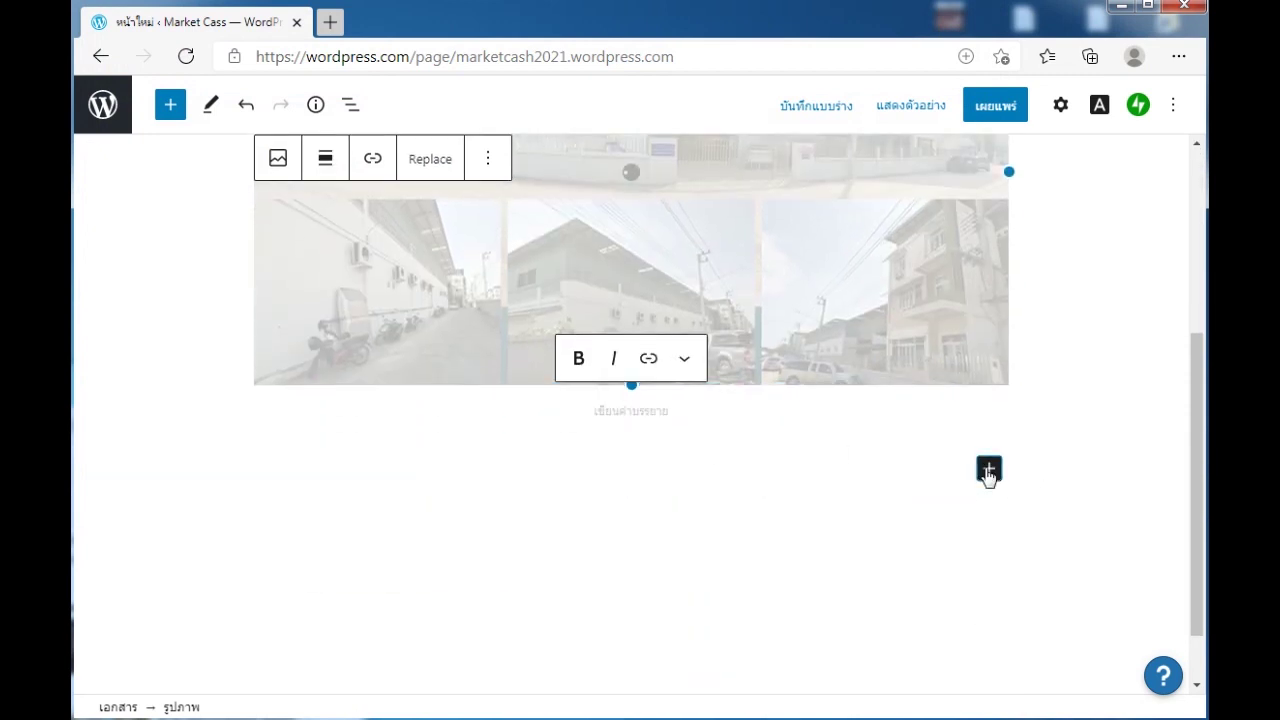
left_click(988, 470)
left_click(735, 246)
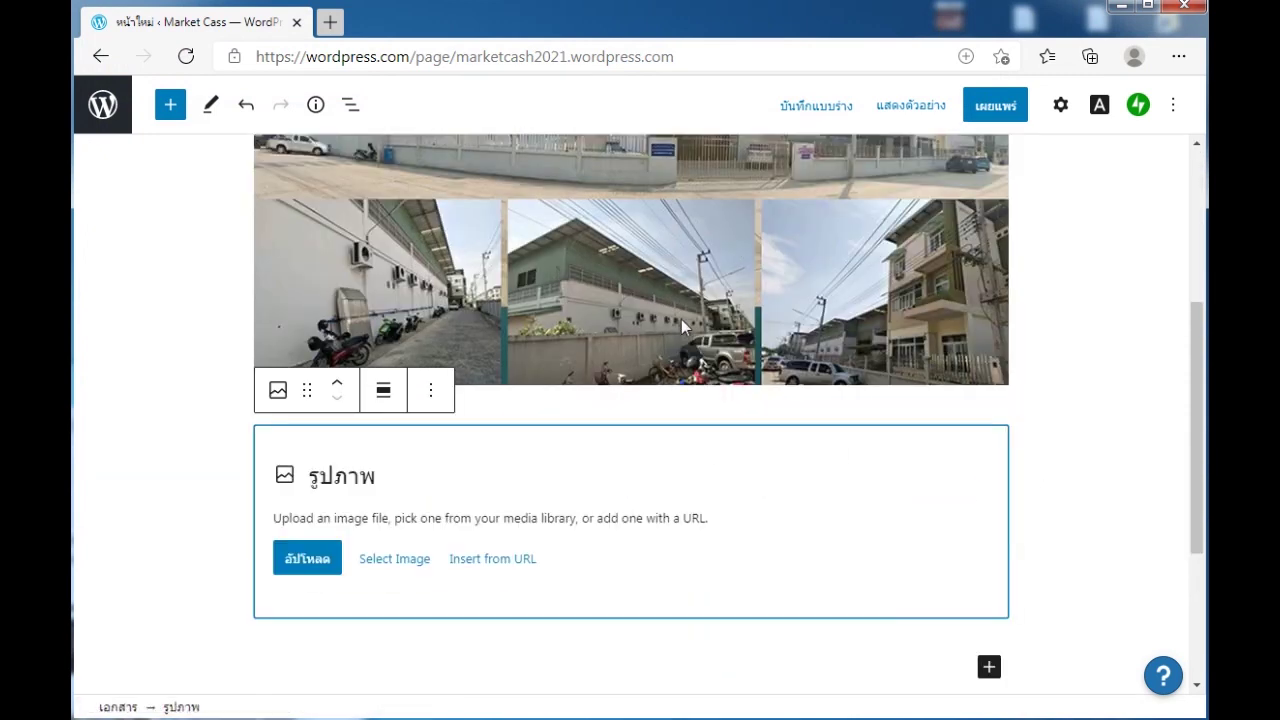
left_click(310, 563)
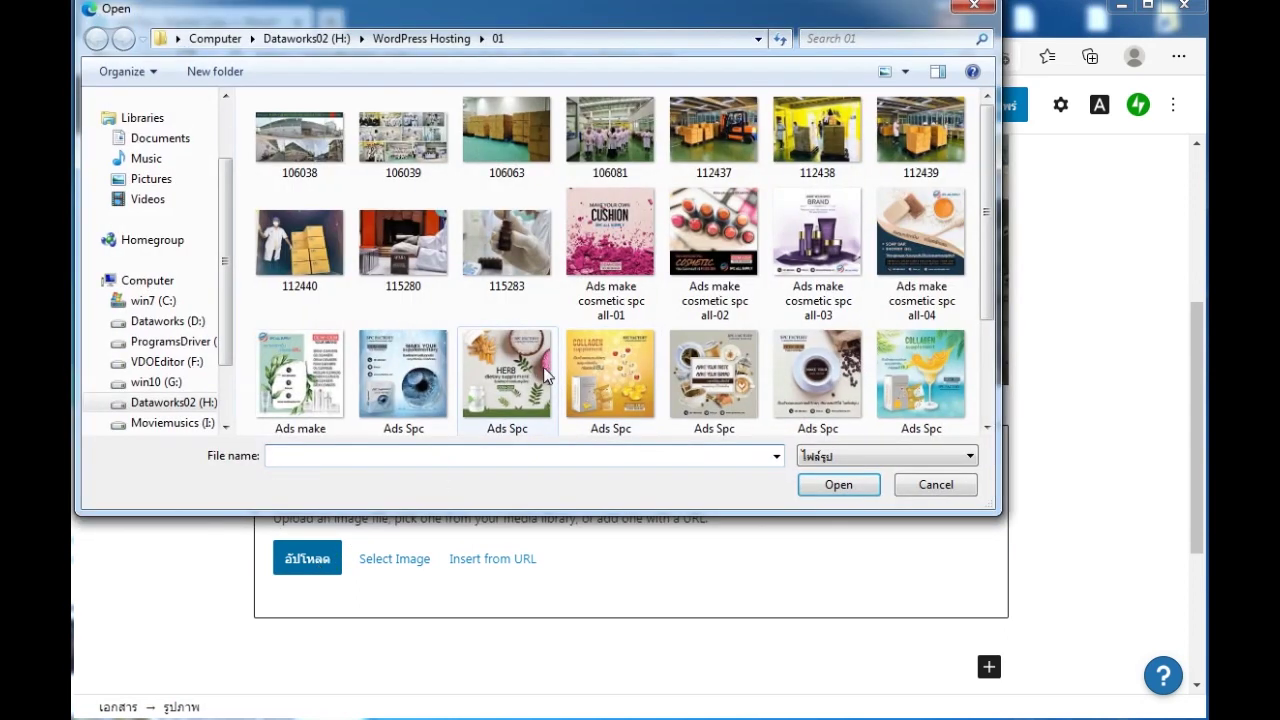
double_click(610, 132)
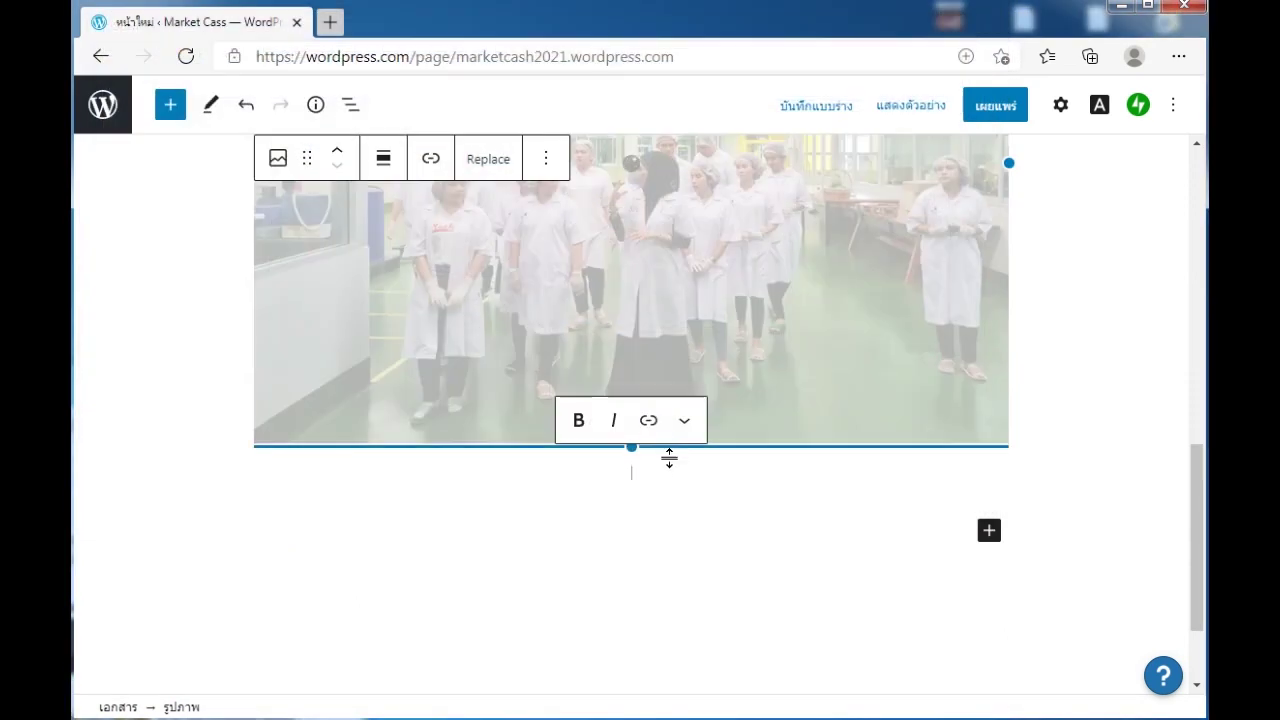
- Add a third image block below the staff photo and upload the picture 115280 into it
left_click(989, 531)
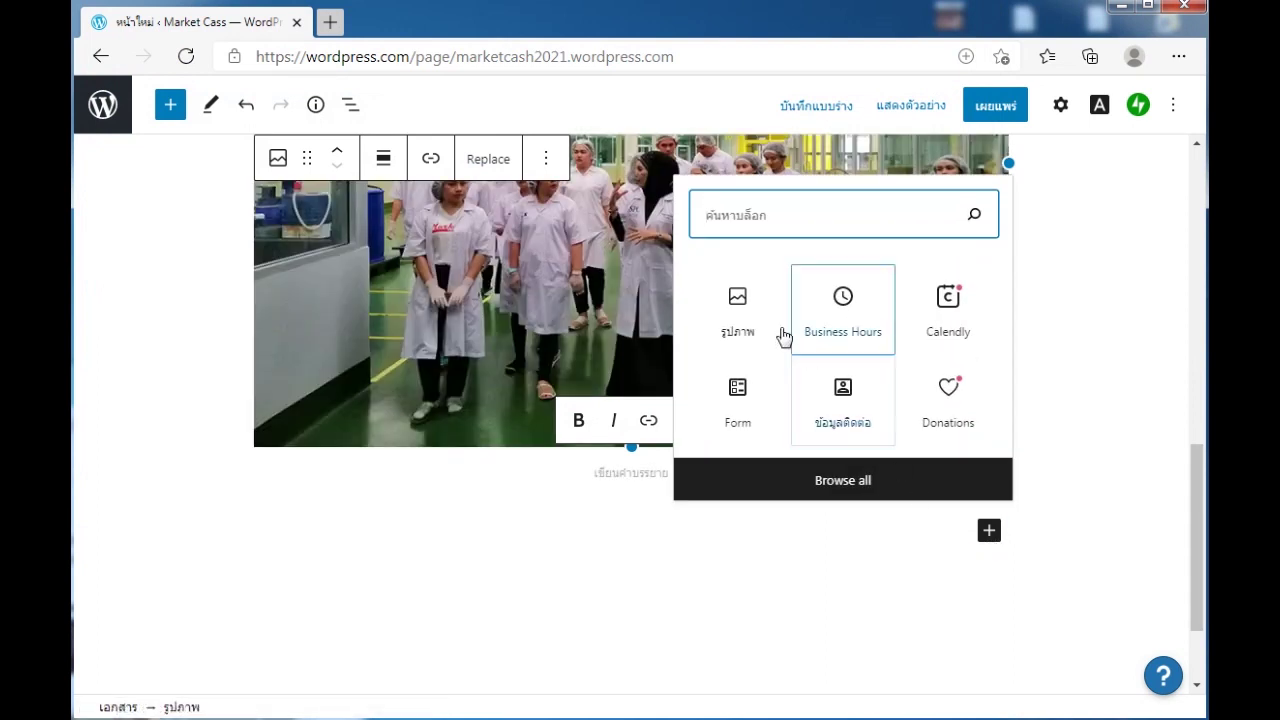
left_click(749, 306)
left_click(318, 306)
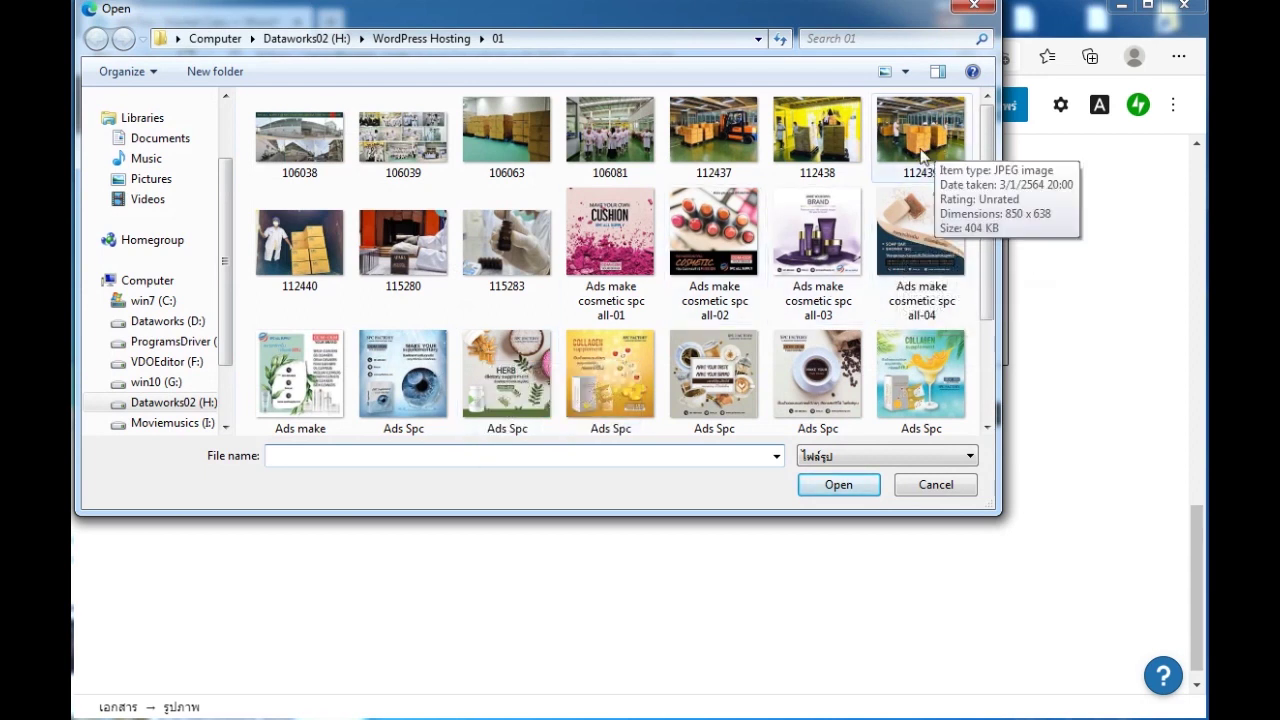
double_click(415, 255)
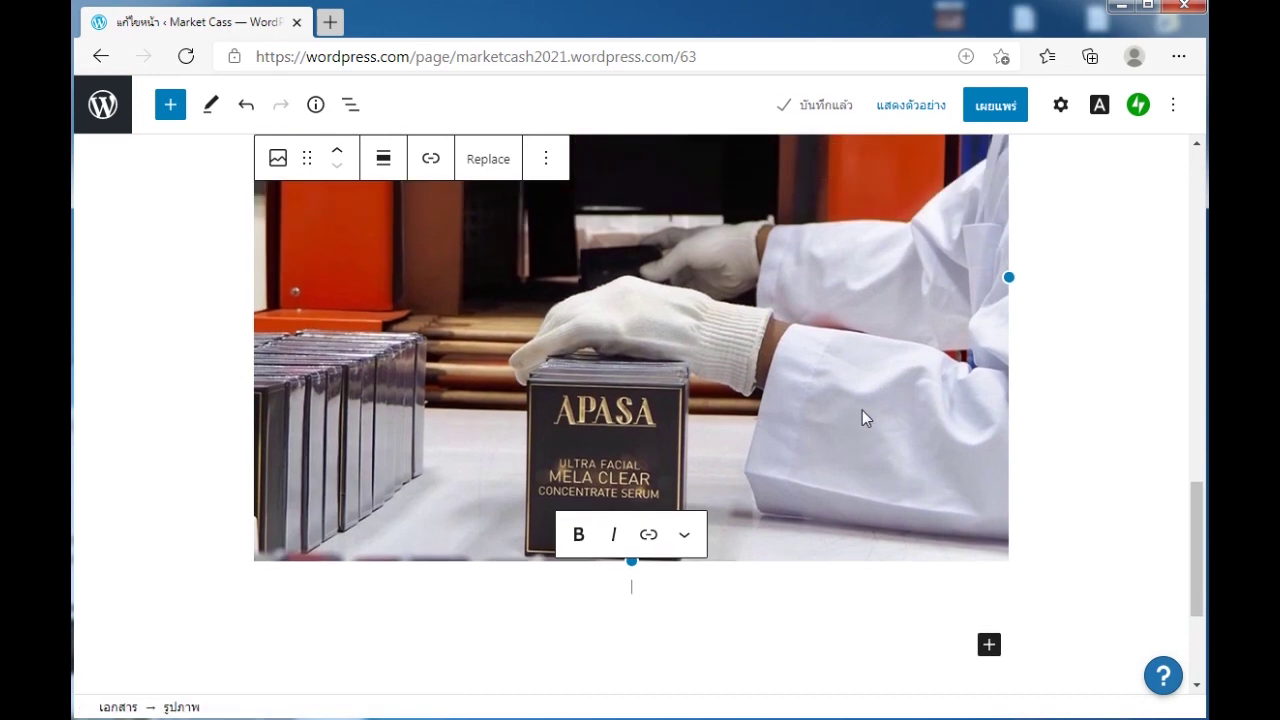
- Add a fourth image block below the product photo and upload "Ads make cosmetic spc all-01" into it
left_click(989, 478)
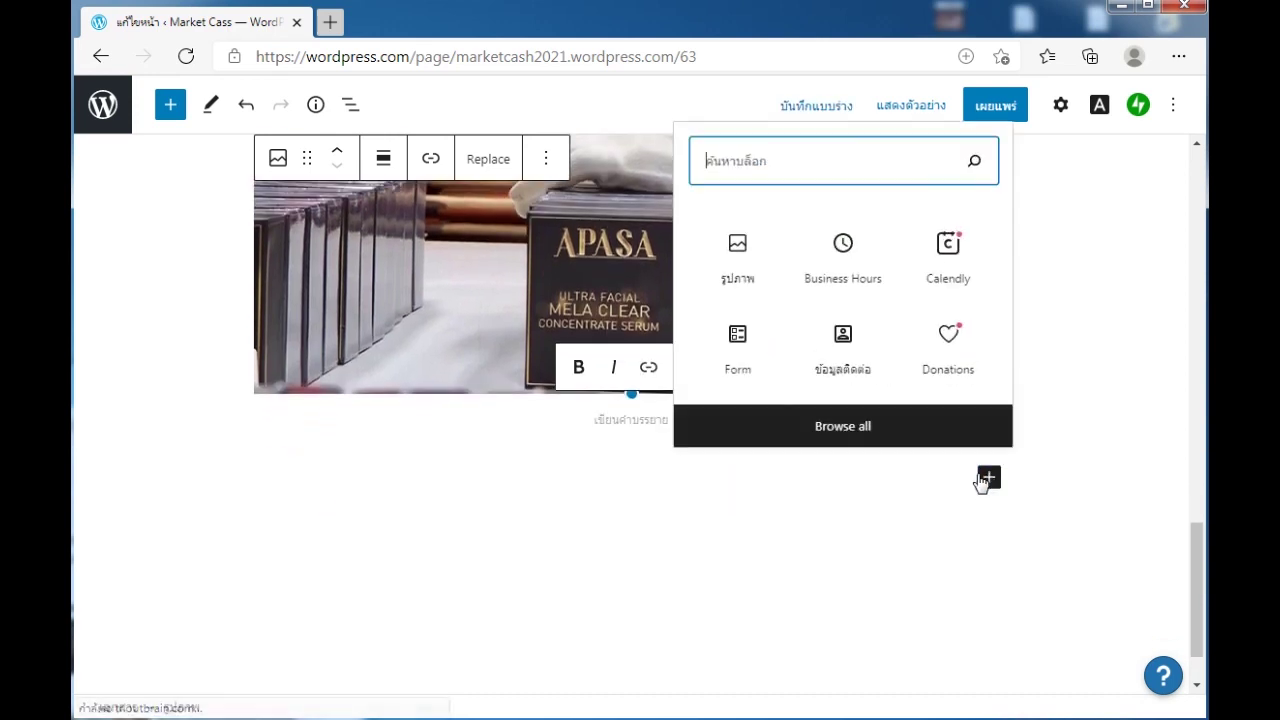
left_click(742, 264)
left_click(312, 567)
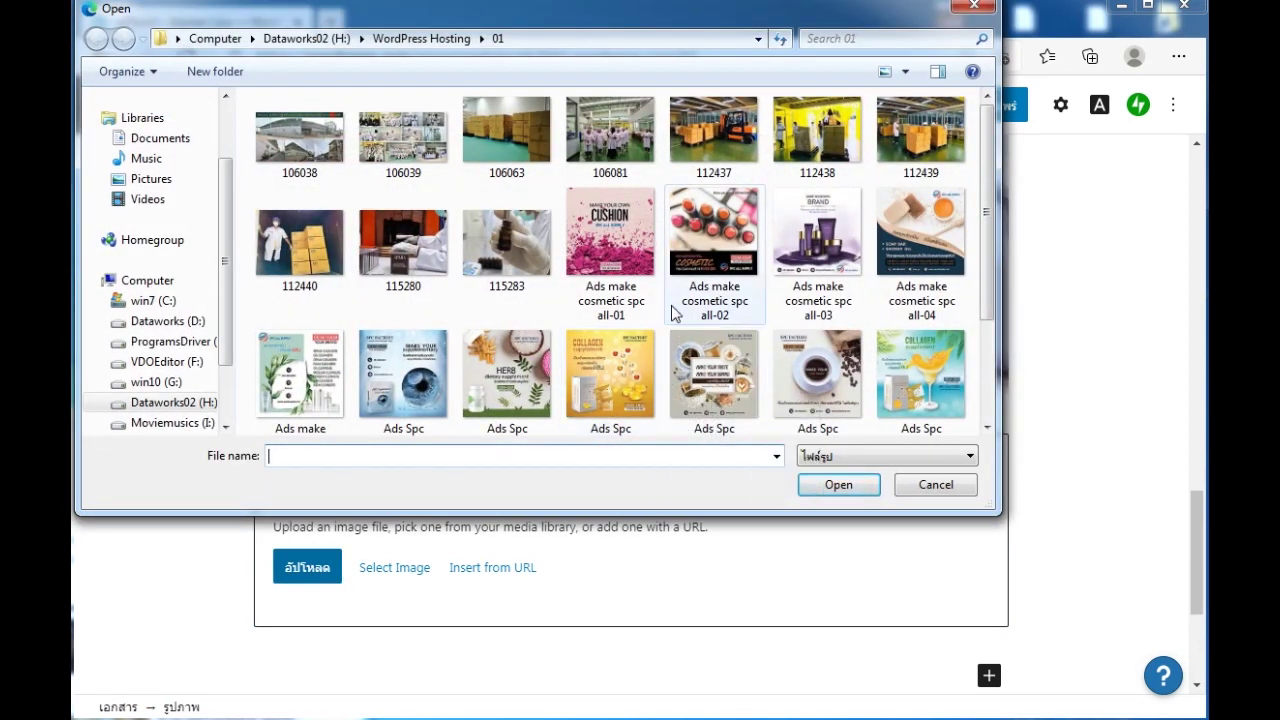
double_click(638, 236)
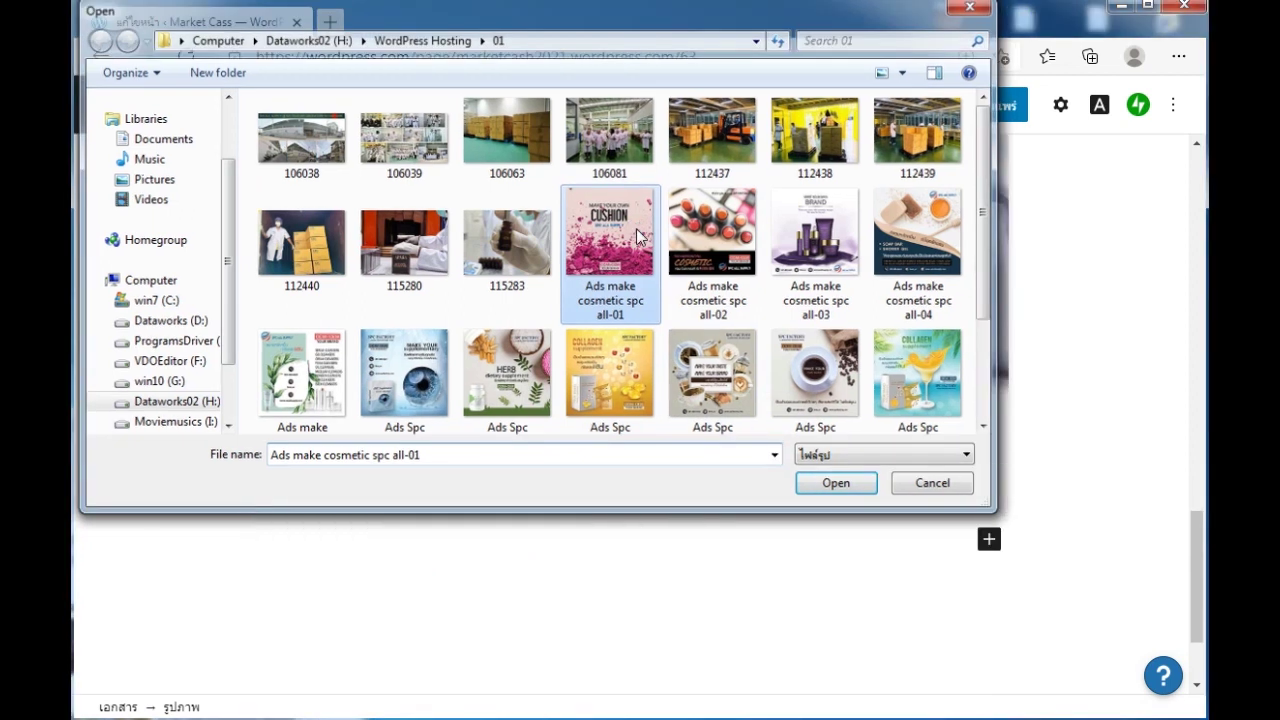
- Add another image block below the cushion ad and upload "Ads make cosmetic spc all-02" into it
left_click(988, 540)
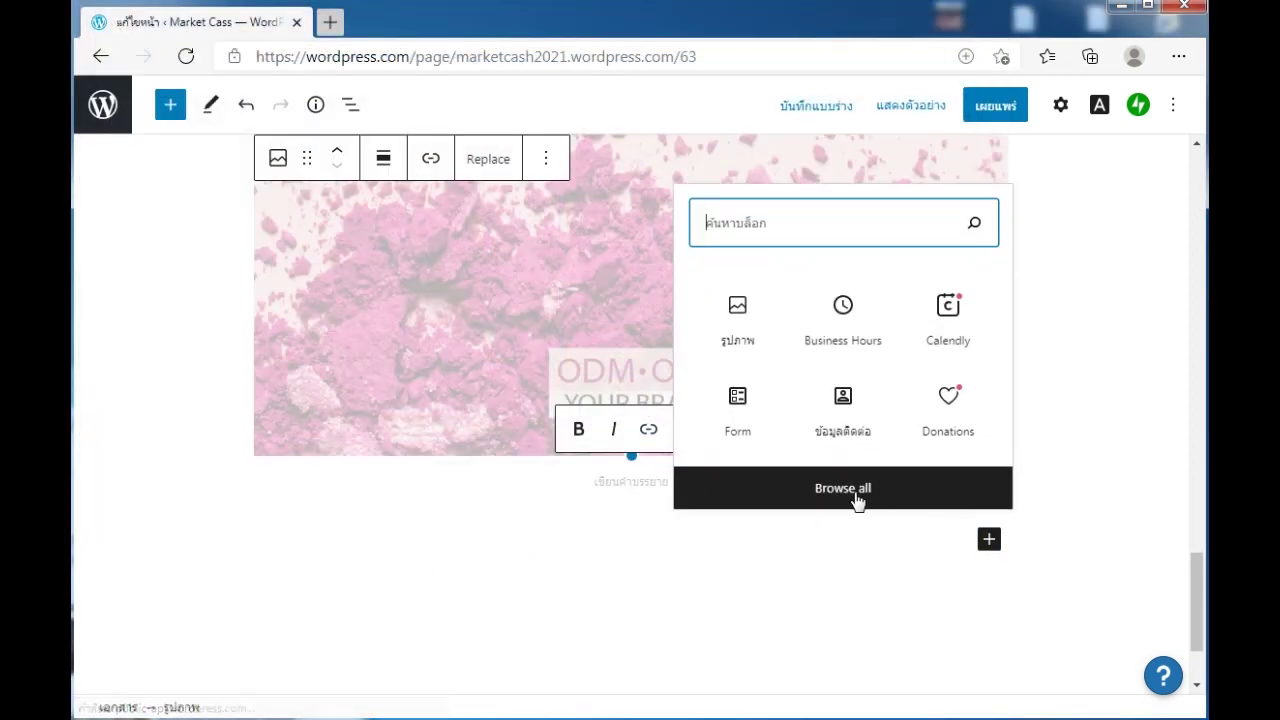
left_click(741, 330)
left_click(307, 310)
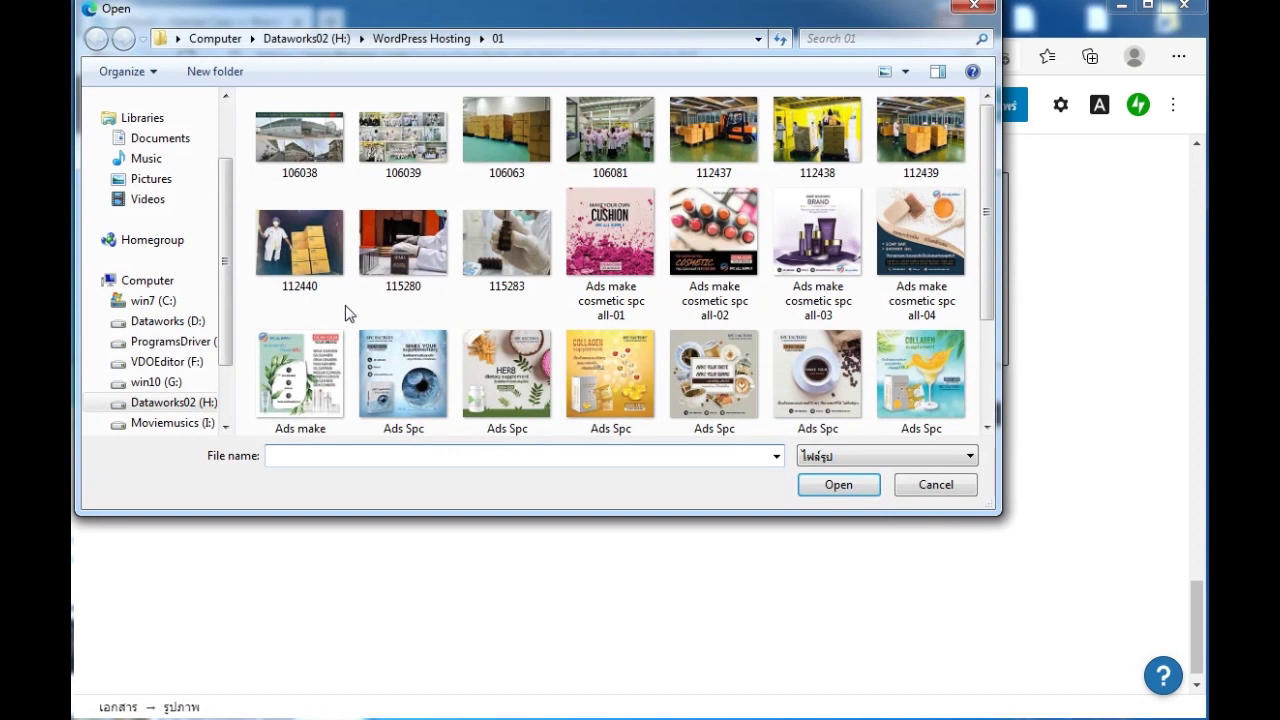
double_click(714, 240)
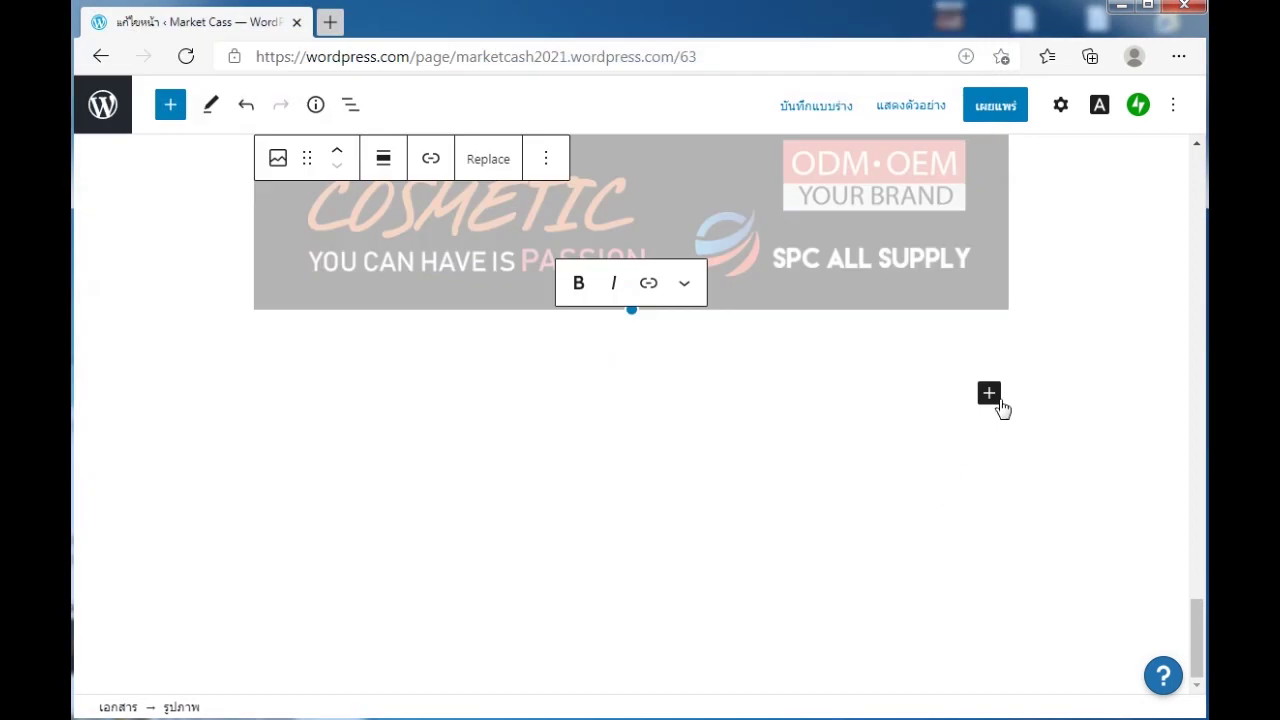
- Add an image block below the lipstick cosmetic ad and upload "Ads make cosmetic spc all-03" into it
left_click(988, 396)
left_click(734, 566)
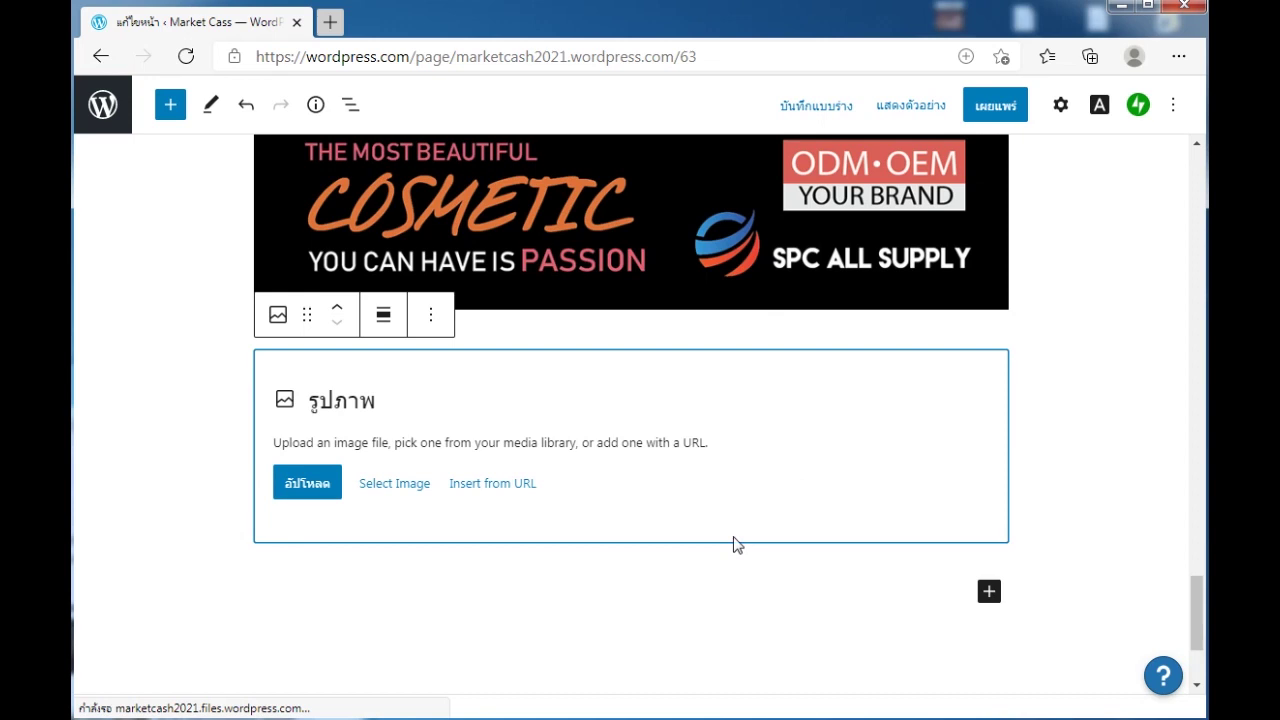
left_click(307, 483)
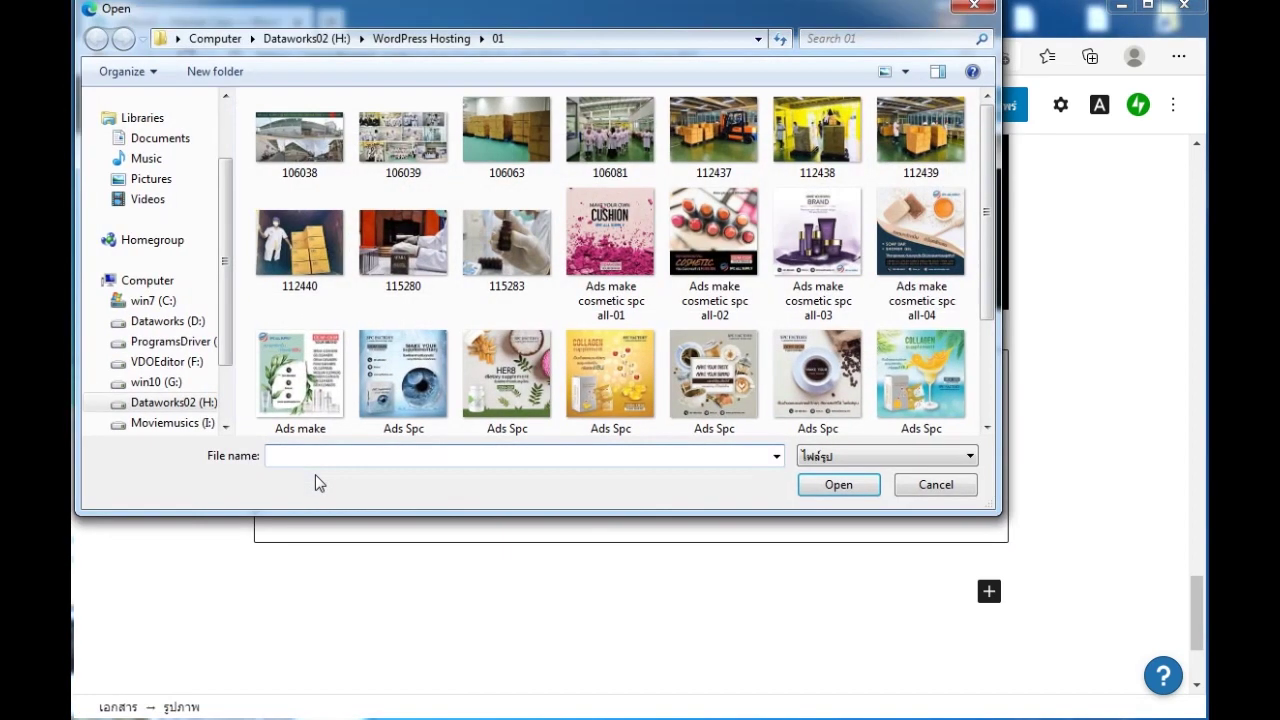
double_click(822, 300)
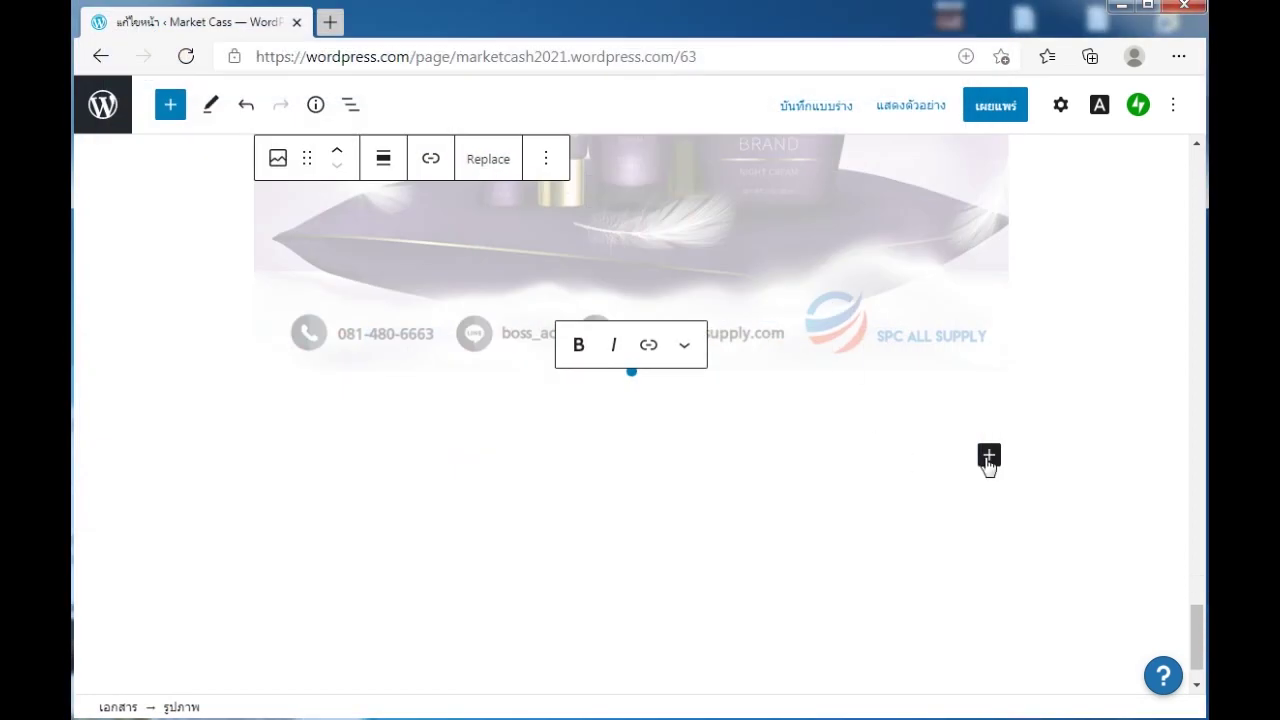
- Add an image block below the purple night cream ad and upload "Ads make cosmetic spc all-04" into it
left_click(988, 458)
left_click(737, 245)
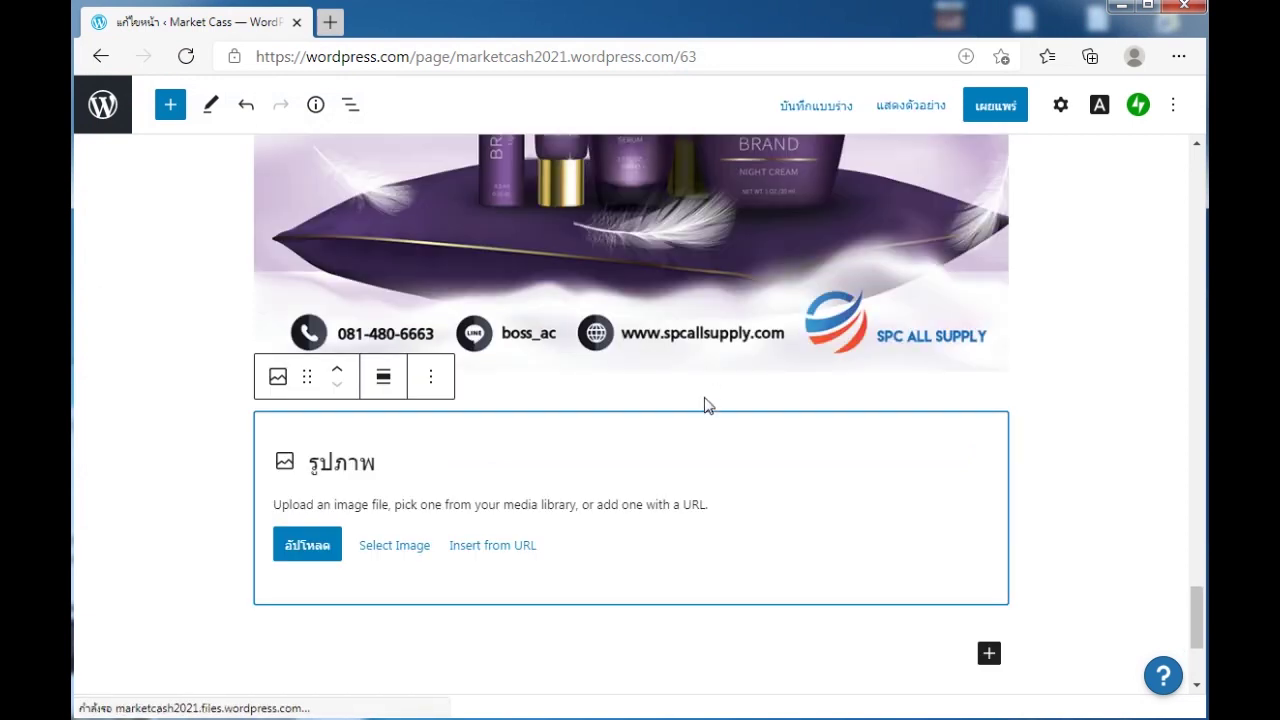
left_click(307, 545)
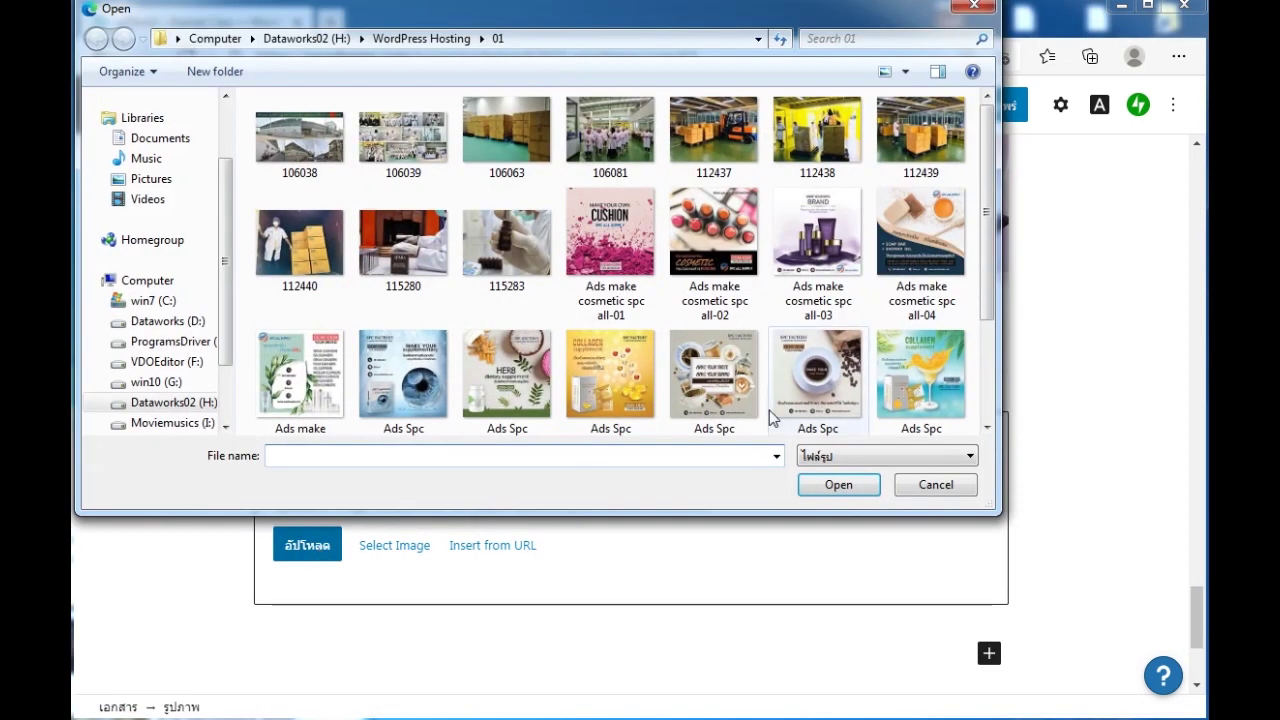
double_click(918, 250)
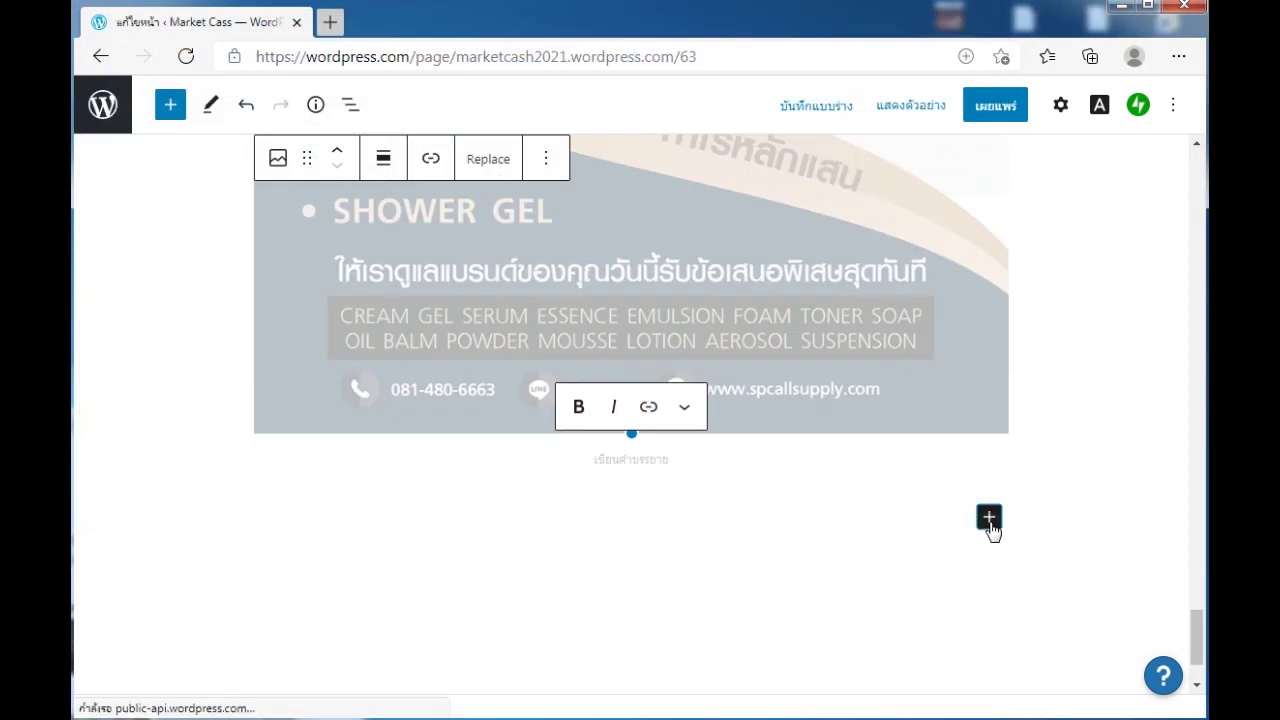
- Add an image block below the shower gel ad and upload "Ads make cosmetic spc all-05" into it
left_click(988, 518)
left_click(748, 305)
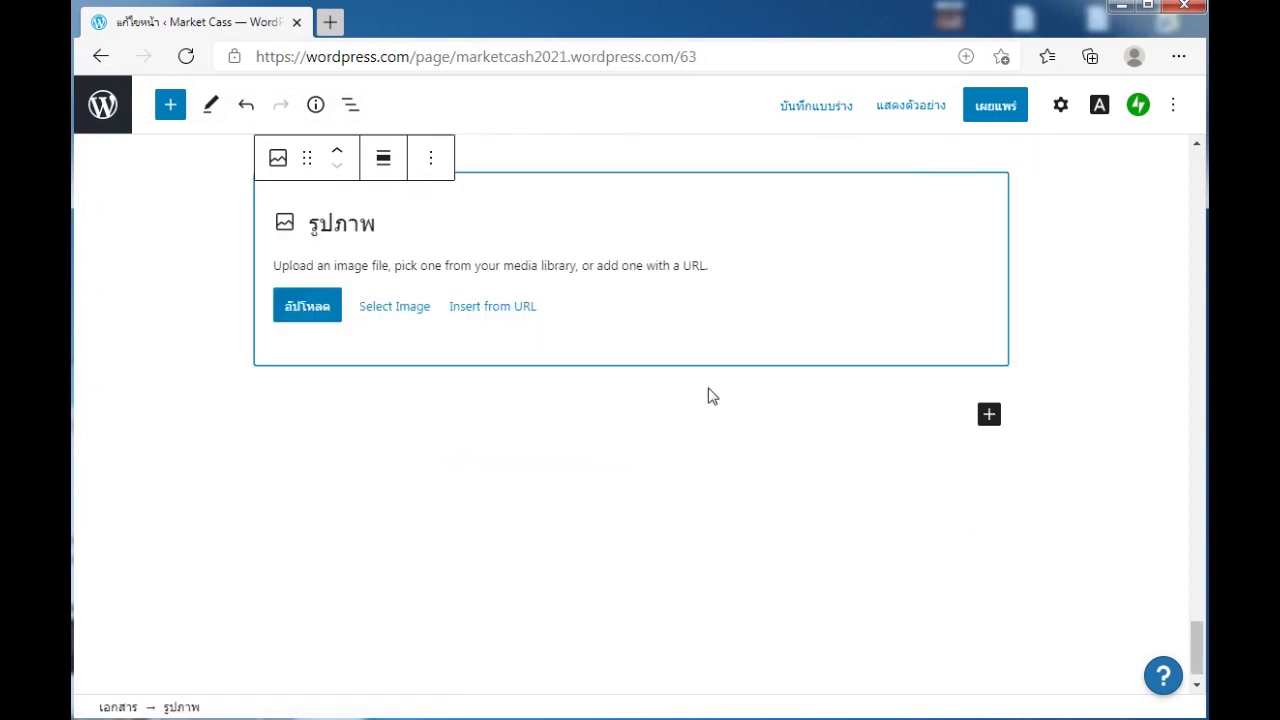
left_click(306, 312)
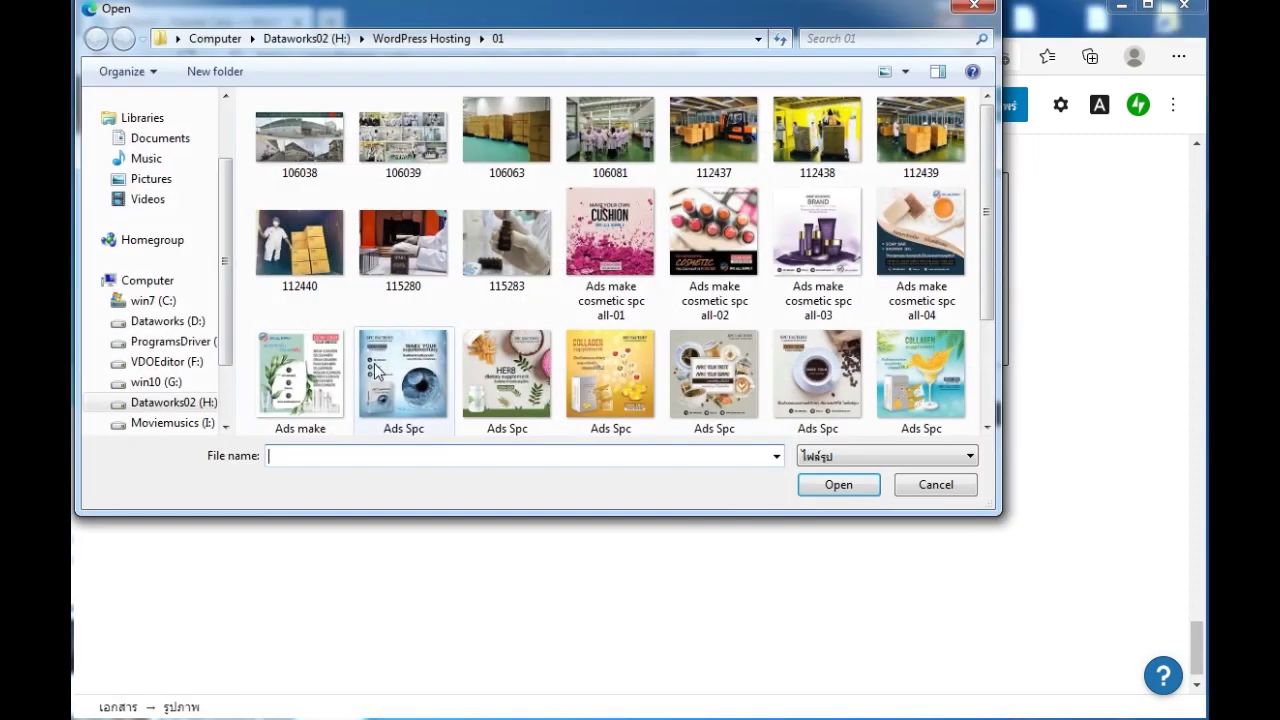
double_click(300, 372)
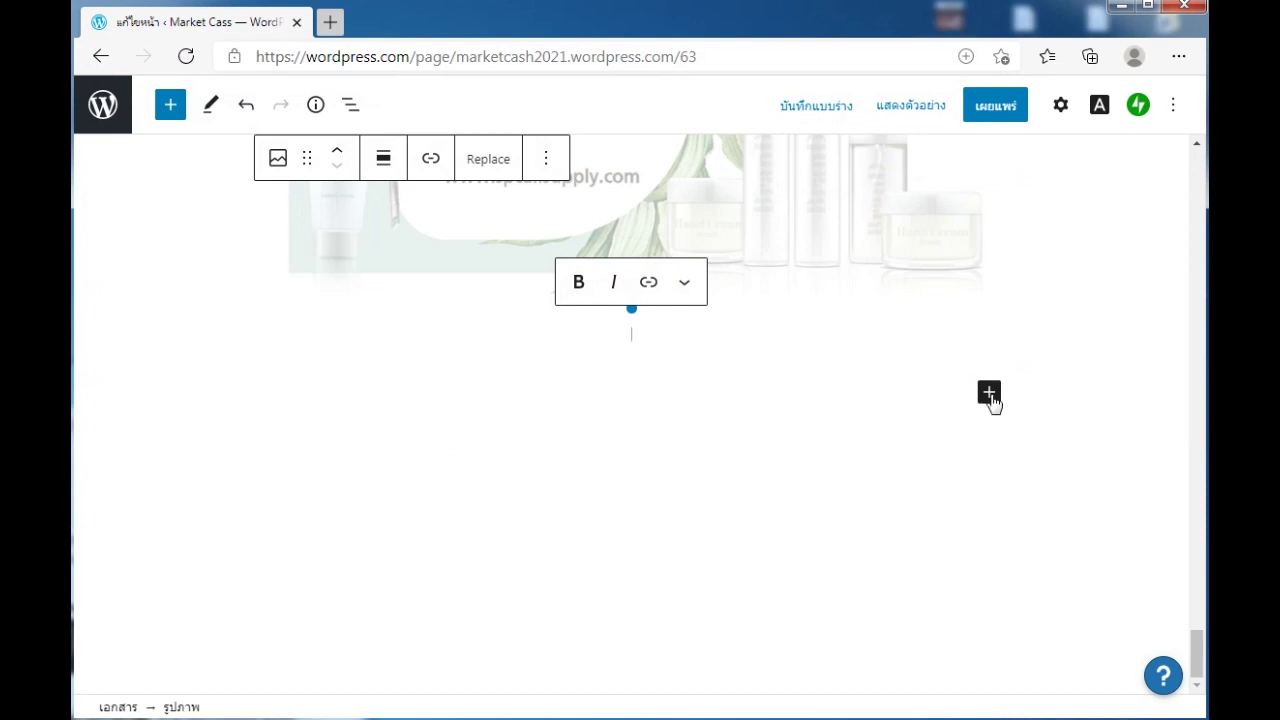
- Add an image block below the hand cream ad and upload "Ads Spc factory-01" into it
left_click(989, 395)
left_click(748, 543)
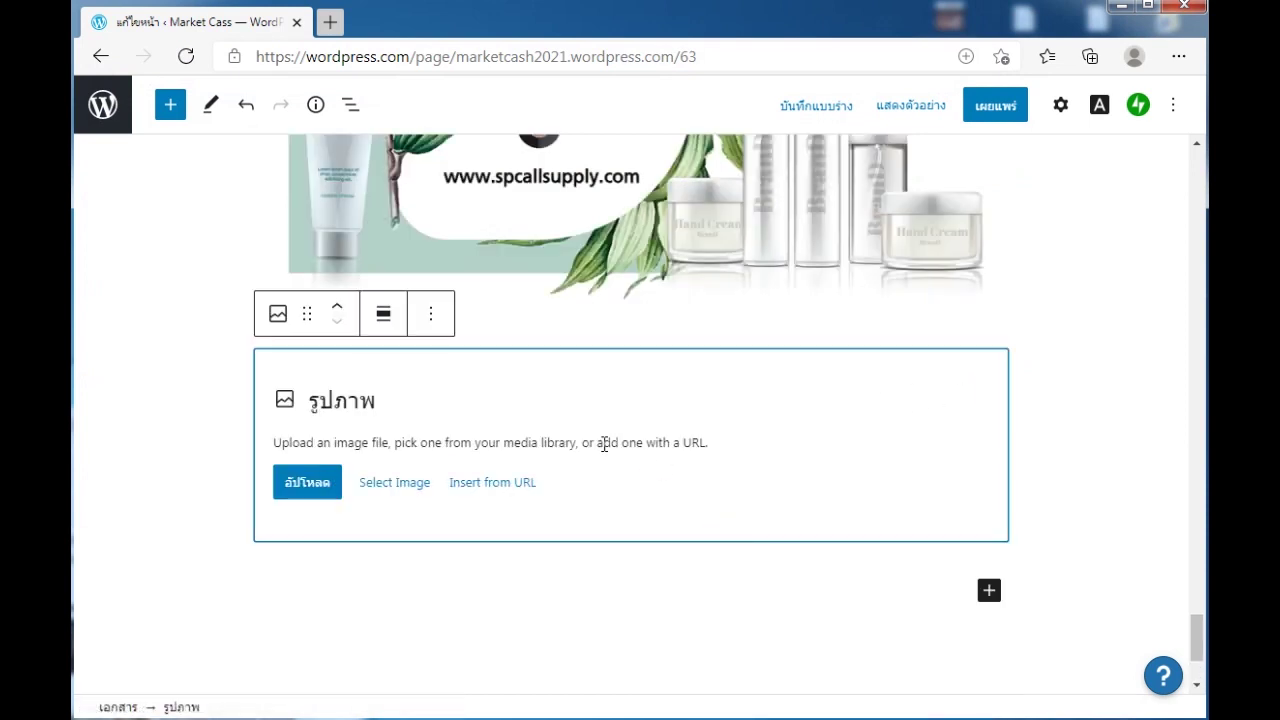
left_click(307, 482)
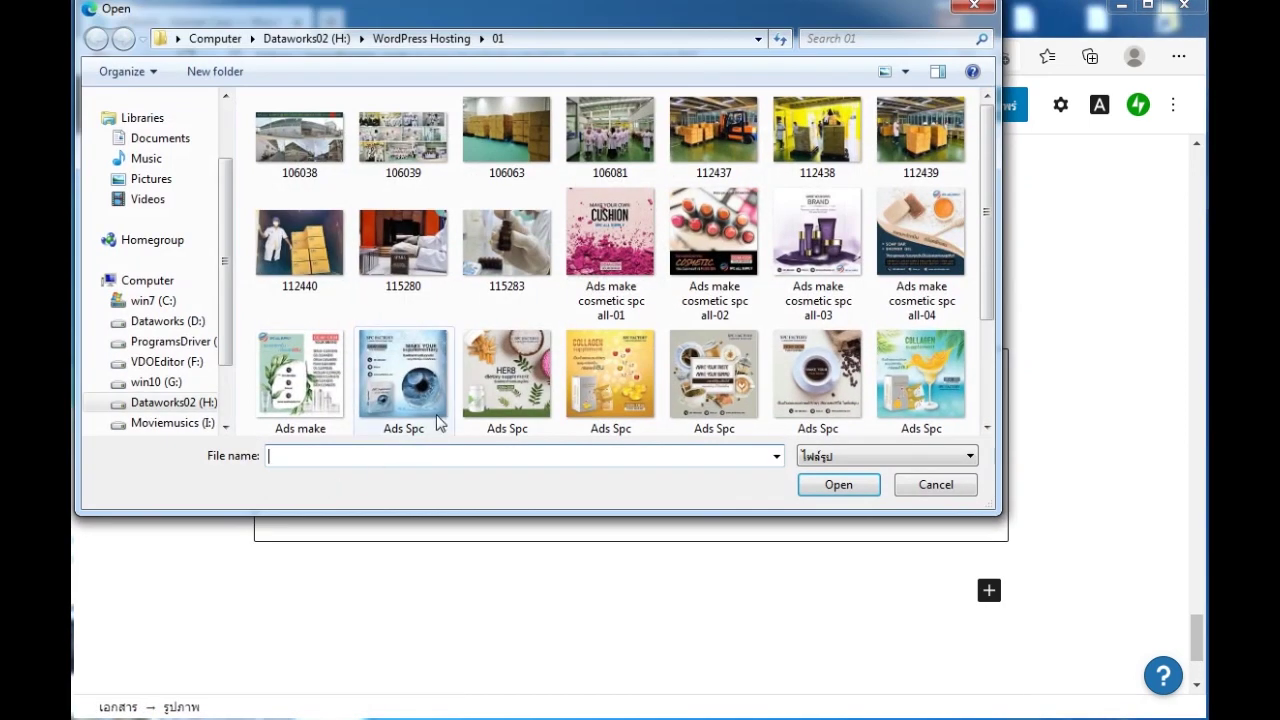
double_click(423, 392)
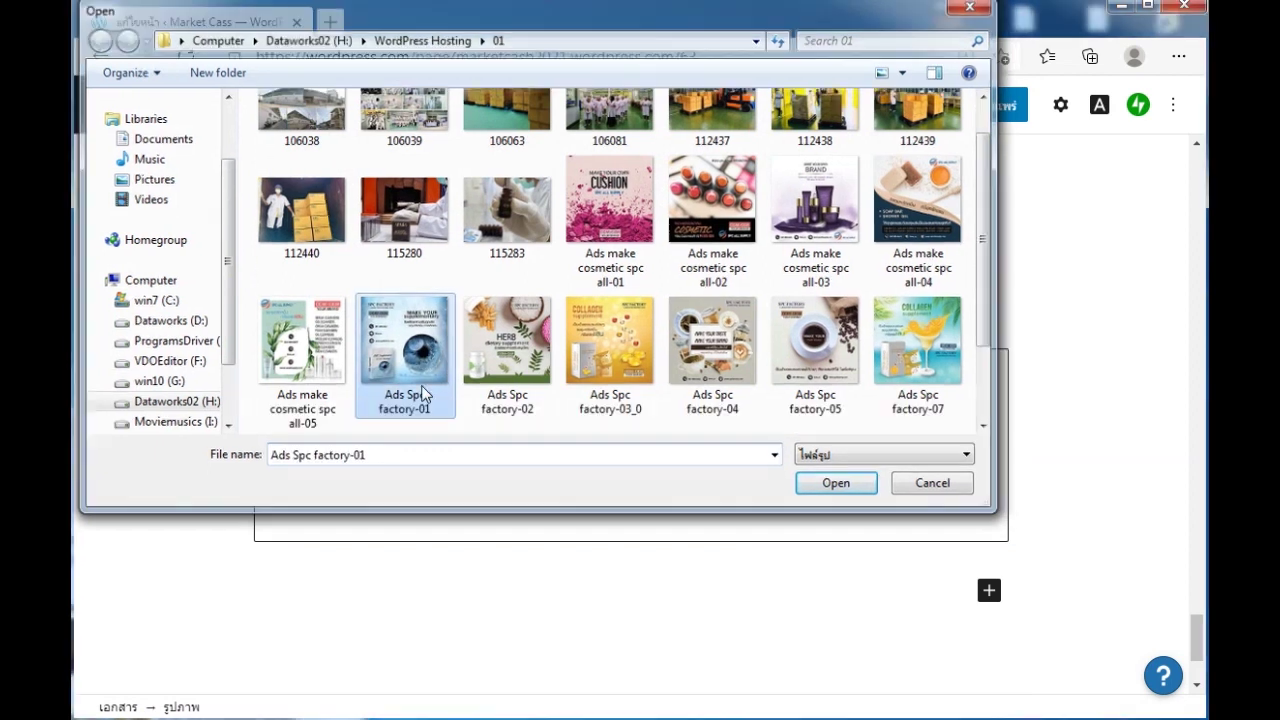
- Add an image block below the eye supplement ad and upload "Ads Spc factory-02" into it
left_click(988, 455)
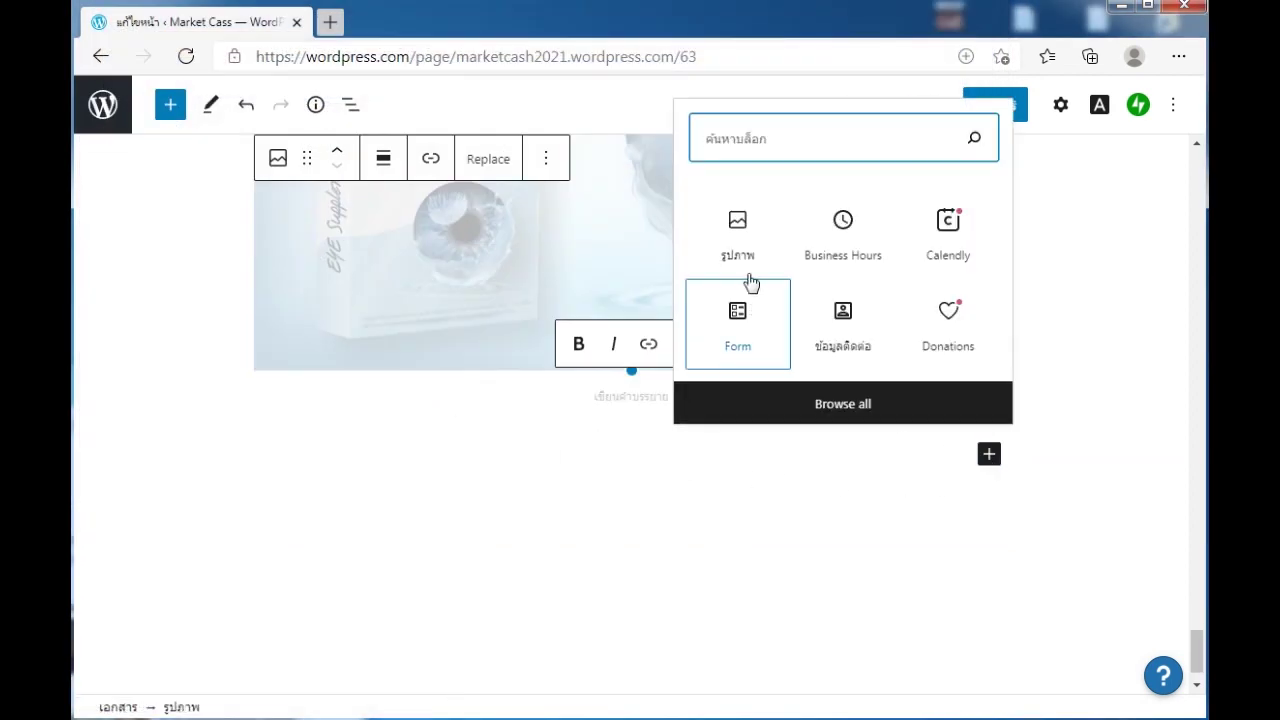
left_click(730, 235)
left_click(307, 544)
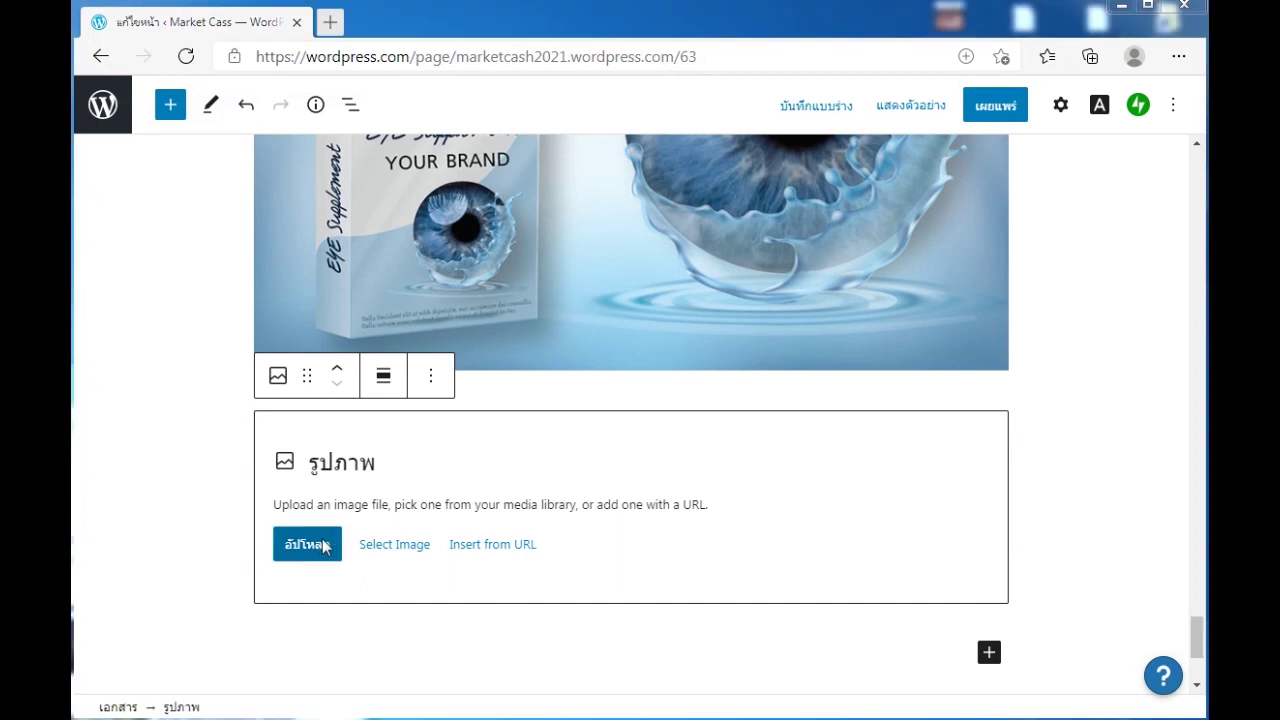
double_click(545, 427)
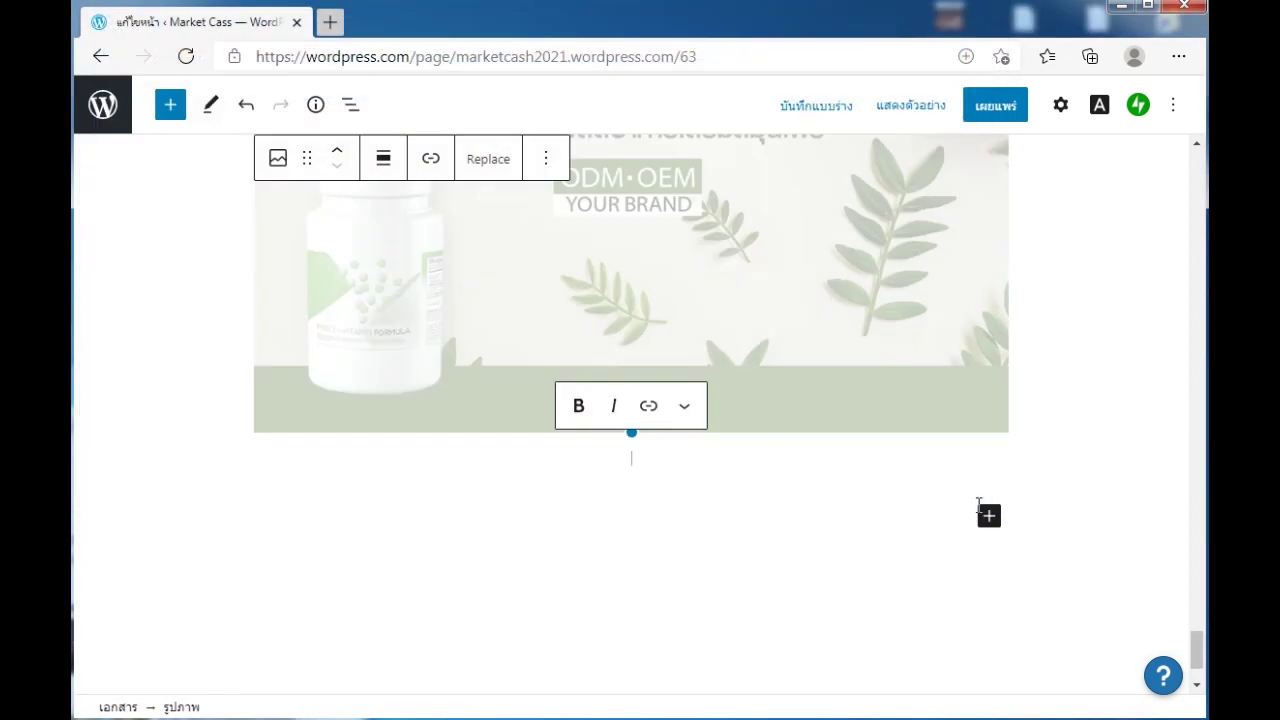
- Add an image block below the herb supplement ad and upload "Ads Spc factory-03_0" into it
left_click(989, 516)
left_click(745, 303)
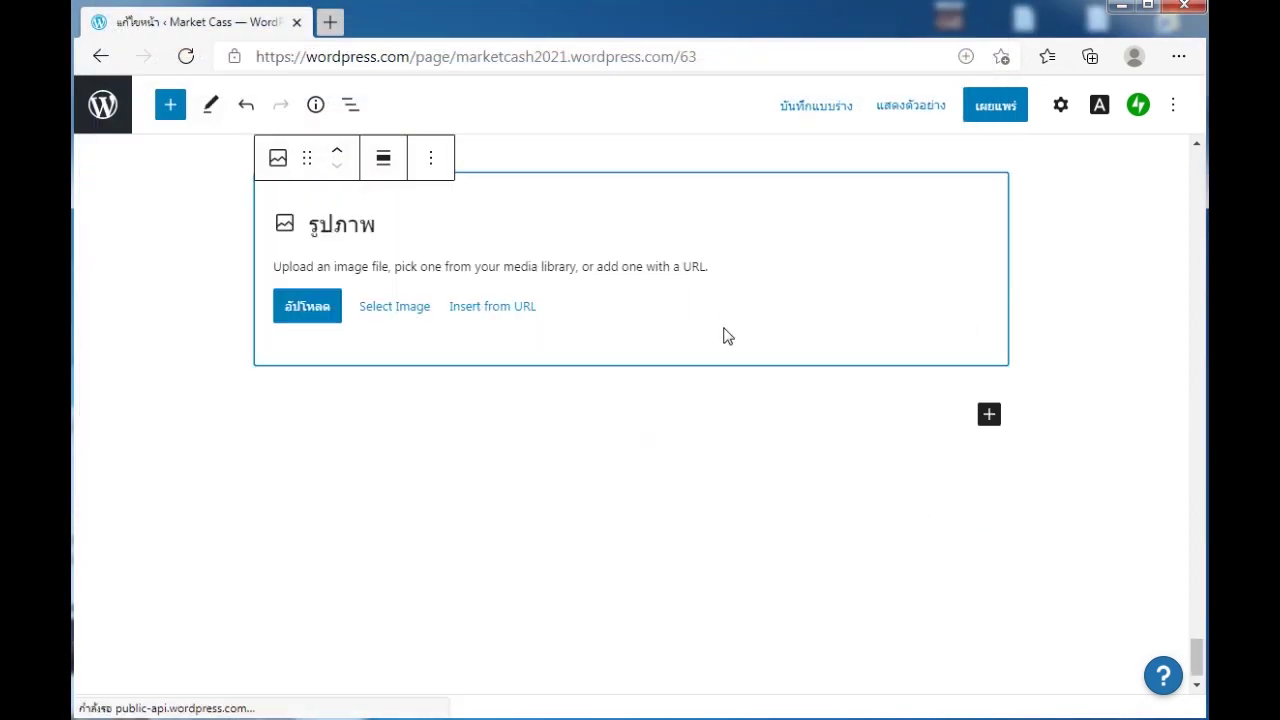
left_click(309, 309)
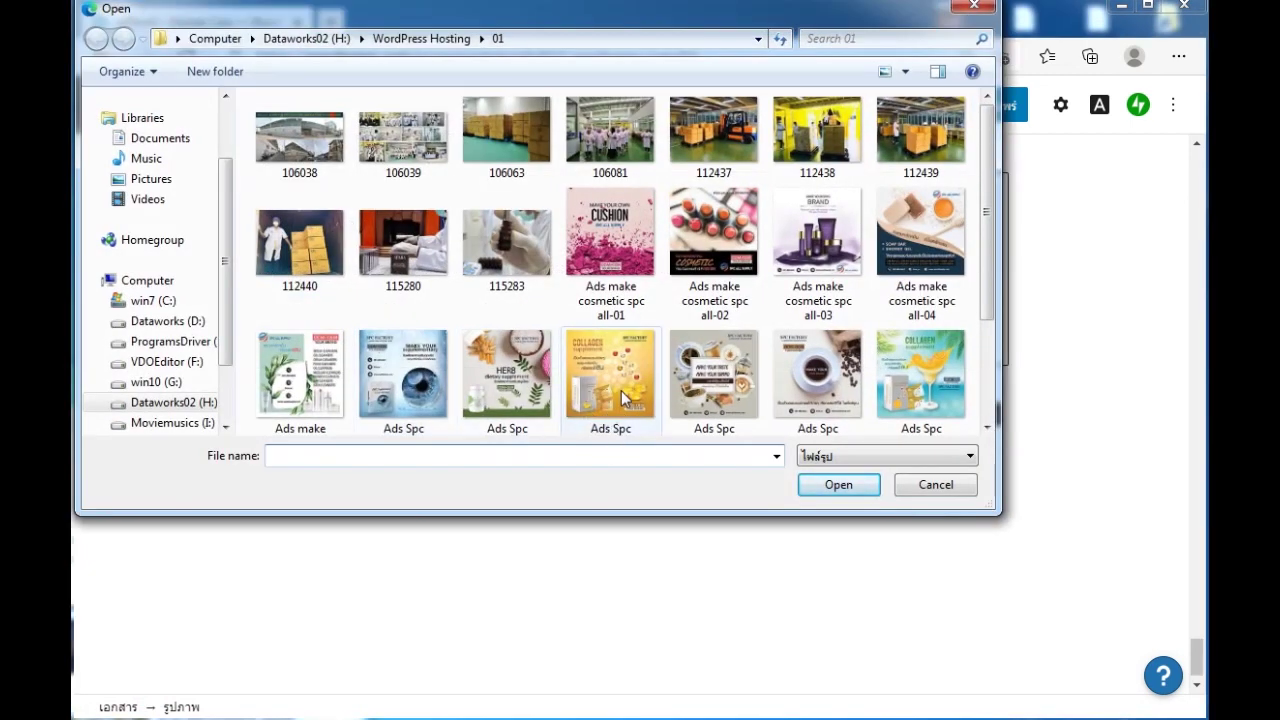
double_click(613, 379)
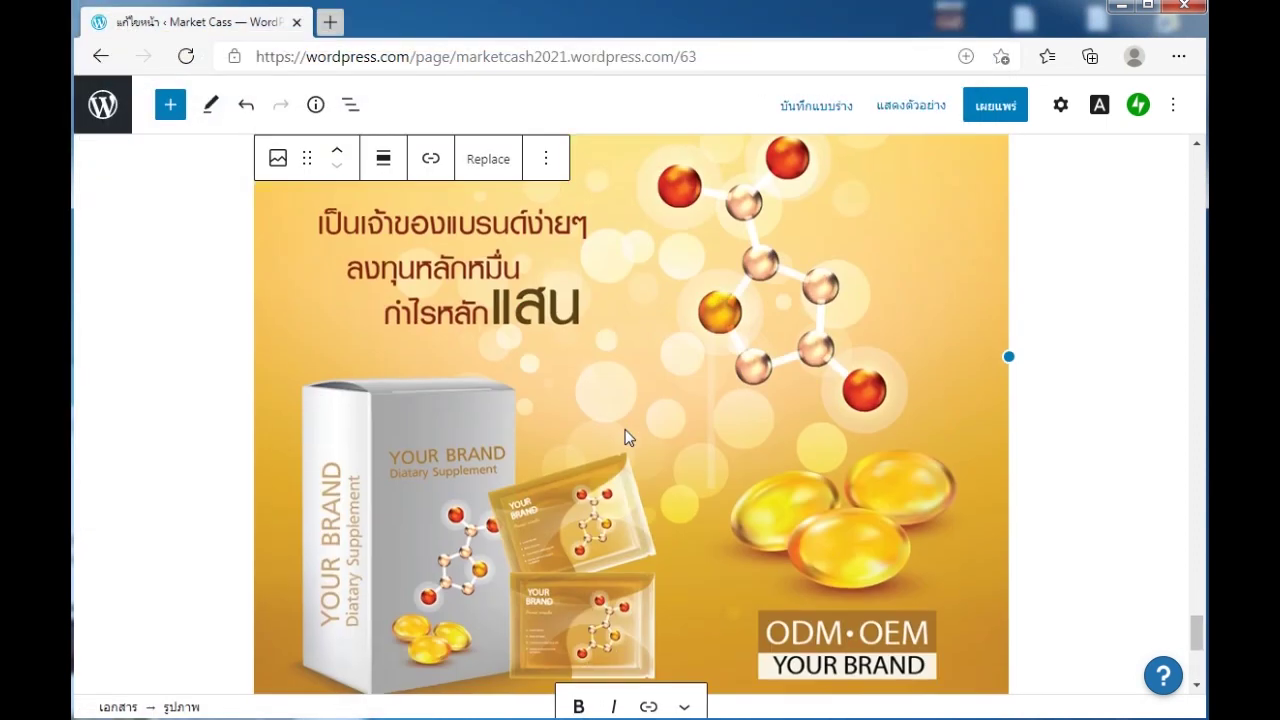
- Add an image block below the yellow collagen supplement ad and upload "Ads Spc factory-04" into it
scroll(640, 440, "down", 3)
left_click(992, 489)
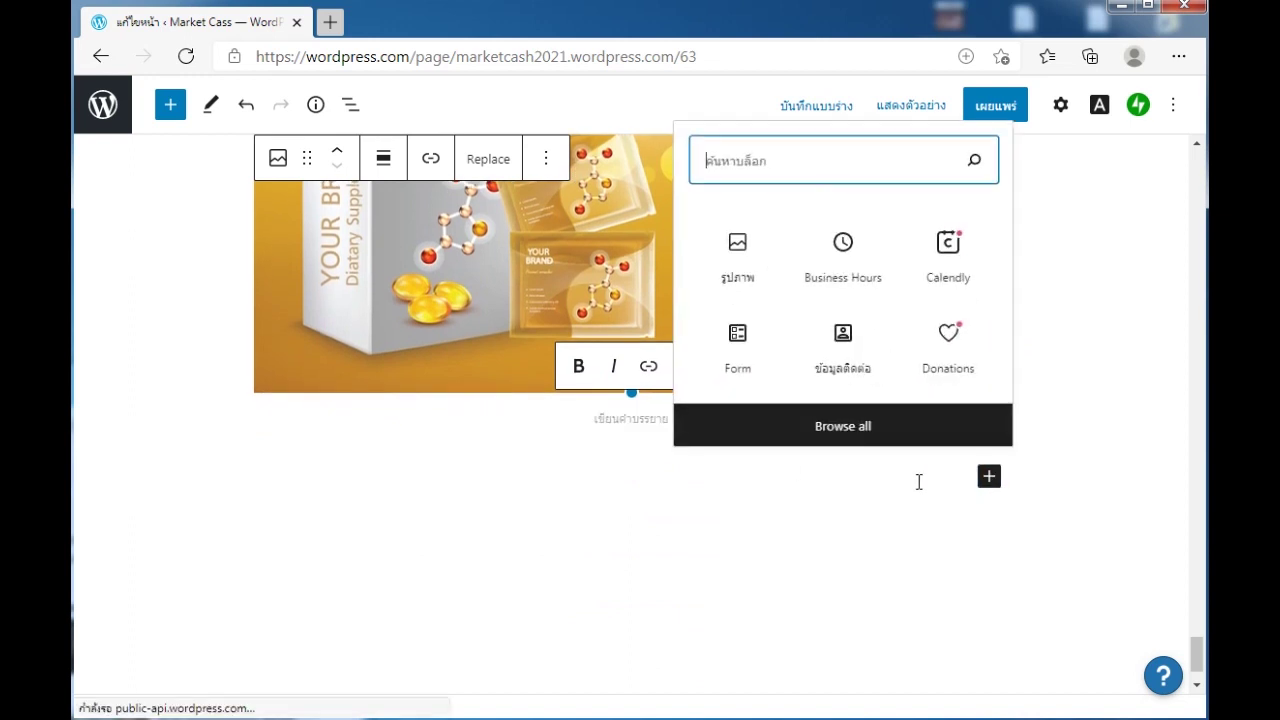
left_click(750, 278)
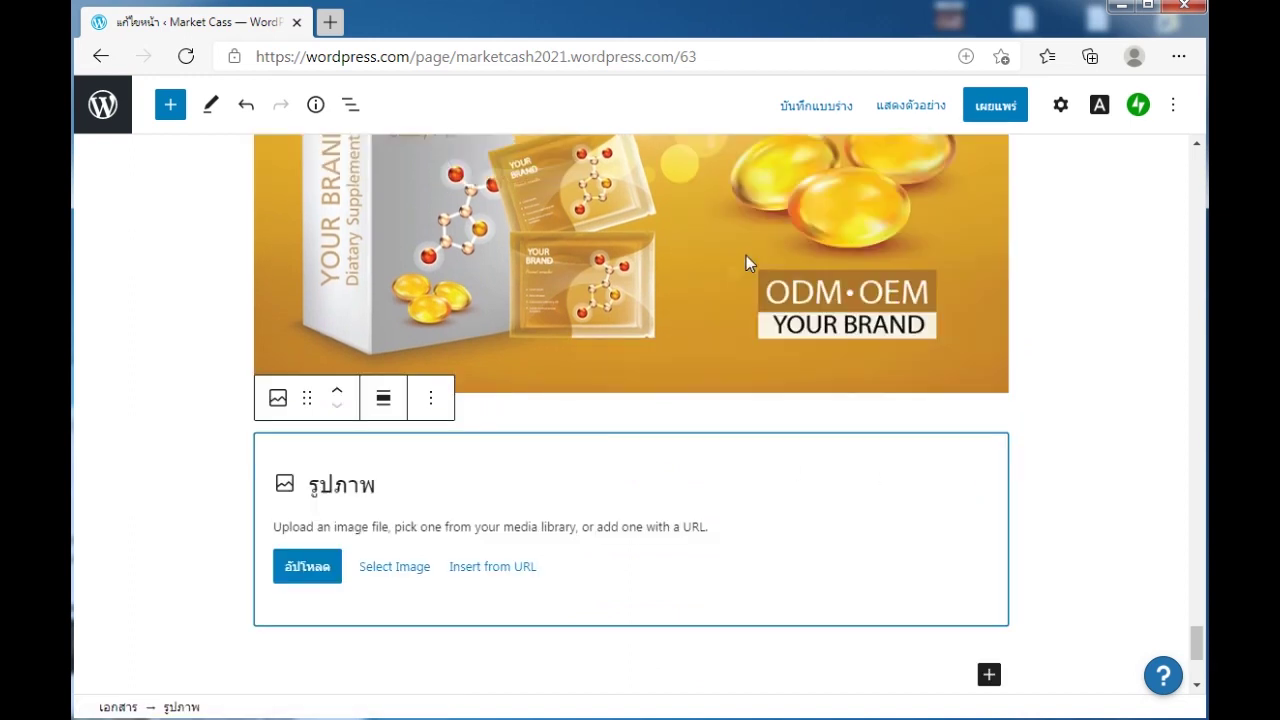
left_click(323, 564)
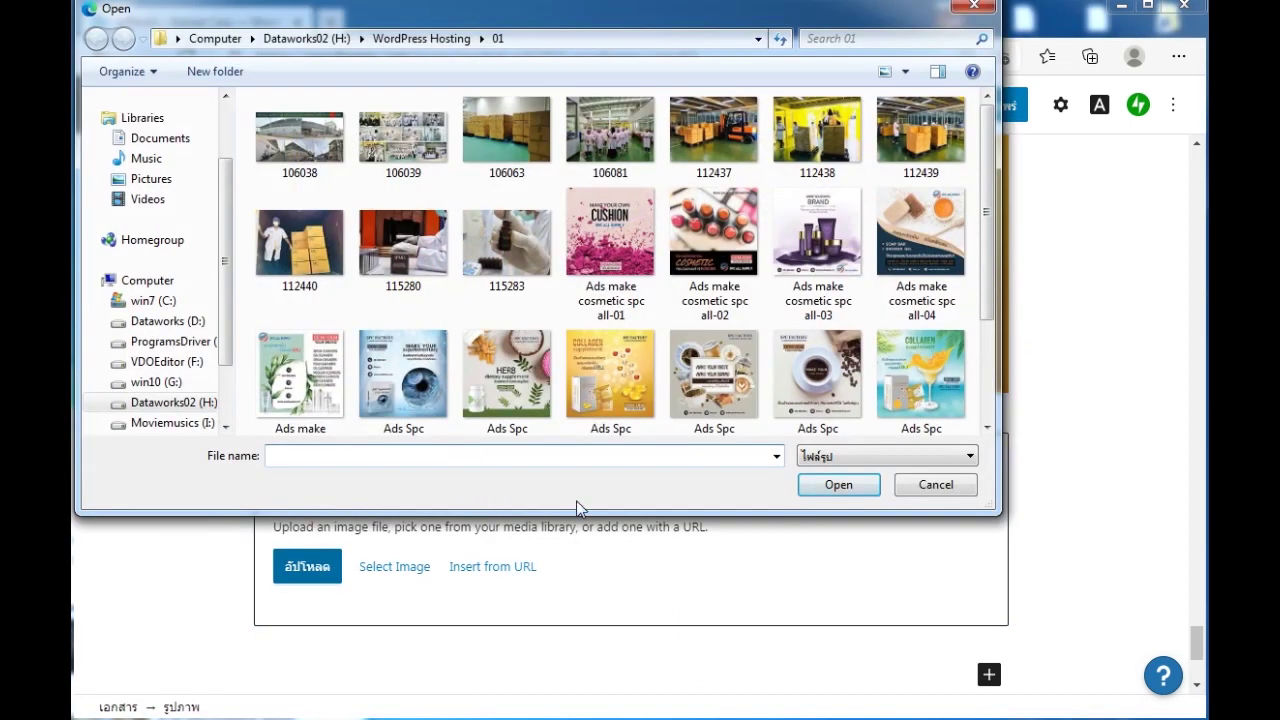
double_click(729, 375)
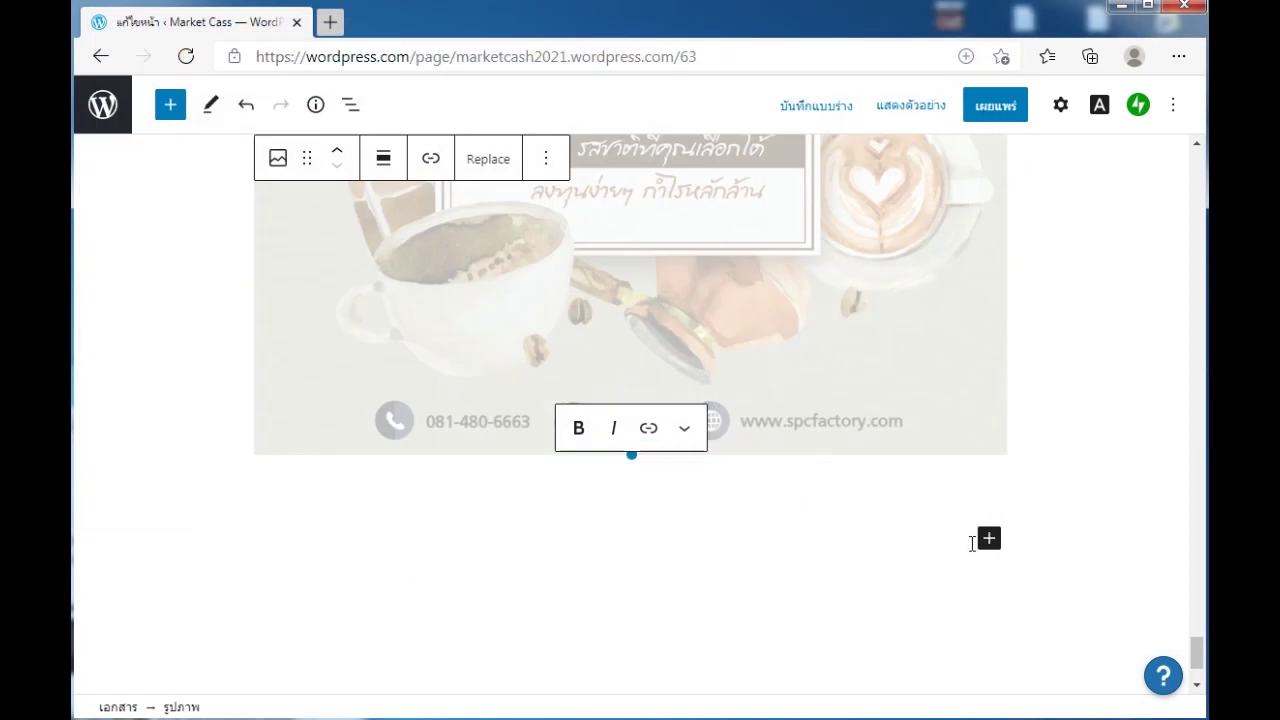
- Add an image block below the first coffee ad and upload "Ads Spc factory-05" into it
left_click(988, 540)
left_click(738, 322)
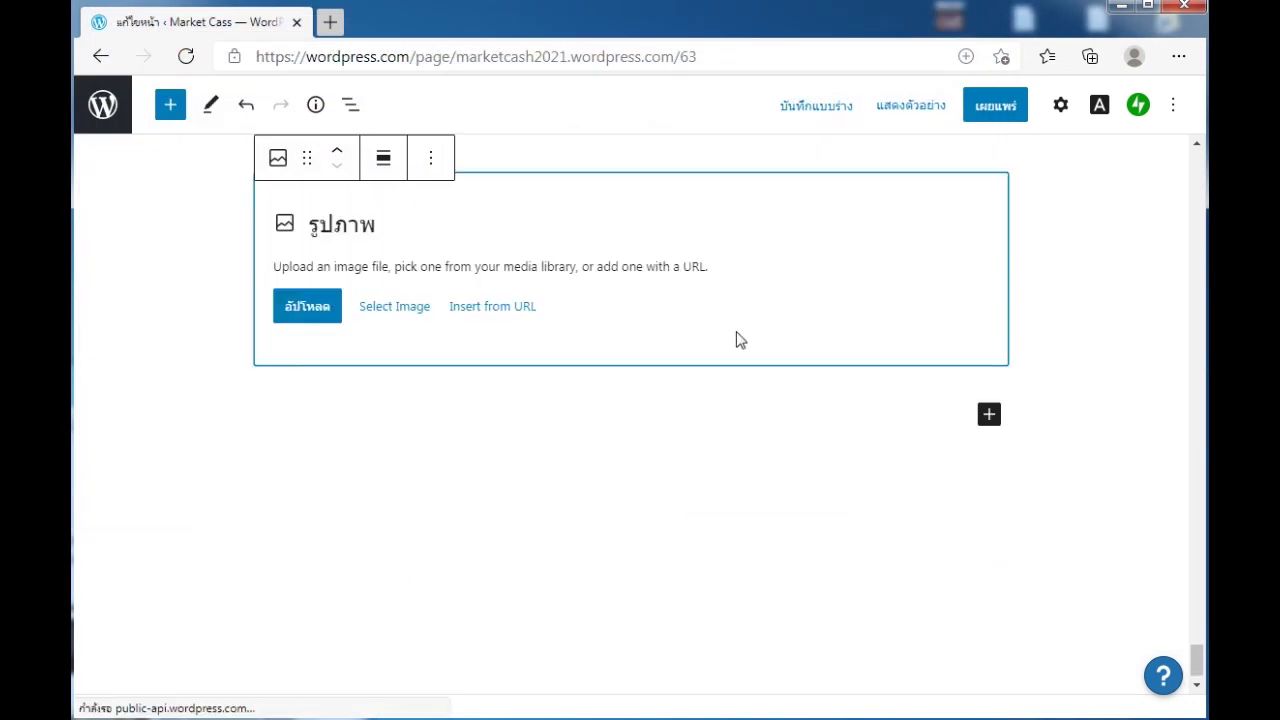
left_click(293, 317)
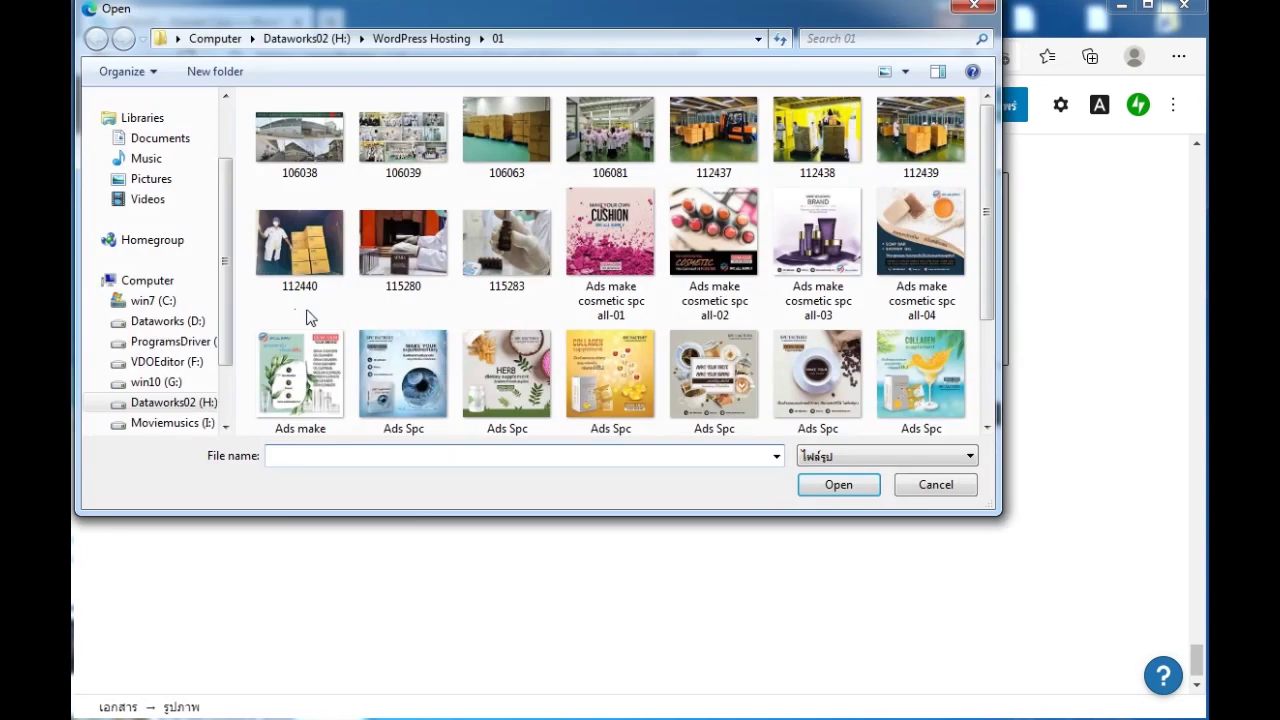
double_click(835, 390)
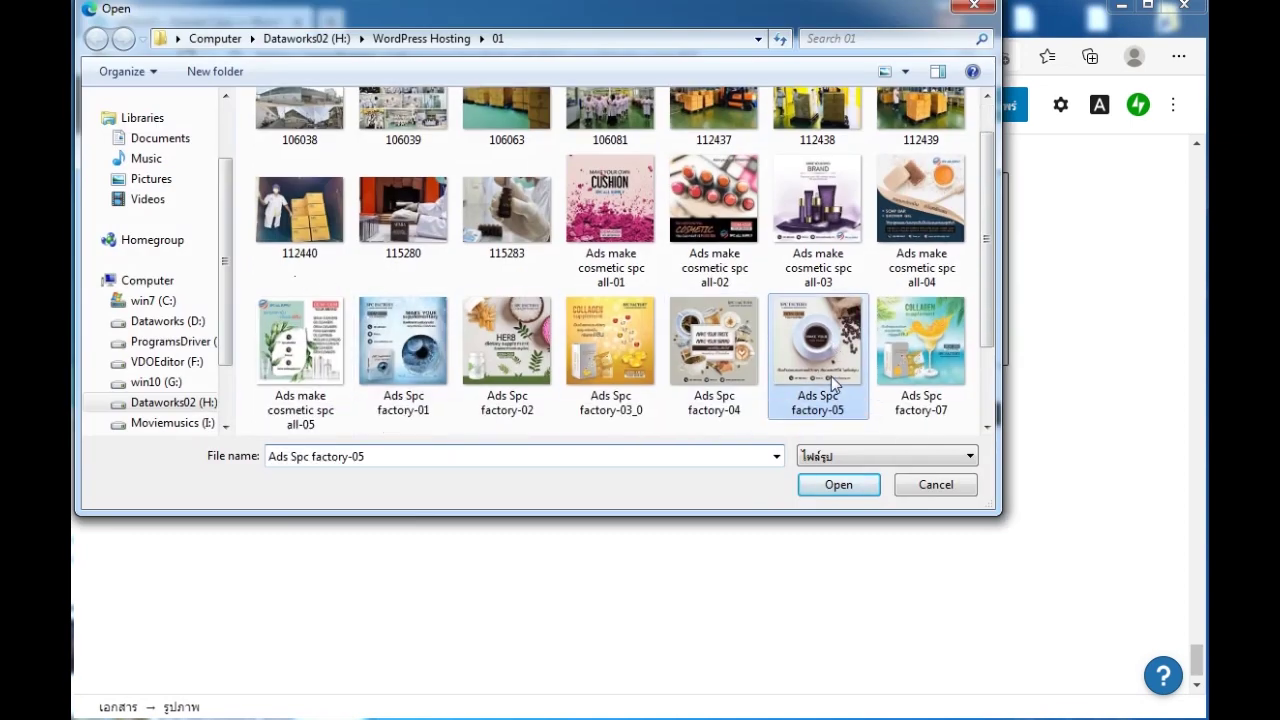
- Add an image block below the second coffee ad and upload "Ads Spc factory-07" into it
left_click(989, 393)
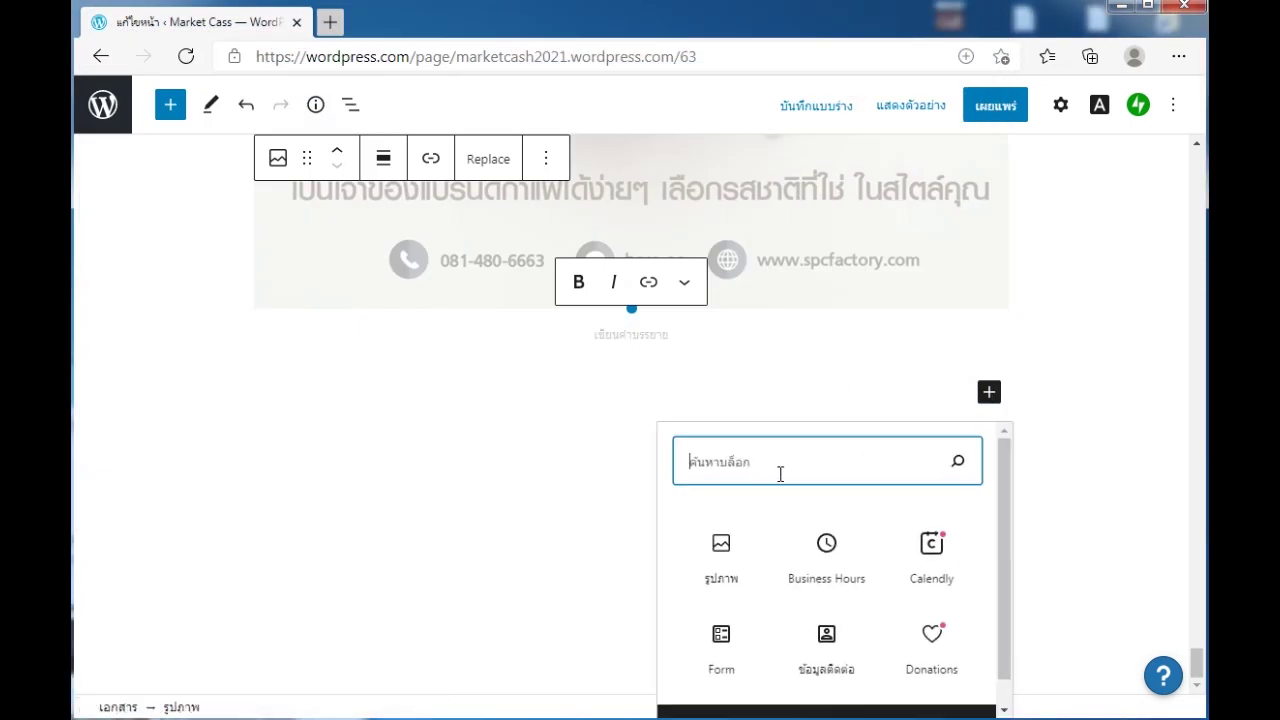
left_click(726, 558)
left_click(307, 482)
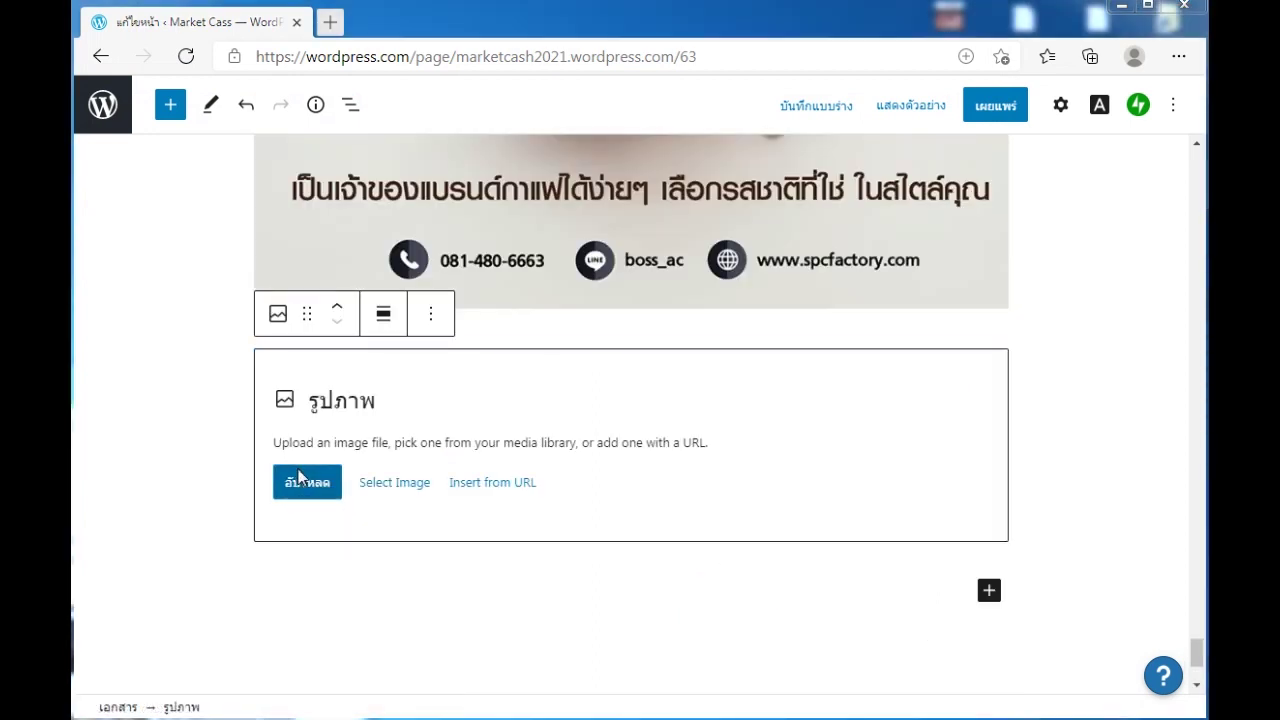
double_click(943, 410)
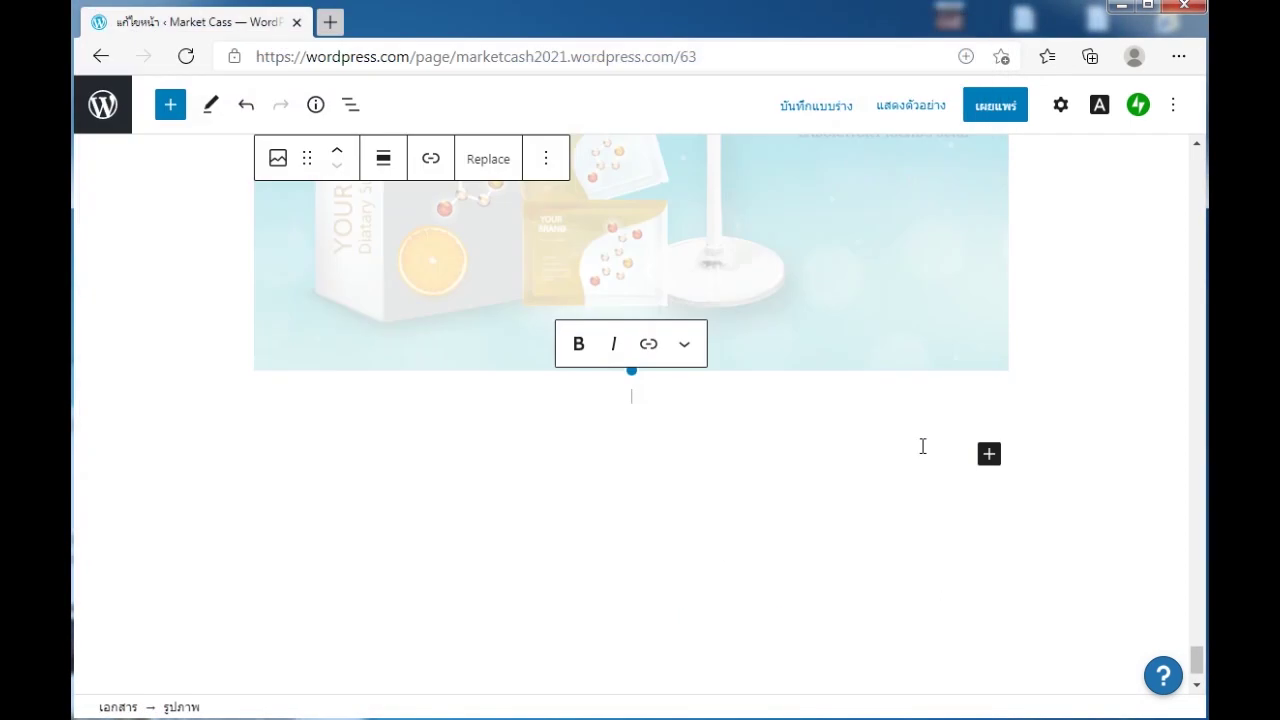
- Add an image block below the blue collagen ad and upload the certificate scan "timeline_25620907_095412_0" into it
left_click(987, 457)
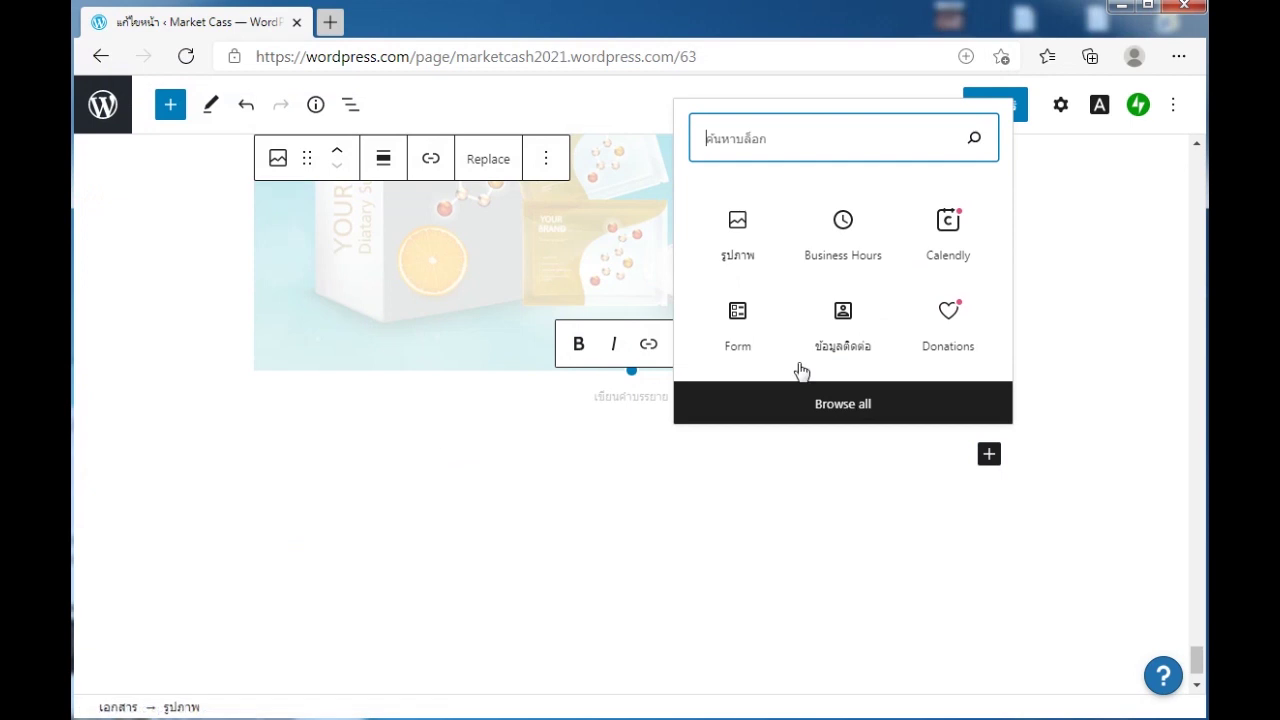
left_click(736, 258)
left_click(312, 552)
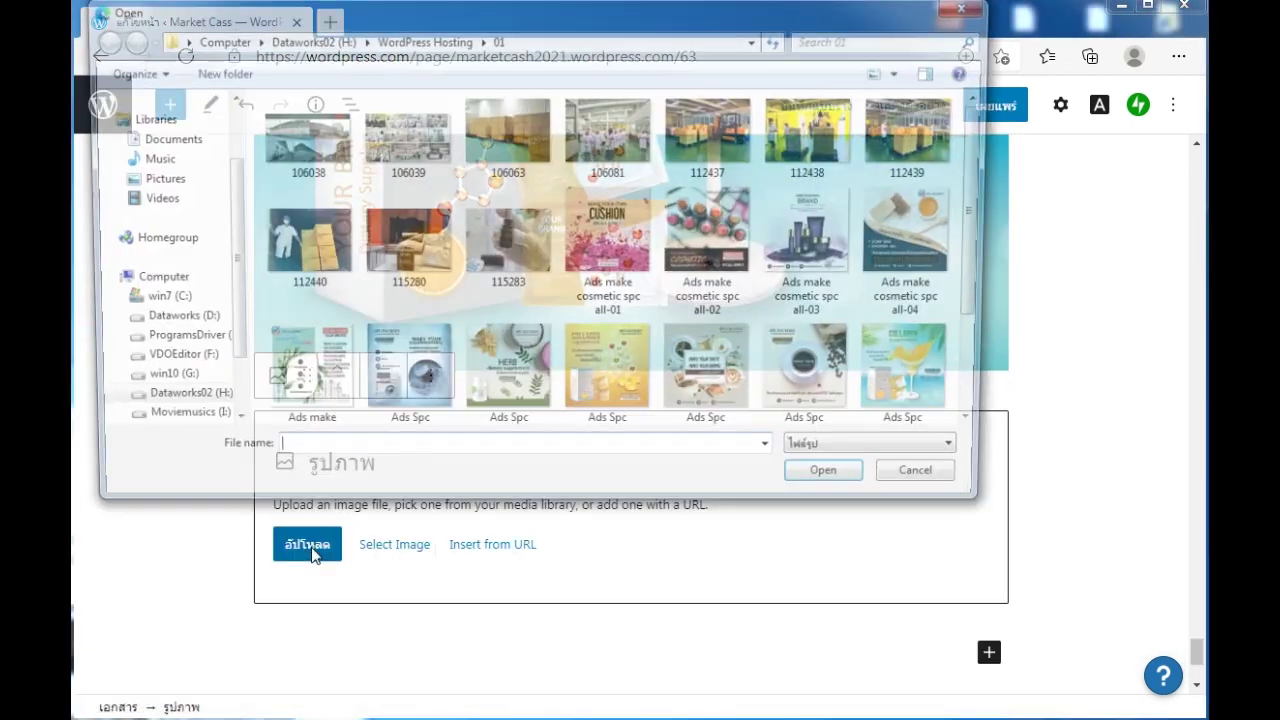
left_click_drag(991, 220, 994, 326)
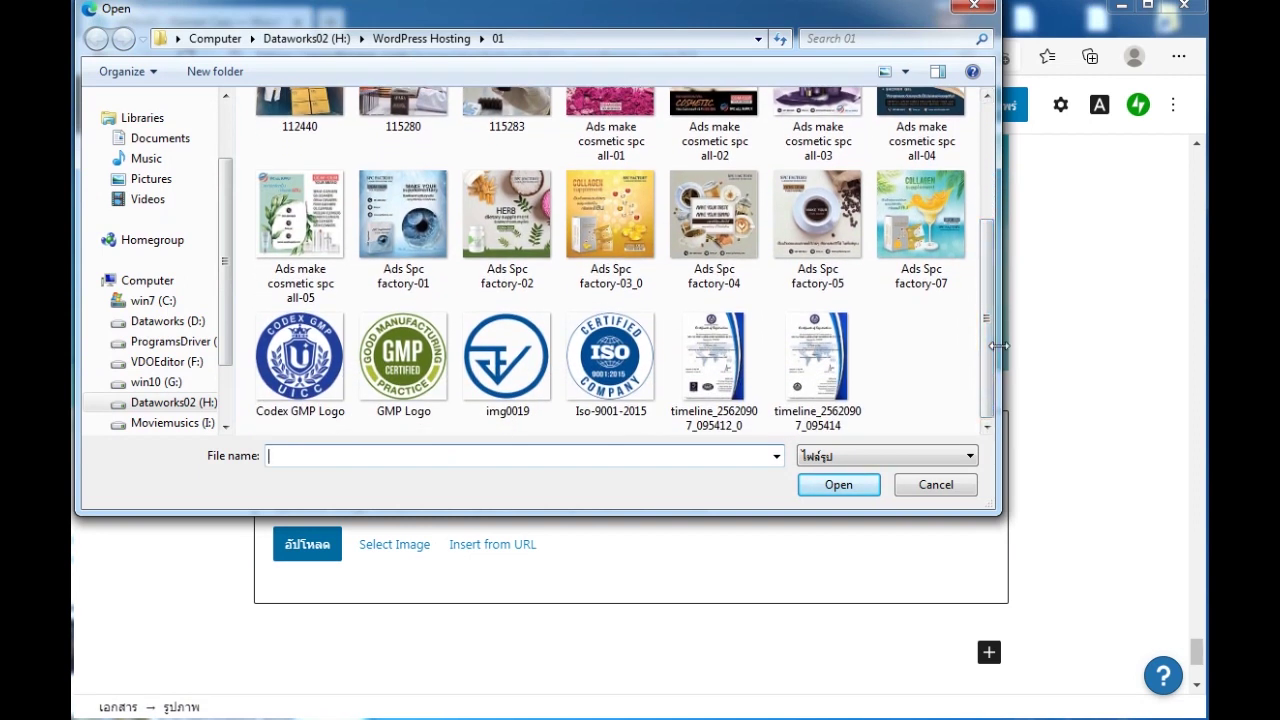
double_click(754, 379)
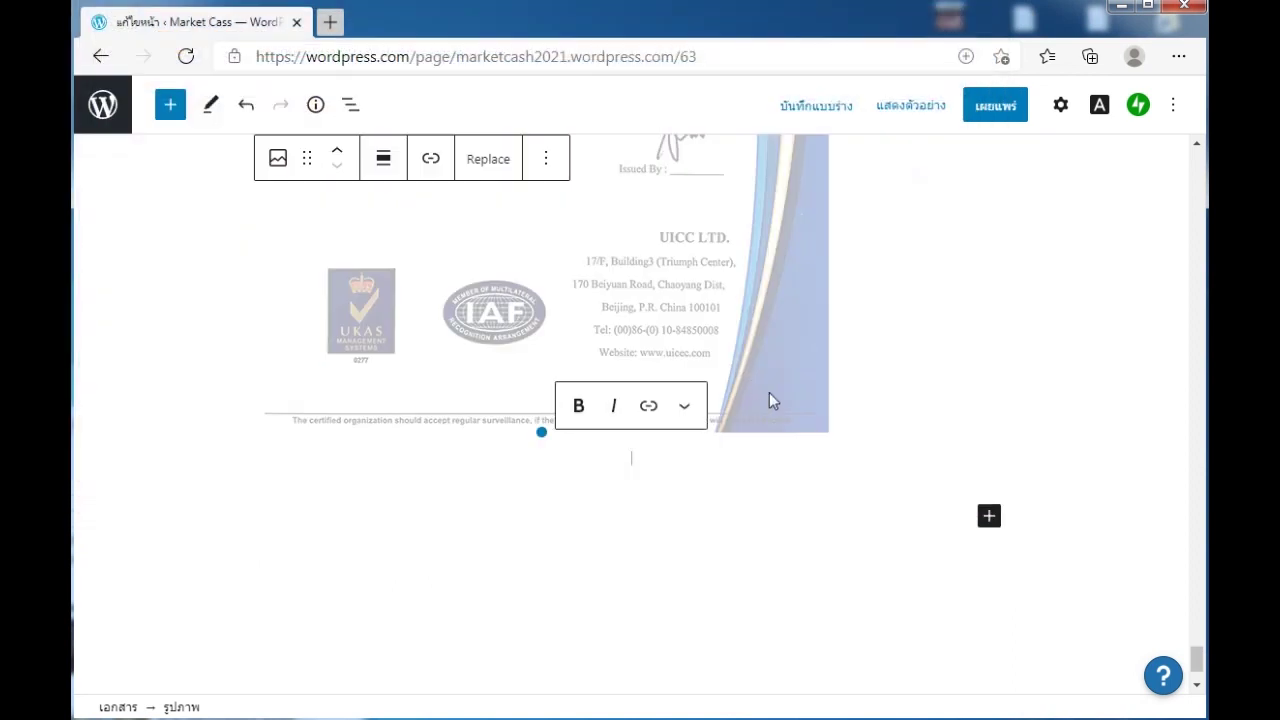
- Add an image block below the first certificate scan and upload "timeline_25620907_095414" into it
left_click(988, 516)
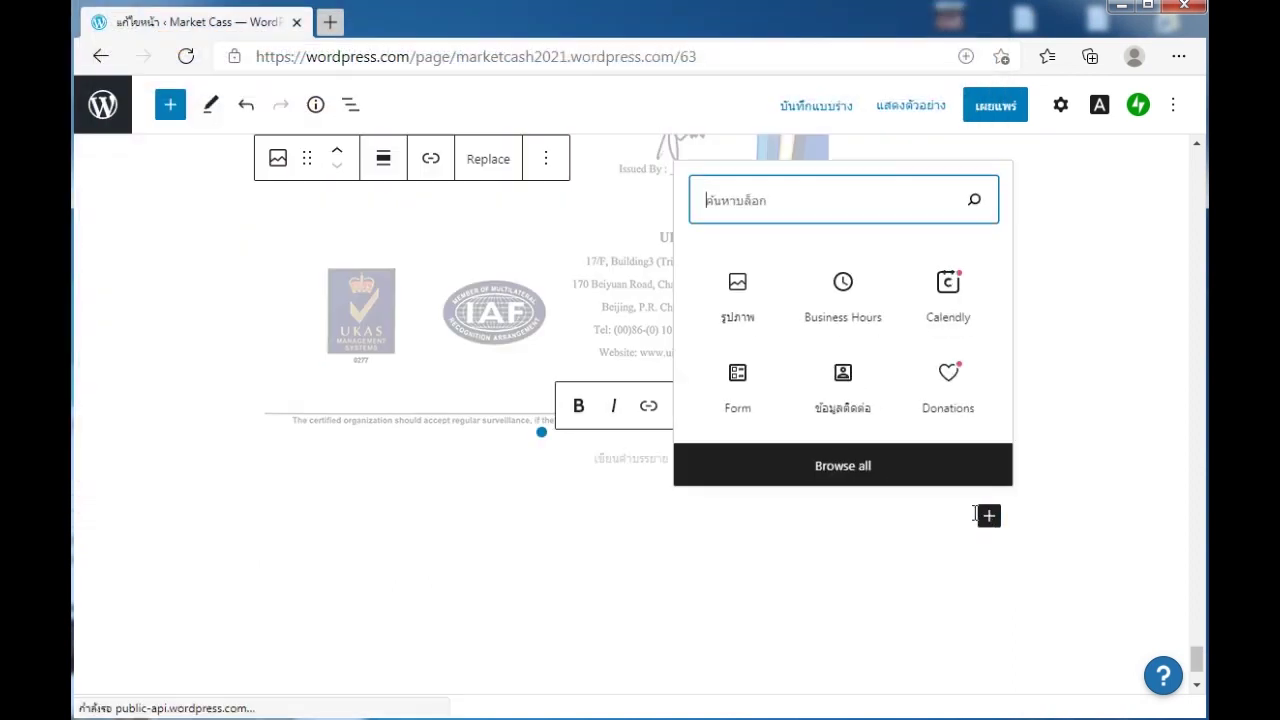
left_click(736, 300)
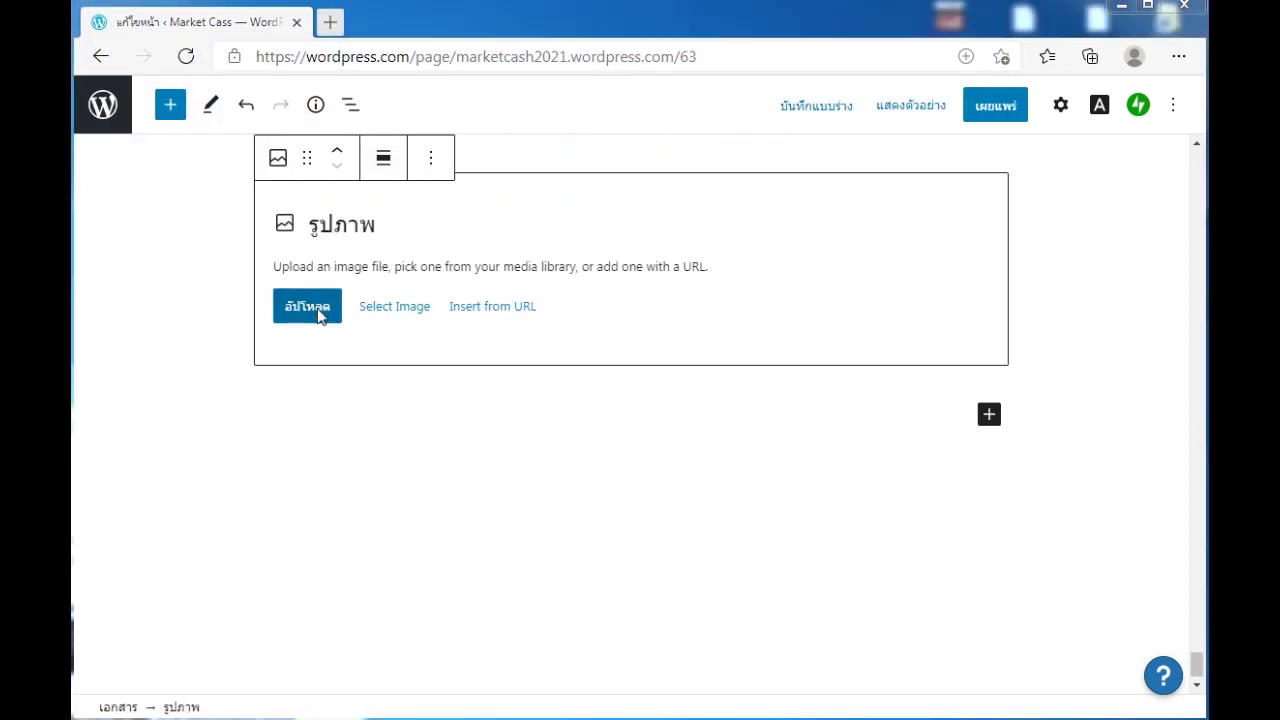
left_click(317, 308)
scroll(993, 413, "down", 3)
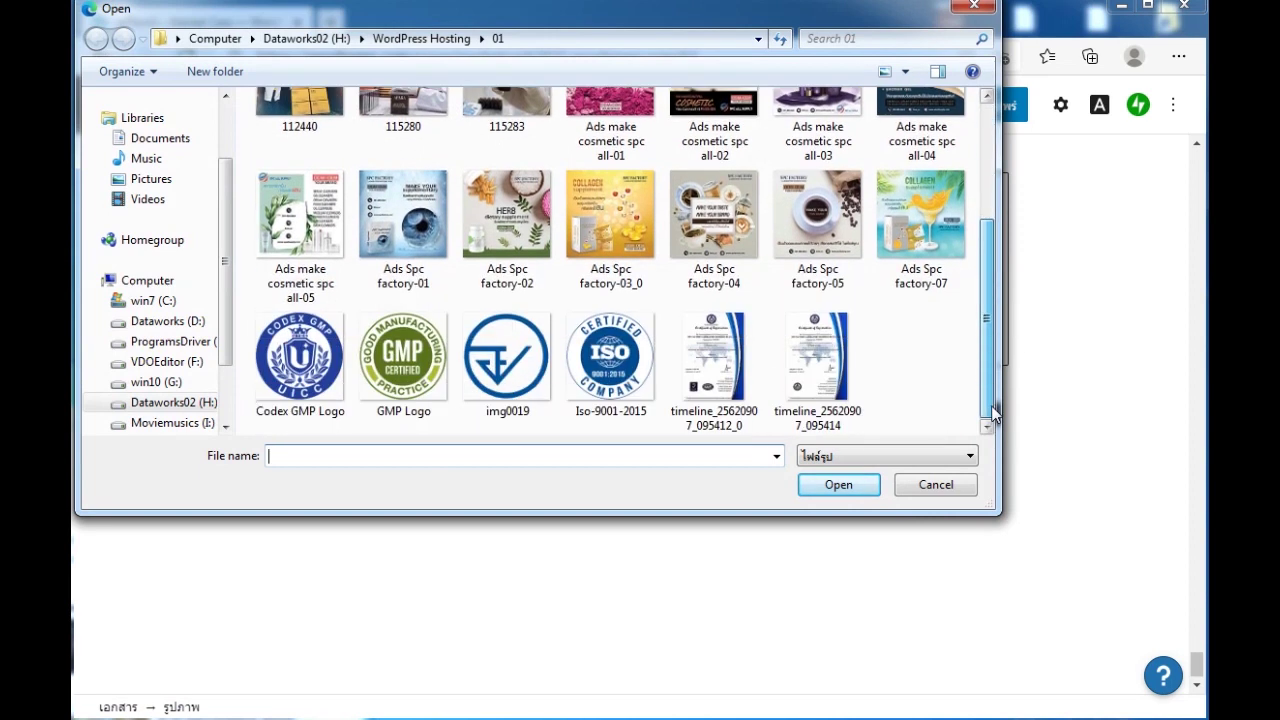
double_click(856, 397)
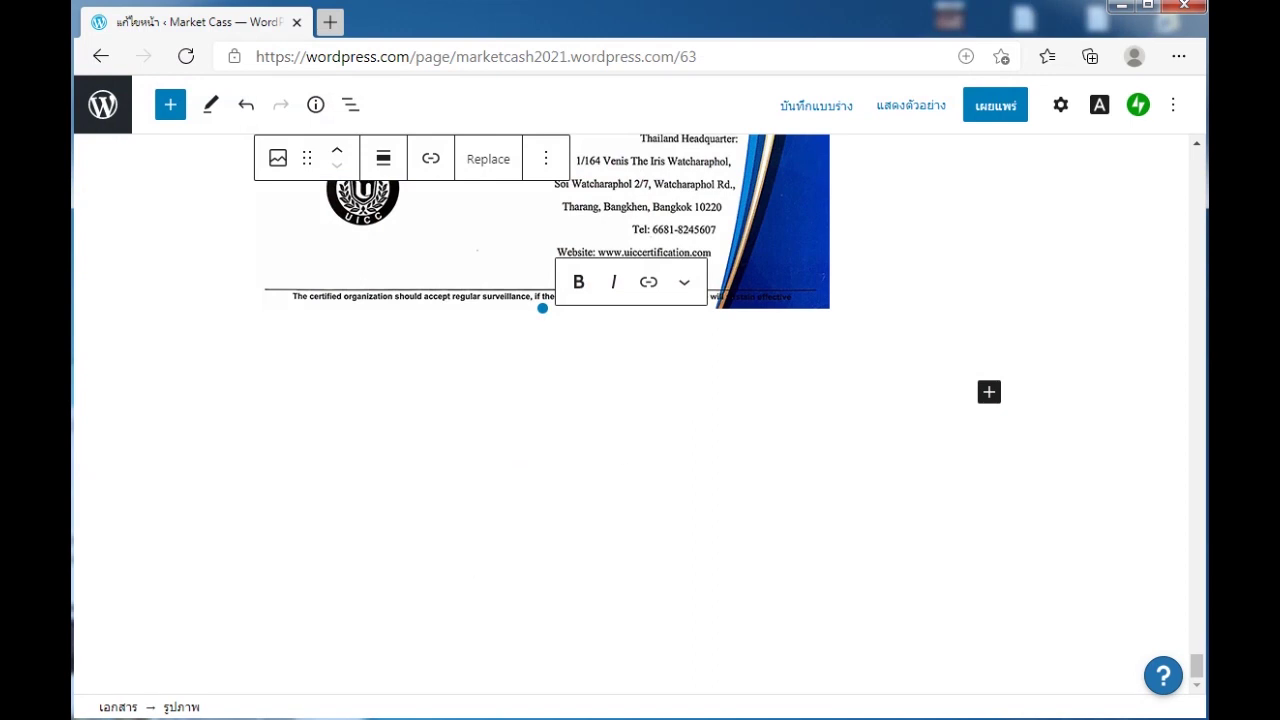
- Paste the Thai promotional text about SPC FACTORY & SPC ALL SUPPLY as a paragraph below the second certificate scan
key("ctrl+v")
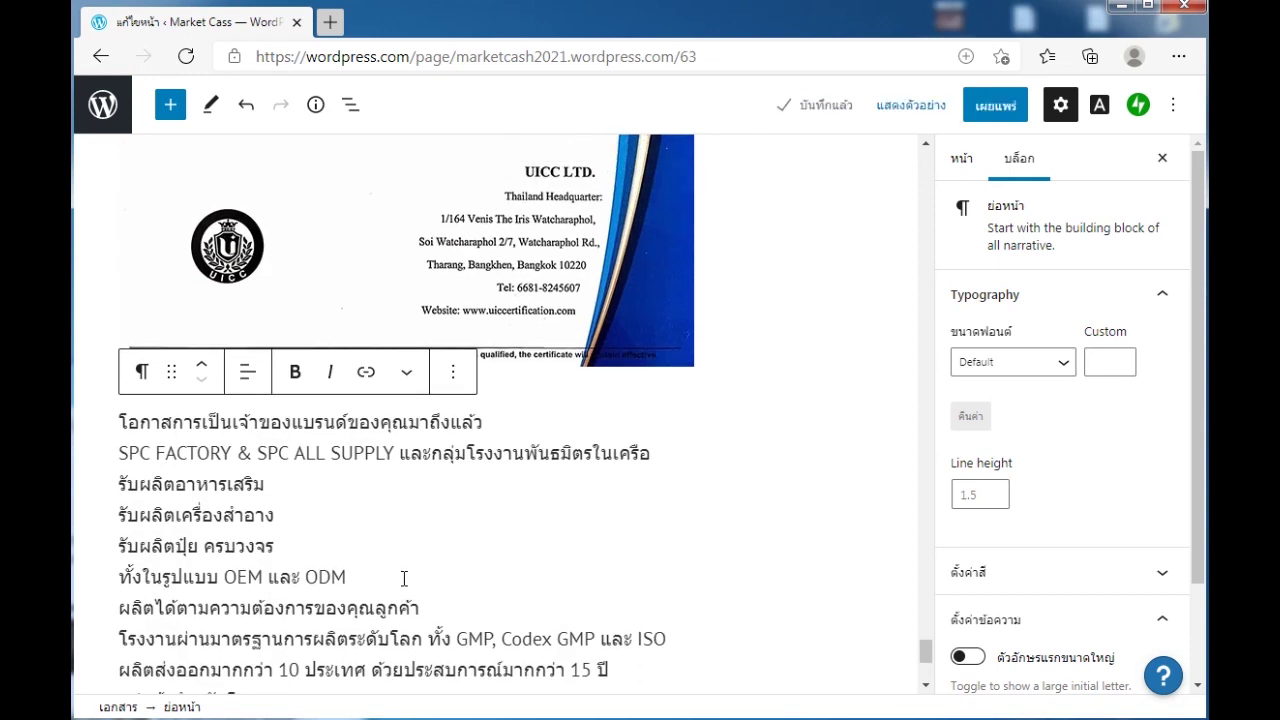
scroll(388, 601, "down", 1)
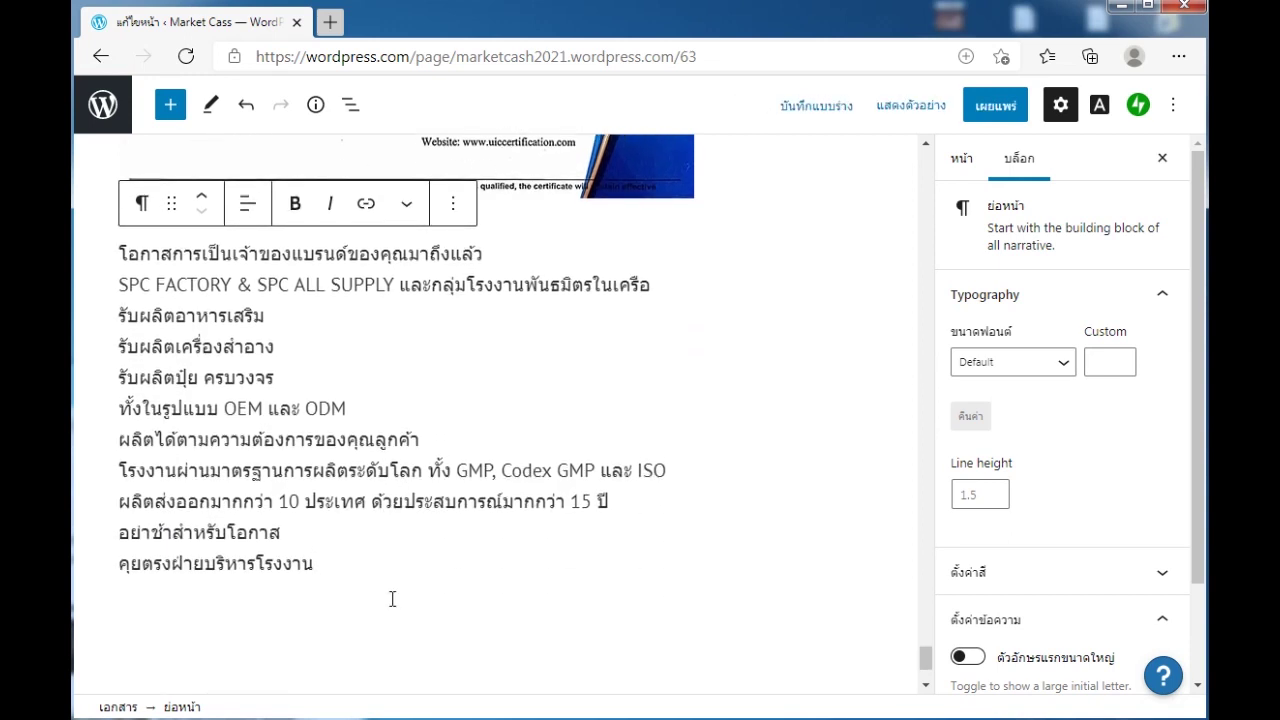
key("Return")
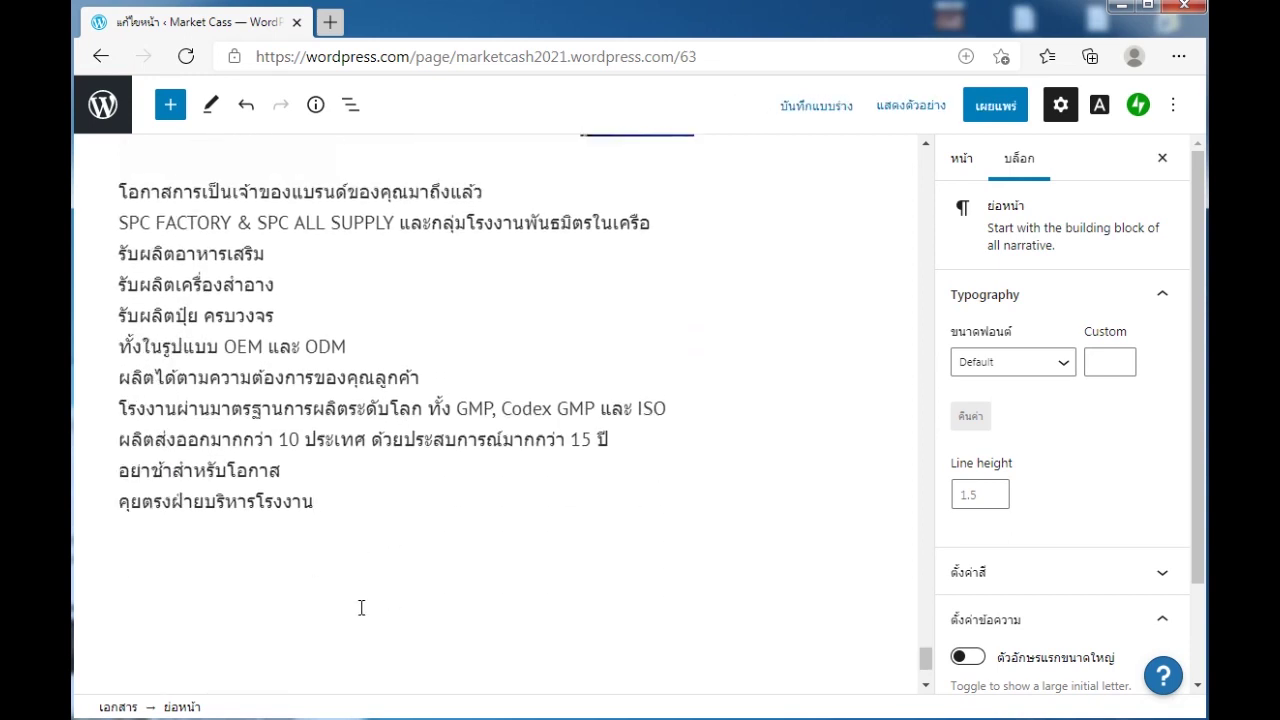
- Paste the "Thailand Connect" and "Cambodia Connect" contact details below the promotional paragraph
scroll(363, 583, "up", 1)
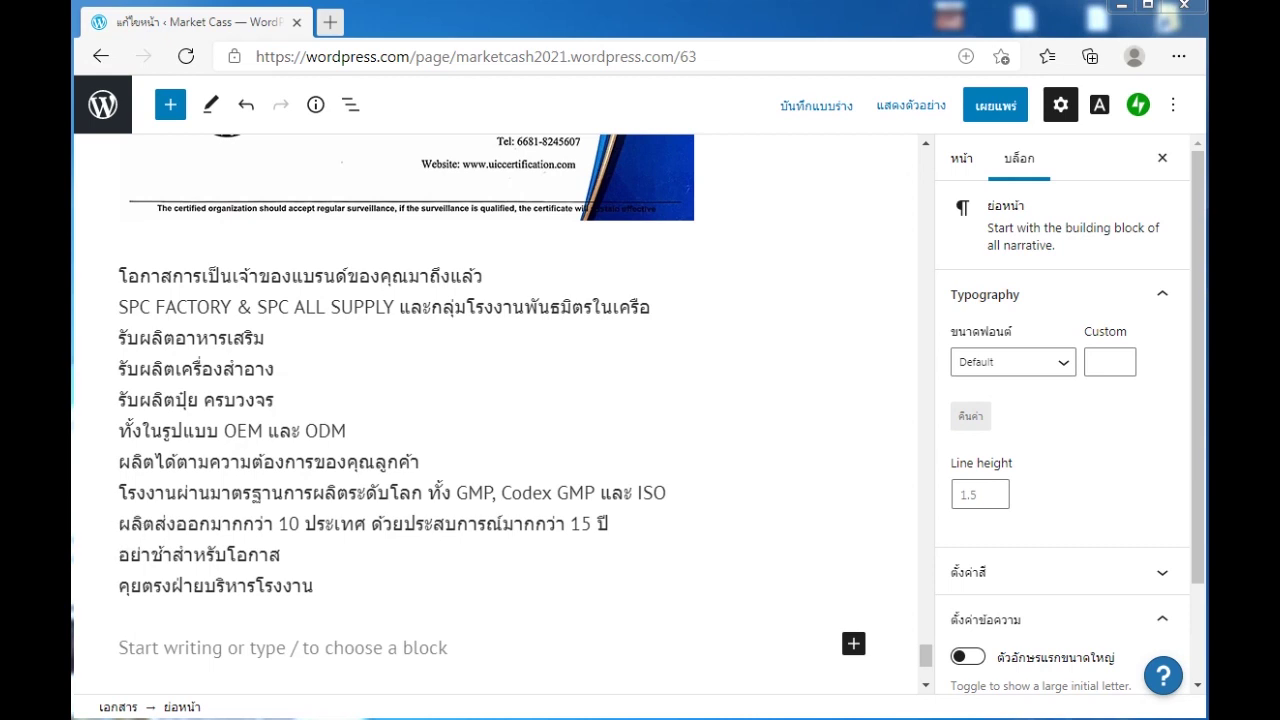
left_click(155, 647)
key("ctrl+v")
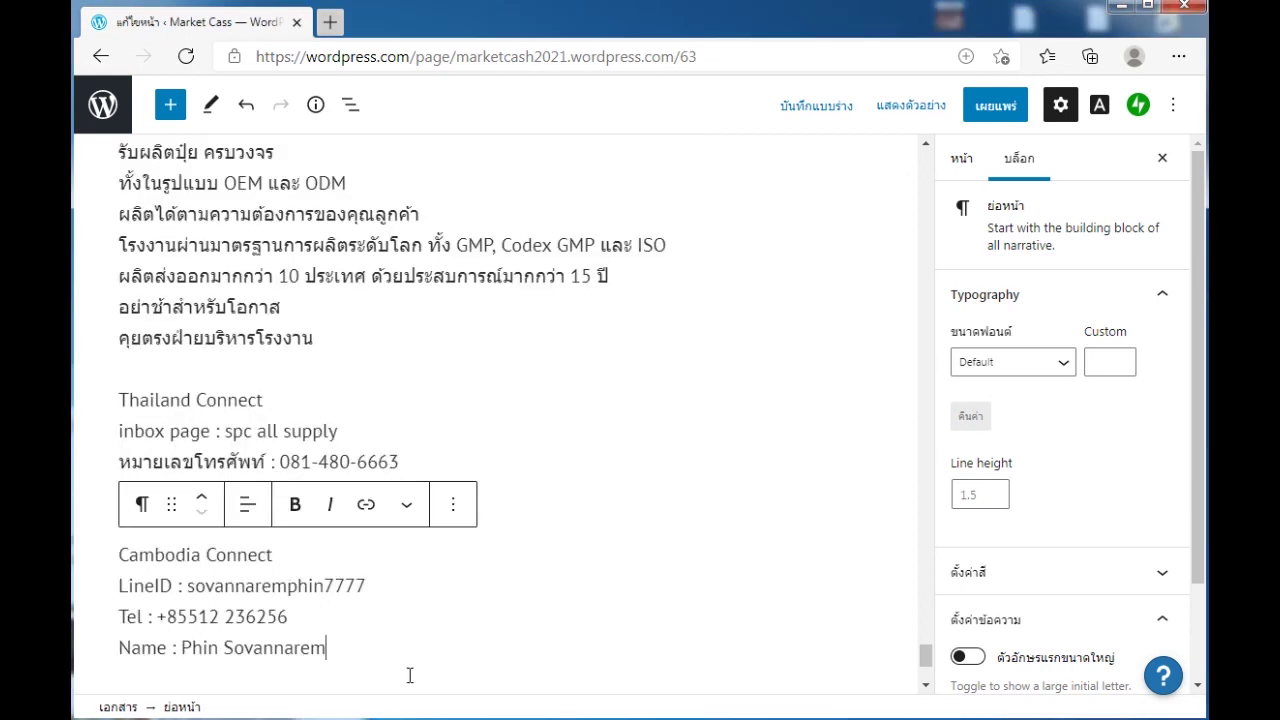
scroll(414, 628, "down", 3)
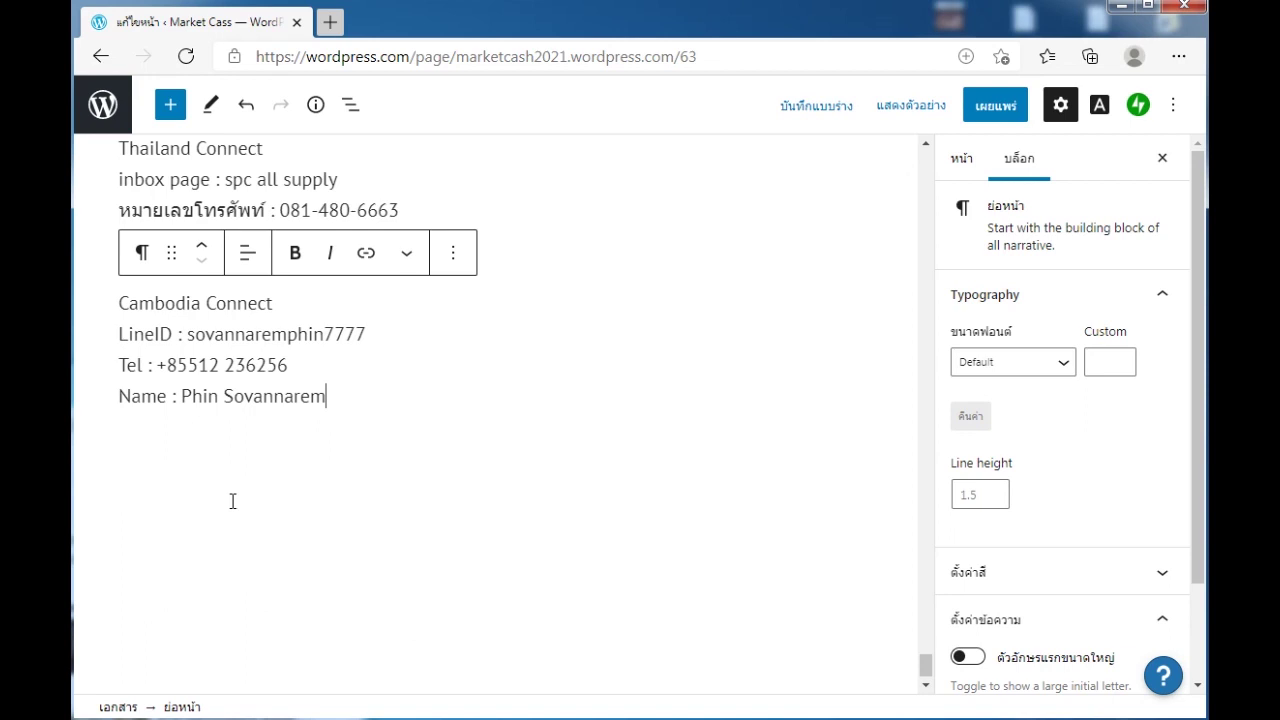
- Find the Contact Form block by searching "conta" and add it below the contact details
key("Return")
left_click(170, 104)
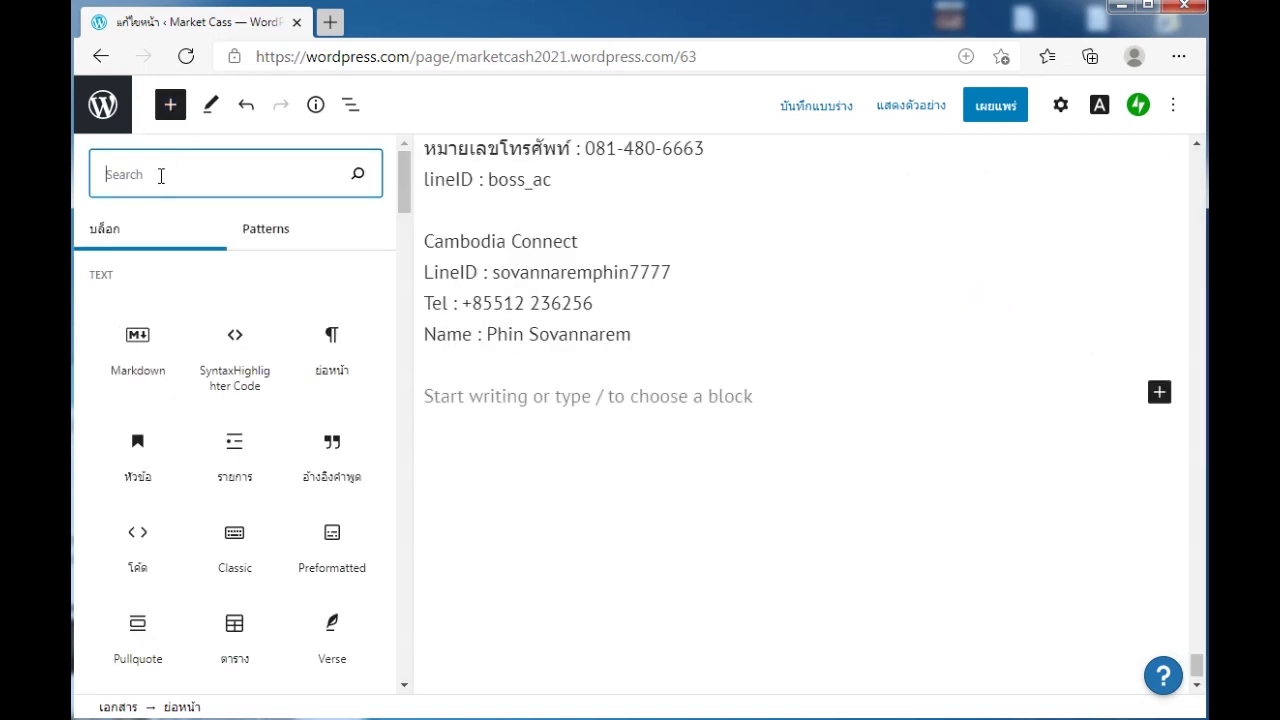
type("c")
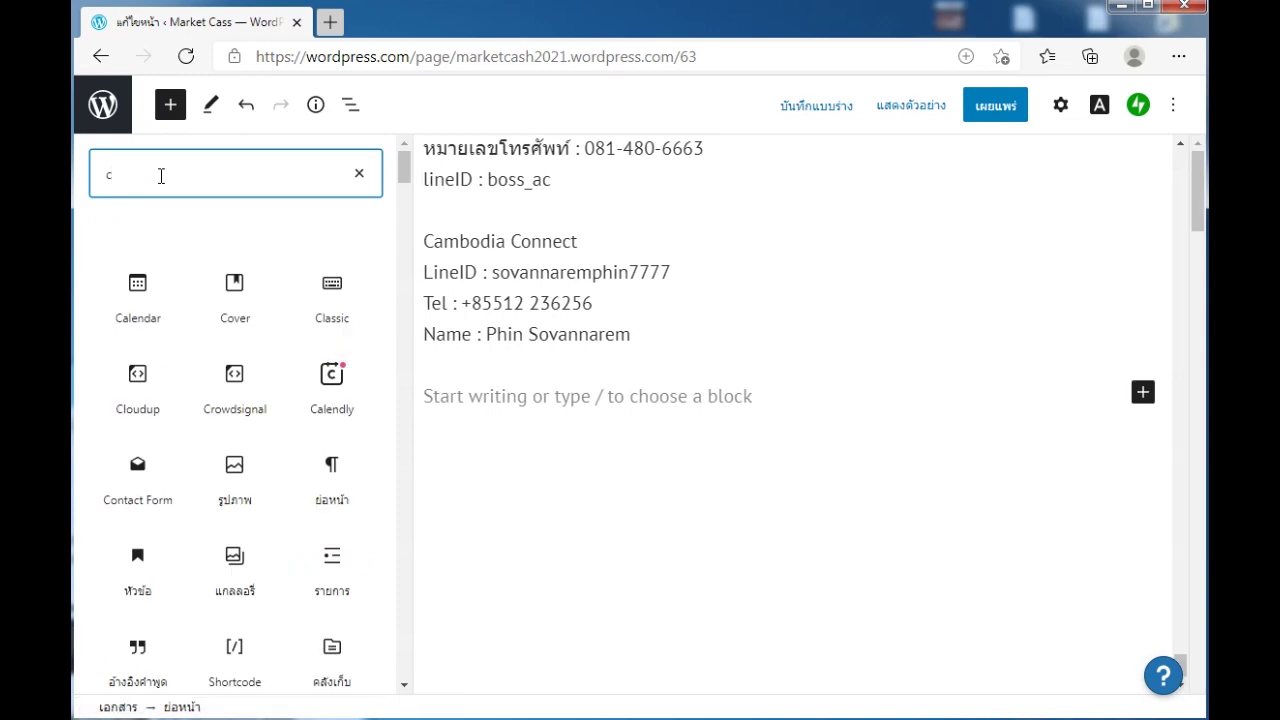
type("onta")
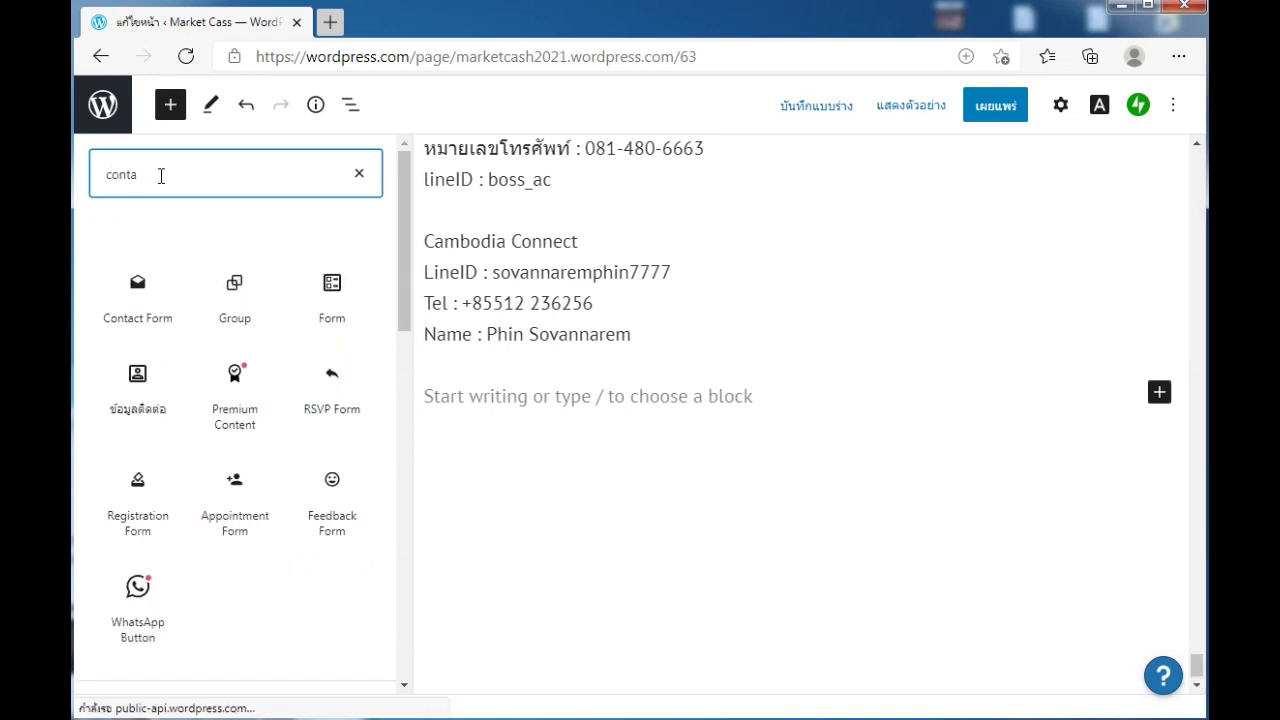
left_click(138, 286)
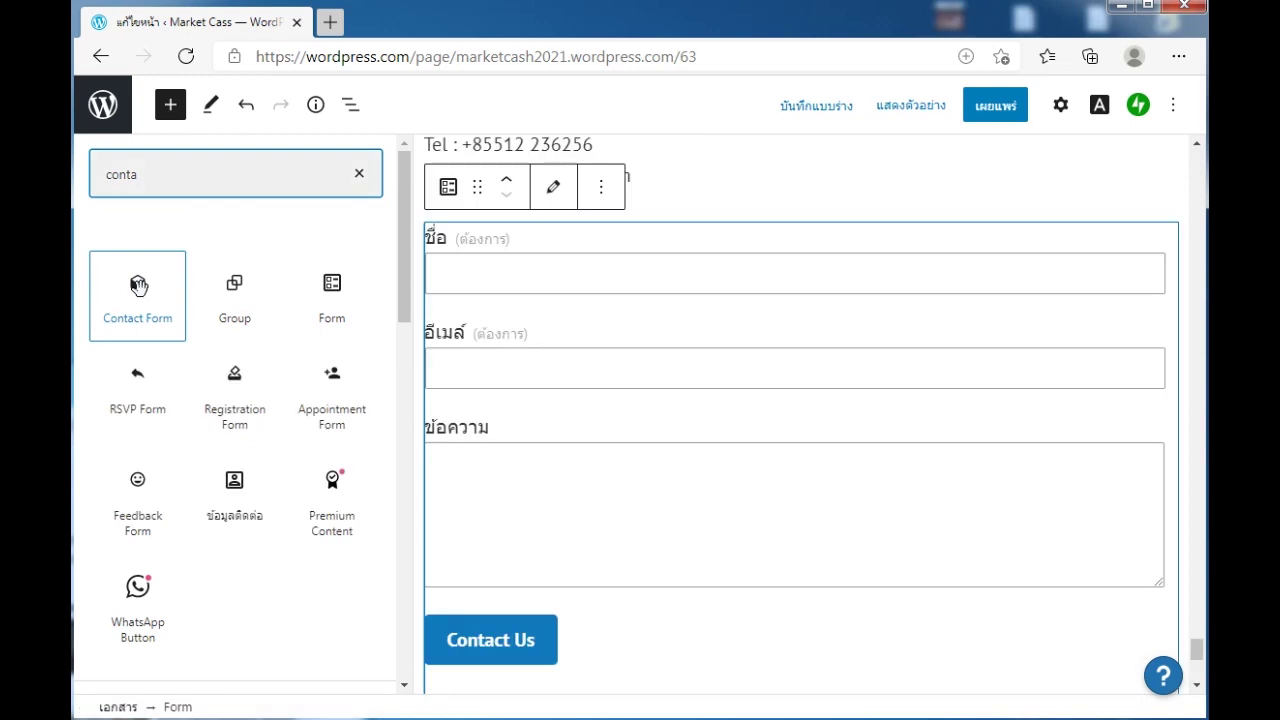
left_click(761, 619)
left_click(1048, 497)
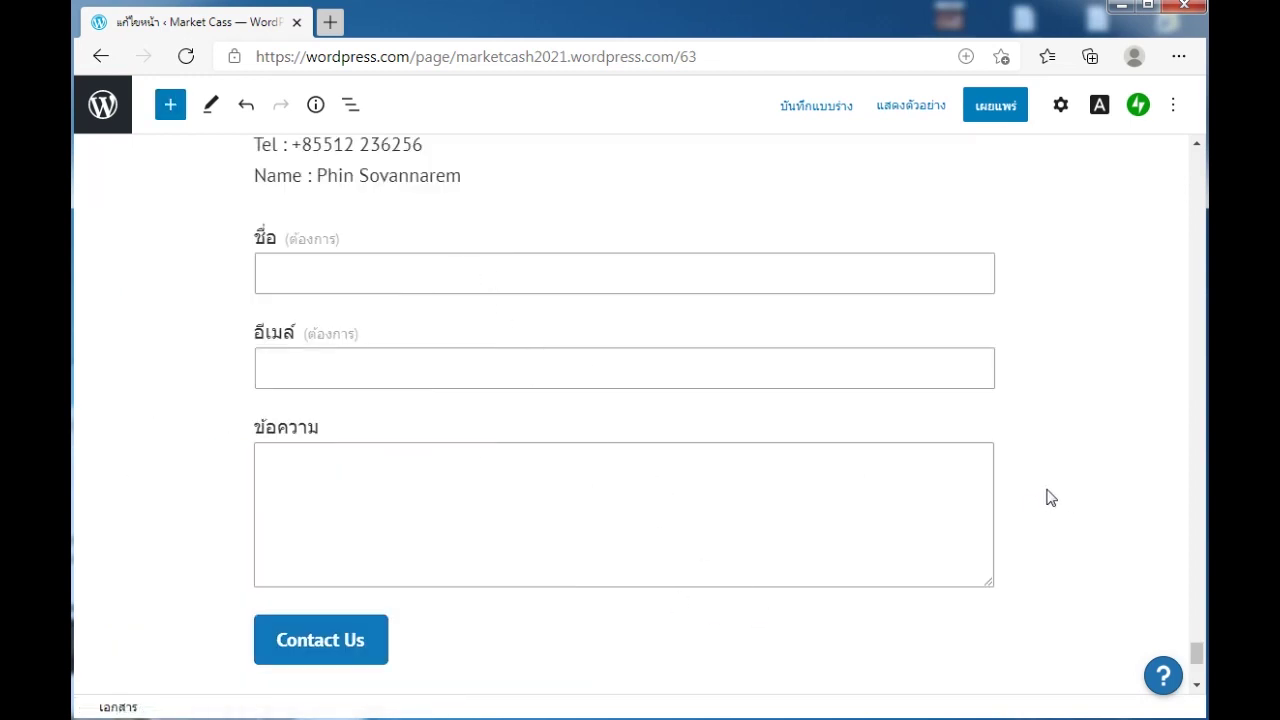
- Publish the SPC All Supply page and accept the pre-publish check
scroll(1048, 497, "up", 3)
left_click(998, 107)
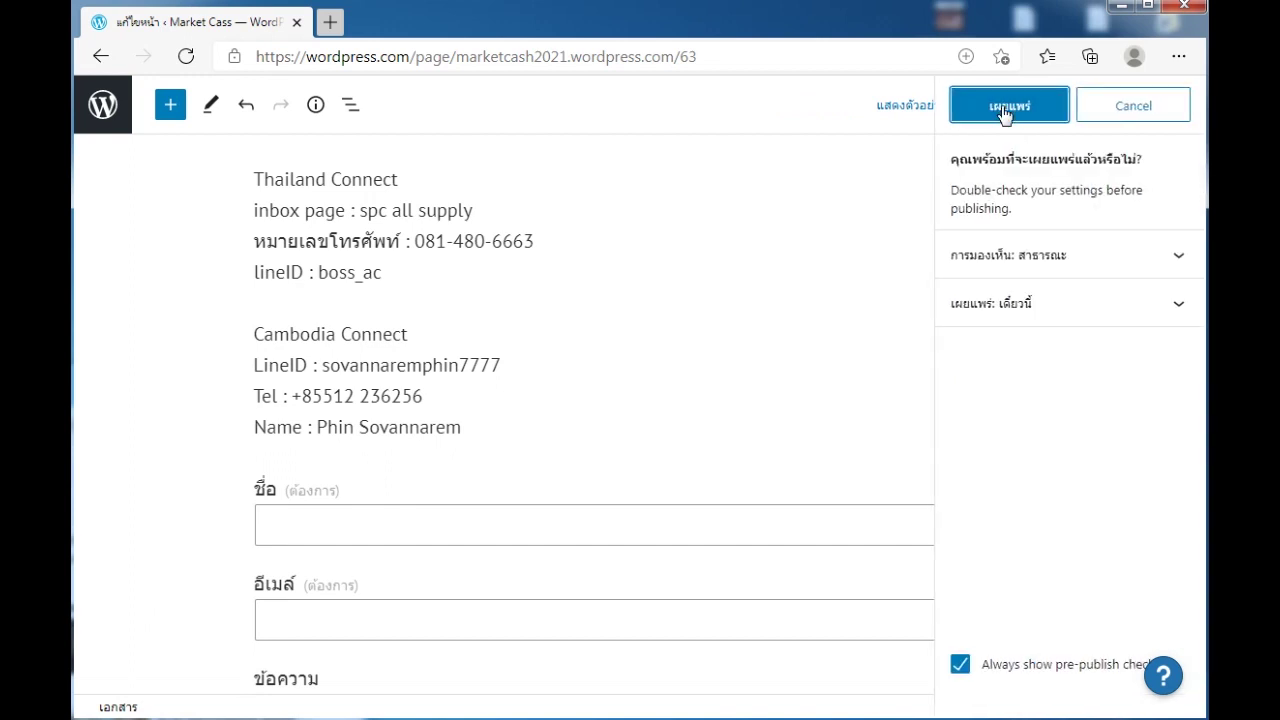
left_click(1004, 110)
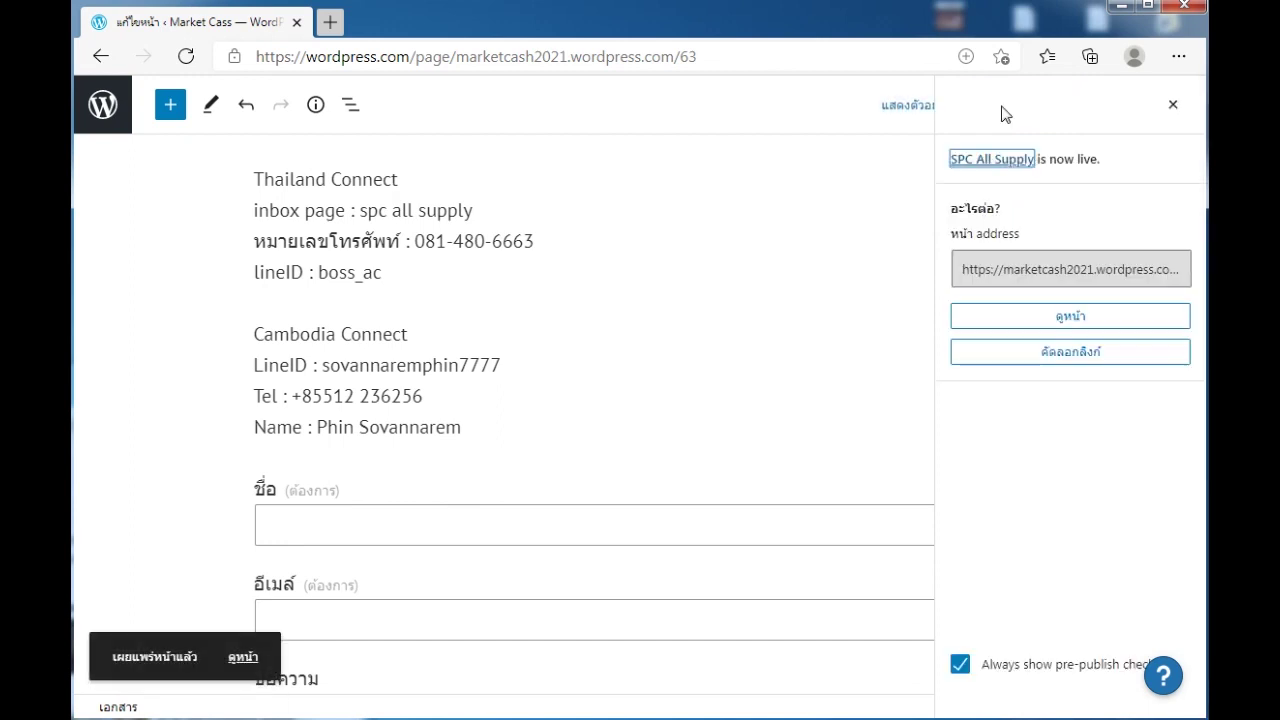
- Copy the published SPC All Supply page's address
left_click(1069, 264)
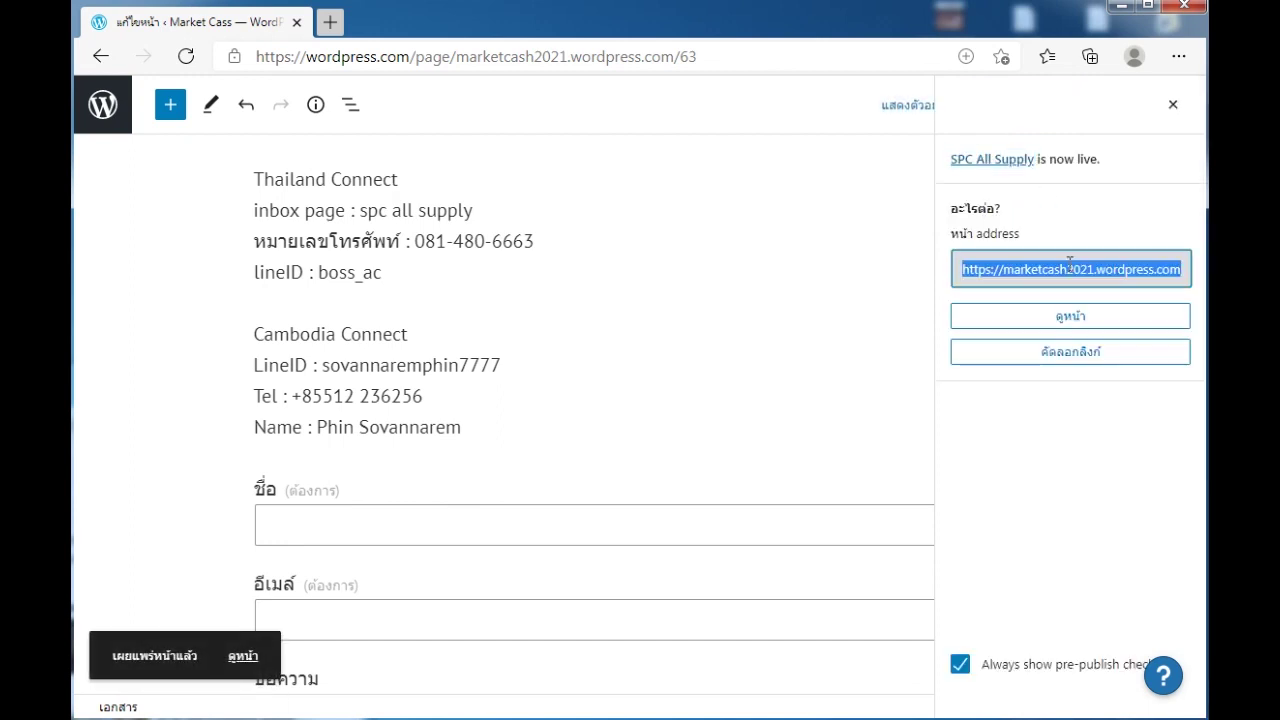
right_click(1070, 266)
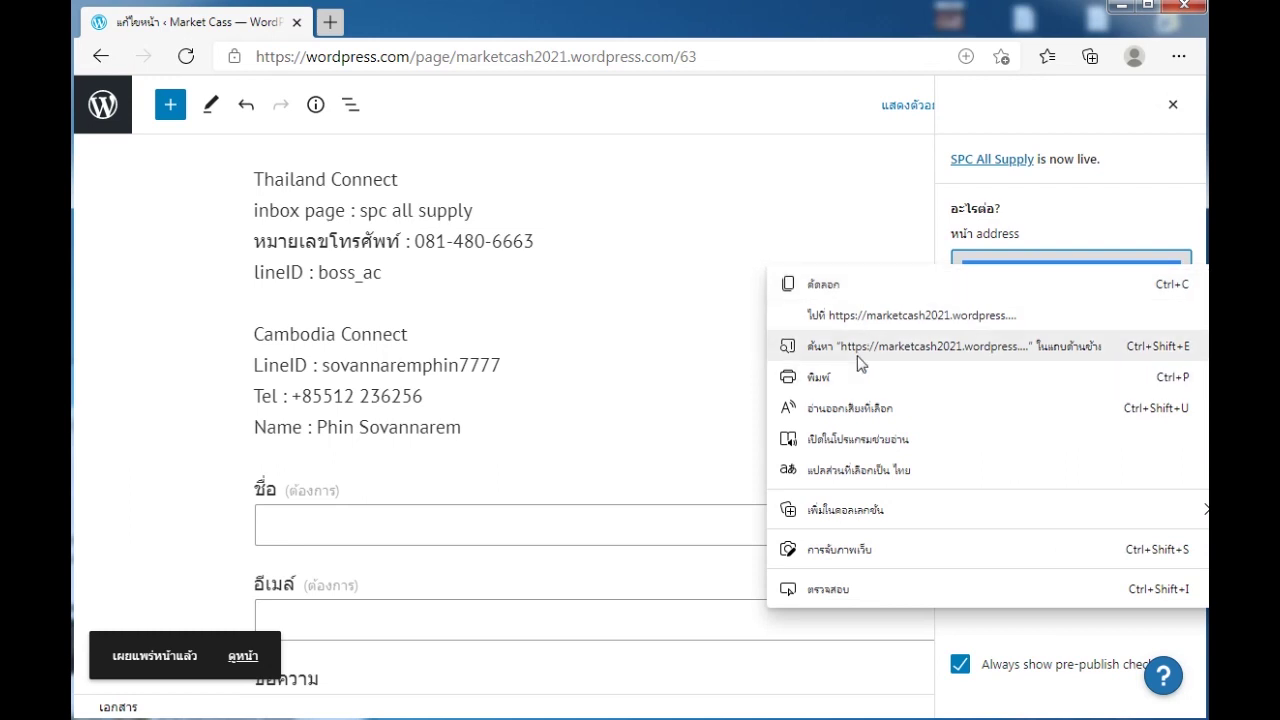
left_click(841, 290)
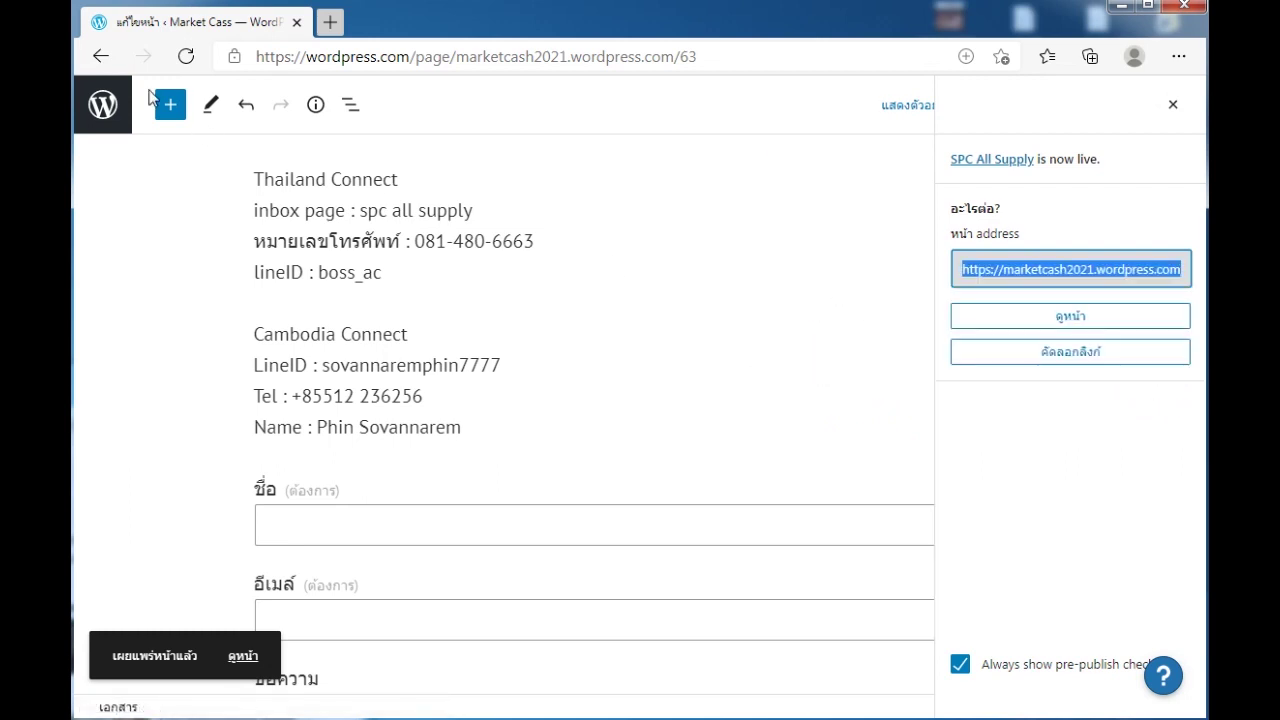
- Open the Home page for editing from the recently edited pages
left_click(104, 108)
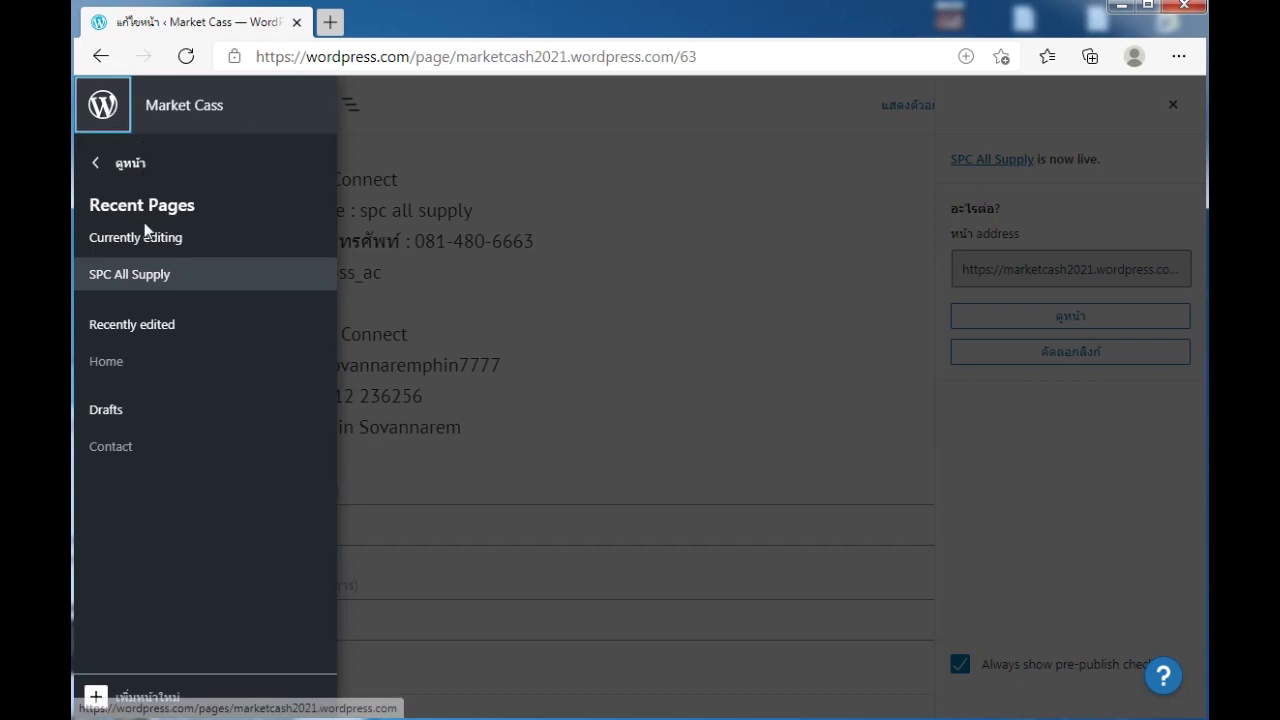
left_click(113, 372)
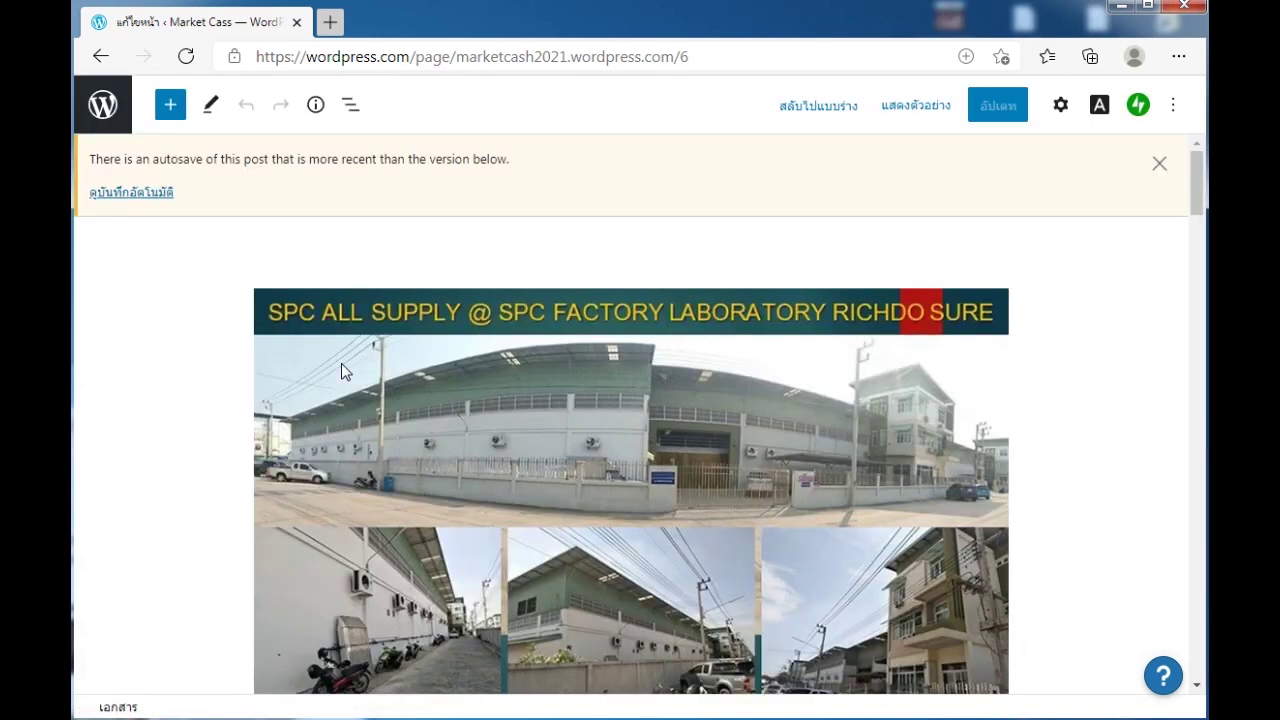
left_click(104, 105)
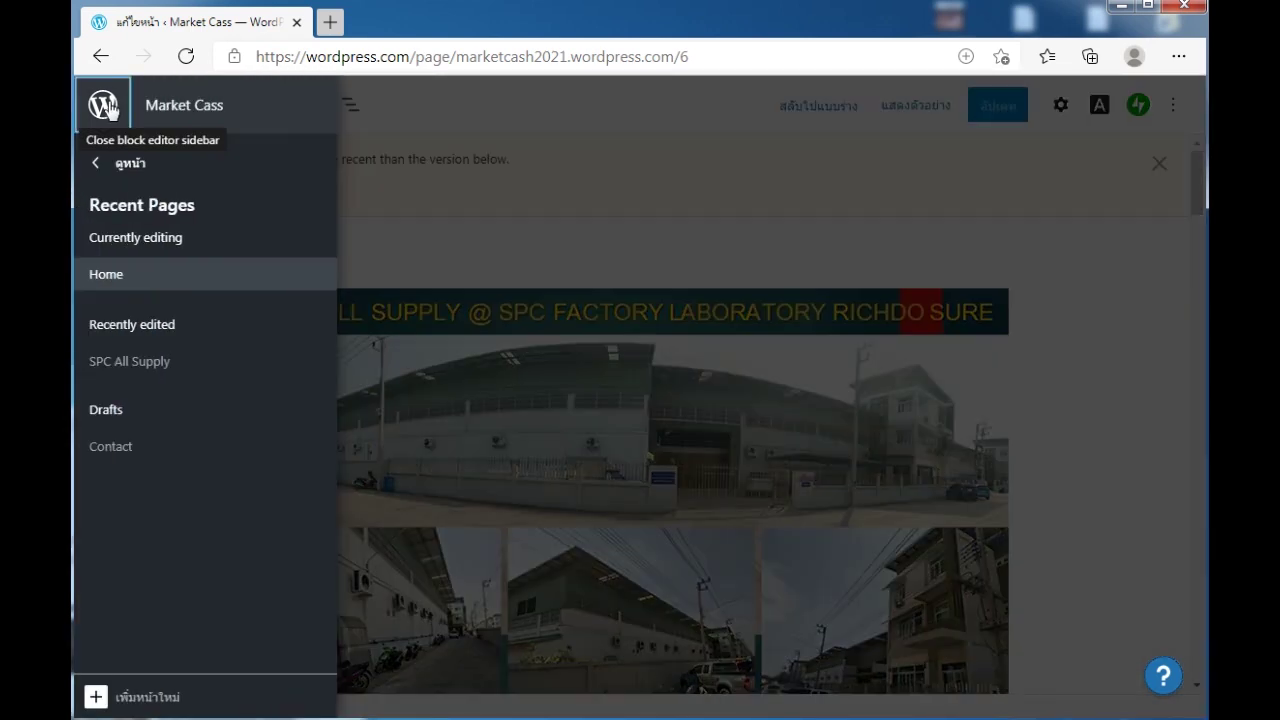
left_click(680, 282)
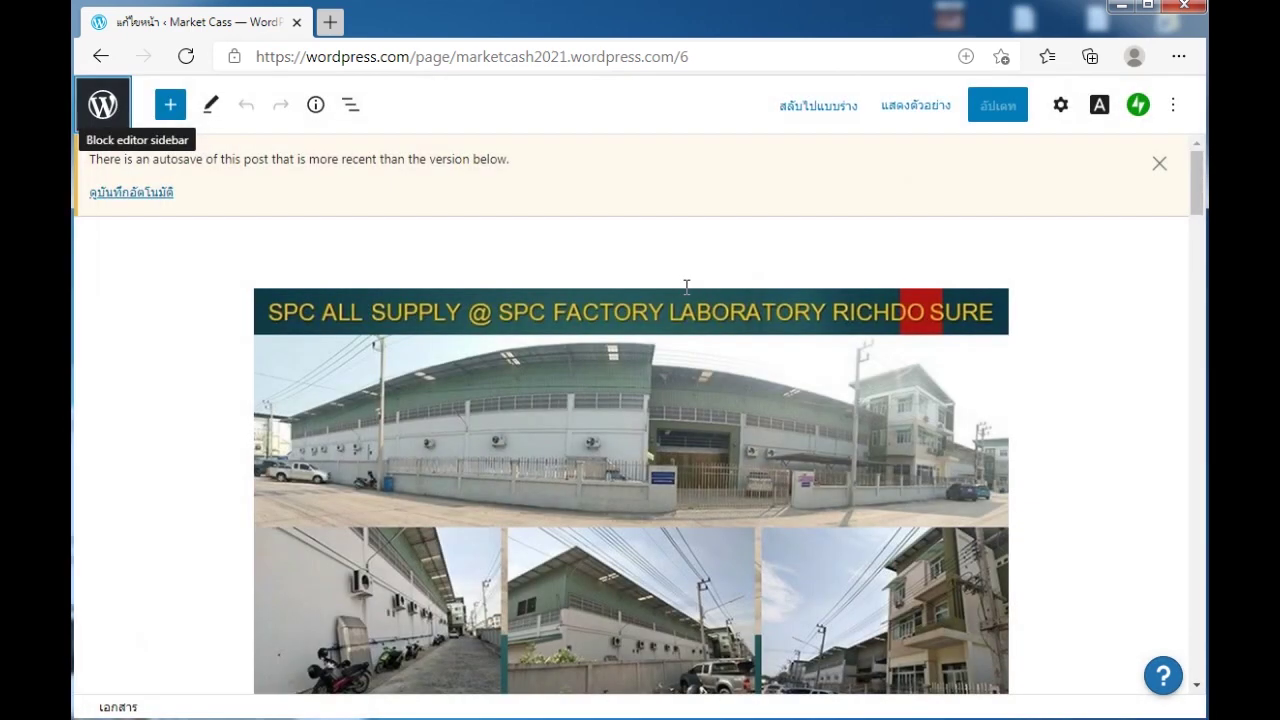
- Replace the "See SPC All Supply More Details" button's link with marketcash2021.wordpress.com/spc-all-supply/, turn on opening in a new tab, and update the page
scroll(684, 297, "down", 3)
scroll(684, 290, "down", 6)
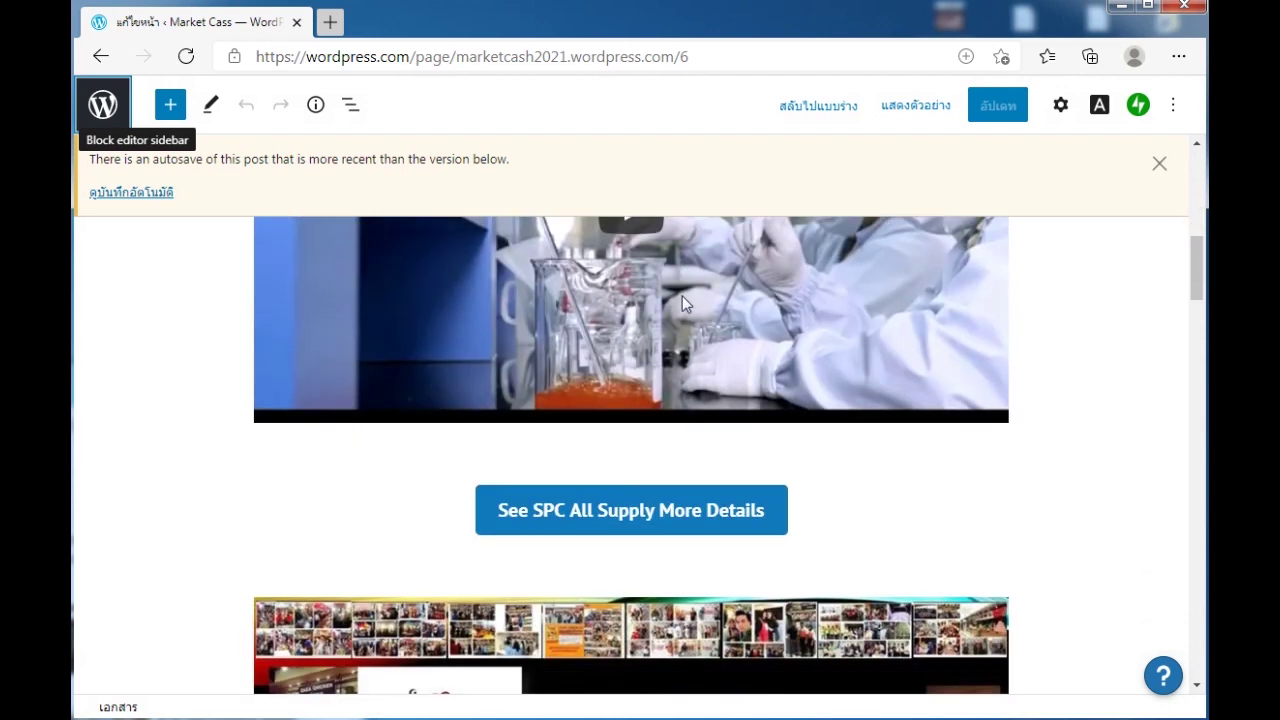
left_click(614, 514)
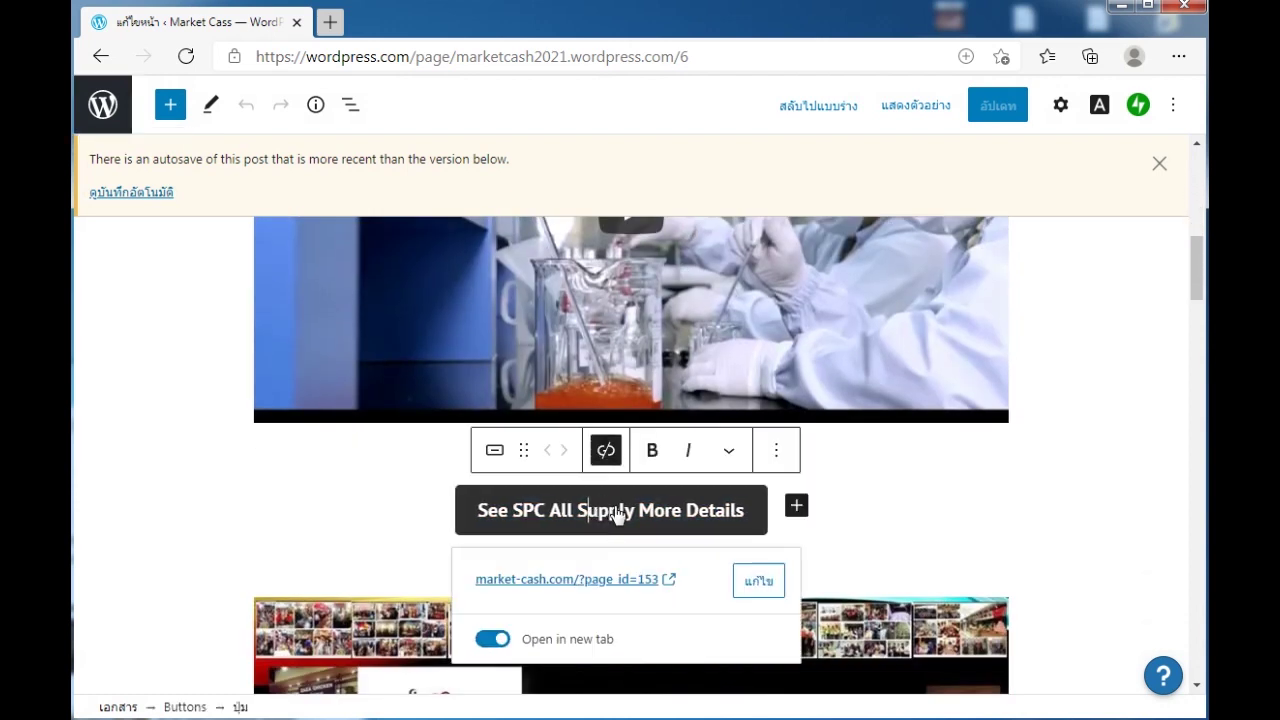
left_click(591, 452)
left_click(598, 450)
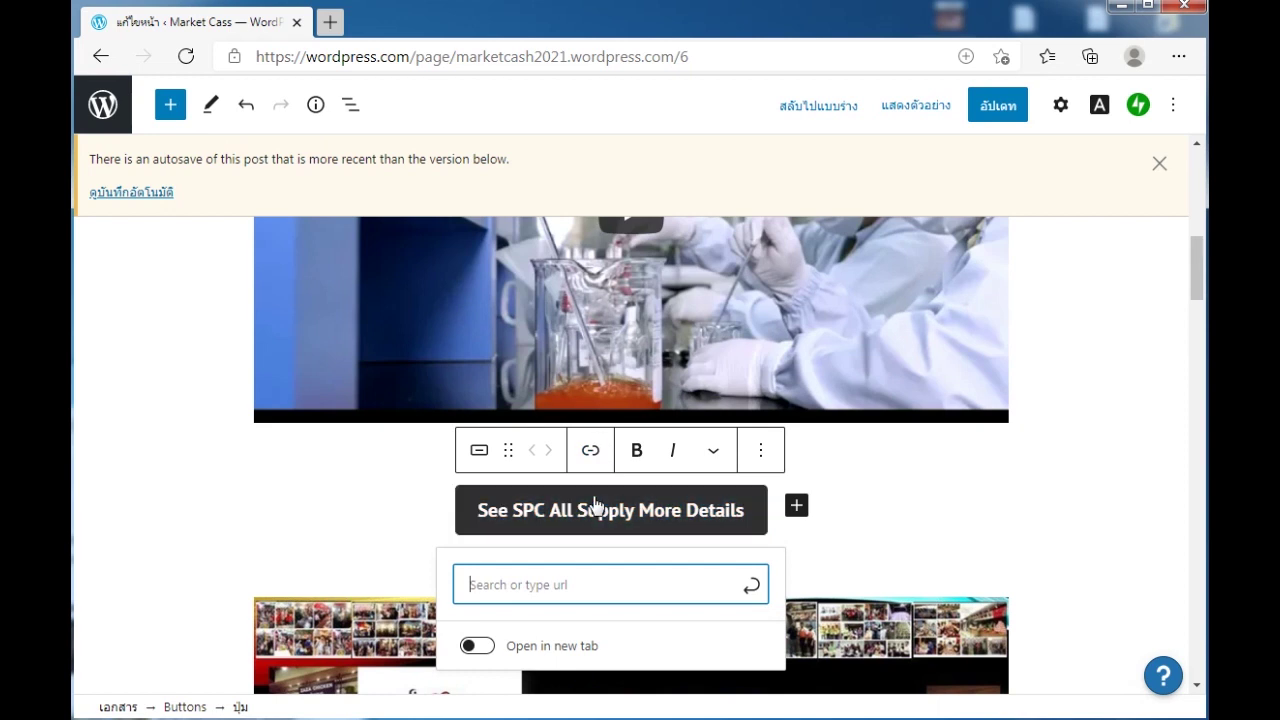
key("ctrl+v")
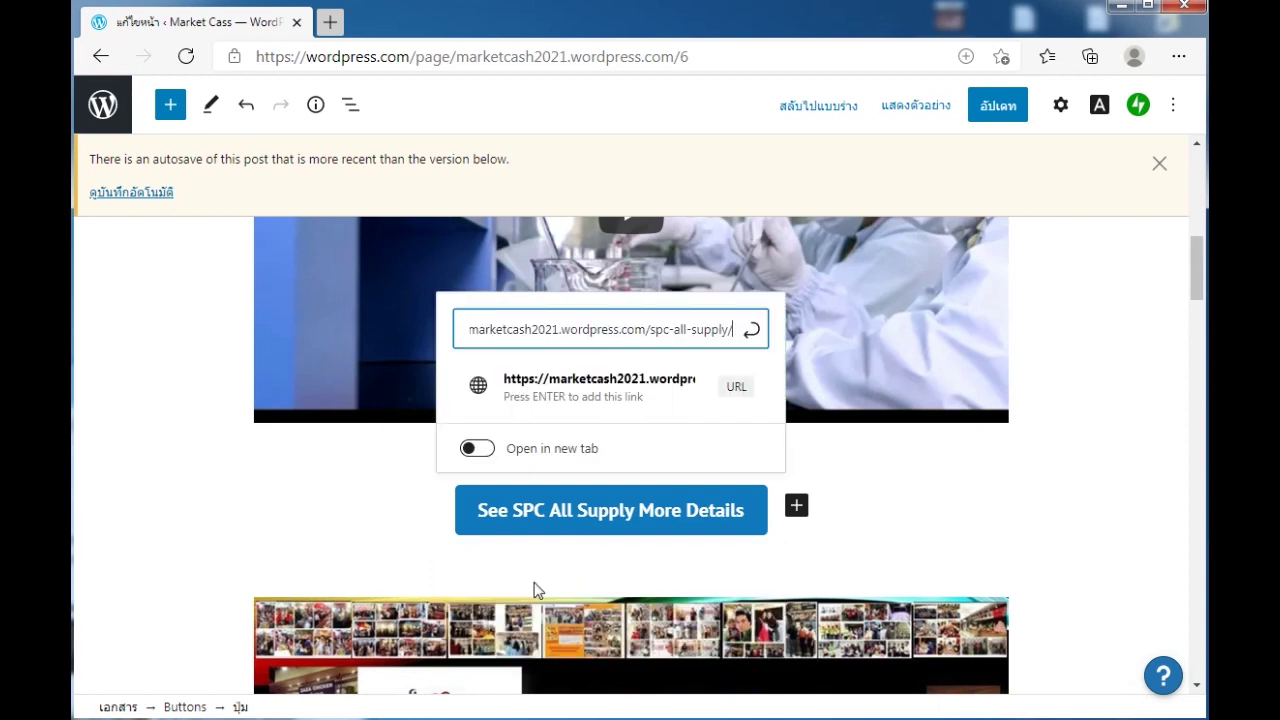
left_click(479, 450)
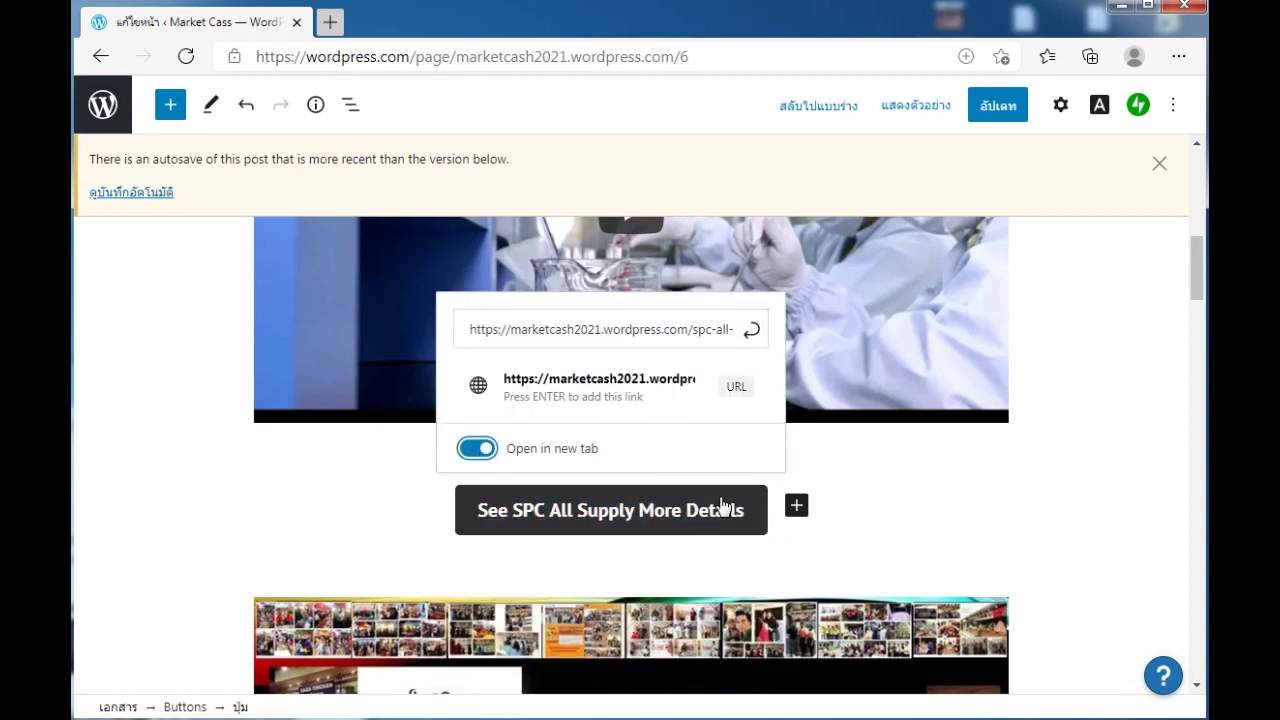
left_click(873, 517)
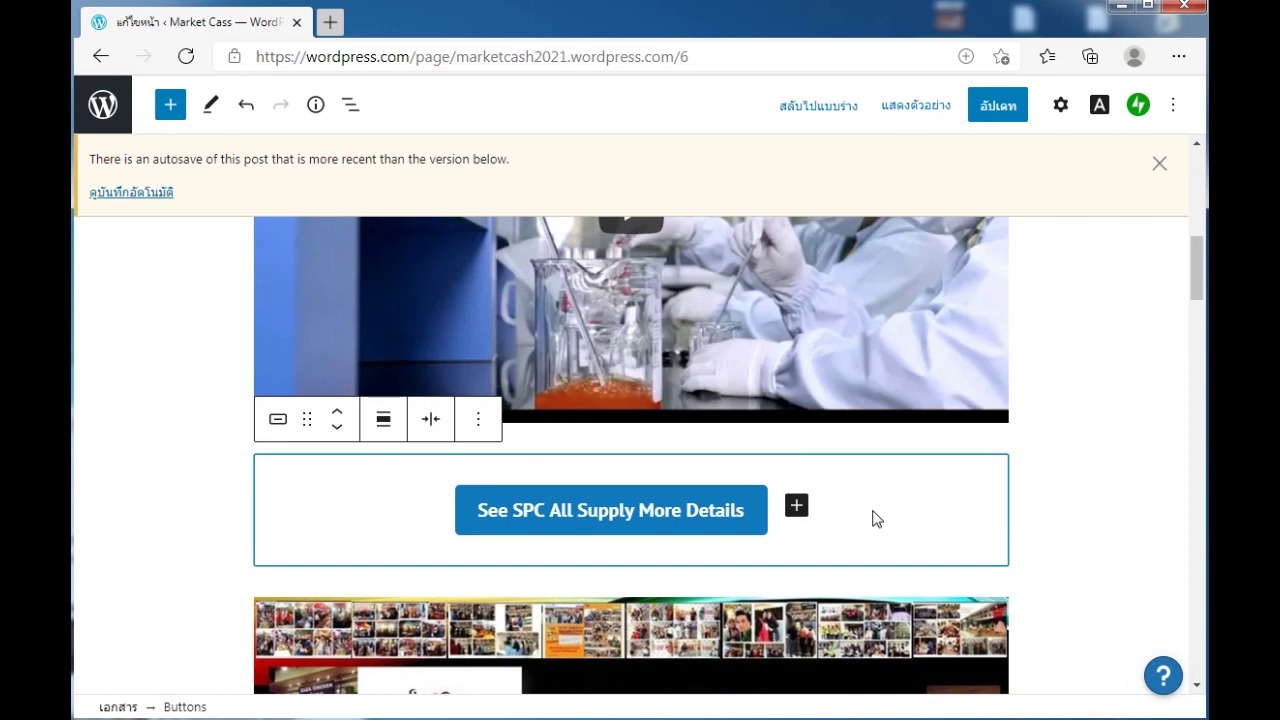
left_click(988, 106)
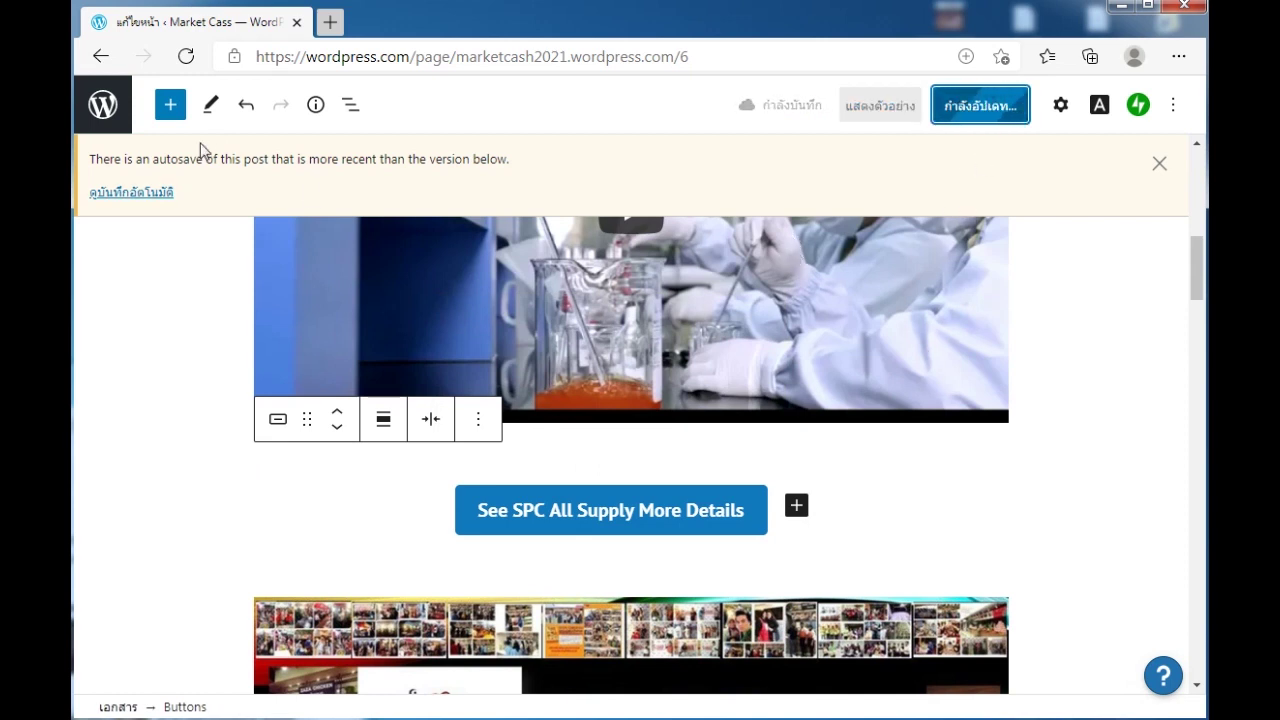
- Create a new page with the blank layout and title it "Zaza Chicken"
left_click(118, 116)
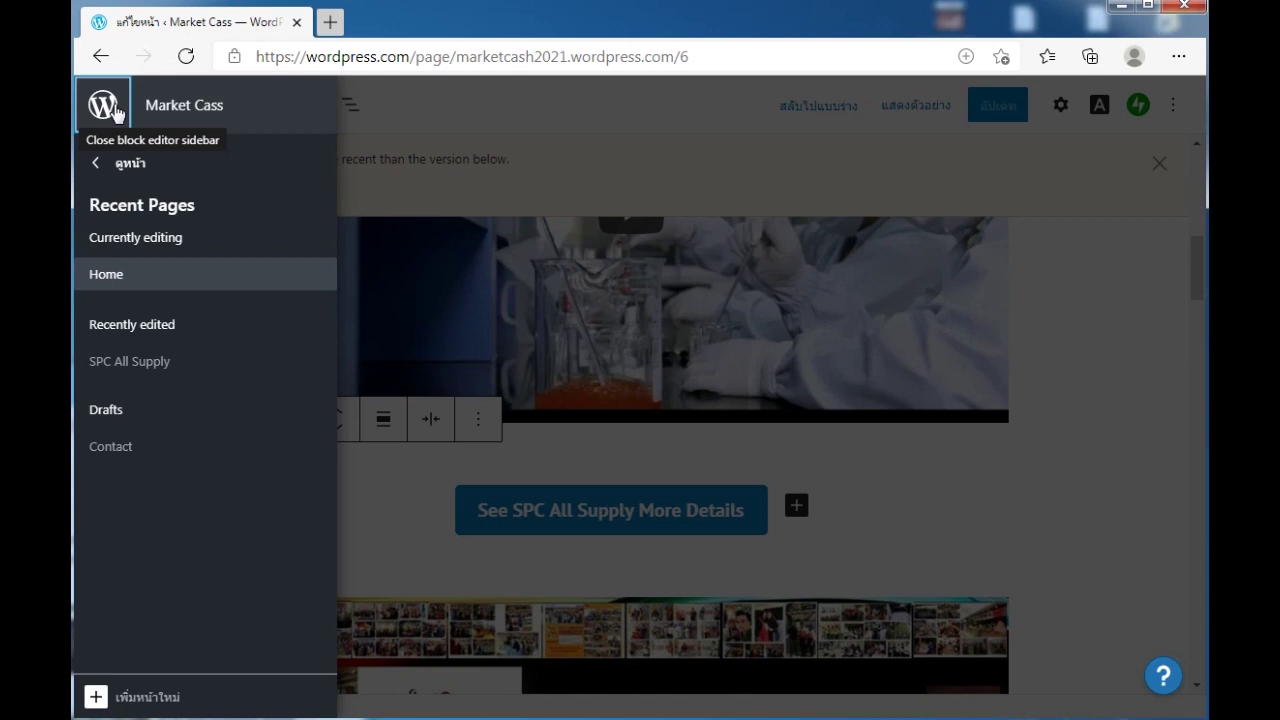
left_click(127, 699)
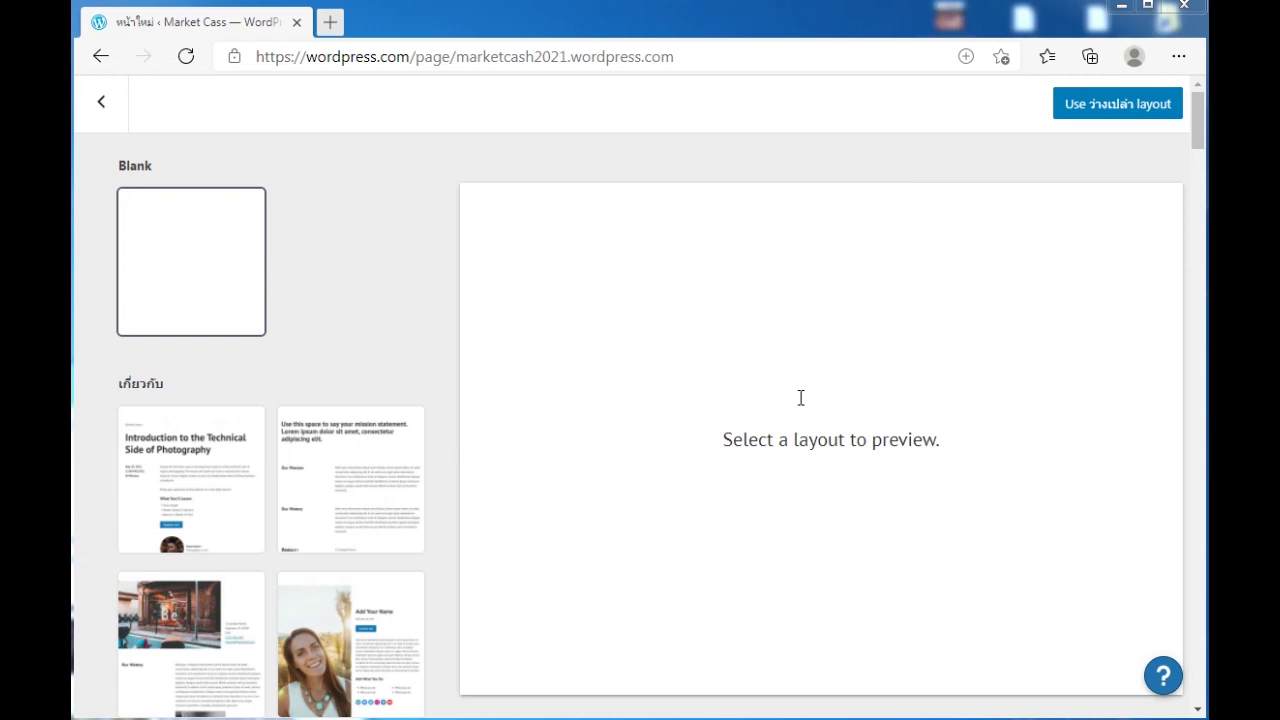
left_click(1103, 112)
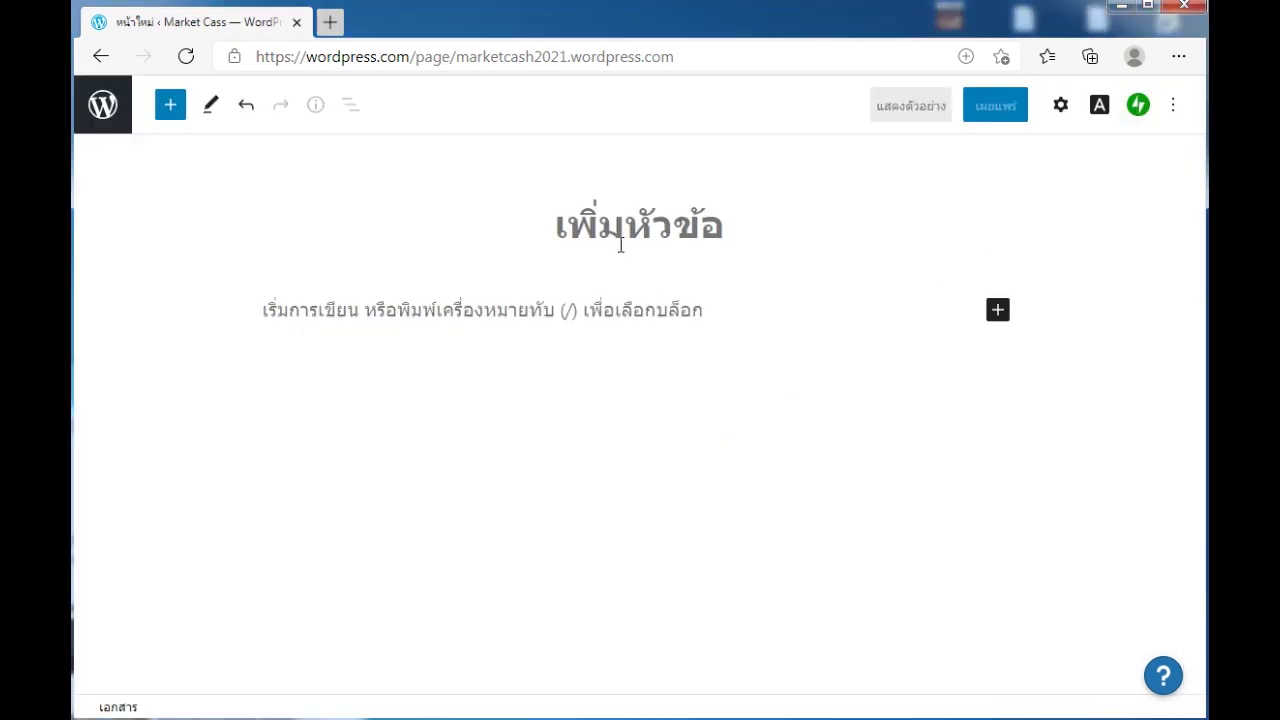
type("Z")
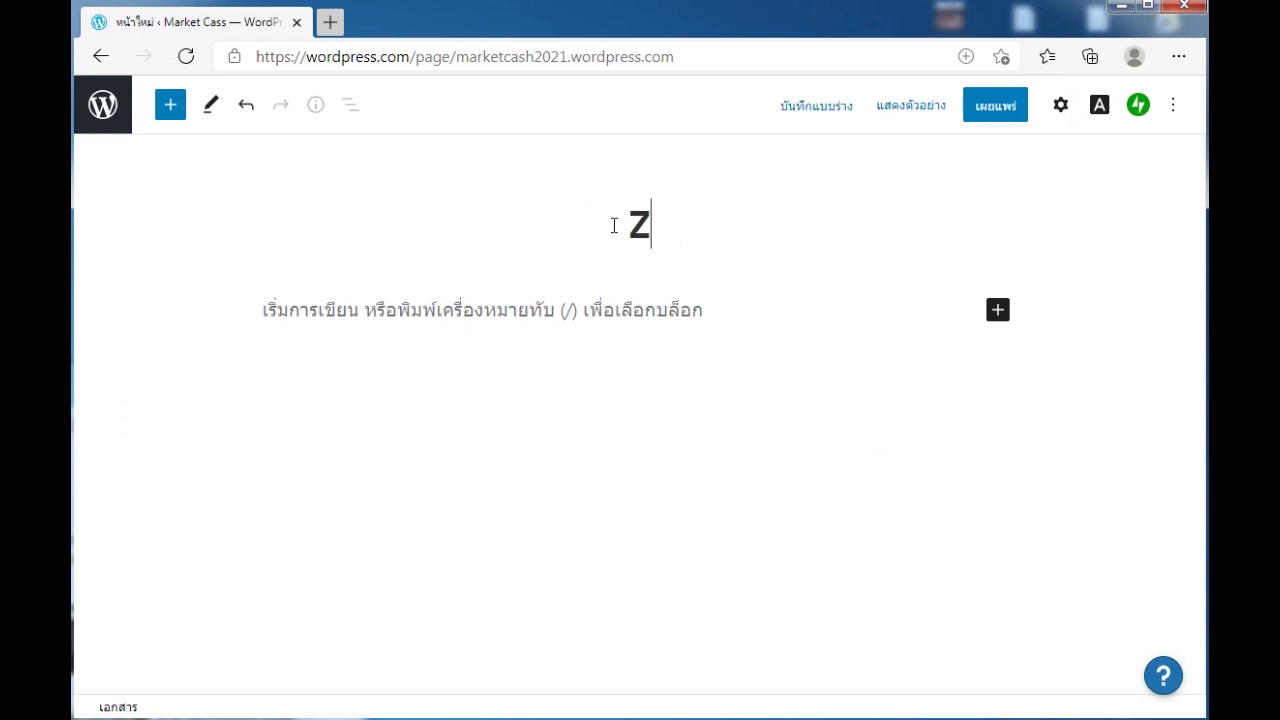
type("aza Ch")
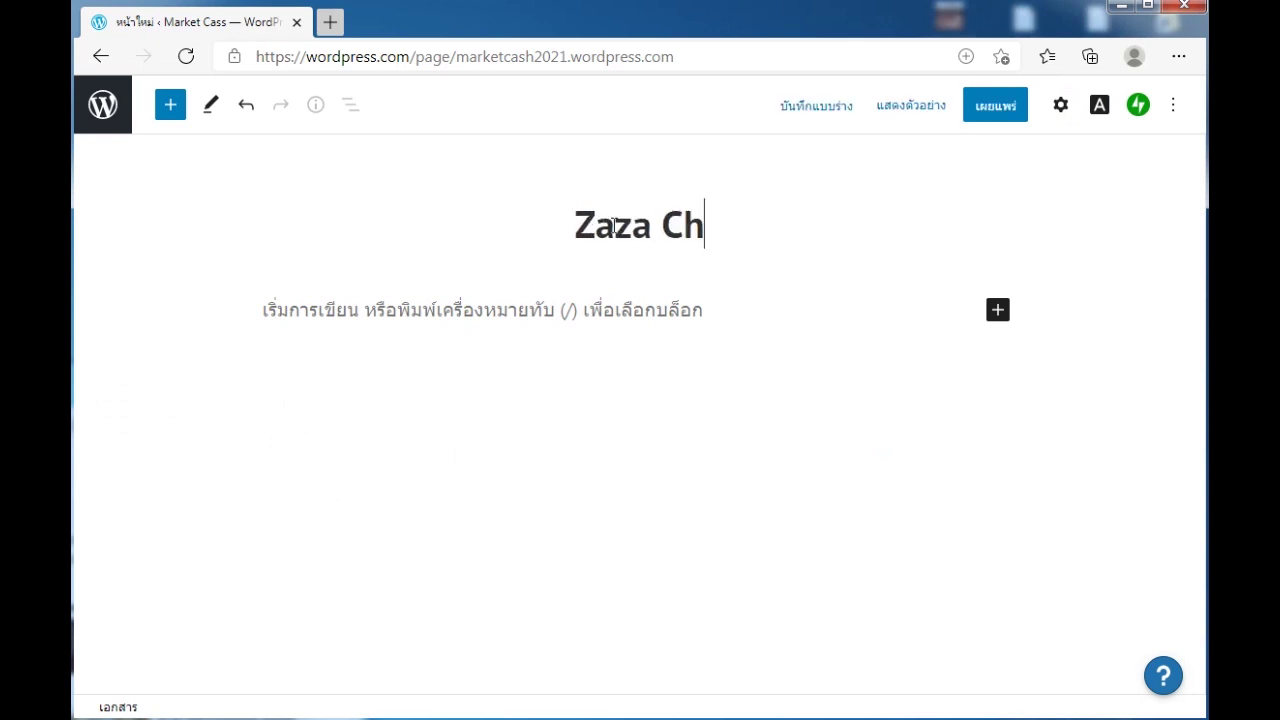
type("icken")
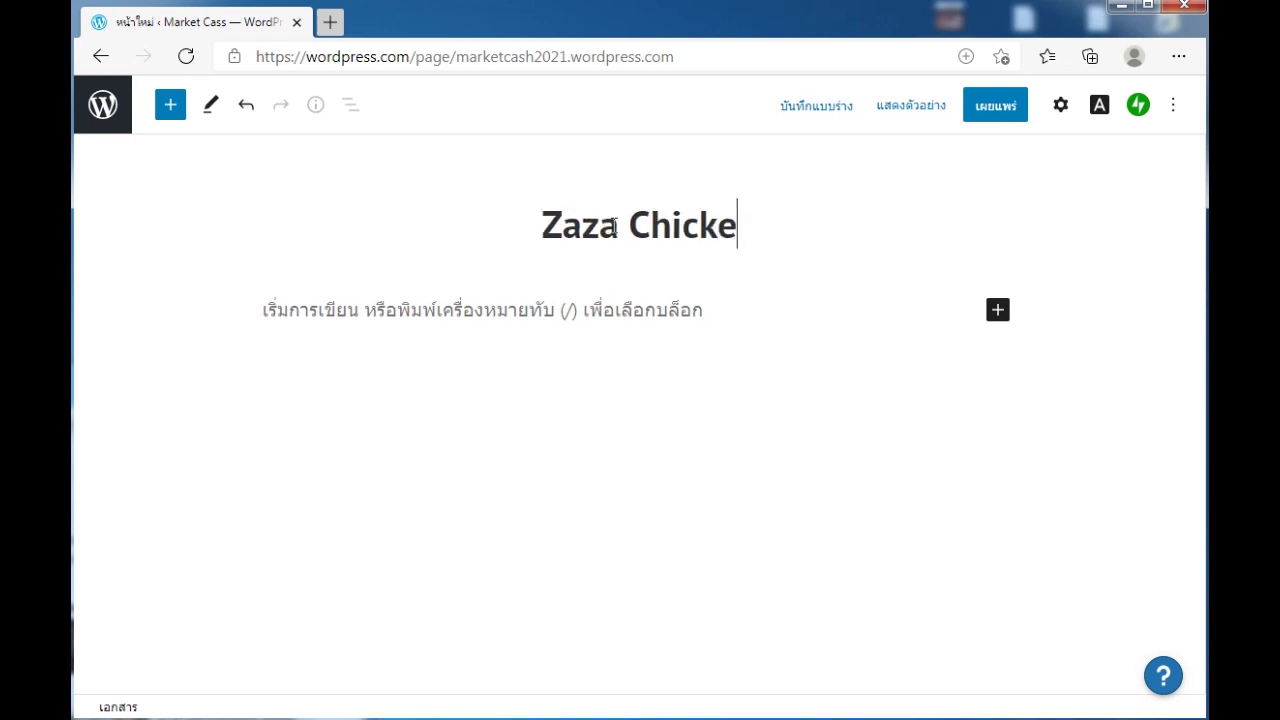
- Add an image block below the title and upload image 154313 from the WordPress Hosting\02 folder
left_click(510, 310)
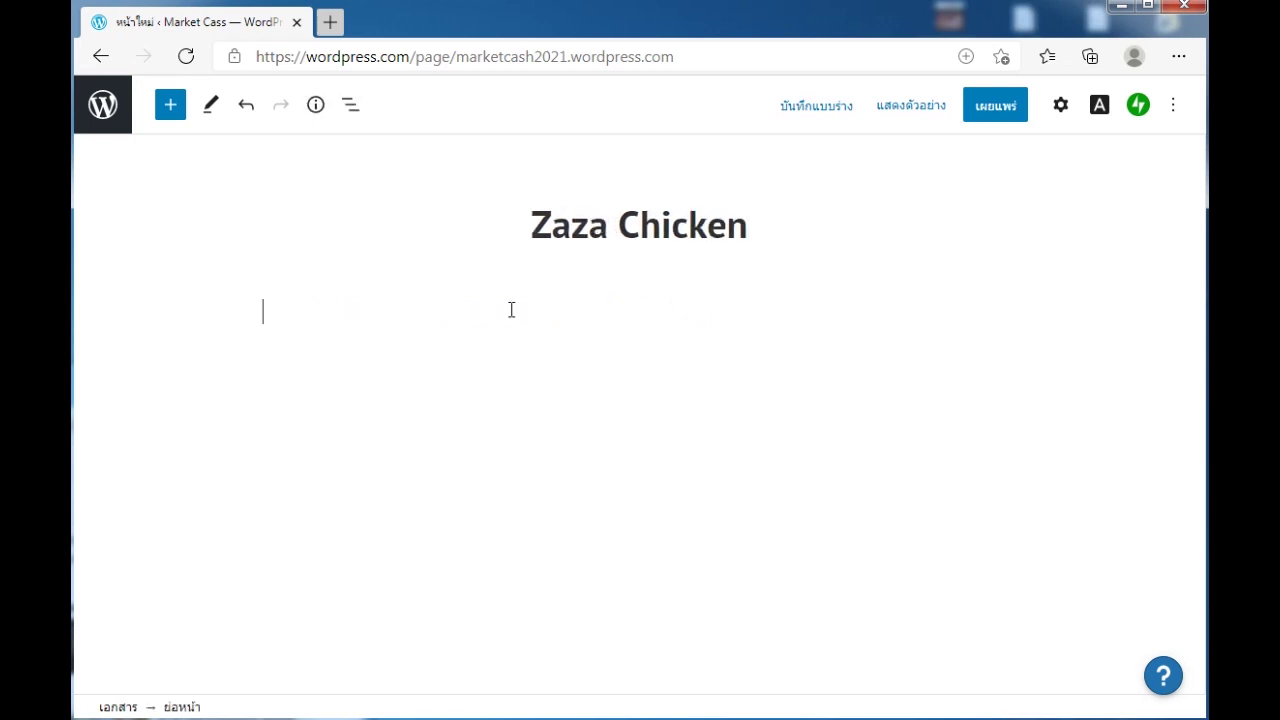
left_click(1002, 308)
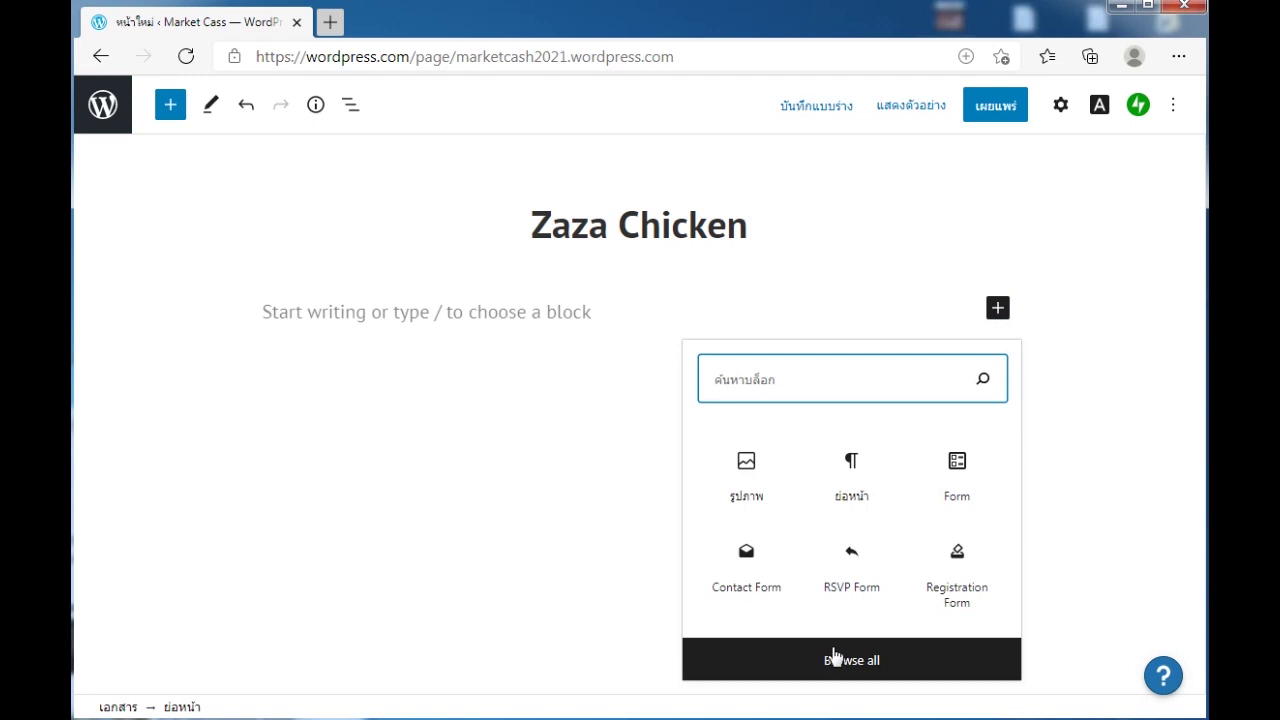
left_click(754, 484)
left_click(318, 438)
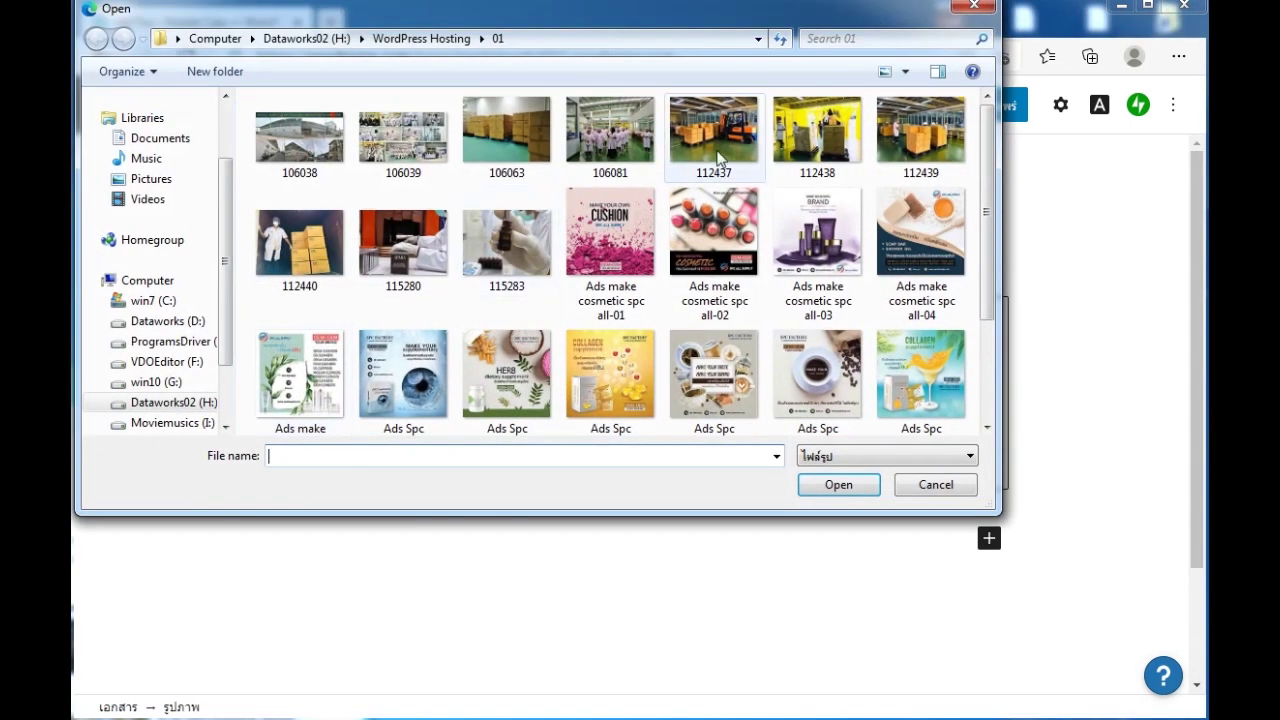
left_click(408, 36)
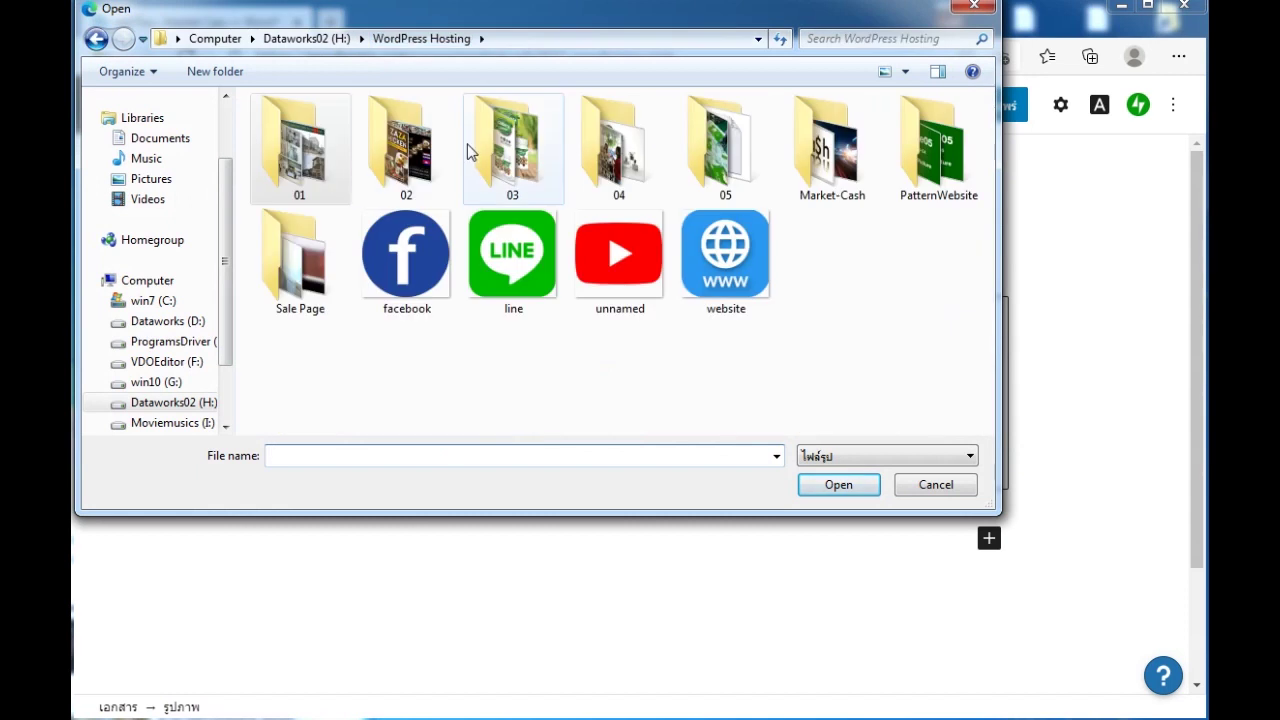
double_click(405, 145)
left_click(328, 177)
double_click(328, 177)
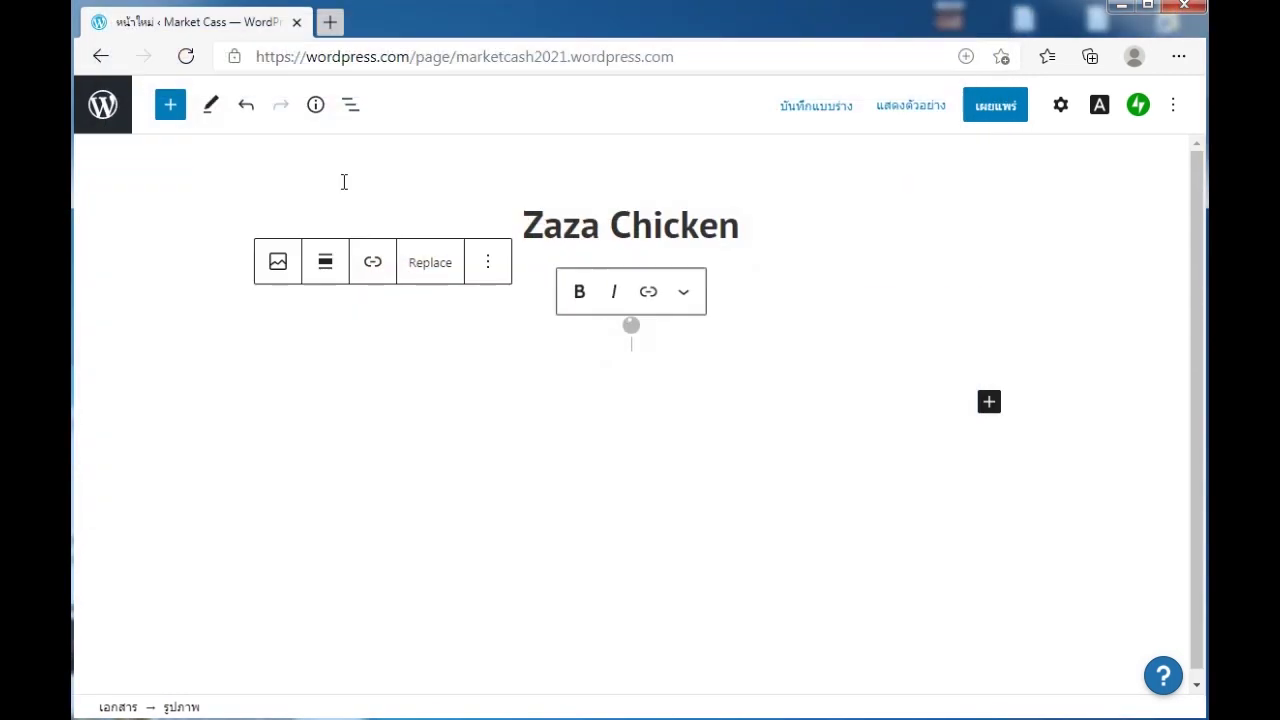
- Add a second image block below the franchise banner and upload image 154314
scroll(600, 380, "down", 5)
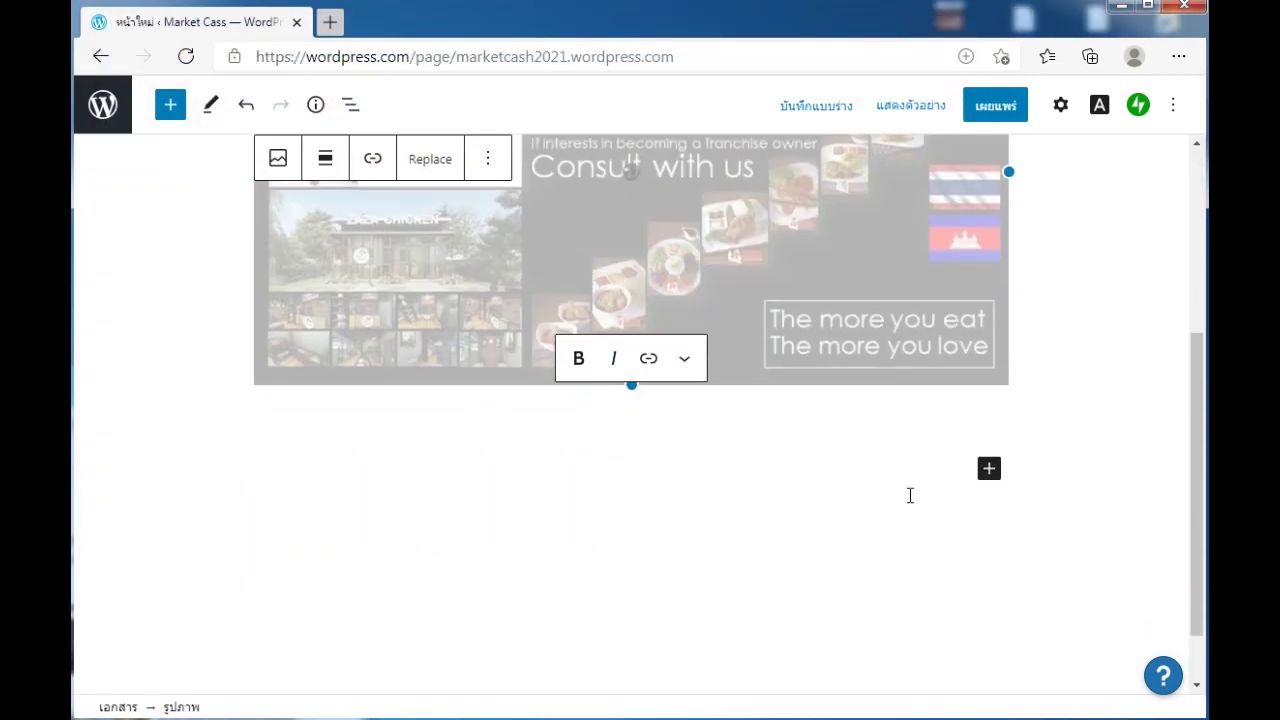
left_click(989, 468)
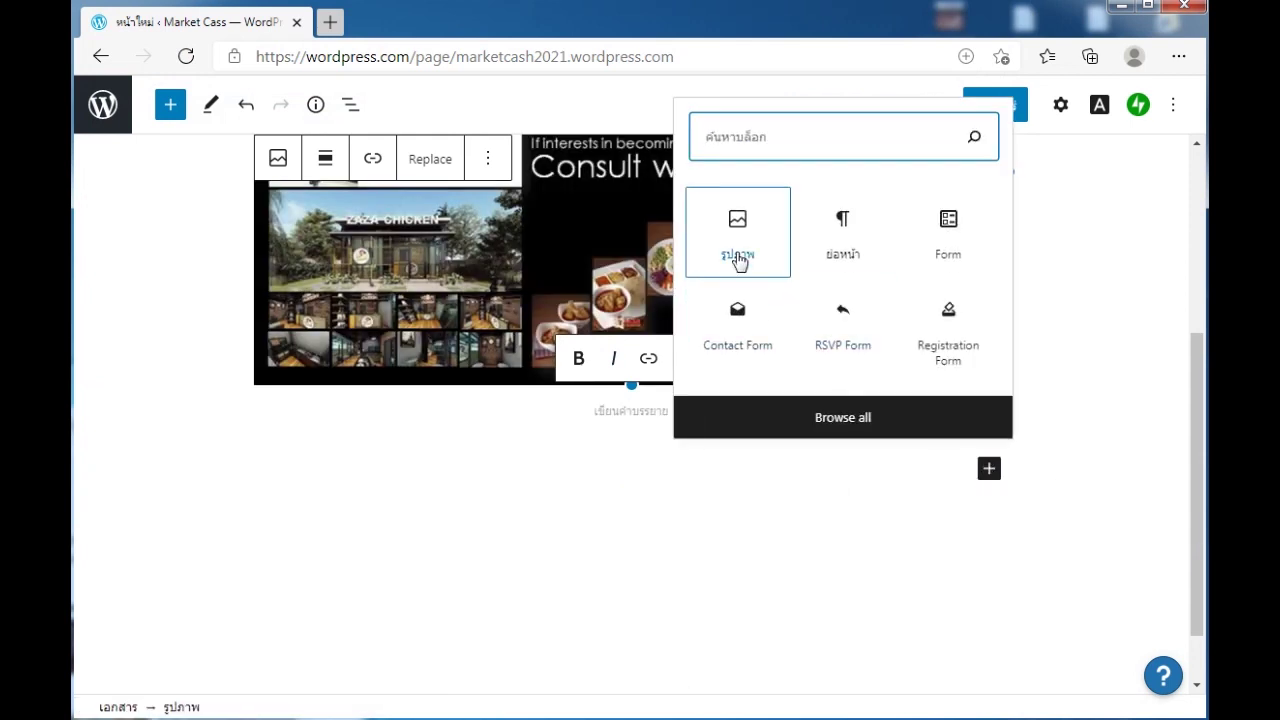
left_click(737, 252)
left_click(317, 565)
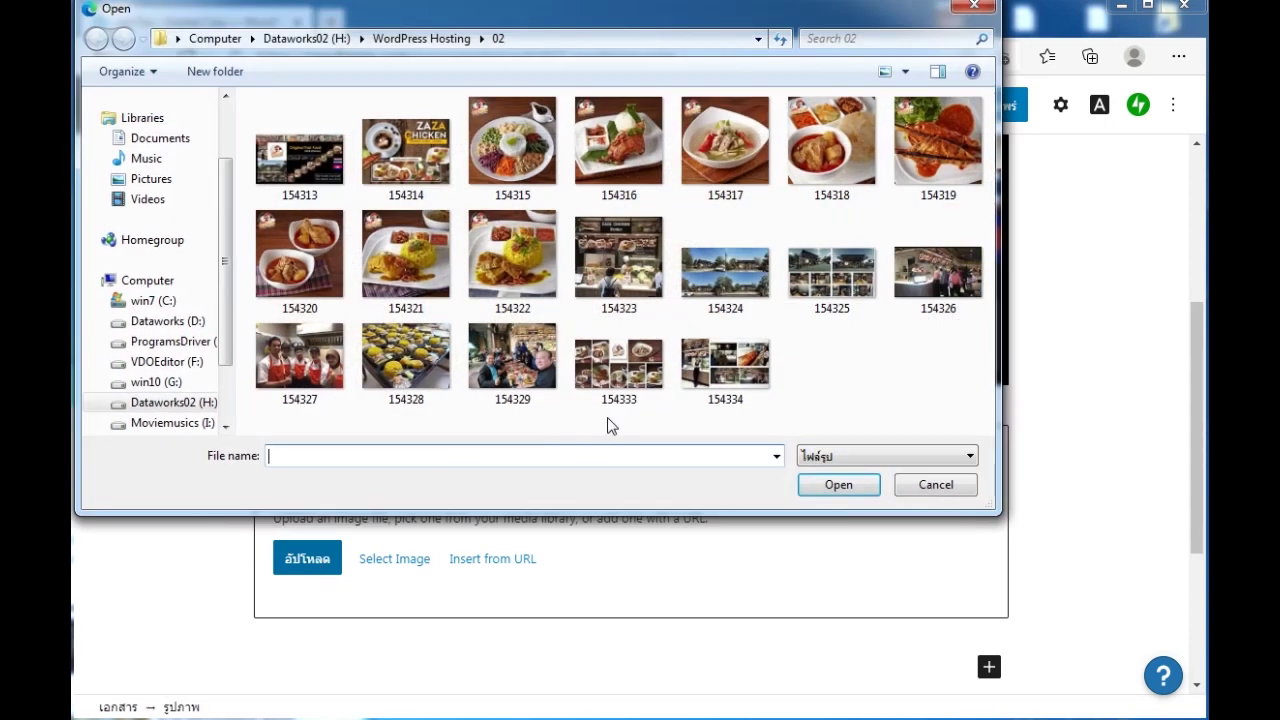
double_click(396, 140)
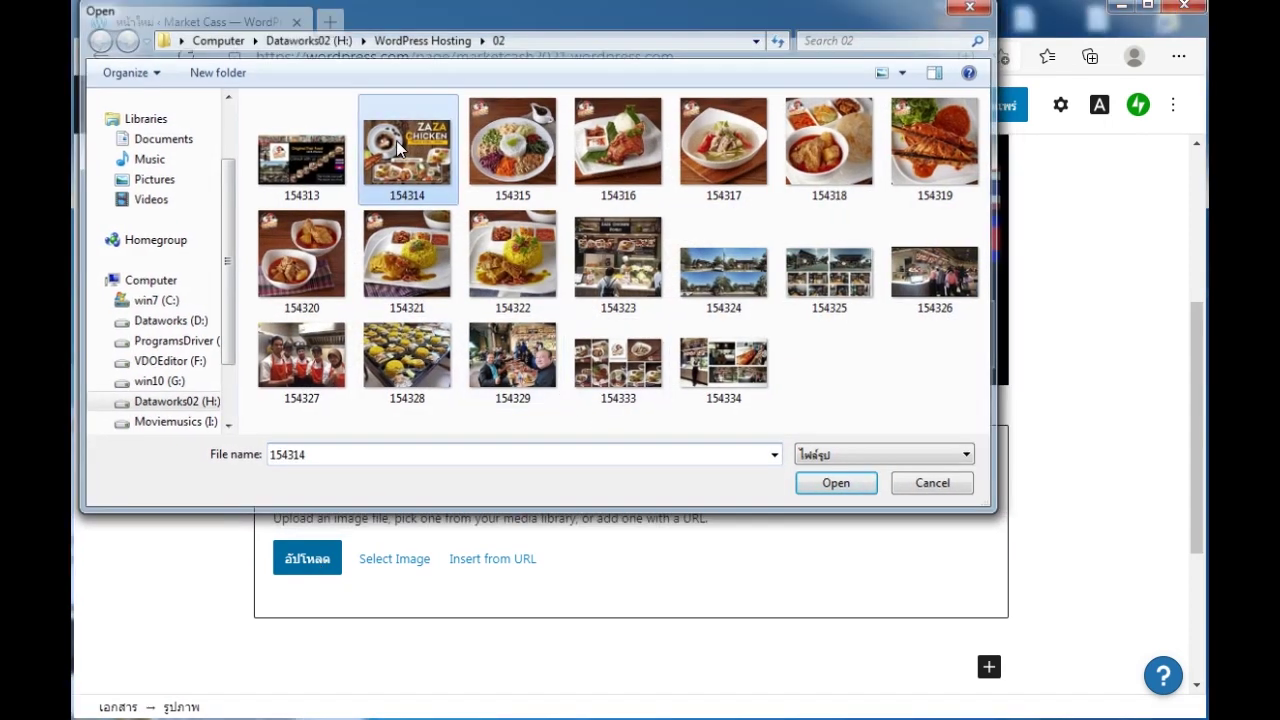
- Add another image block and upload the food counter photo 154323
left_click(989, 530)
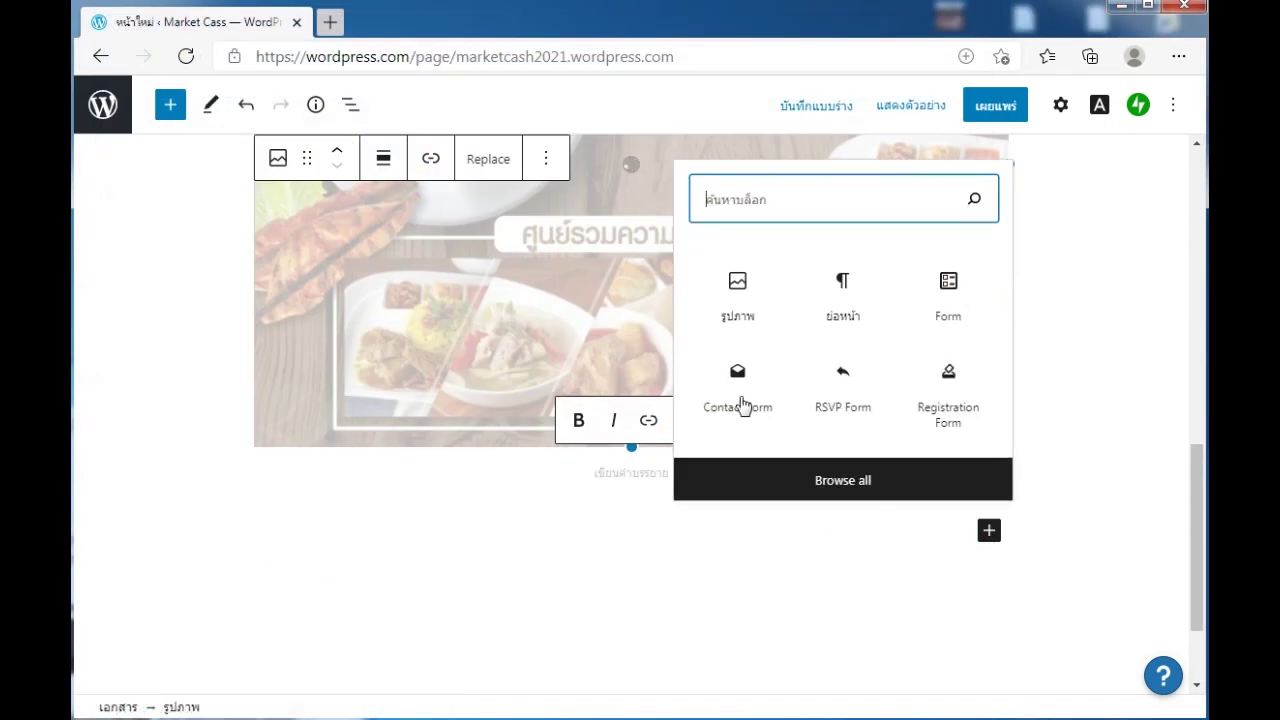
left_click(742, 290)
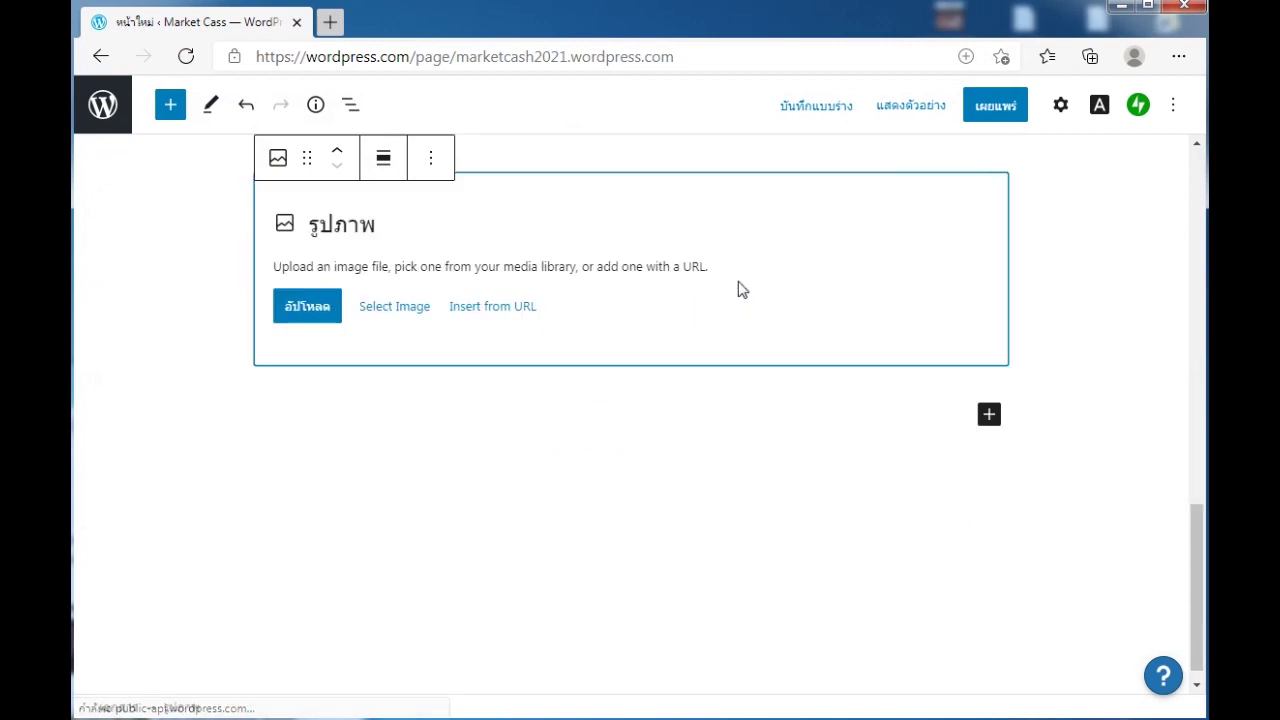
left_click(314, 306)
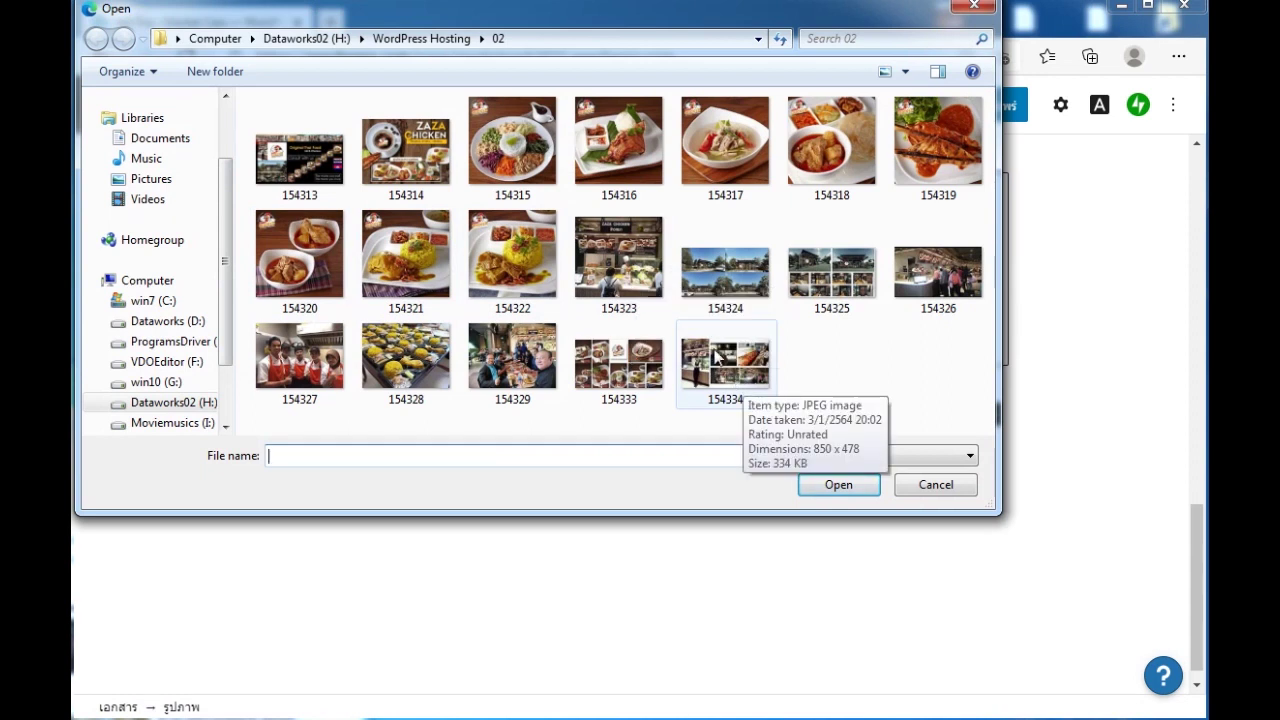
double_click(639, 257)
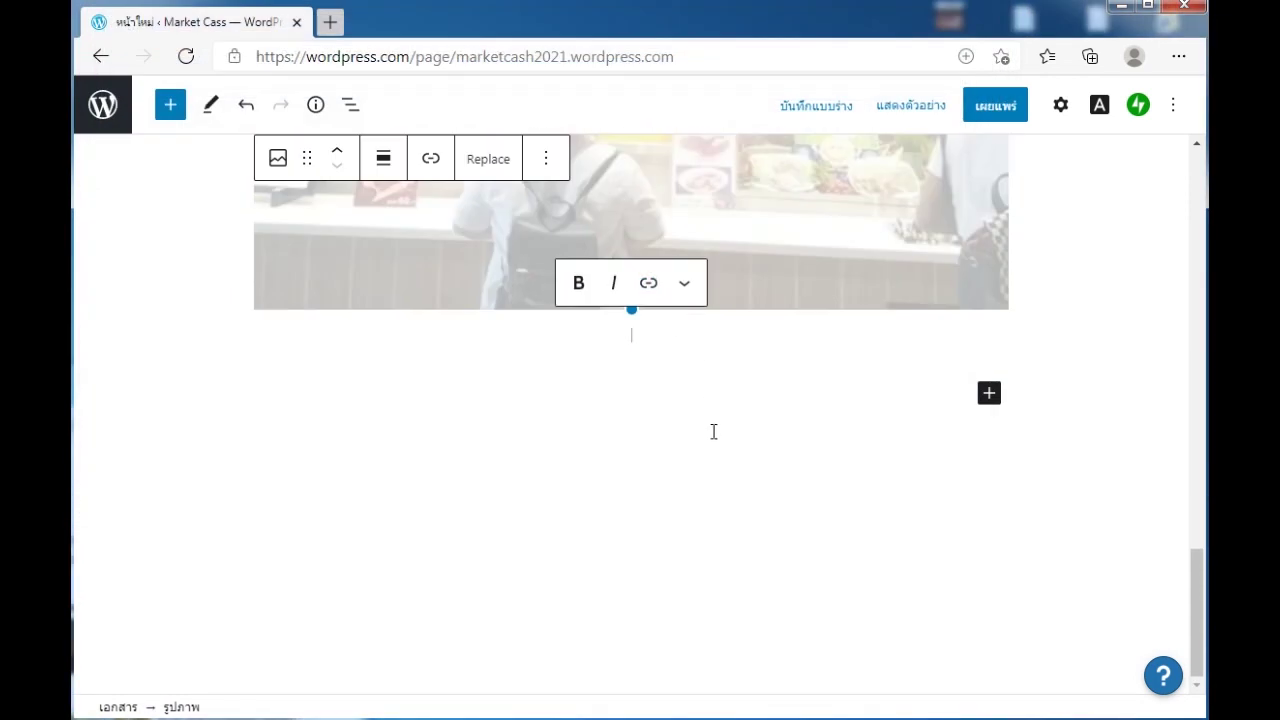
- Add an image block below the food counter photo and upload the boxed meals photo 154328
left_click(989, 395)
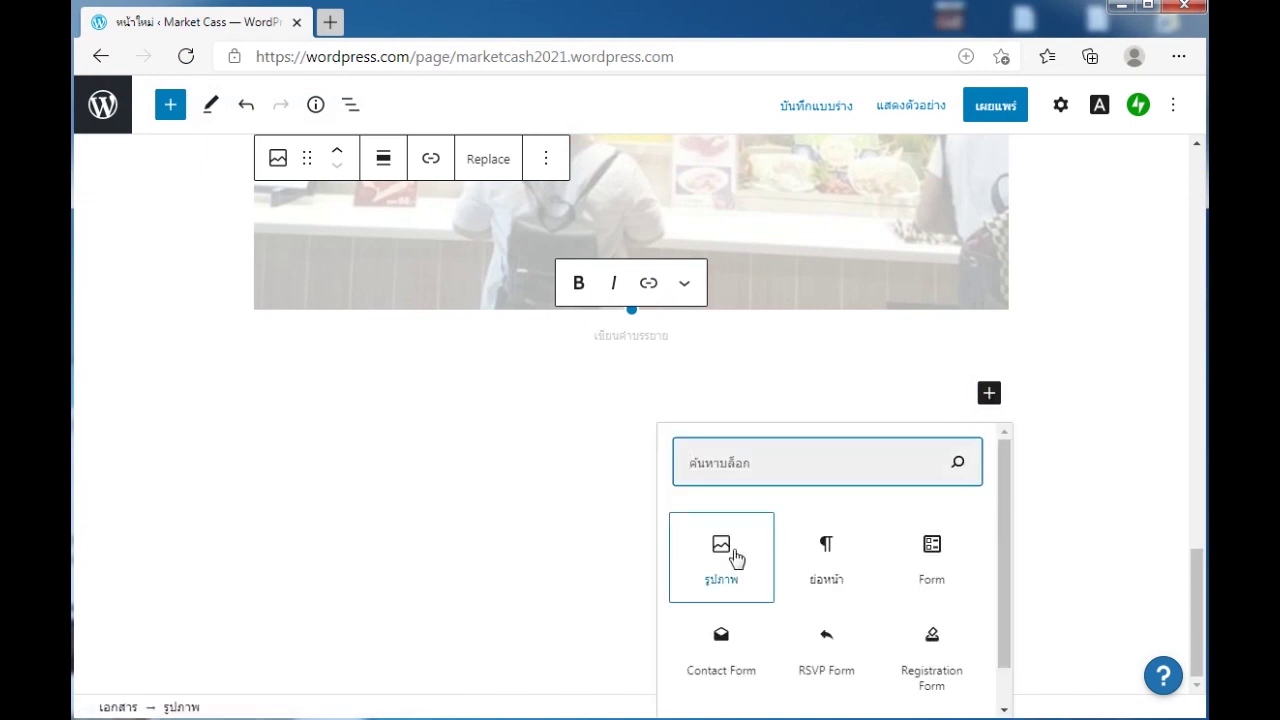
left_click(736, 557)
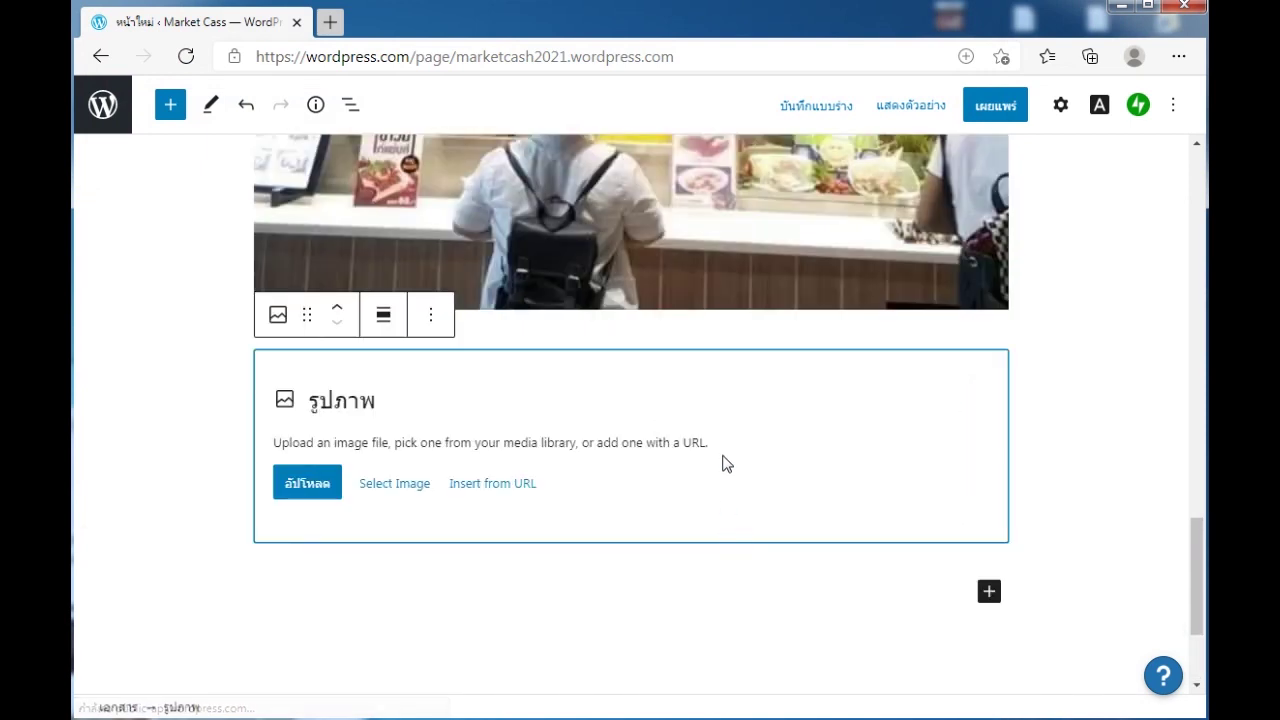
left_click(318, 486)
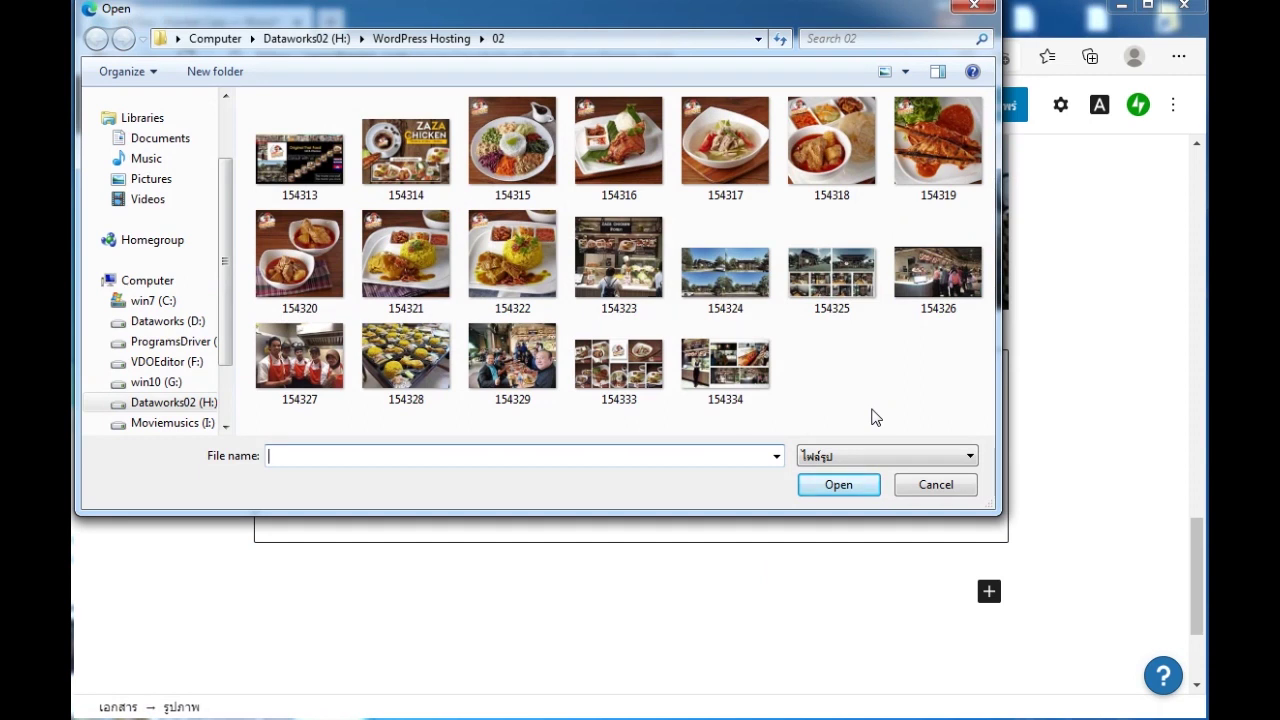
left_click(422, 365)
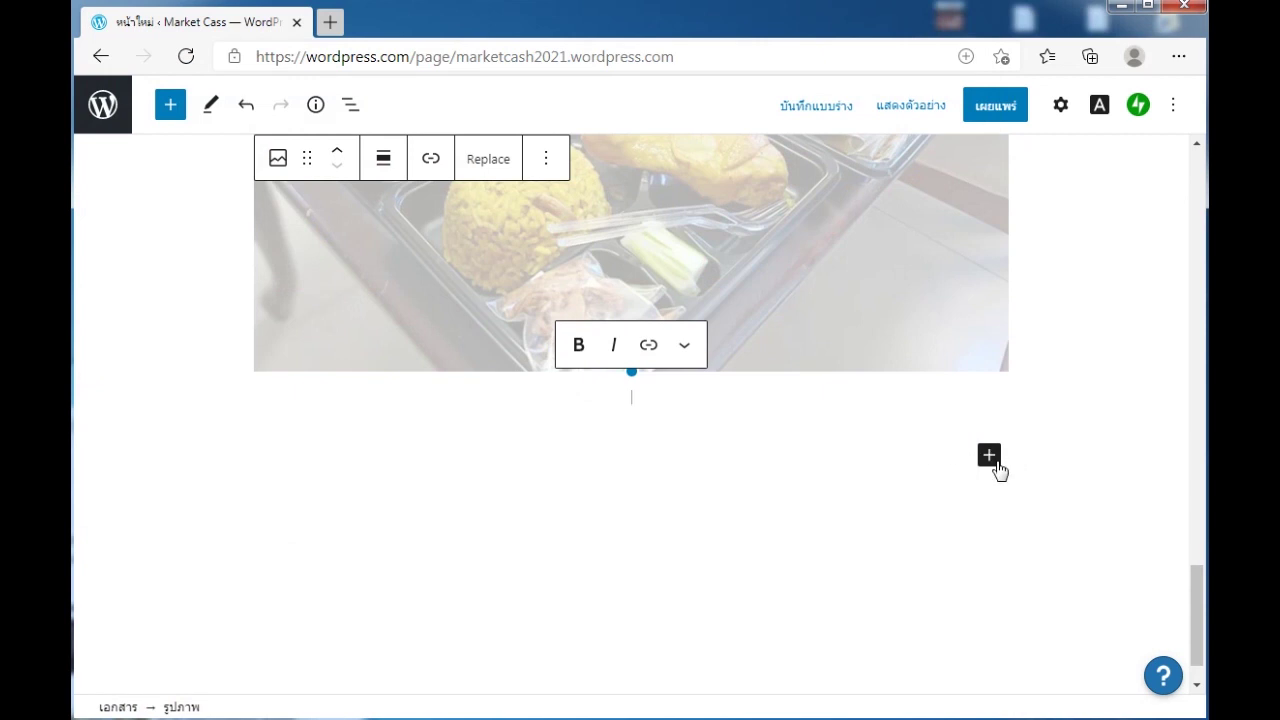
- Add an image block below the boxed meals photo and upload the group dining photo 154329
left_click(989, 456)
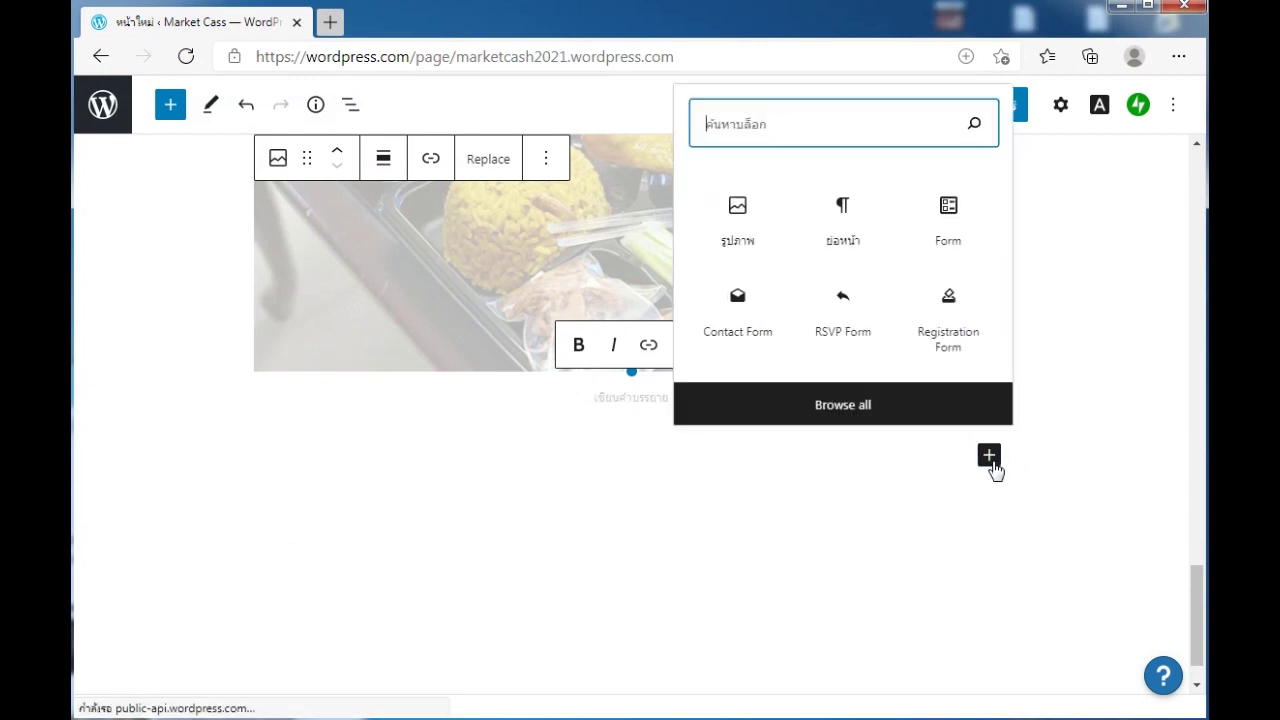
left_click(738, 222)
left_click(318, 548)
double_click(512, 358)
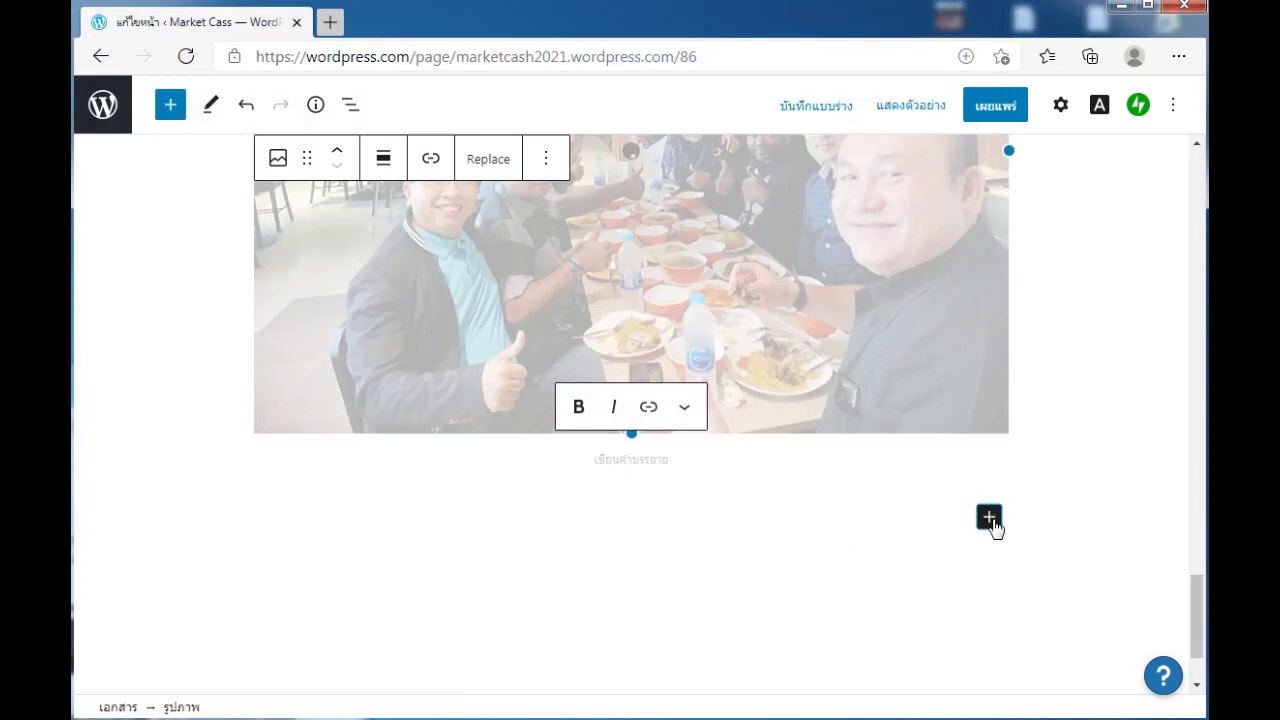
- Add an image block below the group dining photo and upload the dish collage 154333
left_click(989, 517)
left_click(743, 296)
left_click(303, 314)
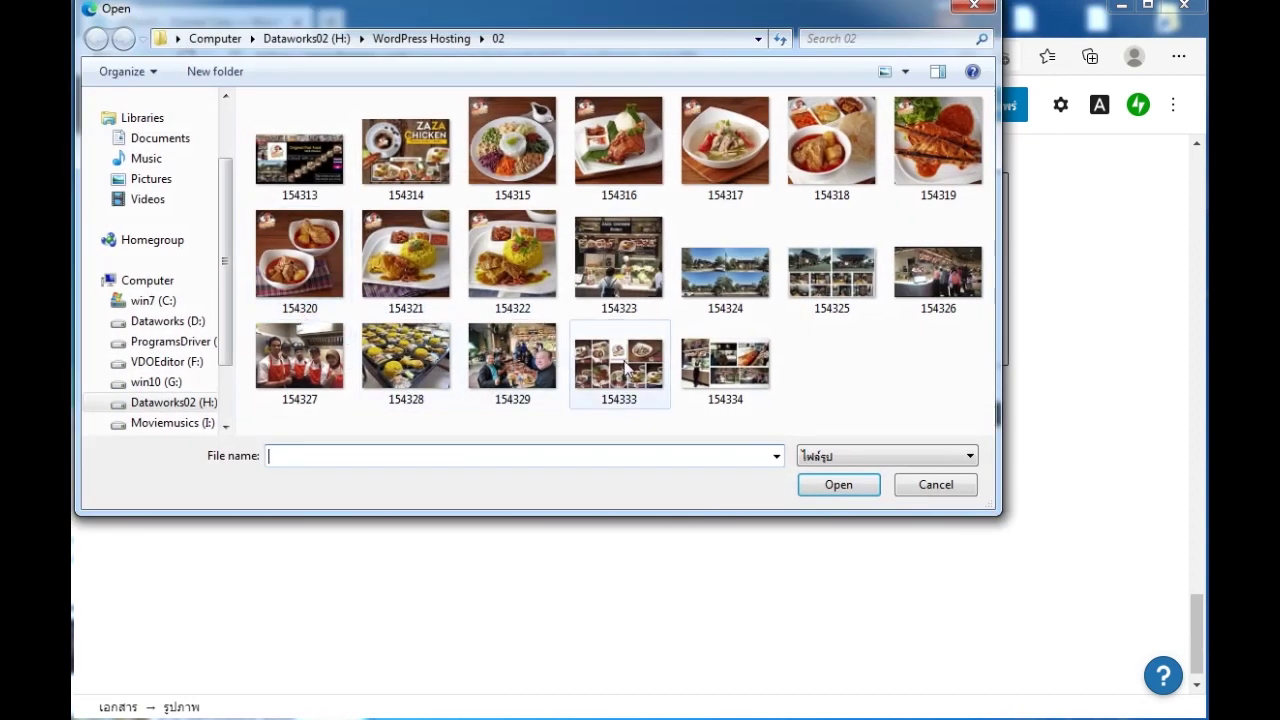
double_click(620, 365)
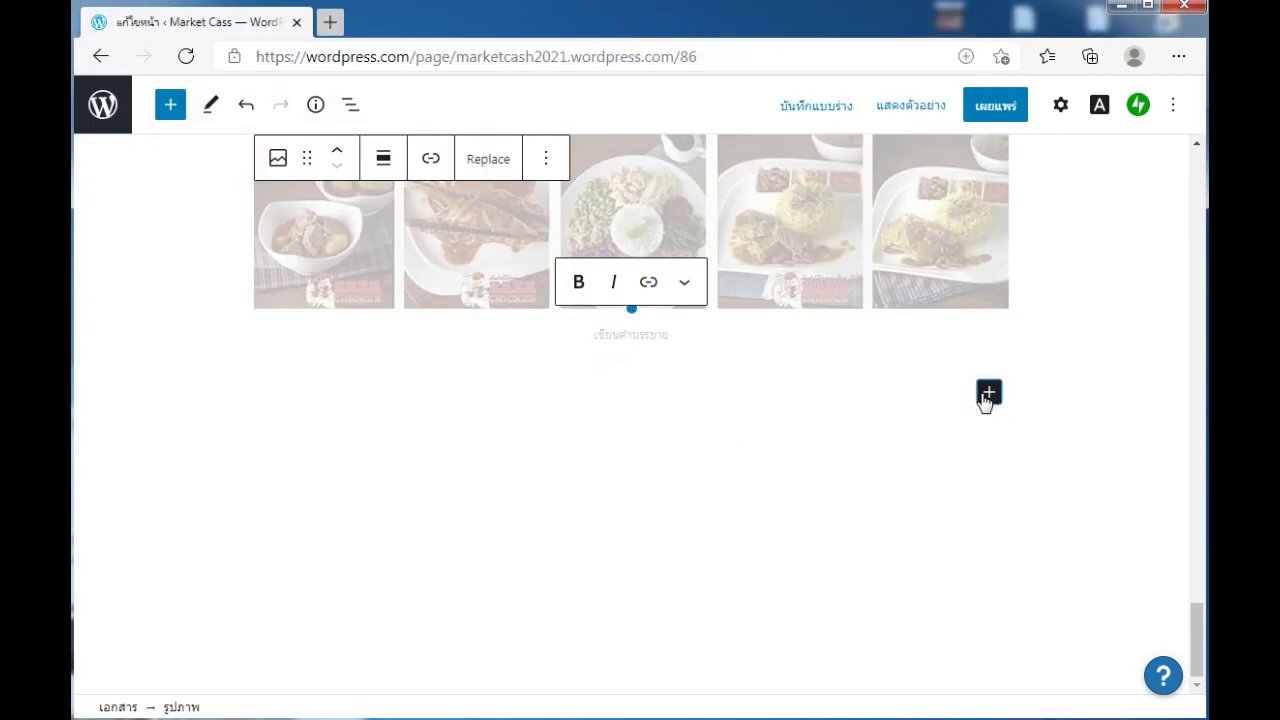
- Add an image block below the dish collage and upload the restaurant collage 154334
left_click(987, 394)
left_click(720, 578)
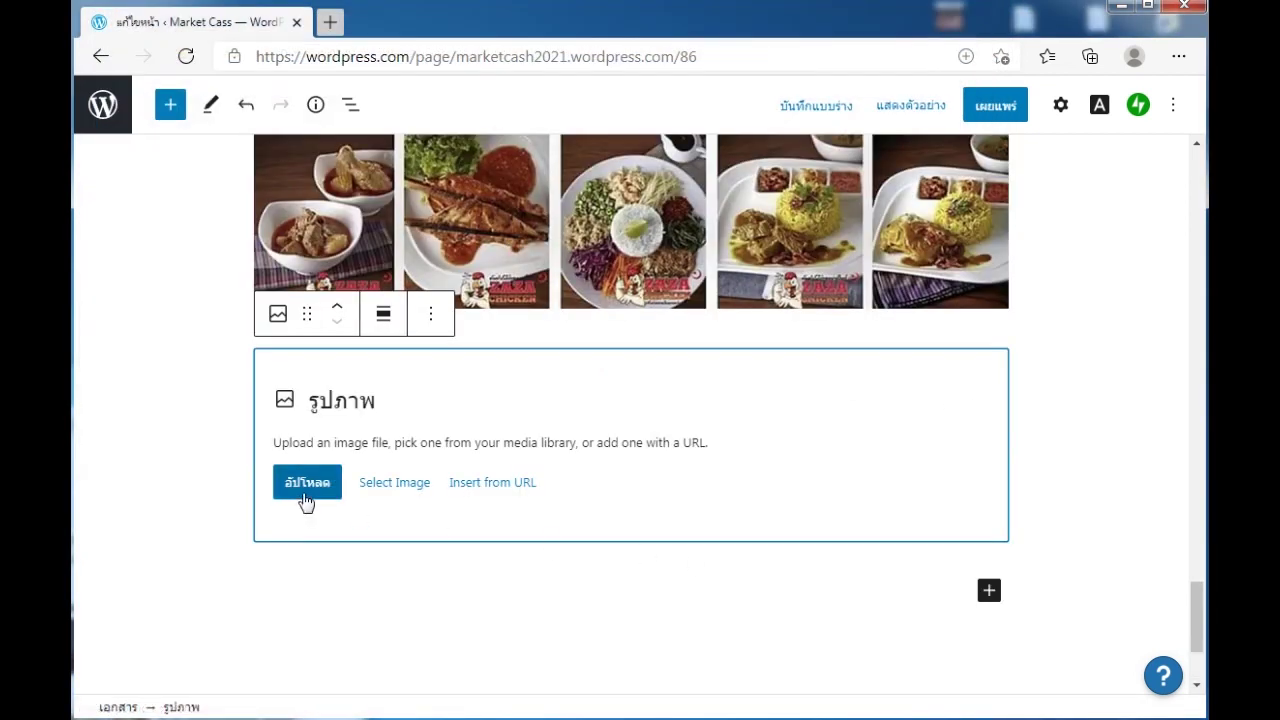
left_click(306, 490)
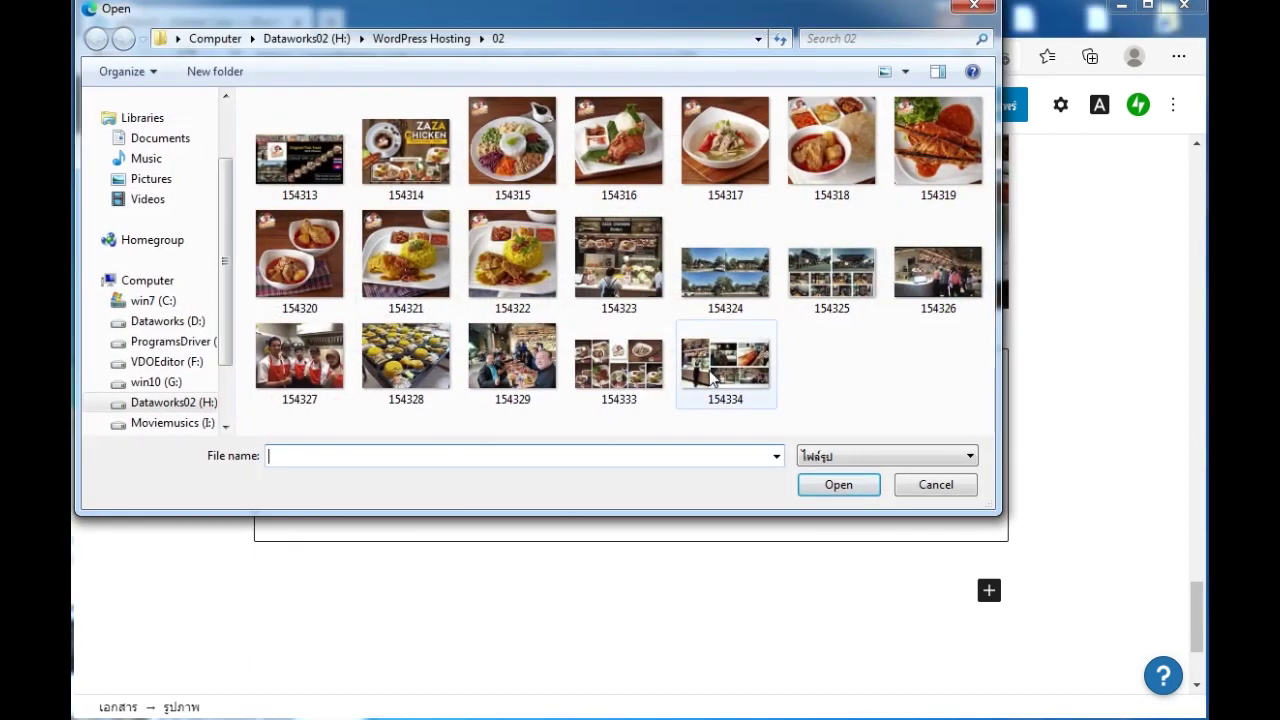
double_click(713, 375)
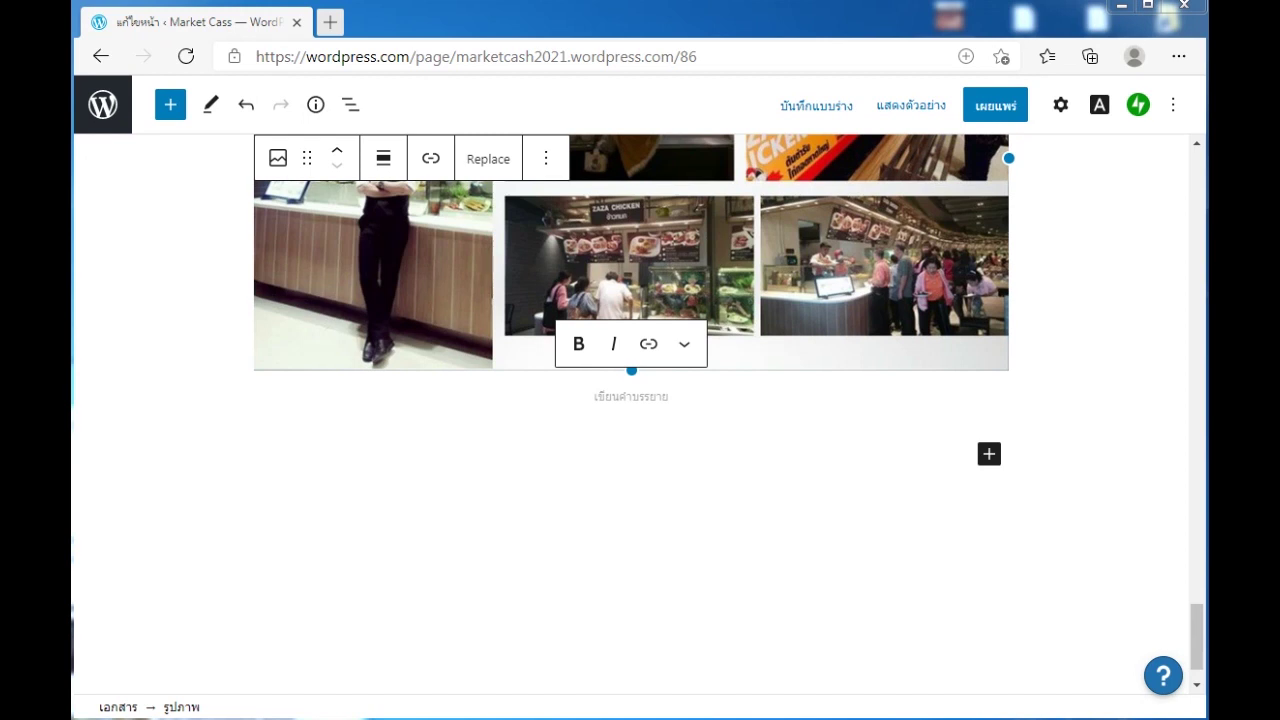
- Paste the prepared ZAZA Chicken franchise text with the Thailand and Cambodia contact details below the last image
left_click(269, 486)
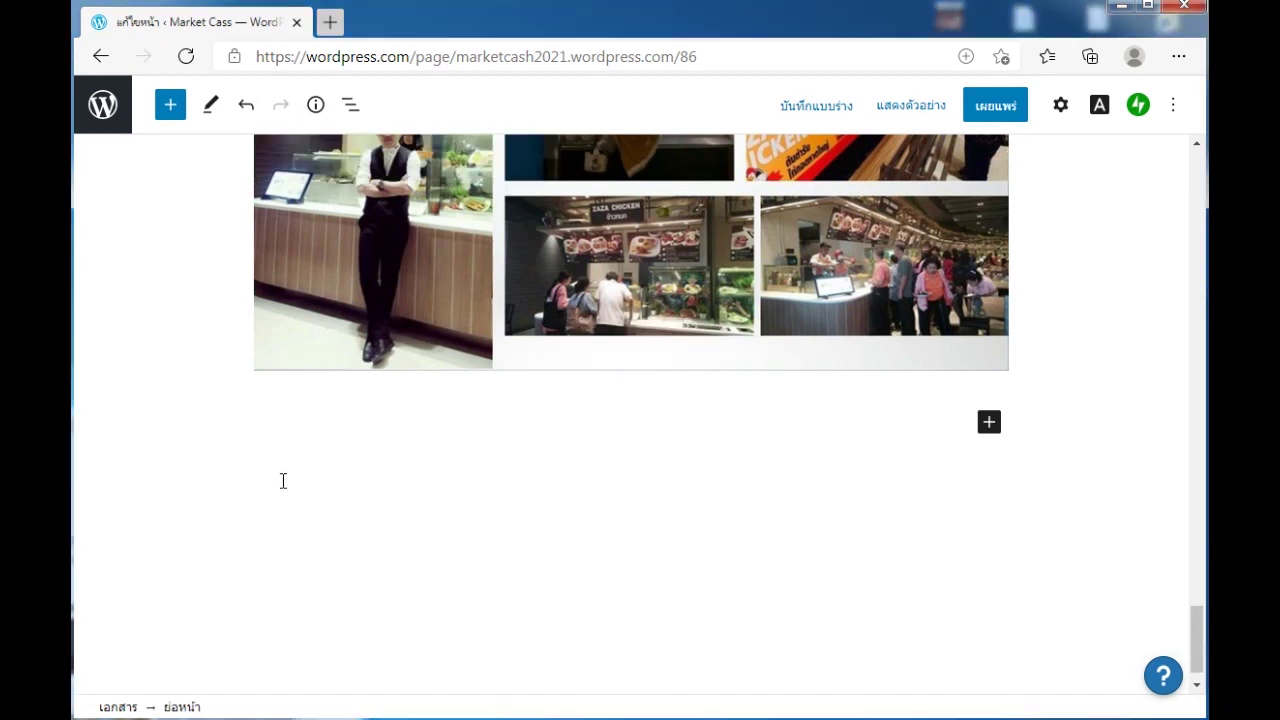
key("ctrl+v")
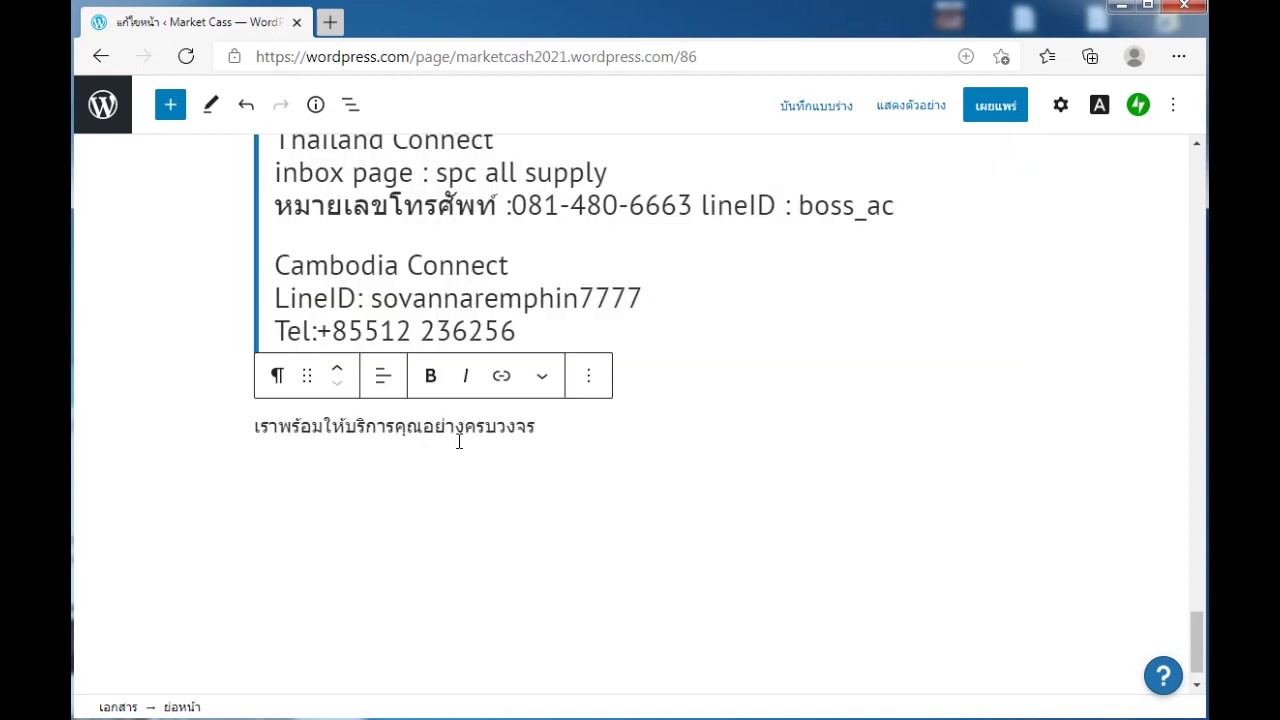
scroll(459, 441, "up", 2)
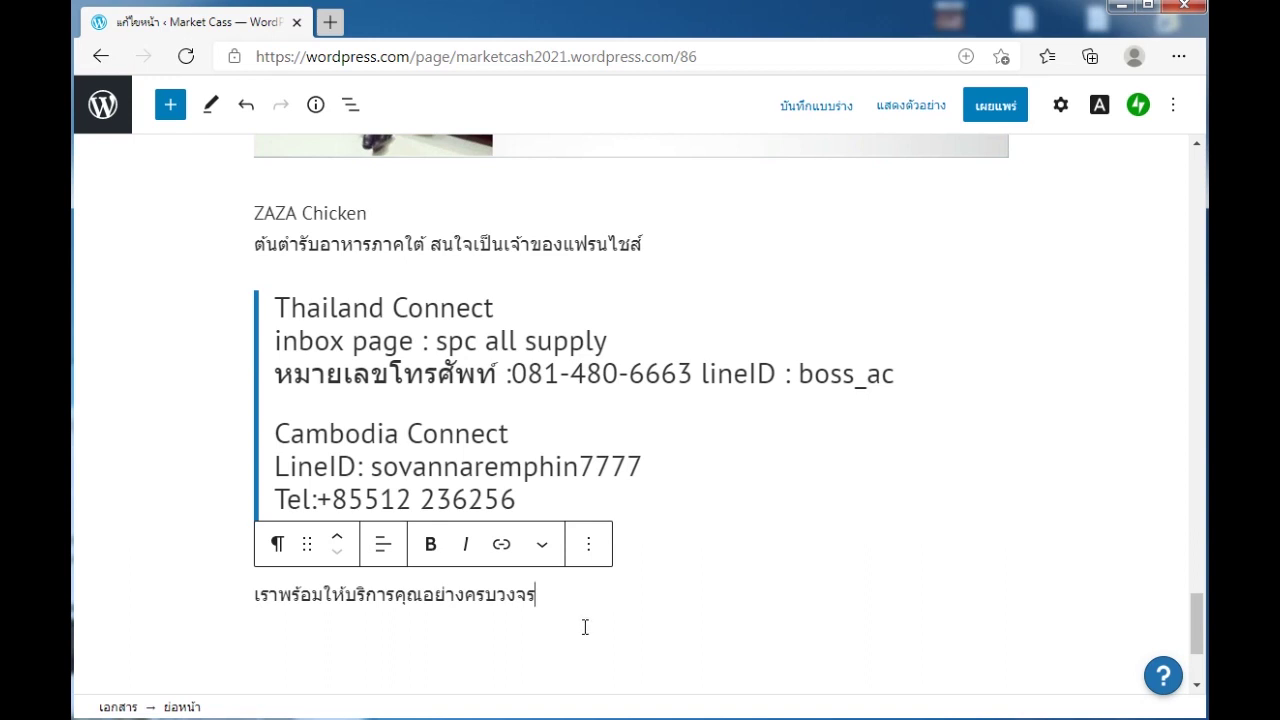
- Add a Contact Form block below the closing service line of the ZAZA Chicken text
key("Return")
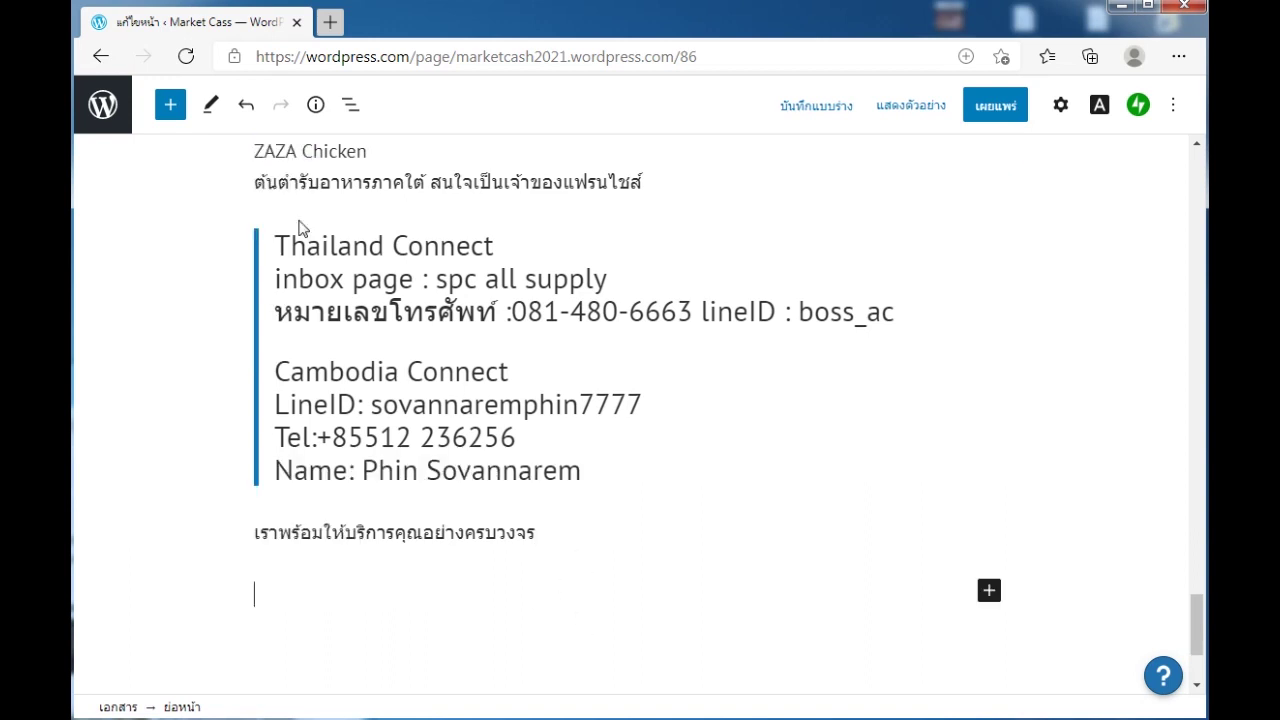
left_click(170, 105)
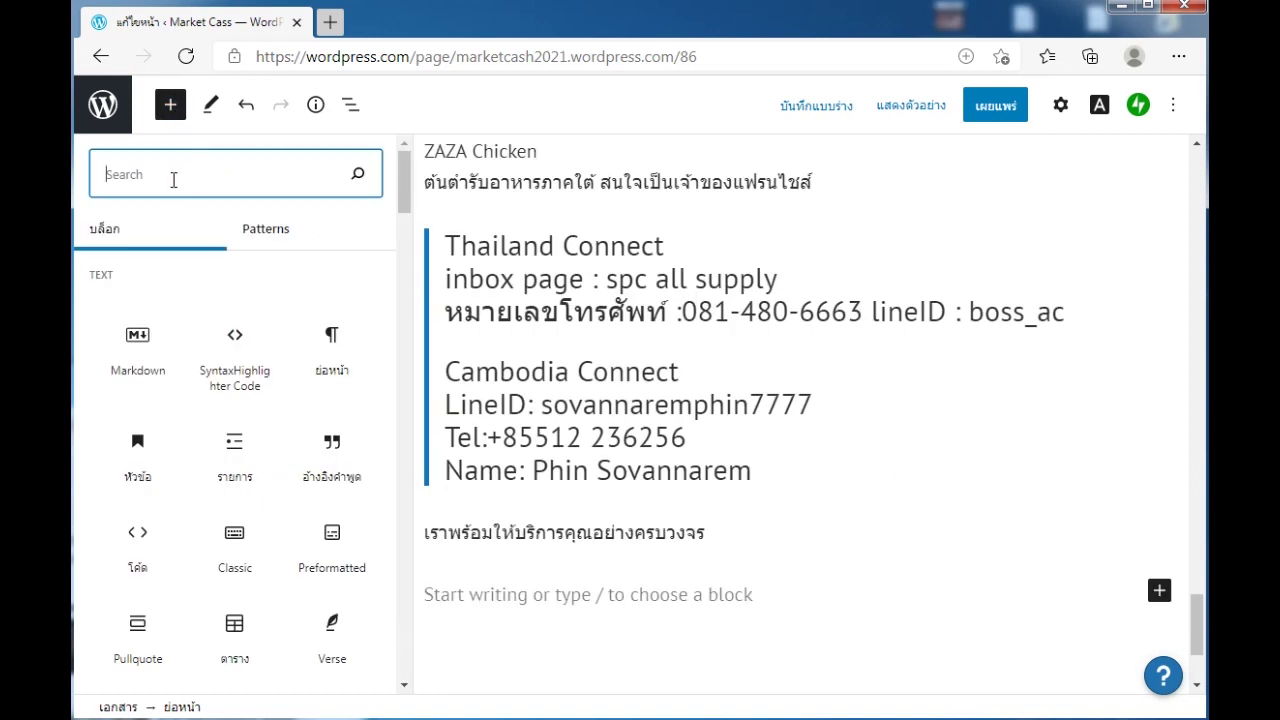
type("co")
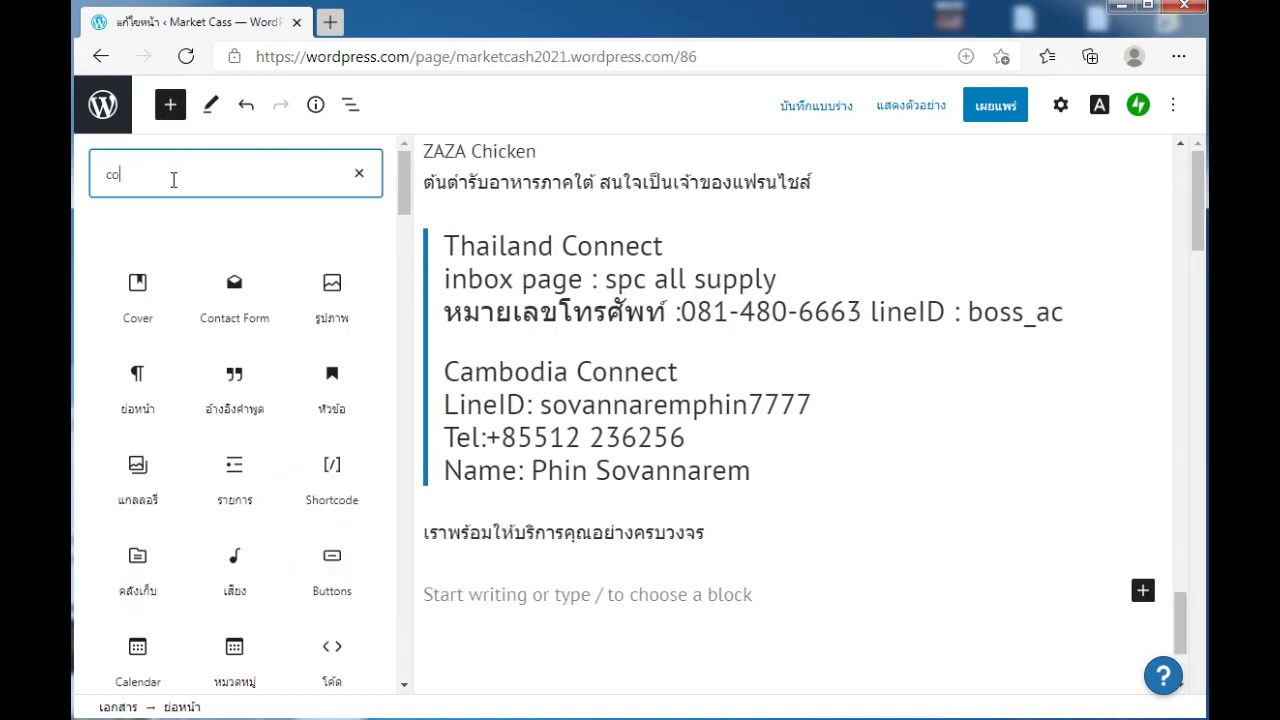
type("nta")
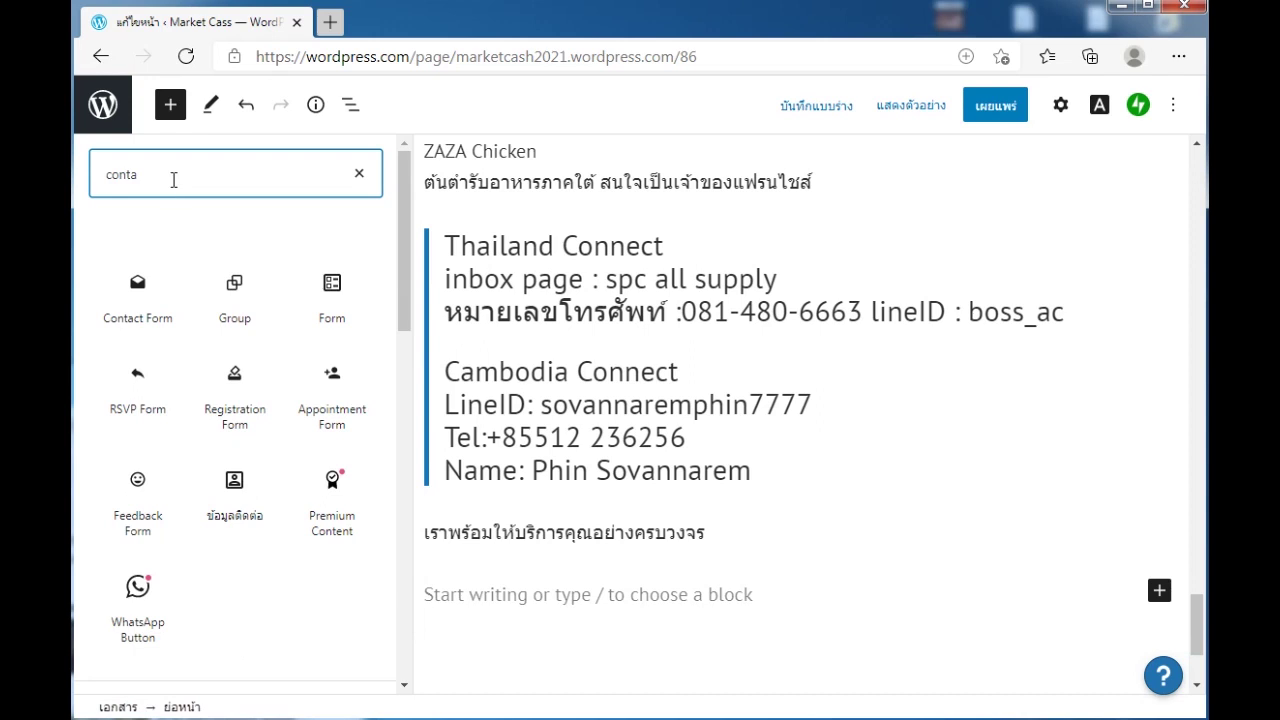
left_click(152, 320)
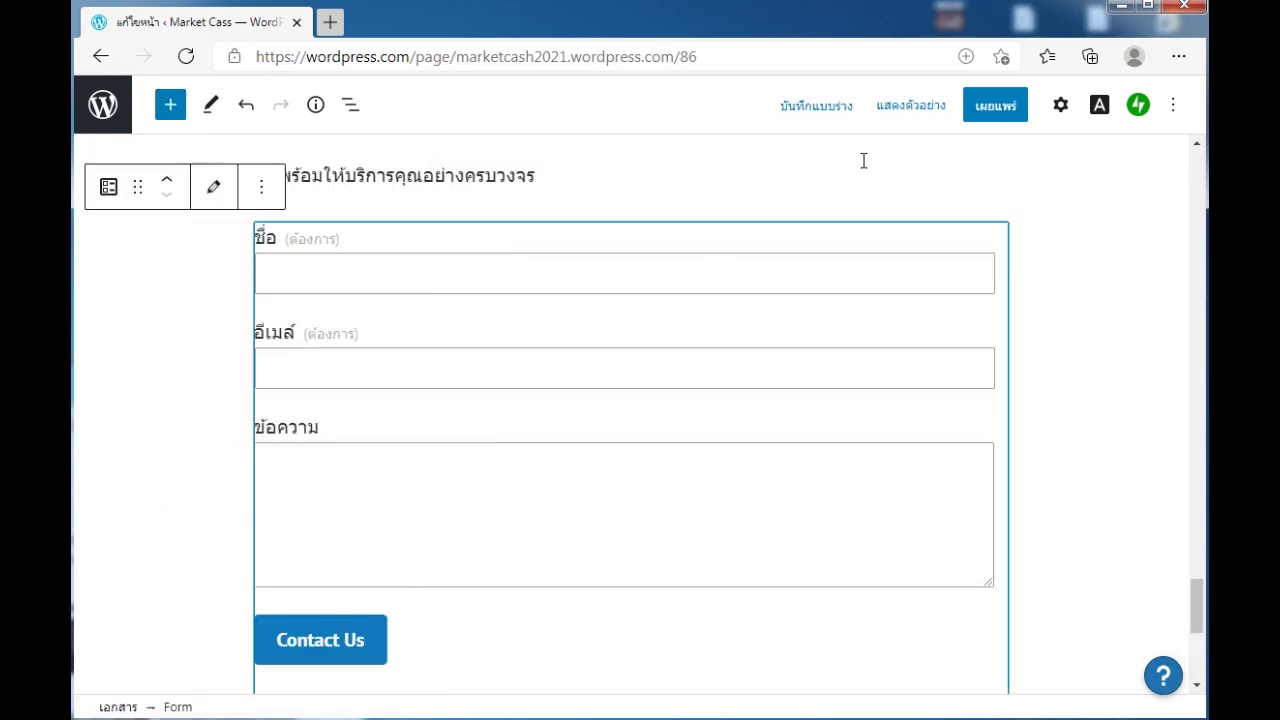
- Publish the Zaza Chicken page and copy its page address
left_click(997, 108)
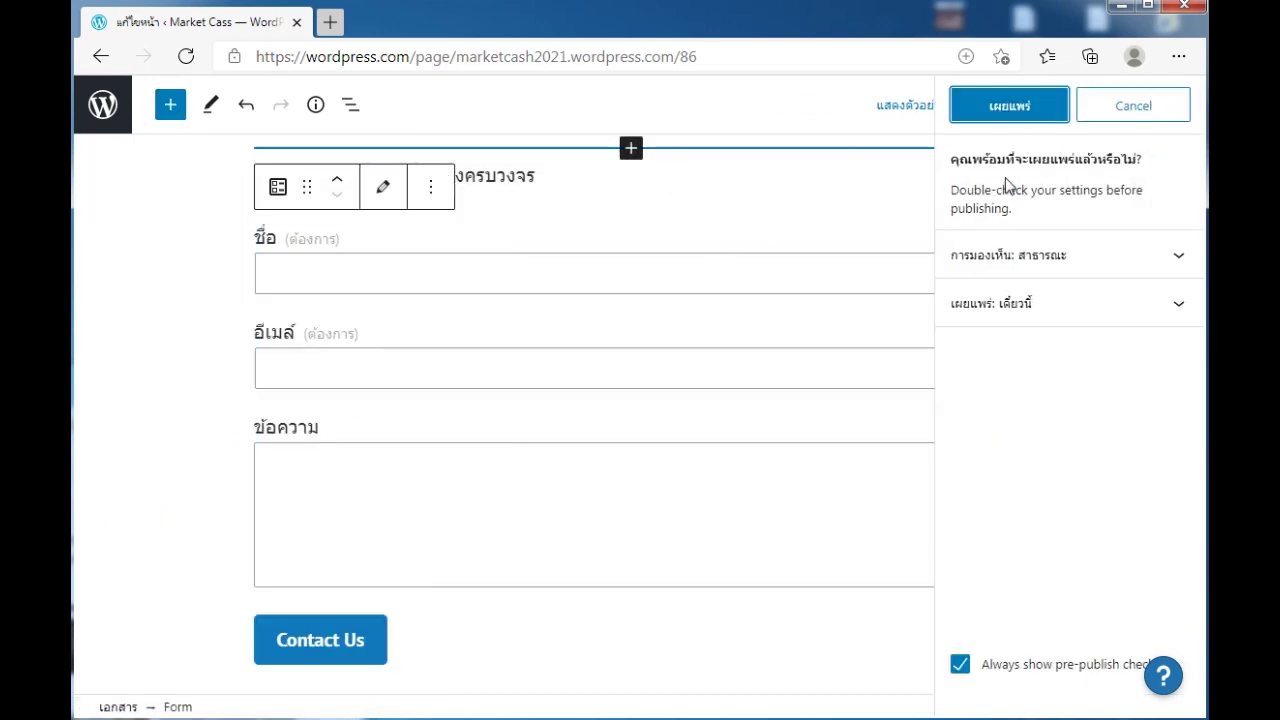
left_click(1016, 116)
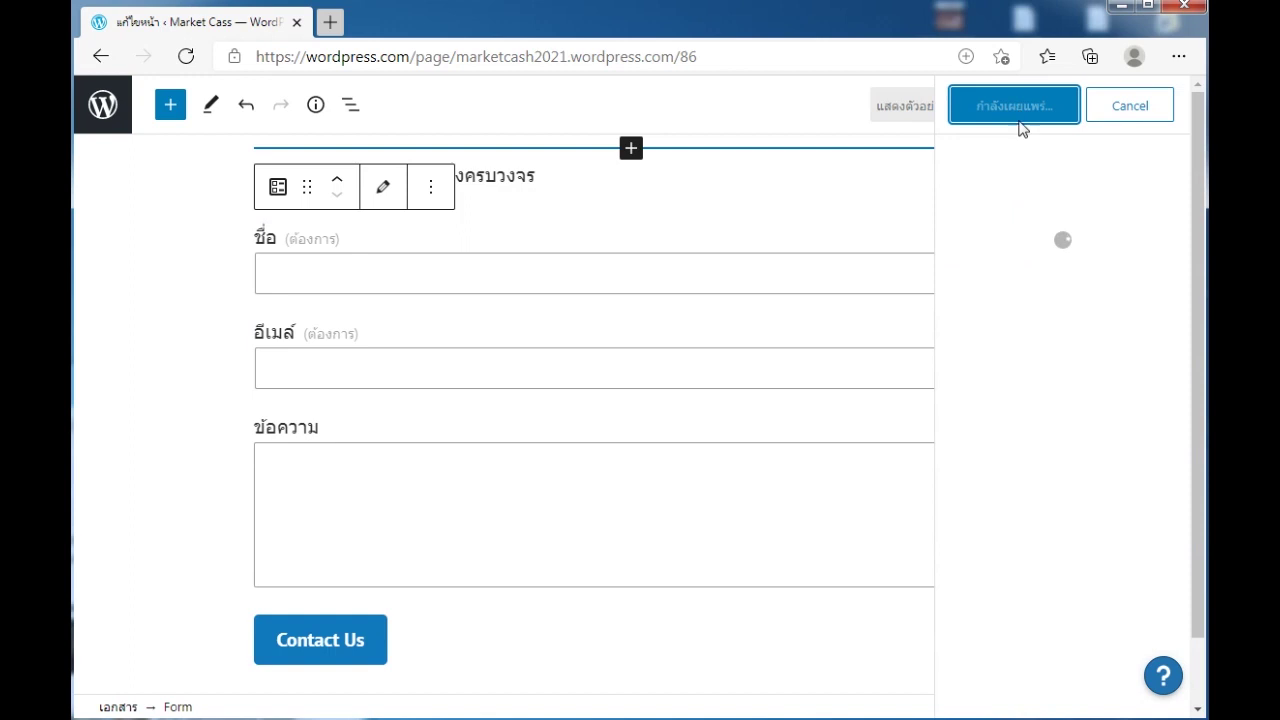
left_click(1022, 270)
right_click(1022, 272)
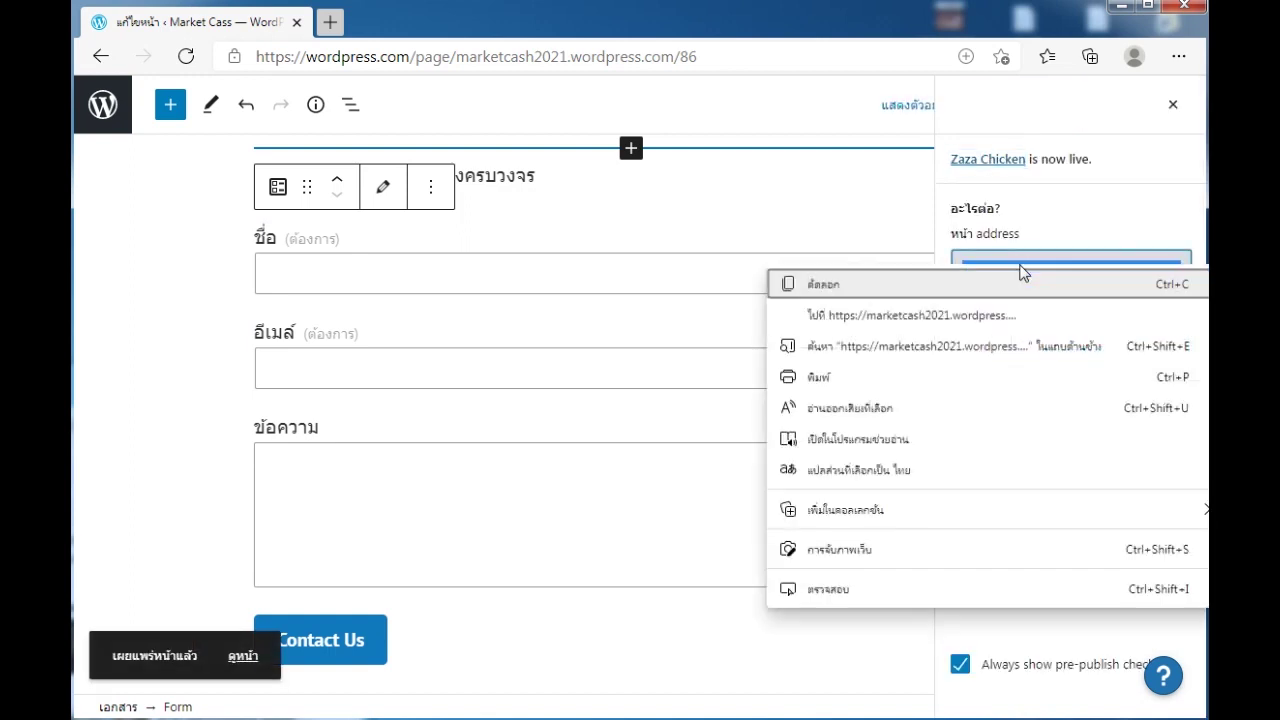
left_click(868, 292)
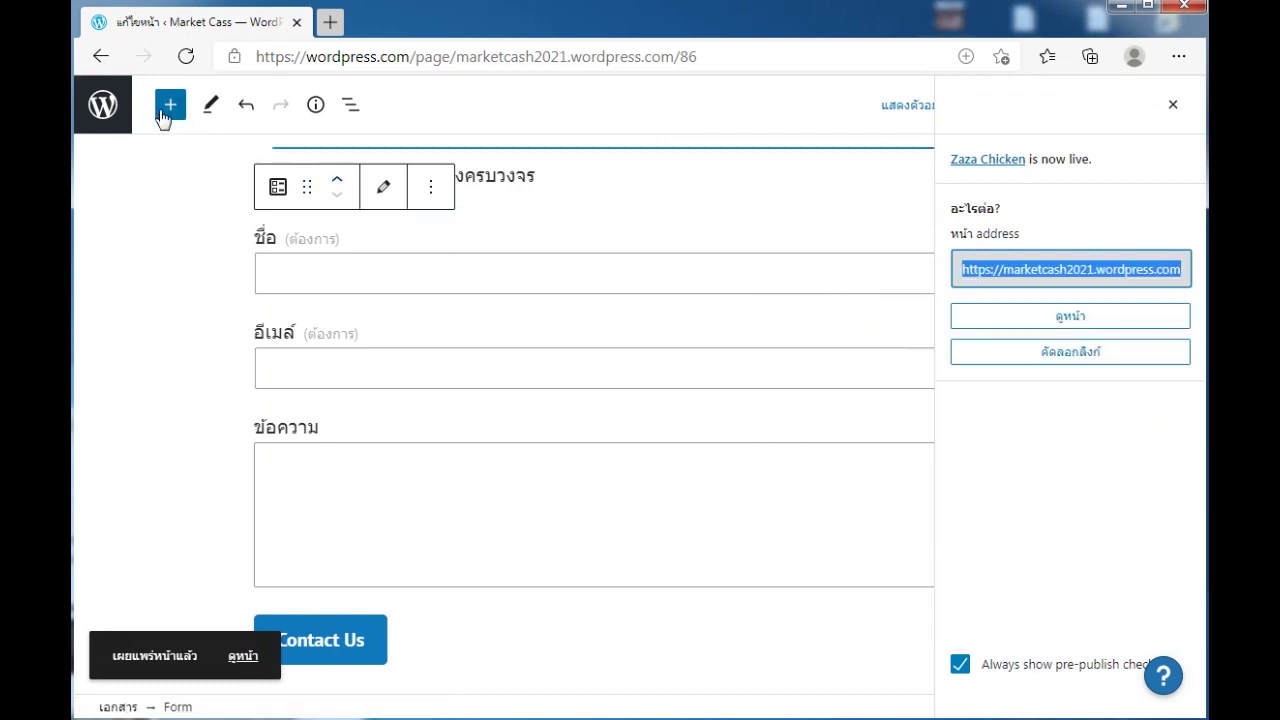
- On the Home page, replace the "See ZAZA Chicken More Details" button's link with the copied page address and update the page
left_click(112, 105)
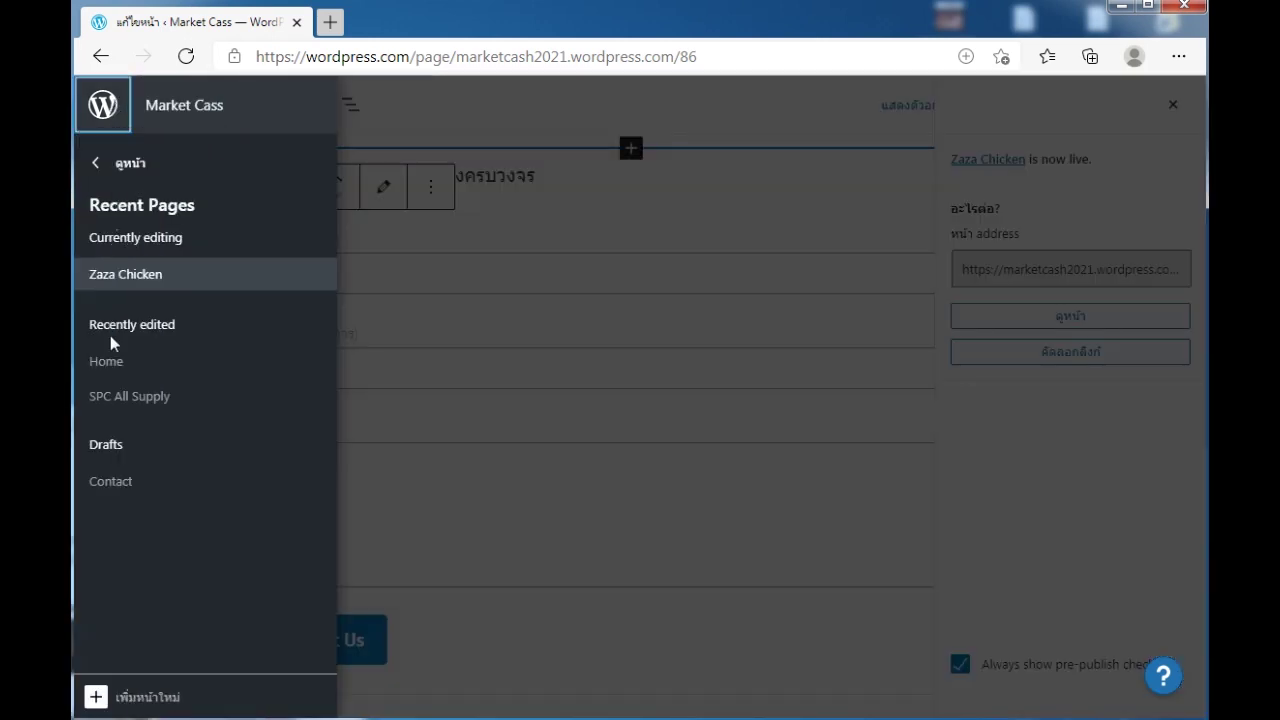
left_click(108, 366)
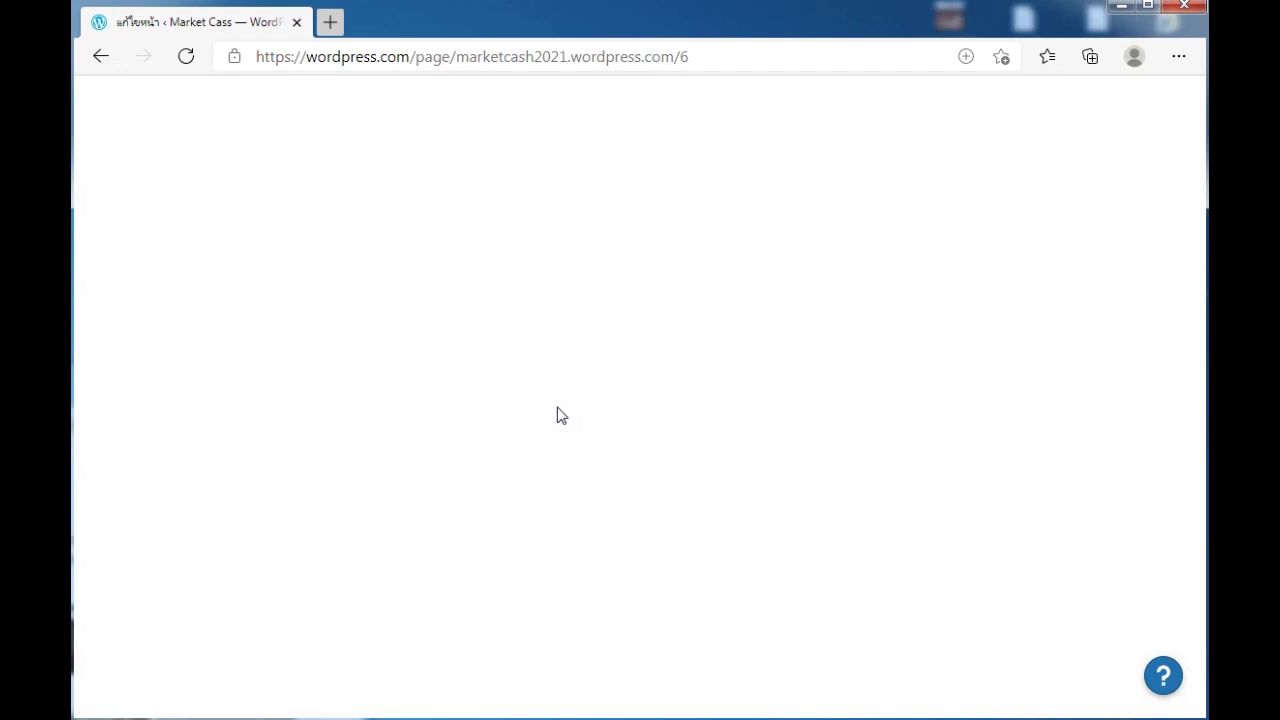
scroll(557, 408, "down", 5)
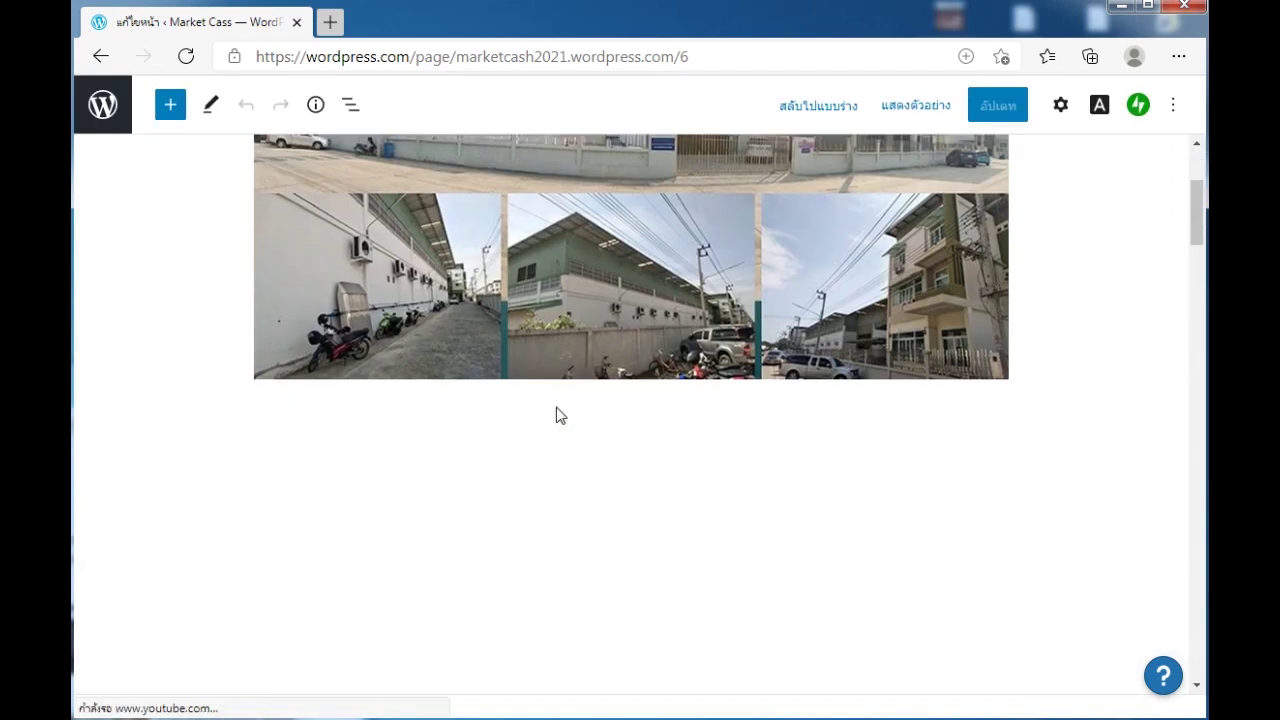
scroll(558, 412, "down", 7)
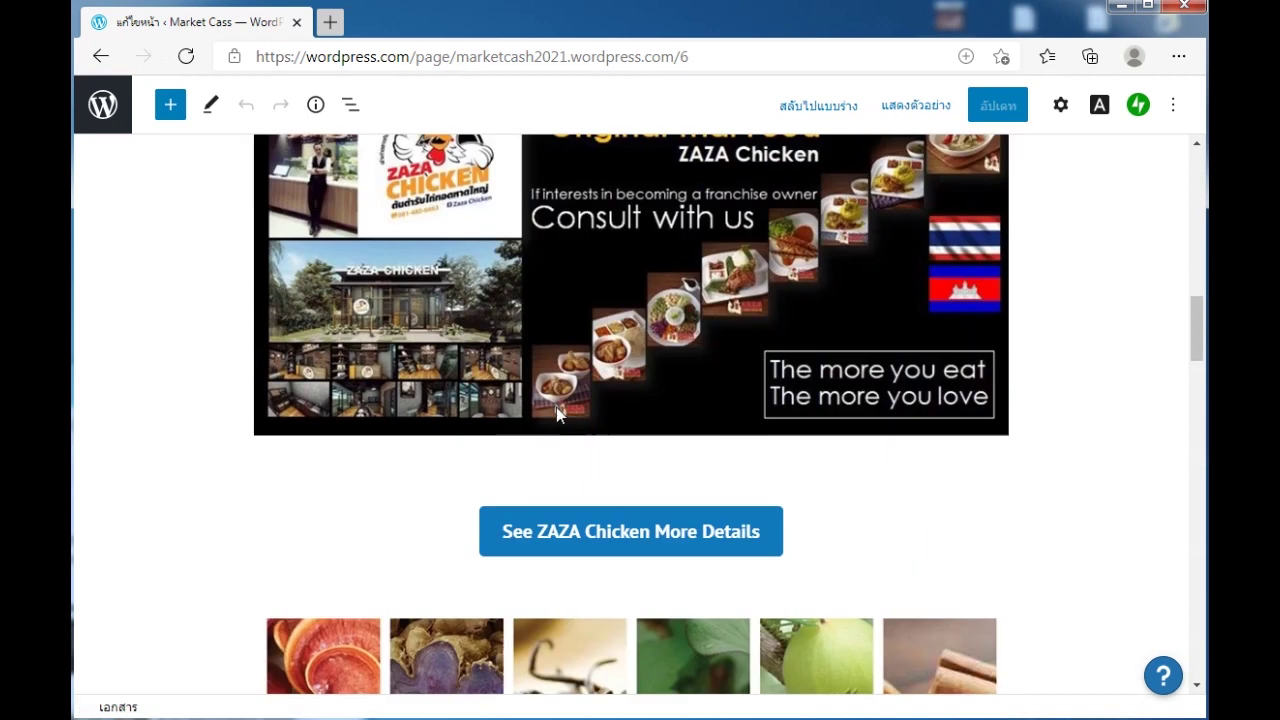
left_click(593, 537)
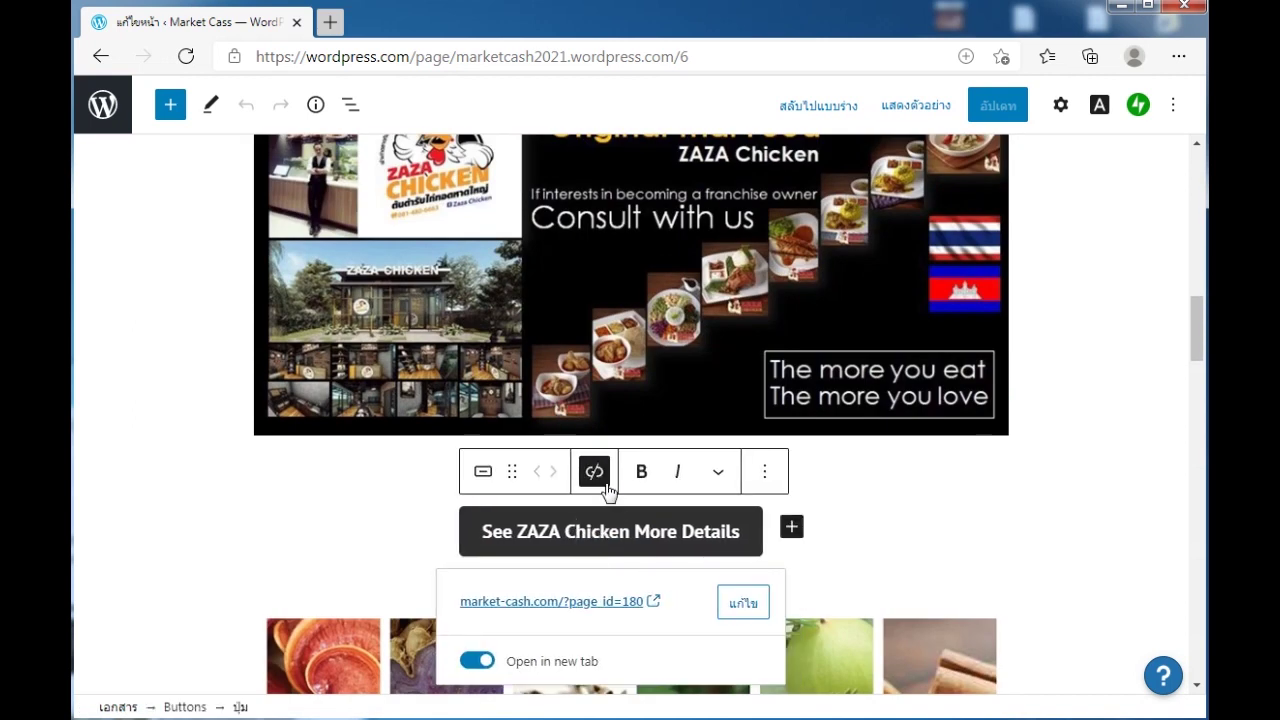
left_click(594, 474)
left_click(594, 474)
key("ctrl+v")
left_click(492, 474)
left_click(868, 501)
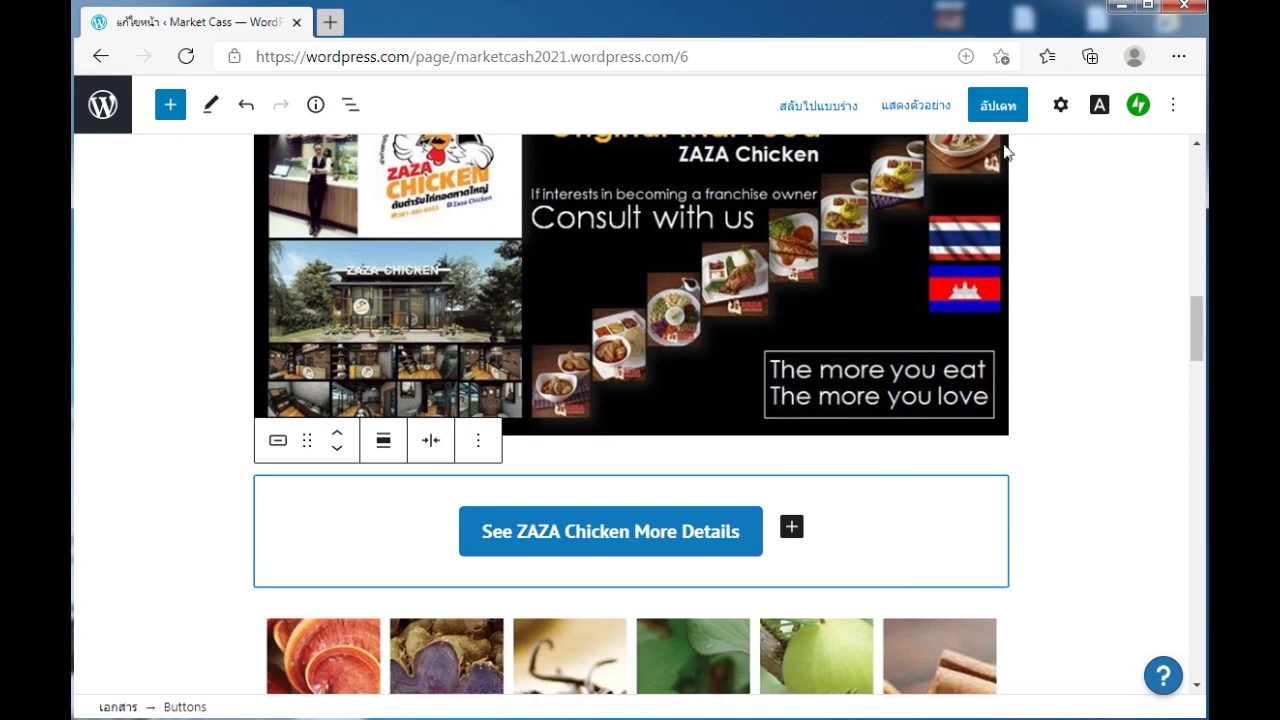
left_click(997, 108)
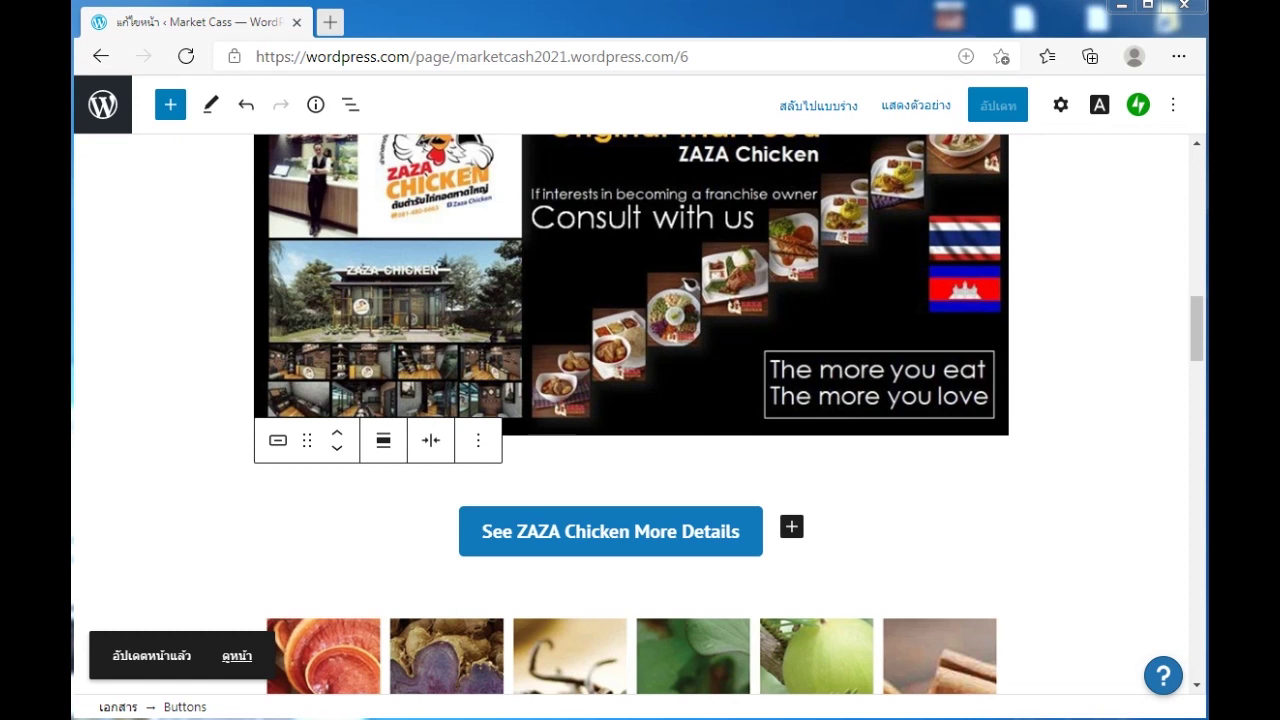
- Create a new page with the blank layout and title it "Cordesta"
left_click(103, 104)
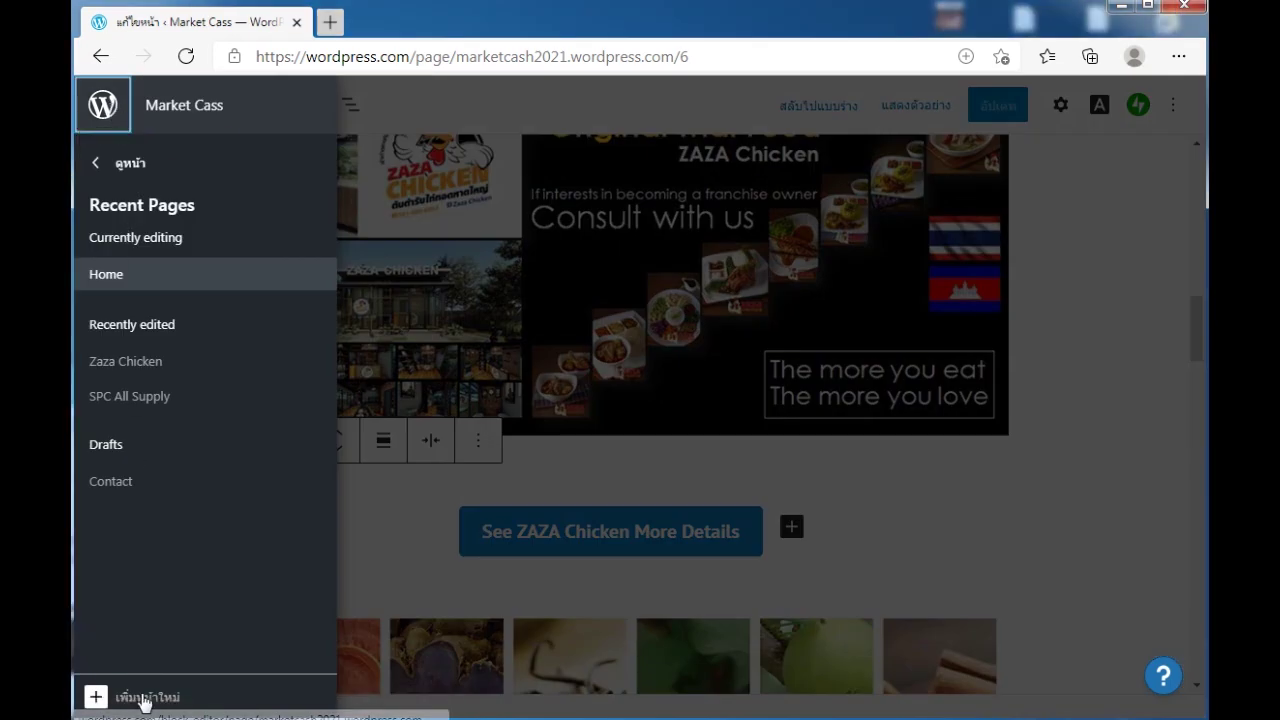
left_click(171, 682)
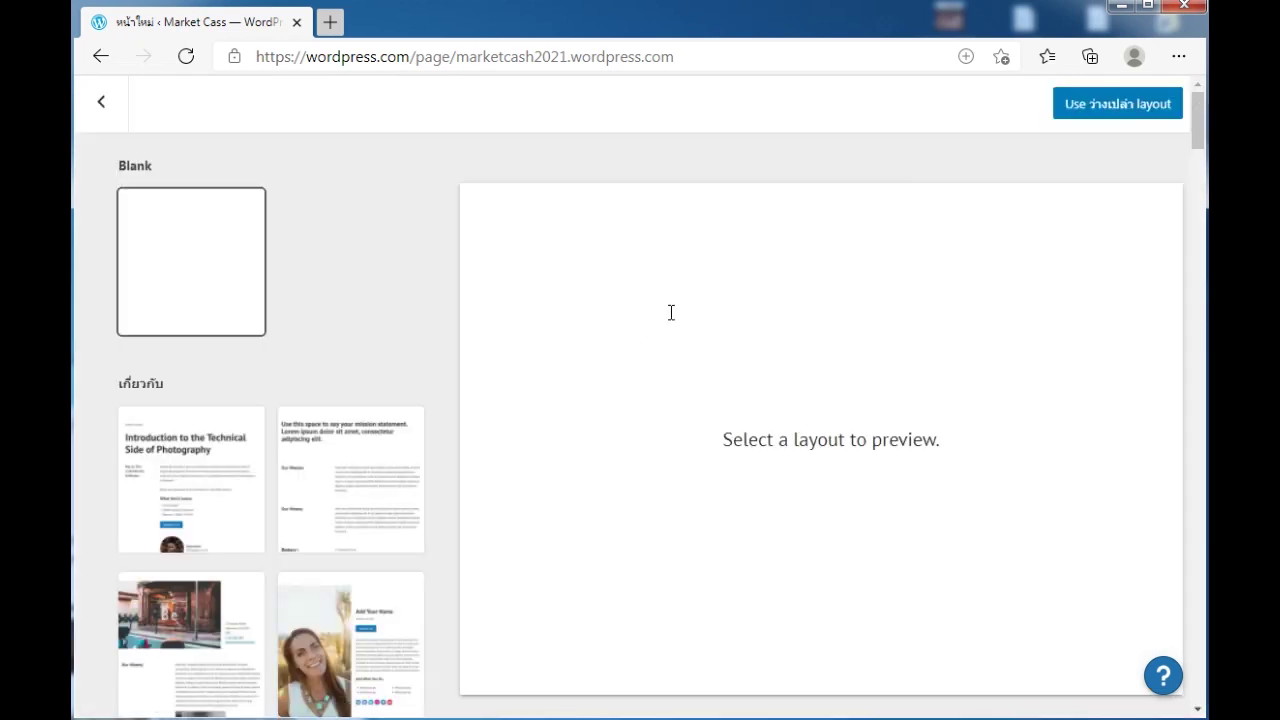
left_click(1100, 106)
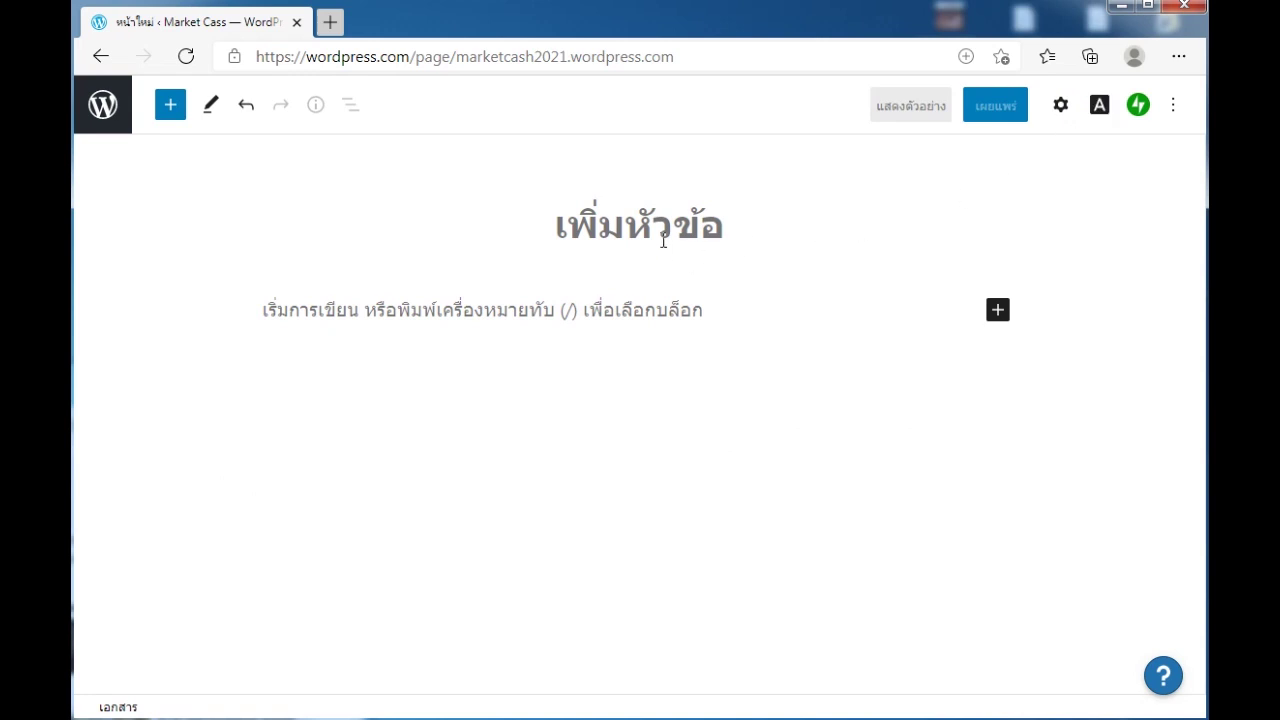
type("Cordesta")
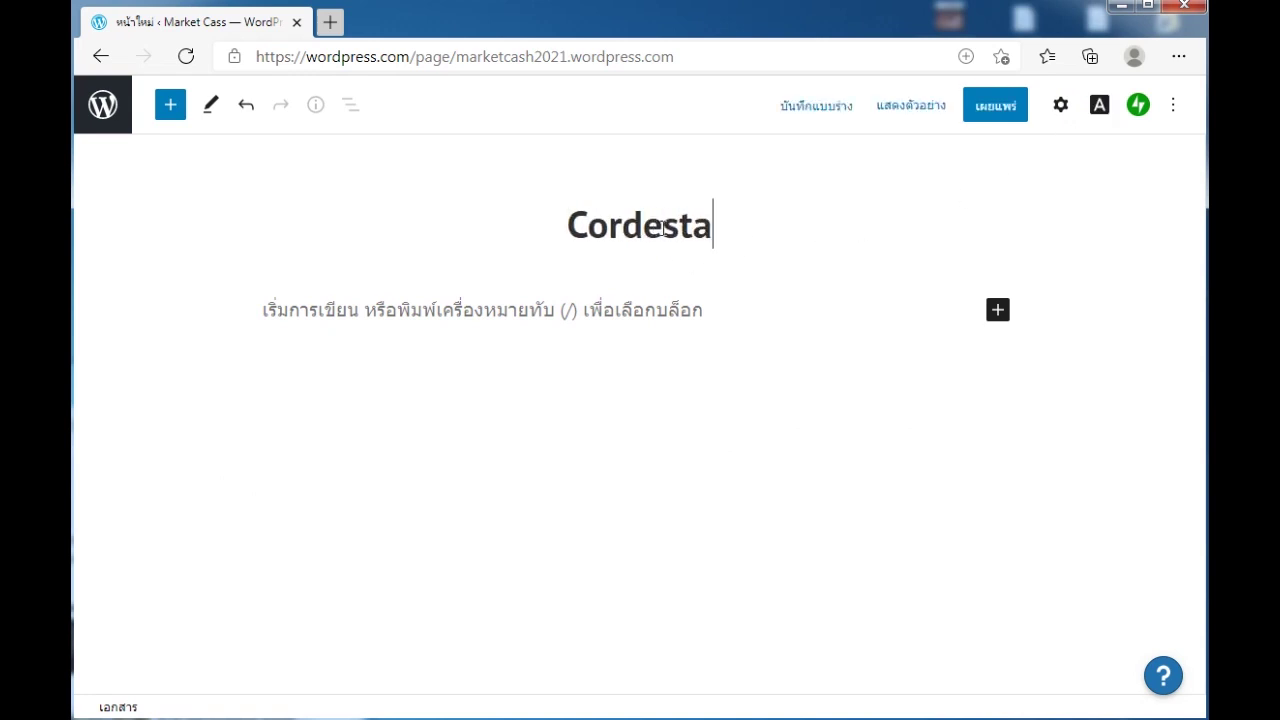
- Add an image block below the Cordesta title and upload image 01 from the WordPress Hosting folder 03
left_click(655, 310)
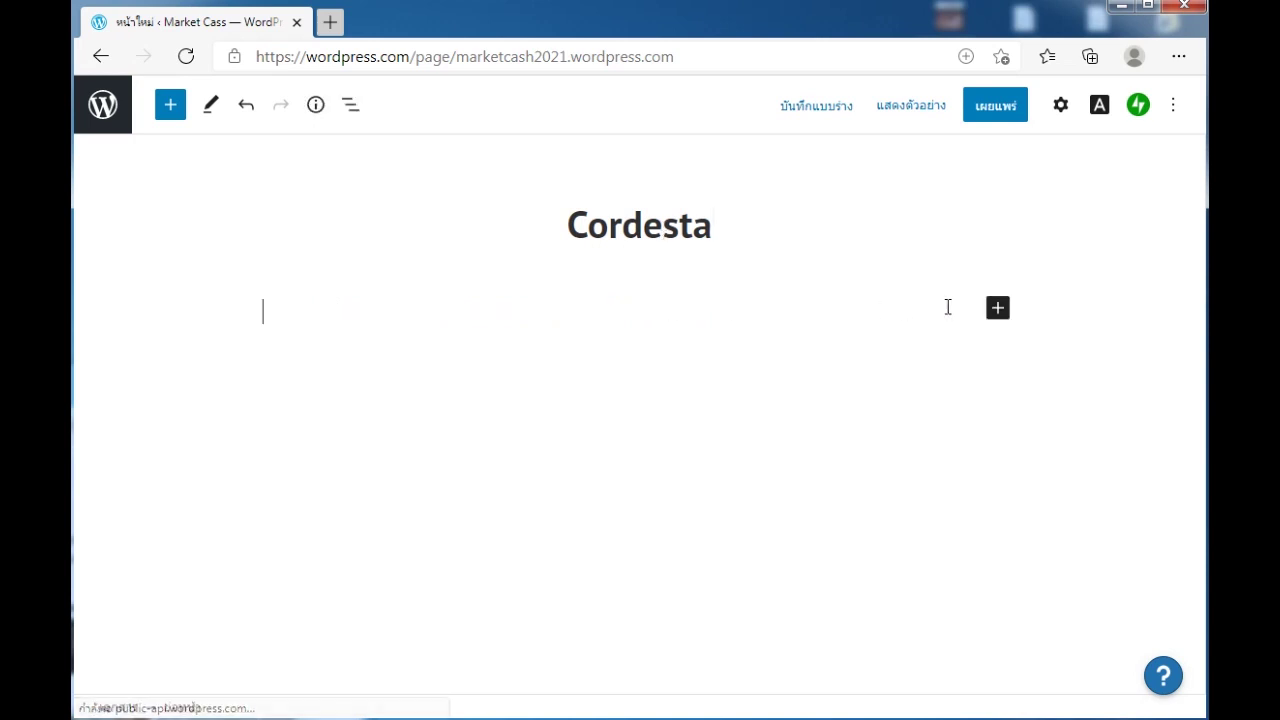
left_click(999, 314)
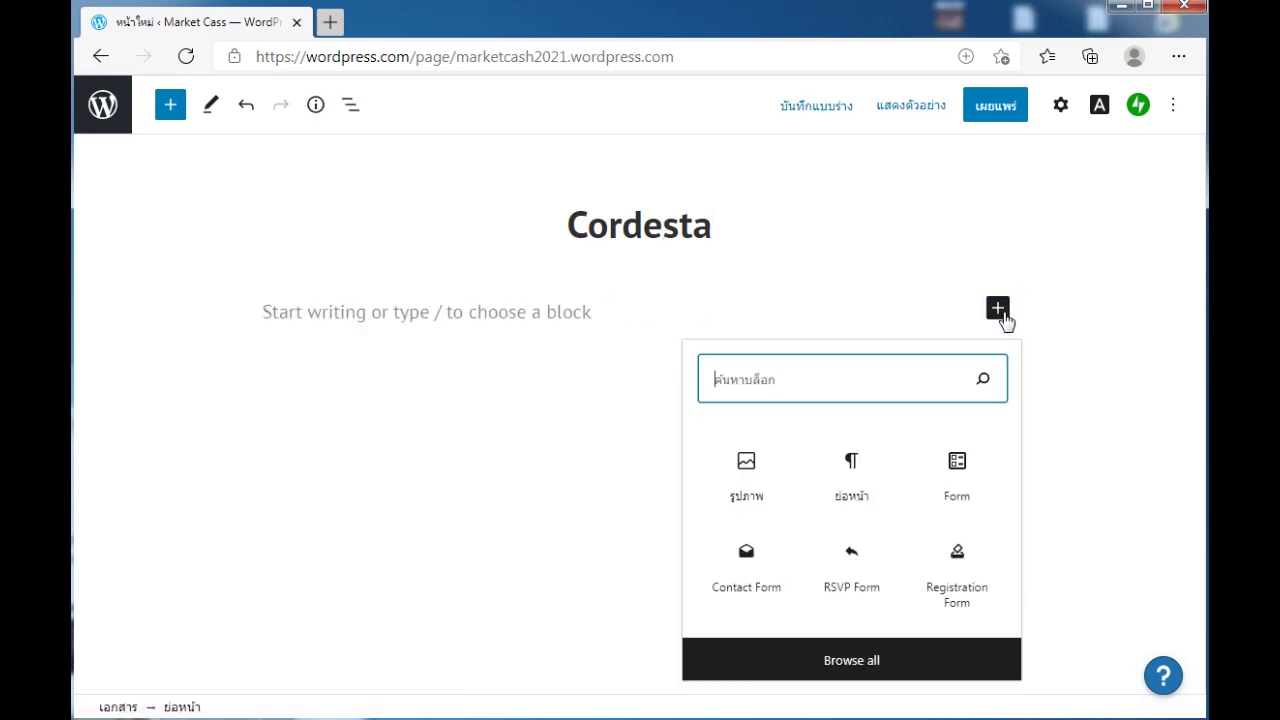
left_click(750, 484)
left_click(322, 433)
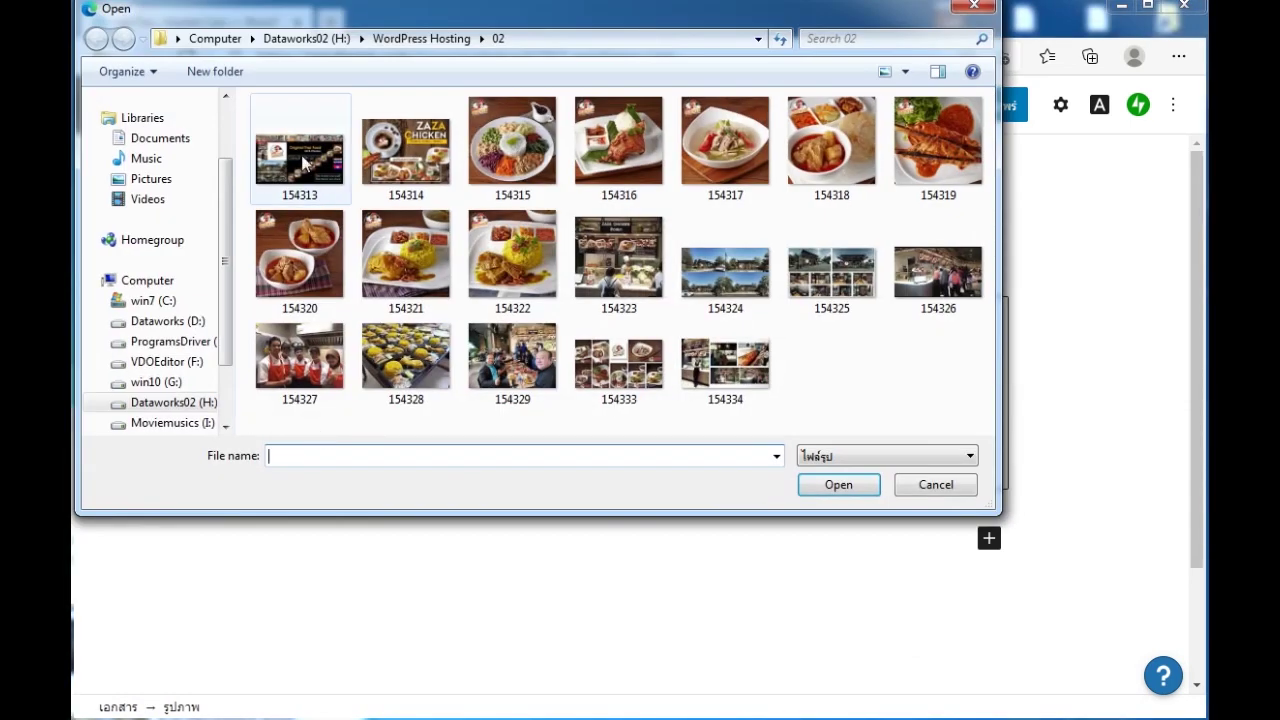
left_click(410, 39)
double_click(524, 150)
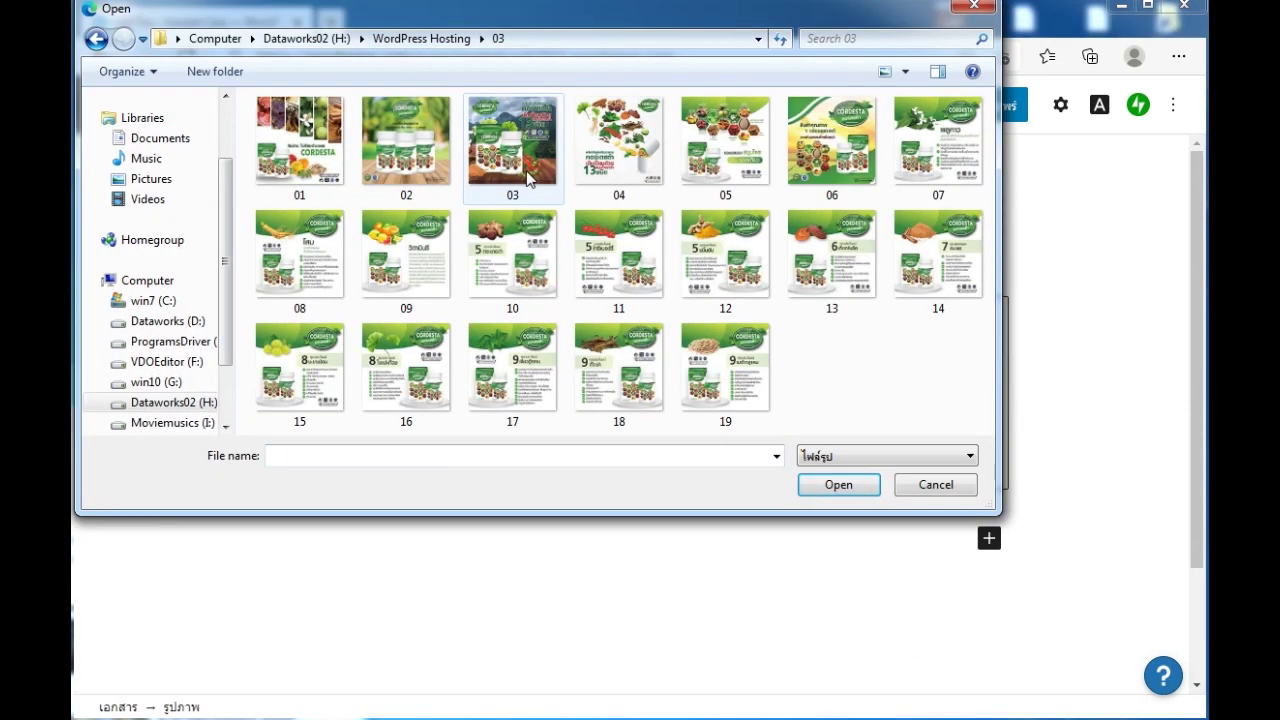
double_click(308, 148)
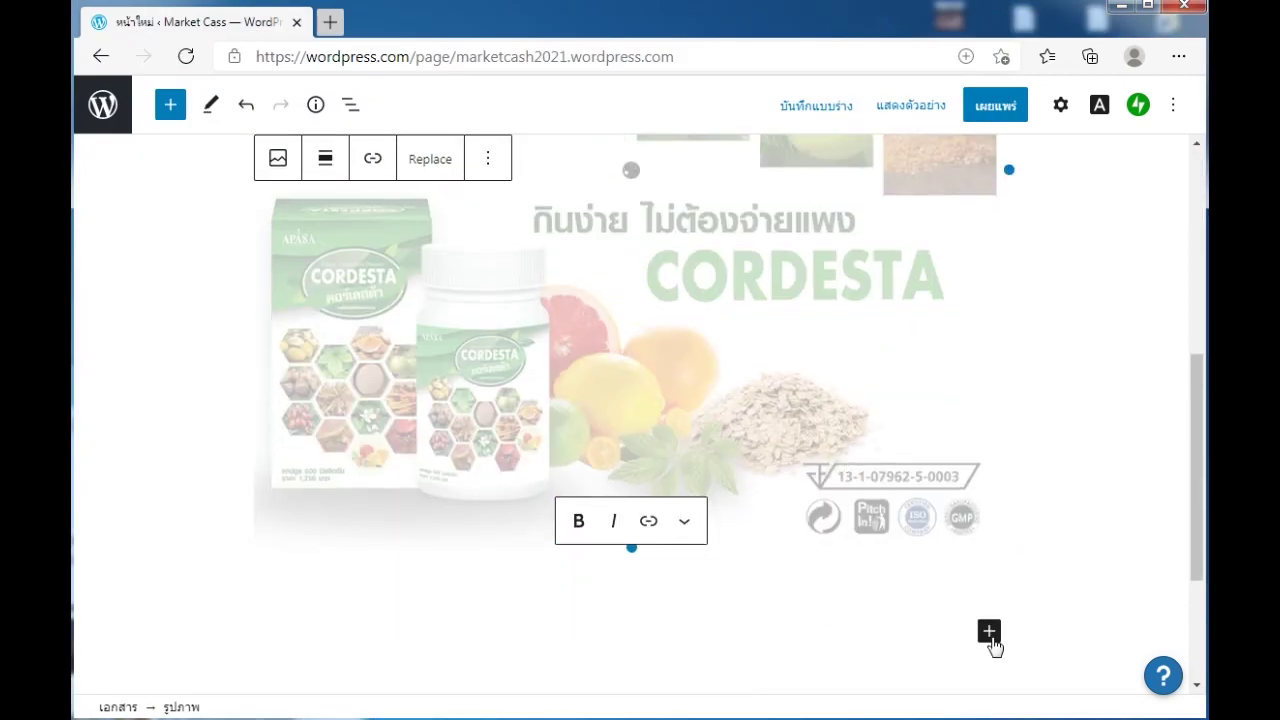
- Add an image block below the first Cordesta banner and upload the three-bottle image 02
left_click(989, 631)
left_click(738, 395)
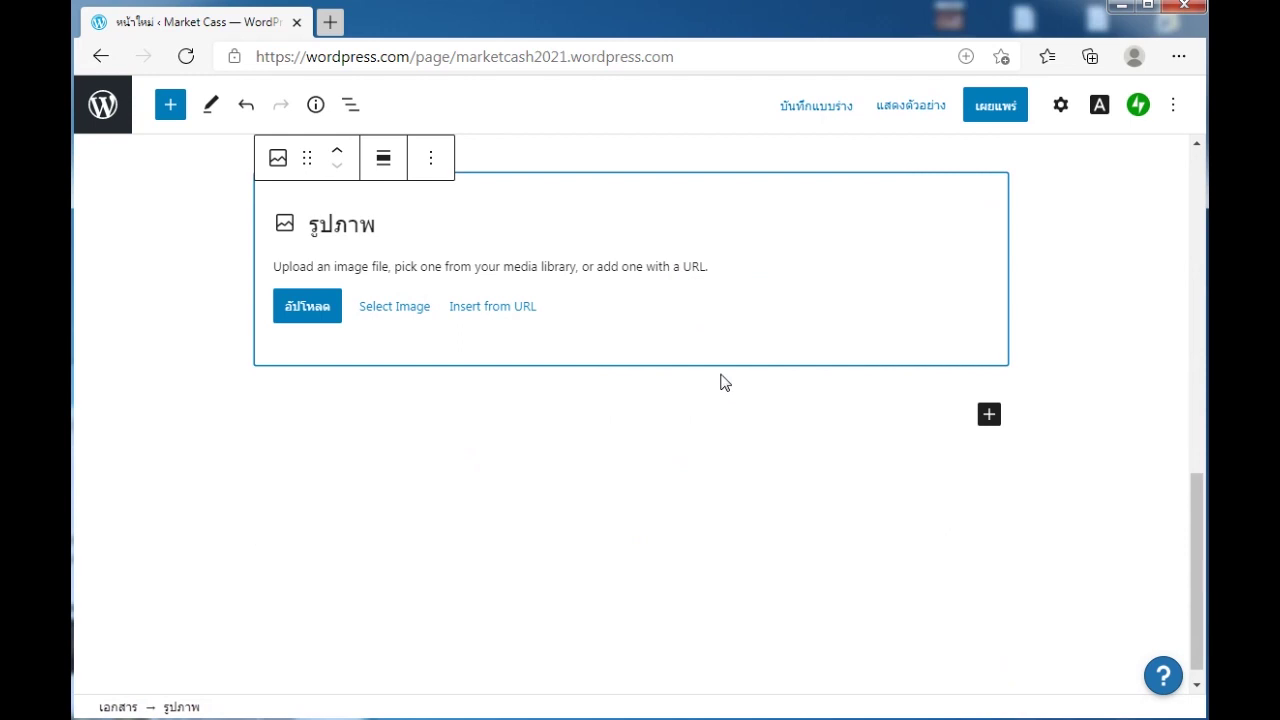
left_click(309, 306)
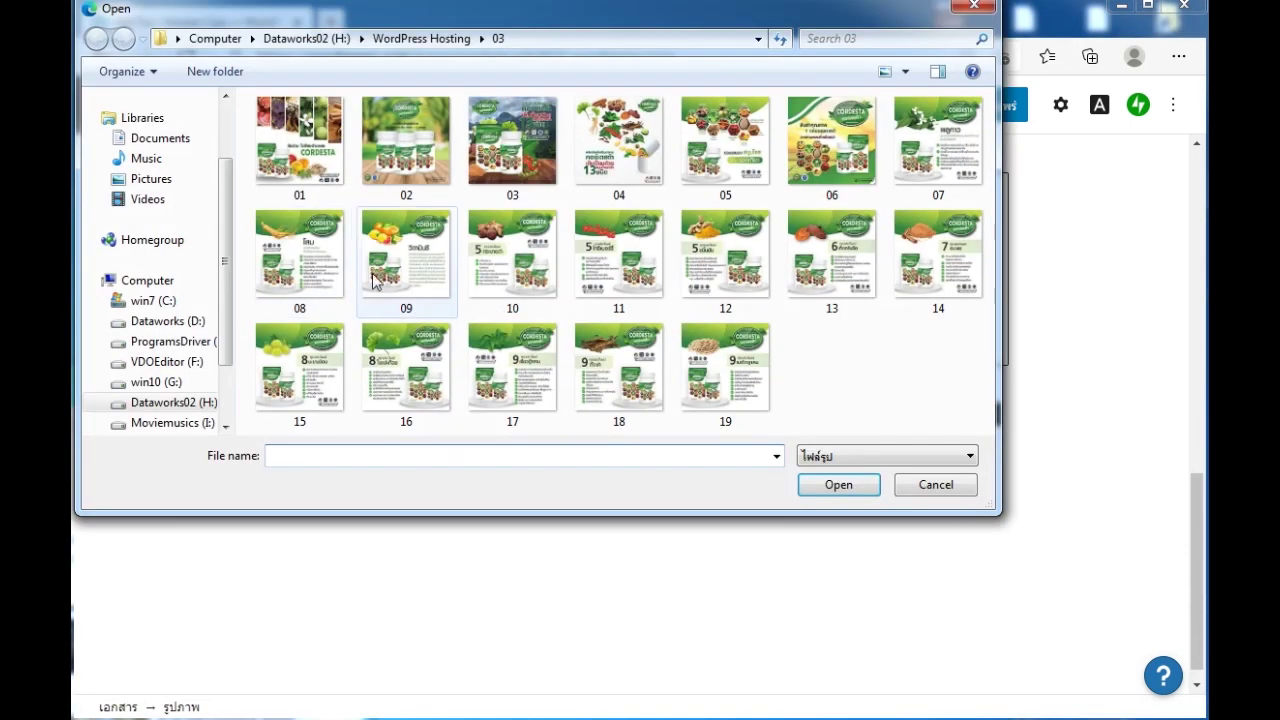
double_click(444, 216)
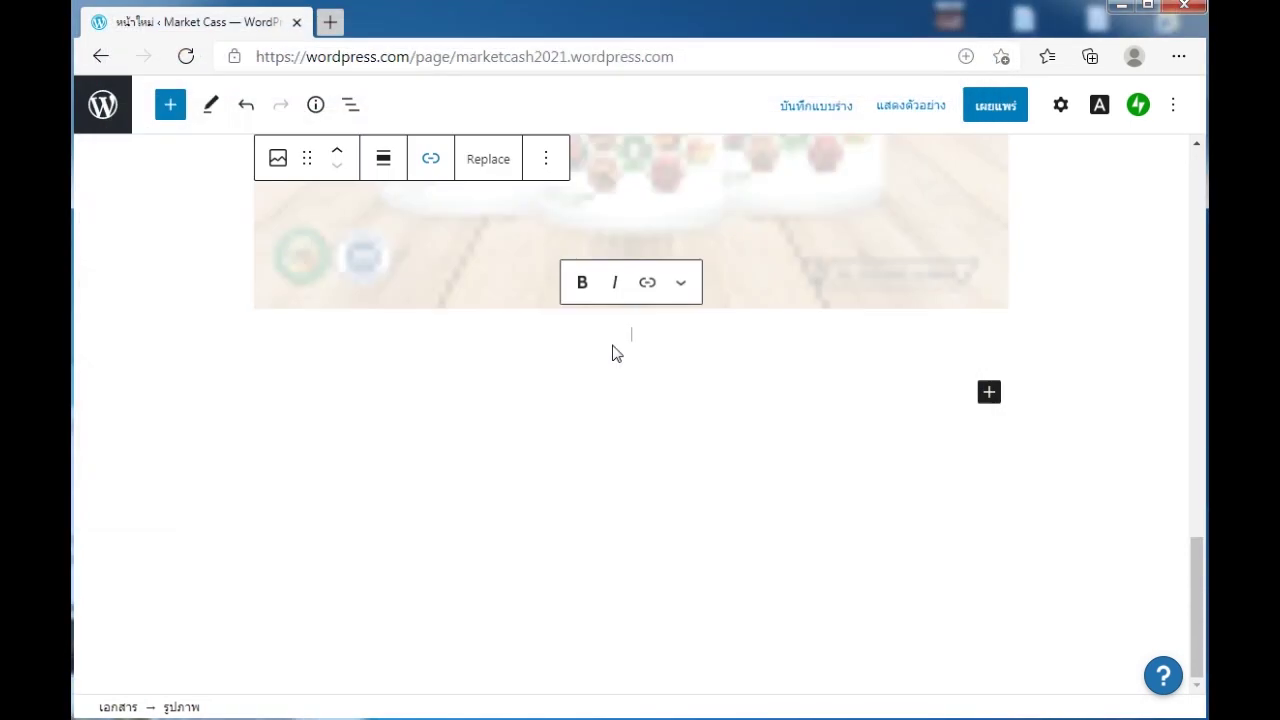
- Add an image block below the three-bottle image and upload product image 03
left_click(989, 395)
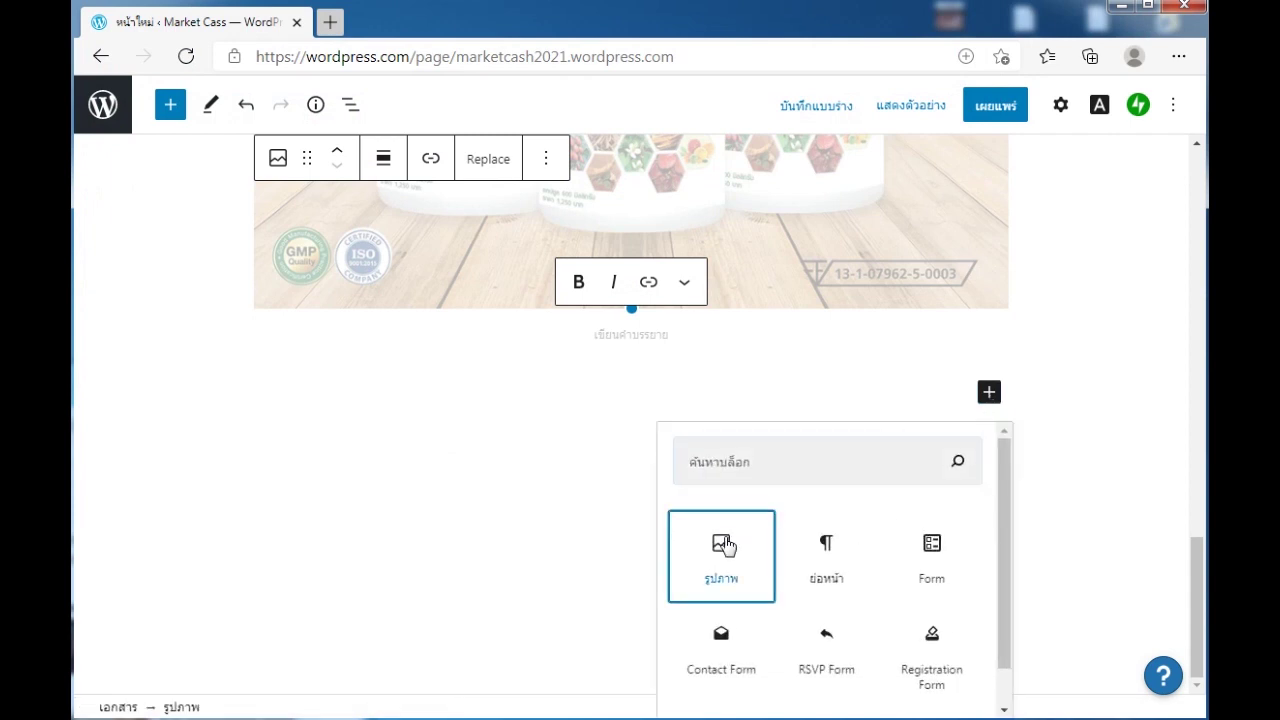
left_click(751, 531)
left_click(309, 480)
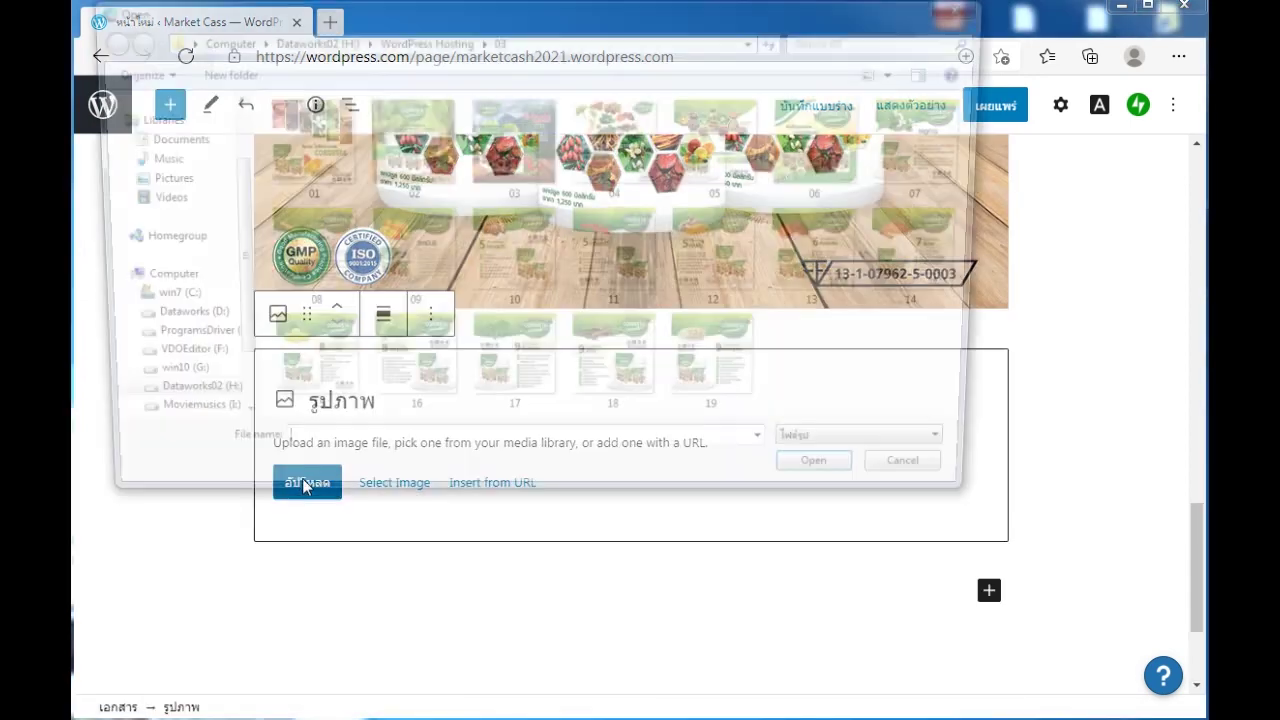
left_click(516, 146)
double_click(516, 146)
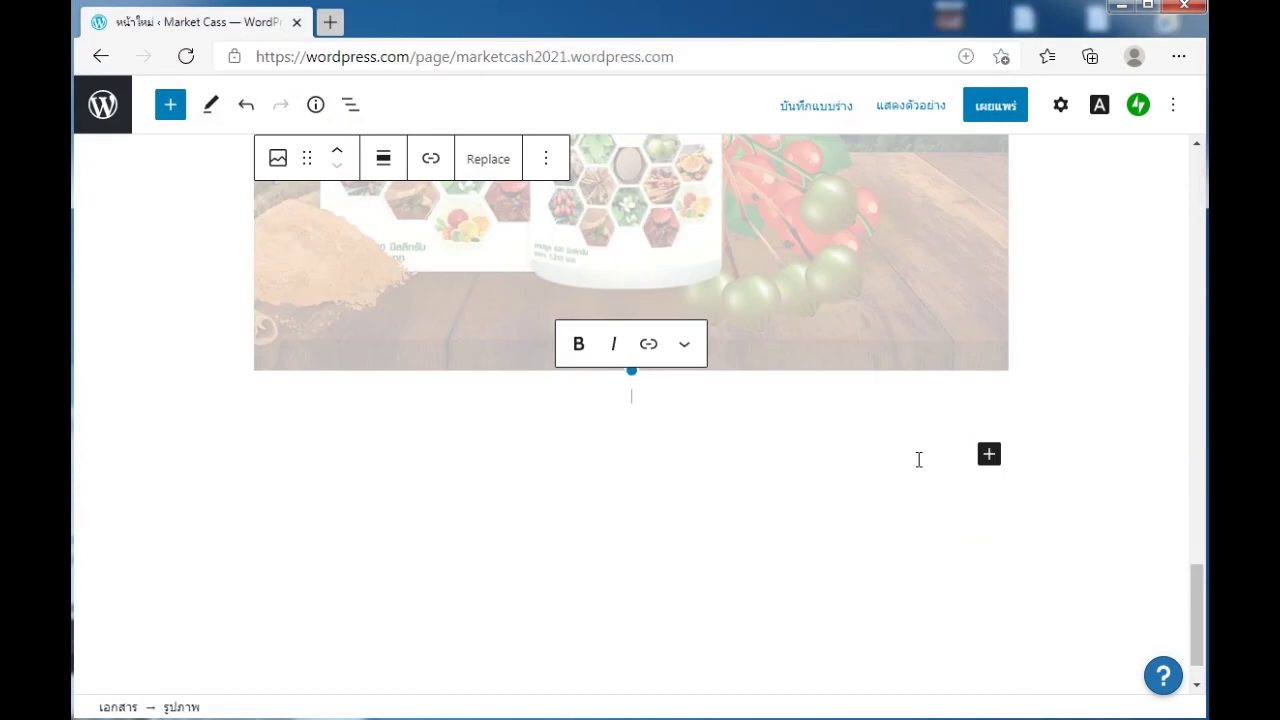
- Add an image block below product image 03 and upload the herbal capsule image 04
left_click(989, 455)
left_click(737, 212)
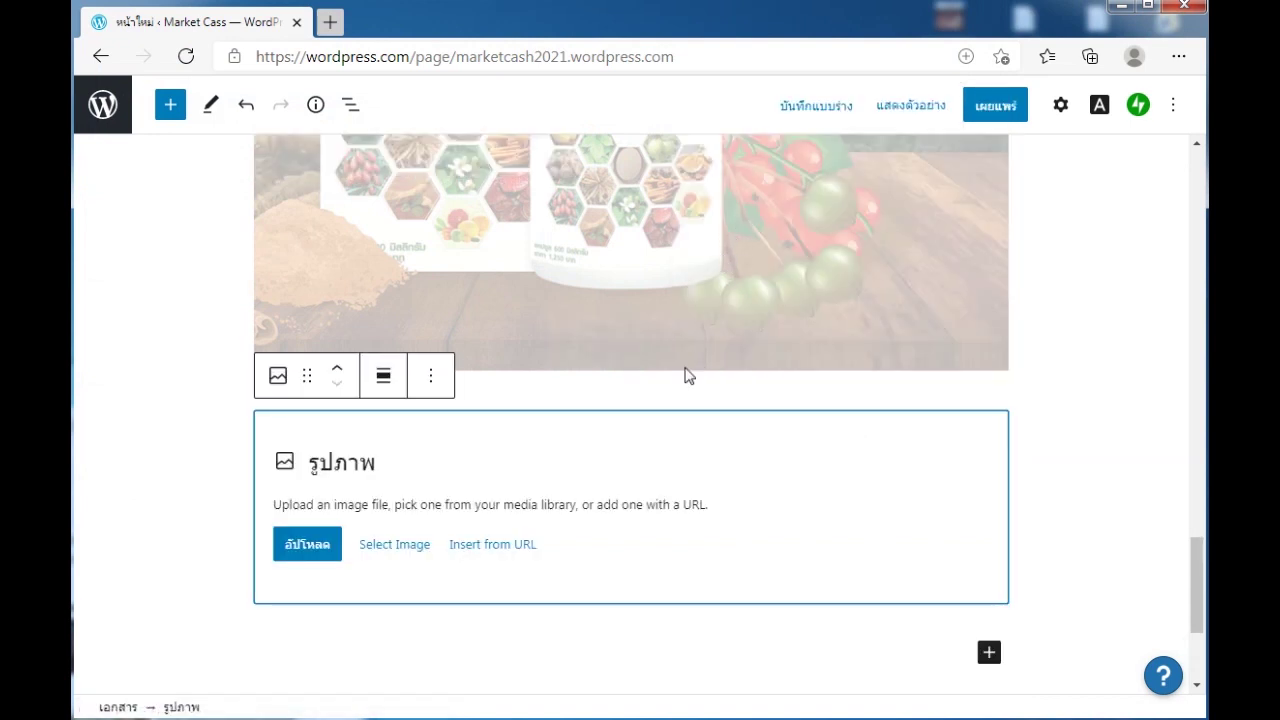
left_click(327, 544)
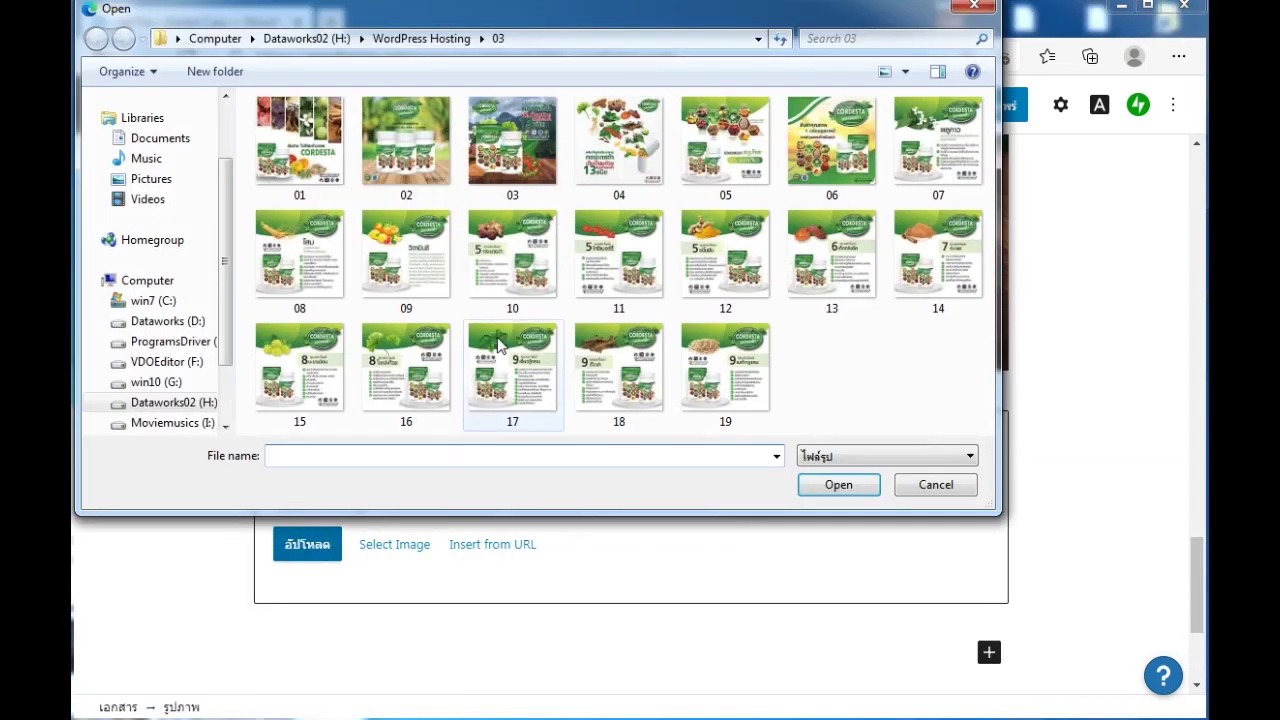
double_click(612, 148)
- Add an image block below the herbal capsule image 04 and upload product image 05
left_click(988, 517)
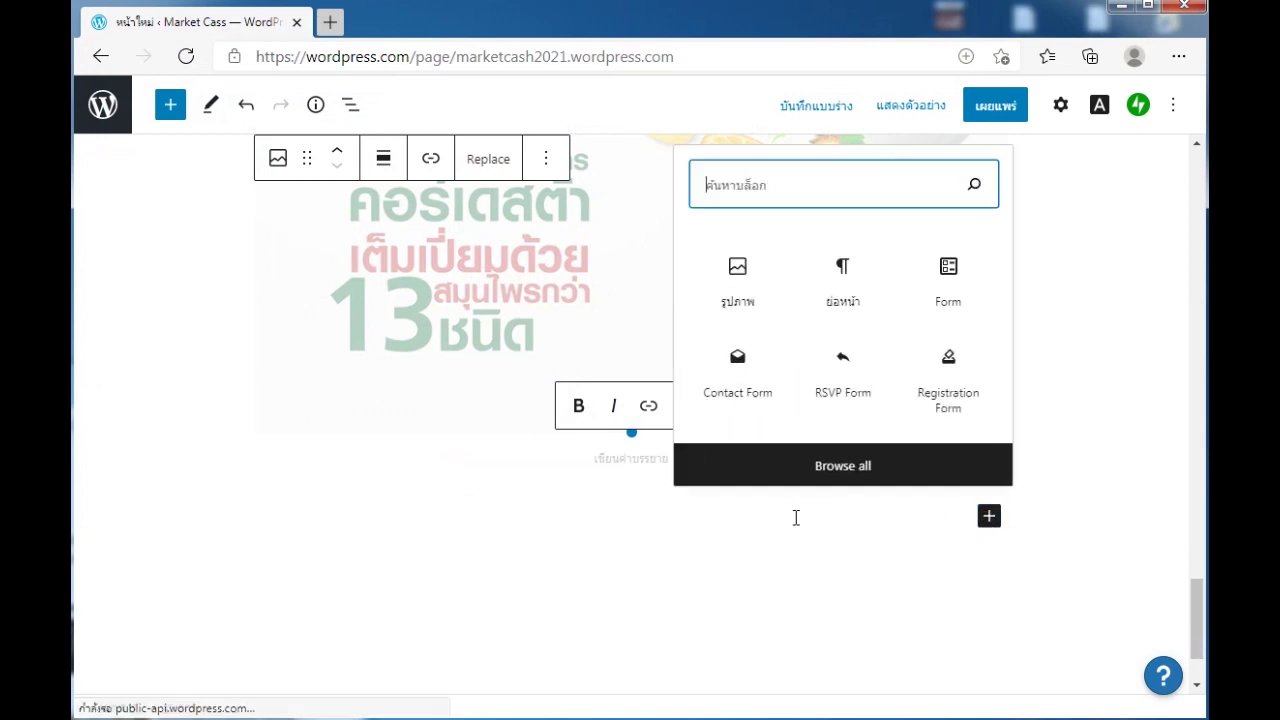
left_click(736, 283)
left_click(318, 323)
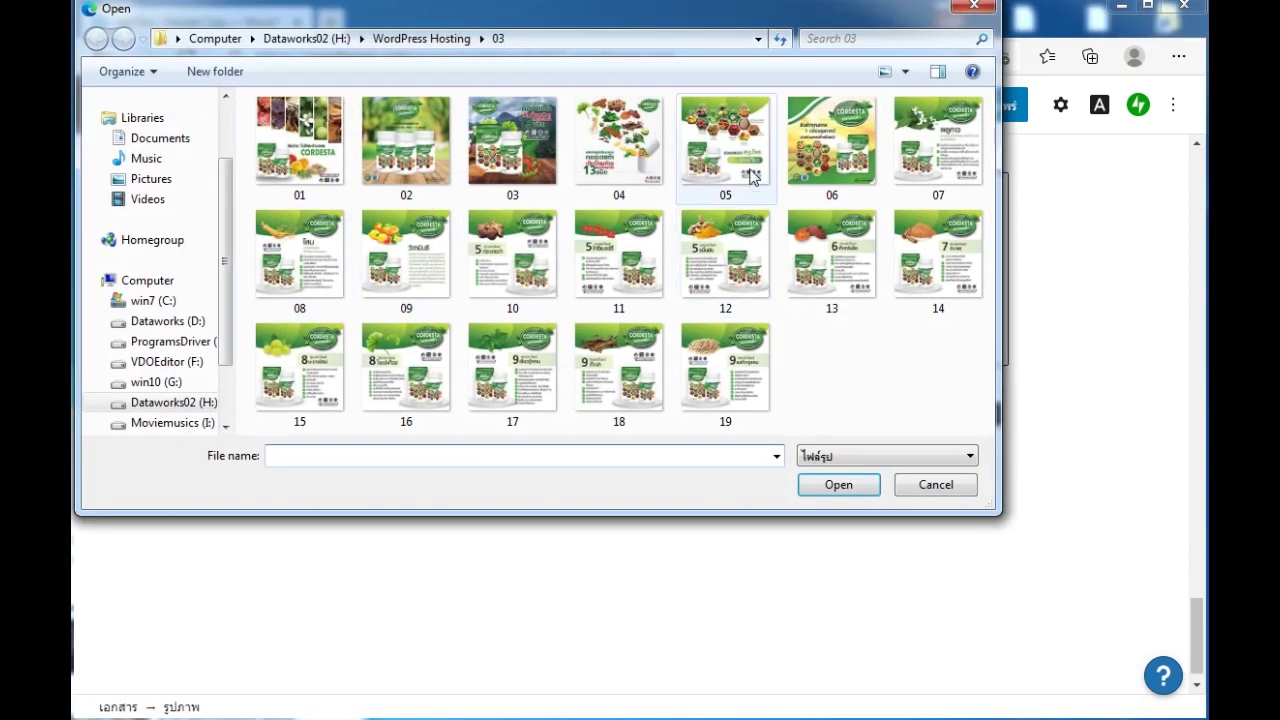
left_click(745, 155)
double_click(745, 155)
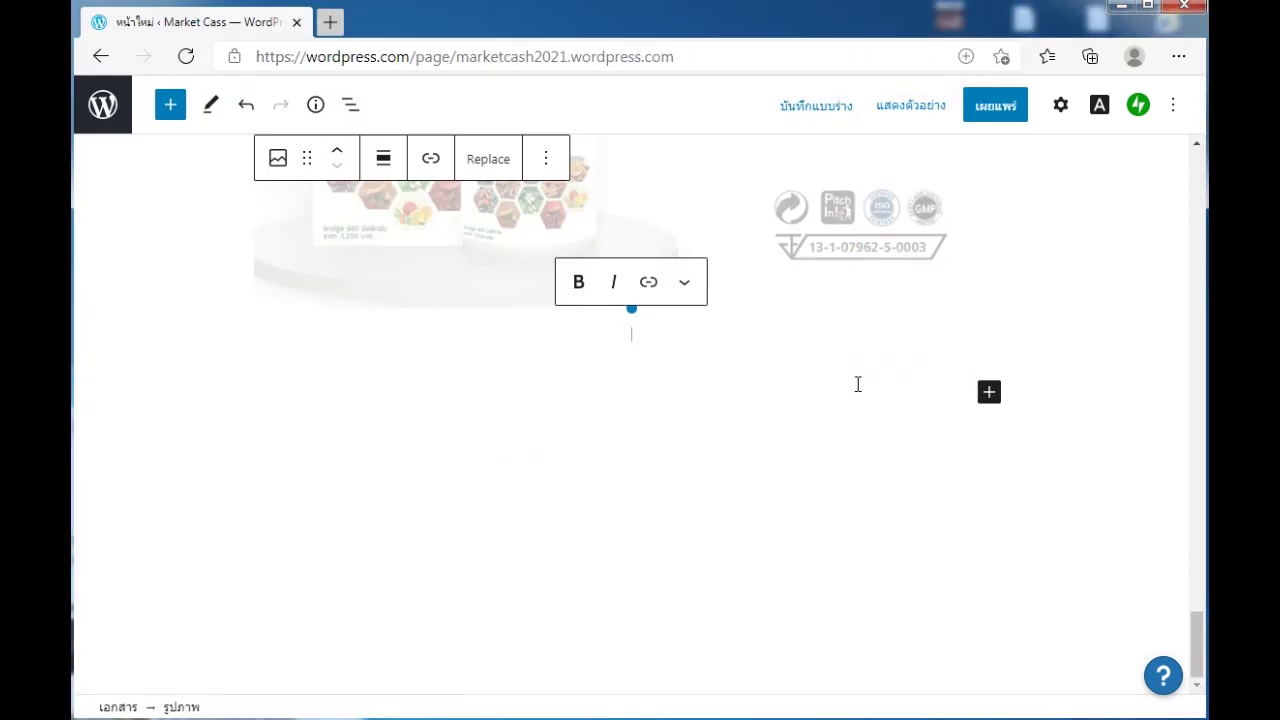
- Add an image block below product image 05 and upload the hexagon ingredients image 06
left_click(986, 400)
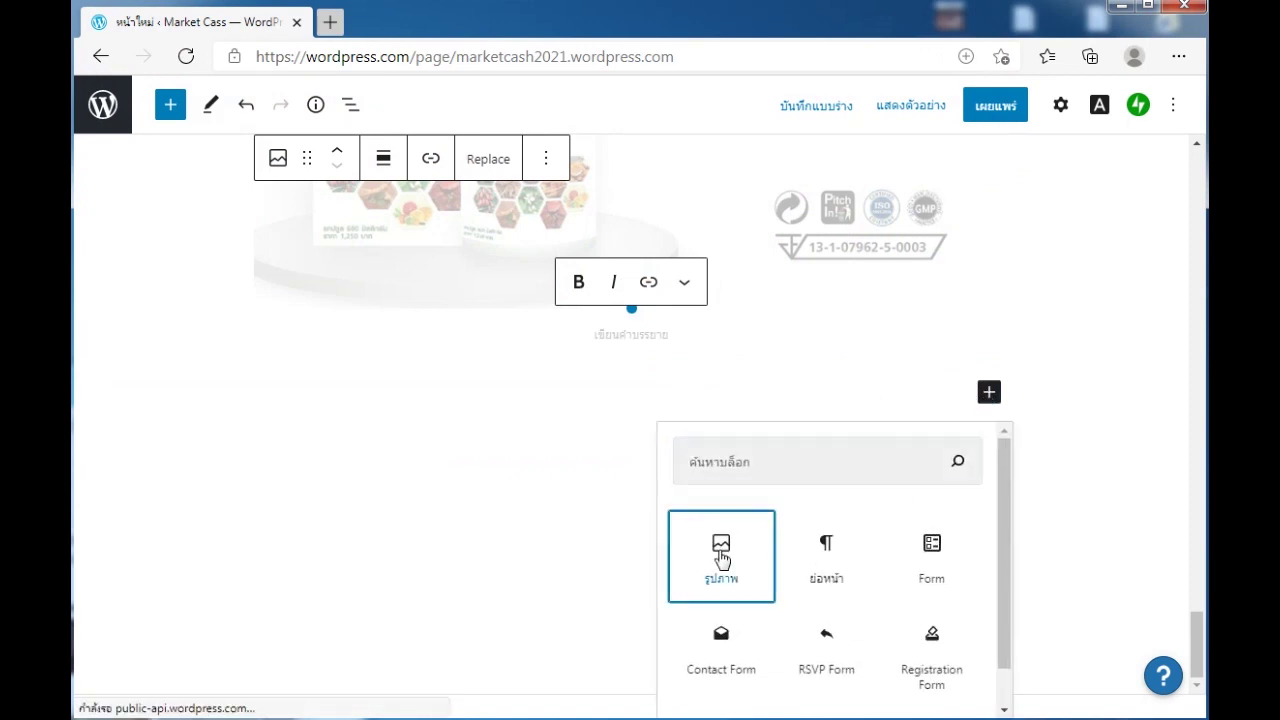
left_click(716, 540)
left_click(312, 484)
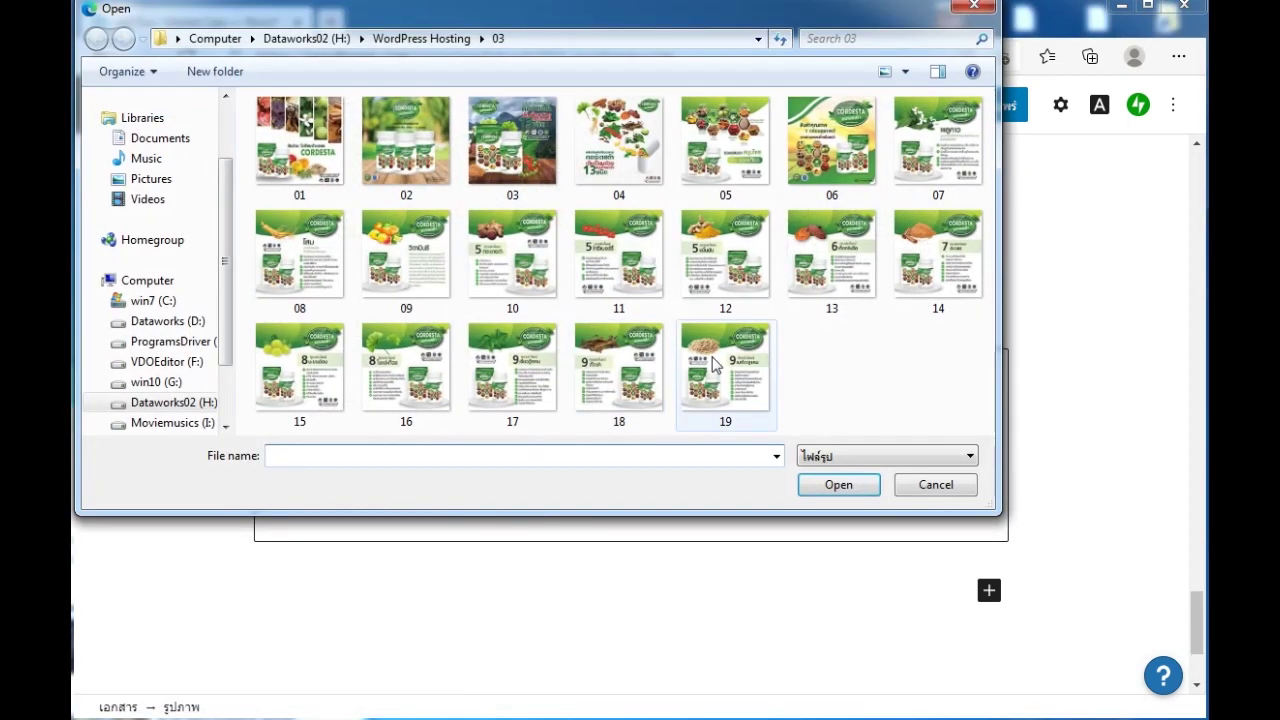
double_click(832, 150)
- Add an image block below the hexagon ingredients image 06 and open its file upload
left_click(986, 456)
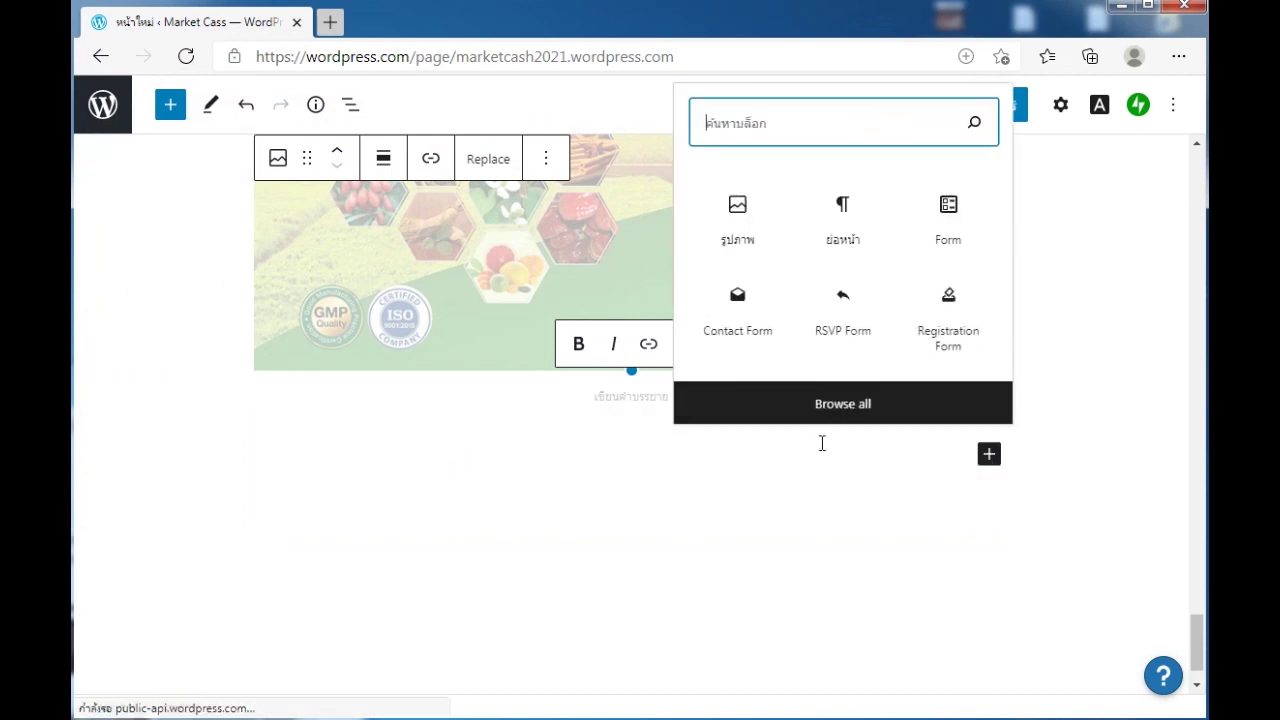
left_click(729, 226)
left_click(323, 551)
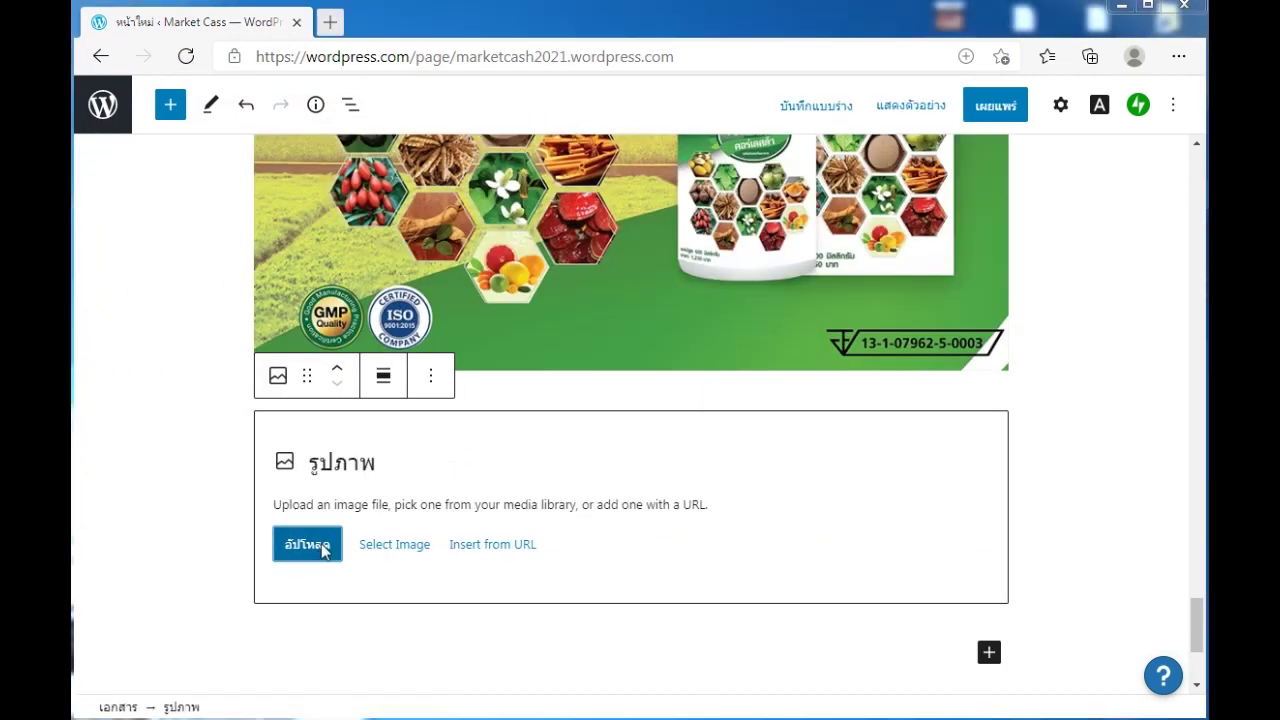
- Upload image 06 into the new image block and undo this duplicate upload
double_click(832, 150)
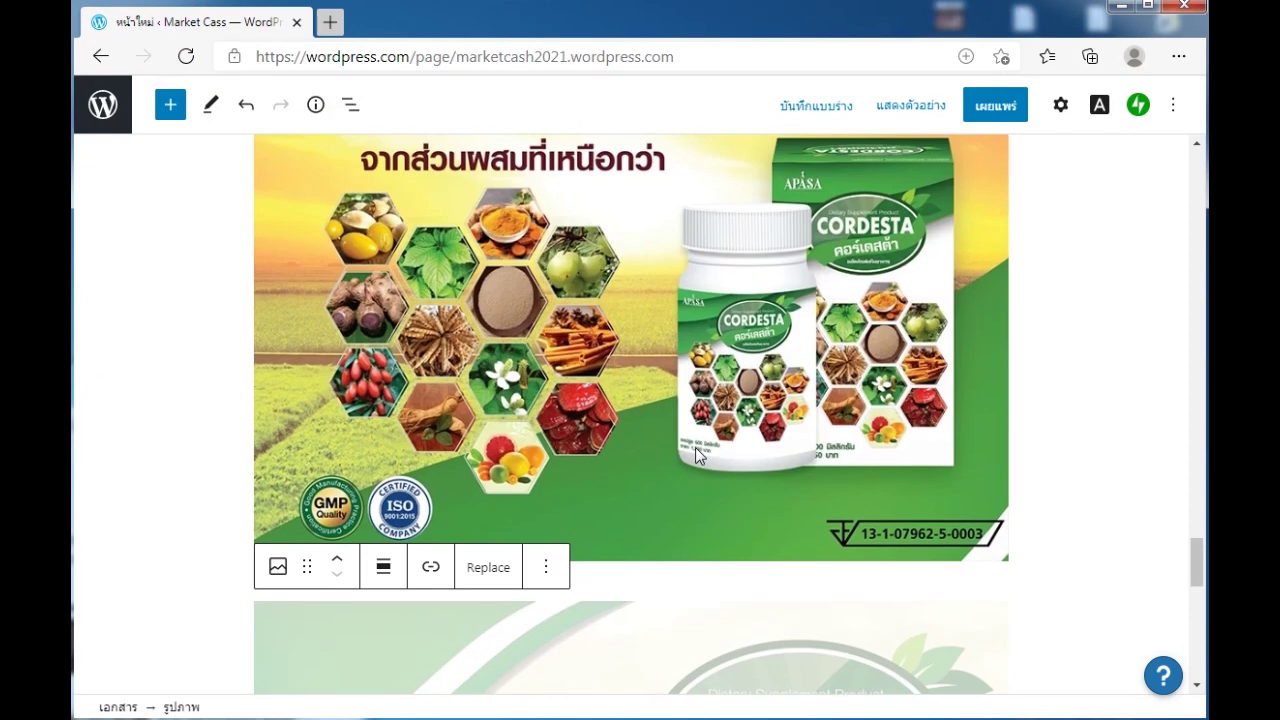
scroll(692, 452, "up", 6)
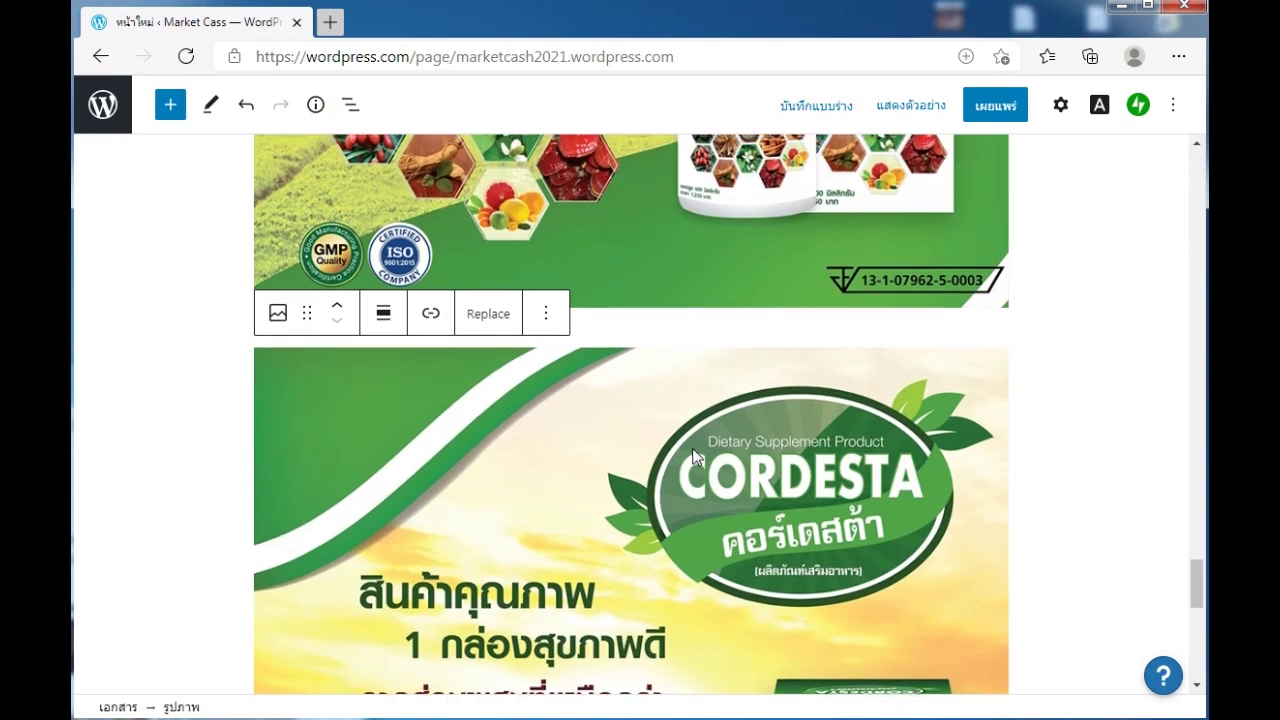
scroll(690, 450, "down", 2)
scroll(347, 241, "down", 2)
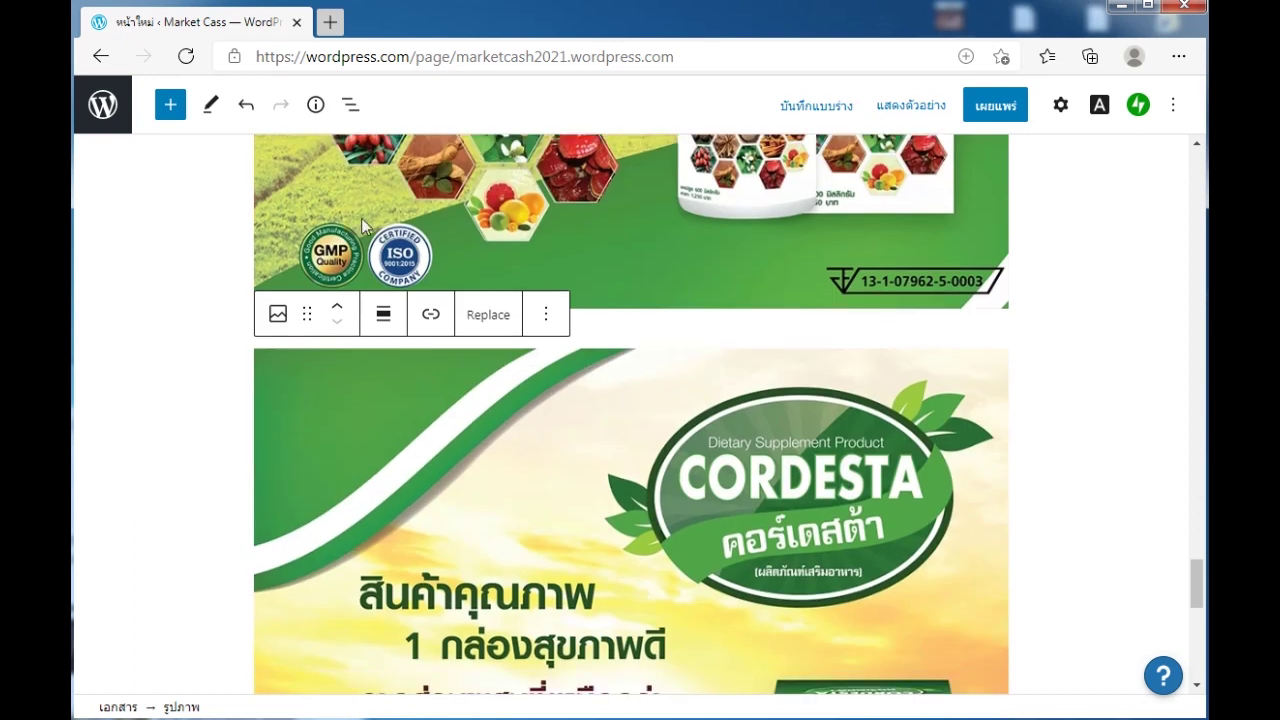
scroll(520, 340, "up", 5)
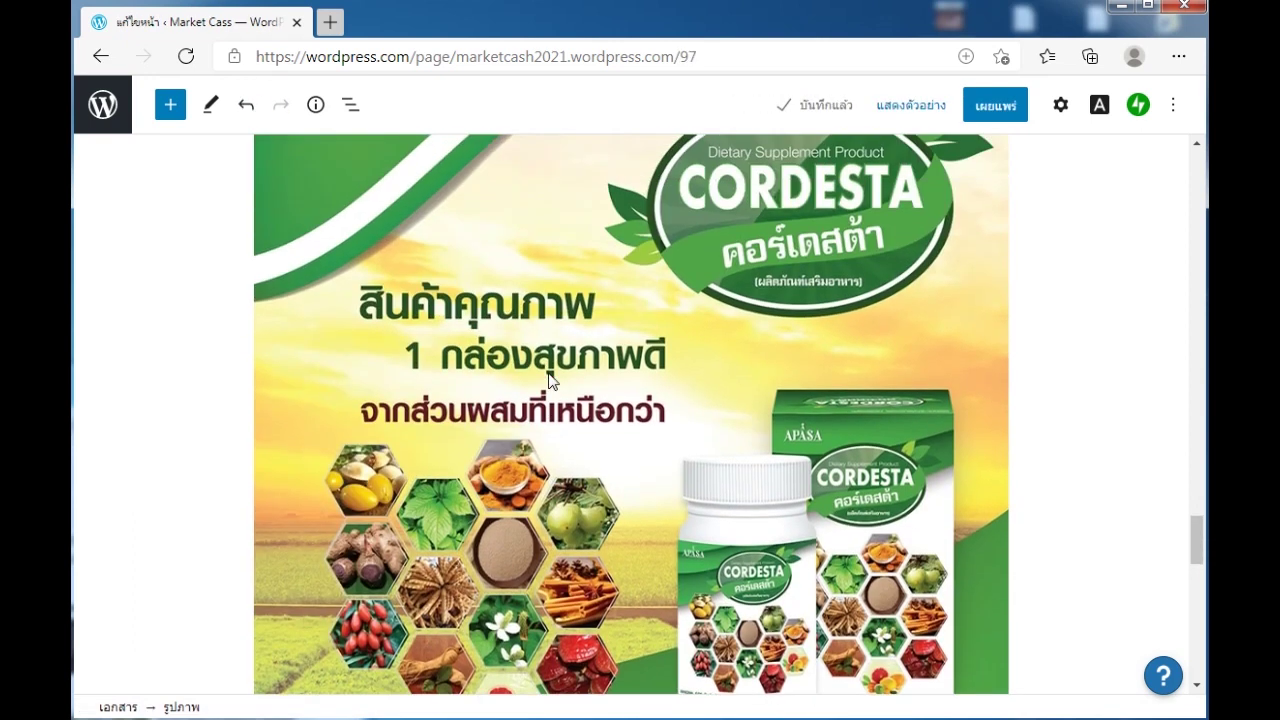
scroll(385, 231, "down", 2)
left_click(246, 105)
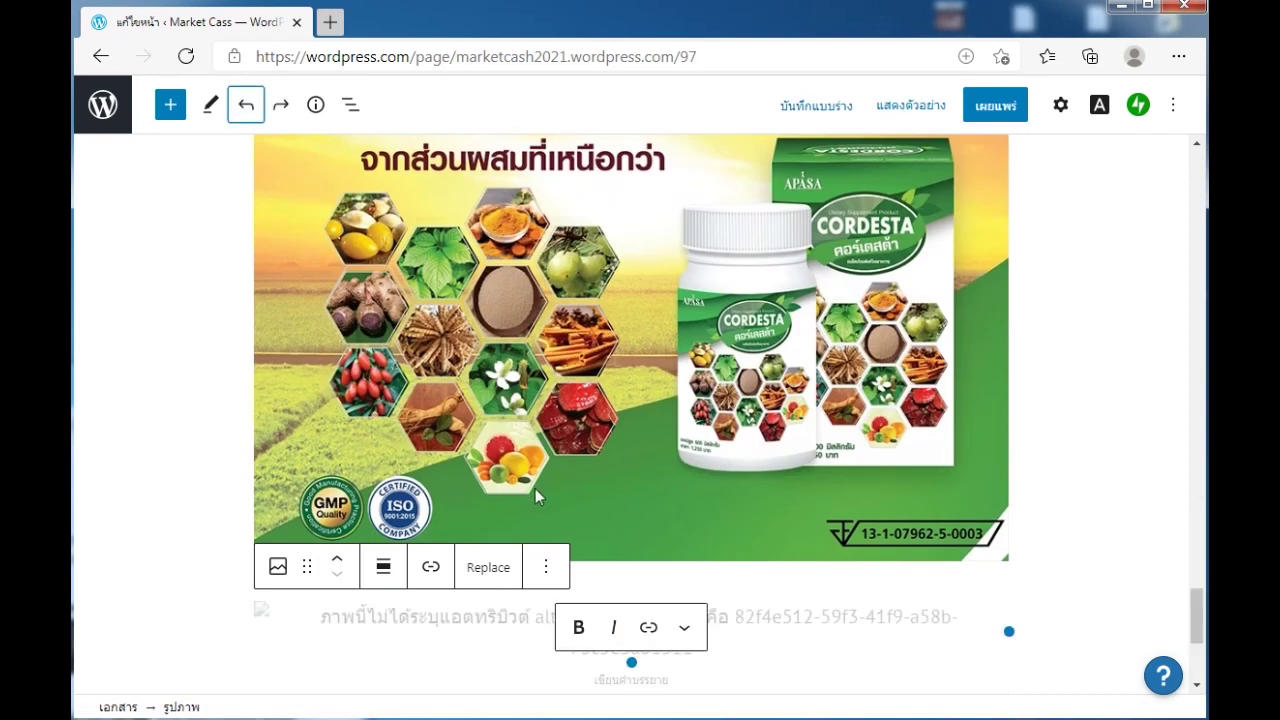
scroll(653, 487, "down", 2)
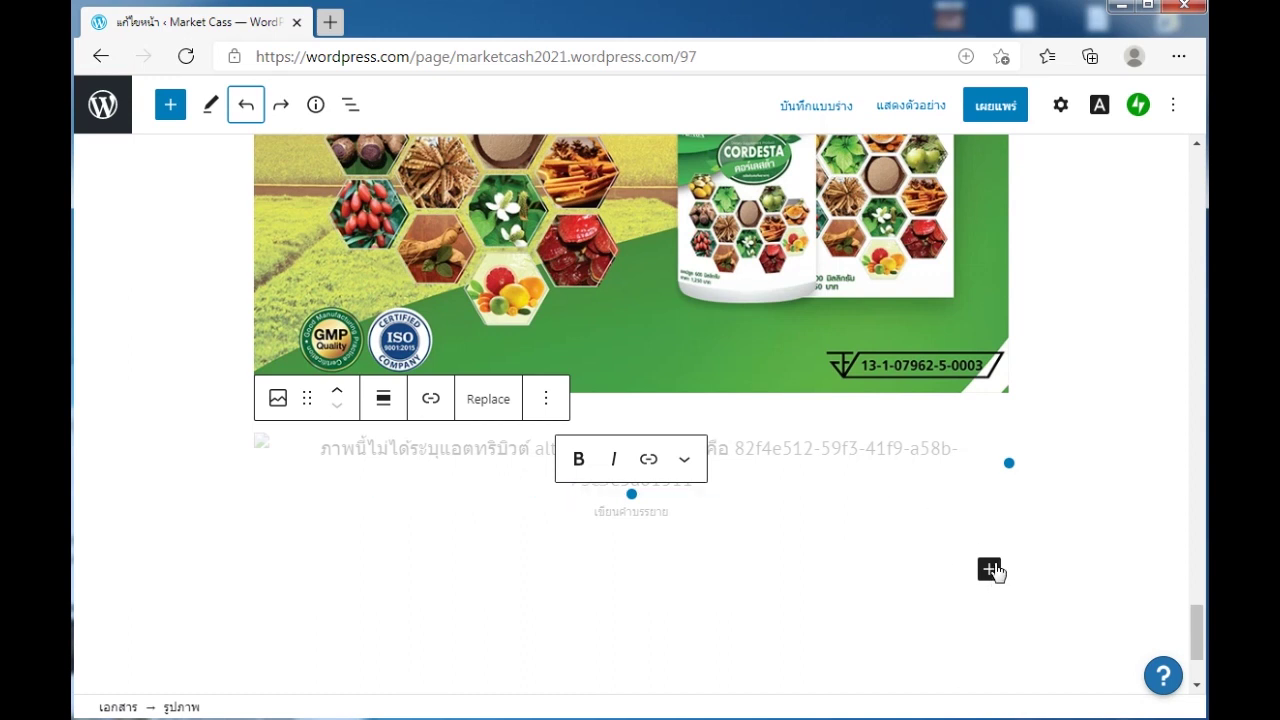
left_click(246, 105)
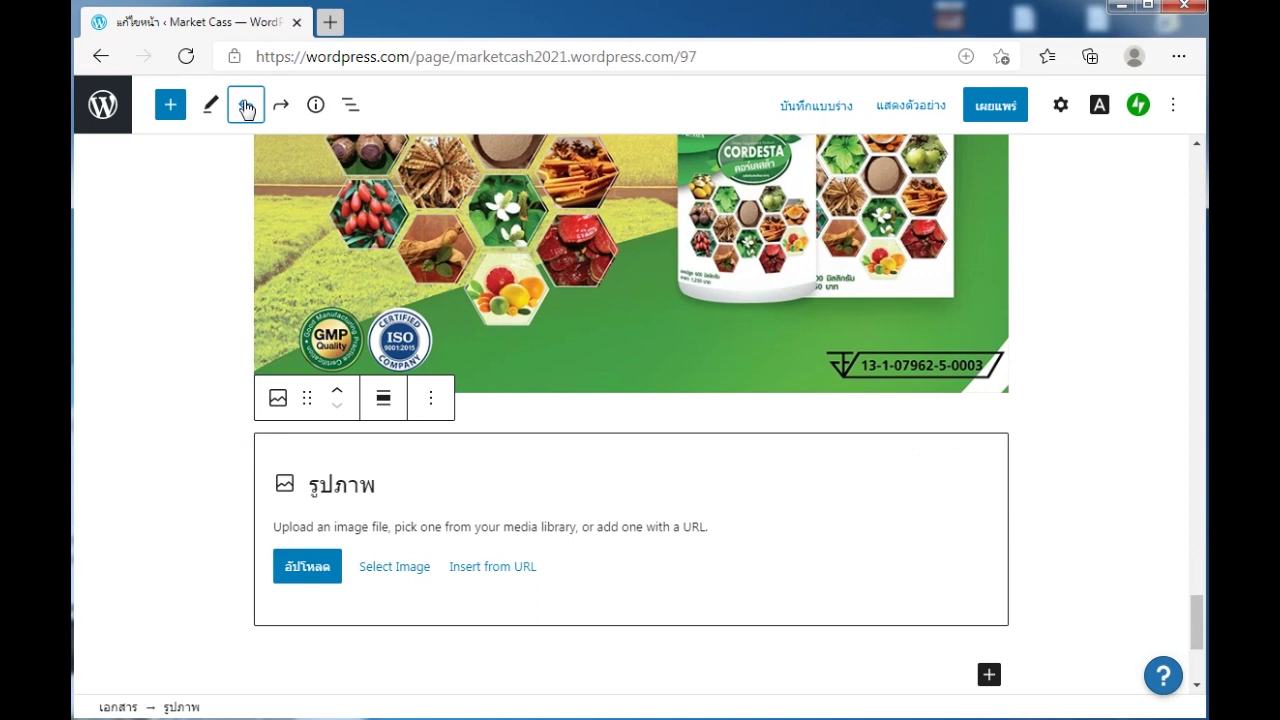
- Upload product image 07 into the empty image block below image 06
left_click(320, 580)
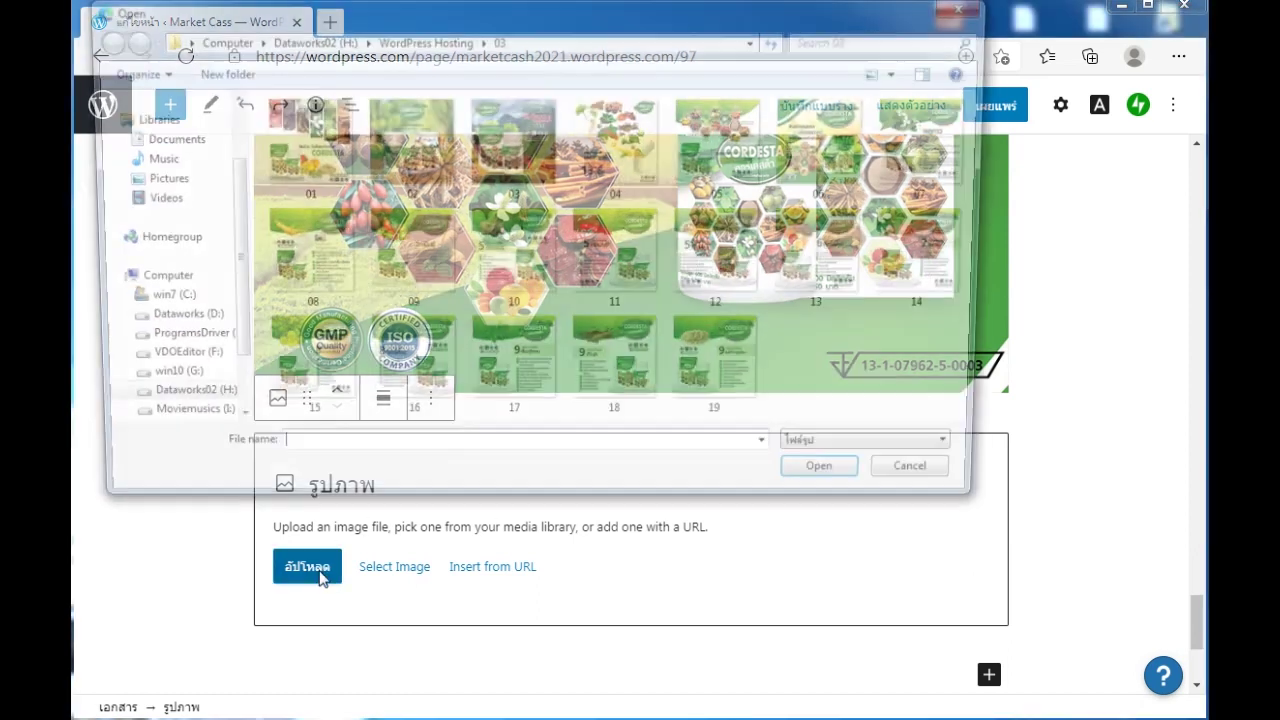
double_click(940, 155)
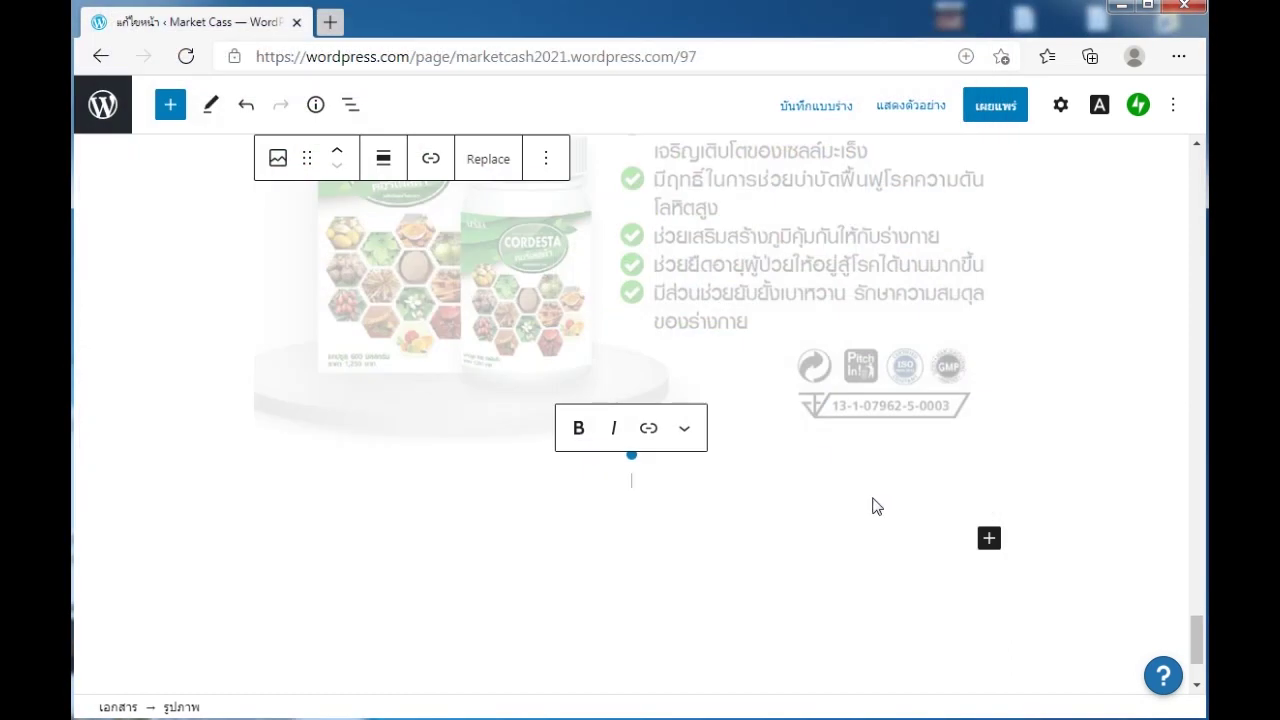
- Add an image block below product image 07 and upload image 08
left_click(989, 540)
left_click(742, 300)
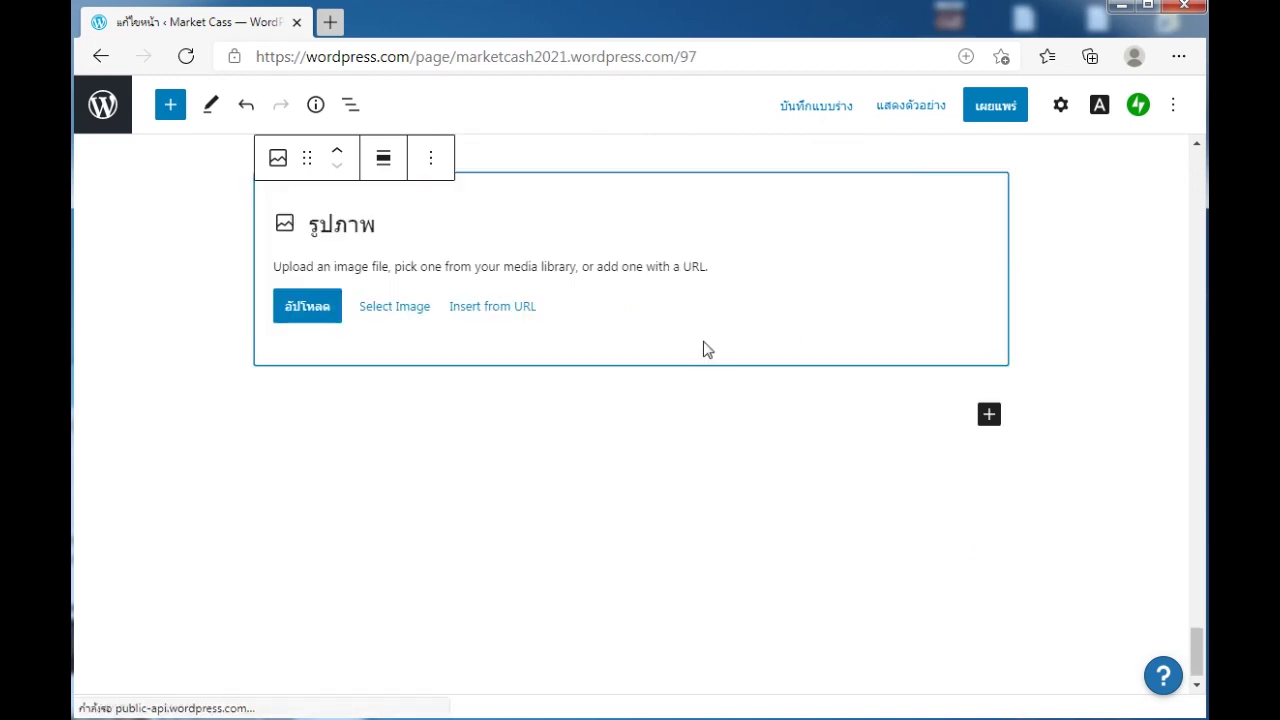
left_click(324, 316)
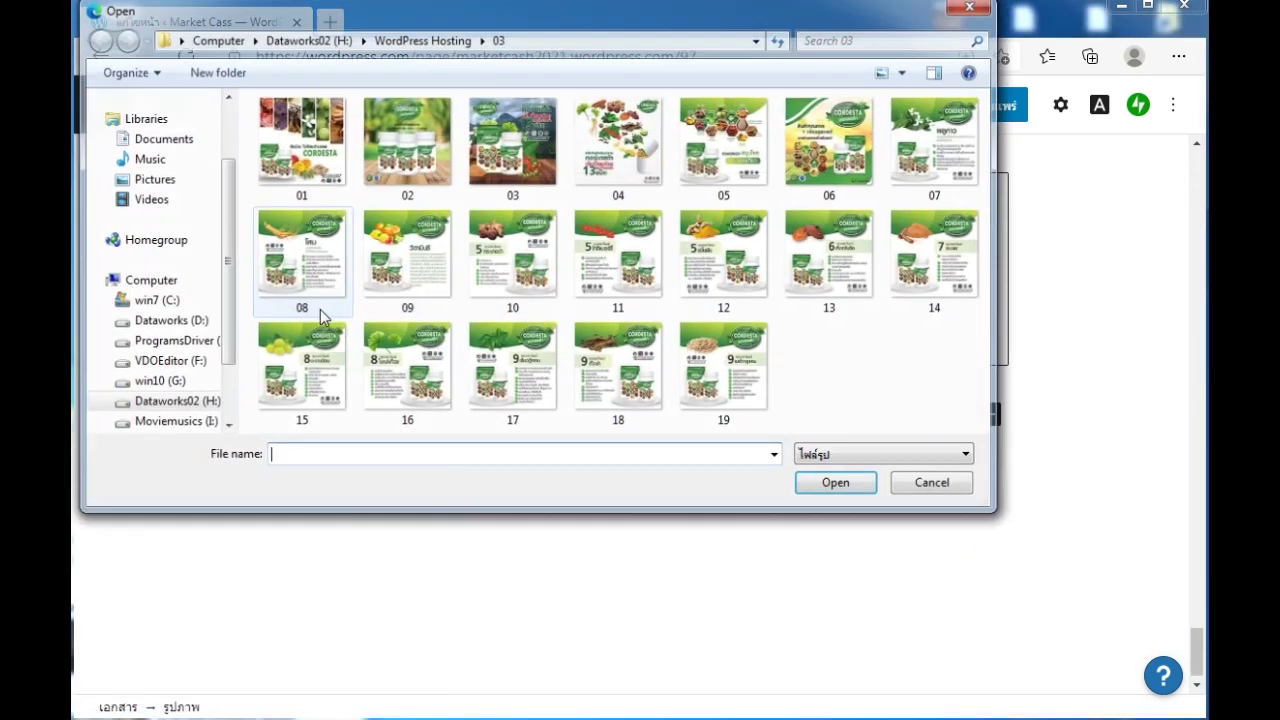
double_click(323, 265)
- Add an image block below product image 08 and upload the vitamin image 09
left_click(989, 392)
left_click(707, 553)
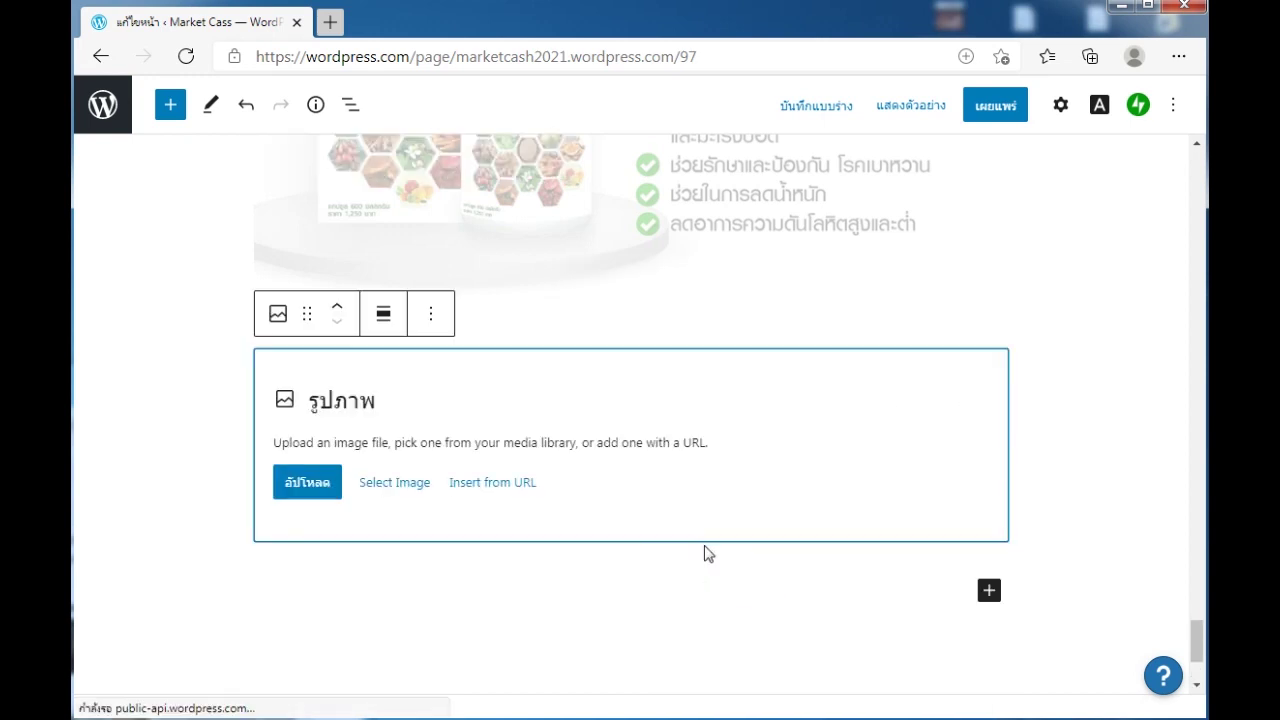
left_click(329, 485)
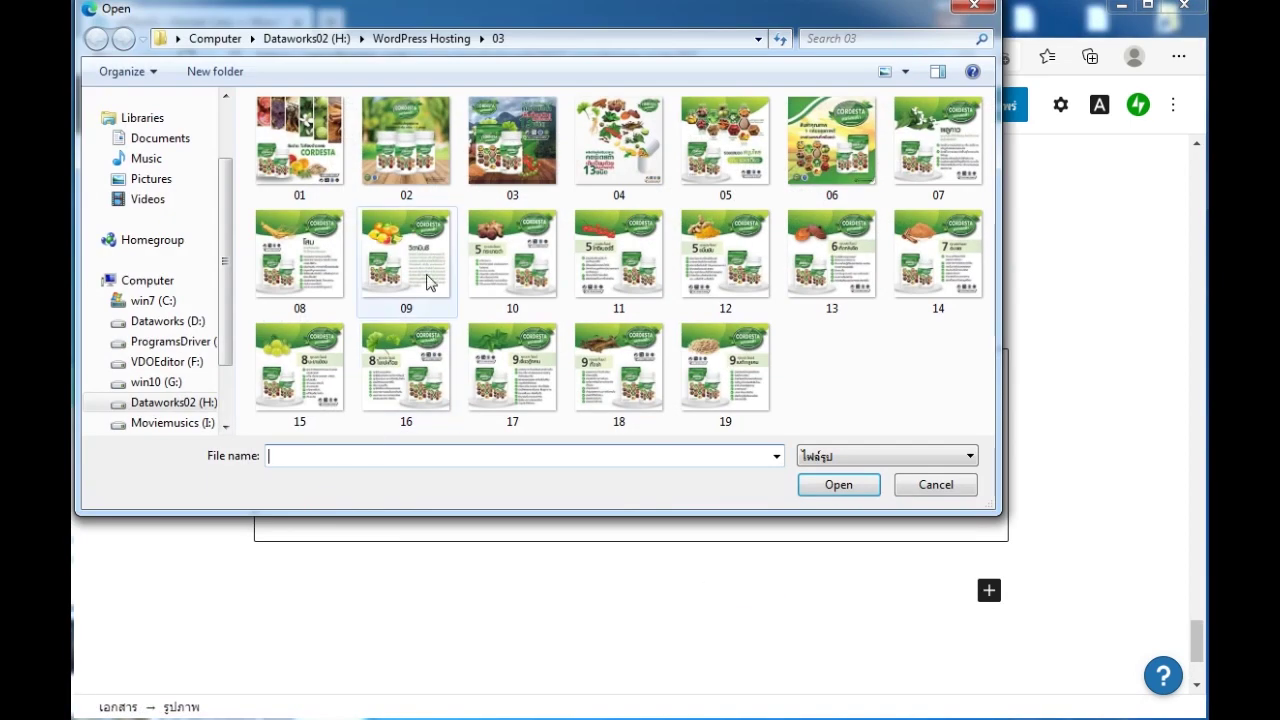
double_click(422, 272)
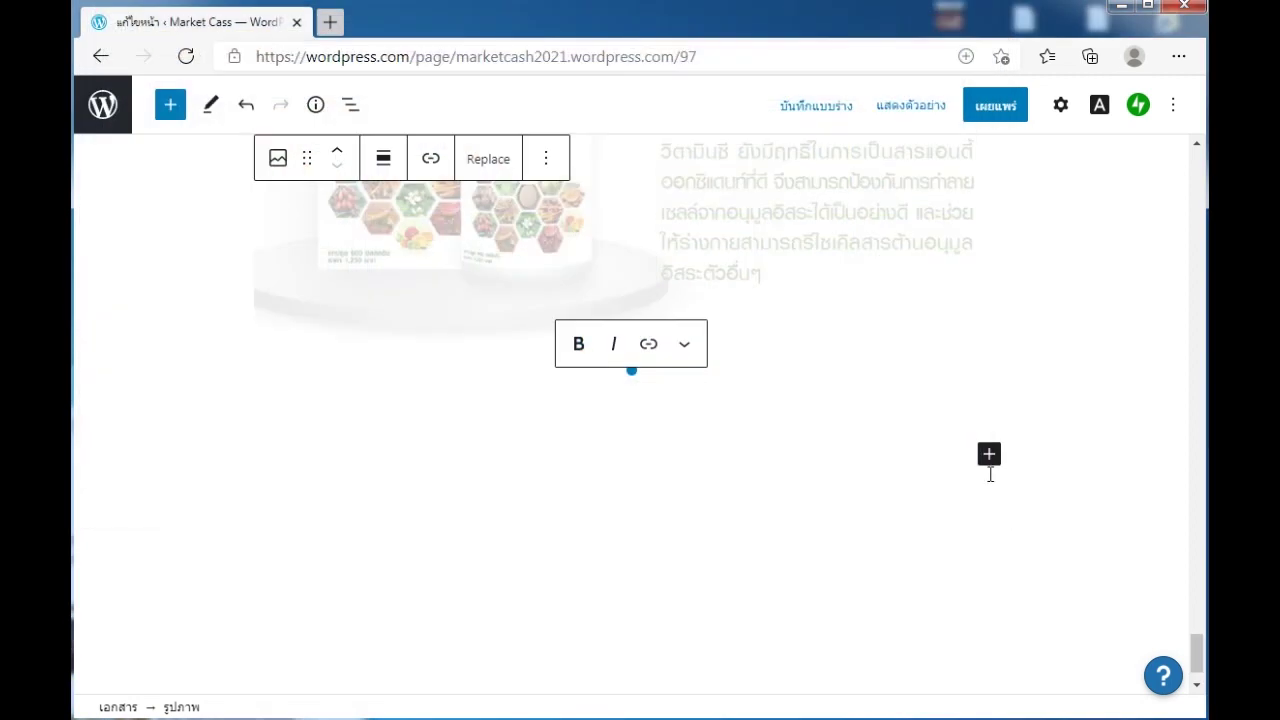
- Add an image block below the vitamin image 09 and upload image 10
left_click(989, 456)
left_click(748, 226)
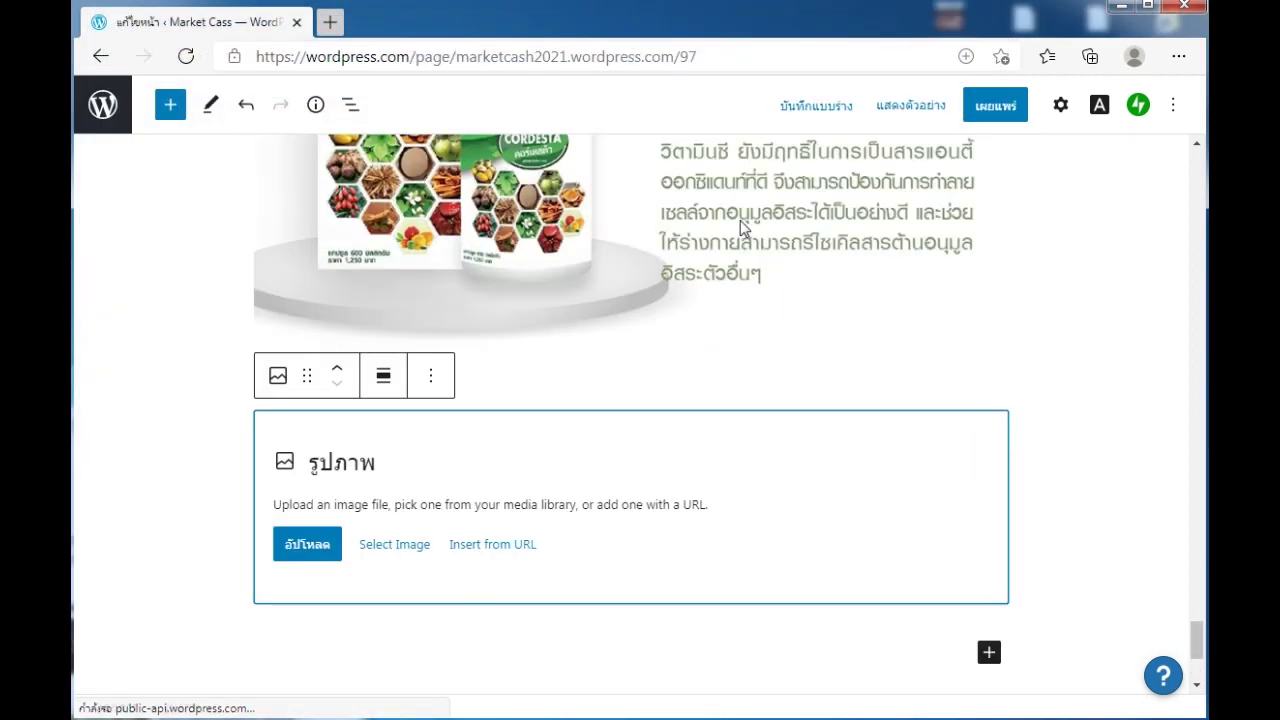
left_click(308, 544)
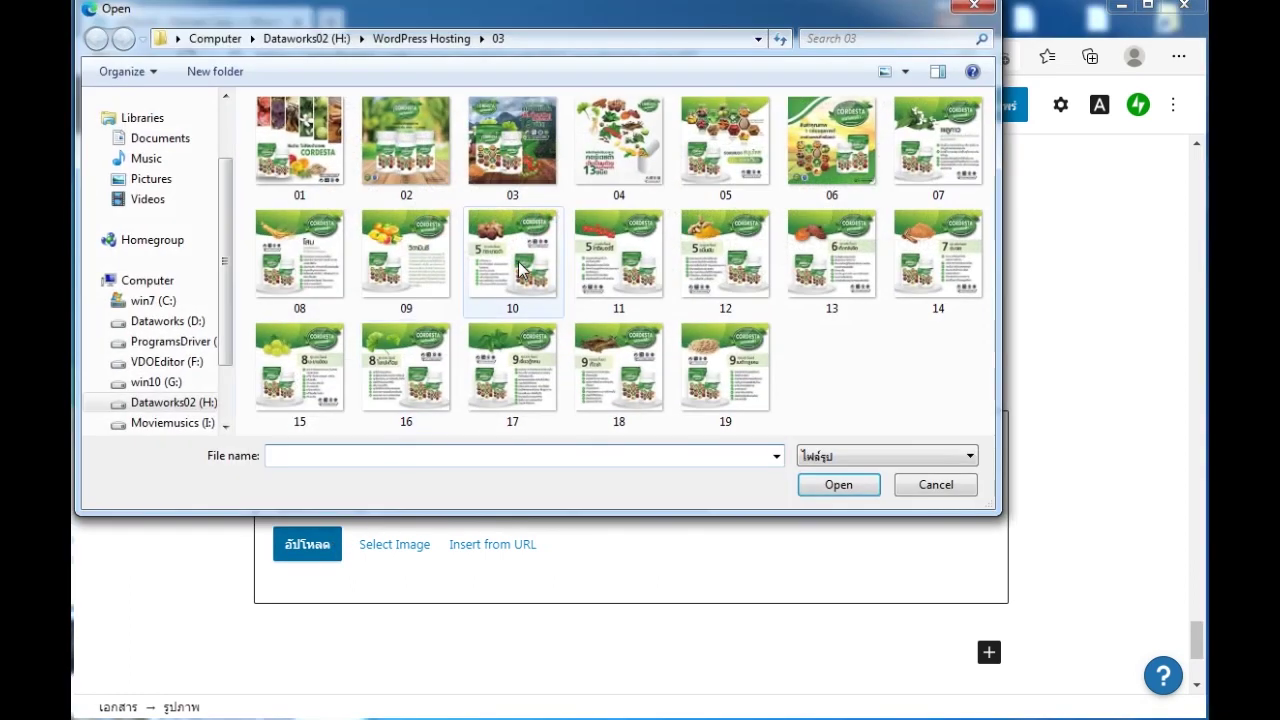
left_click(520, 265)
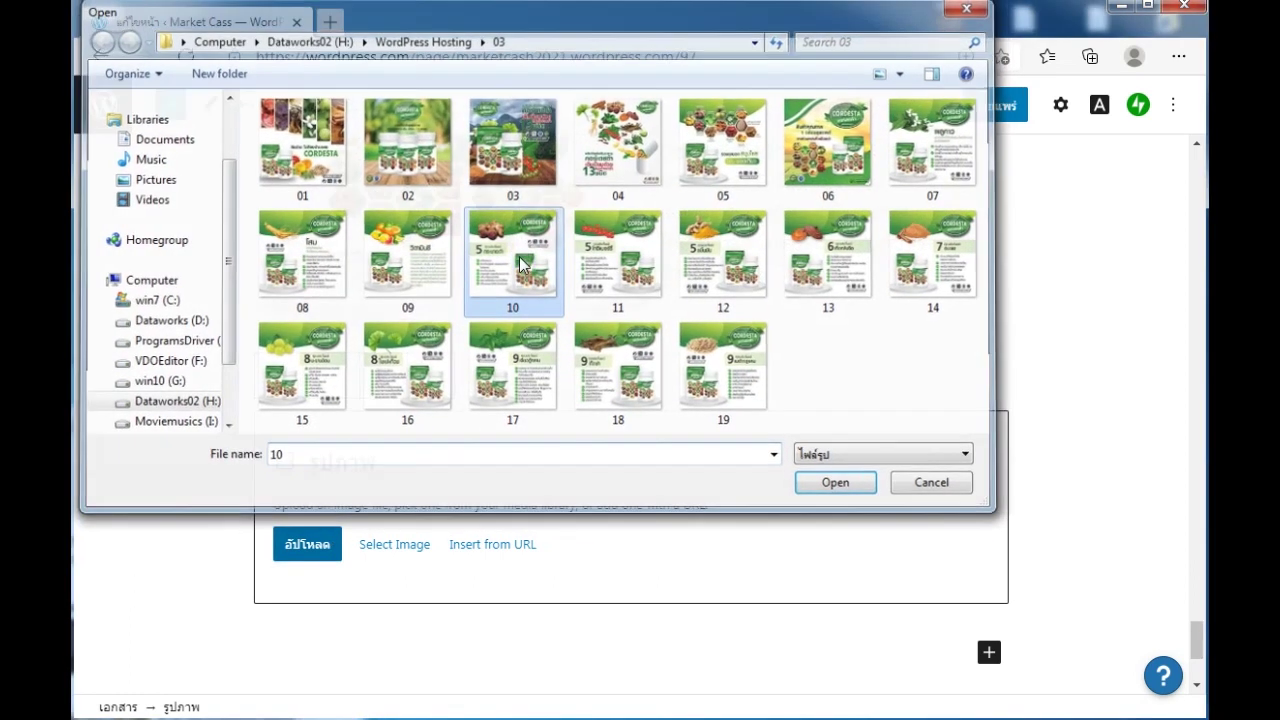
double_click(520, 265)
- Add an image block below product image 10 and upload image 11
left_click(986, 520)
left_click(751, 323)
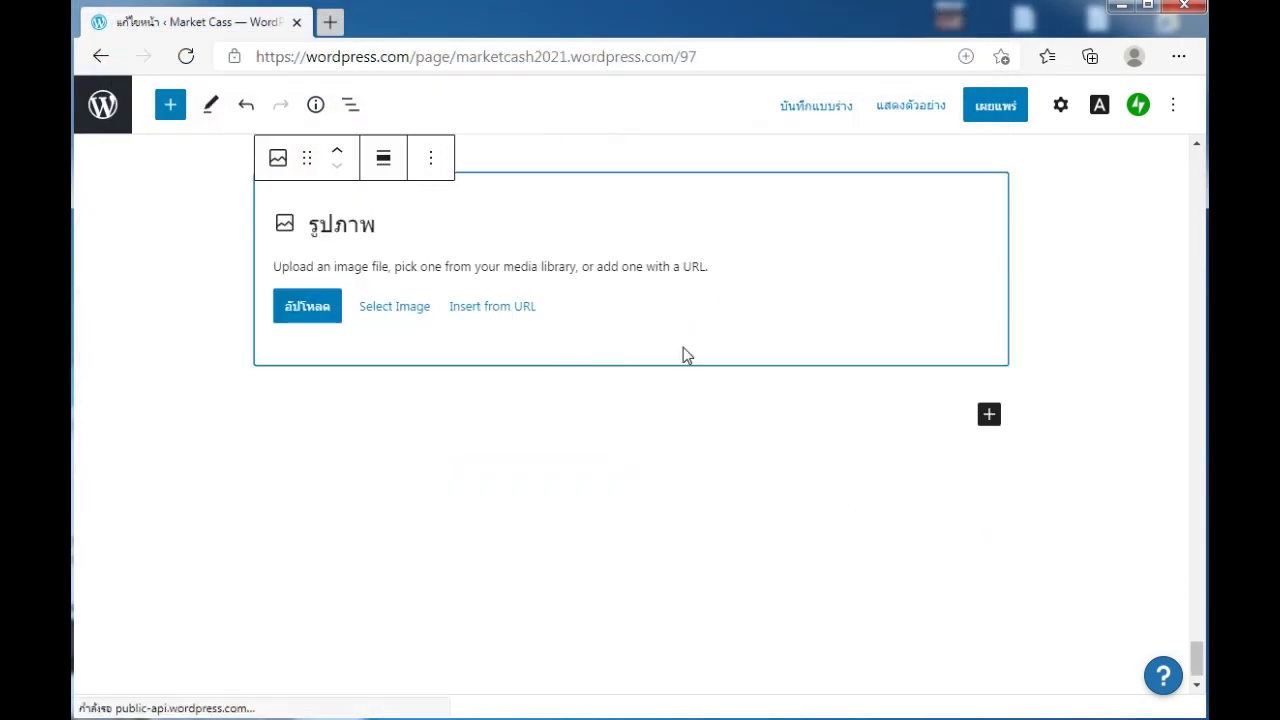
left_click(310, 308)
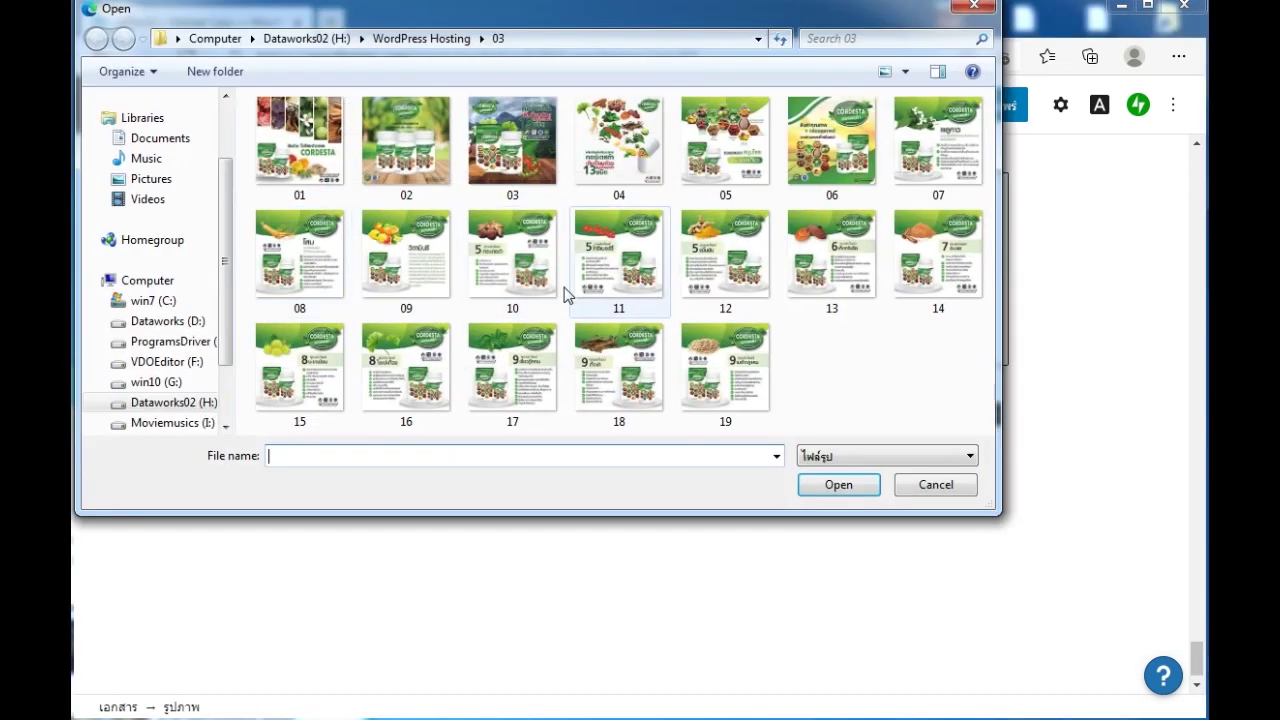
left_click(638, 264)
double_click(638, 264)
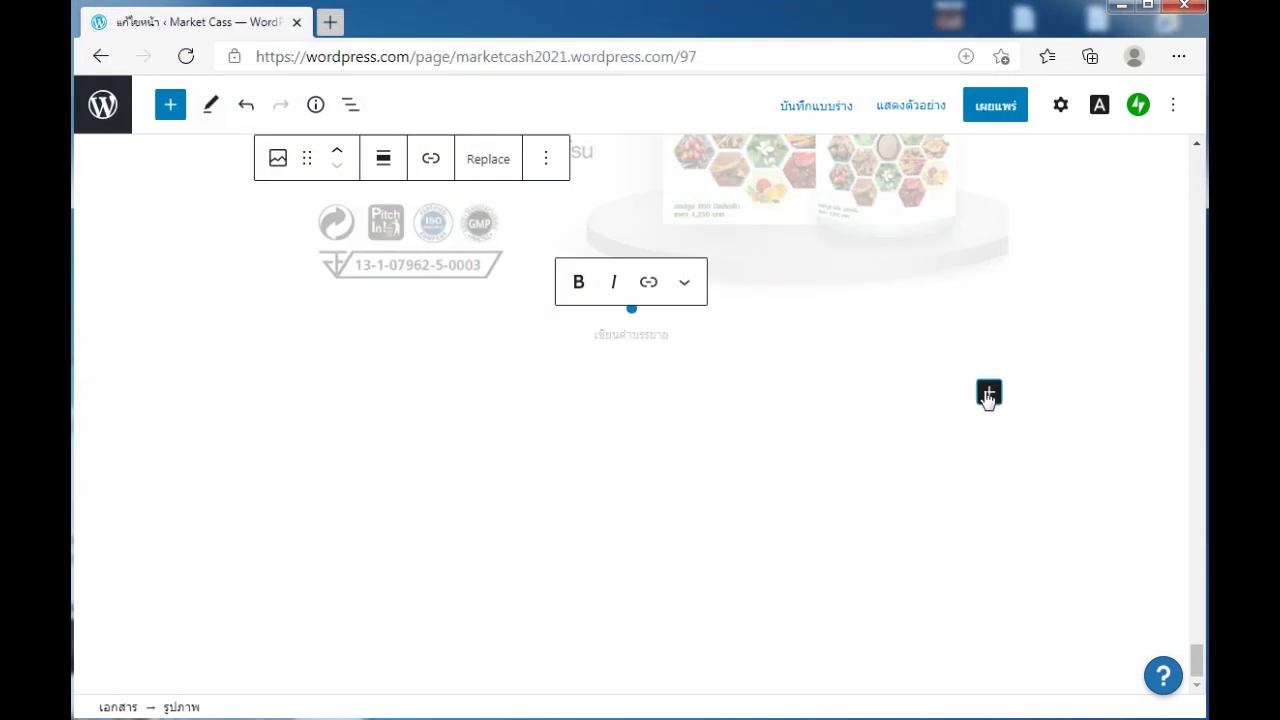
- Add an image block below product image 11 and upload image 12
left_click(988, 394)
left_click(310, 484)
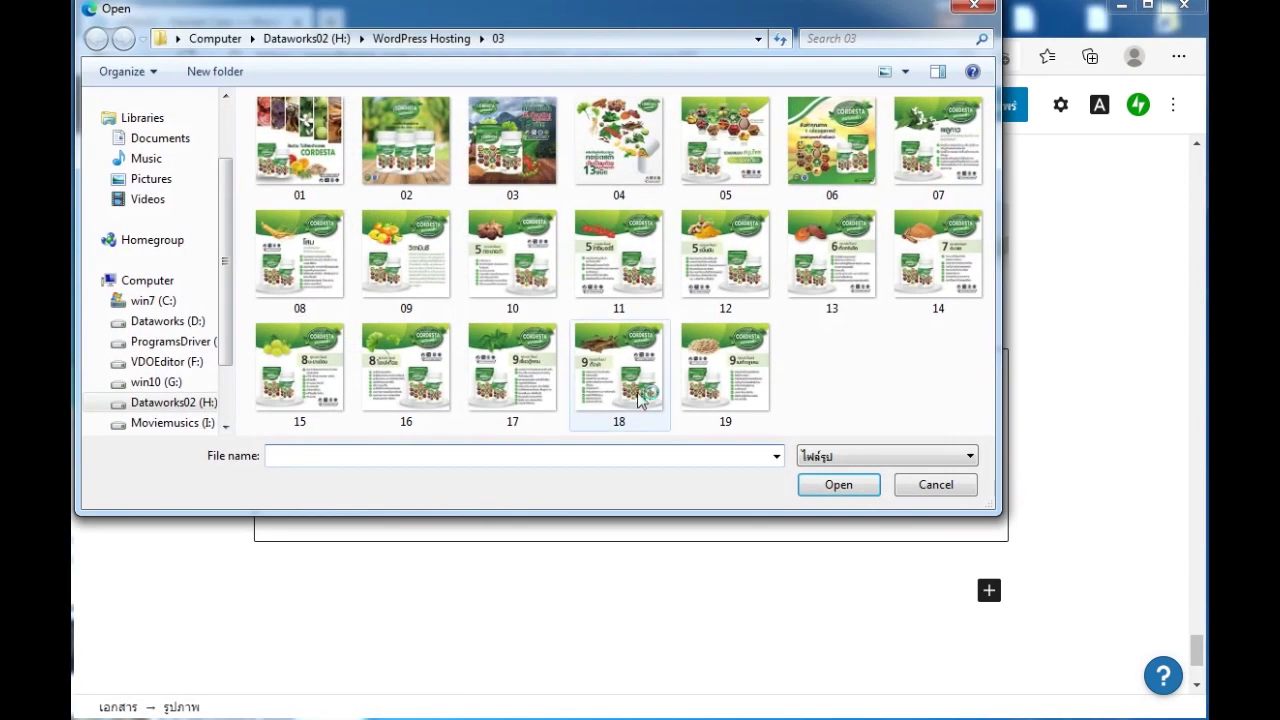
left_click(740, 290)
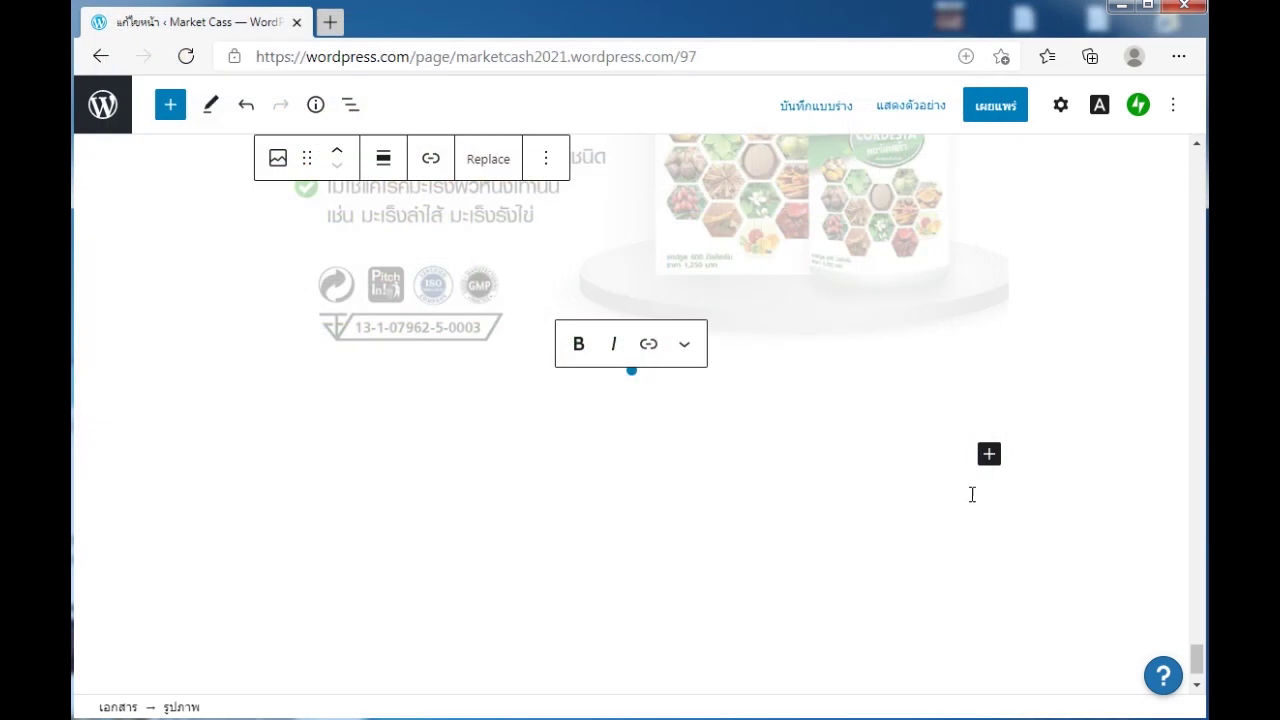
- Add an image block below product image 12 and upload image 13
left_click(989, 455)
left_click(738, 222)
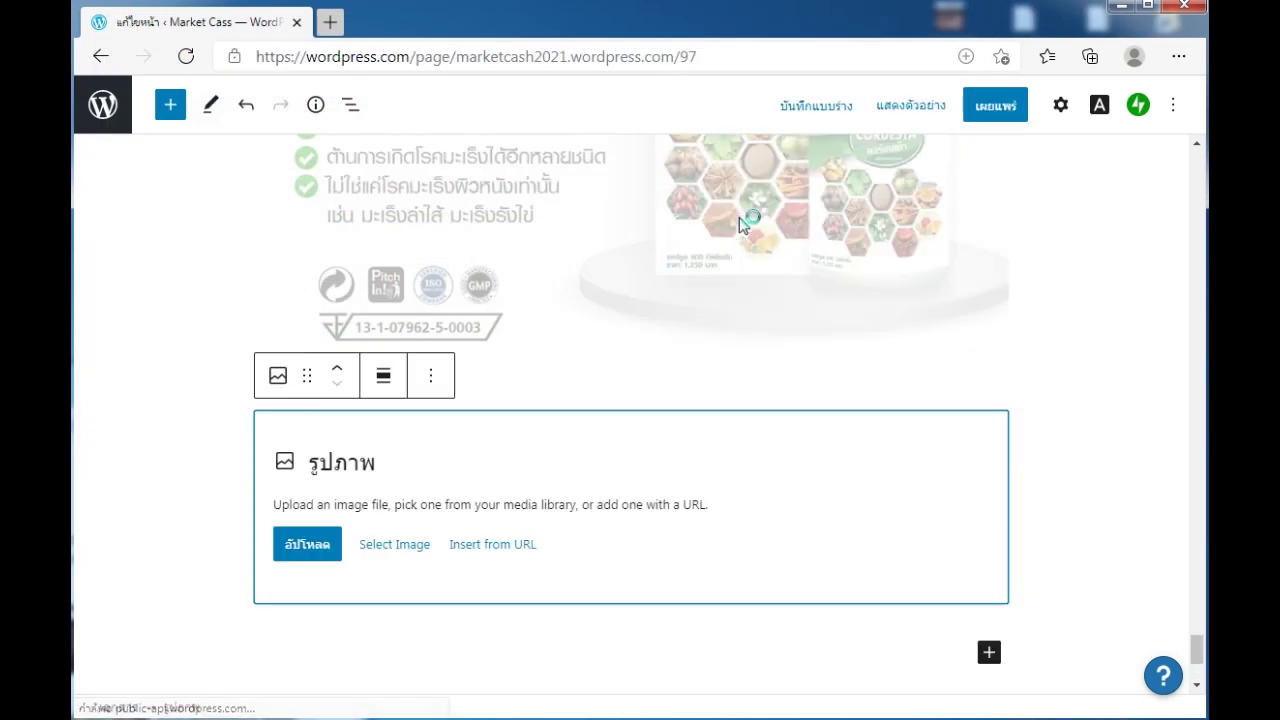
left_click(297, 552)
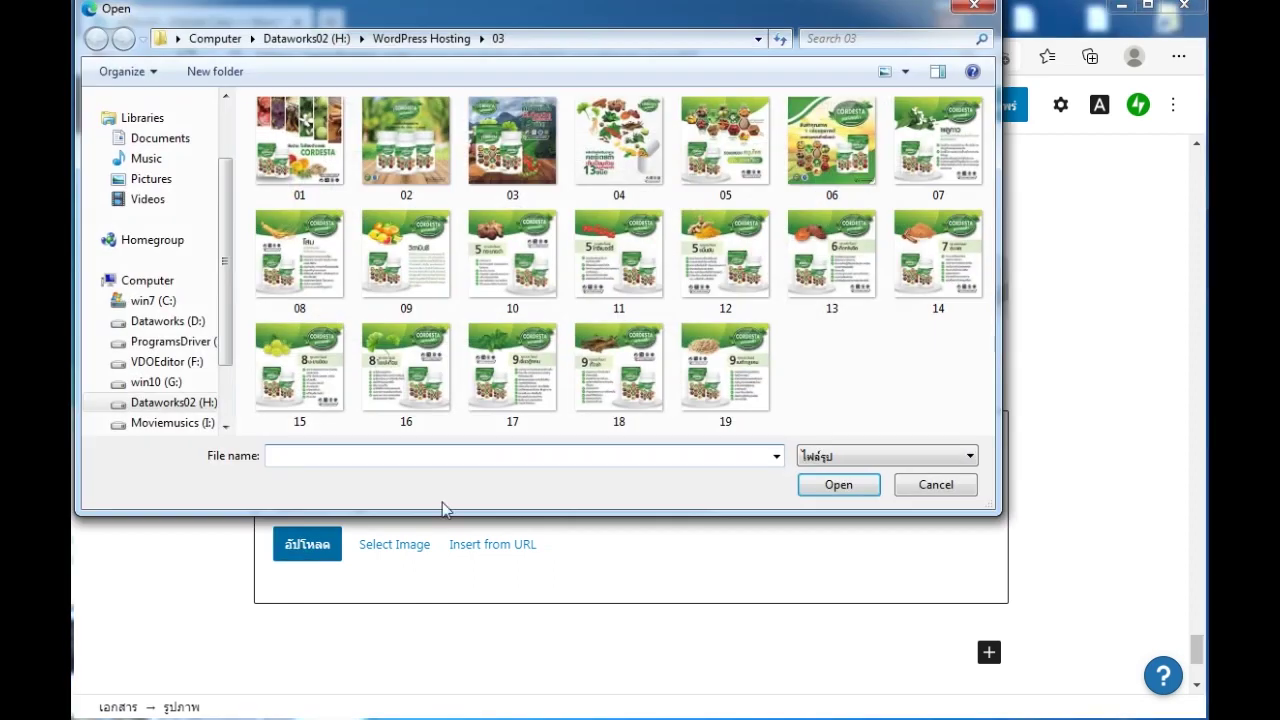
left_click(832, 264)
double_click(832, 264)
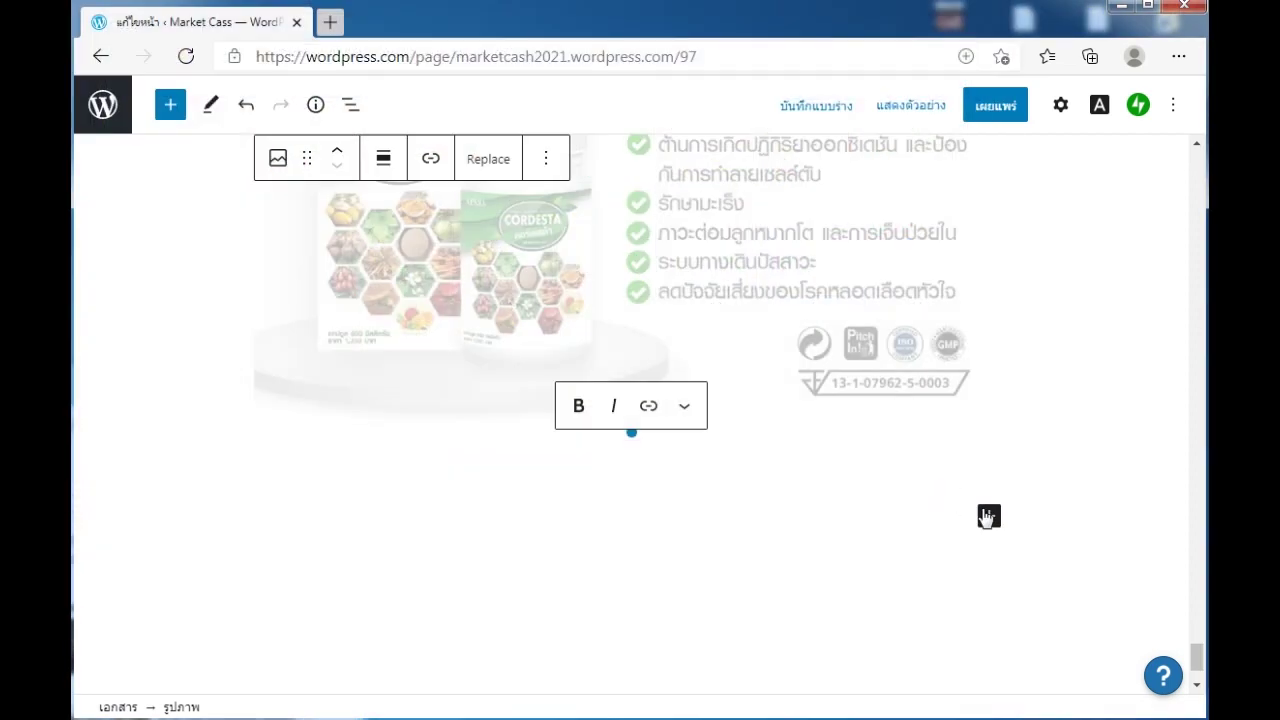
- Add an image block below product image 13 and upload image 14
left_click(989, 515)
left_click(745, 295)
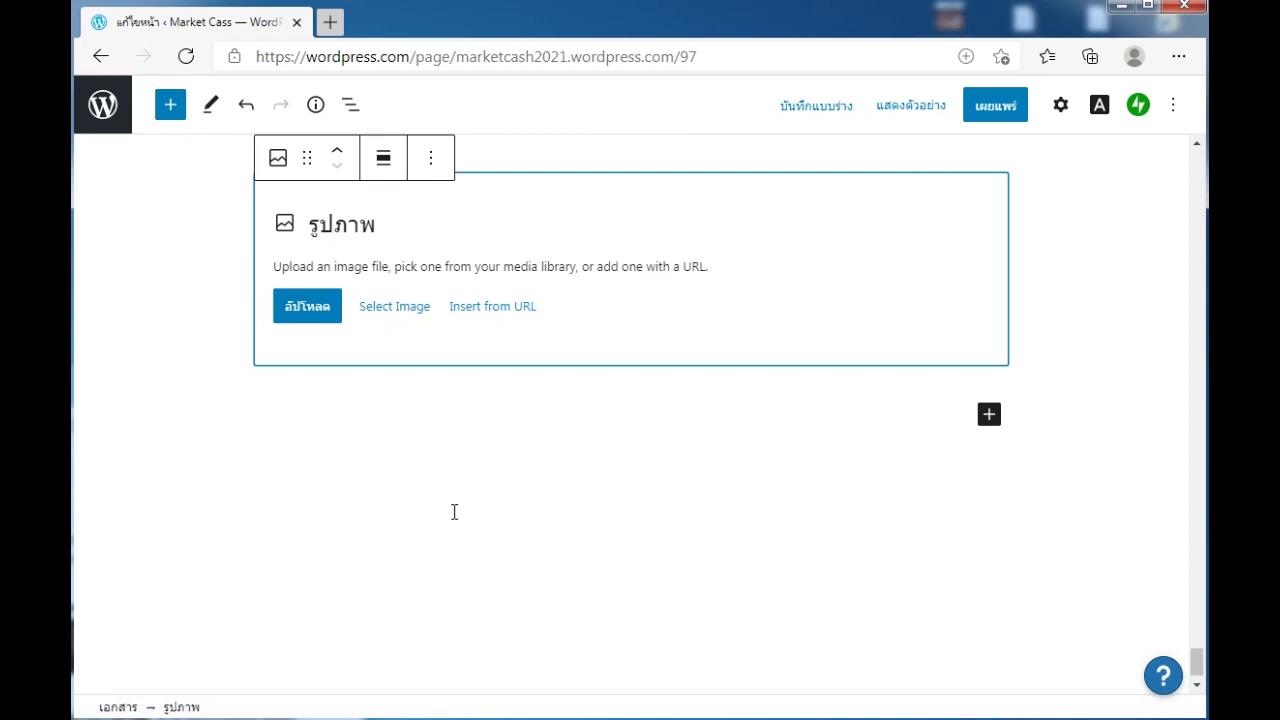
left_click(319, 316)
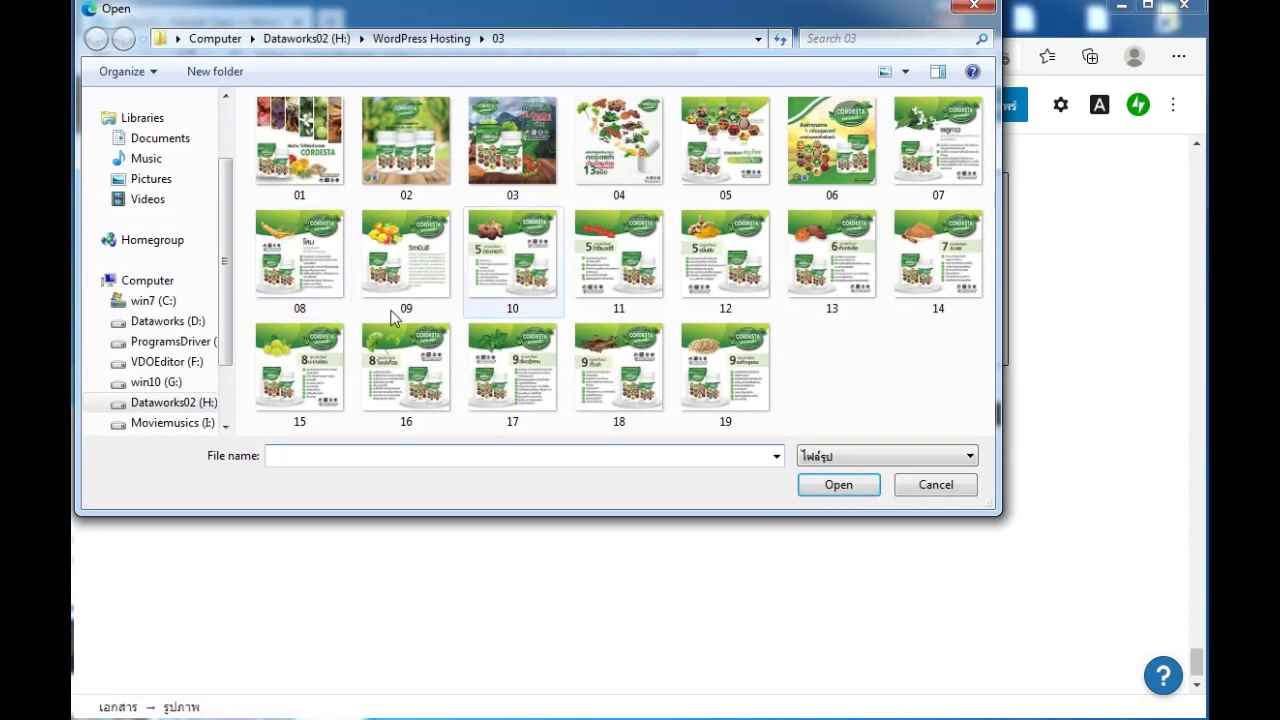
left_click(943, 262)
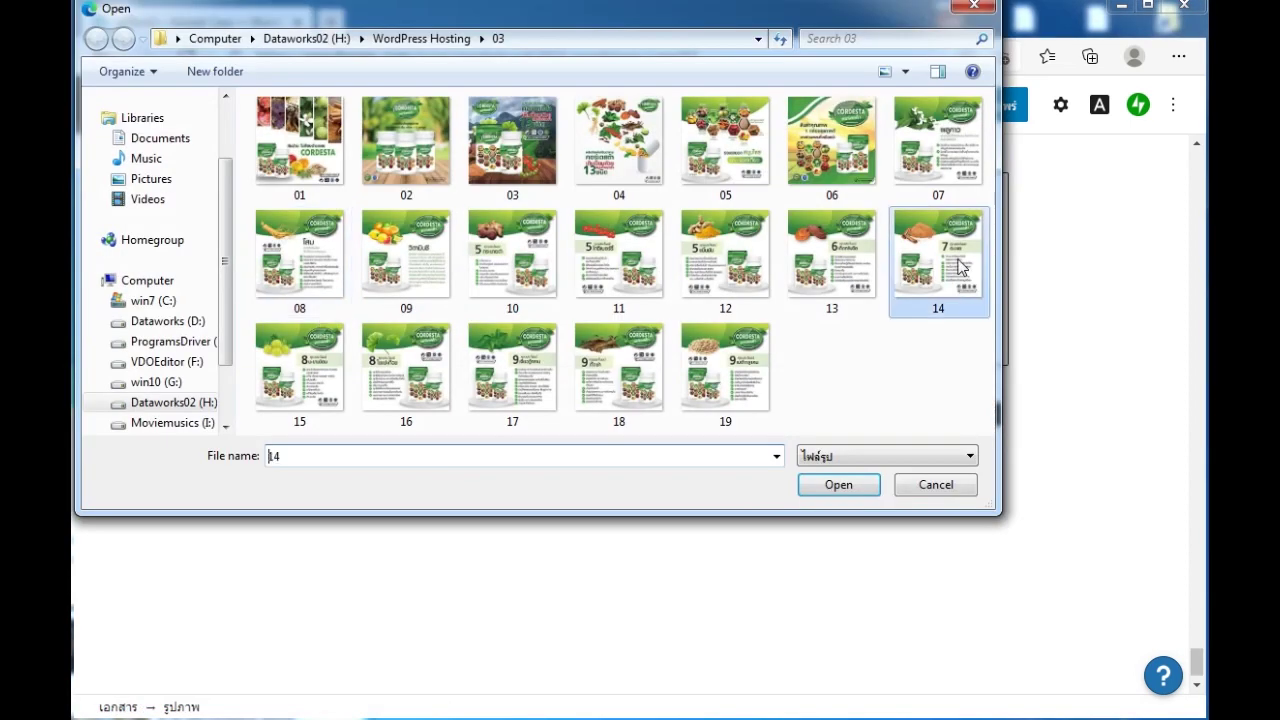
double_click(943, 262)
- Add an image block below product image 14 and upload image 15
left_click(989, 392)
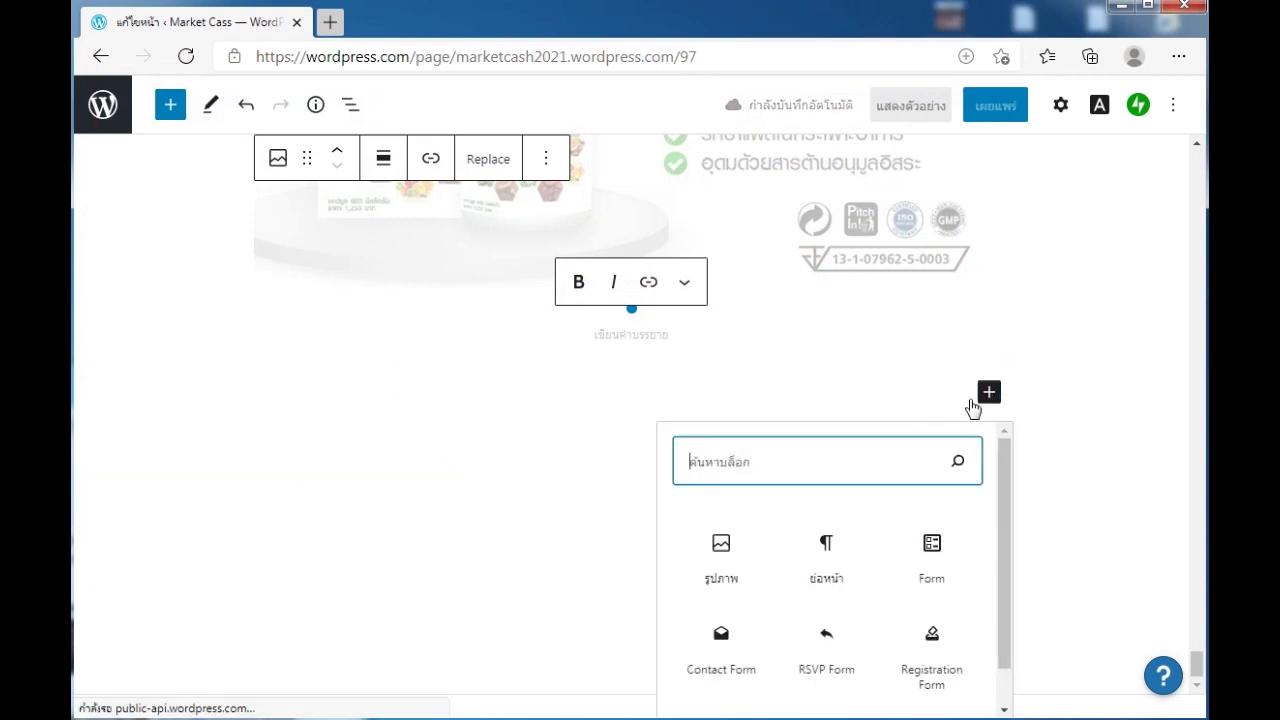
left_click(741, 552)
left_click(307, 484)
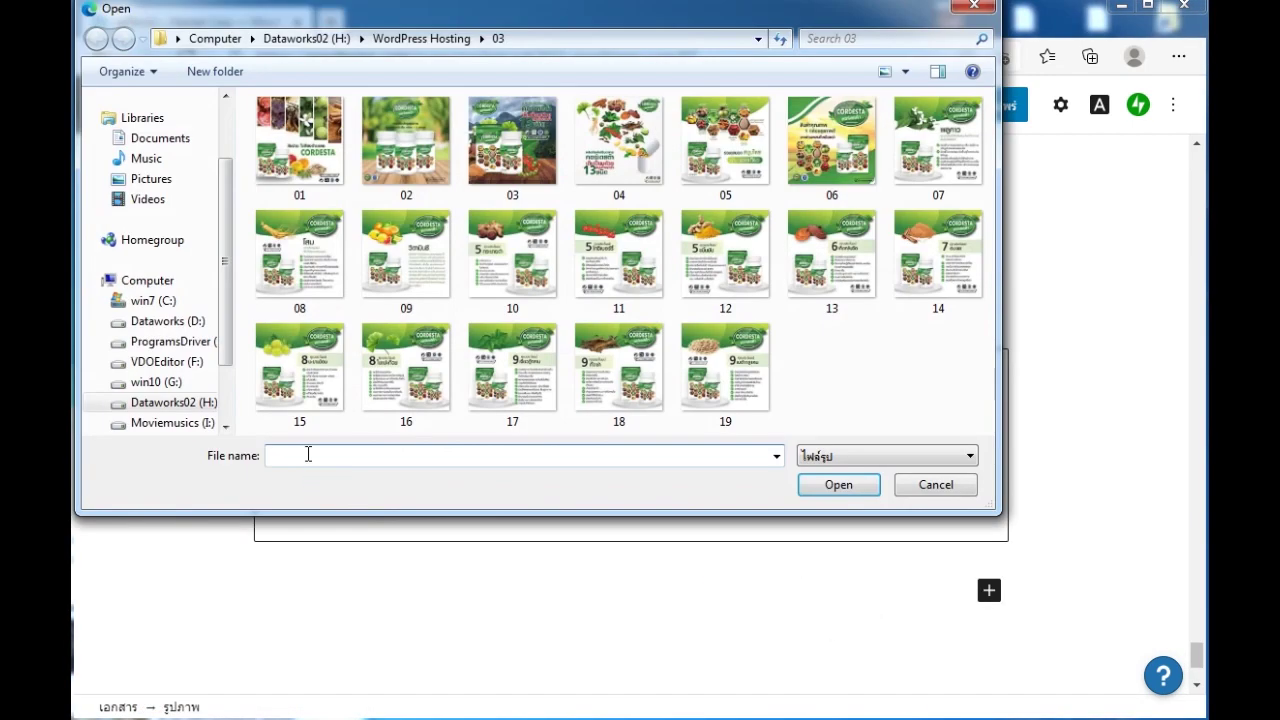
left_click(308, 382)
double_click(308, 382)
- Add an image block below product image 15 and upload image 16
left_click(990, 454)
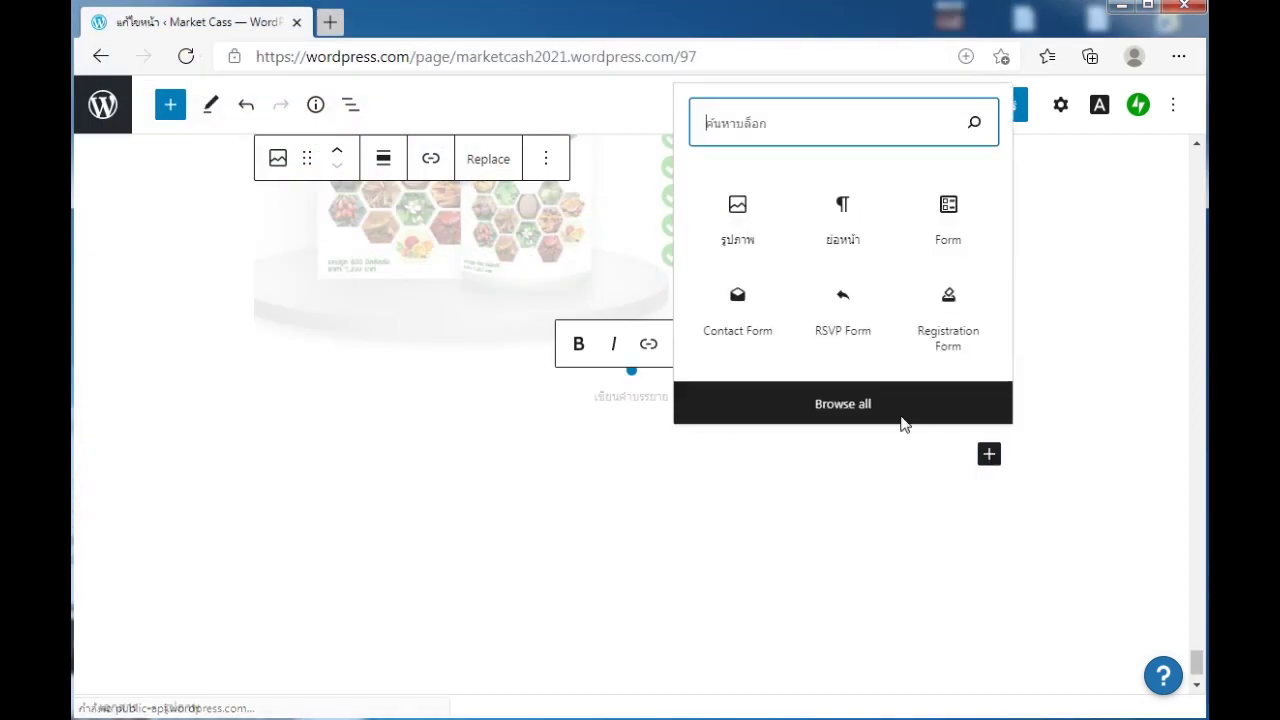
left_click(740, 246)
left_click(329, 552)
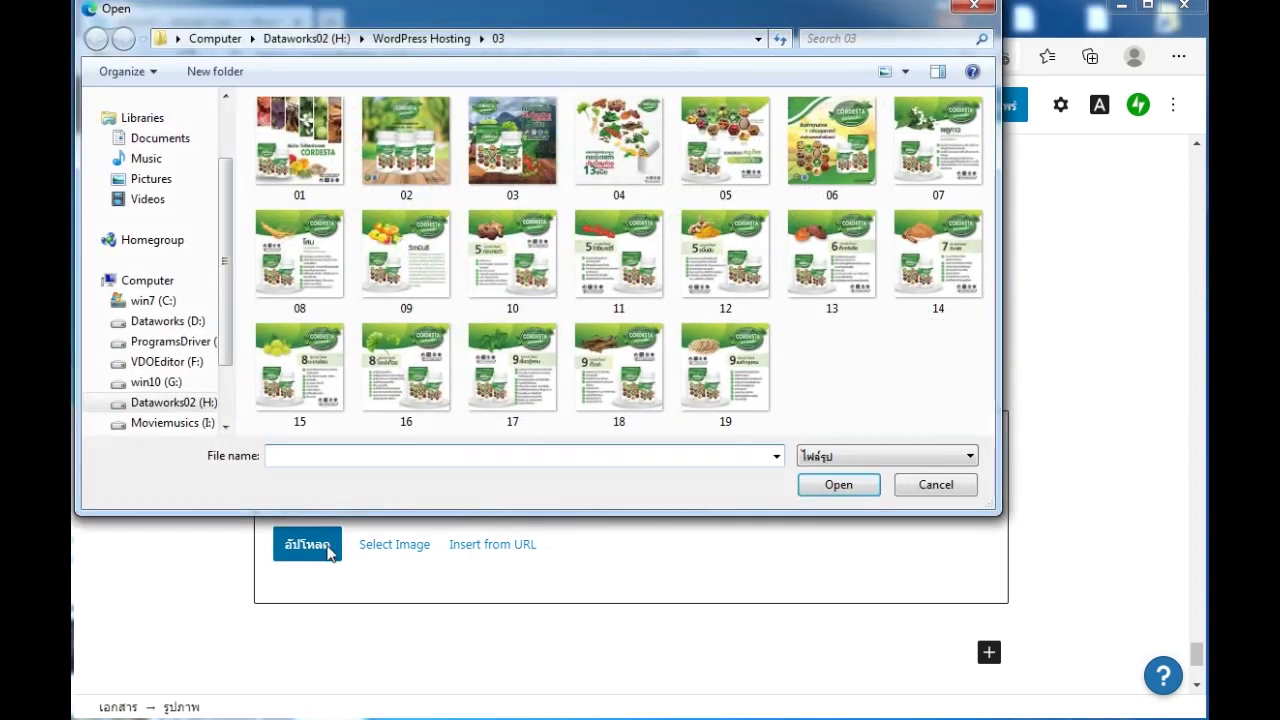
left_click(420, 385)
double_click(420, 385)
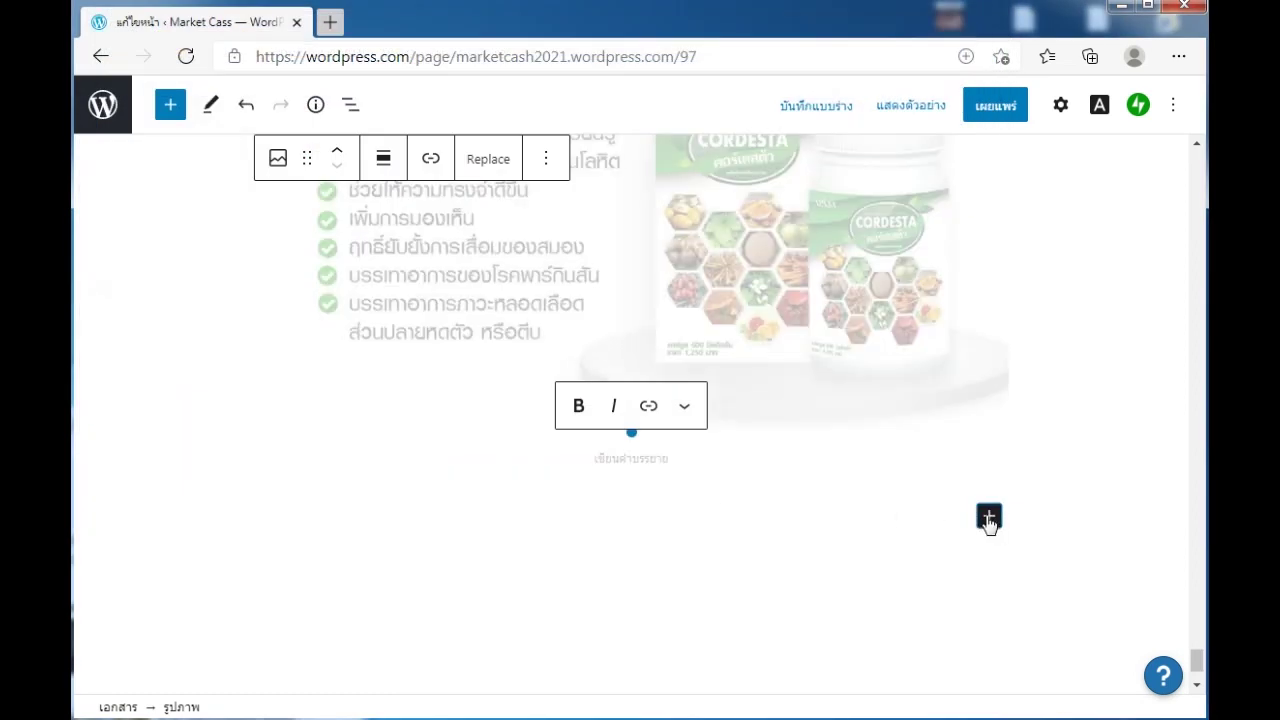
- Add an image block below product image 16 and upload image 17
left_click(989, 516)
left_click(735, 293)
left_click(313, 307)
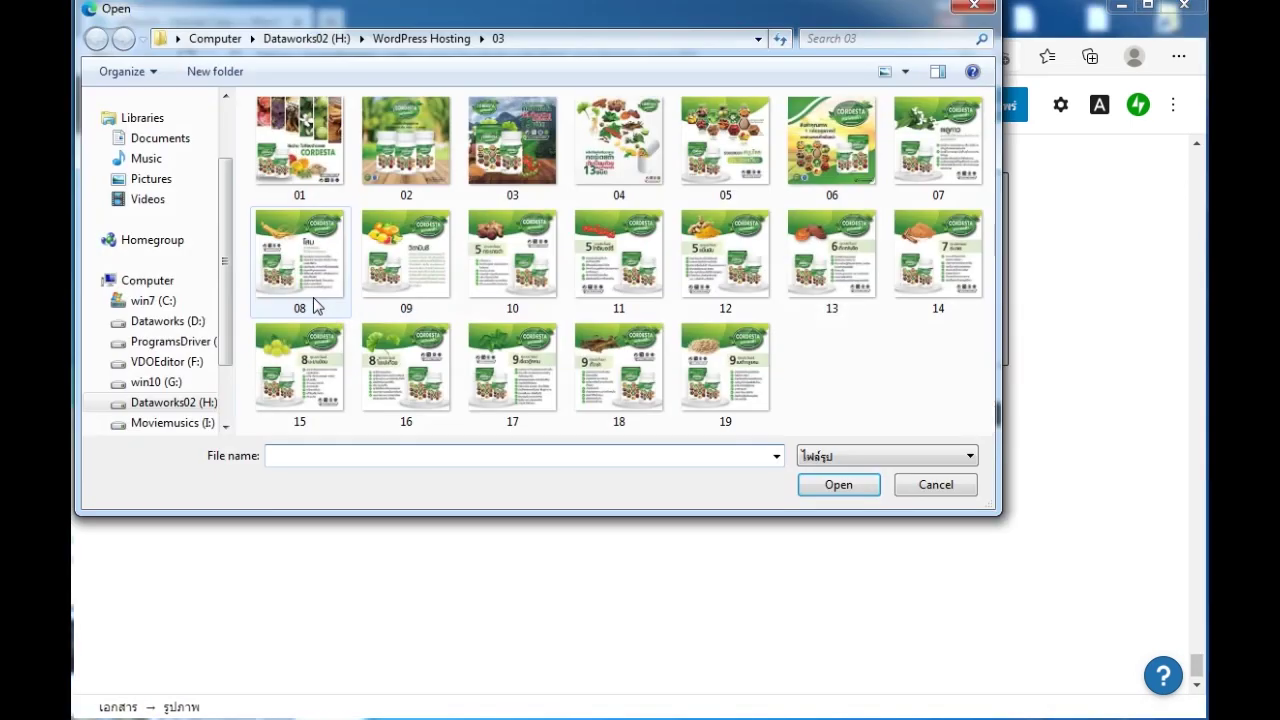
left_click(514, 372)
double_click(514, 372)
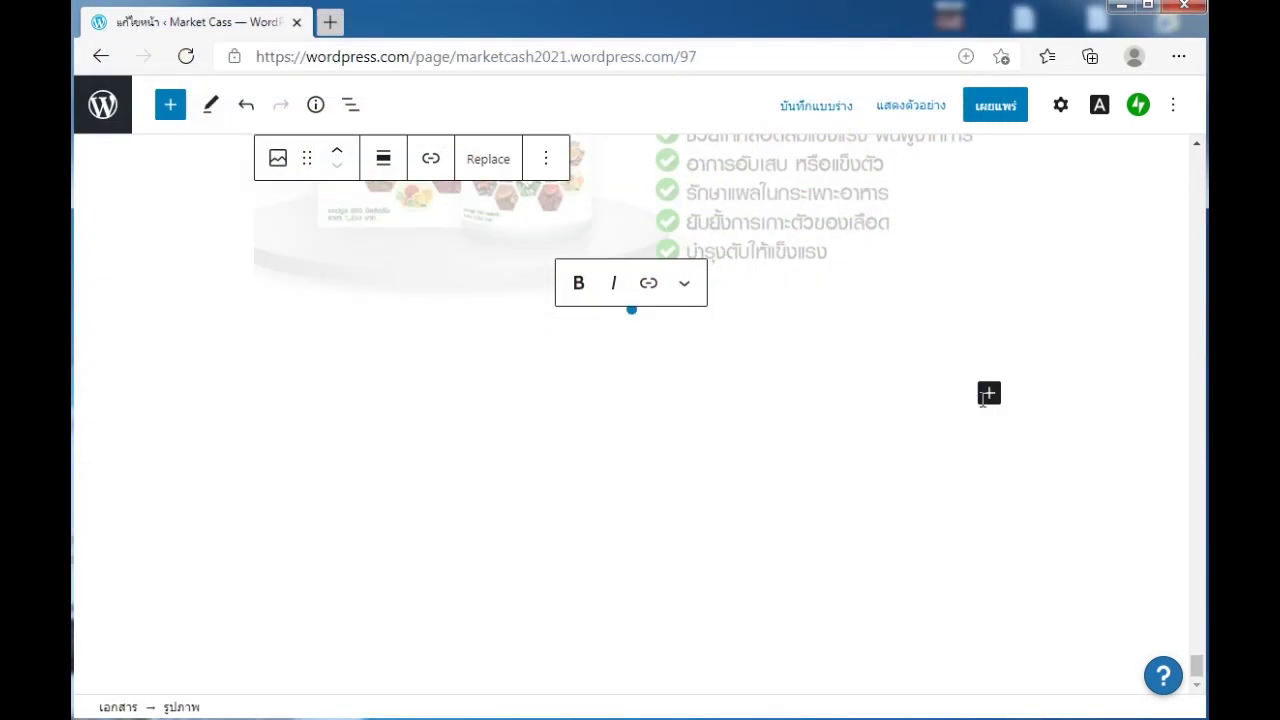
- Add an image block below product image 17 and upload image 18
left_click(989, 394)
left_click(720, 538)
left_click(320, 486)
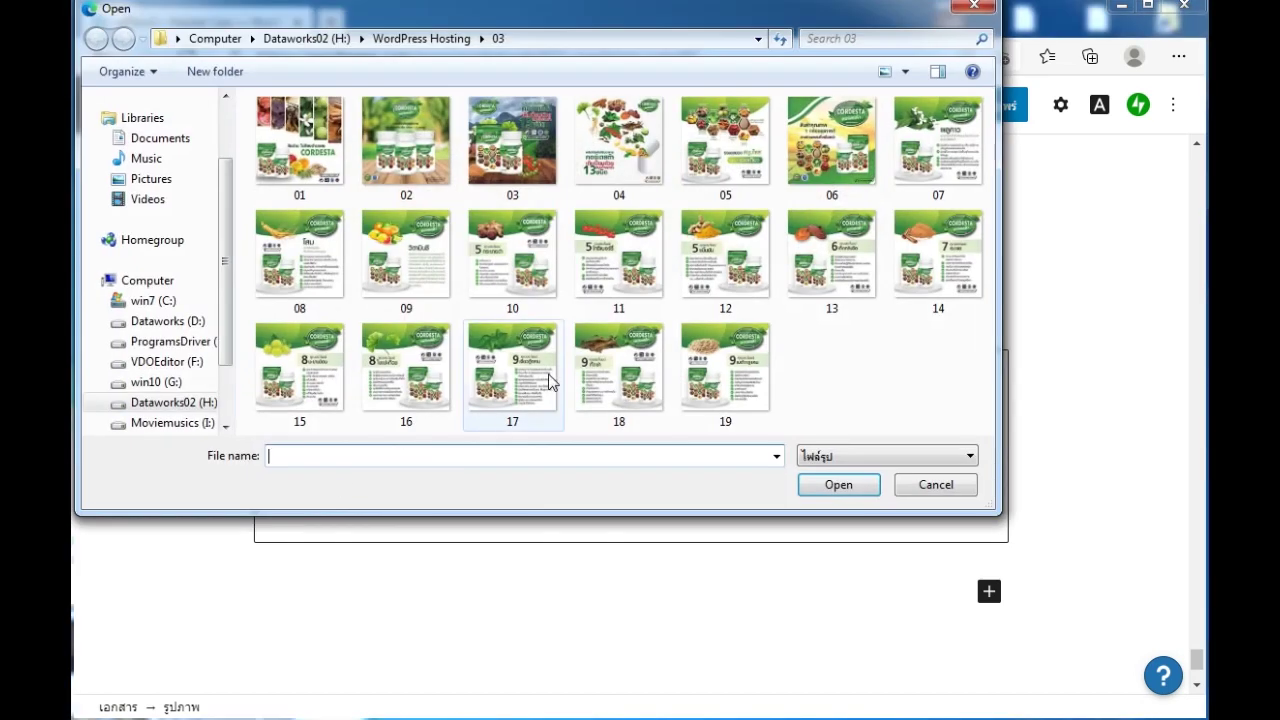
left_click(626, 369)
double_click(626, 369)
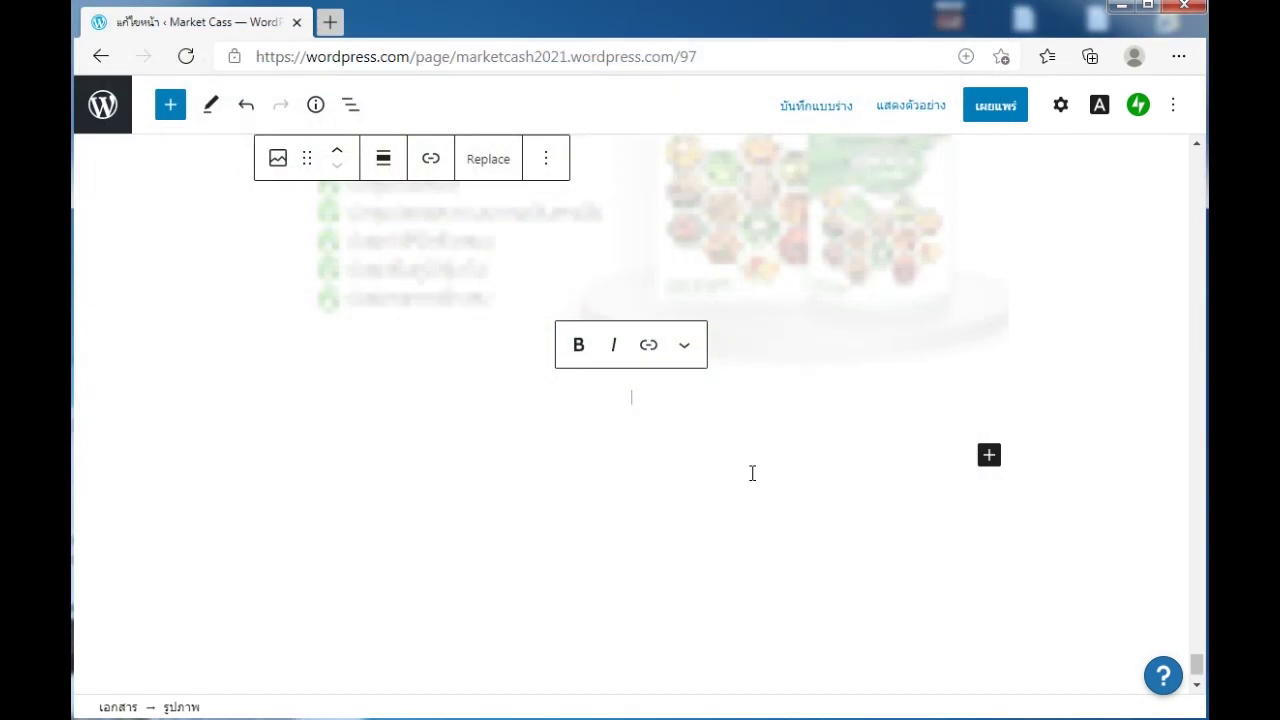
- Add an image block below product image 18 and upload image 19
left_click(989, 457)
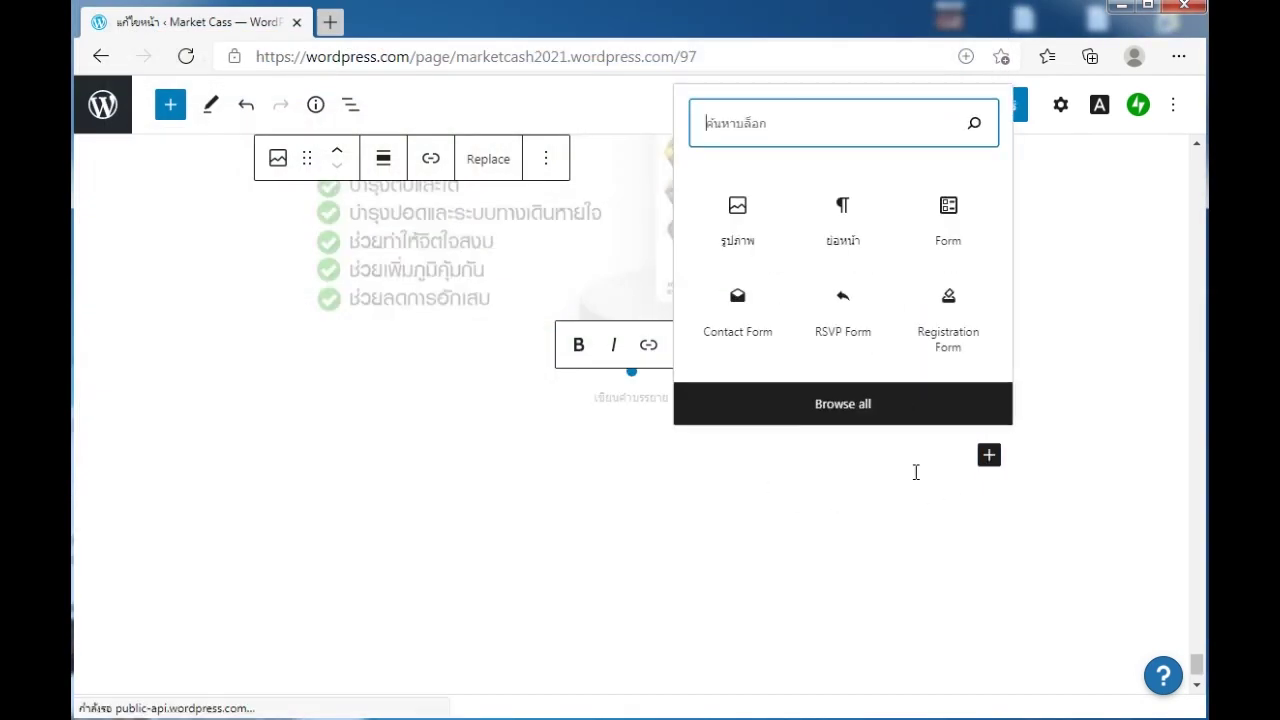
left_click(749, 234)
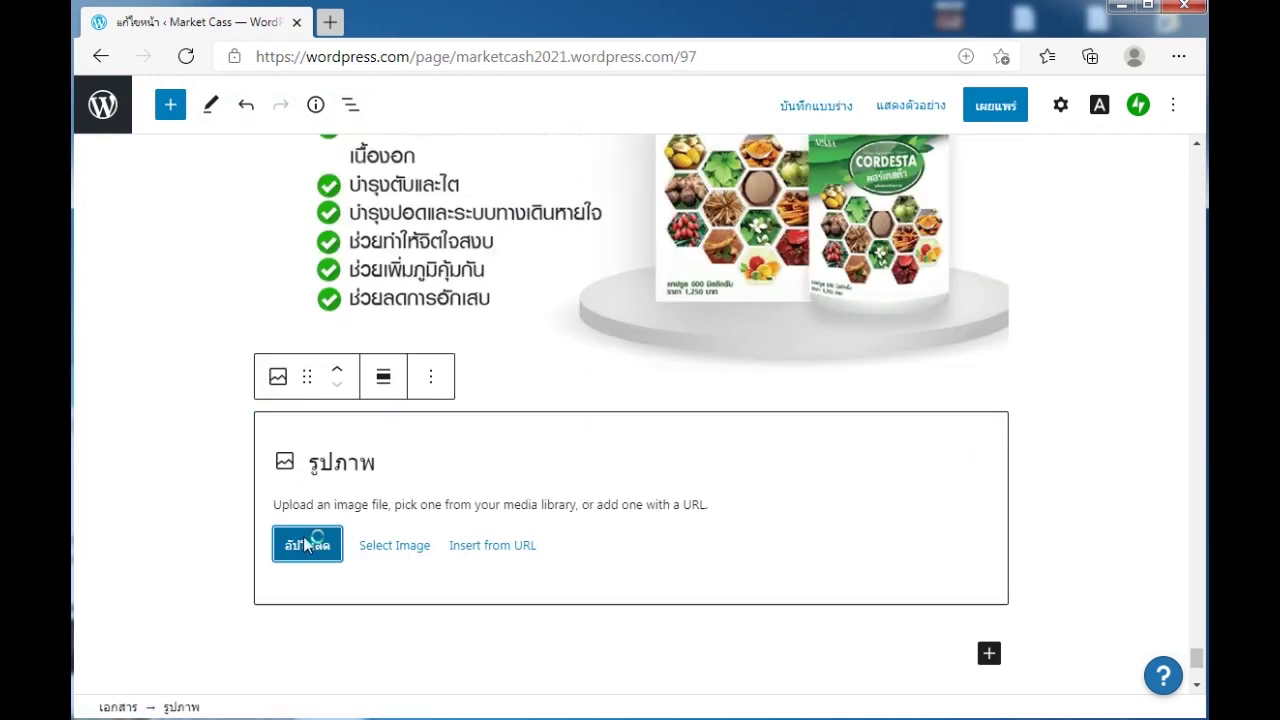
left_click(307, 545)
double_click(733, 380)
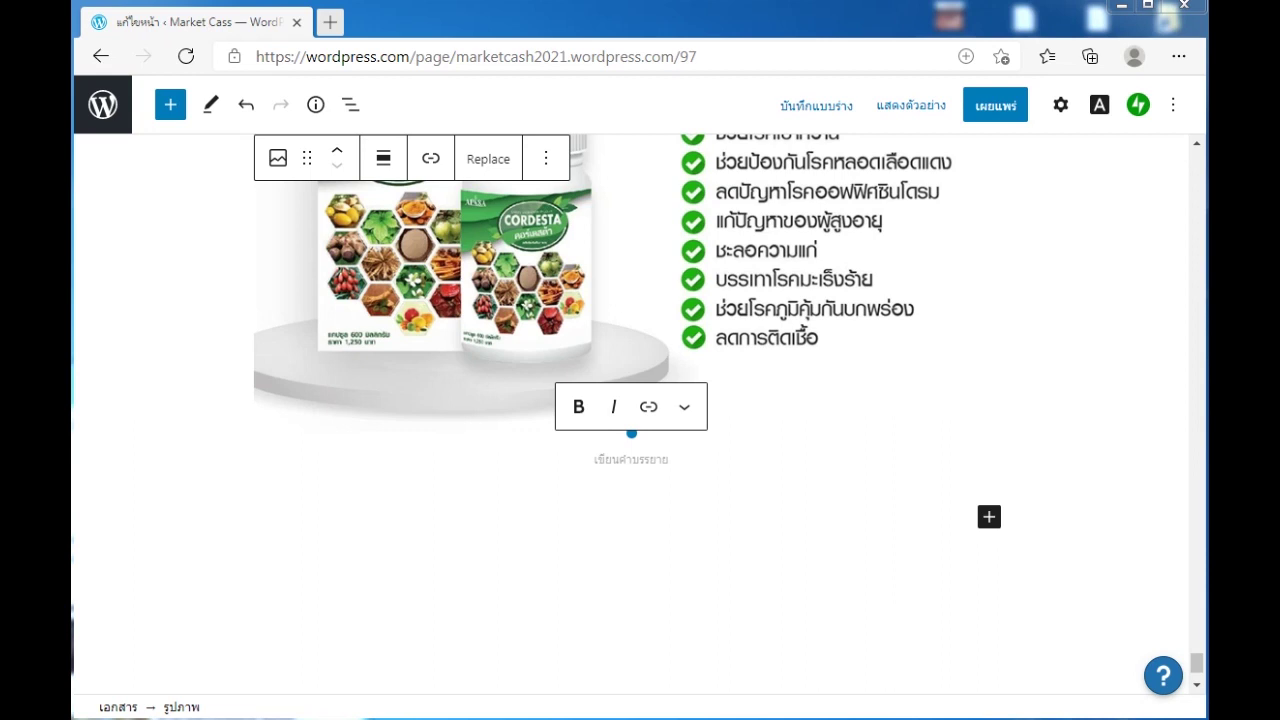
- Paste the copied Thailand and Cambodia contact details below product image 19 and start an empty paragraph after them
left_click(300, 547)
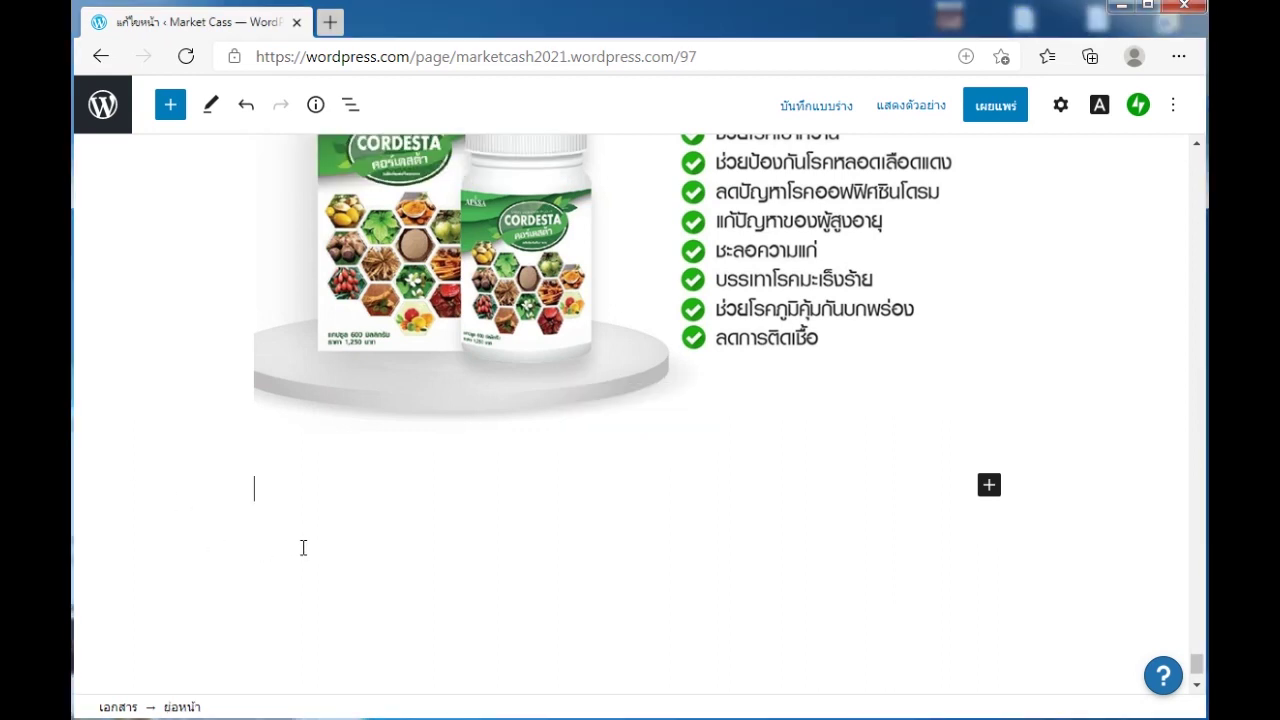
key("ctrl+v")
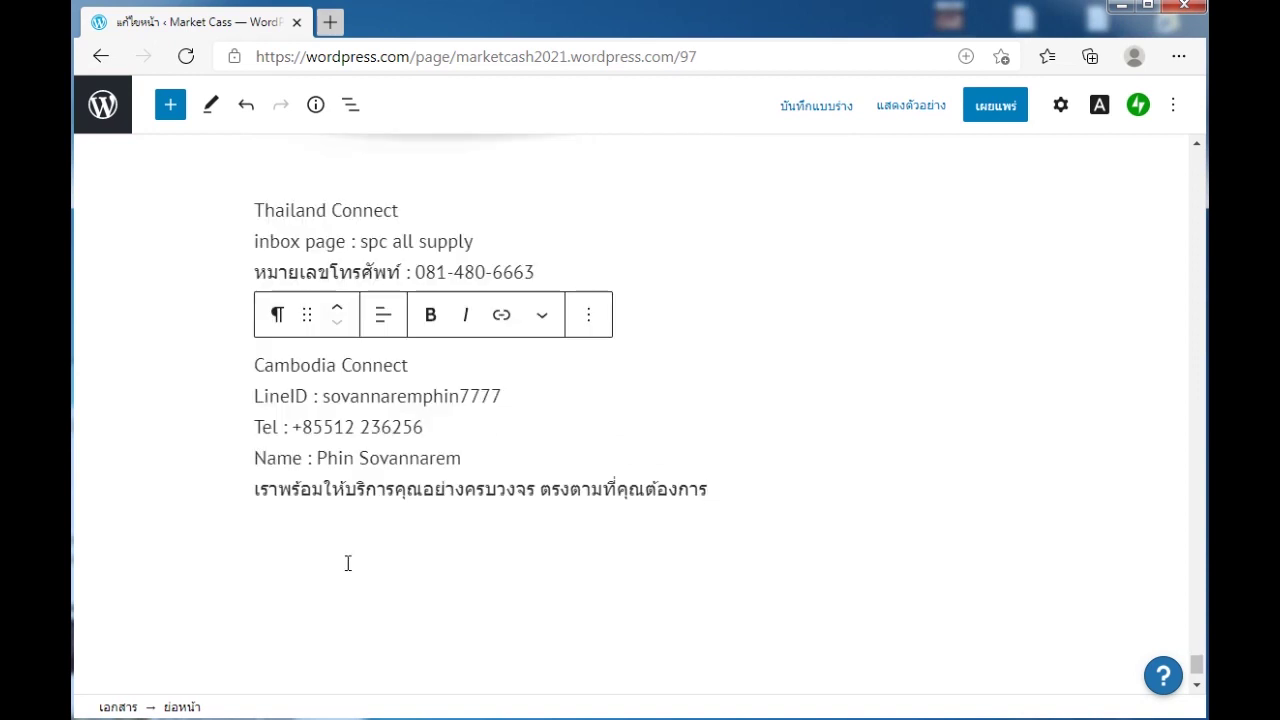
key("Return")
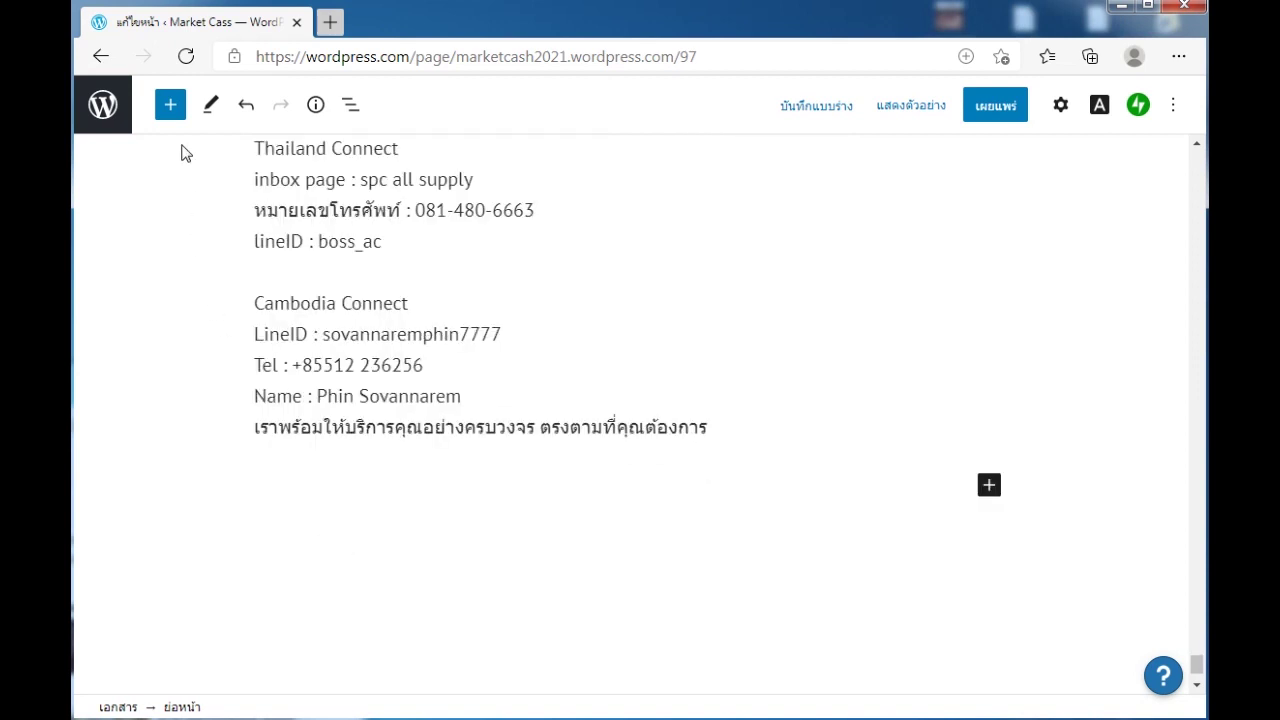
- Search the blocks for "con" and insert a Contact Form below the contact details
left_click(172, 110)
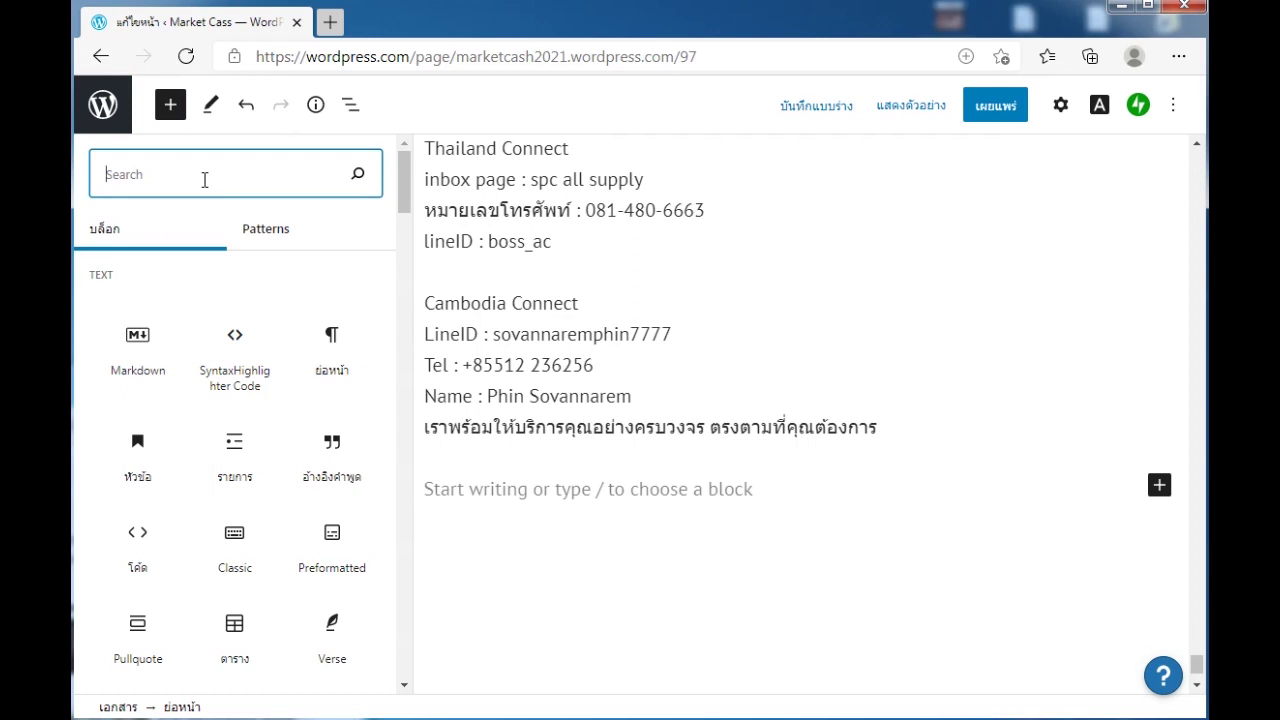
type("con")
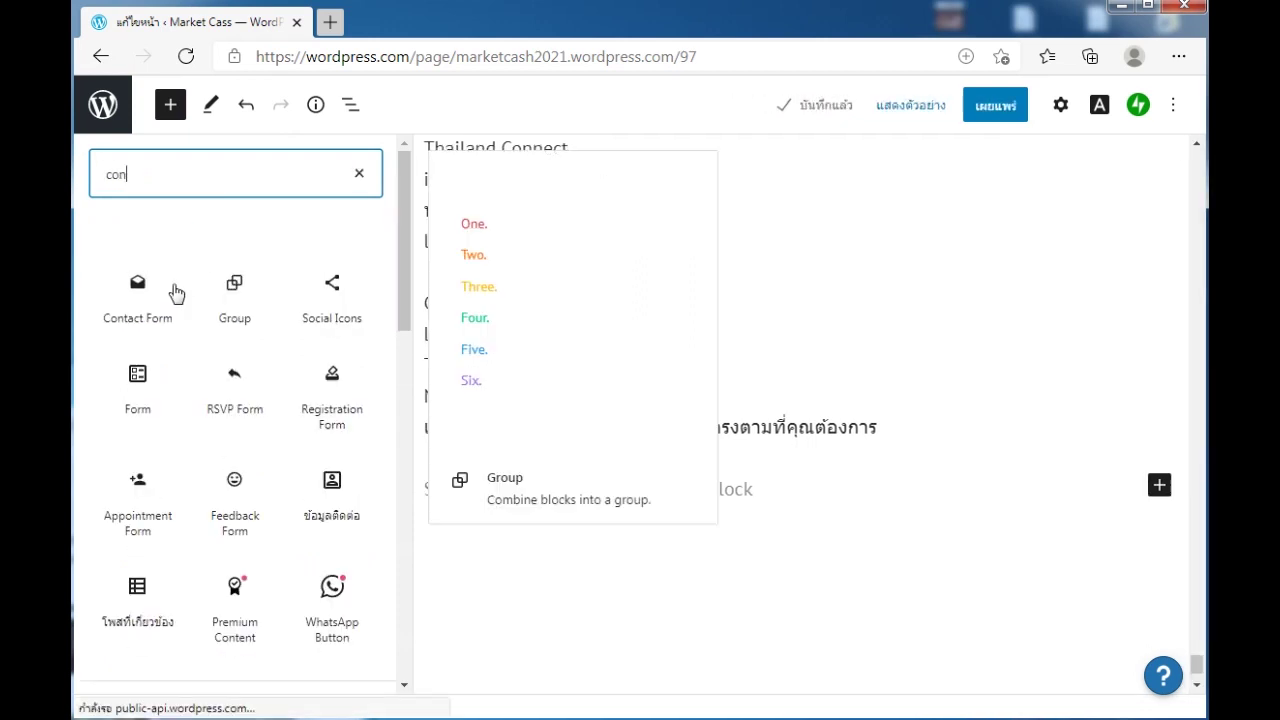
left_click(145, 283)
left_click(620, 443)
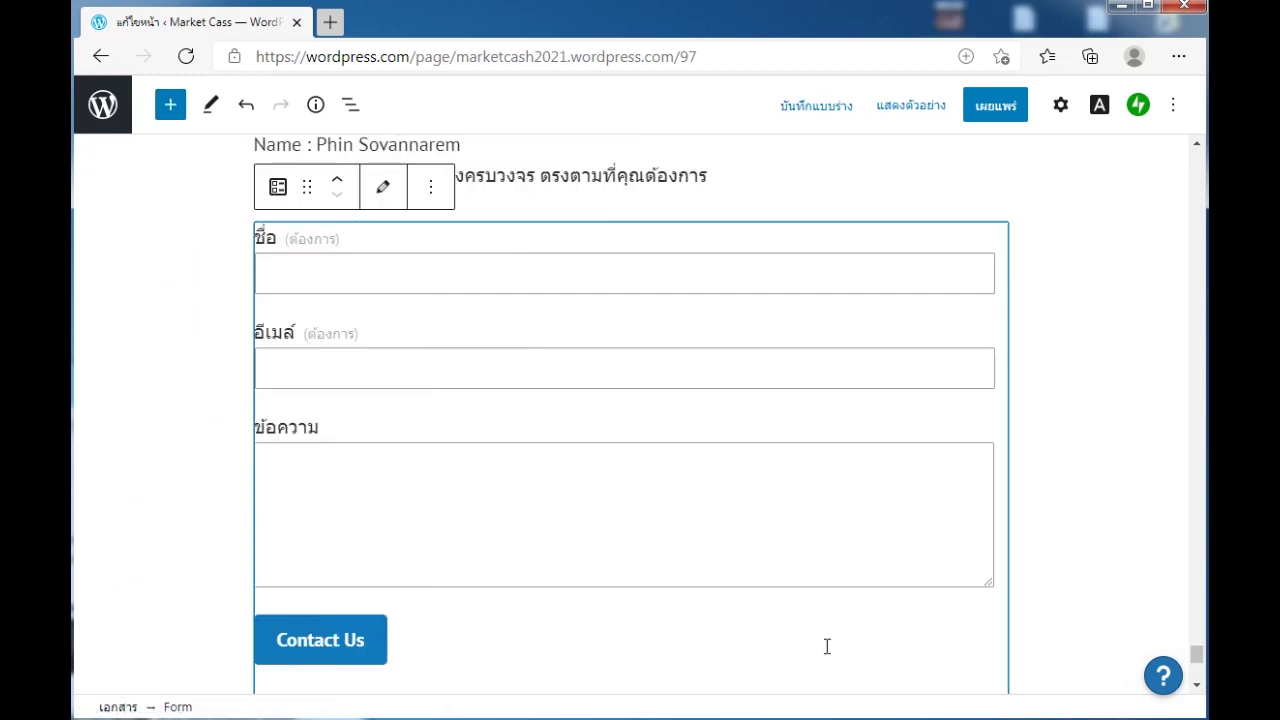
- Publish the Cordesta page and copy its page address
left_click(995, 106)
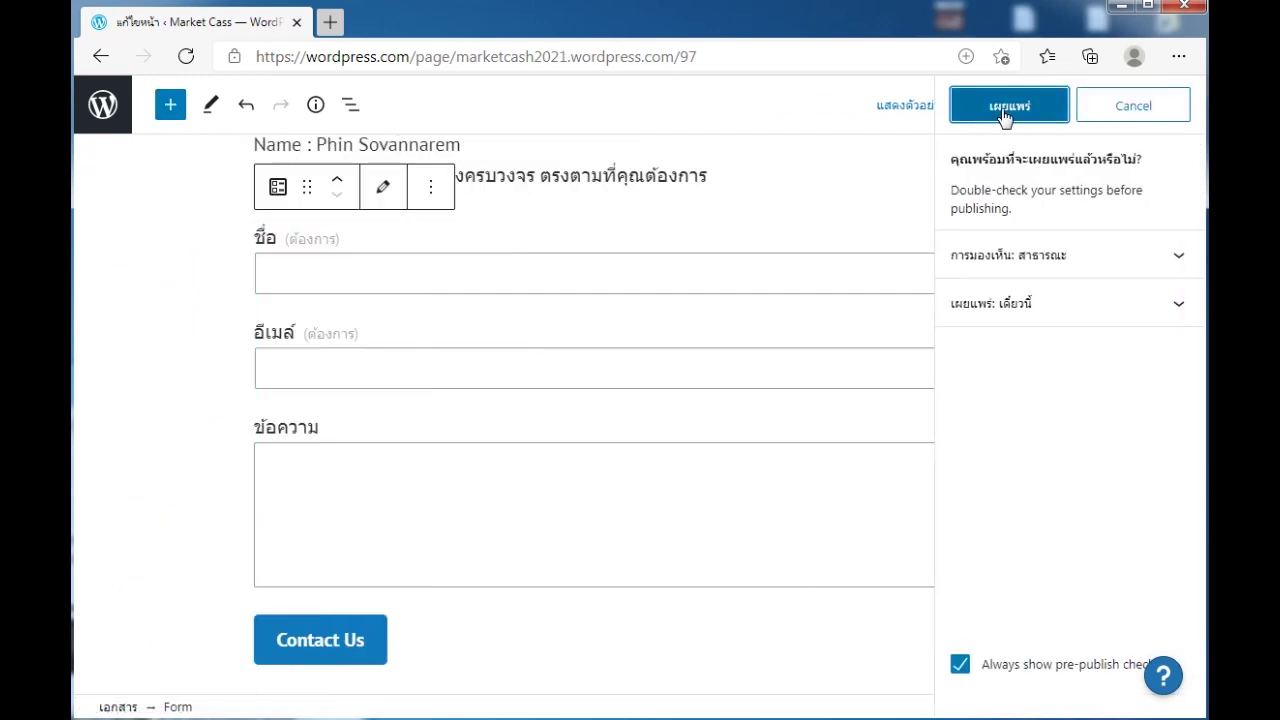
left_click(1006, 112)
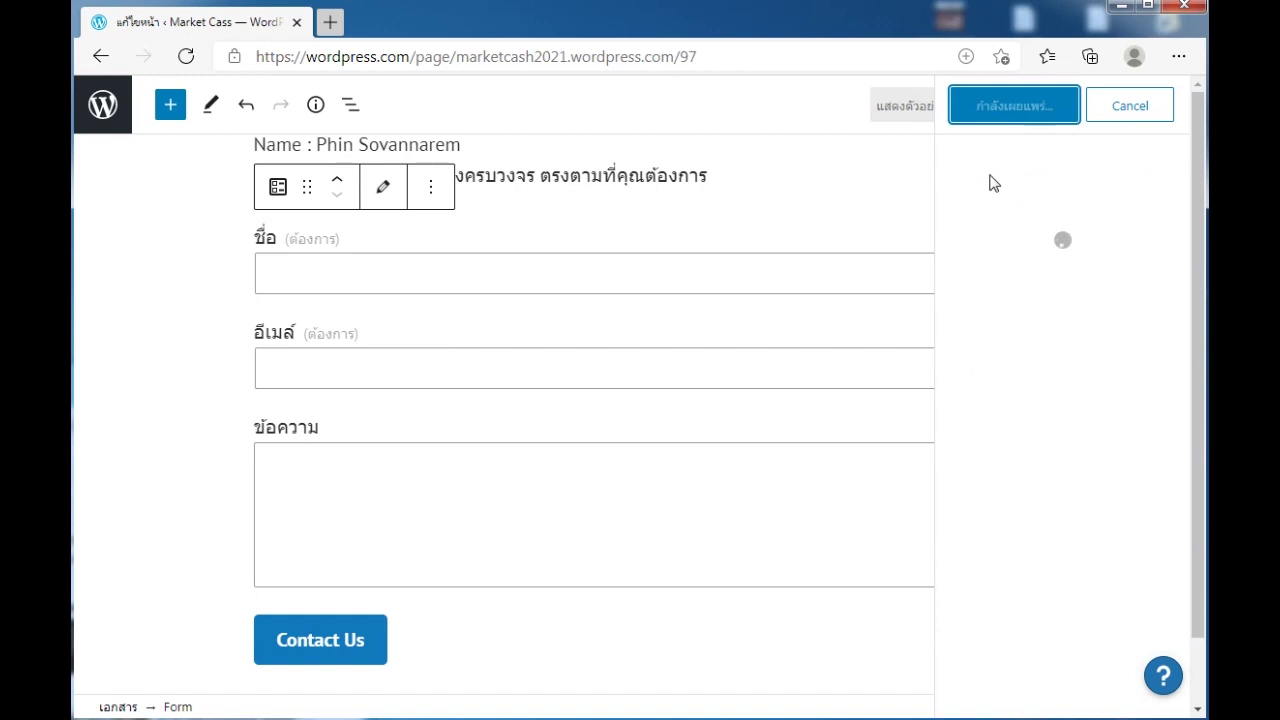
left_click(1010, 266)
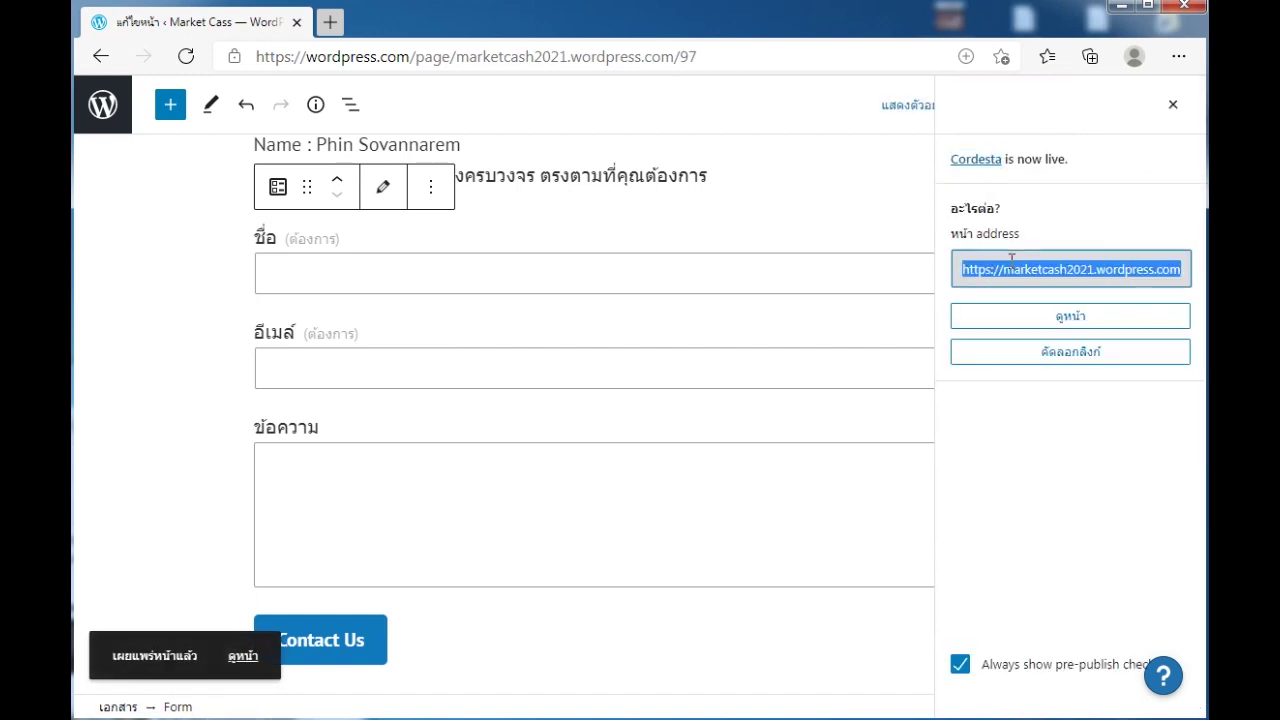
right_click(1010, 266)
left_click(857, 289)
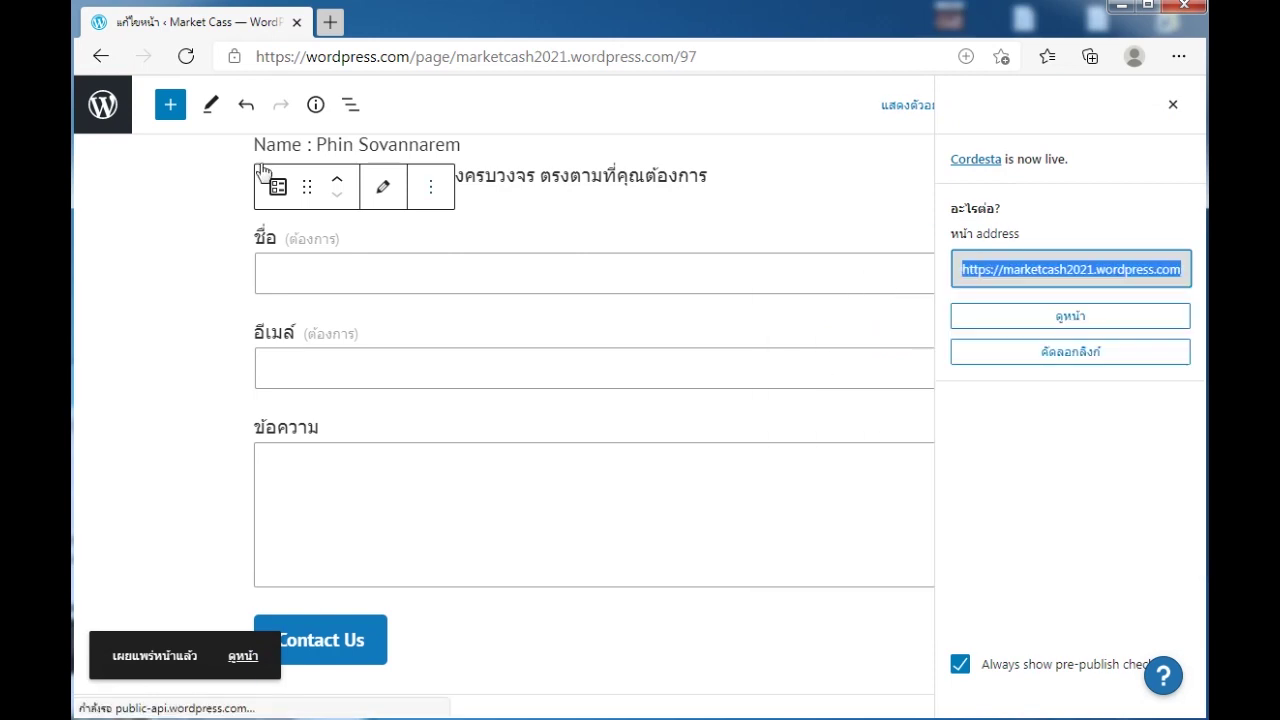
- Open the Home page for editing and remove the existing link from the "See Cordesta More Details" button
left_click(119, 117)
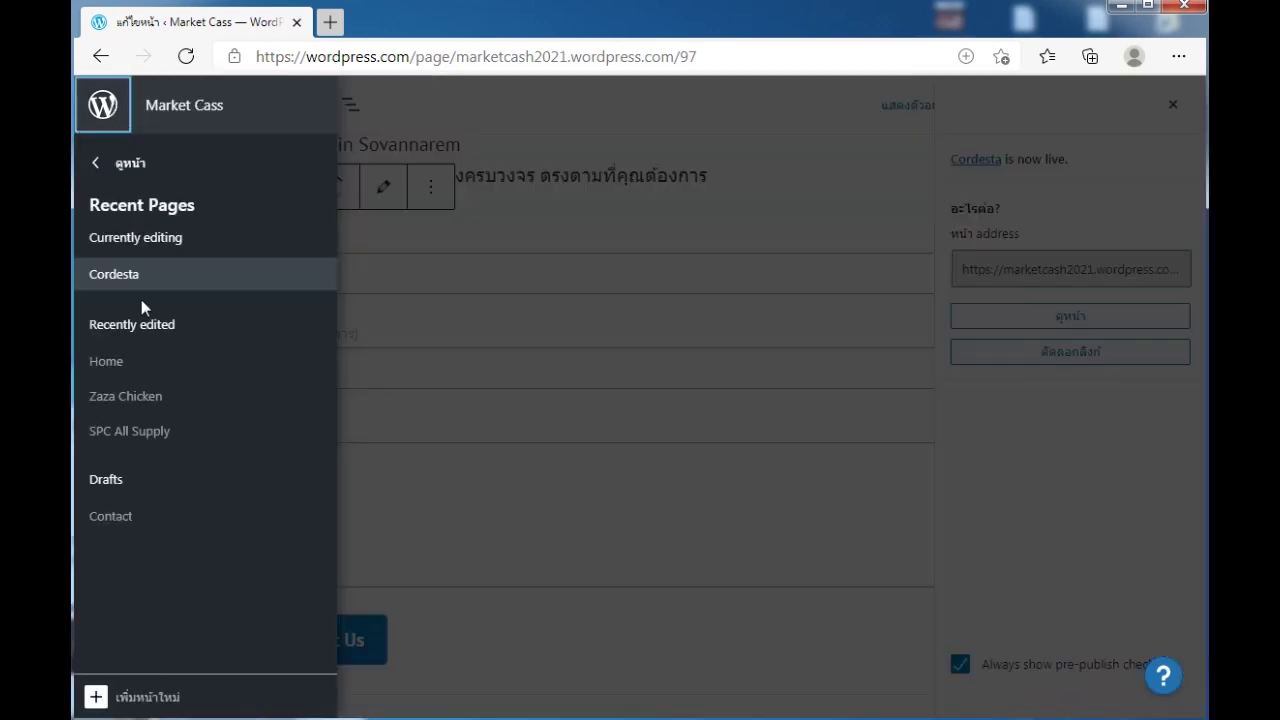
left_click(128, 365)
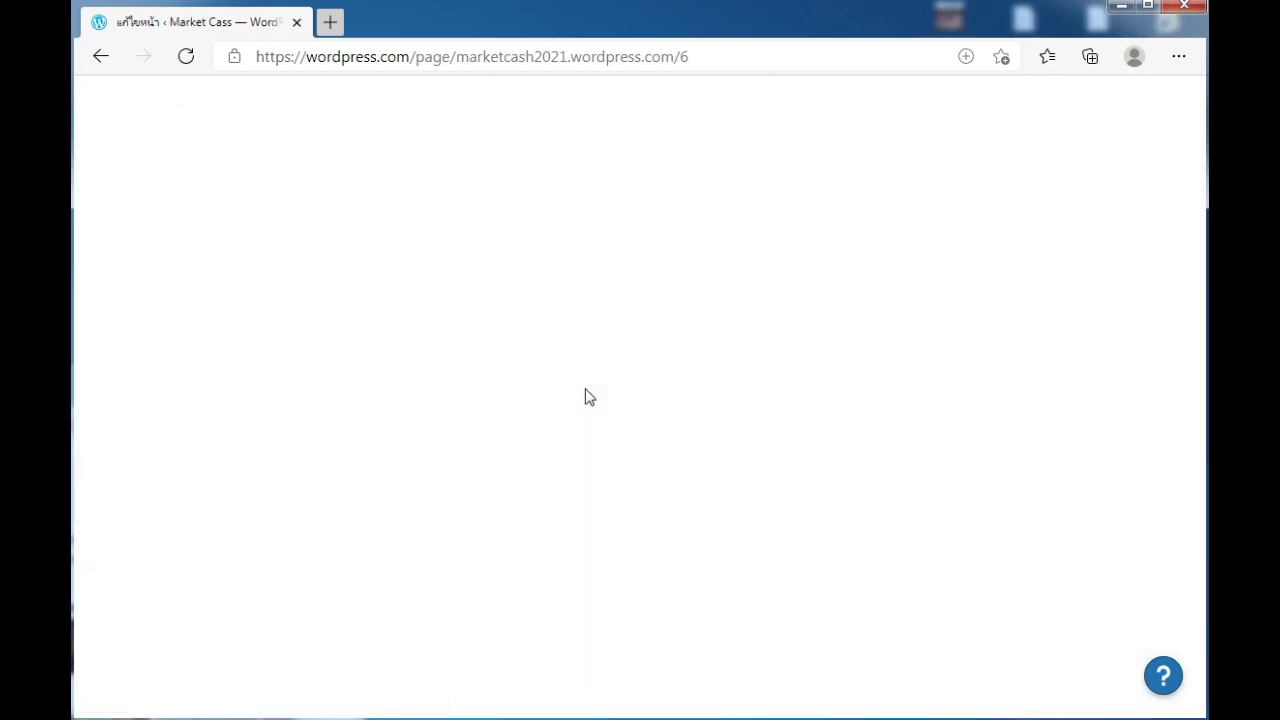
scroll(585, 391, "down", 5)
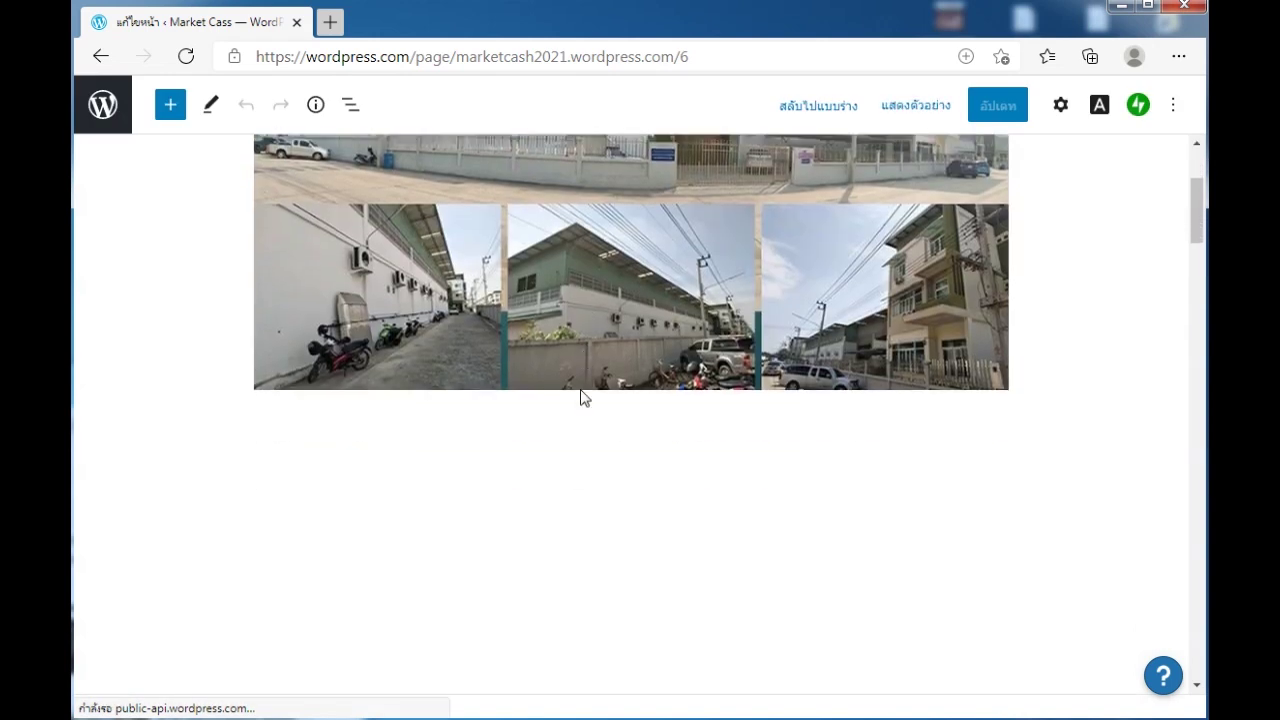
scroll(585, 401, "down", 10)
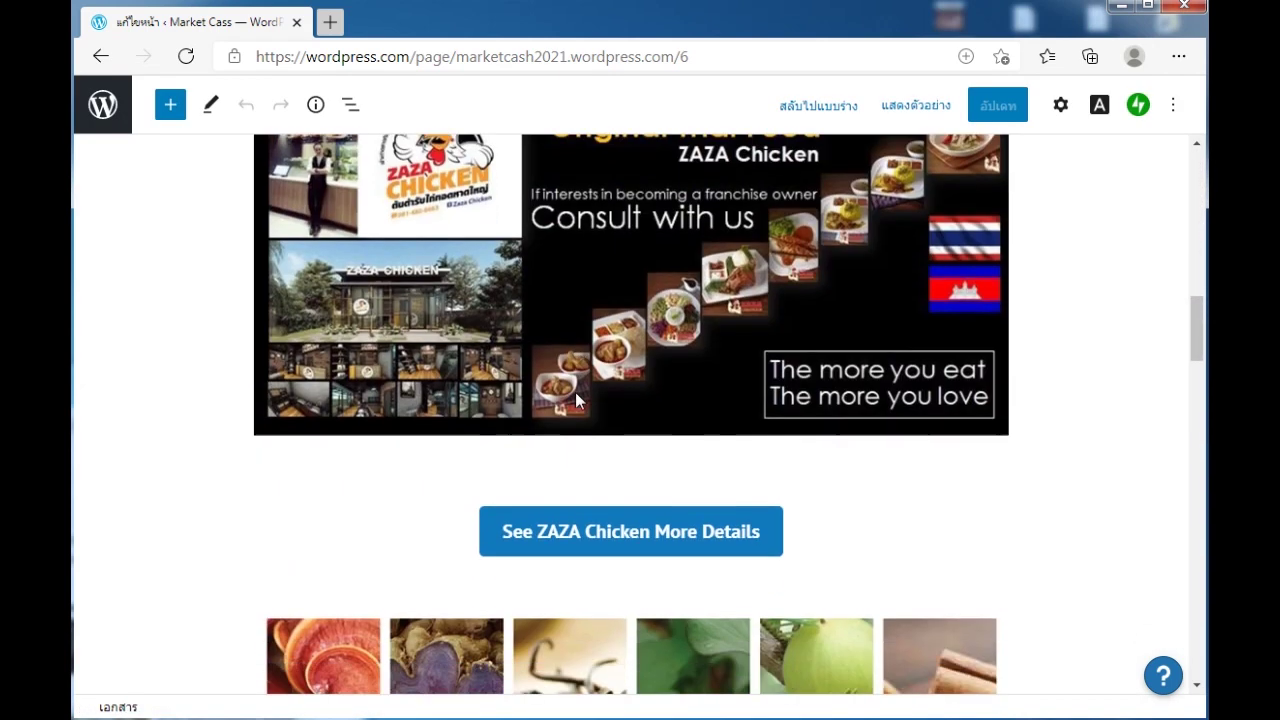
scroll(573, 392, "down", 7)
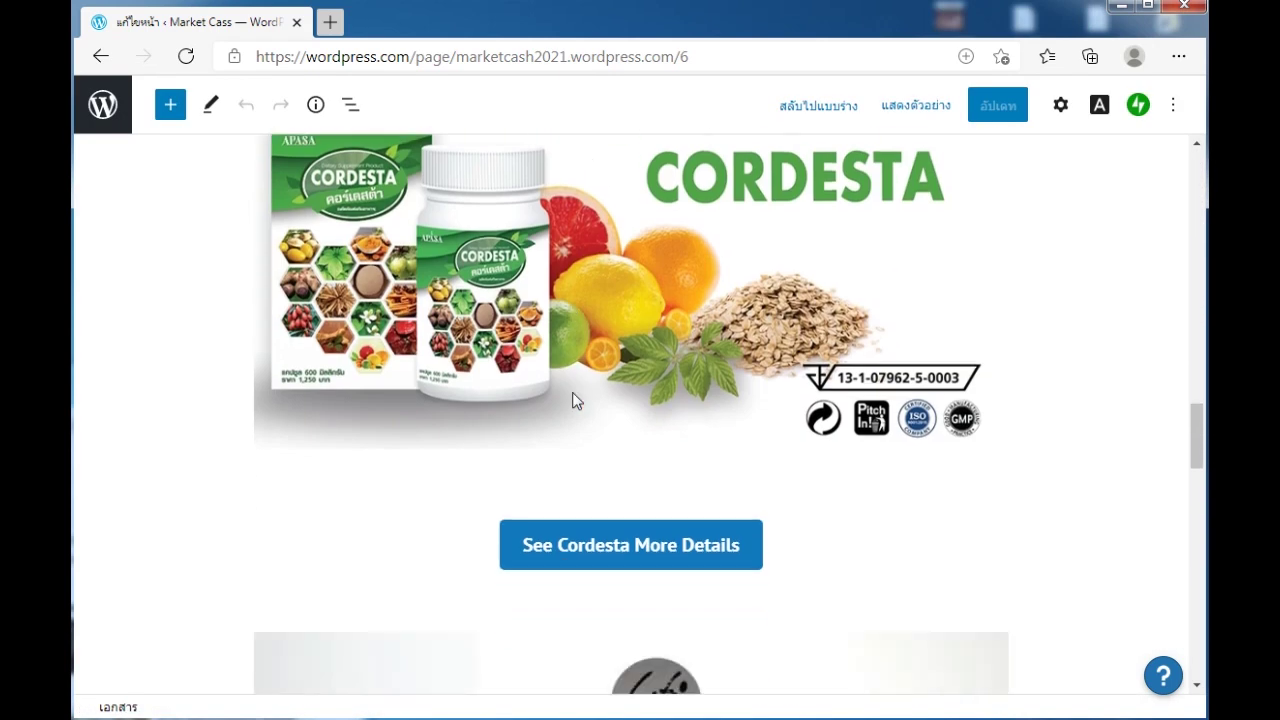
left_click(591, 463)
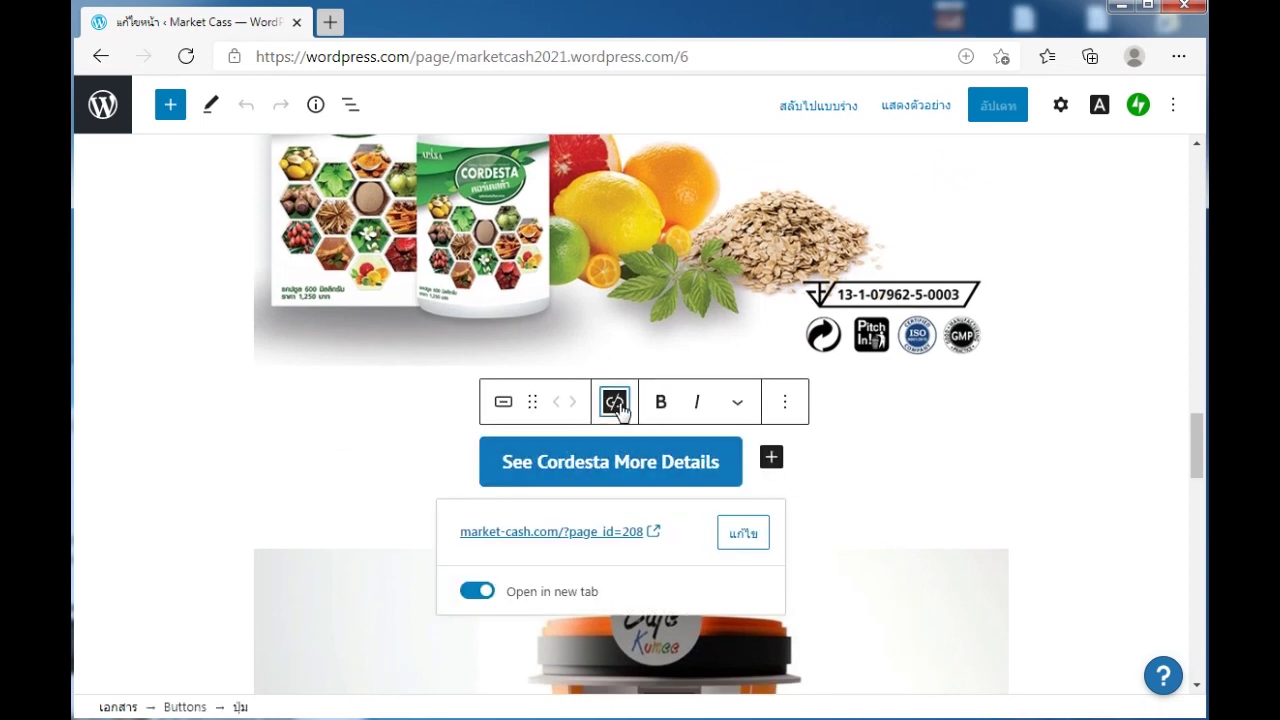
left_click(615, 405)
left_click(615, 403)
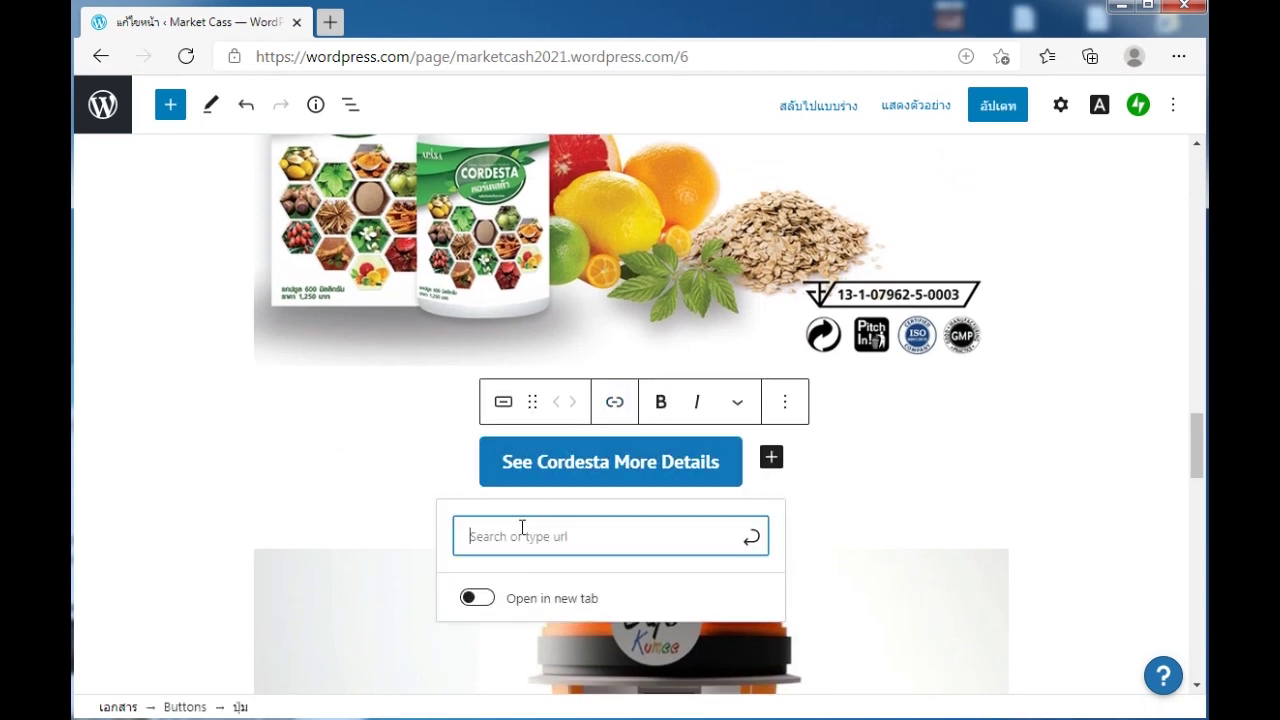
- Link the "See Cordesta More Details" button to the copied page address, opening in a new tab, and update the Home page
key("ctrl+v")
left_click(479, 655)
left_click(940, 483)
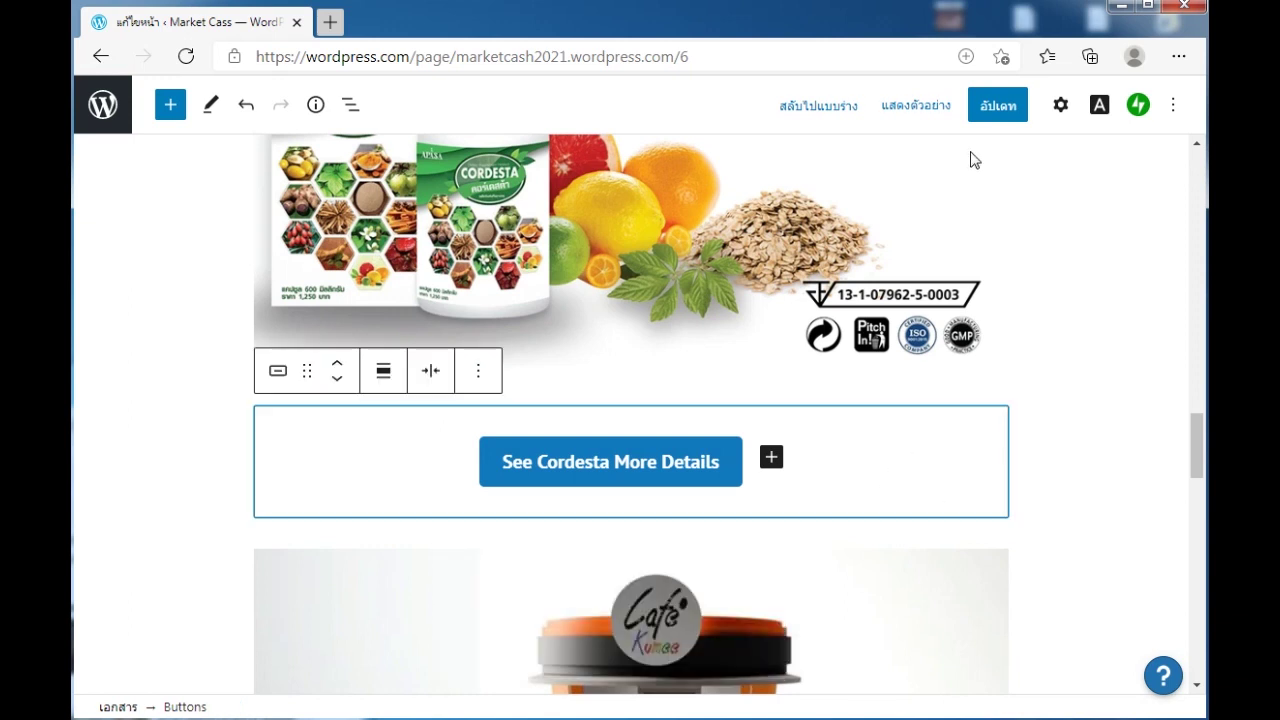
left_click(1002, 114)
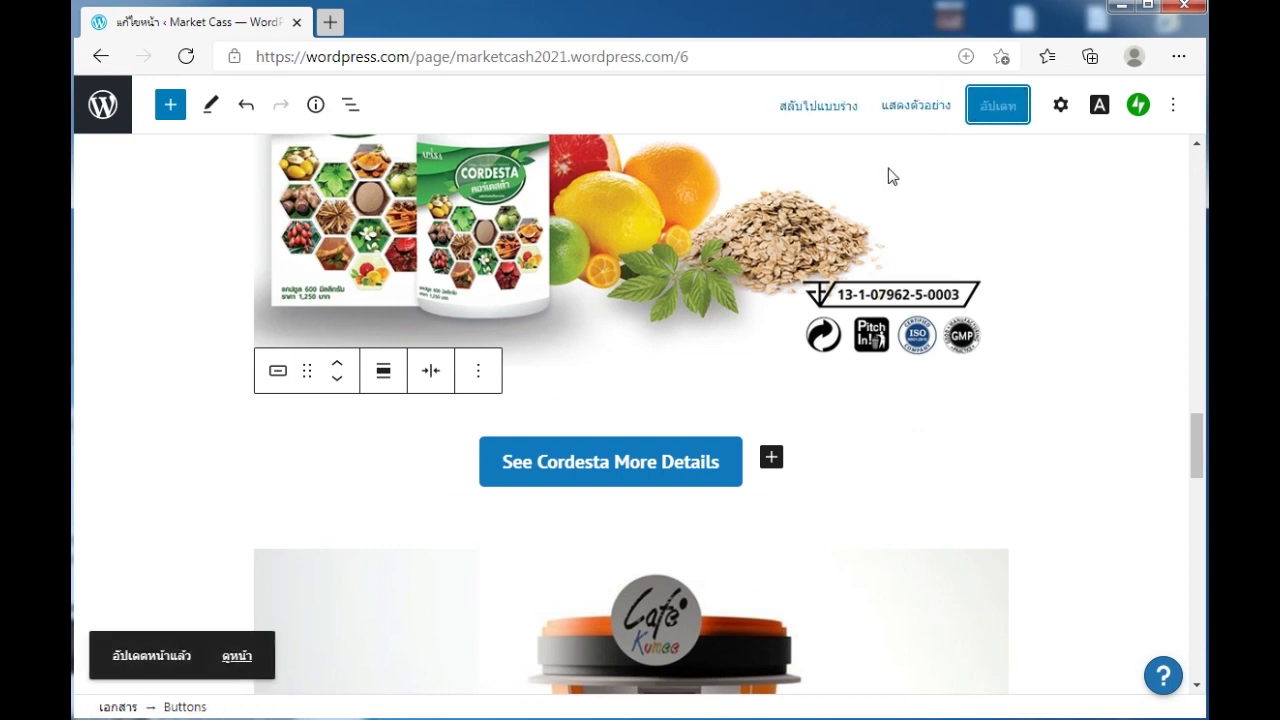
- Create a new page from the blank layout and title it "Cafe'Kumee"
left_click(103, 104)
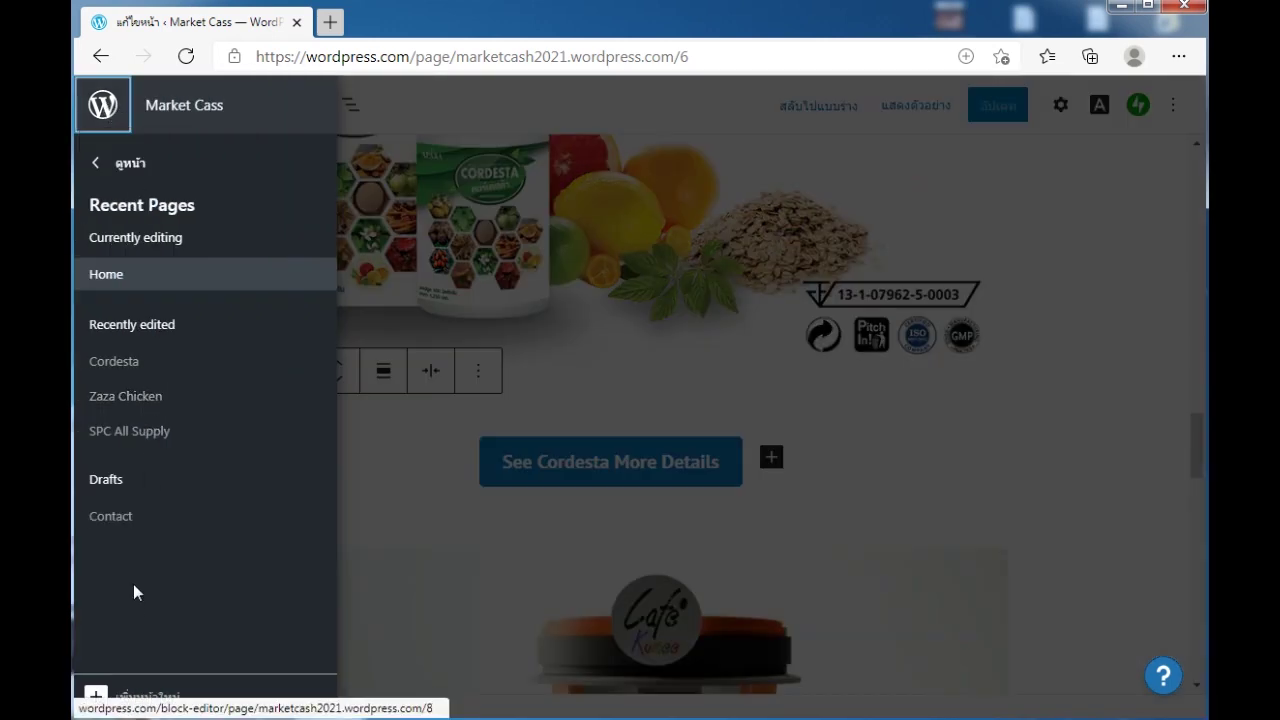
left_click(140, 692)
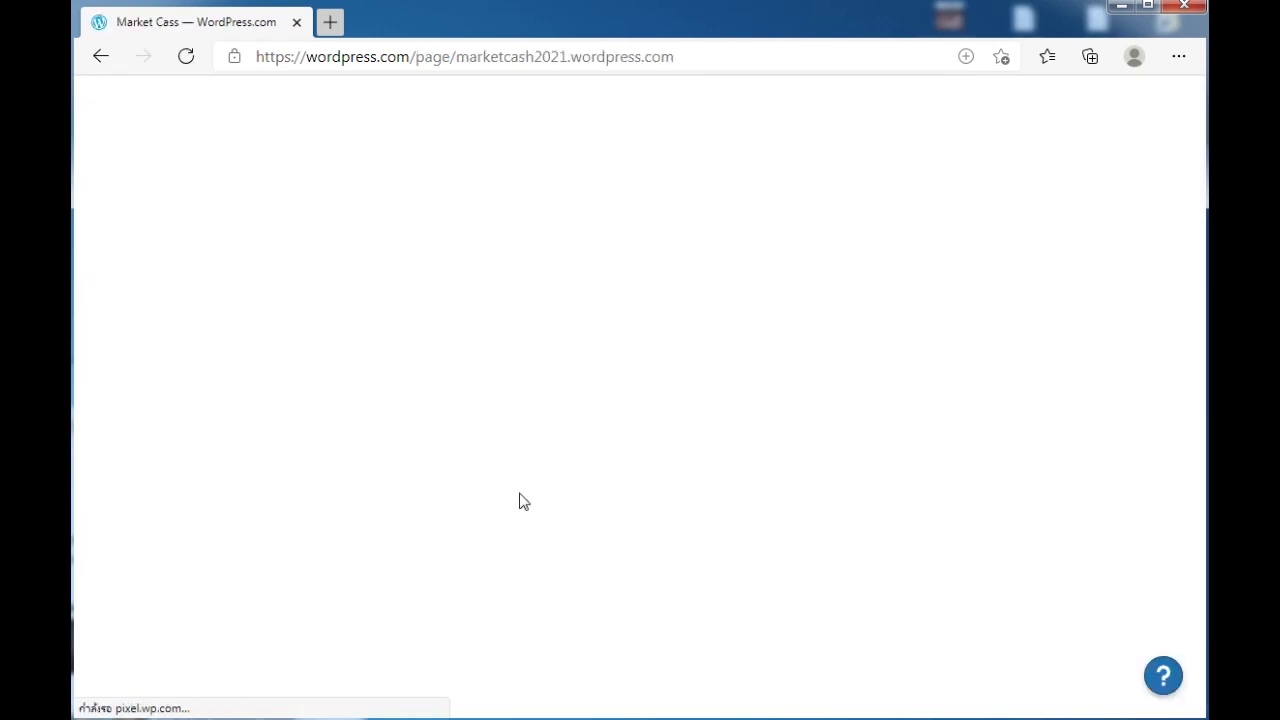
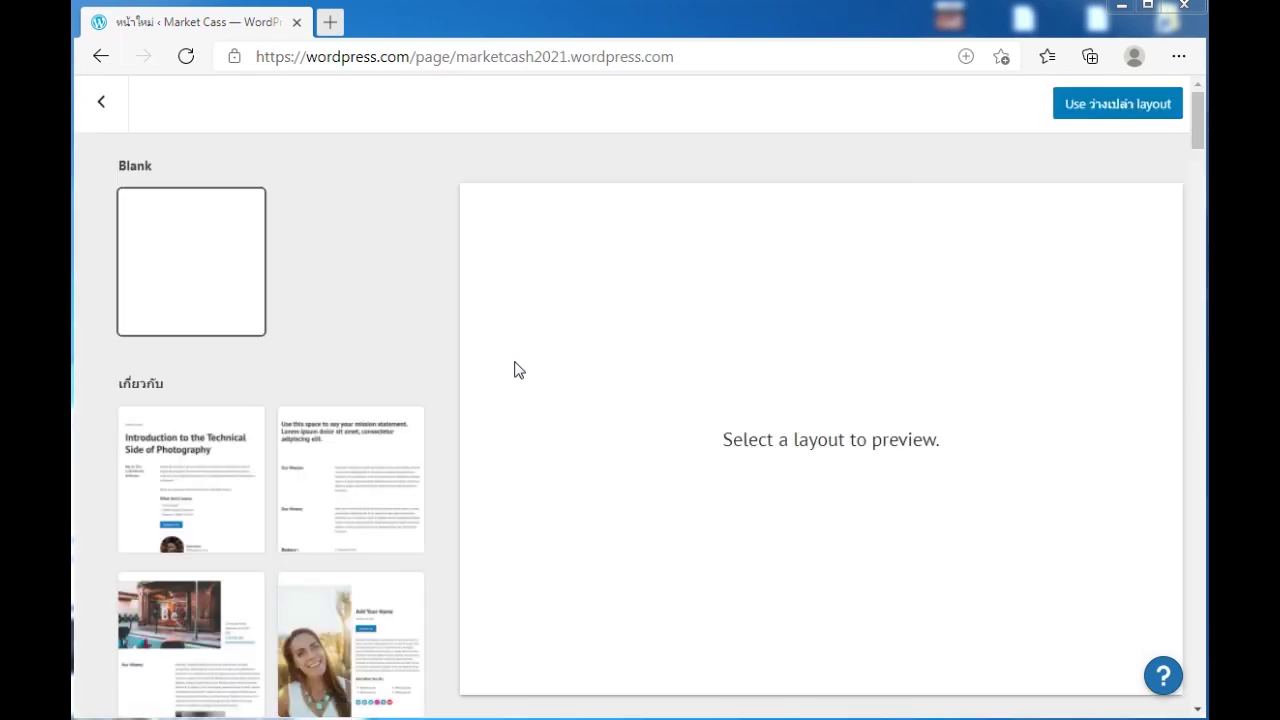
left_click(1109, 103)
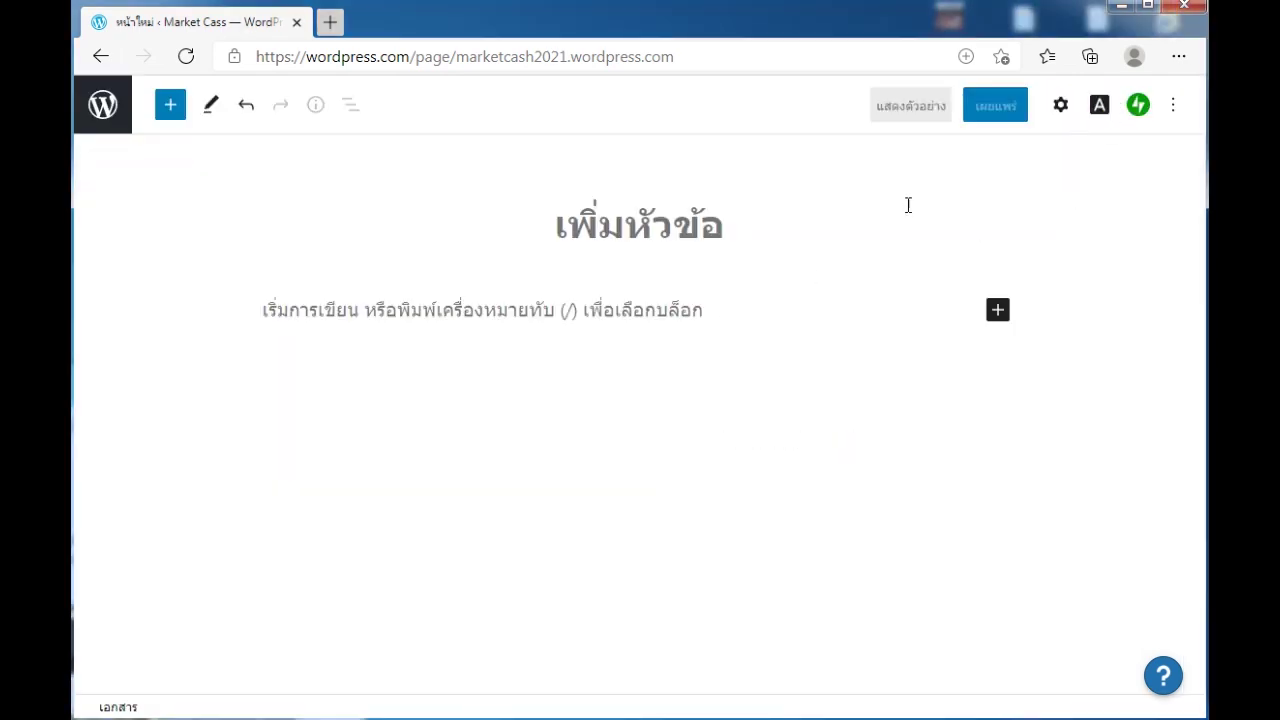
left_click(658, 234)
type("Cafe")
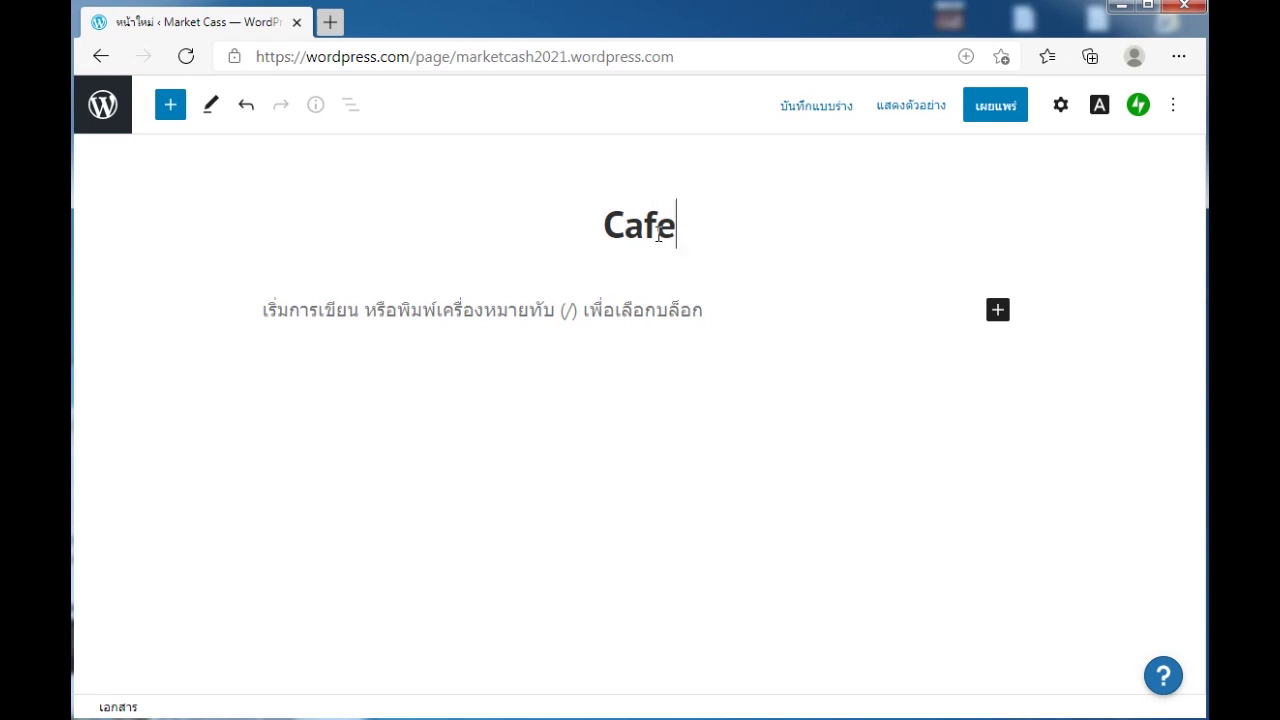
type("'Kumee")
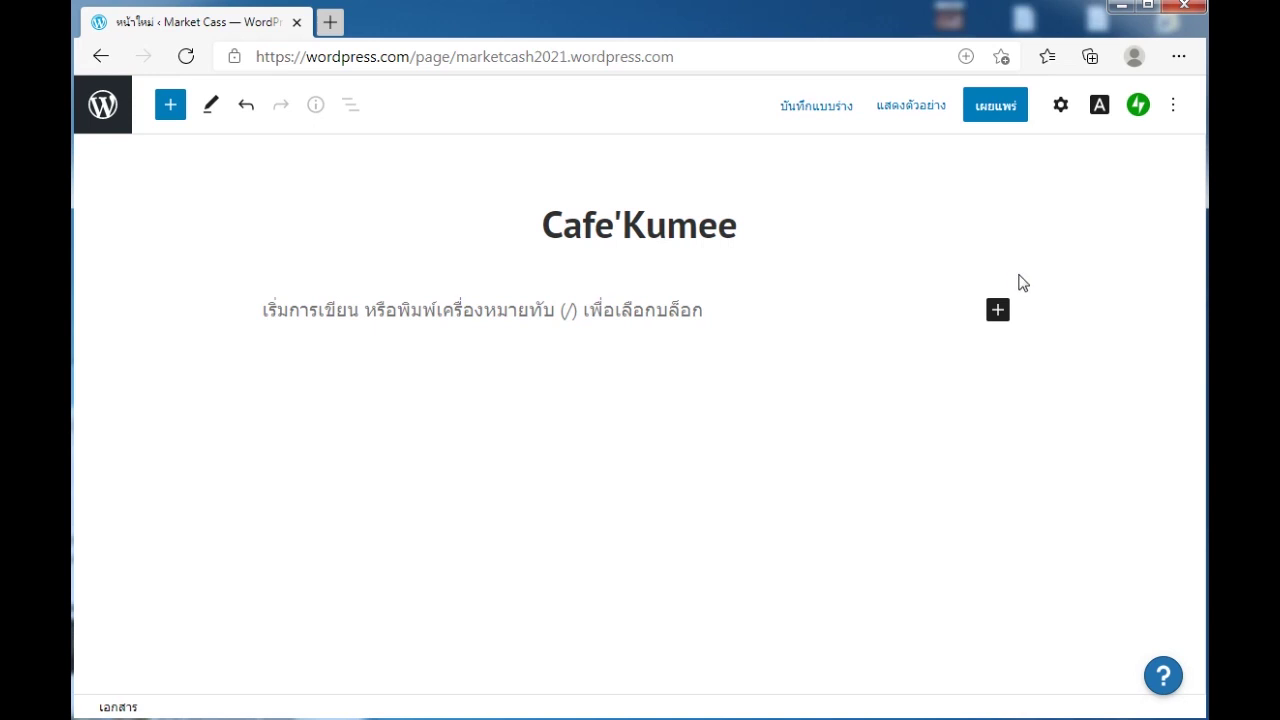
- Insert an image block under the title and upload image 154535 from the WordPress Hosting folder 04
left_click(998, 312)
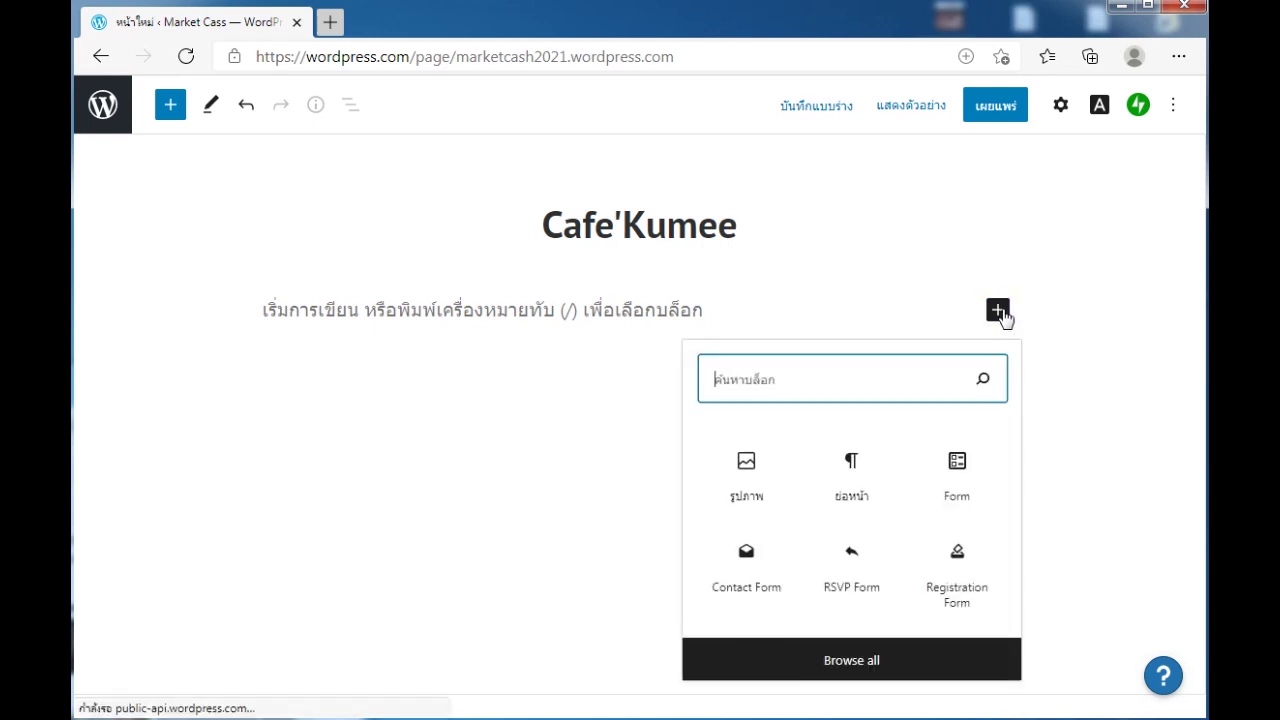
left_click(757, 472)
left_click(322, 436)
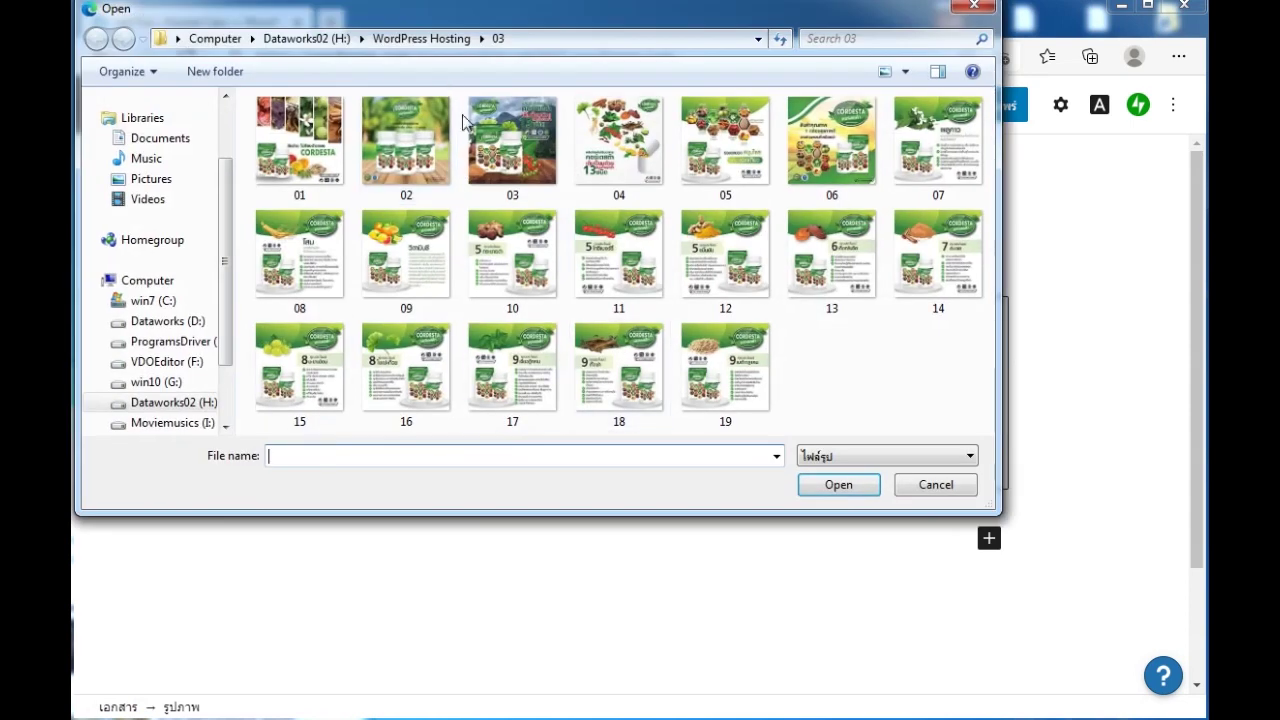
left_click(420, 40)
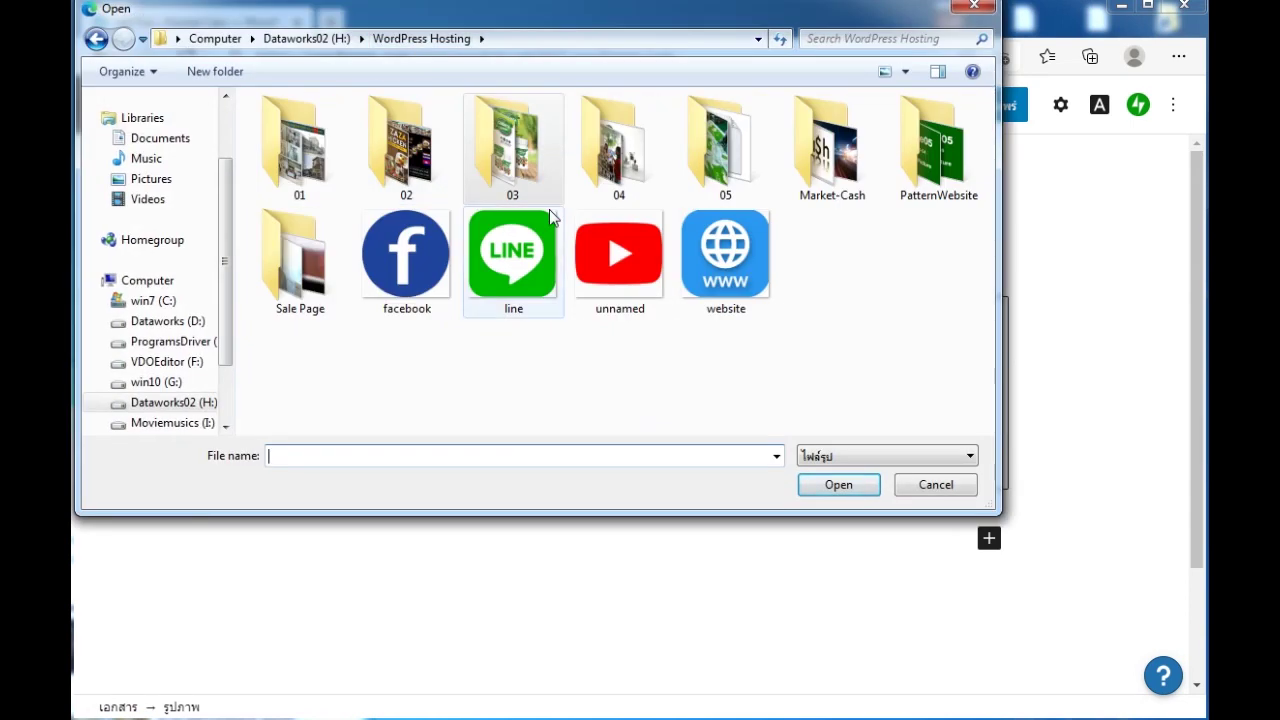
double_click(640, 141)
double_click(322, 158)
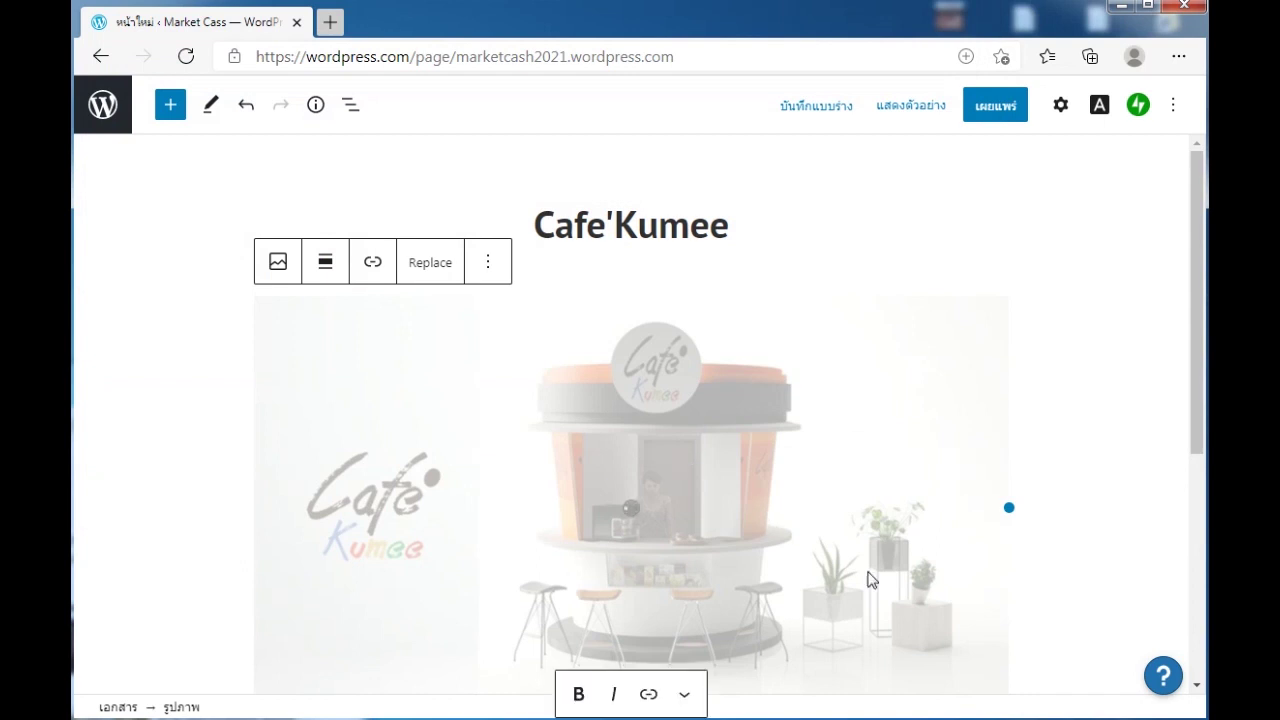
- Add two more image blocks below the first picture and upload the drink menu images 154540 and 154541
scroll(866, 580, "down", 2)
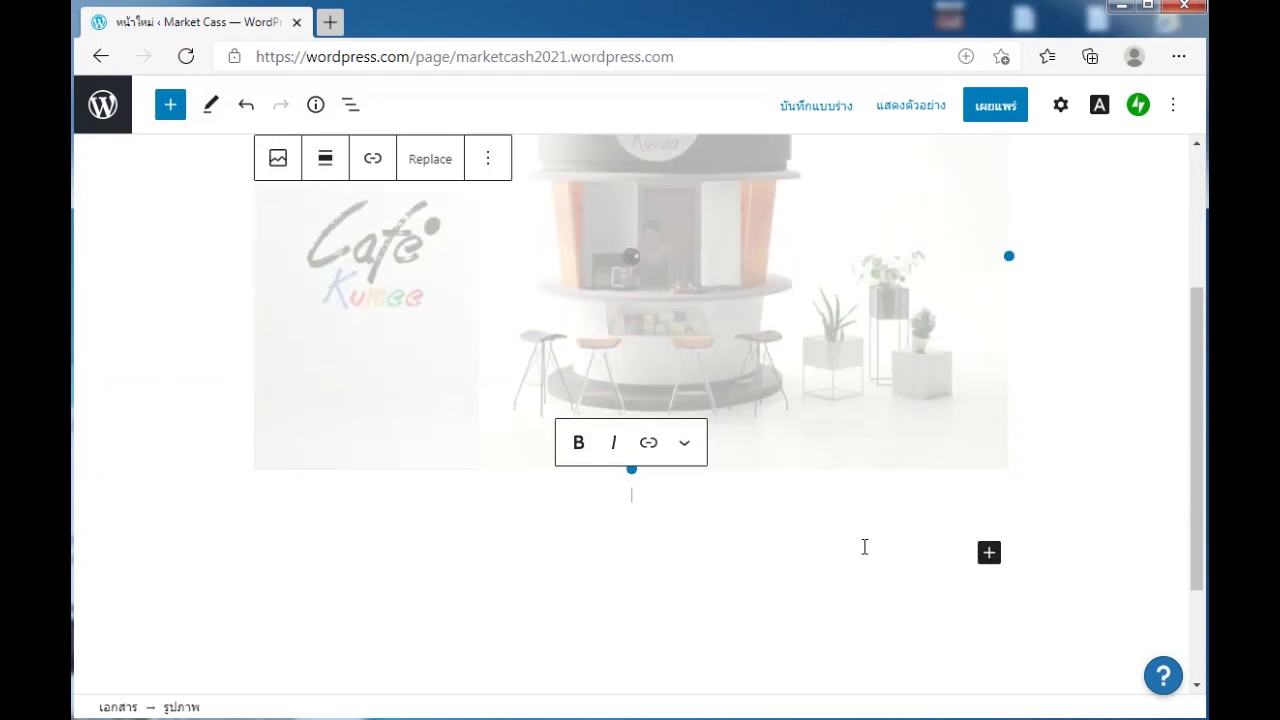
left_click(986, 560)
left_click(745, 318)
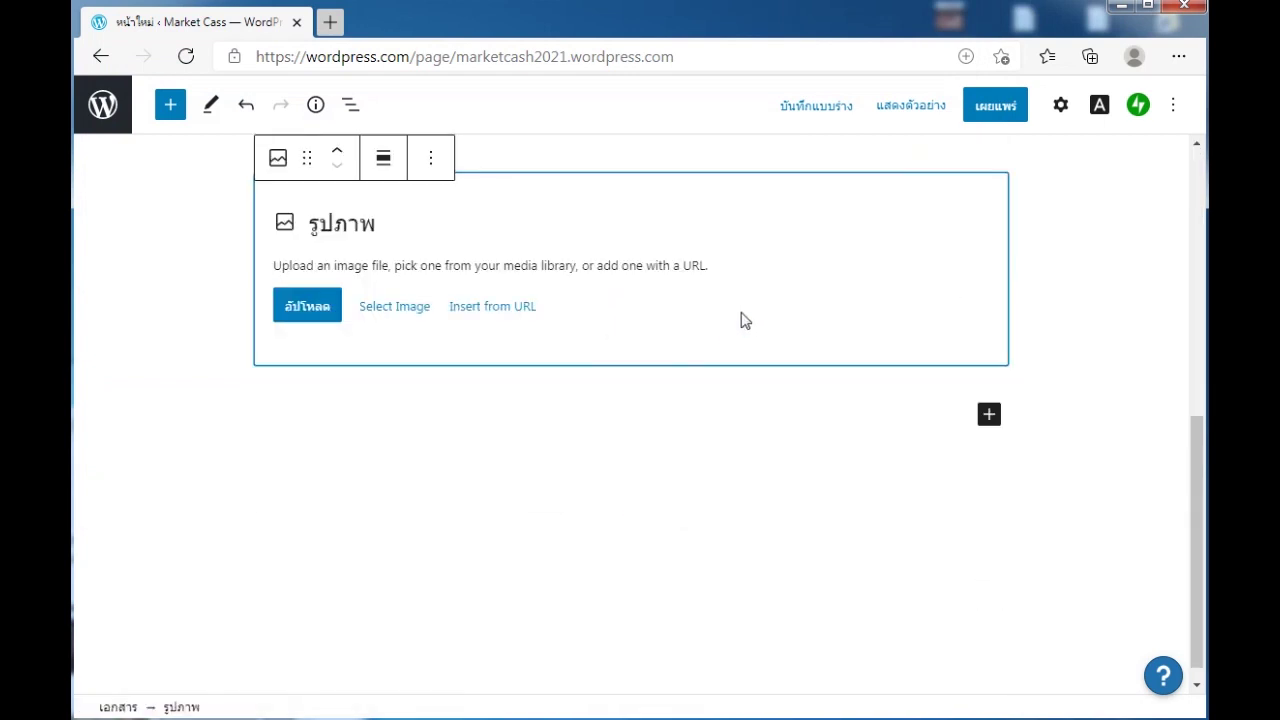
left_click(318, 310)
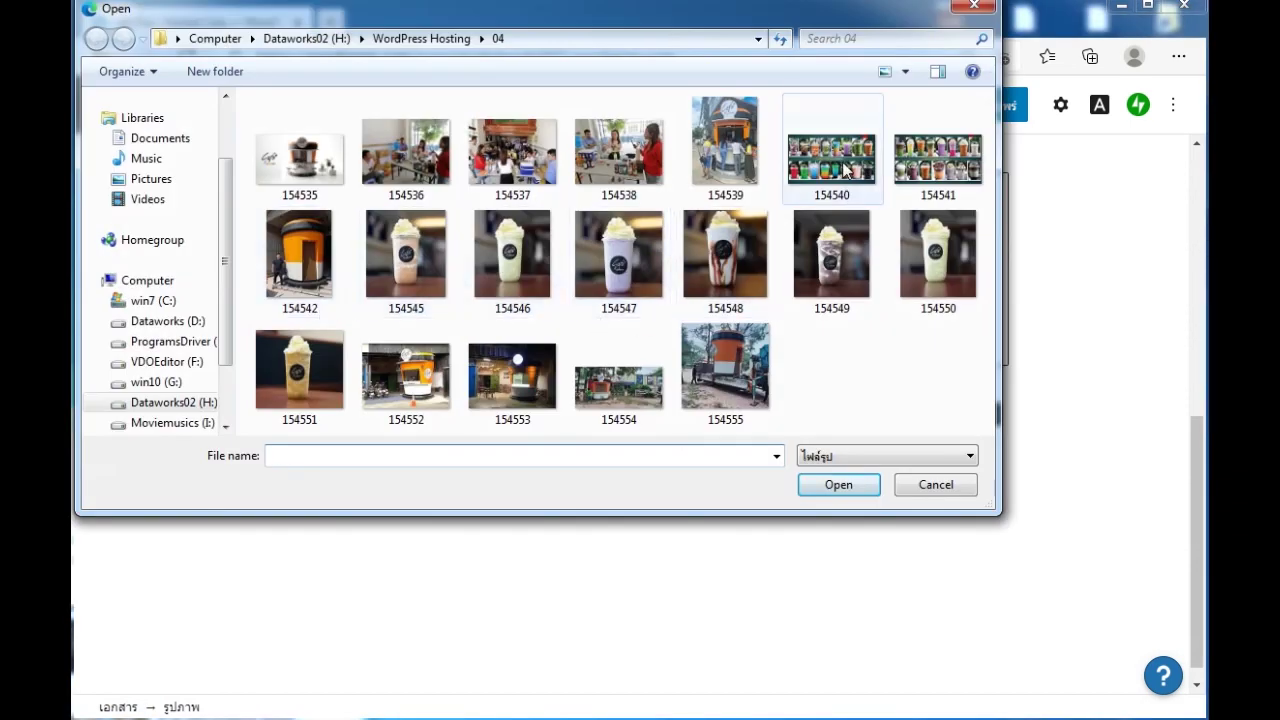
double_click(845, 170)
left_click(989, 393)
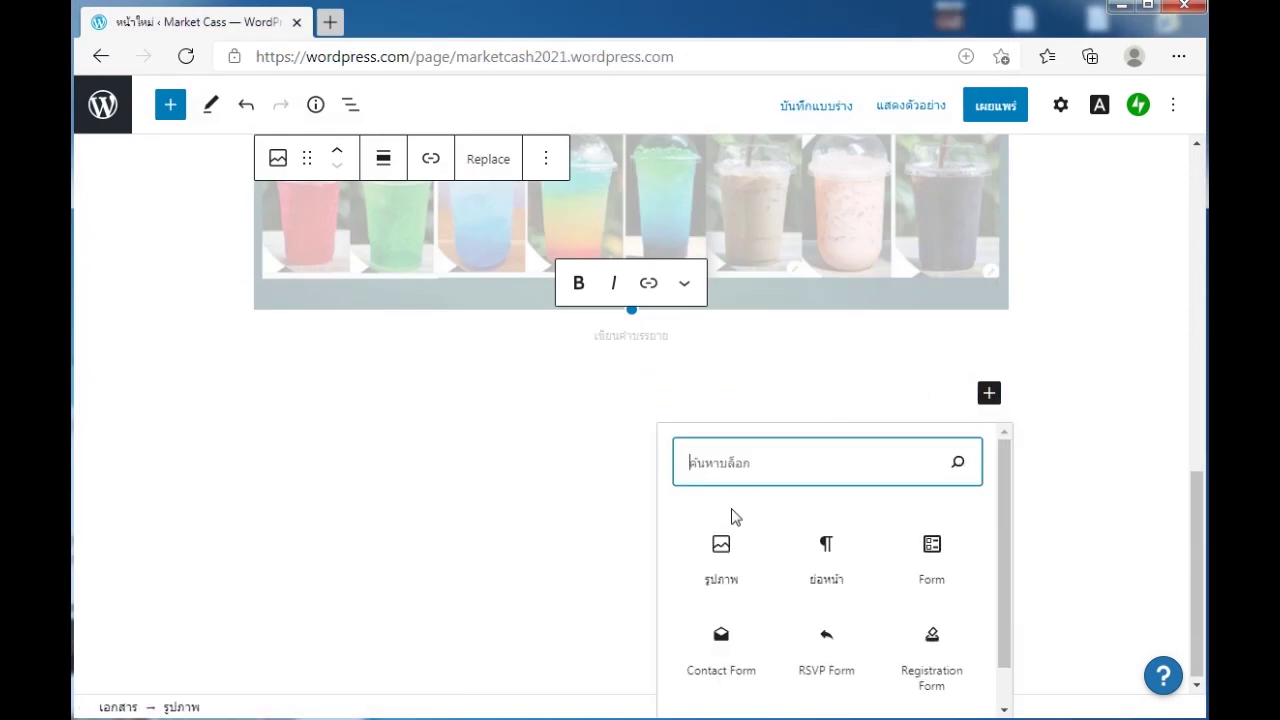
left_click(727, 549)
left_click(301, 488)
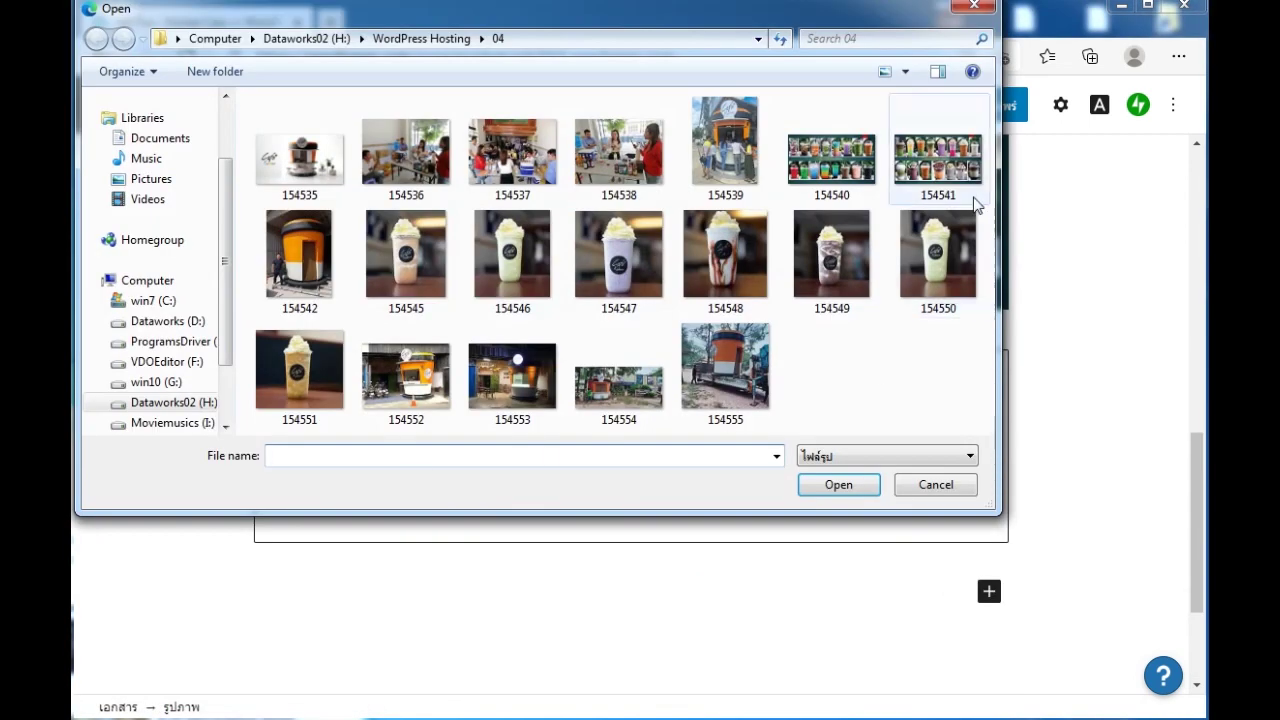
double_click(930, 188)
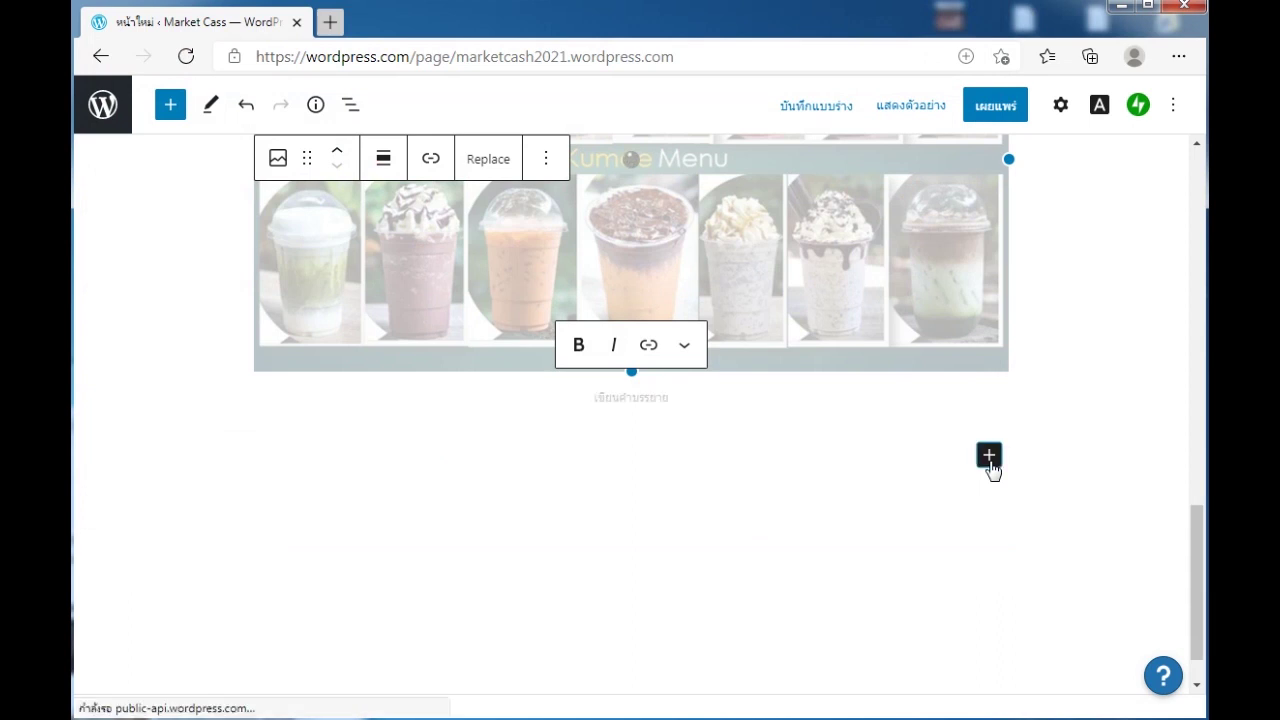
- Add two image blocks below the menu pictures and upload the kiosk photos 154552 and 154553
left_click(989, 460)
left_click(740, 226)
left_click(321, 549)
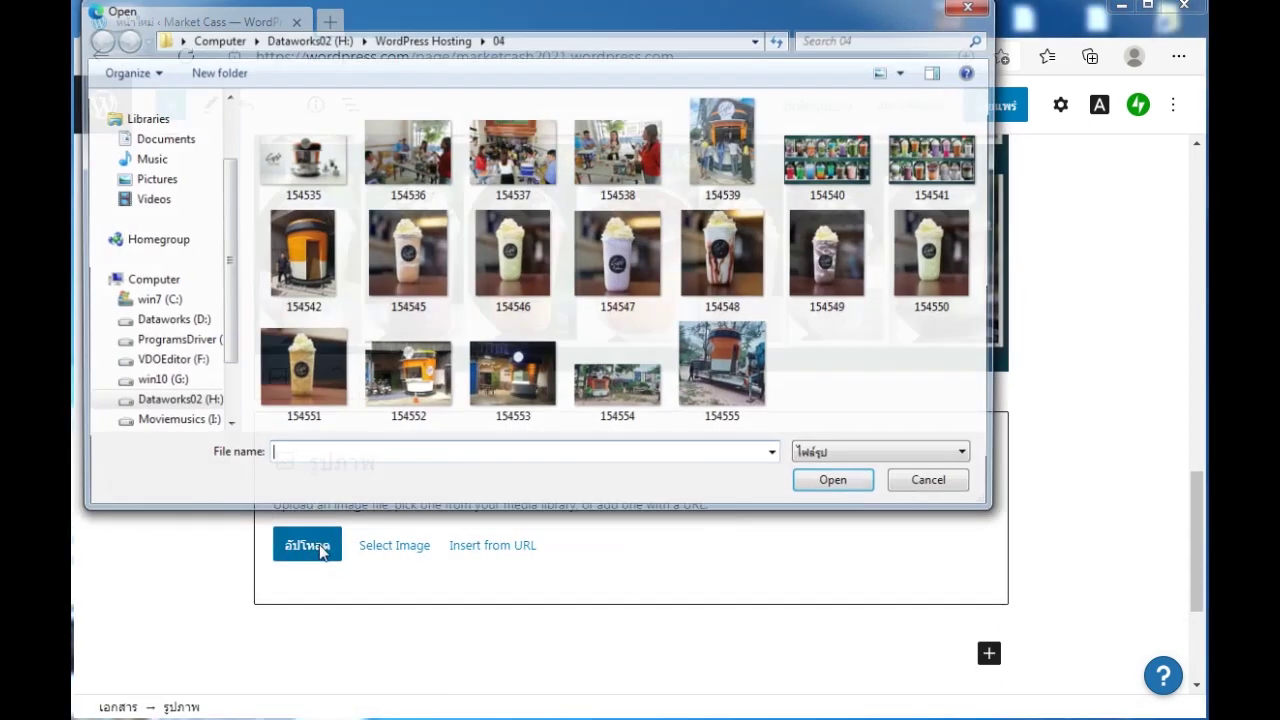
double_click(415, 390)
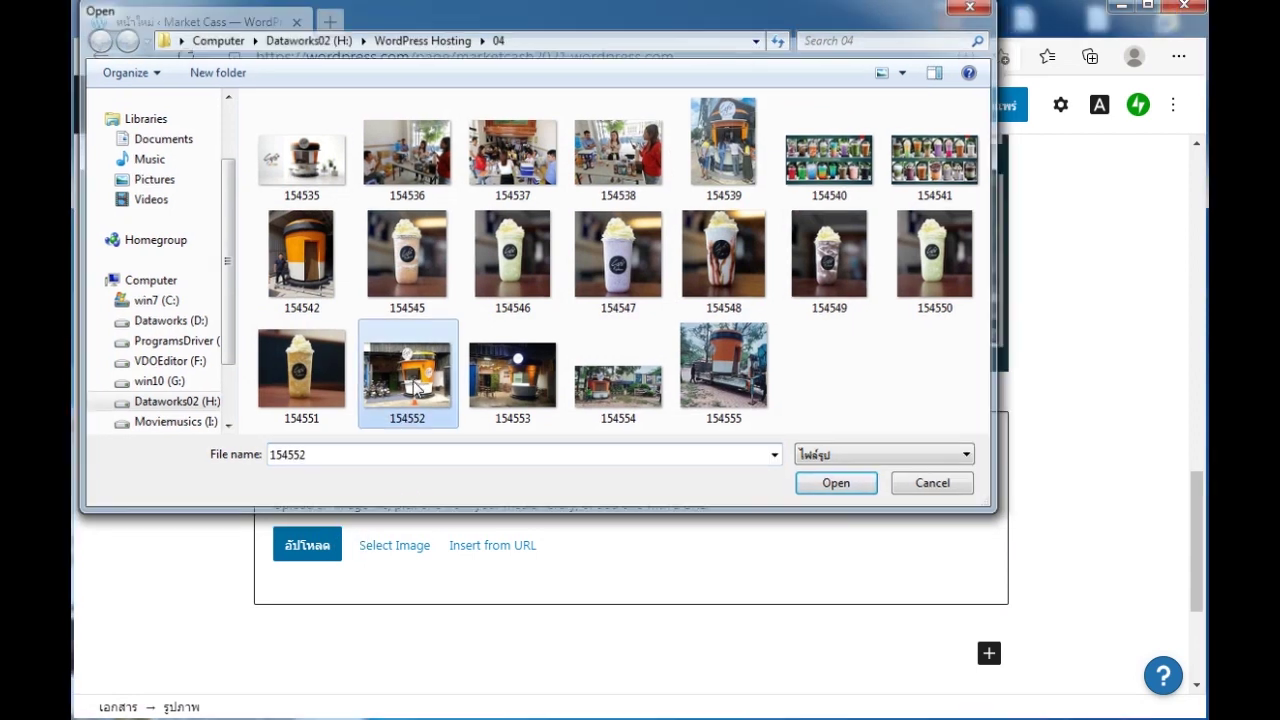
left_click(987, 527)
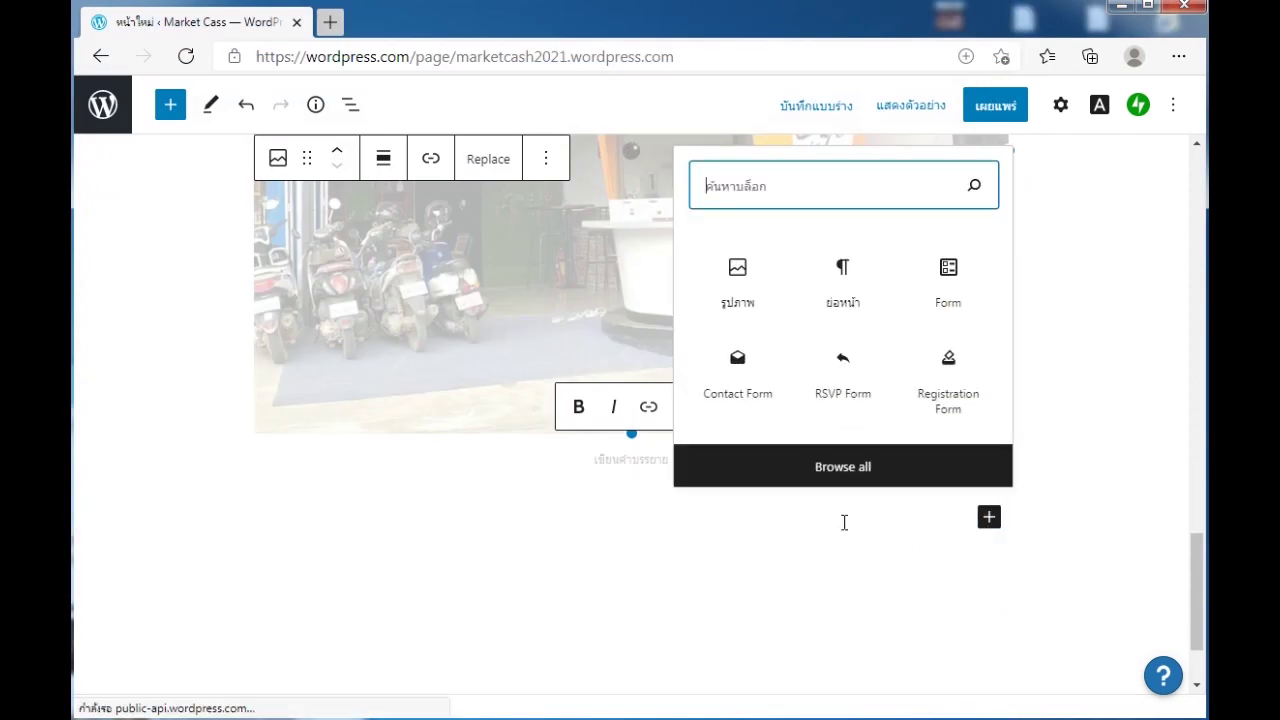
left_click(744, 282)
left_click(299, 313)
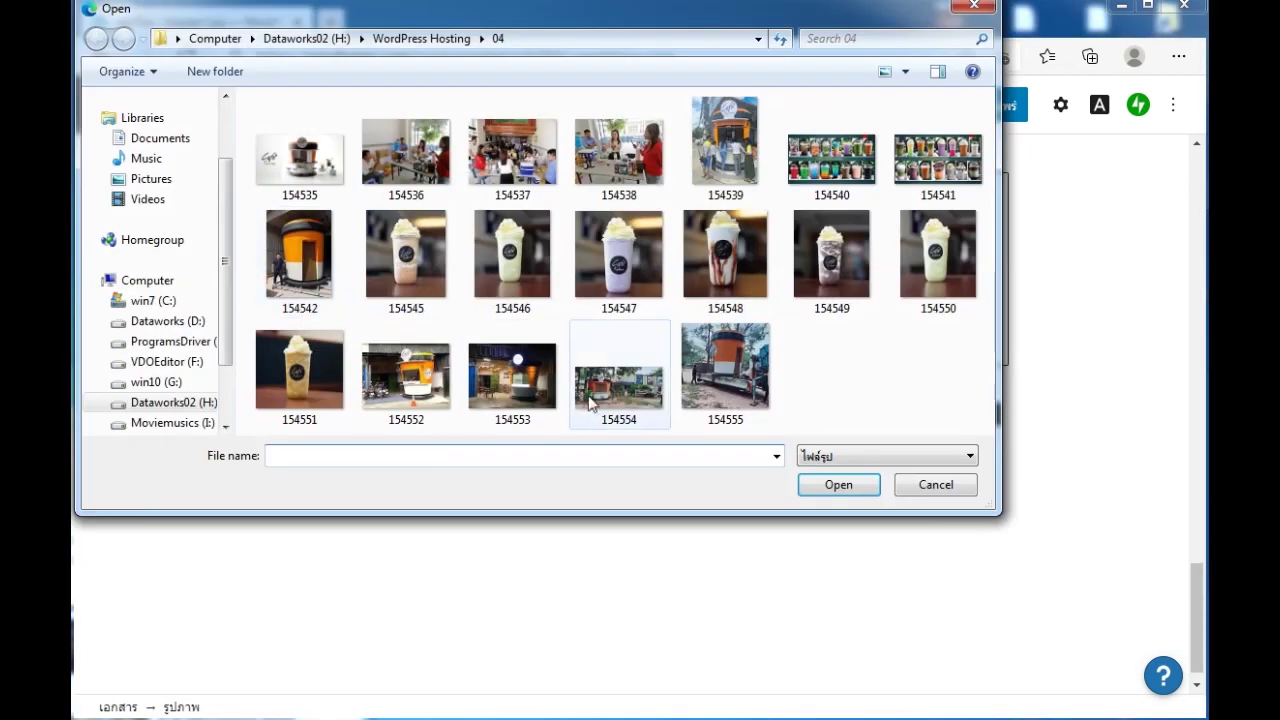
double_click(632, 400)
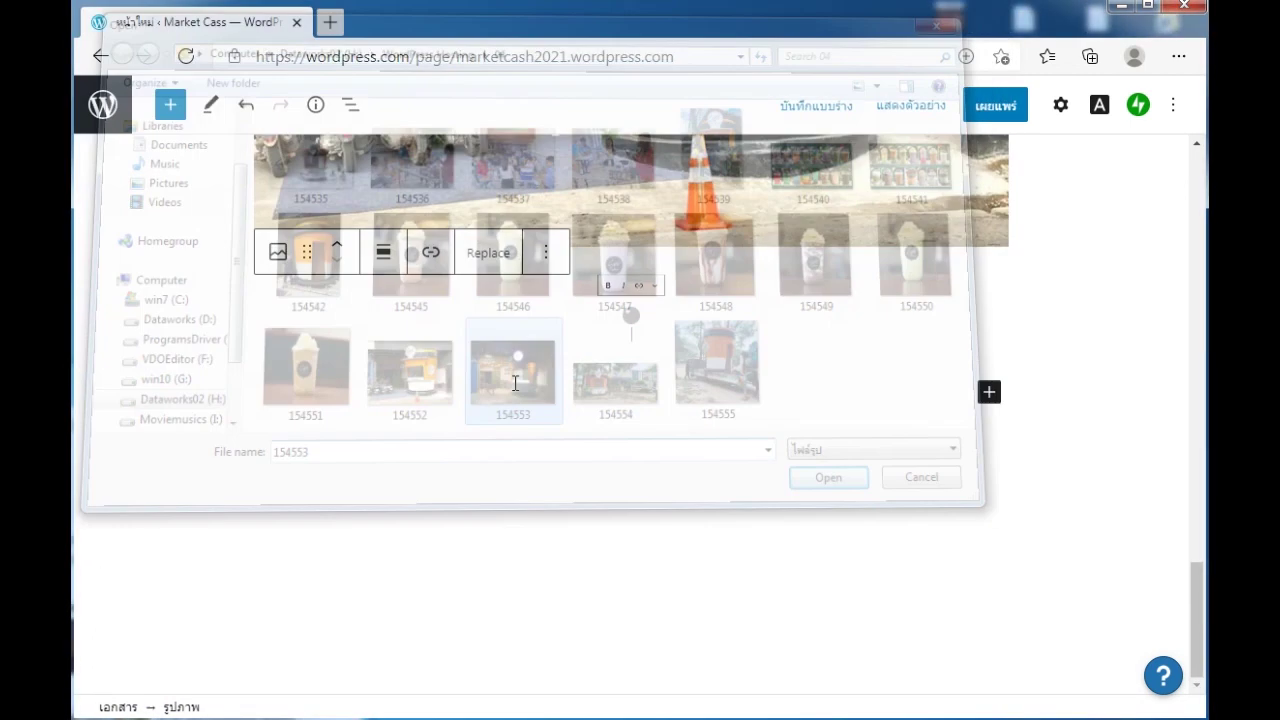
- Add an image block at the end of the page and upload picture 154554 from folder 04 into it
left_click(989, 393)
left_click(749, 540)
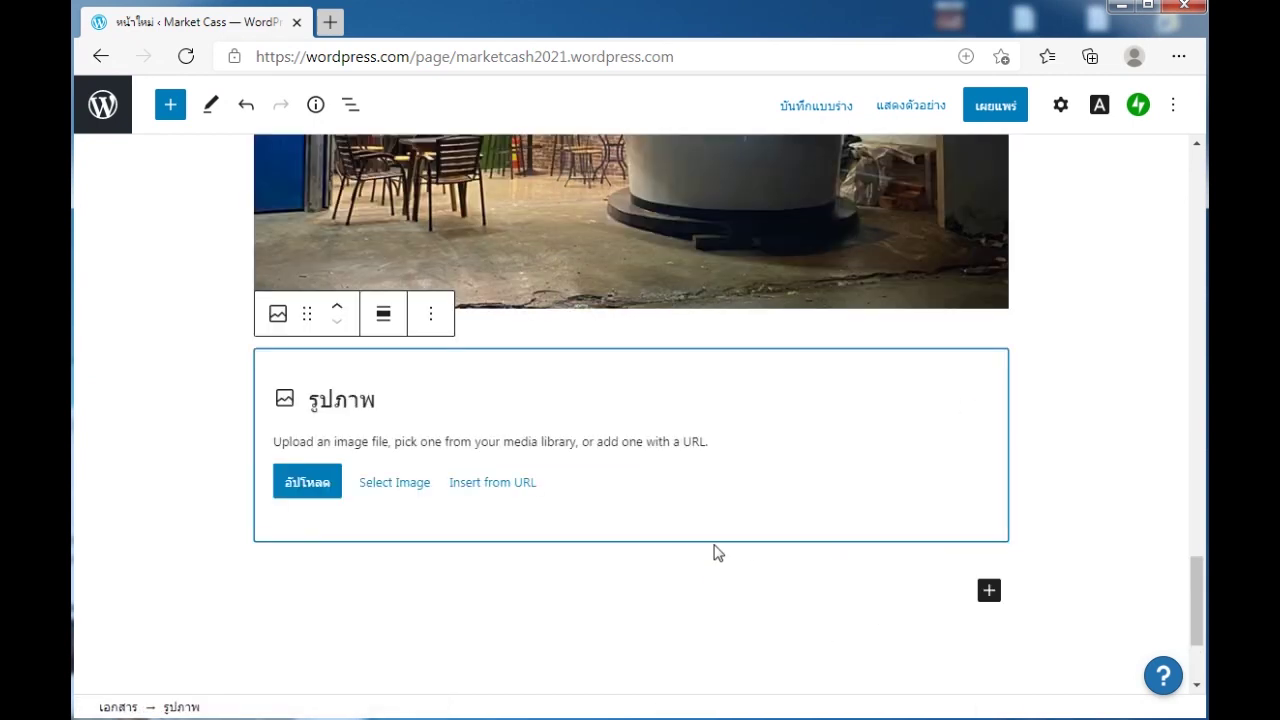
left_click(331, 489)
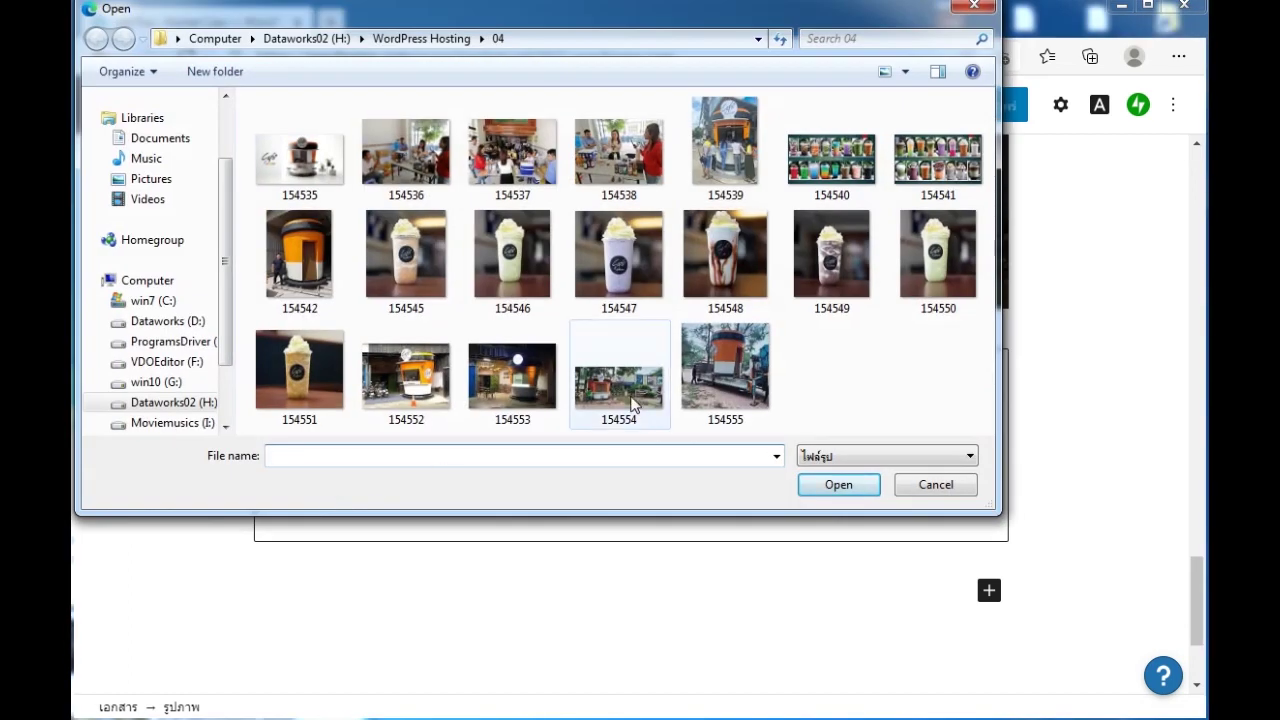
double_click(631, 403)
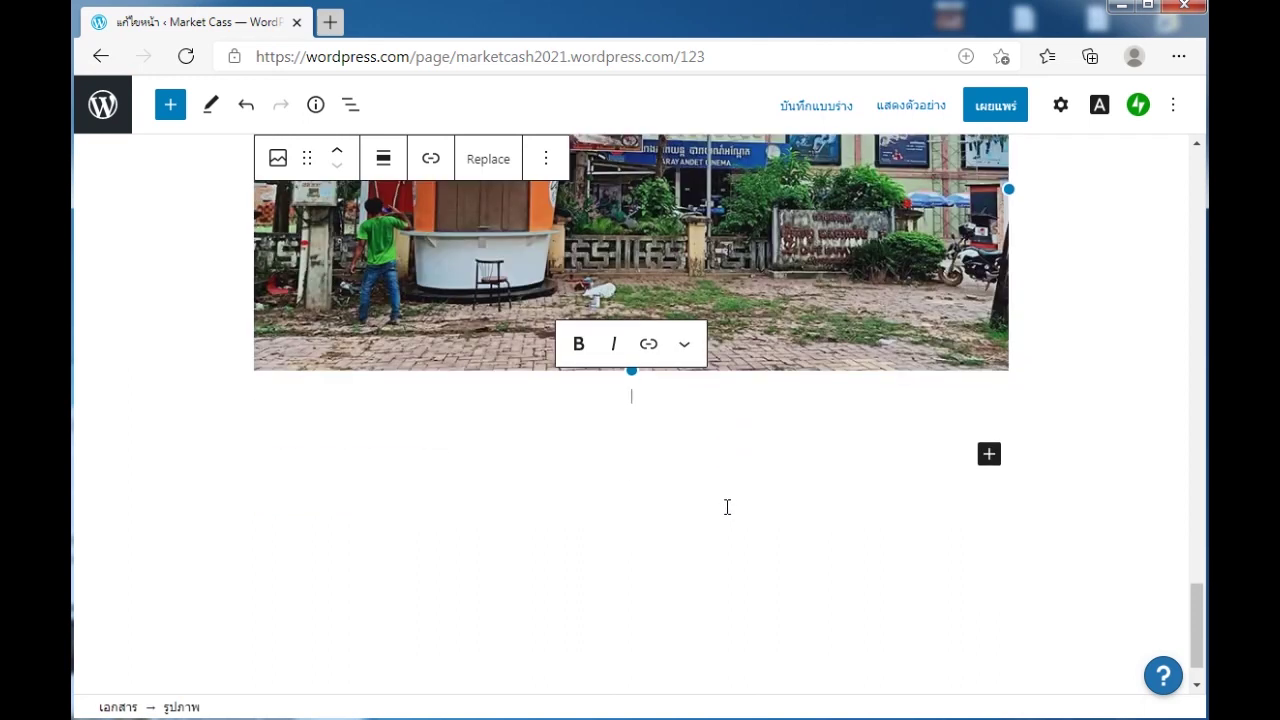
- Paste the copied Thailand and Cambodia contact details as text below the last image, and start a new empty paragraph after them
left_click(306, 484)
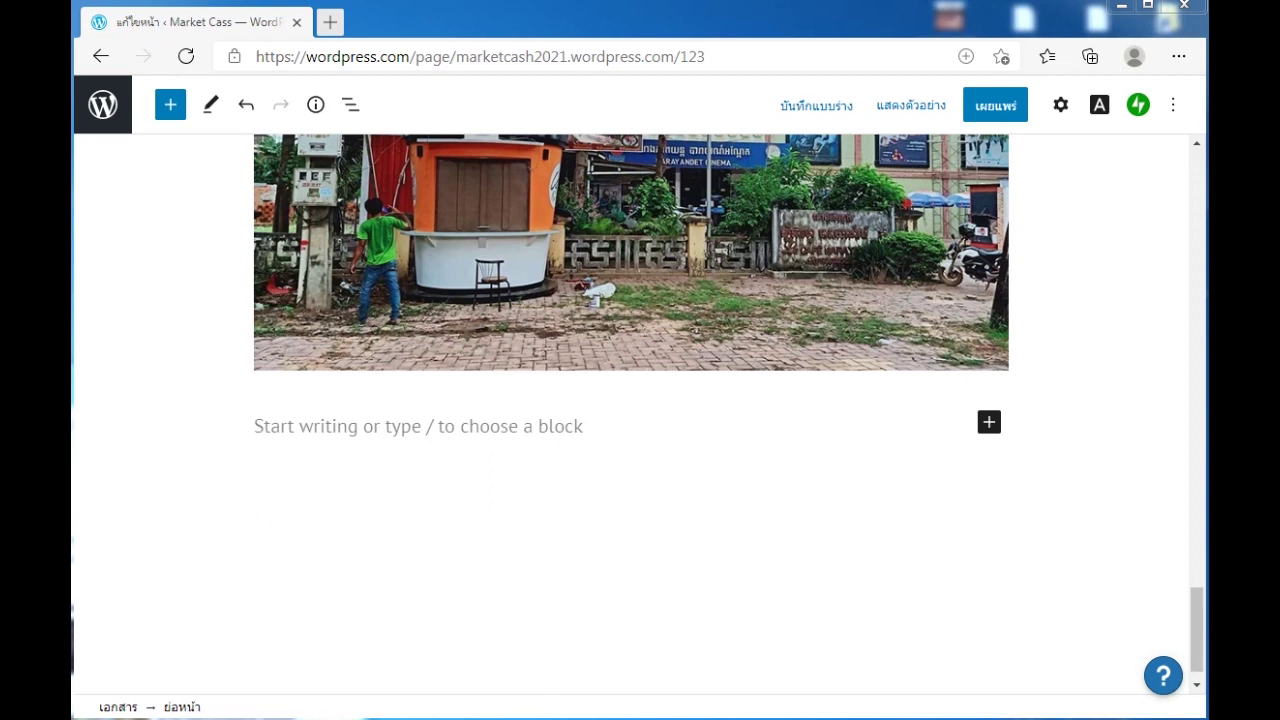
left_click(353, 489)
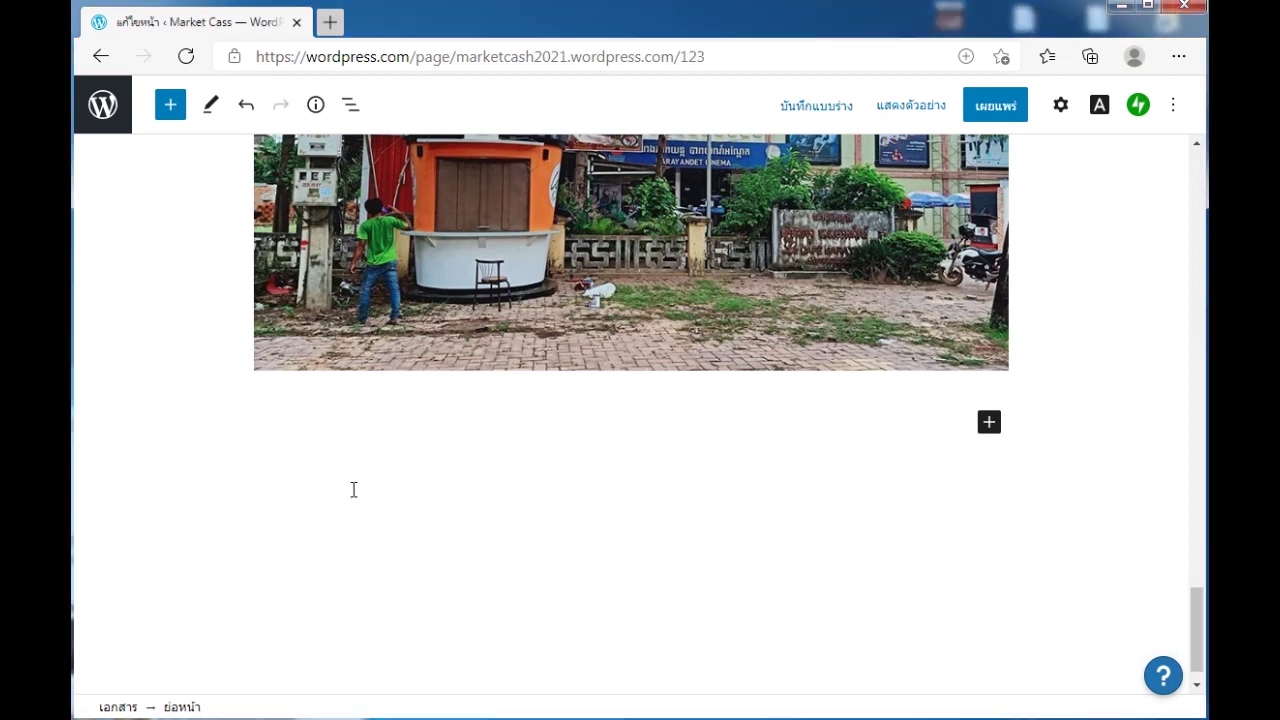
key("ctrl+v")
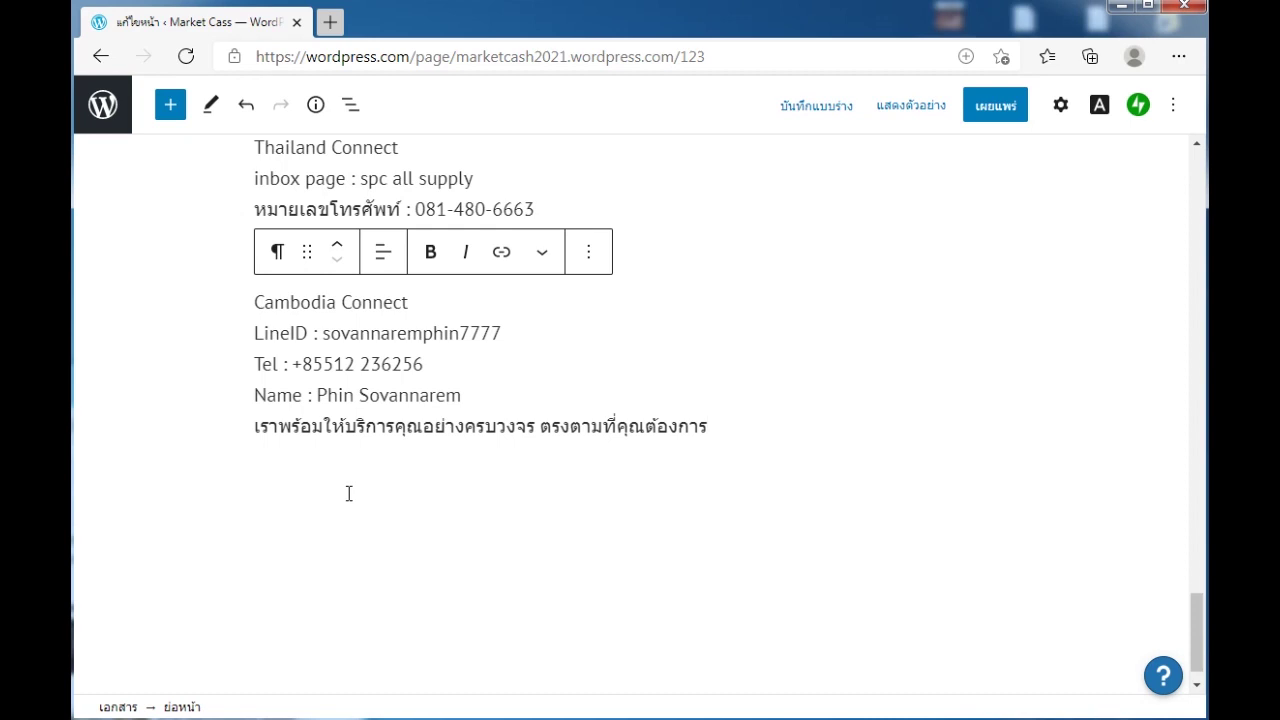
key("Return")
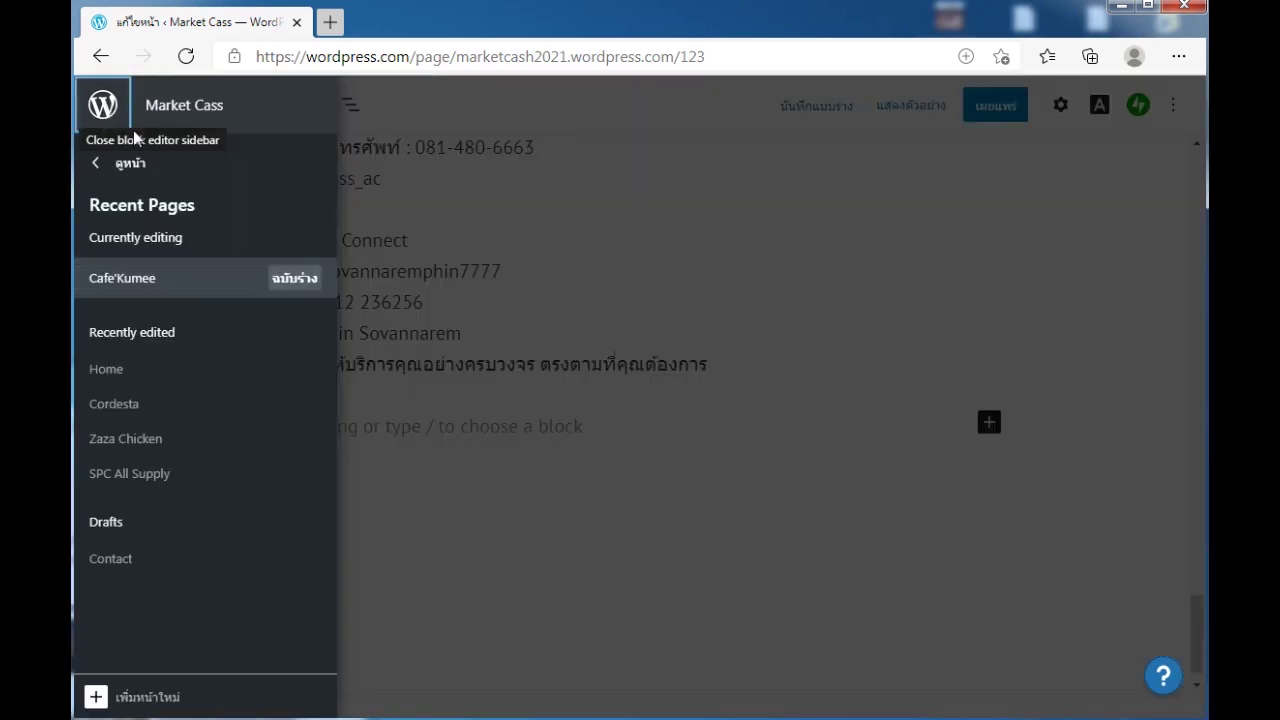
- Search the block library for "cont" and insert a Contact Form block below the contact details
left_click(106, 106)
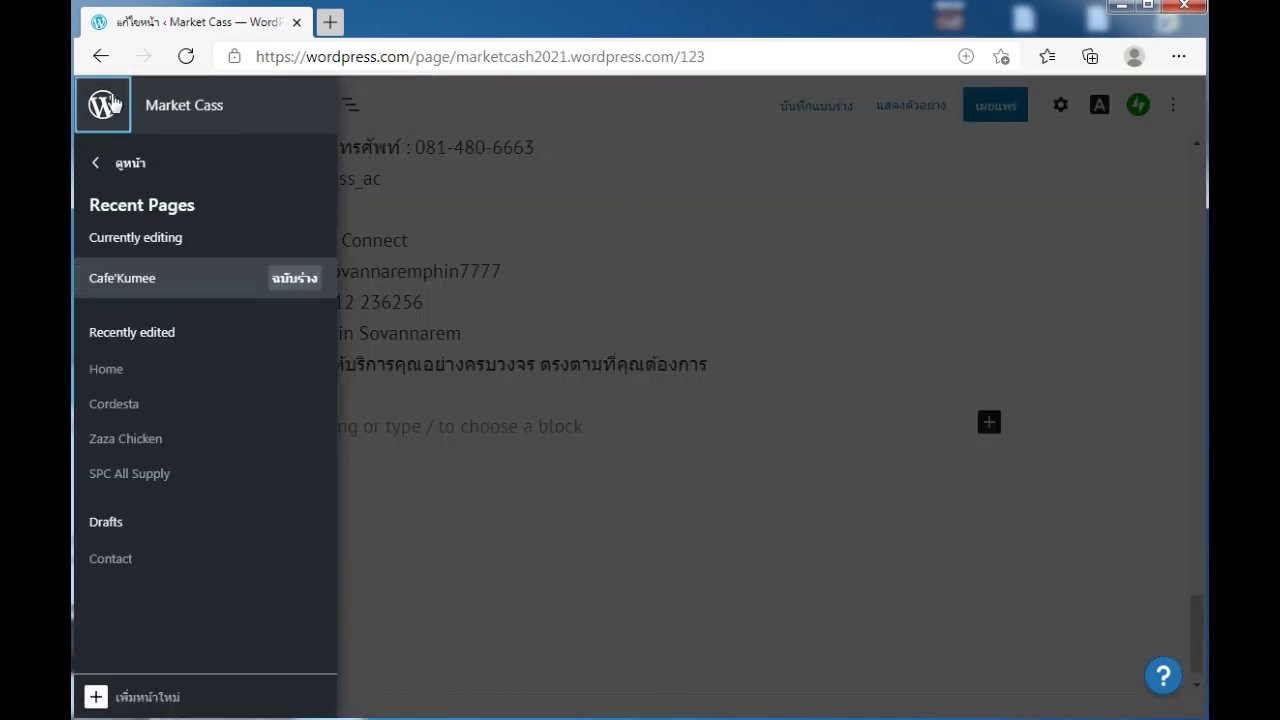
left_click(106, 104)
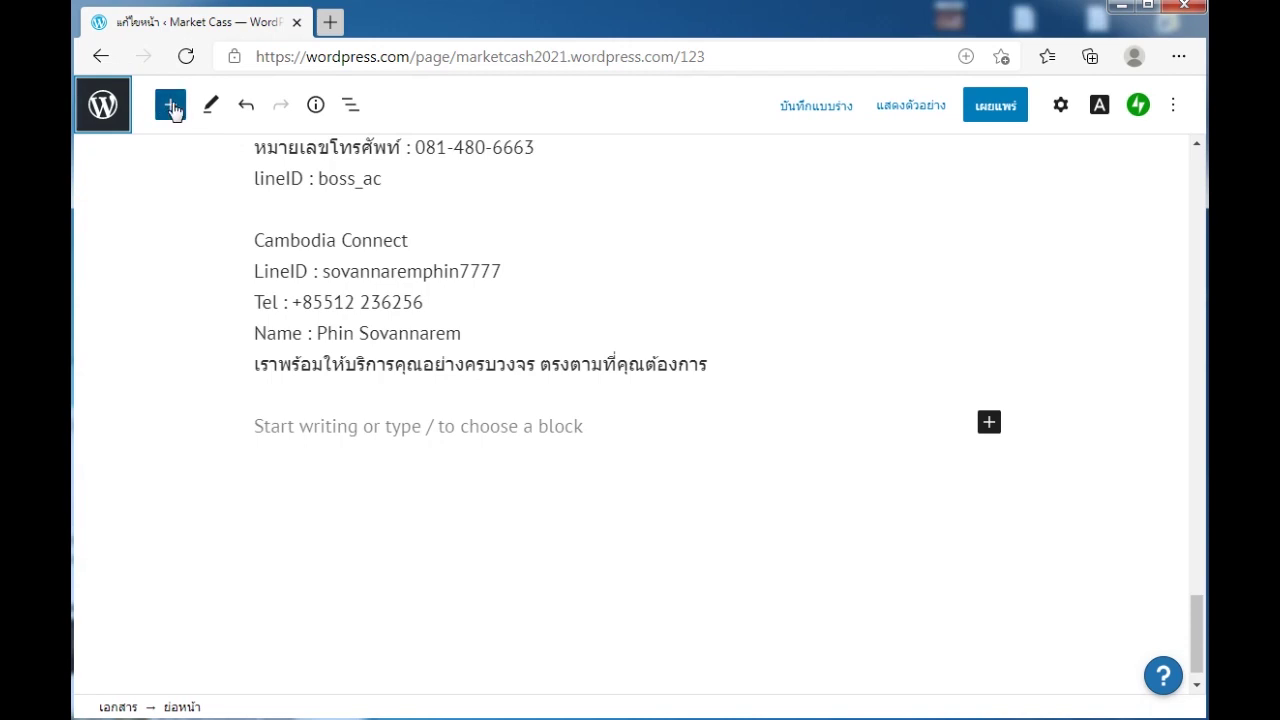
left_click(171, 106)
type("c")
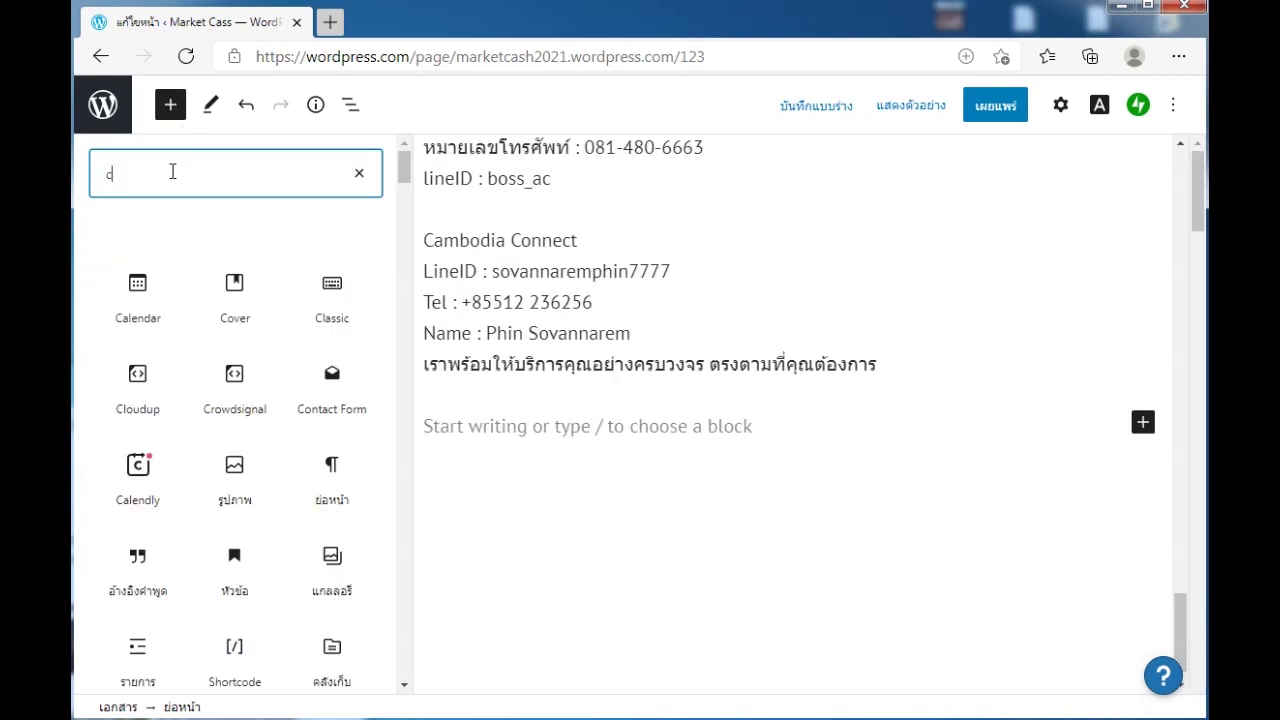
type("ont")
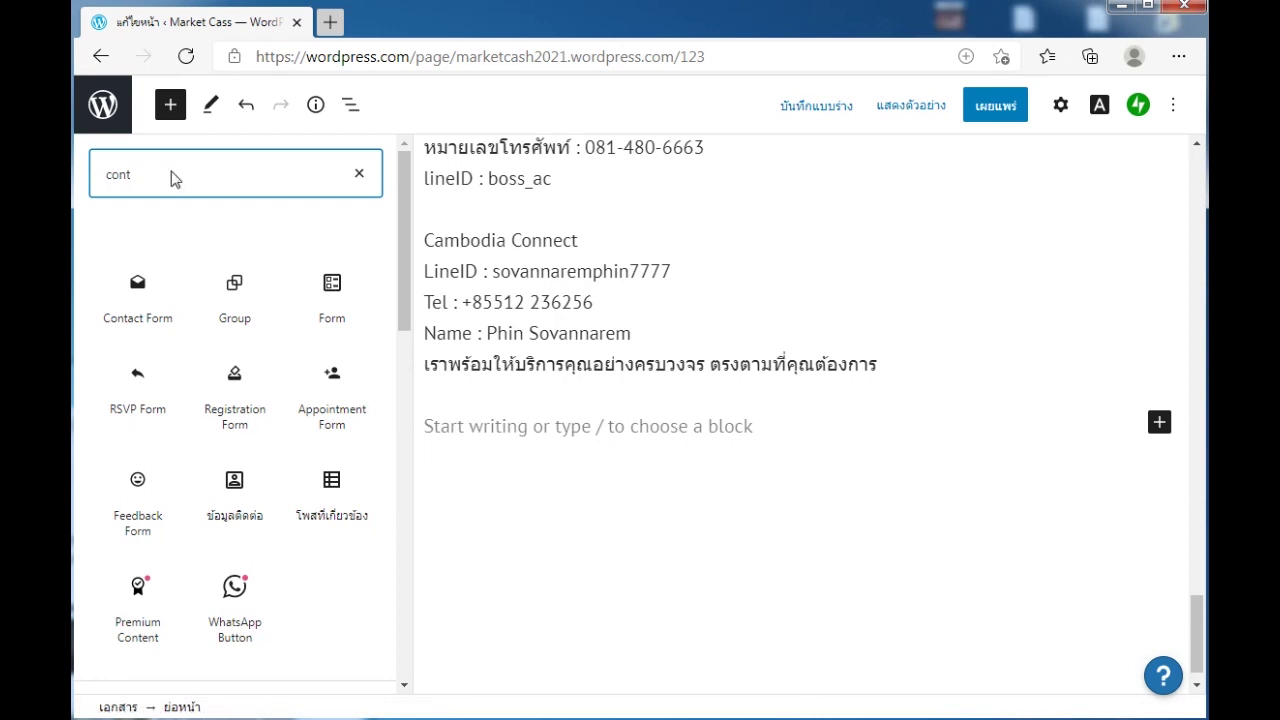
left_click(139, 286)
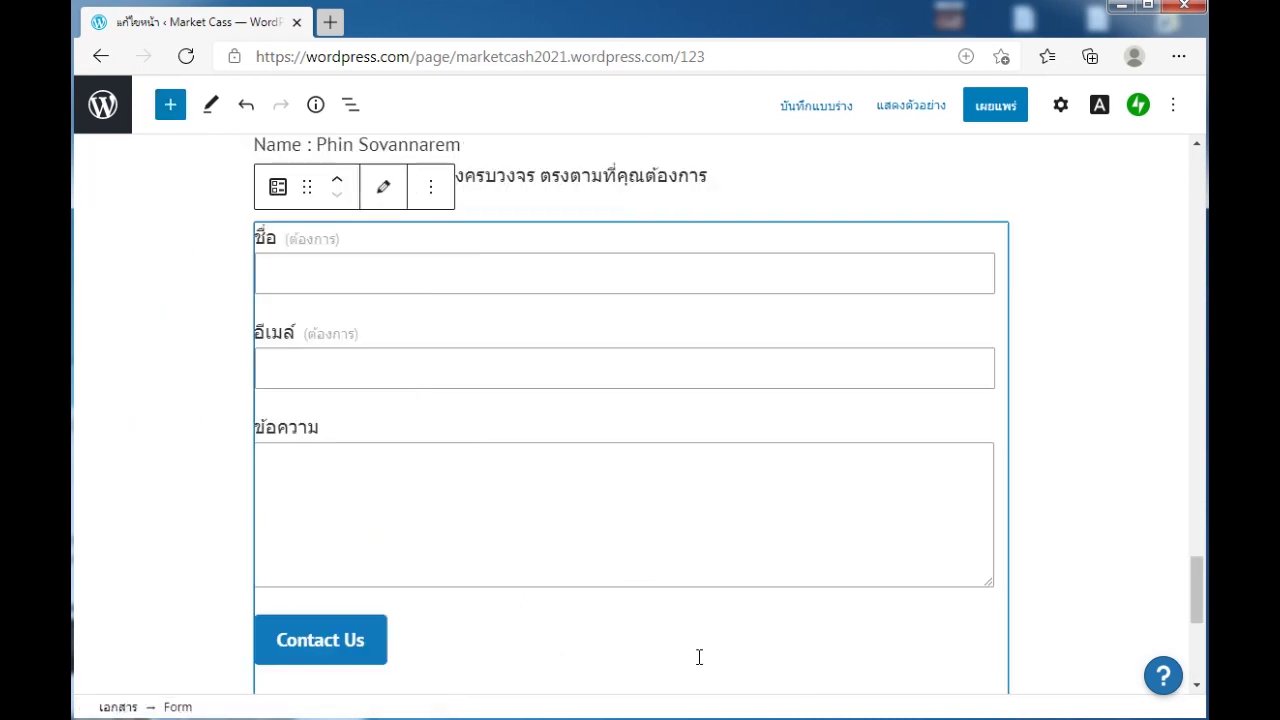
- Publish the Cafe'Kumee page and copy its page address
left_click(996, 106)
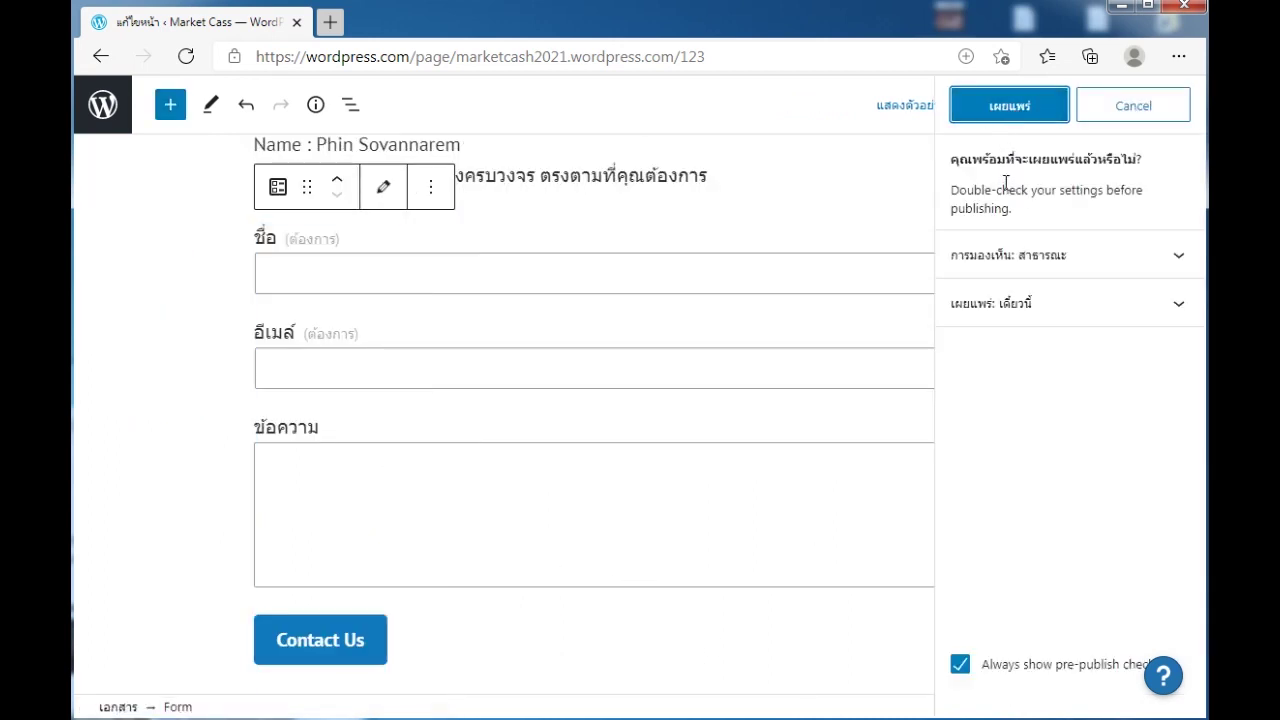
left_click(1010, 116)
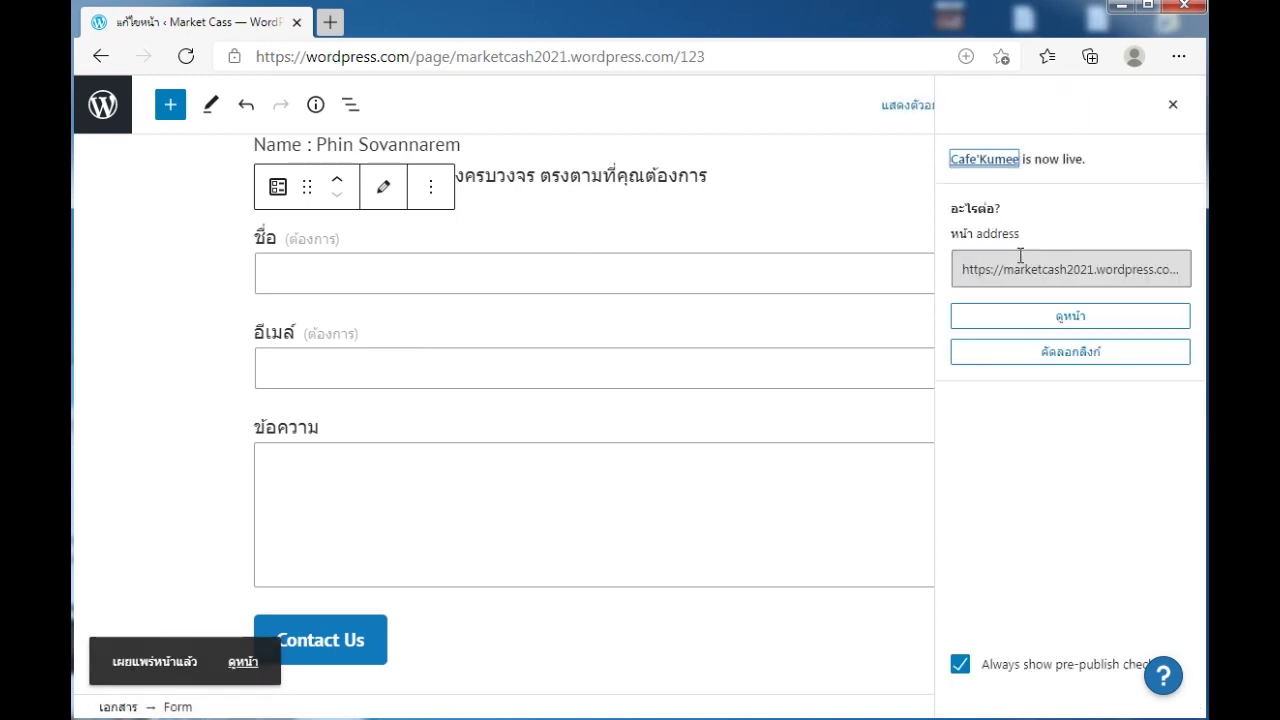
left_click(1022, 267)
right_click(1024, 273)
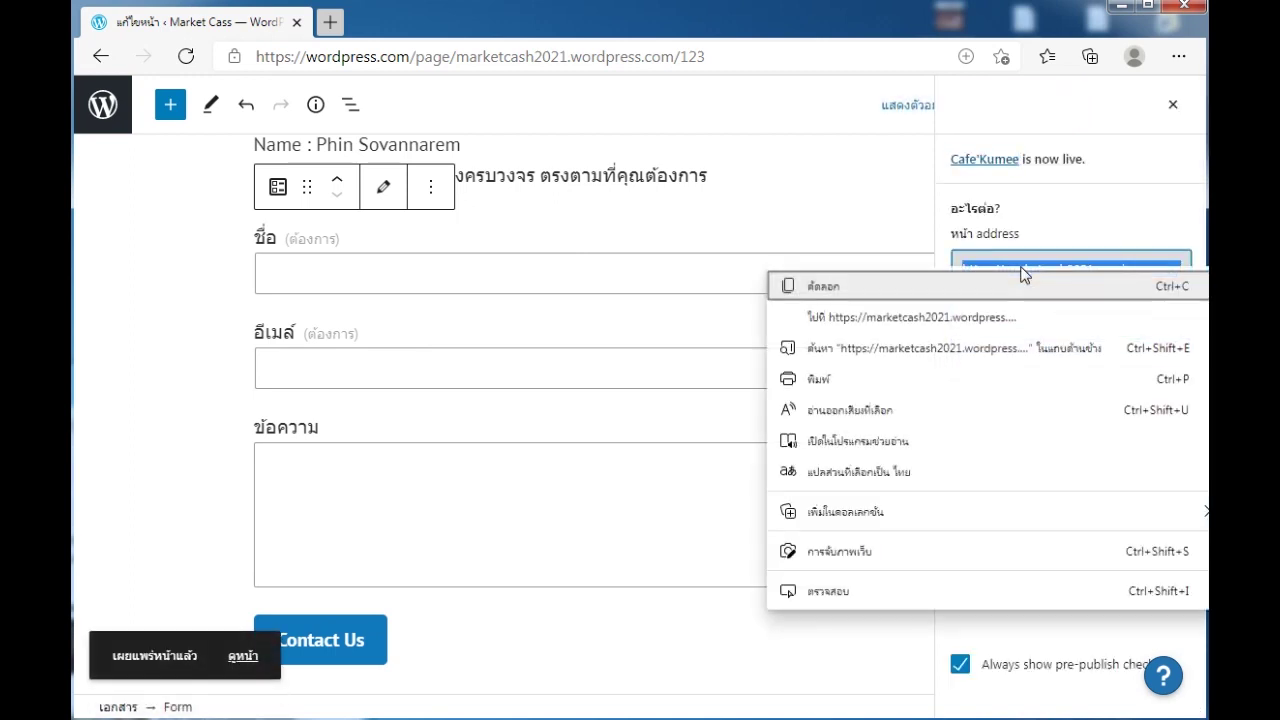
left_click(862, 290)
- On the Home page, link the "See Cafe'Kumee More Details" button to the copied address, opening in a new tab, and update the page
left_click(101, 106)
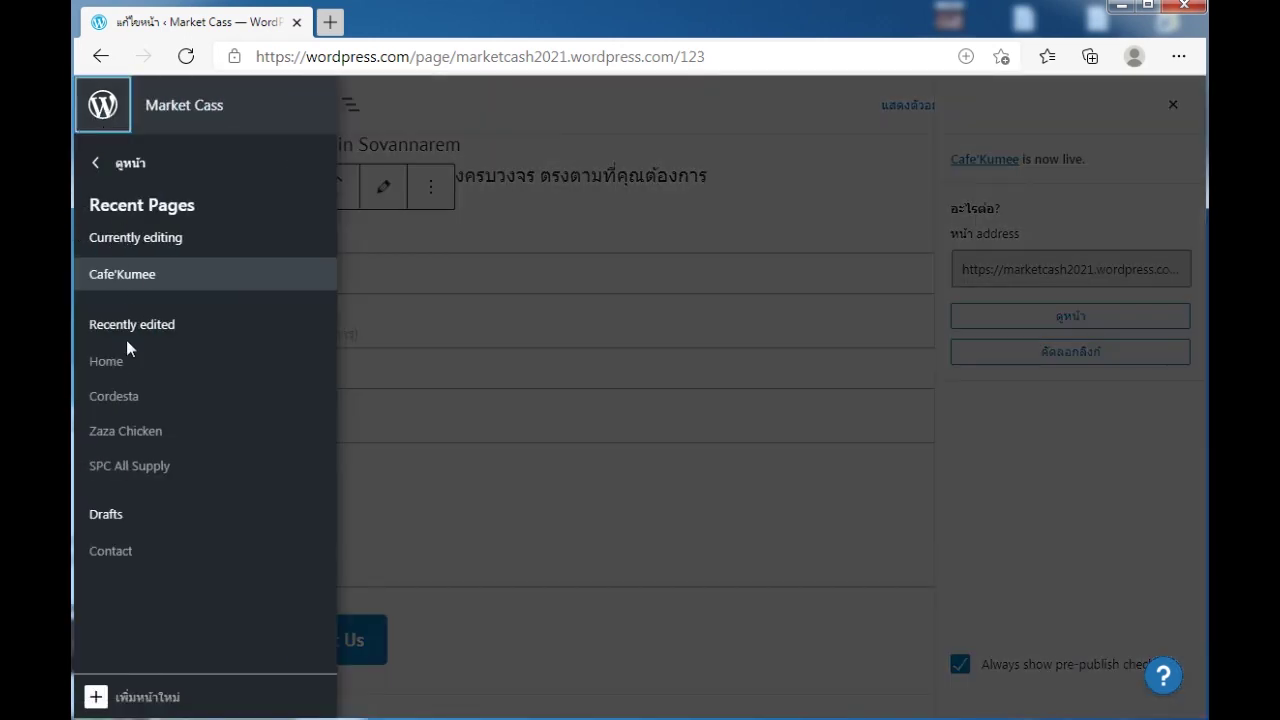
left_click(114, 362)
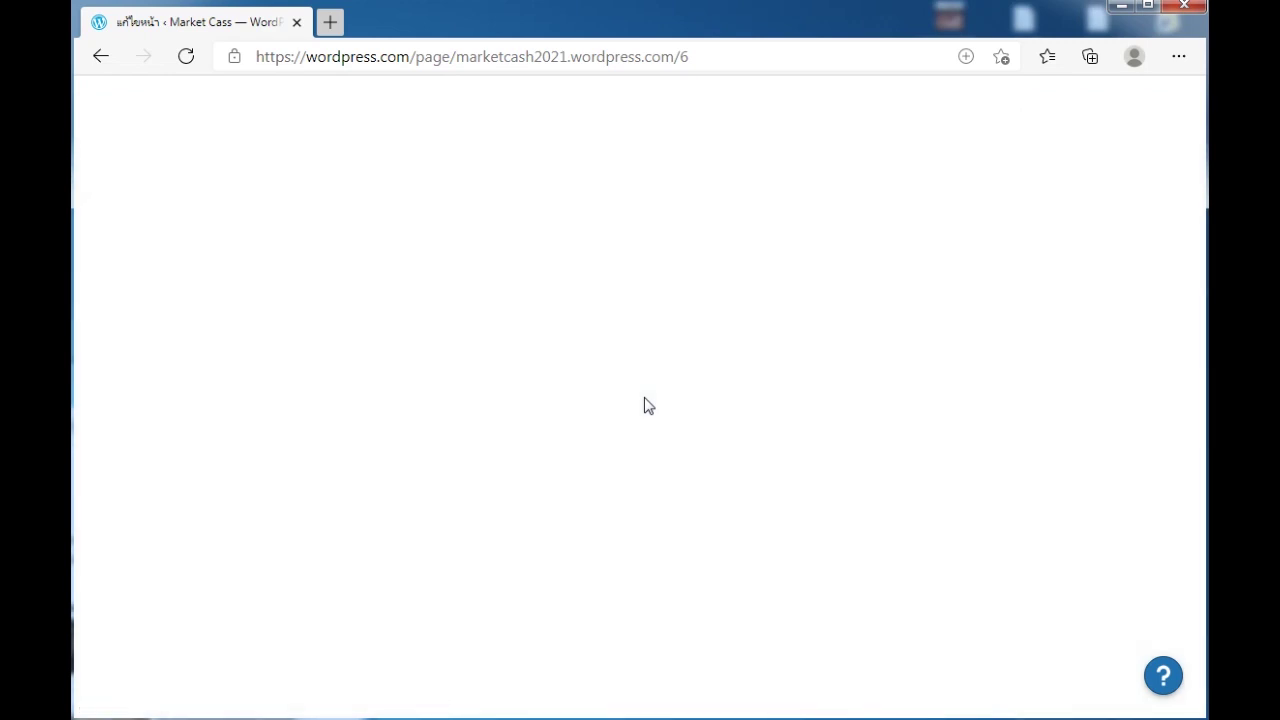
scroll(648, 405, "down", 5)
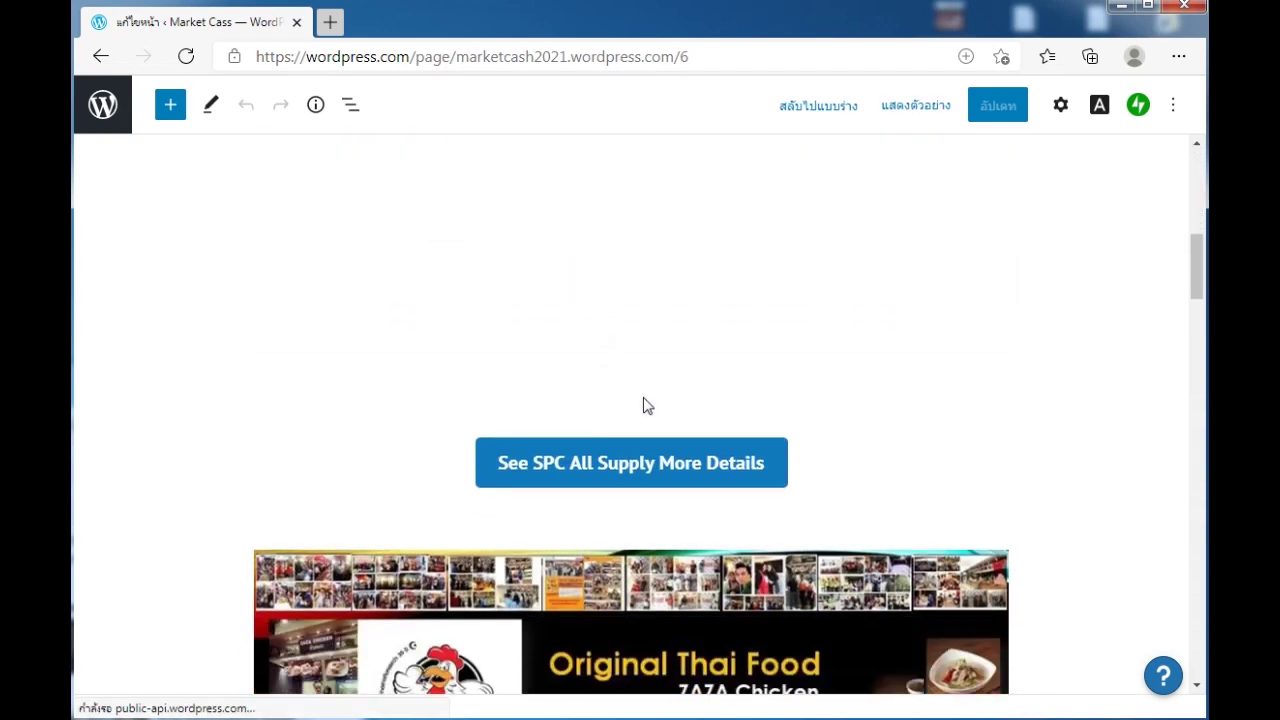
scroll(645, 405, "down", 12)
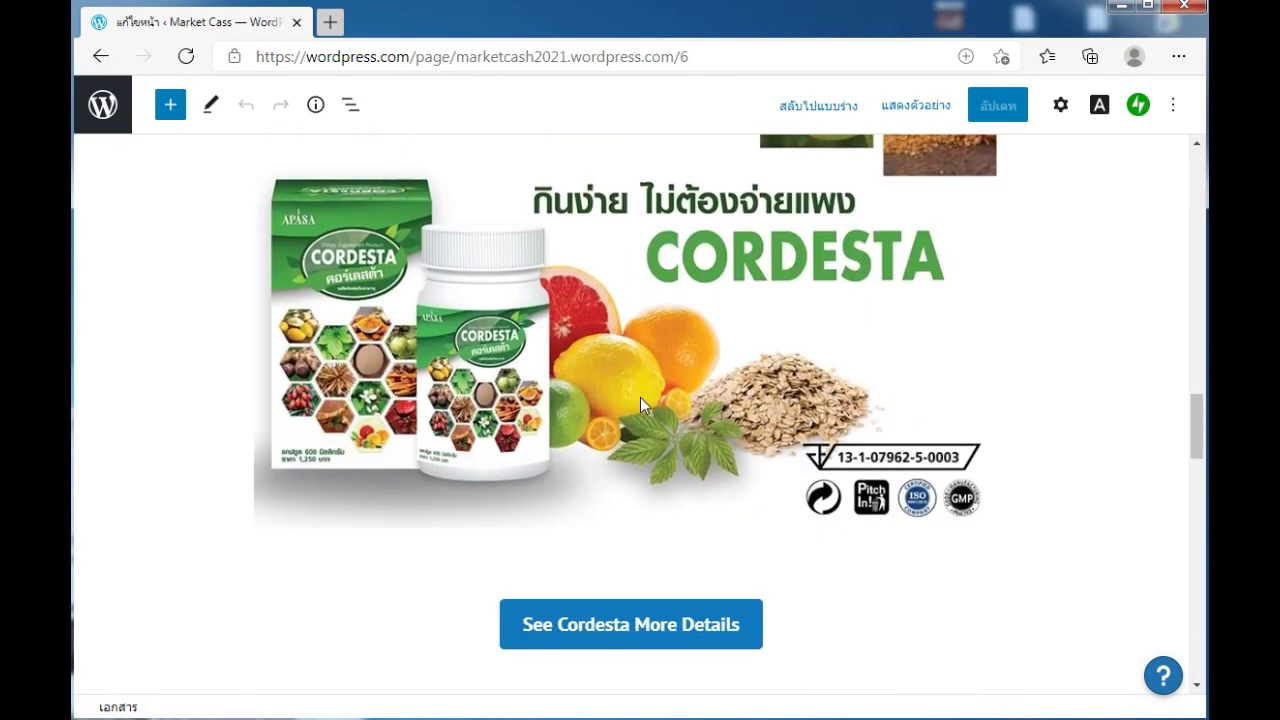
scroll(640, 403, "down", 7)
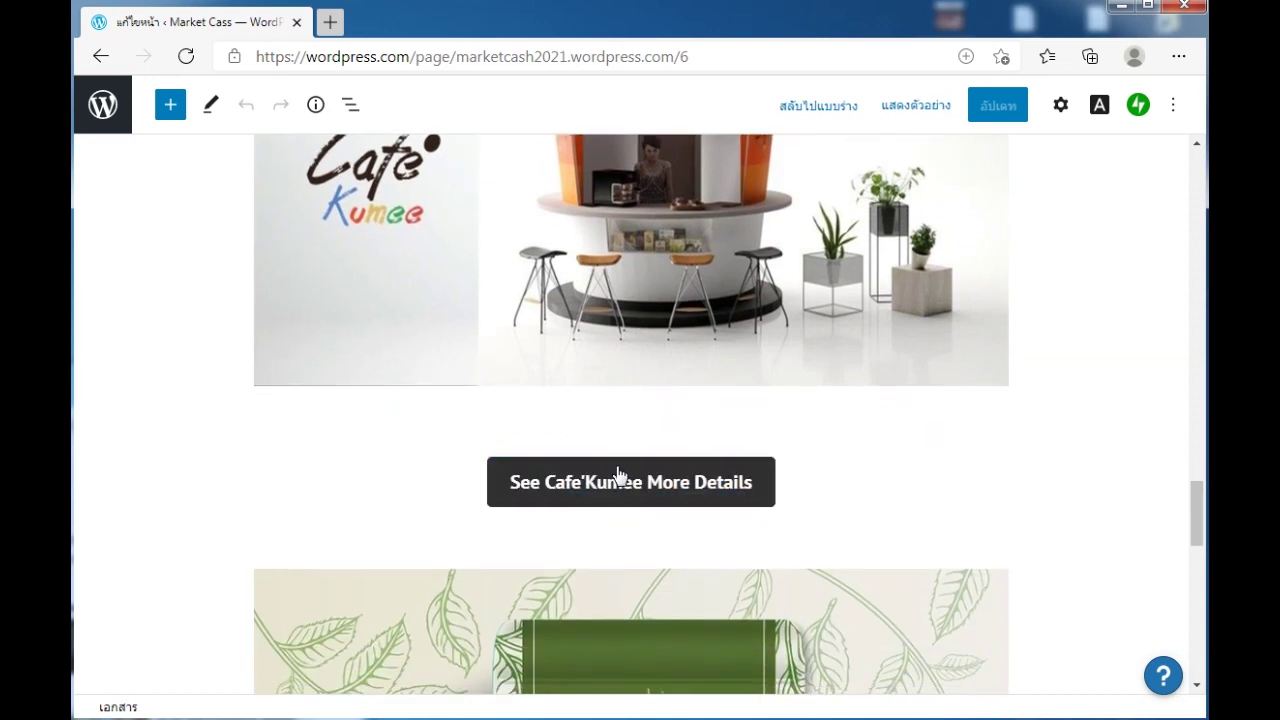
left_click(618, 474)
left_click(605, 424)
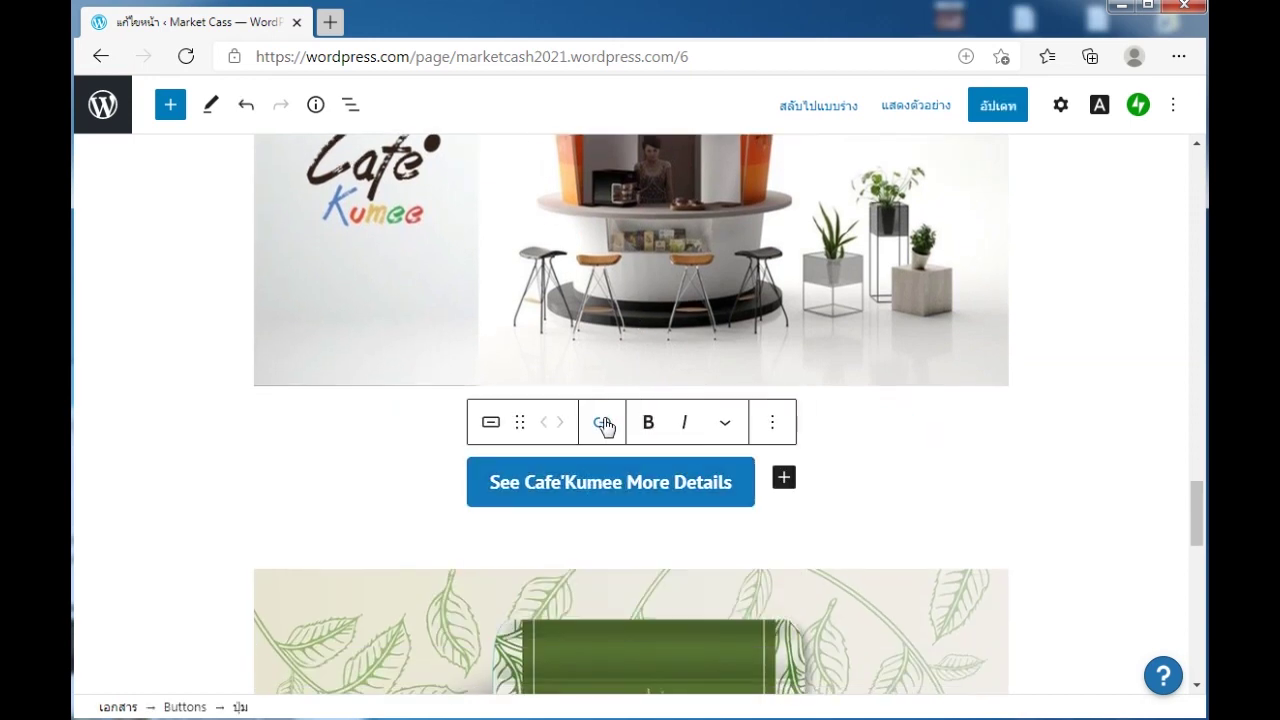
left_click(602, 423)
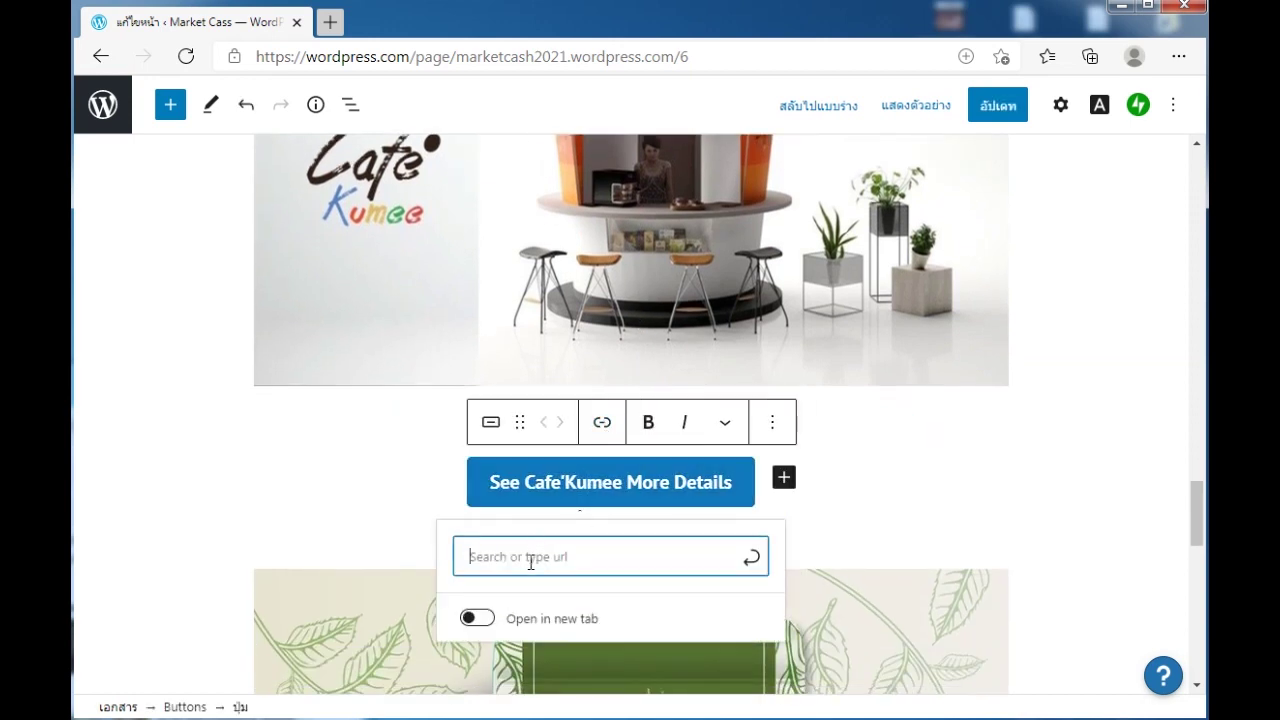
key("ctrl+v")
left_click(483, 677)
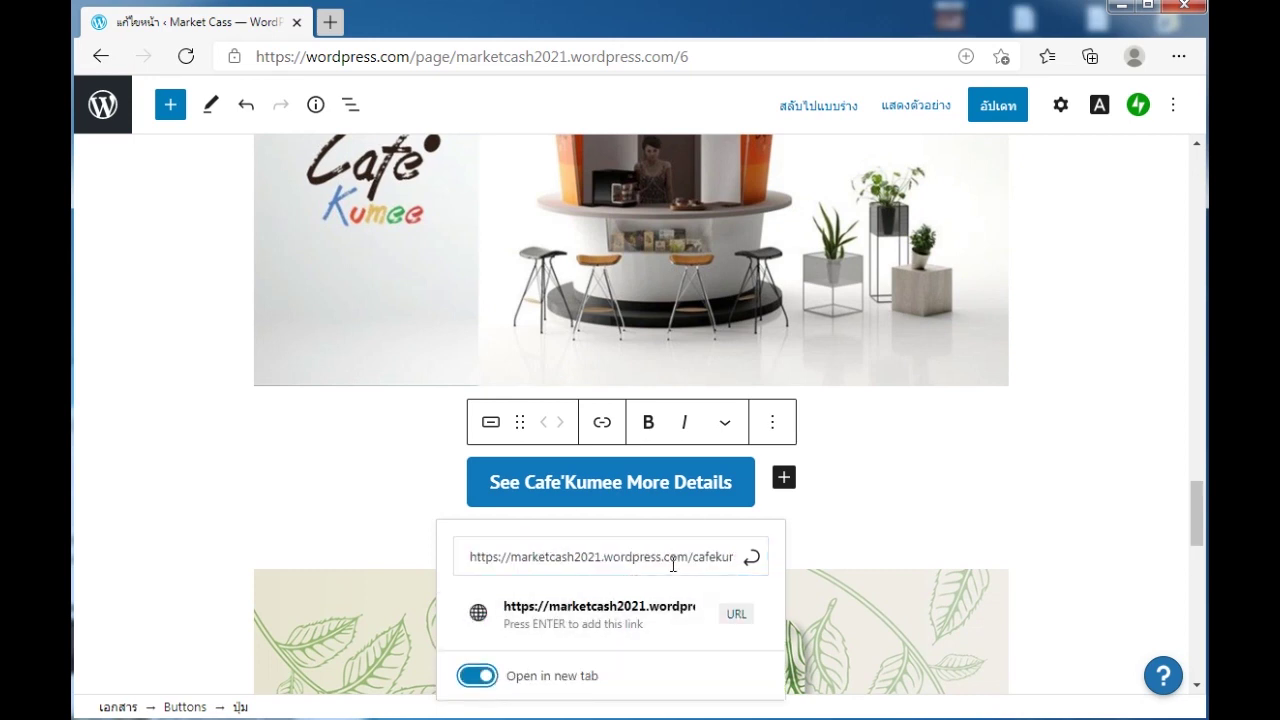
left_click(734, 614)
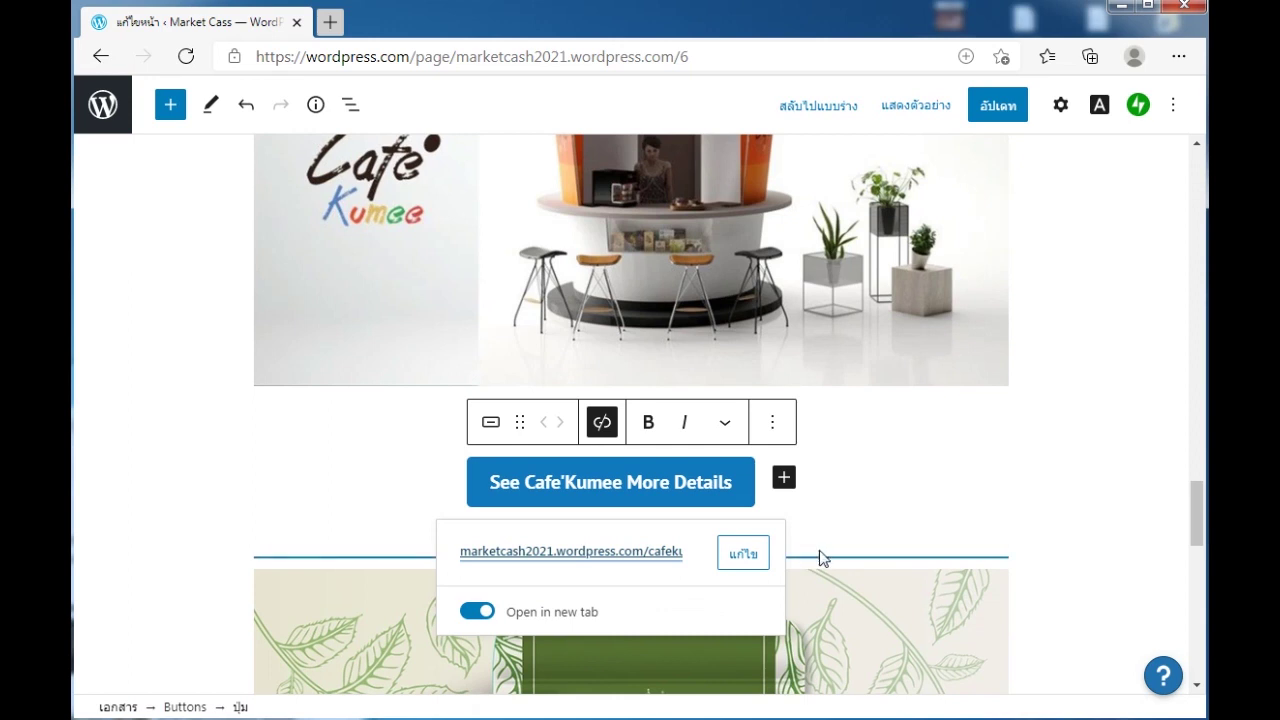
left_click(862, 525)
left_click(1010, 112)
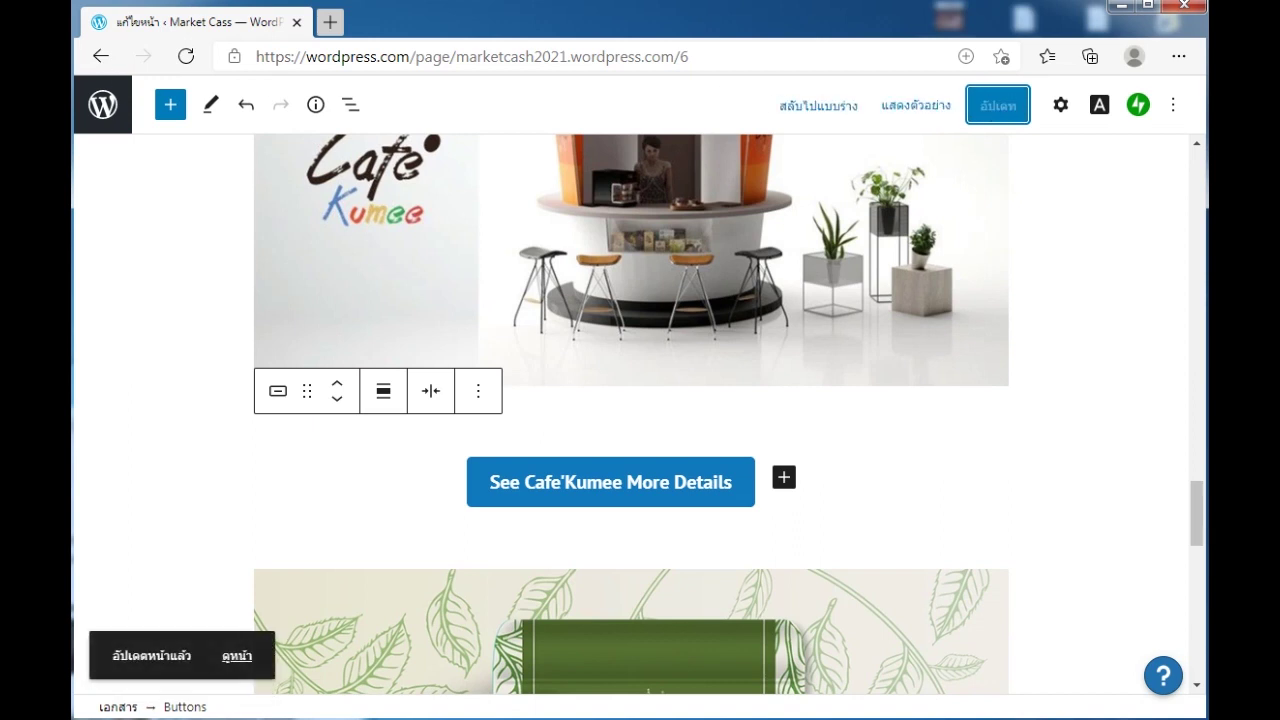
- Create a new page with the blank layout and title it "Cha Sa"
left_click(102, 104)
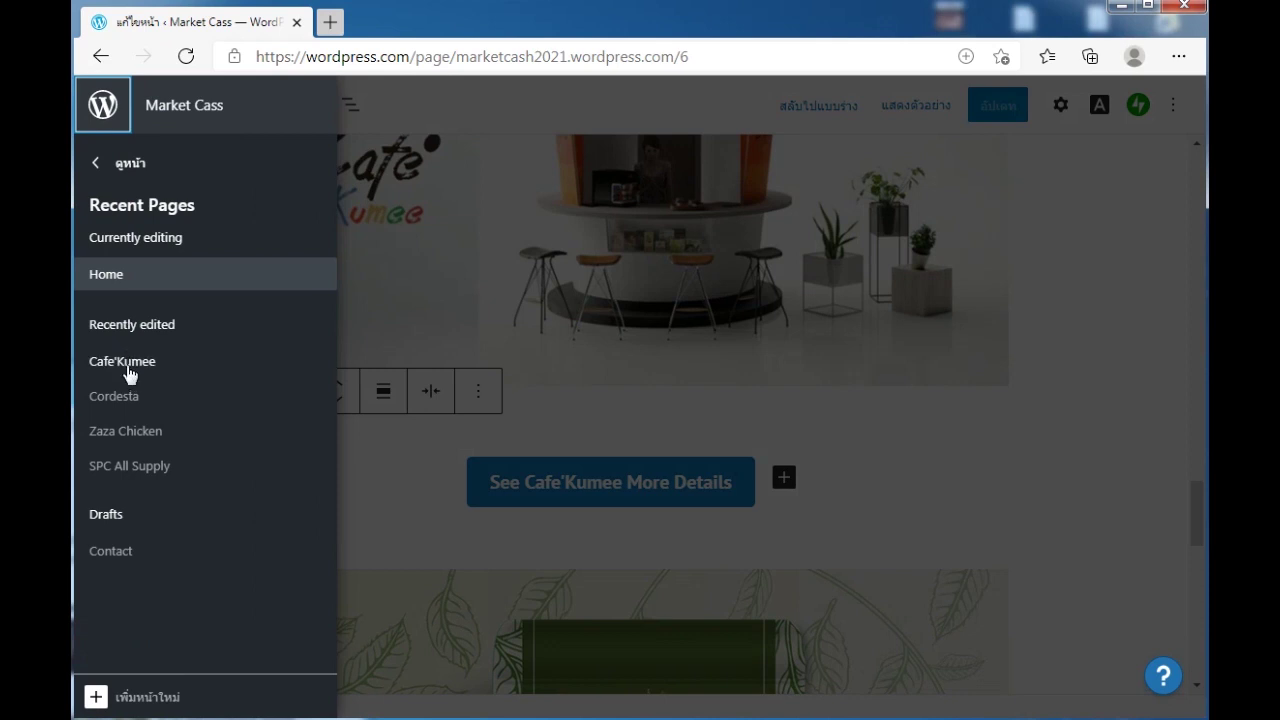
left_click(130, 696)
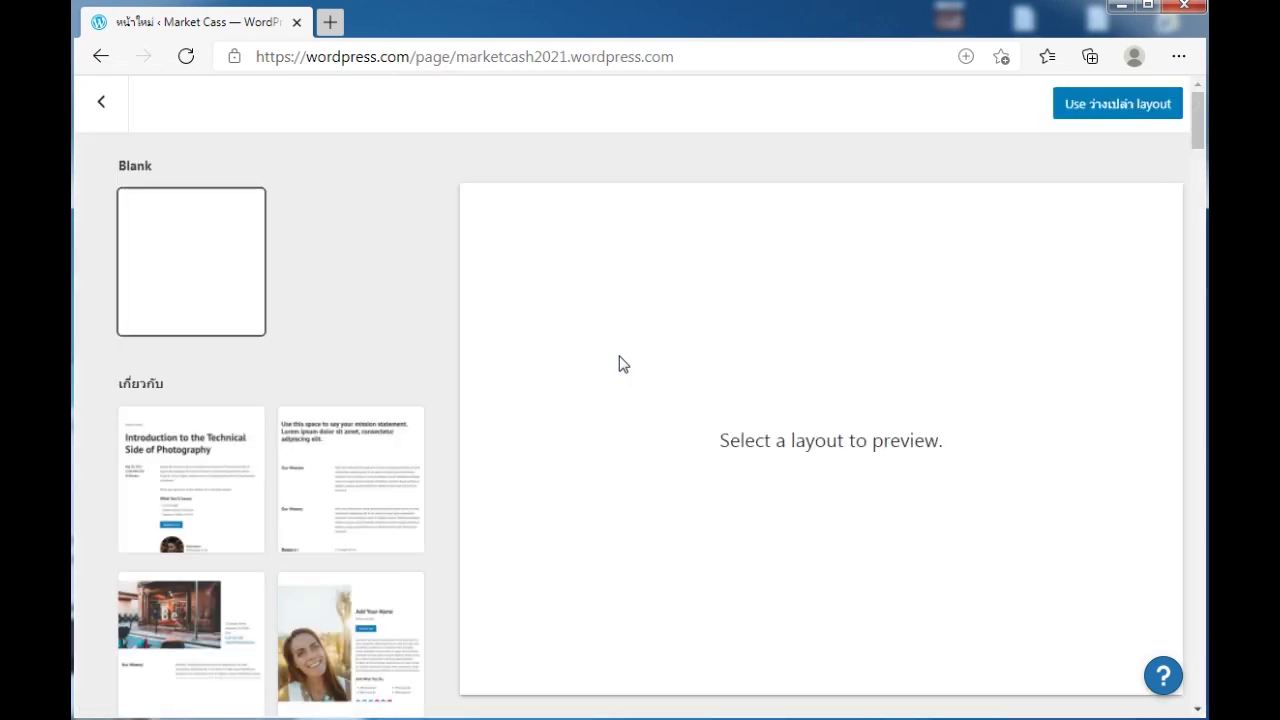
left_click(1105, 112)
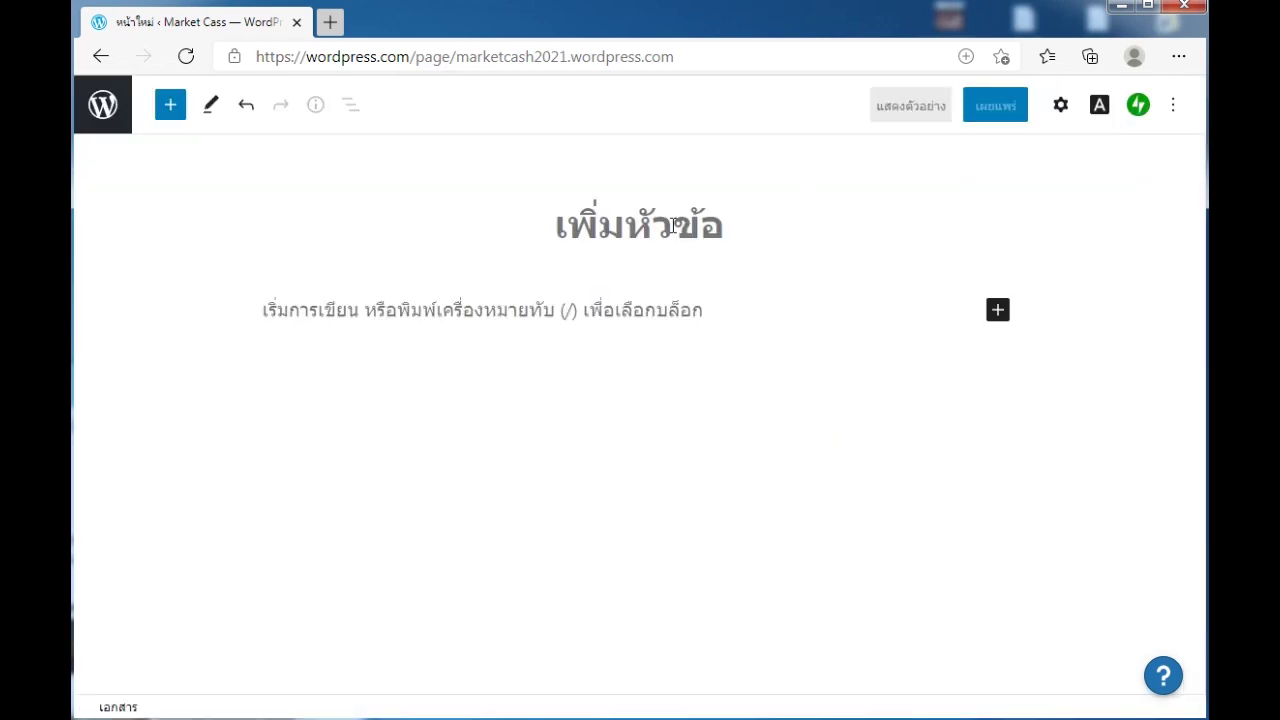
type("C")
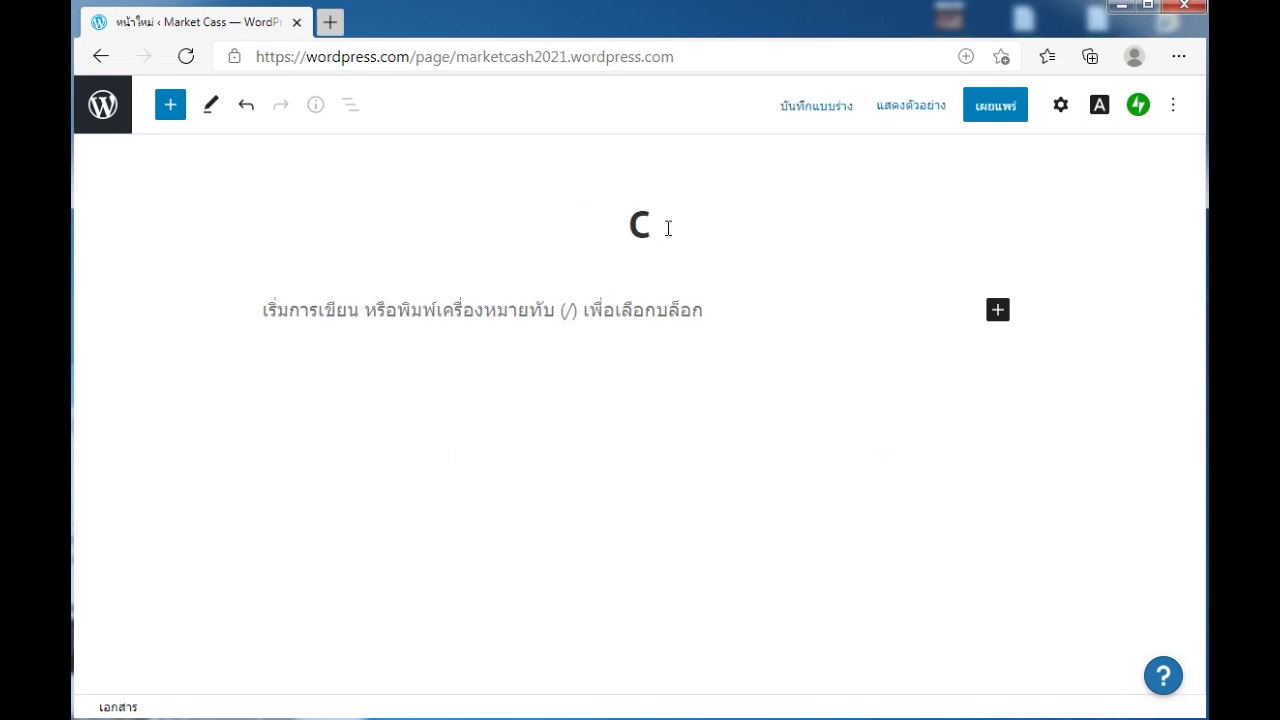
type("ha Sa")
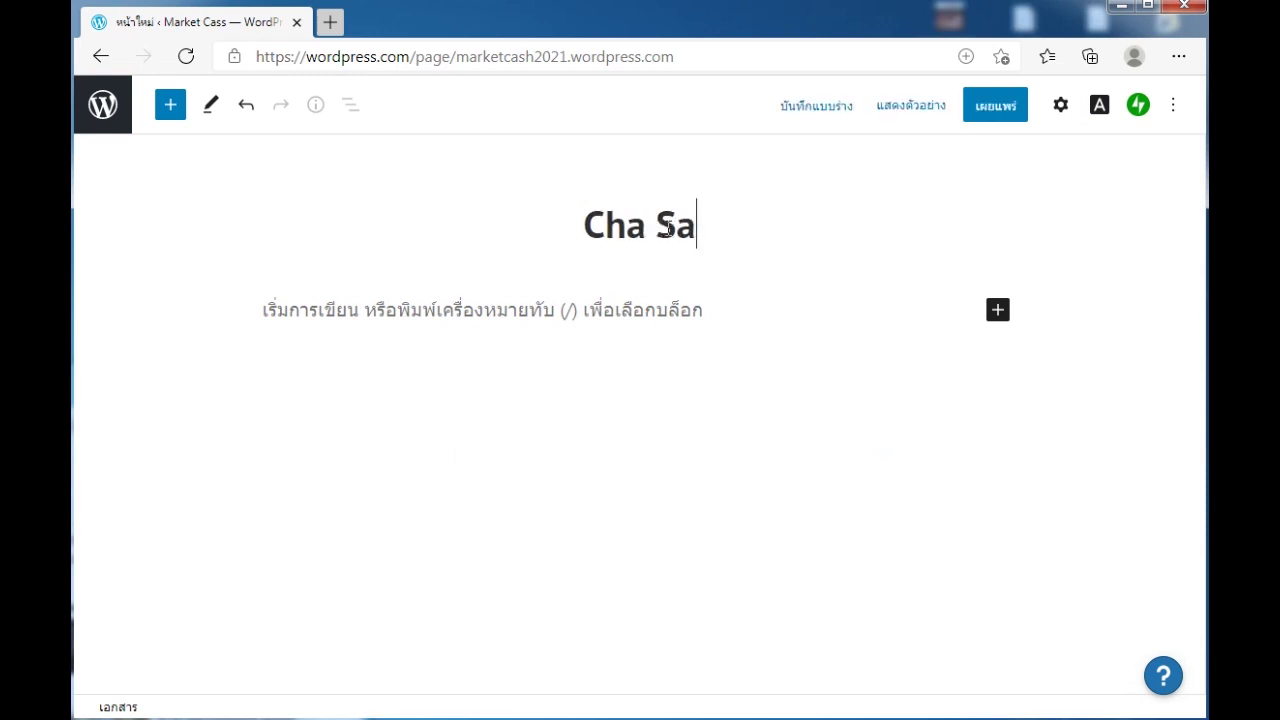
- Add an image block below the title and upload picture 154561 from the WordPress Hosting folder 05
left_click(998, 310)
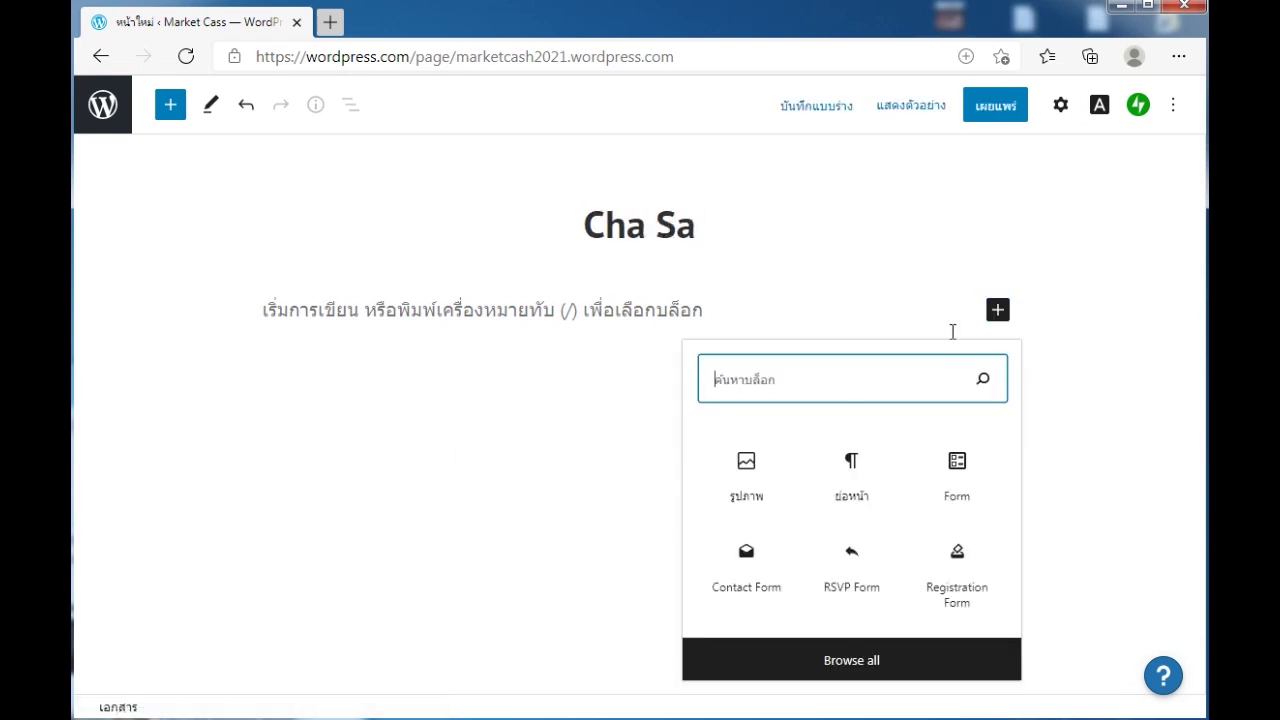
left_click(737, 466)
left_click(312, 430)
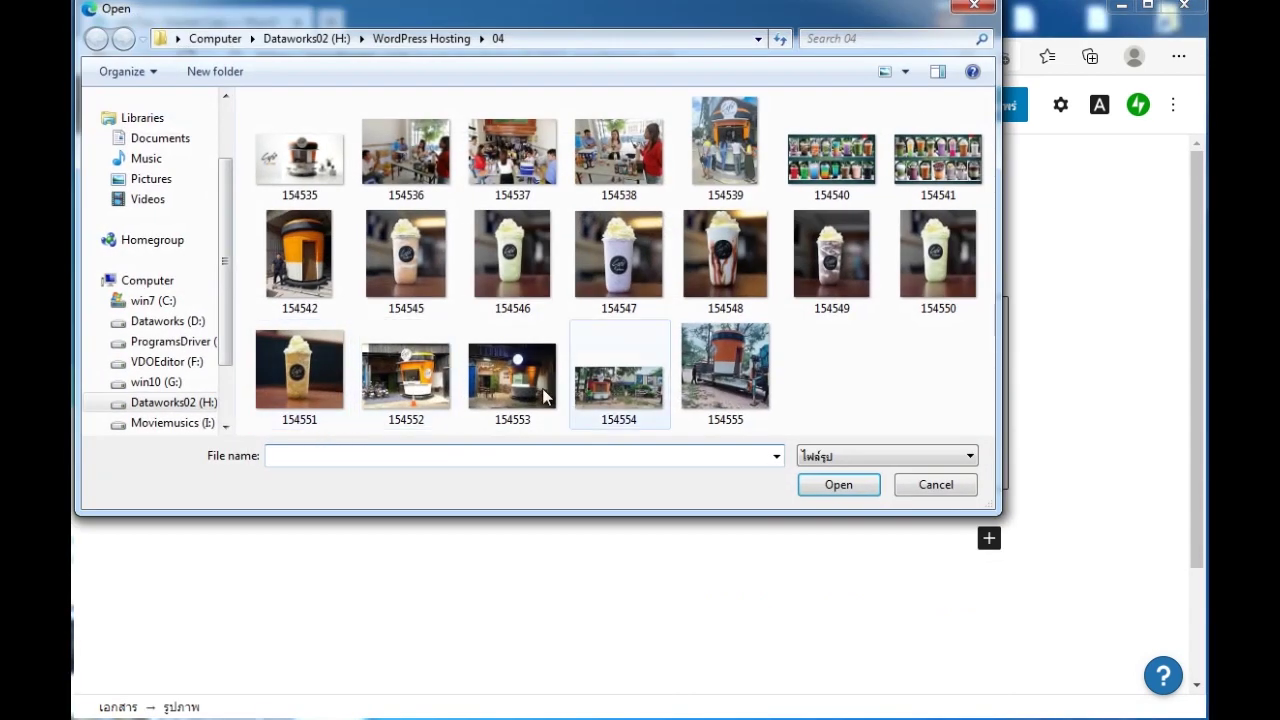
left_click(400, 38)
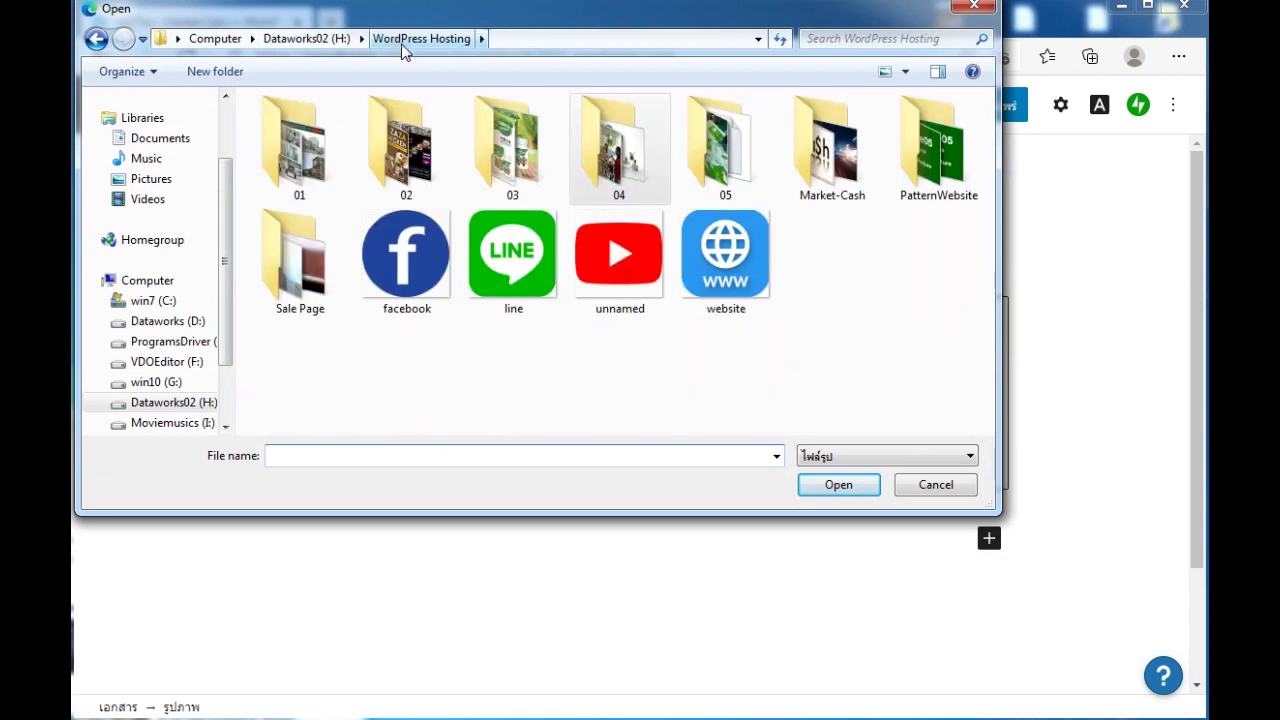
double_click(740, 165)
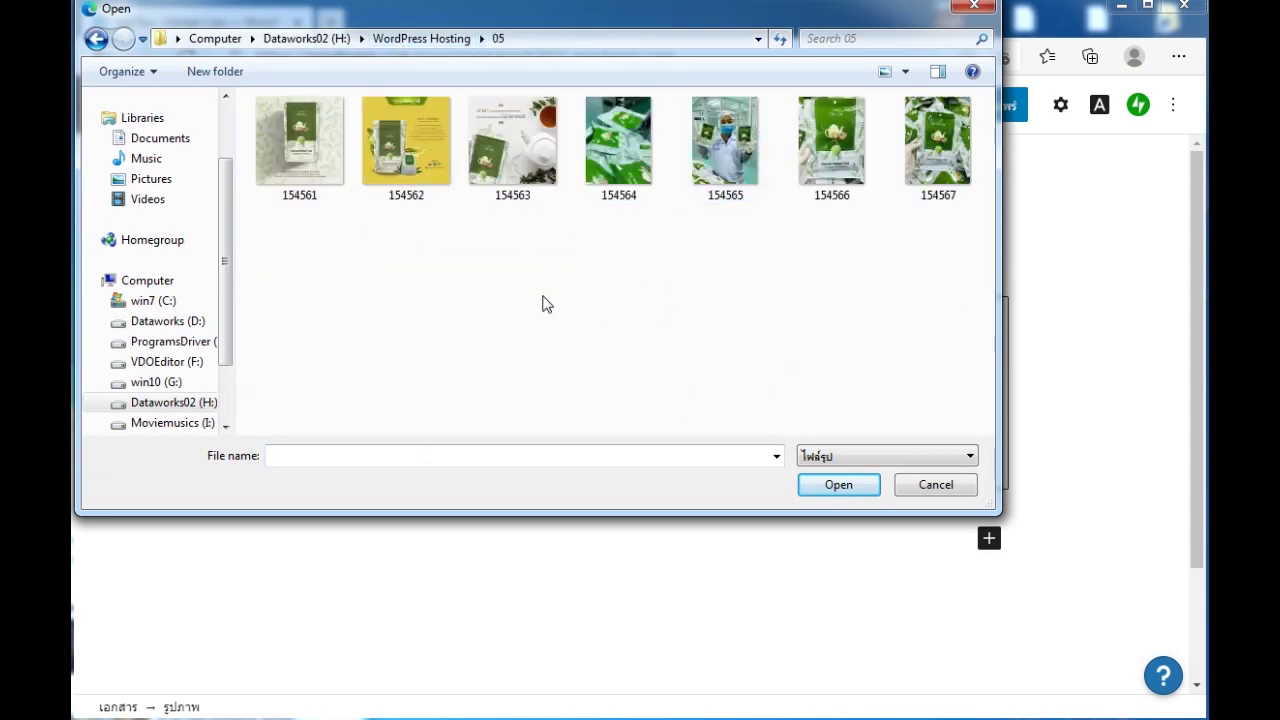
double_click(288, 165)
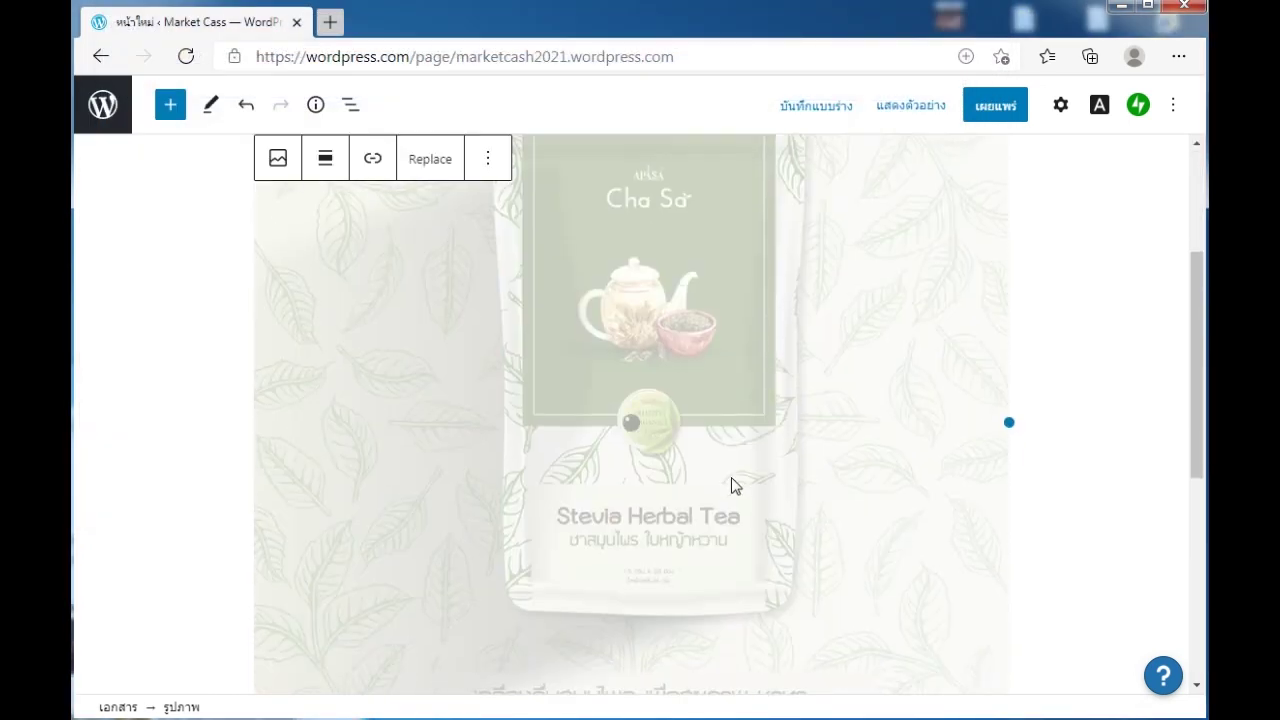
- Add an image block below the first picture on the Cha Sa page and upload picture 154562 to it
scroll(730, 470, "down", 5)
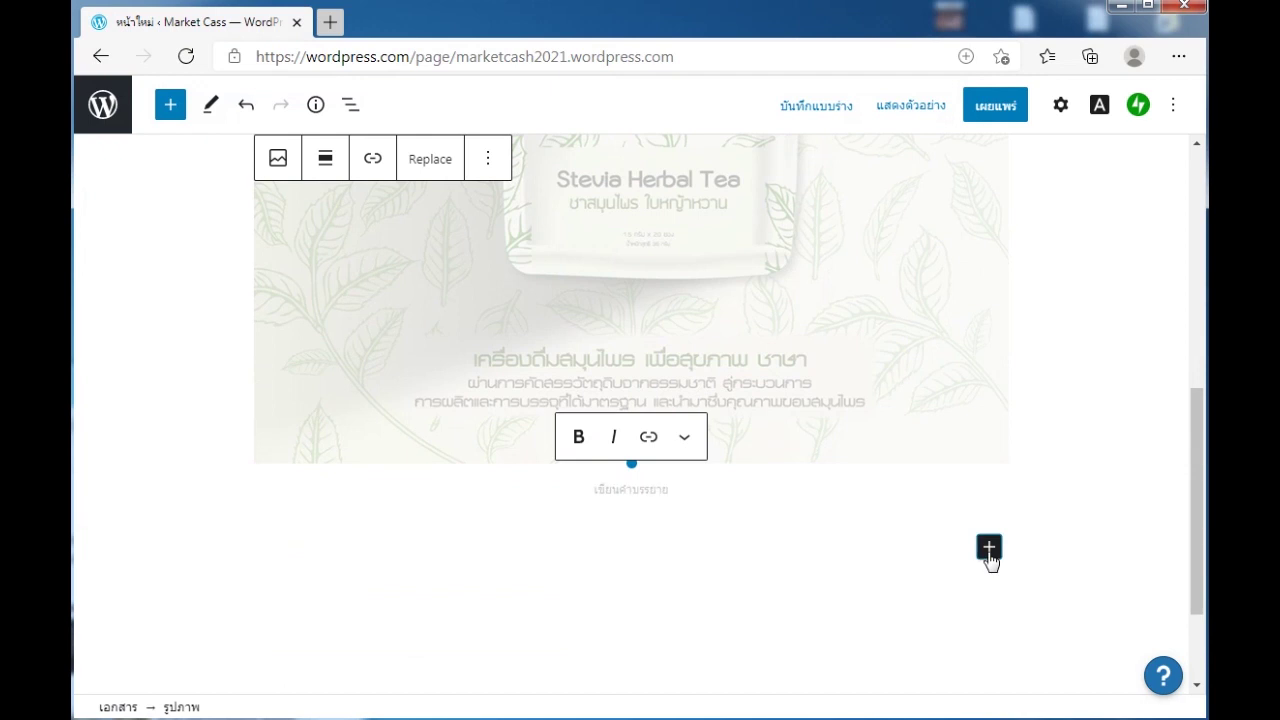
left_click(989, 549)
left_click(737, 395)
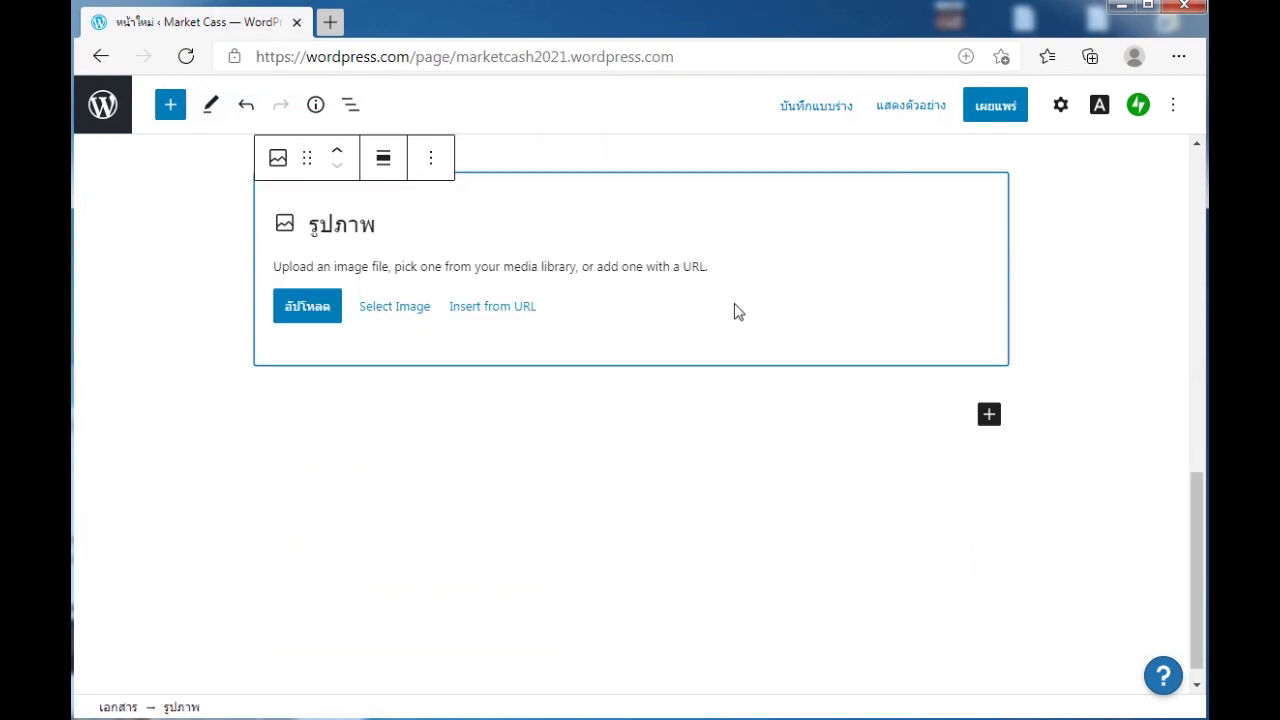
left_click(308, 310)
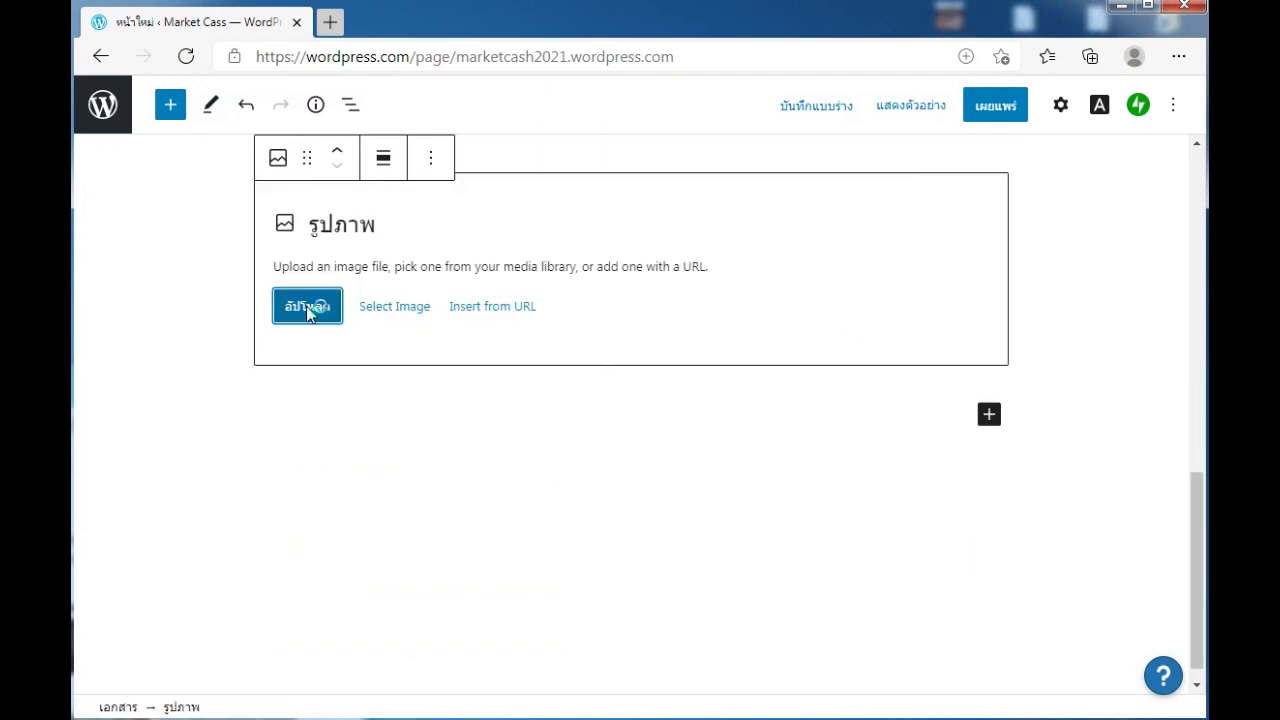
double_click(401, 141)
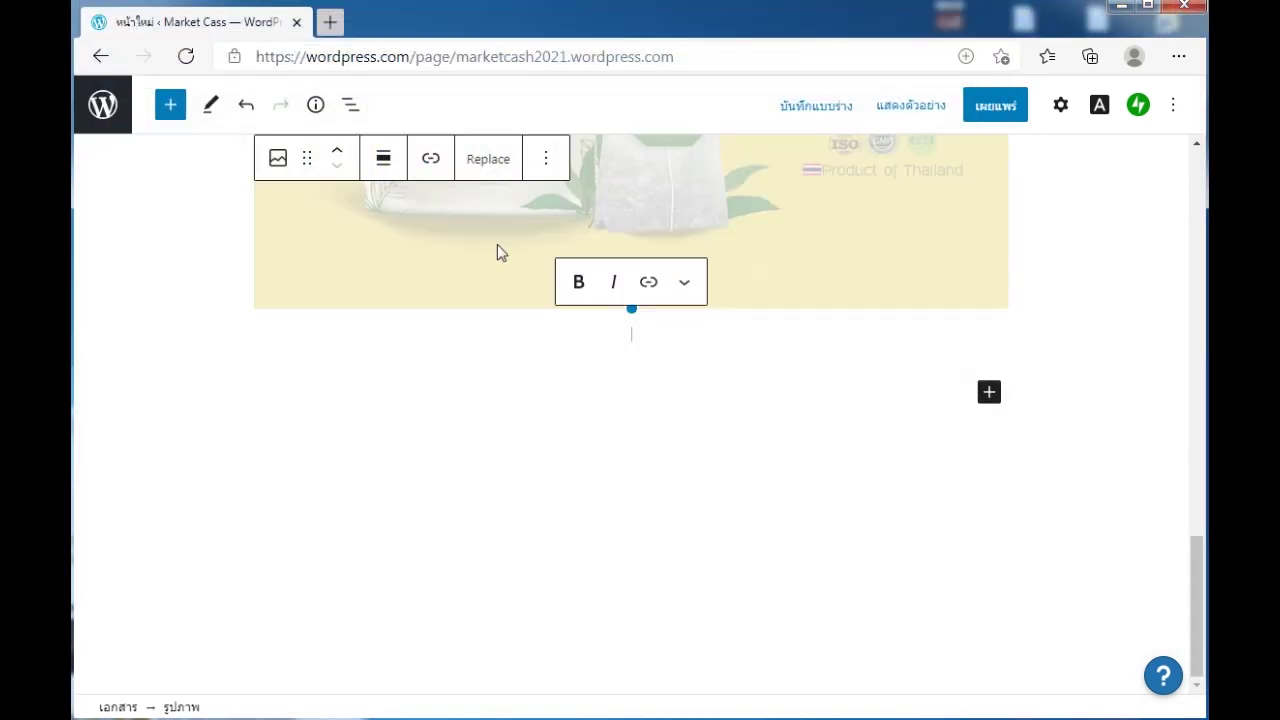
- Add another image block below the yellow product picture and upload picture 154563 to it
left_click(989, 391)
left_click(718, 537)
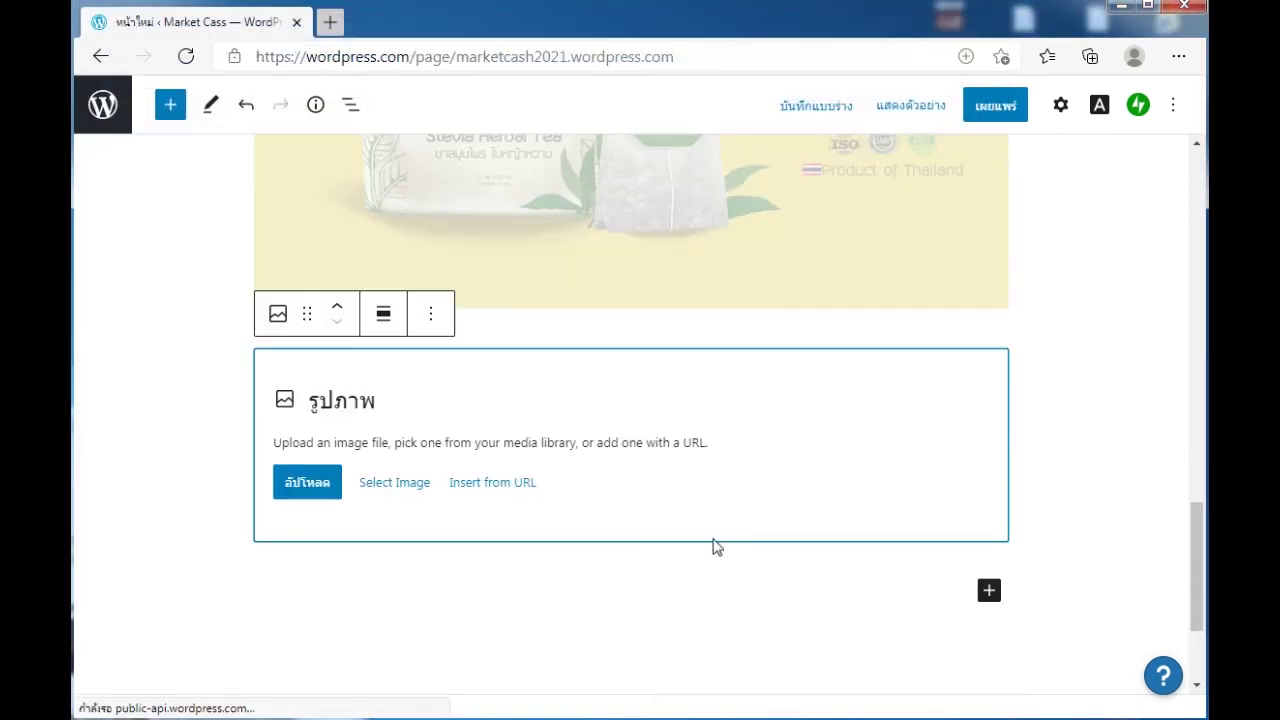
left_click(307, 488)
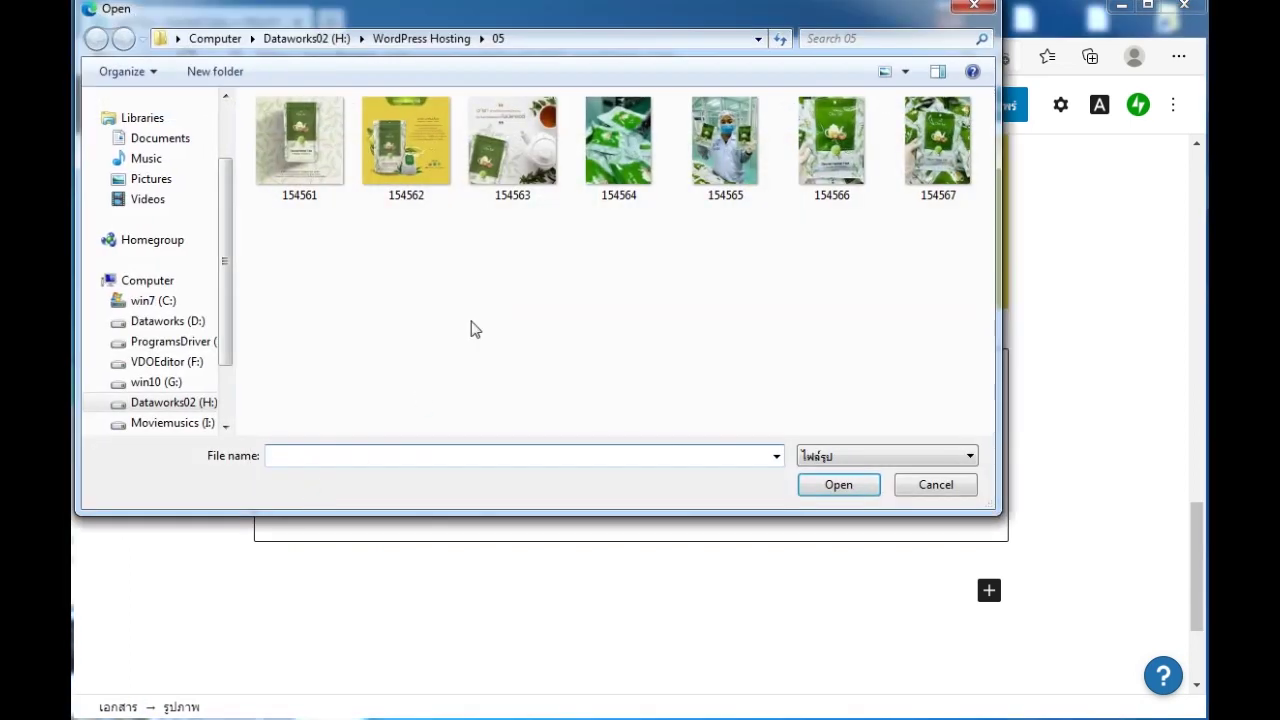
double_click(511, 140)
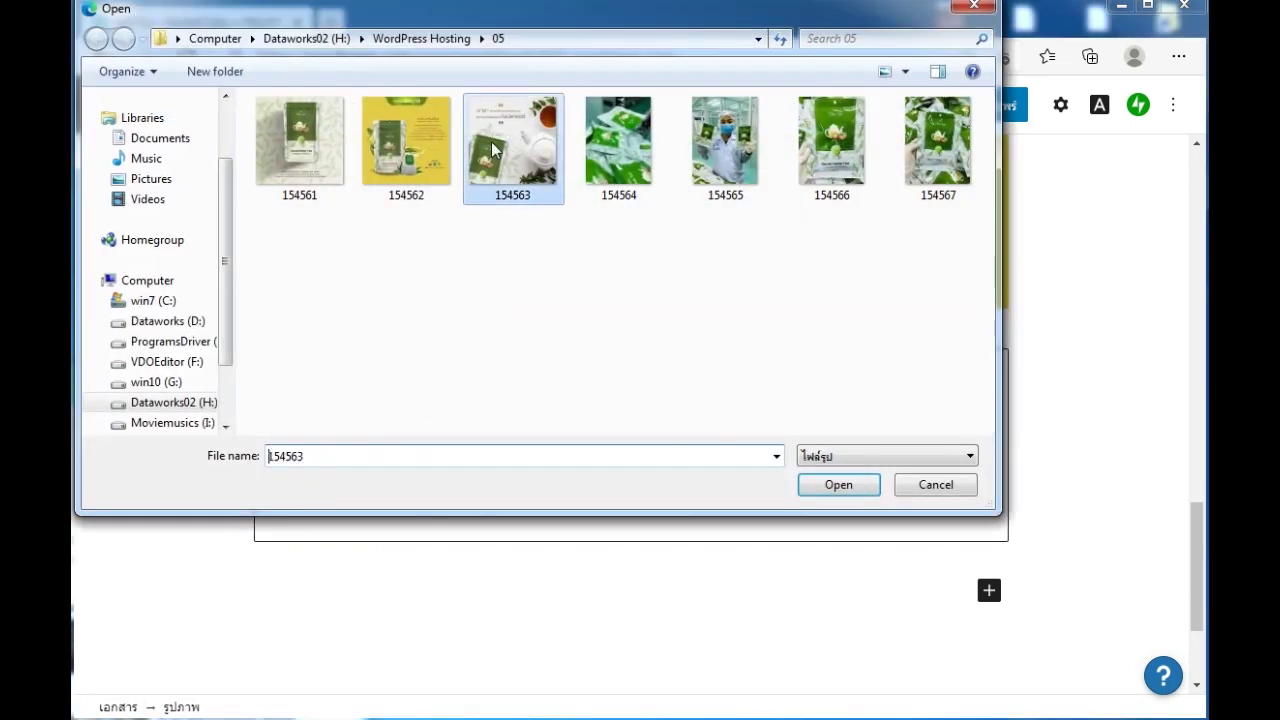
- Insert an image block under picture 154563 and upload picture 154564 from folder 05
left_click(989, 454)
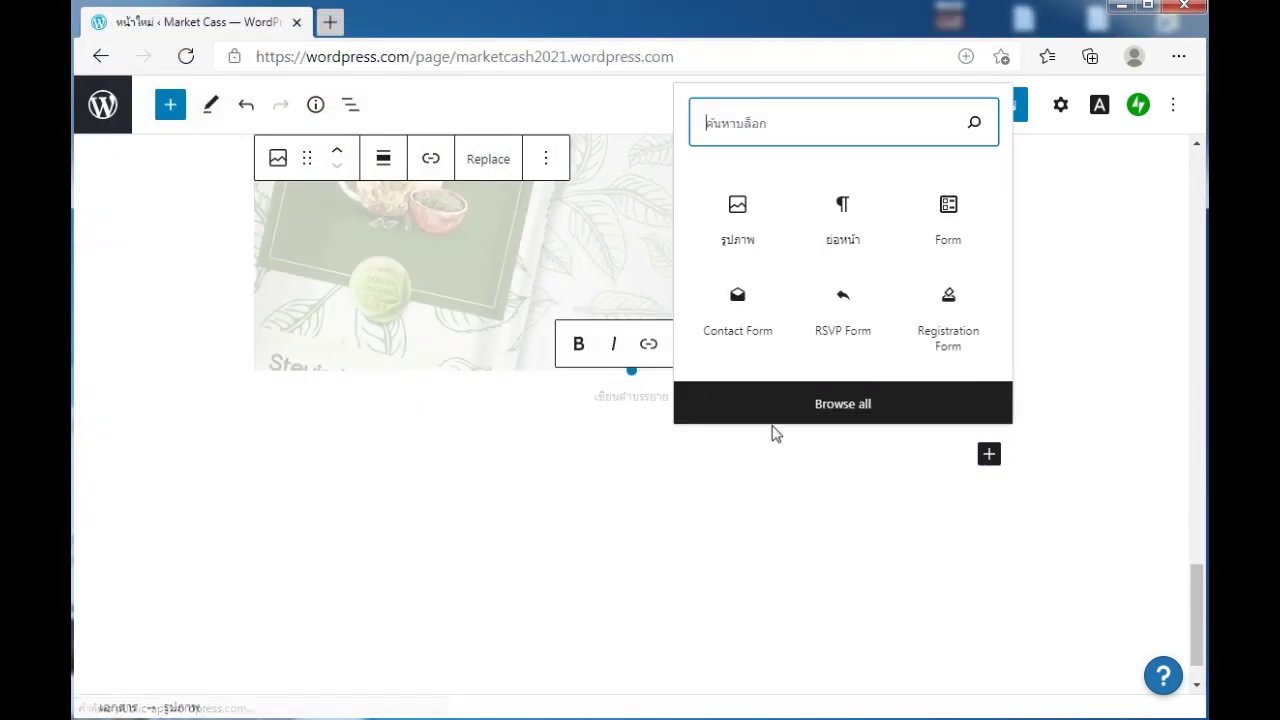
left_click(737, 220)
left_click(314, 546)
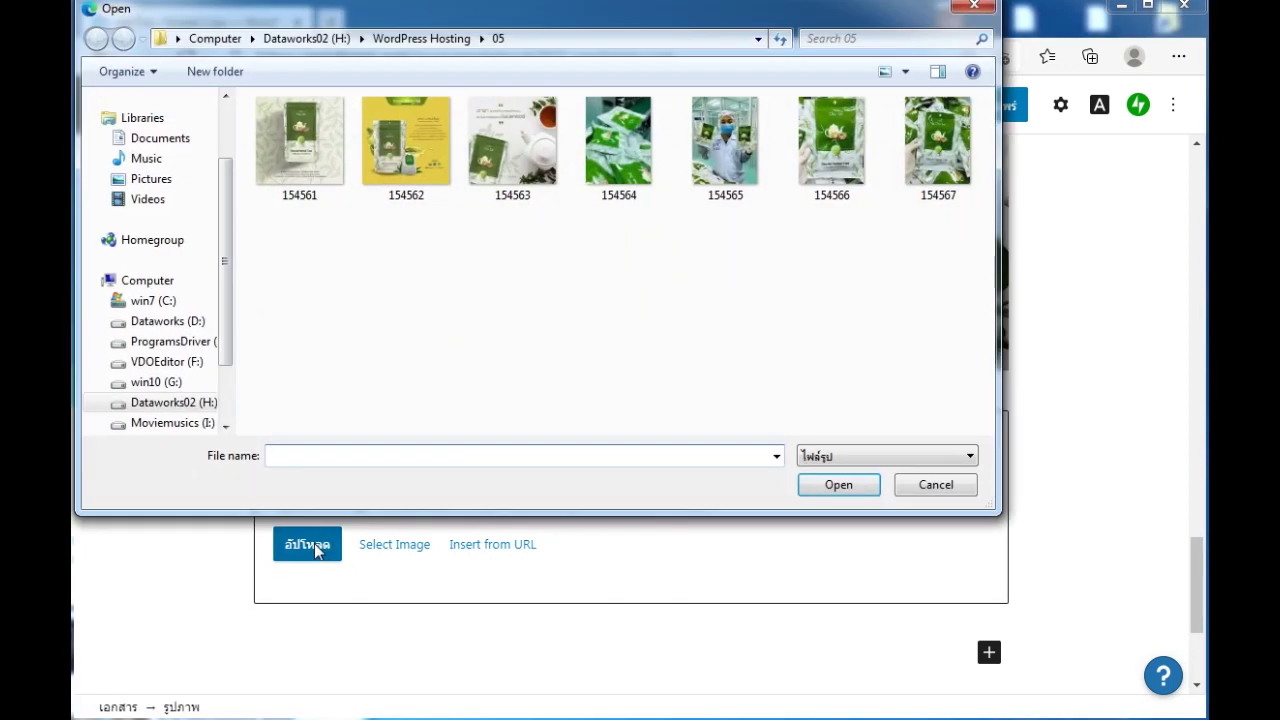
double_click(618, 140)
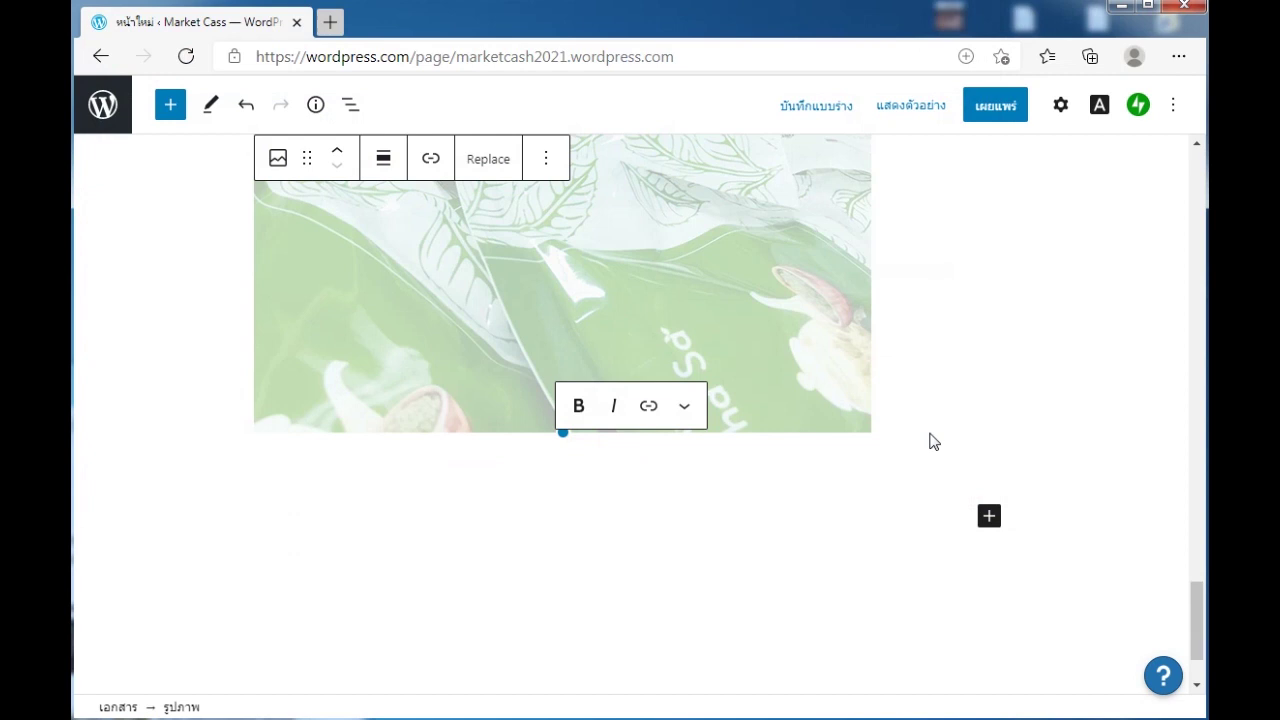
- Insert an image block under picture 154564 and upload picture 154565 from folder 05
left_click(989, 518)
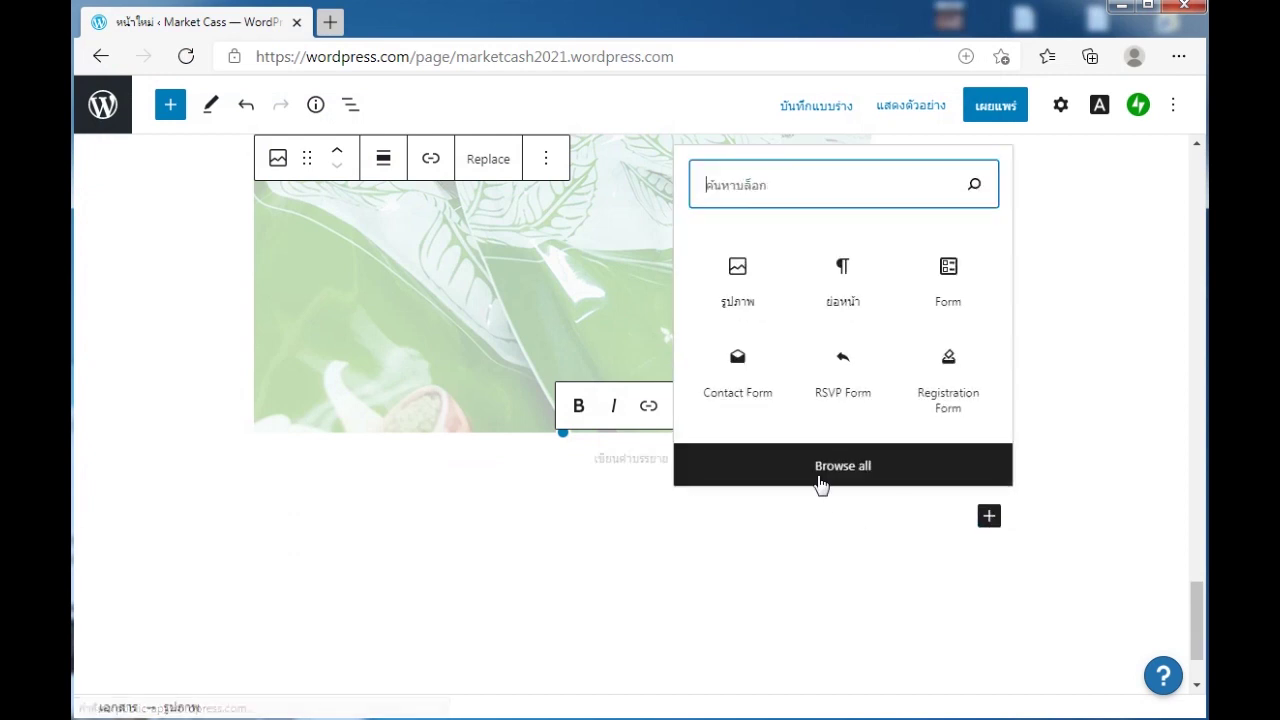
left_click(749, 280)
left_click(302, 309)
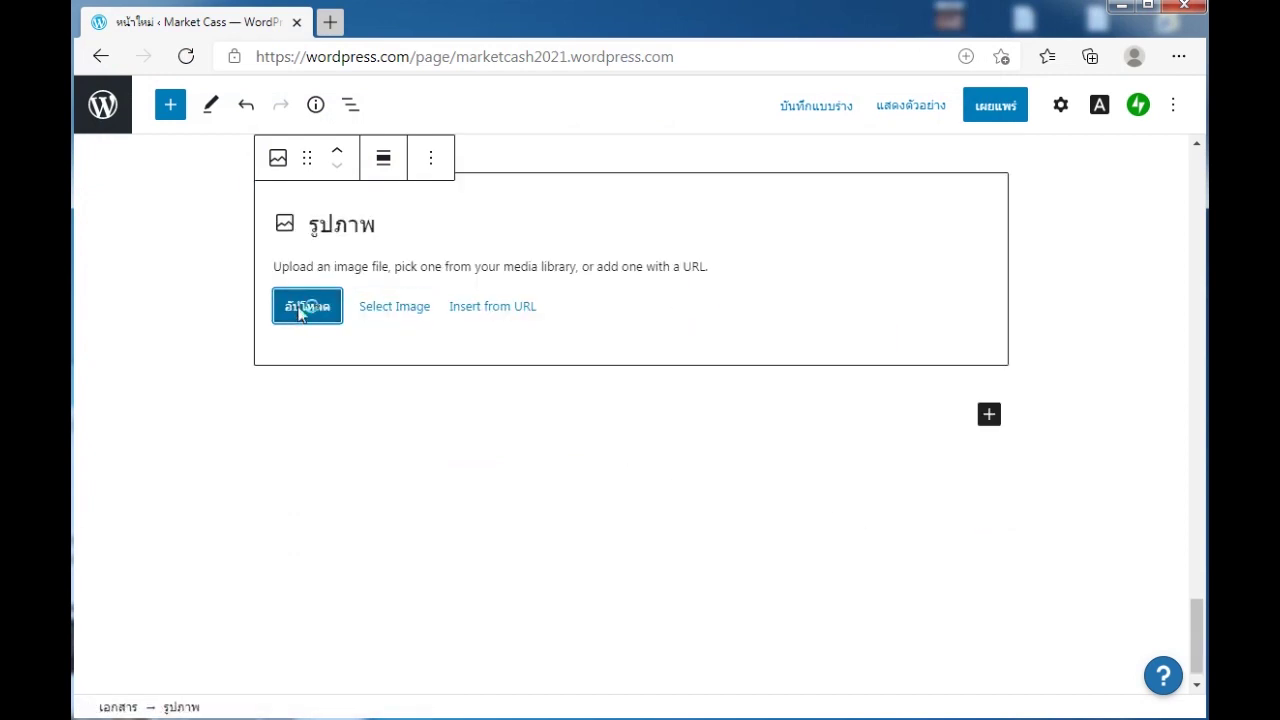
left_click(720, 155)
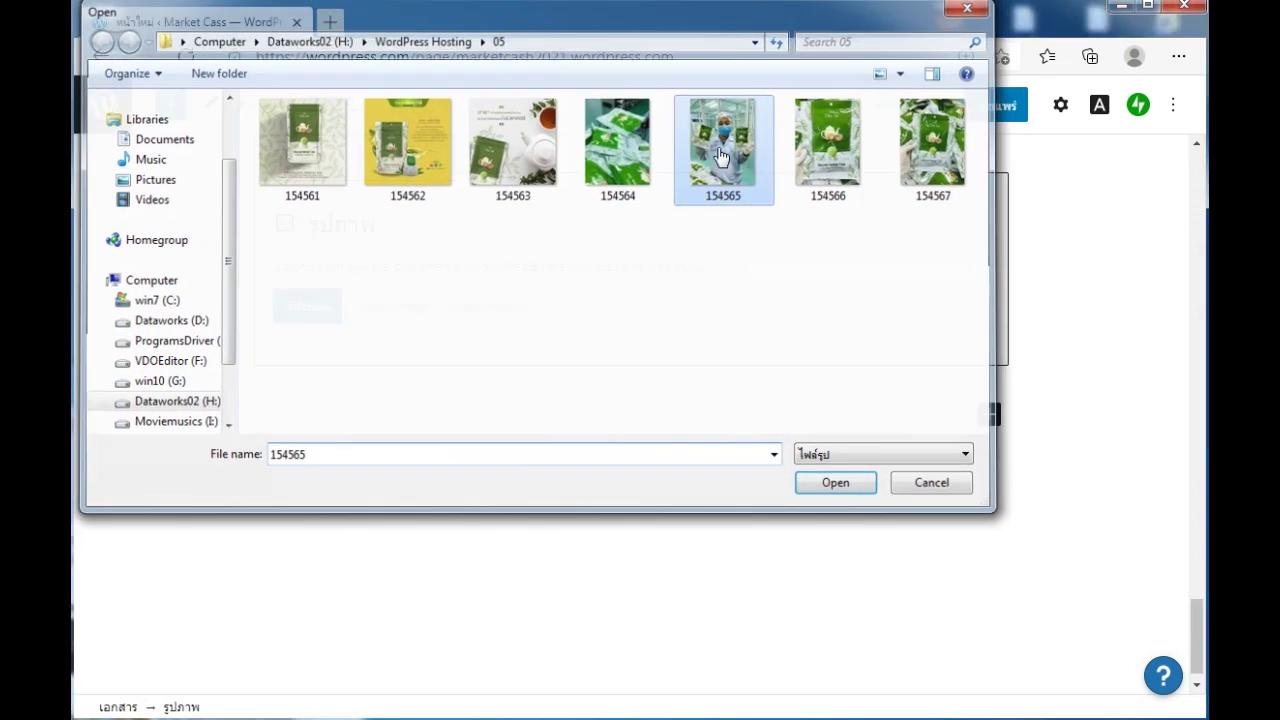
double_click(720, 155)
- Insert an image block under picture 154565 and upload picture 154566 from folder 05
left_click(989, 392)
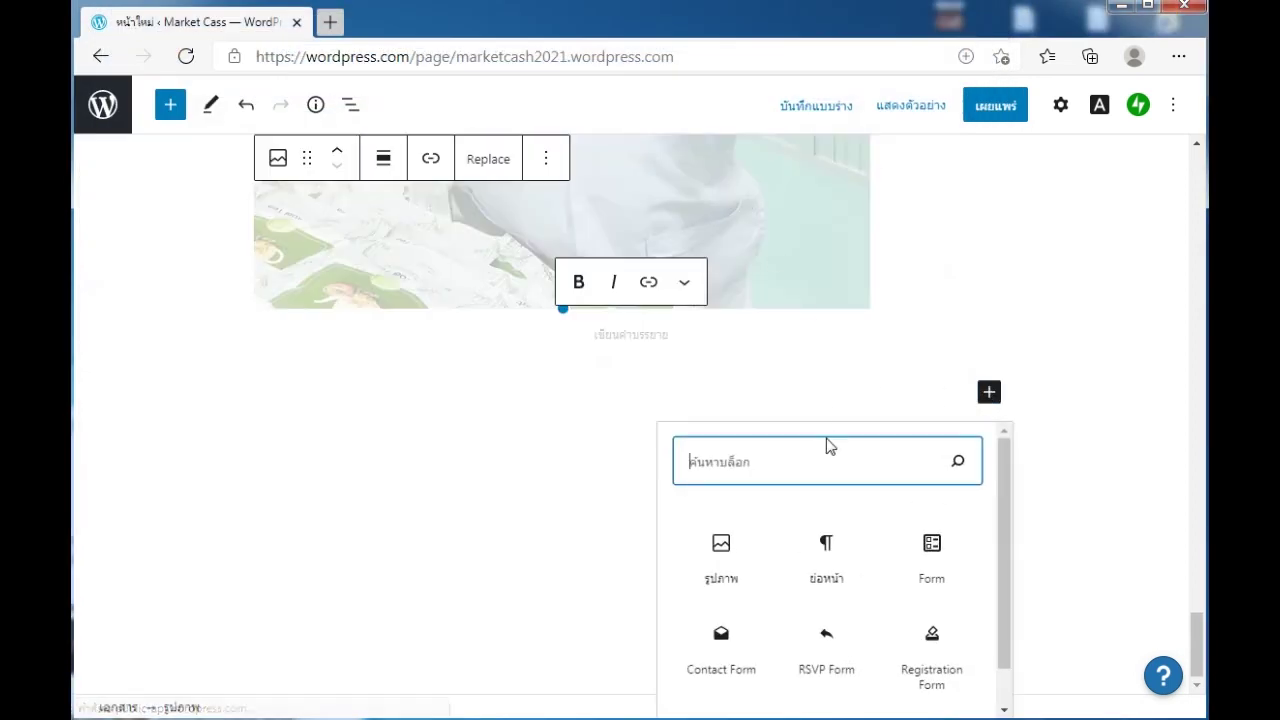
left_click(720, 543)
left_click(307, 481)
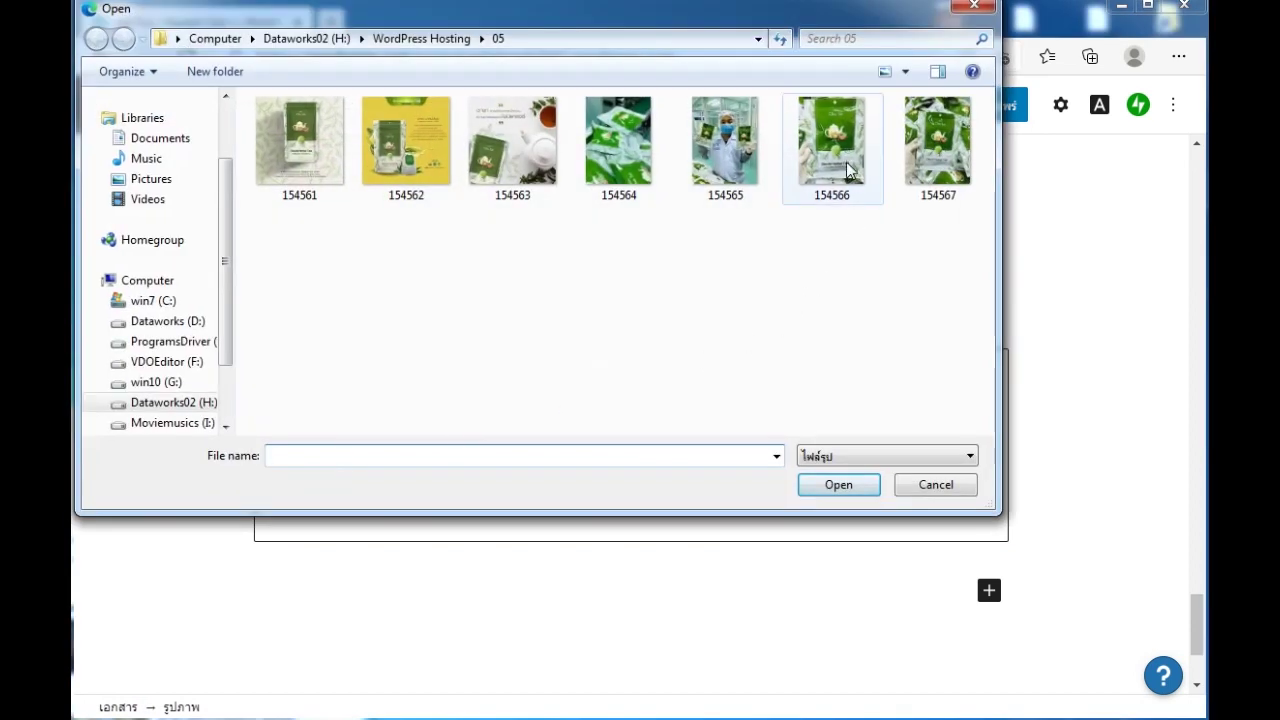
double_click(848, 163)
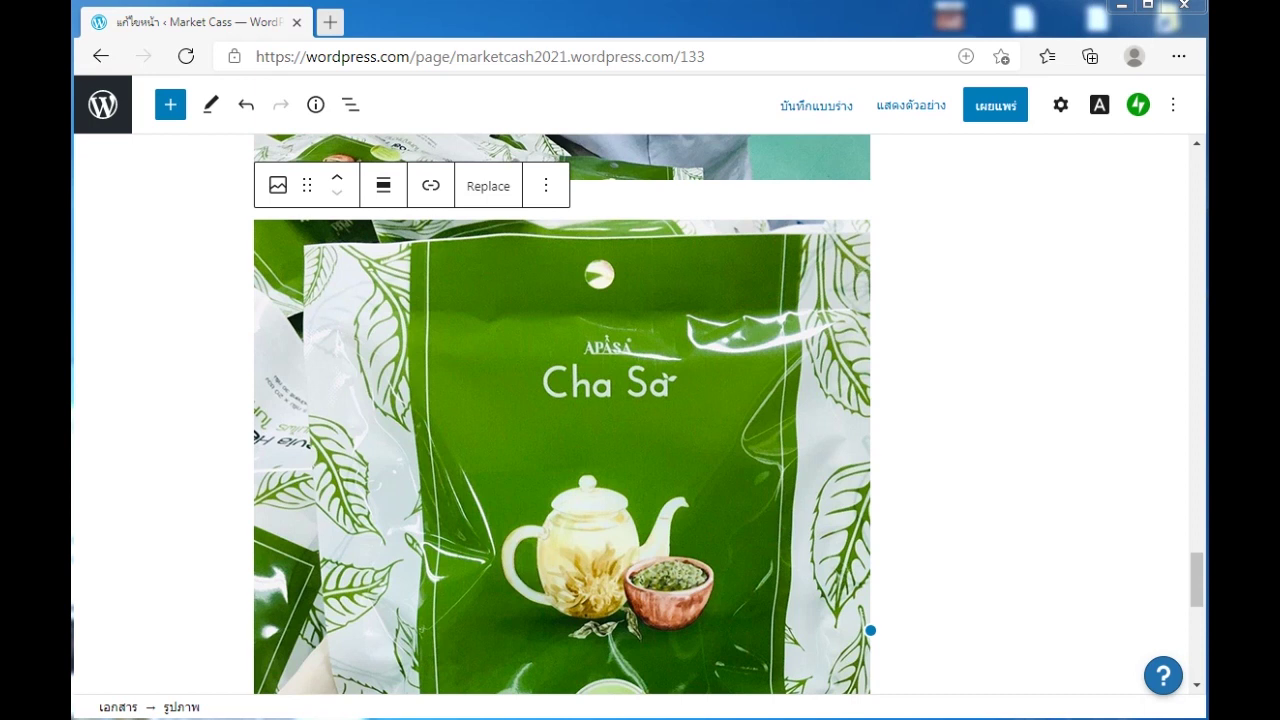
- Paste the copied contact details text below picture 154566 and start a new empty paragraph after it
scroll(390, 495, "down", 8)
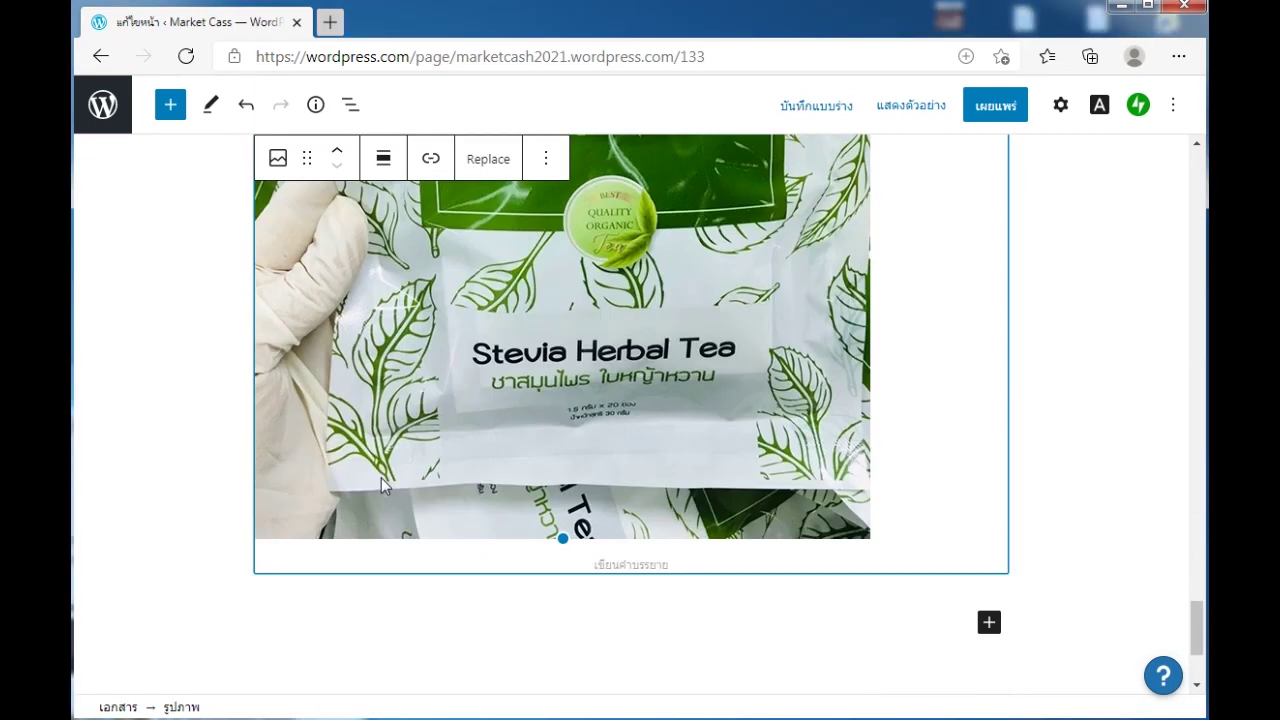
left_click(386, 453)
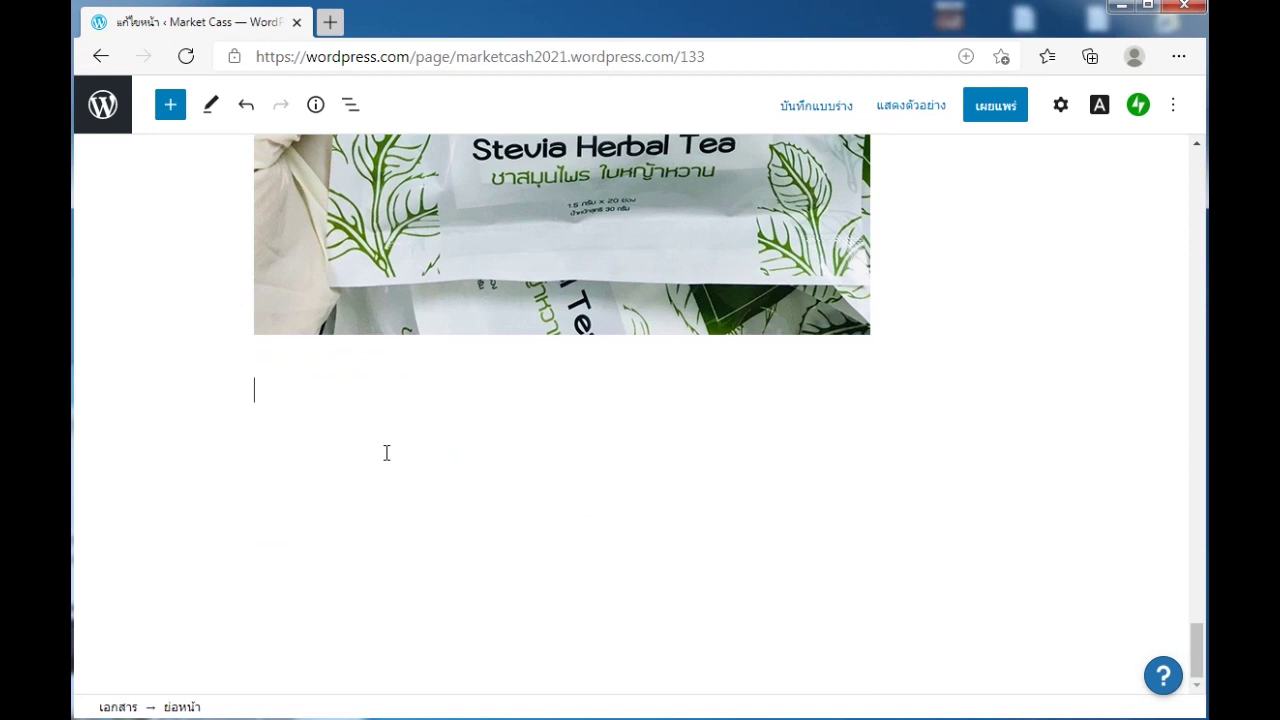
key("ctrl+v")
key("Return")
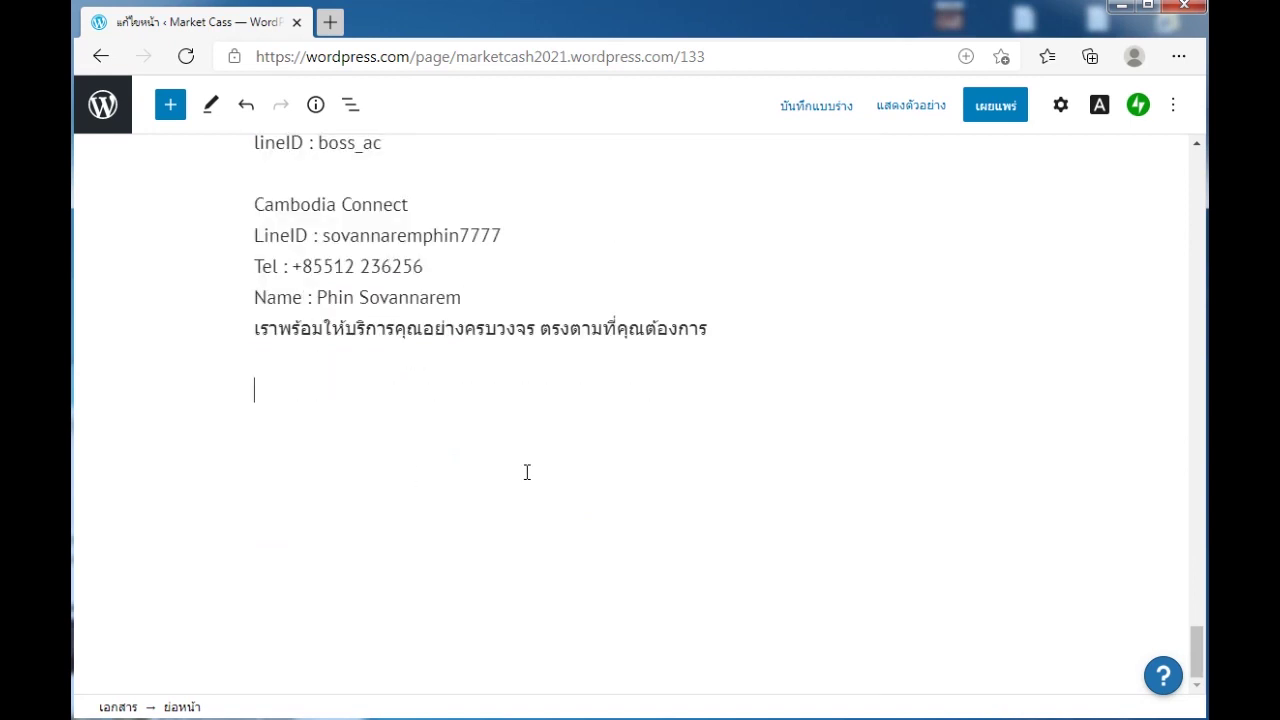
- Search the blocks for "conta" and add a Contact Form block below the contact details
left_click(165, 112)
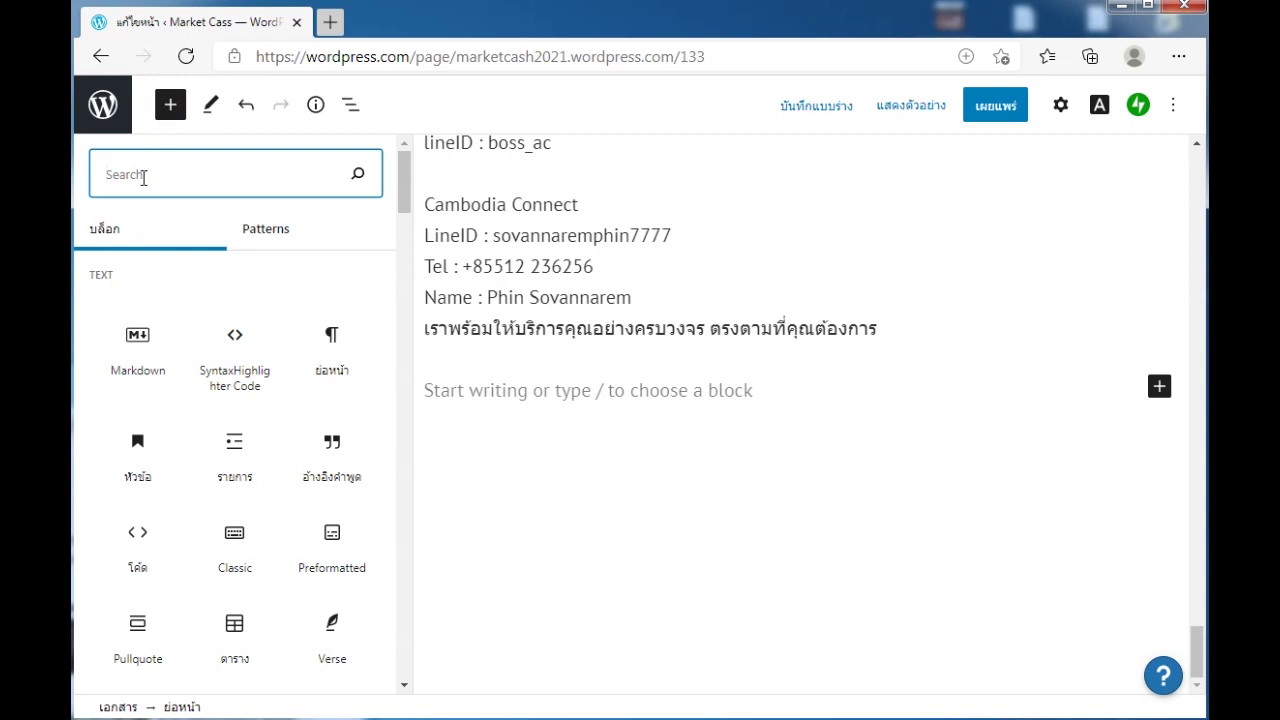
type("conta")
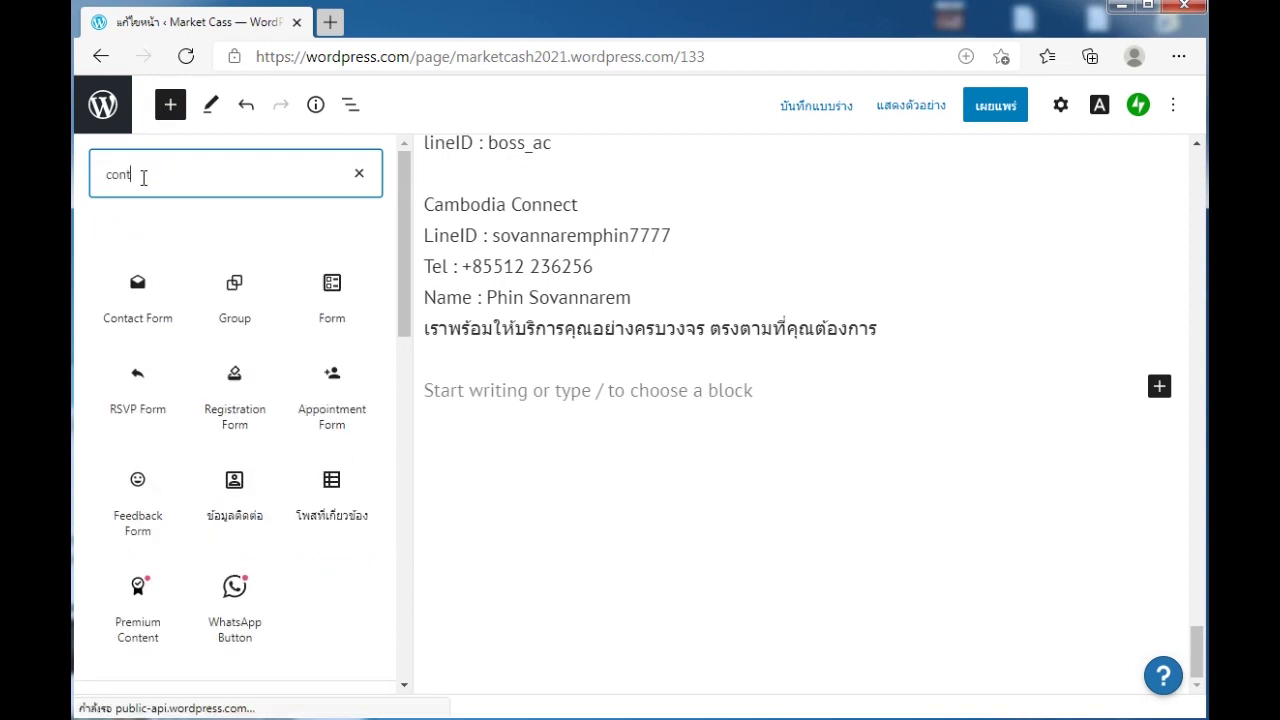
left_click(130, 287)
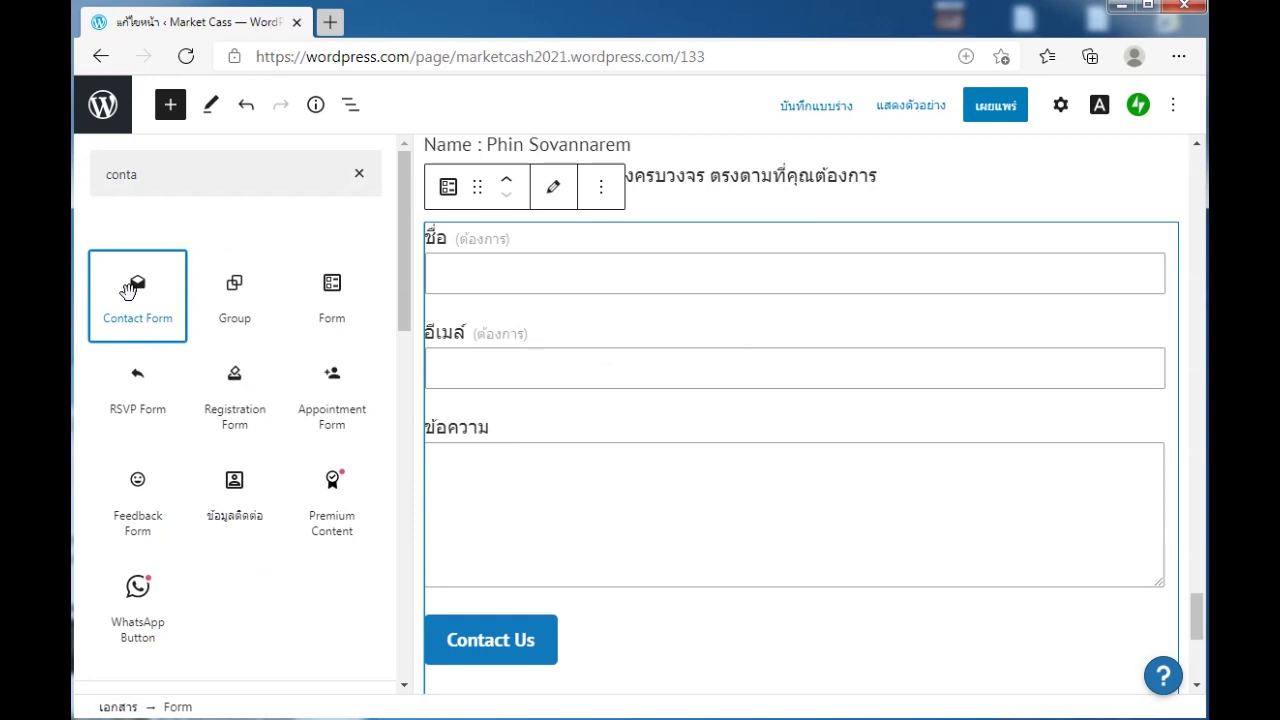
left_click(1057, 429)
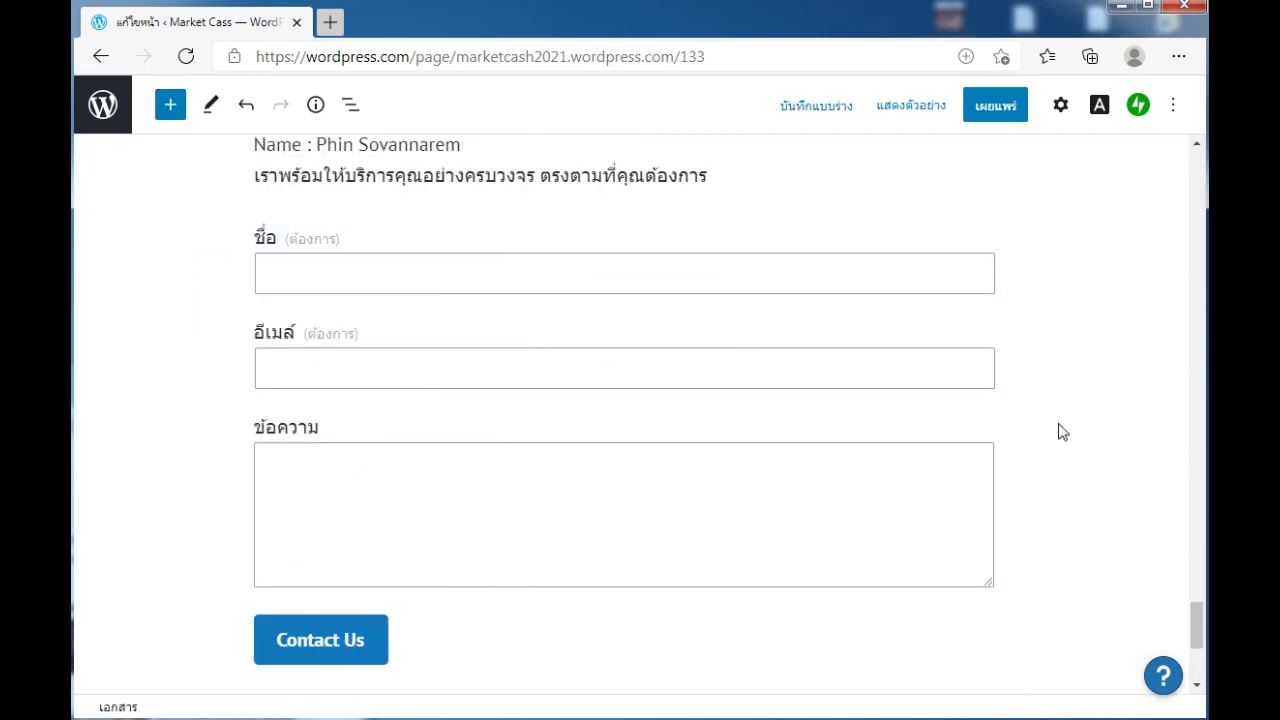
- Publish the Cha Sa page and copy its page address
left_click(997, 110)
left_click(1000, 108)
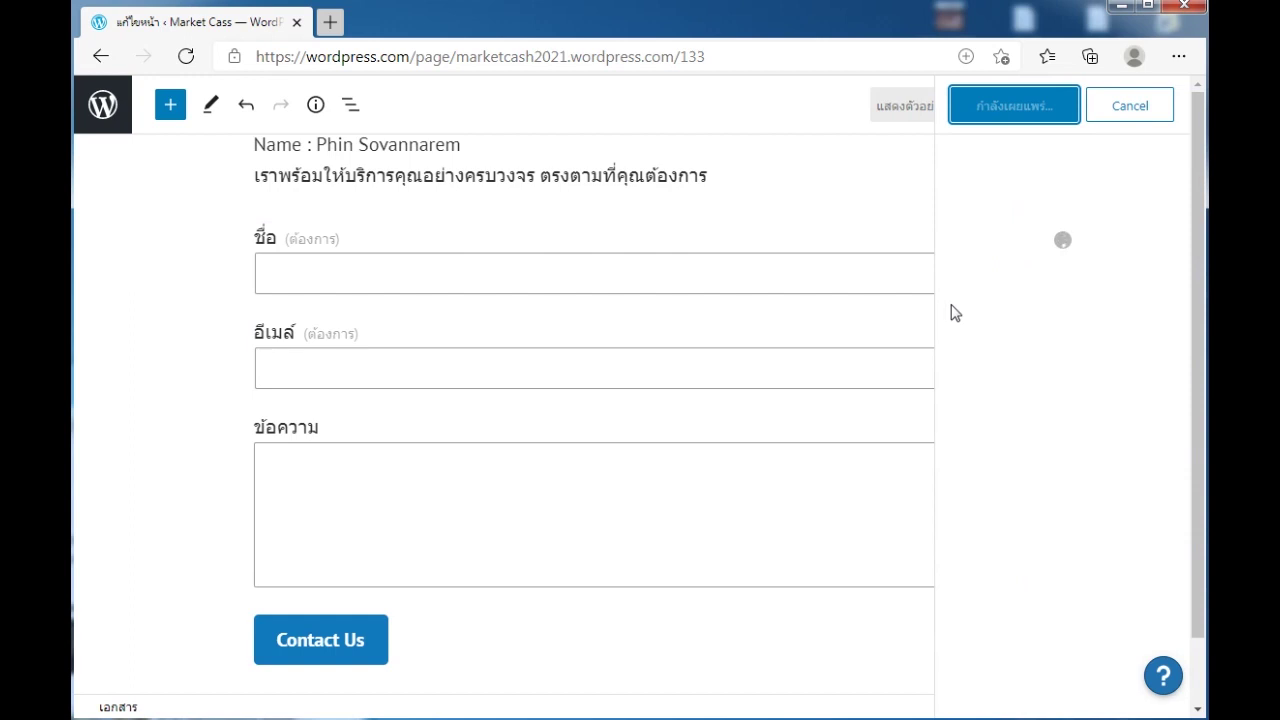
left_click(1025, 268)
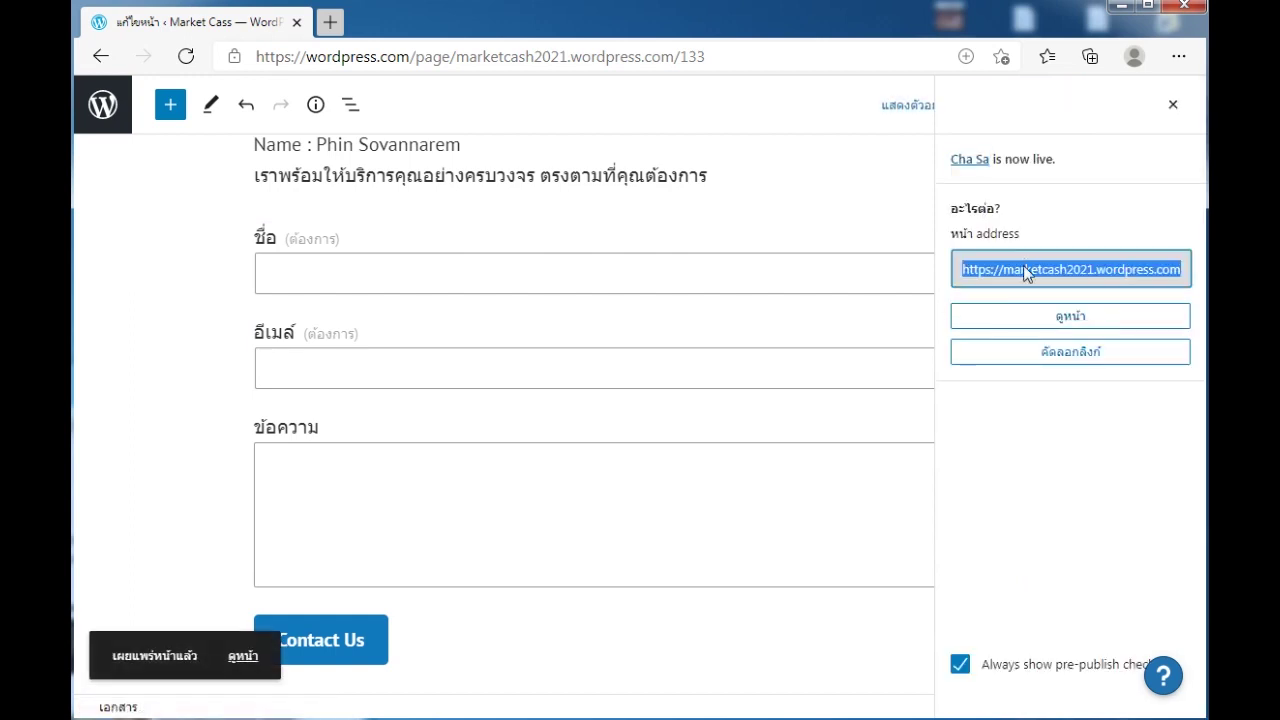
right_click(1023, 265)
left_click(840, 284)
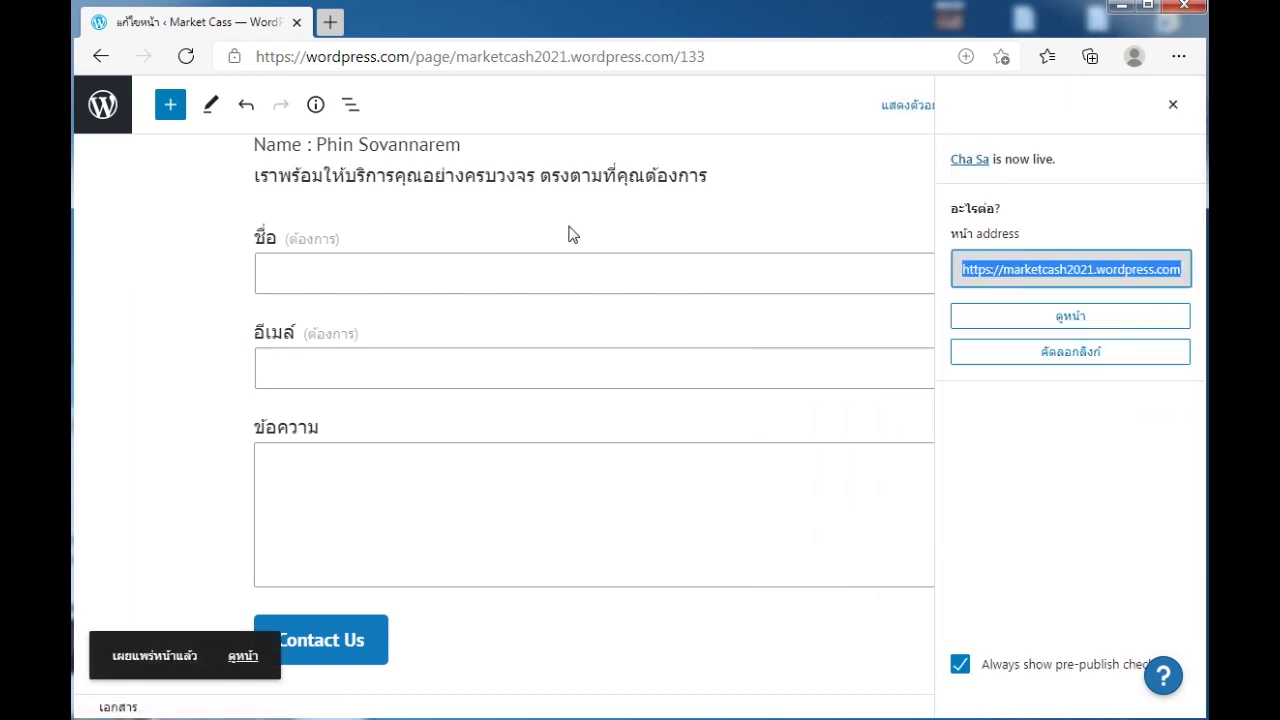
- Open the Home page for editing and link its "See Cha Sa More Details" button to the copied address, opening in a new tab
left_click(103, 106)
left_click(106, 362)
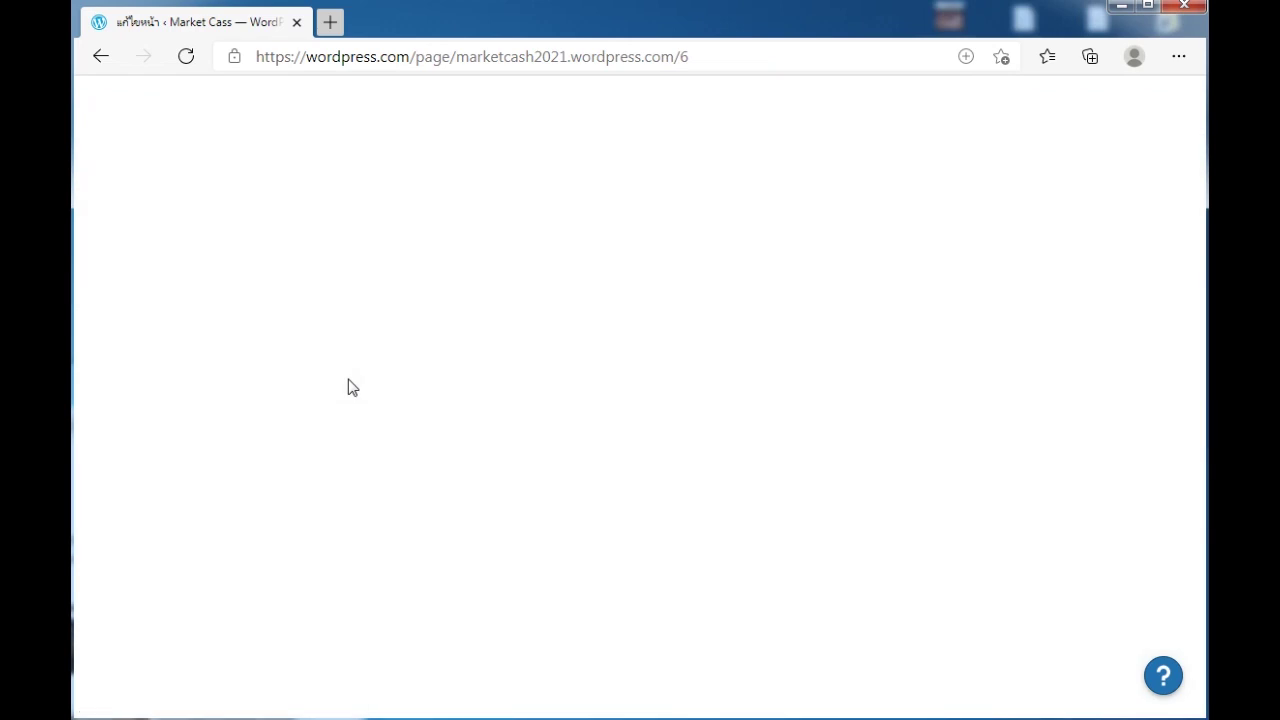
scroll(352, 388, "down", 1)
scroll(348, 381, "down", 12)
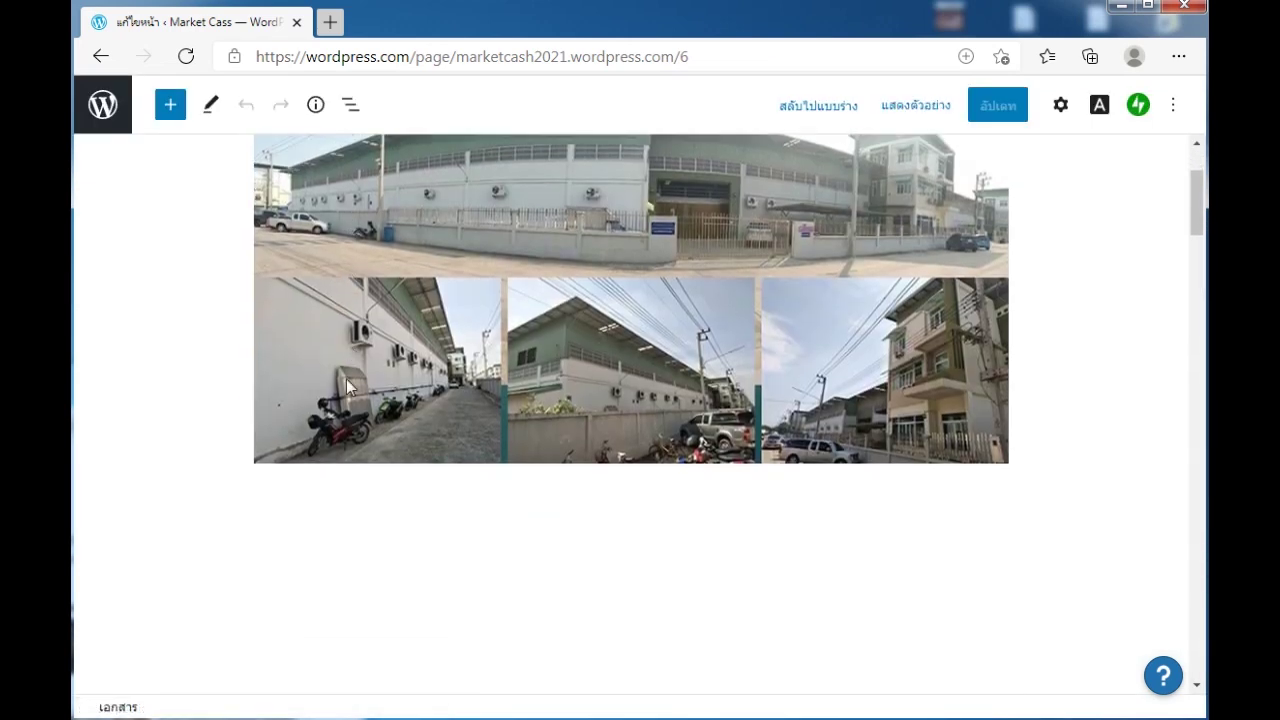
scroll(345, 378, "down", 15)
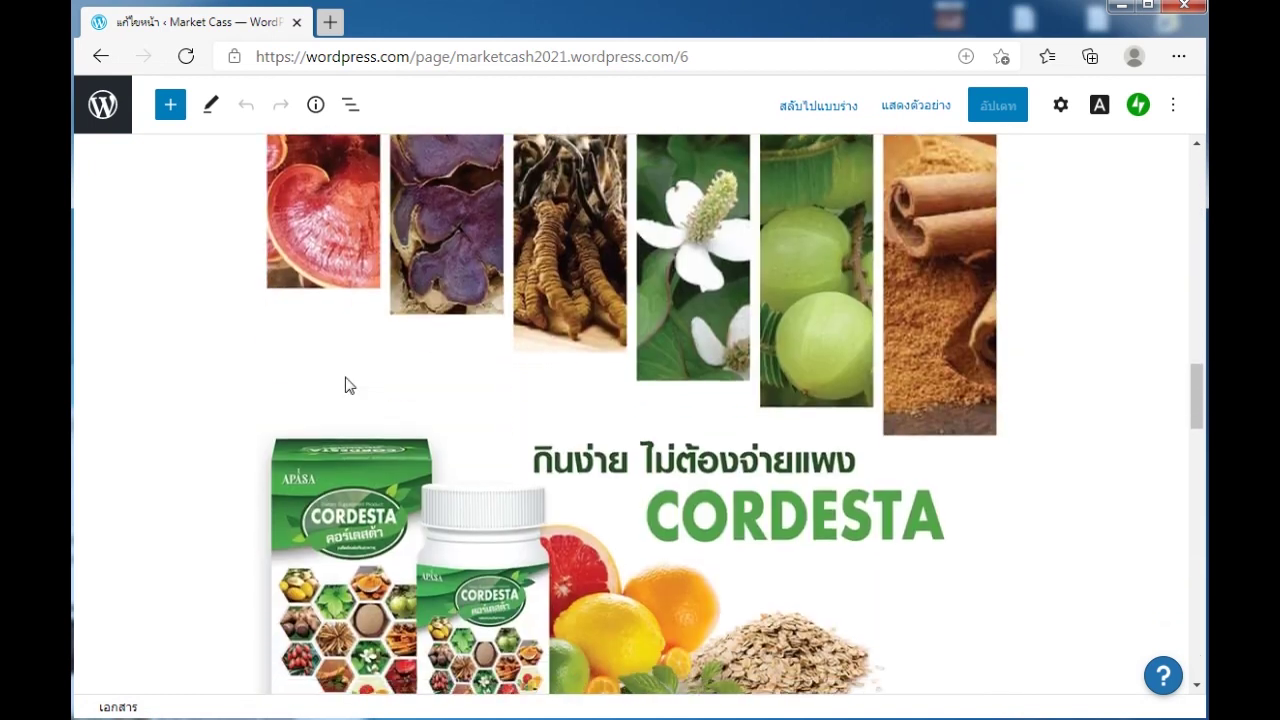
scroll(345, 385, "down", 10)
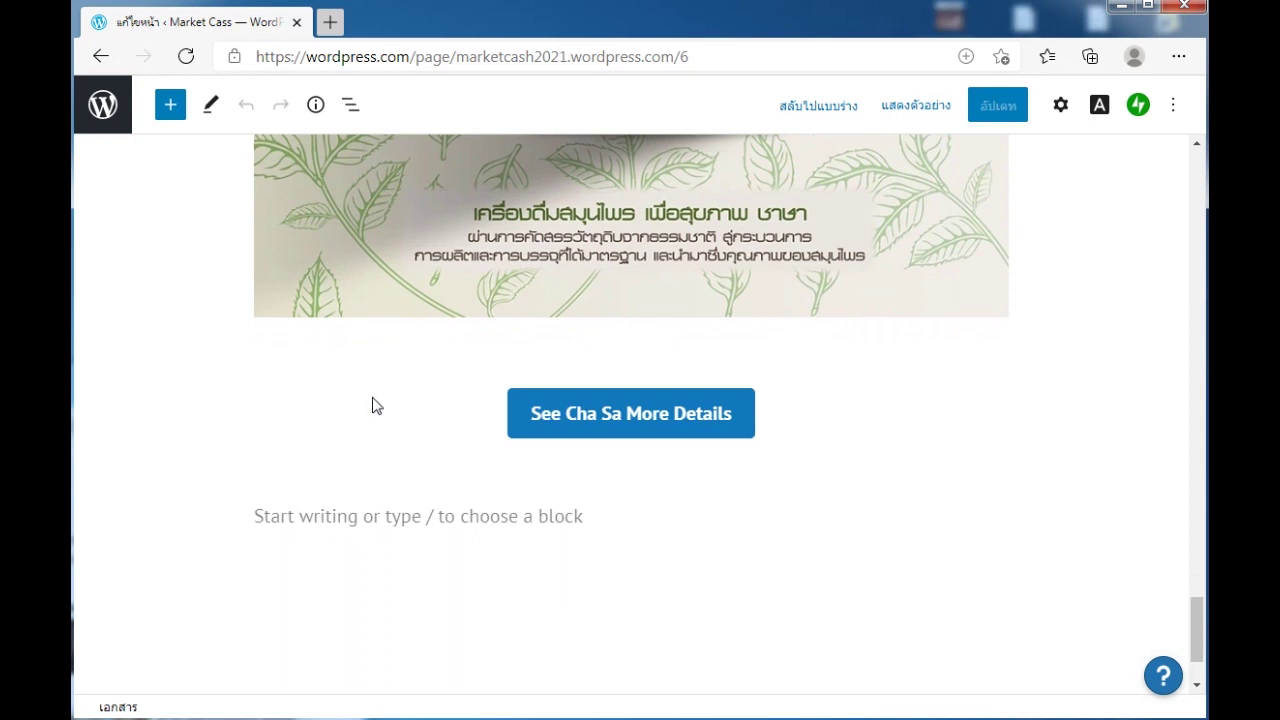
left_click(677, 424)
left_click(624, 356)
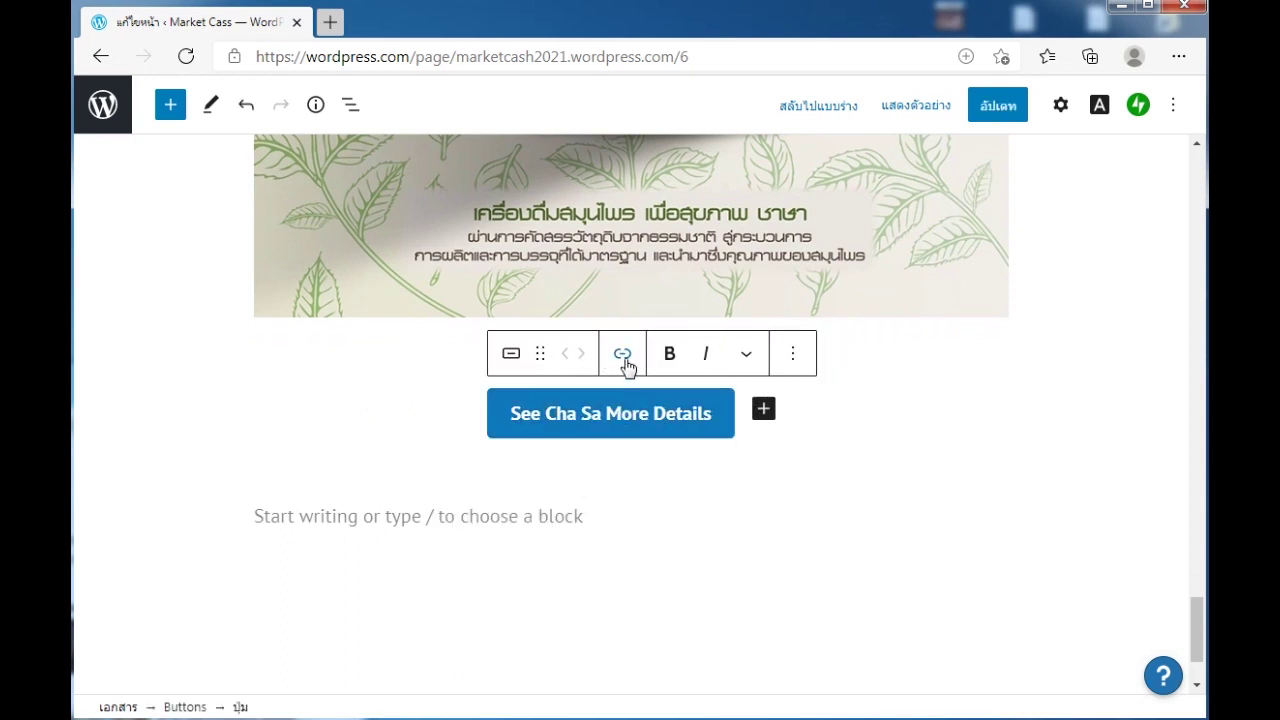
left_click(623, 358)
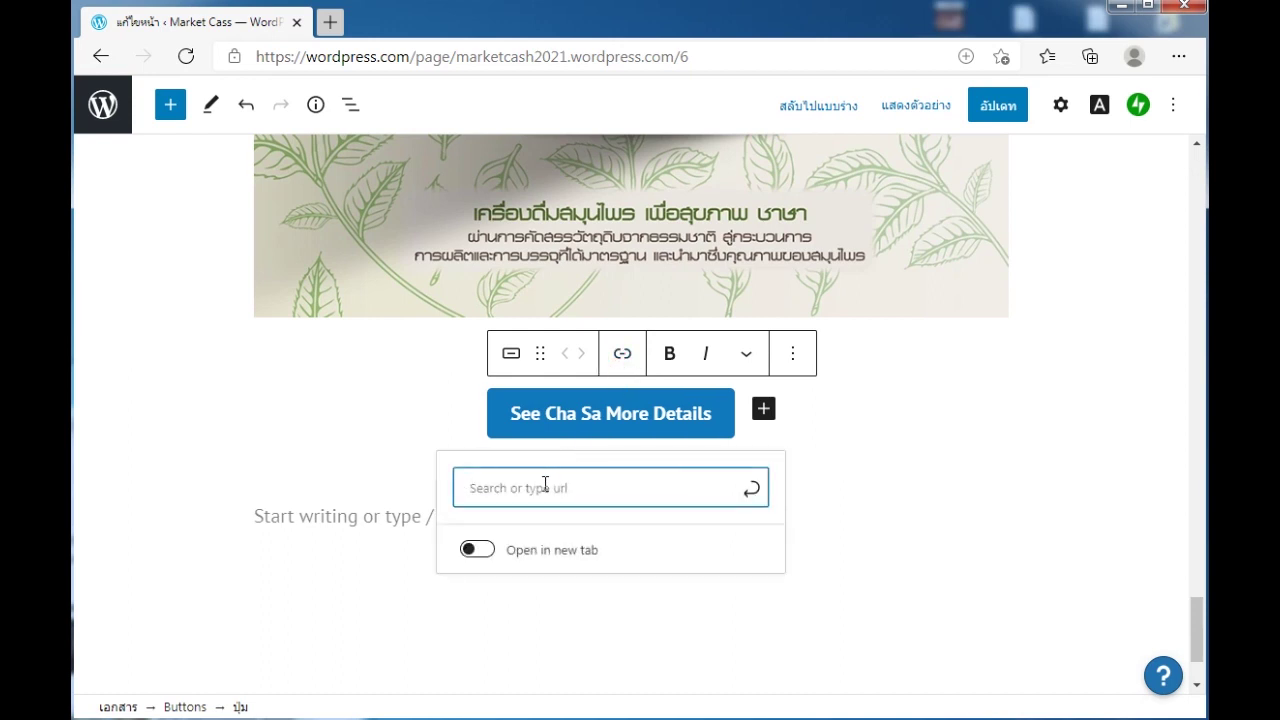
key("ctrl+v")
left_click(506, 609)
left_click(670, 546)
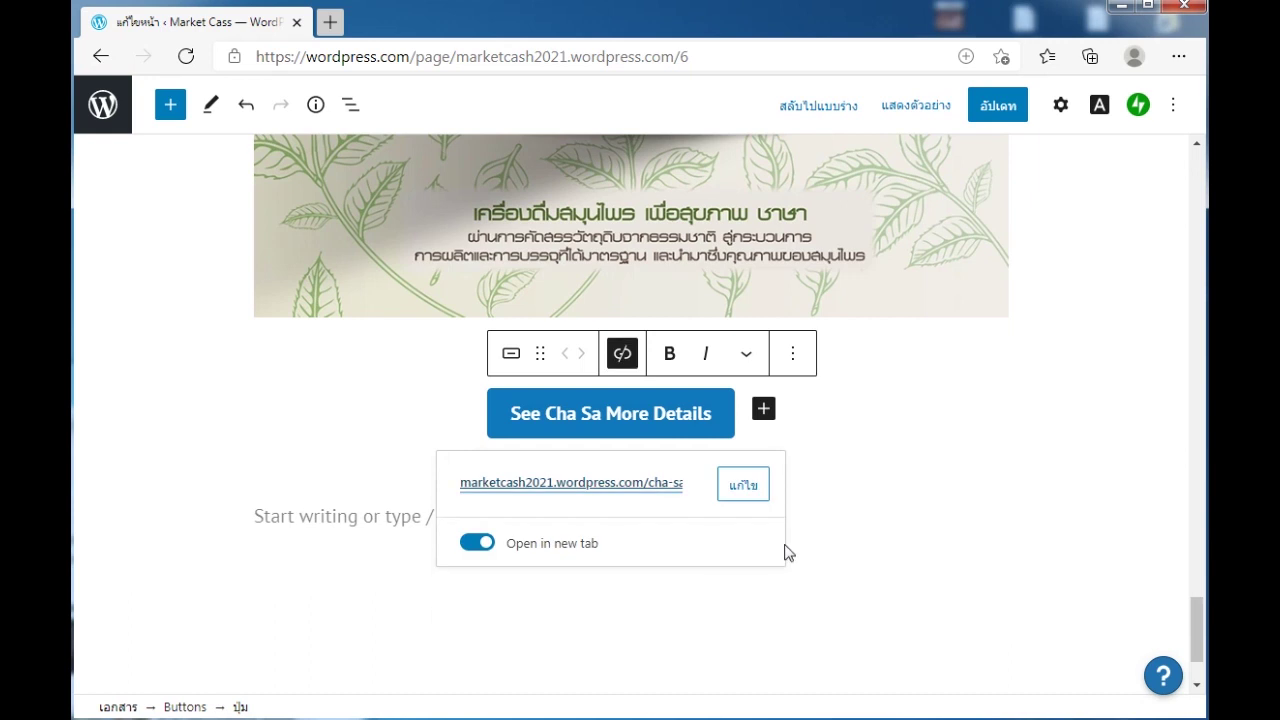
left_click(891, 519)
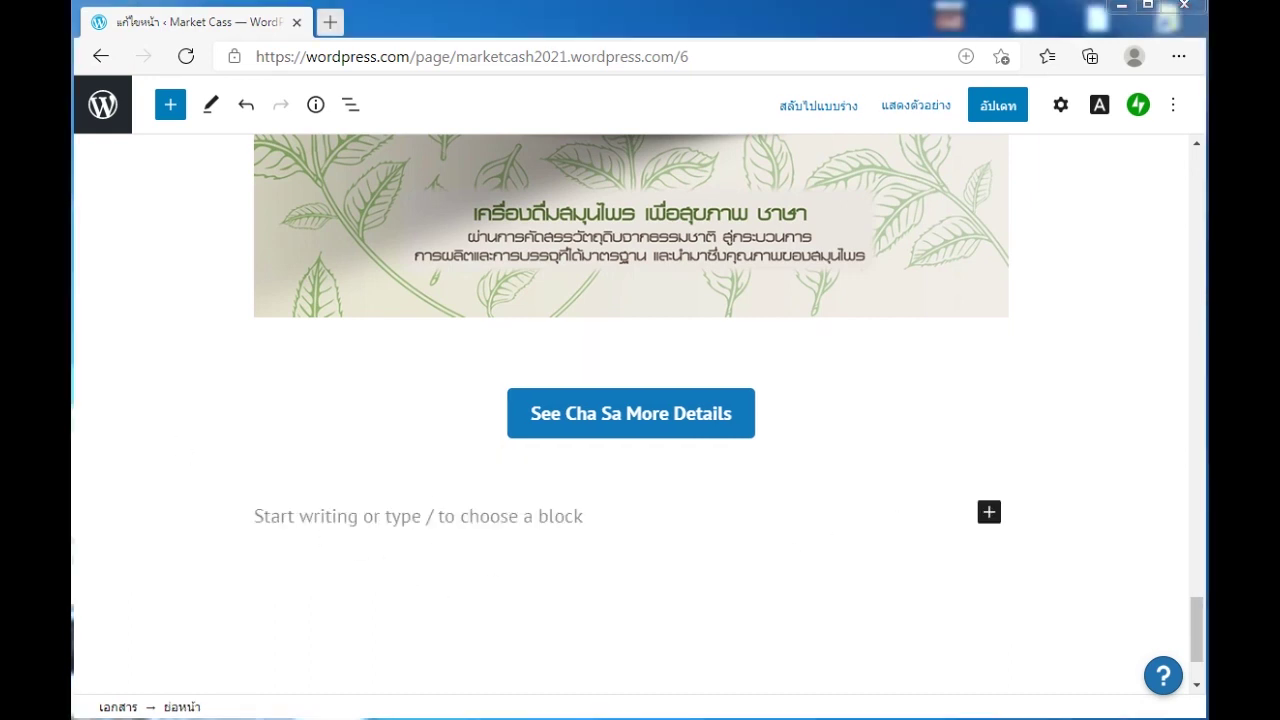
- Paste the copied contact details below the "See Cha Sa More Details" button and start a new empty paragraph after them
left_click(340, 522)
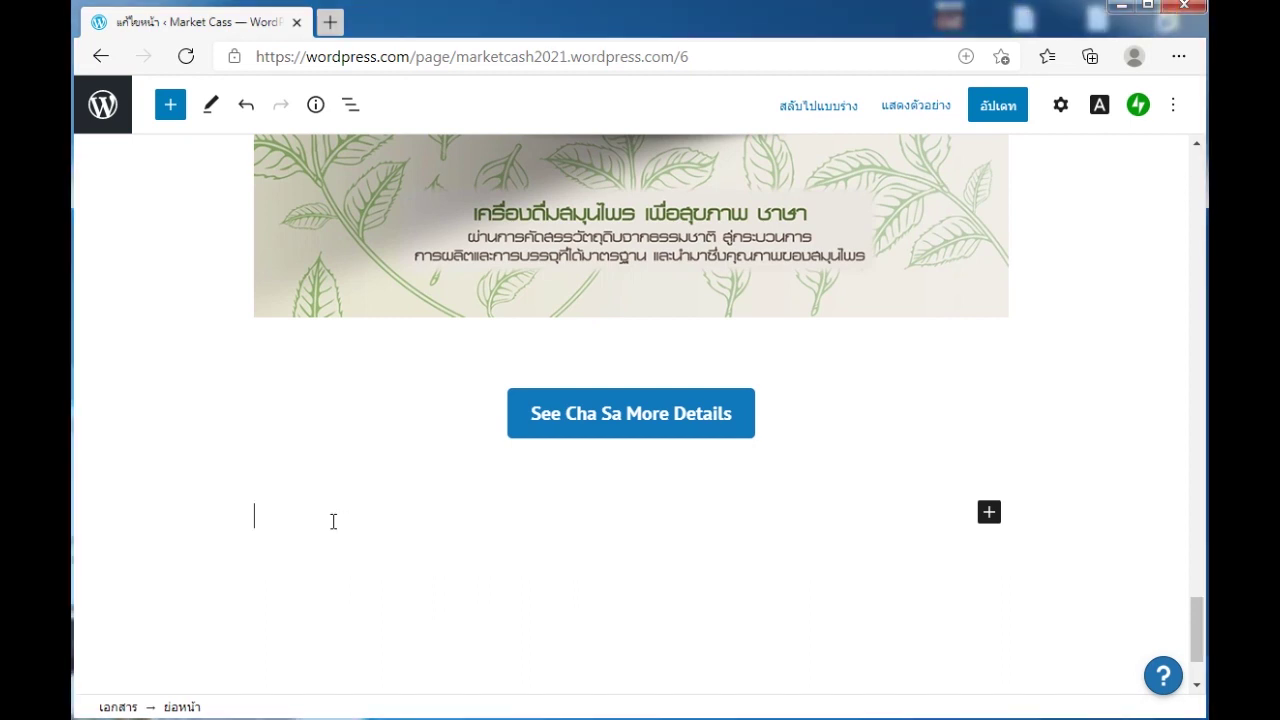
scroll(363, 511, "down", 2)
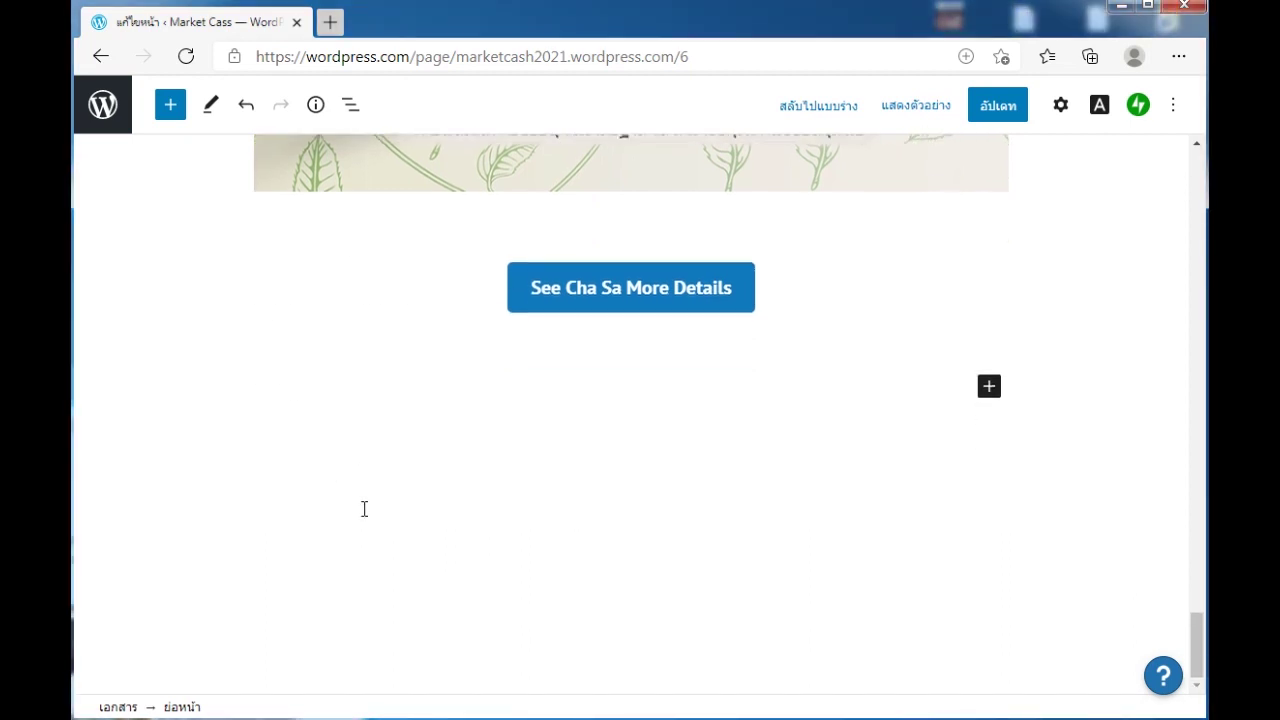
key("ctrl+v")
key("Return")
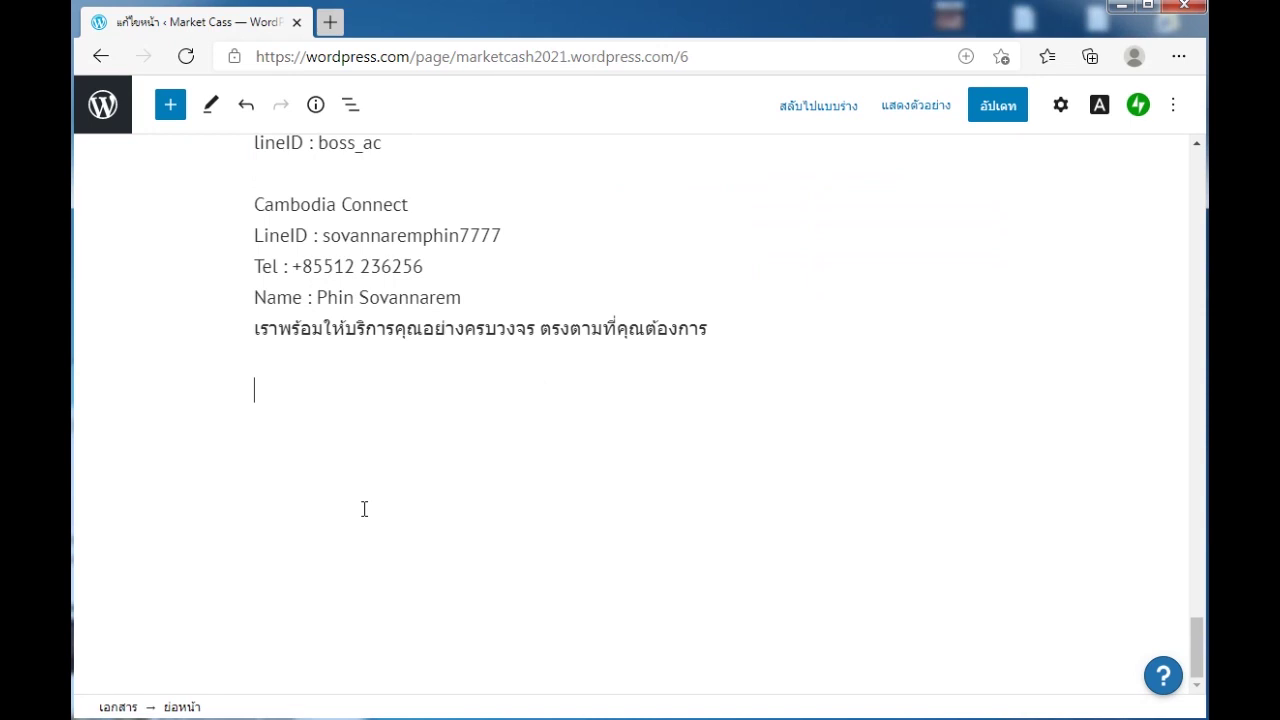
- Search the blocks for "conta" and add a Contact Form block below the Home page's contact details
left_click(171, 117)
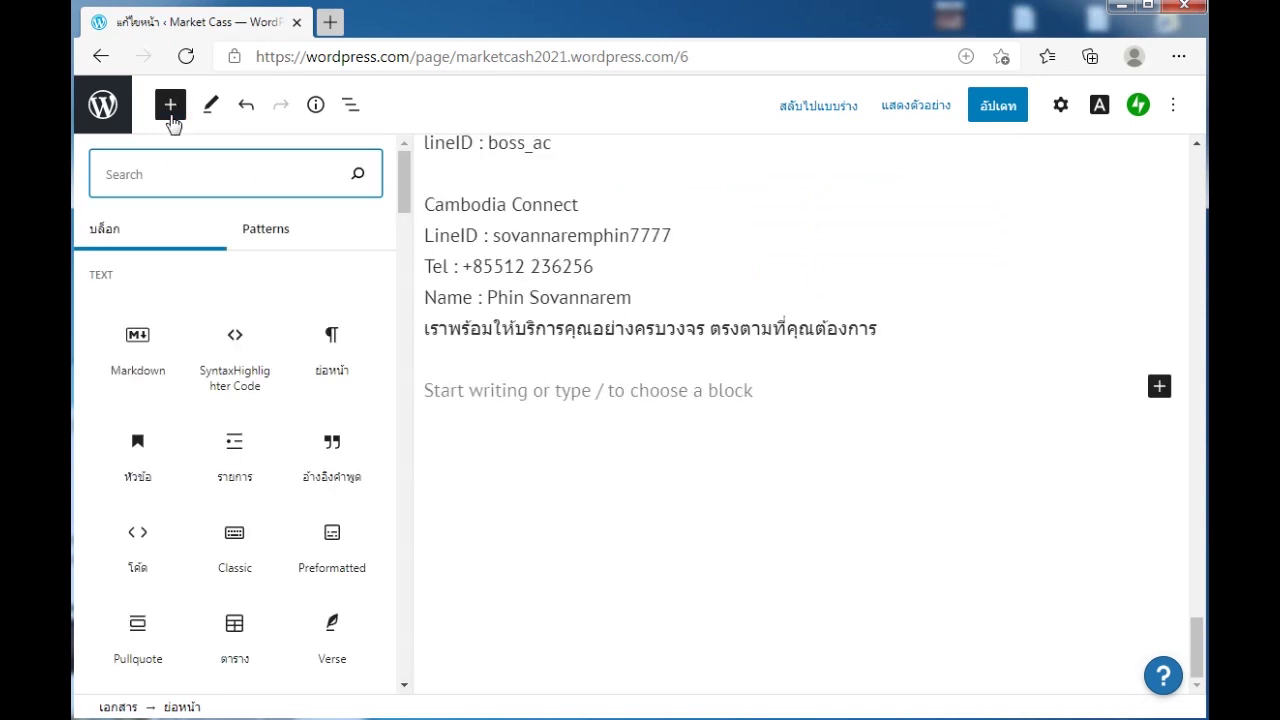
type("c")
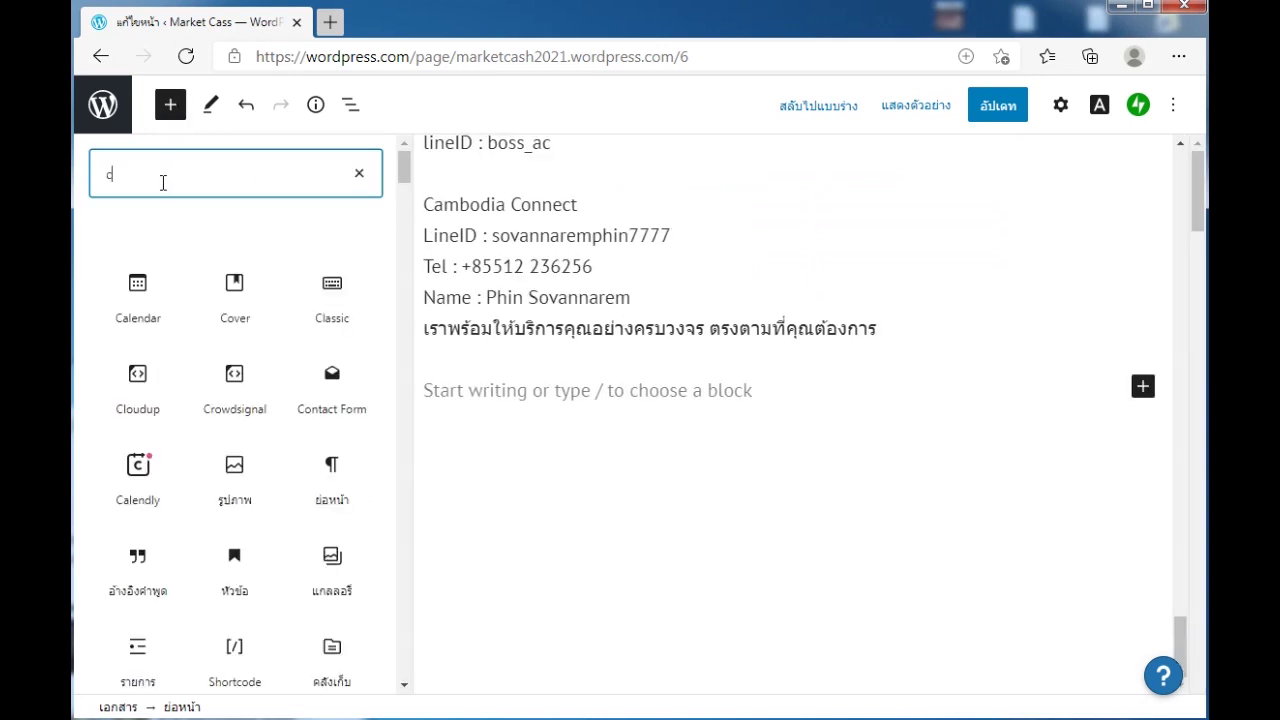
type("onta")
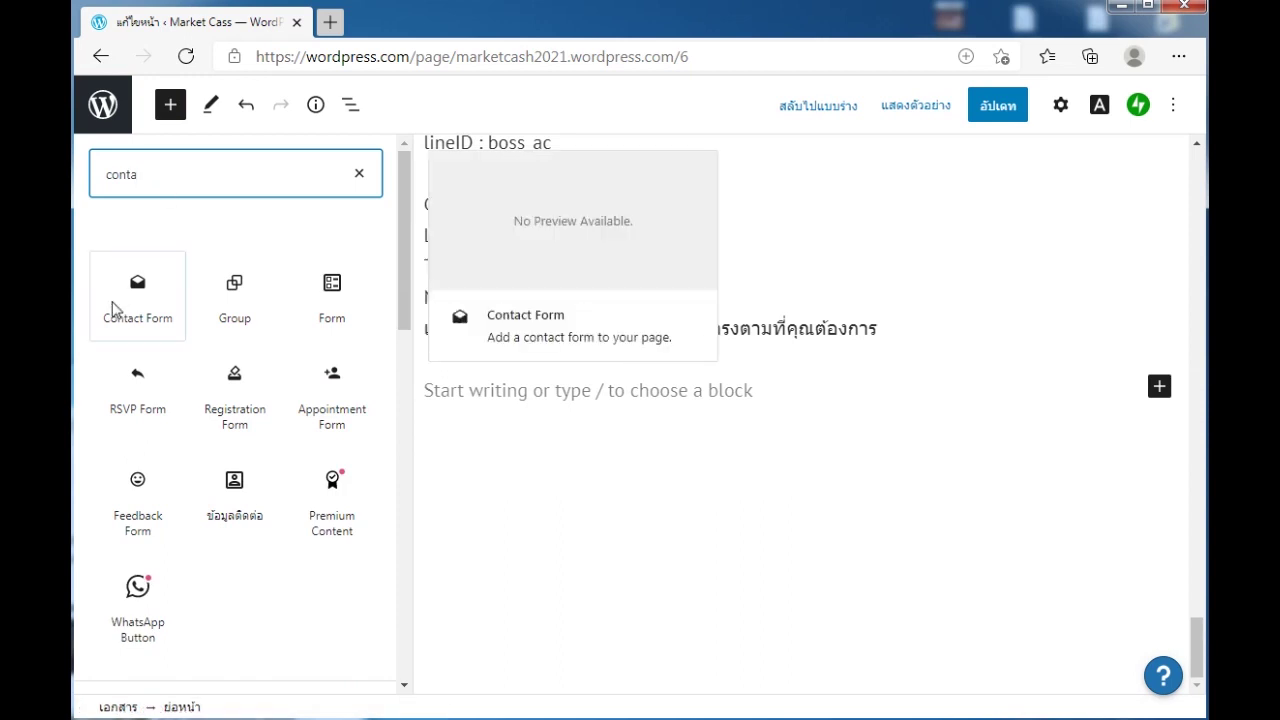
left_click(129, 296)
left_click(720, 621)
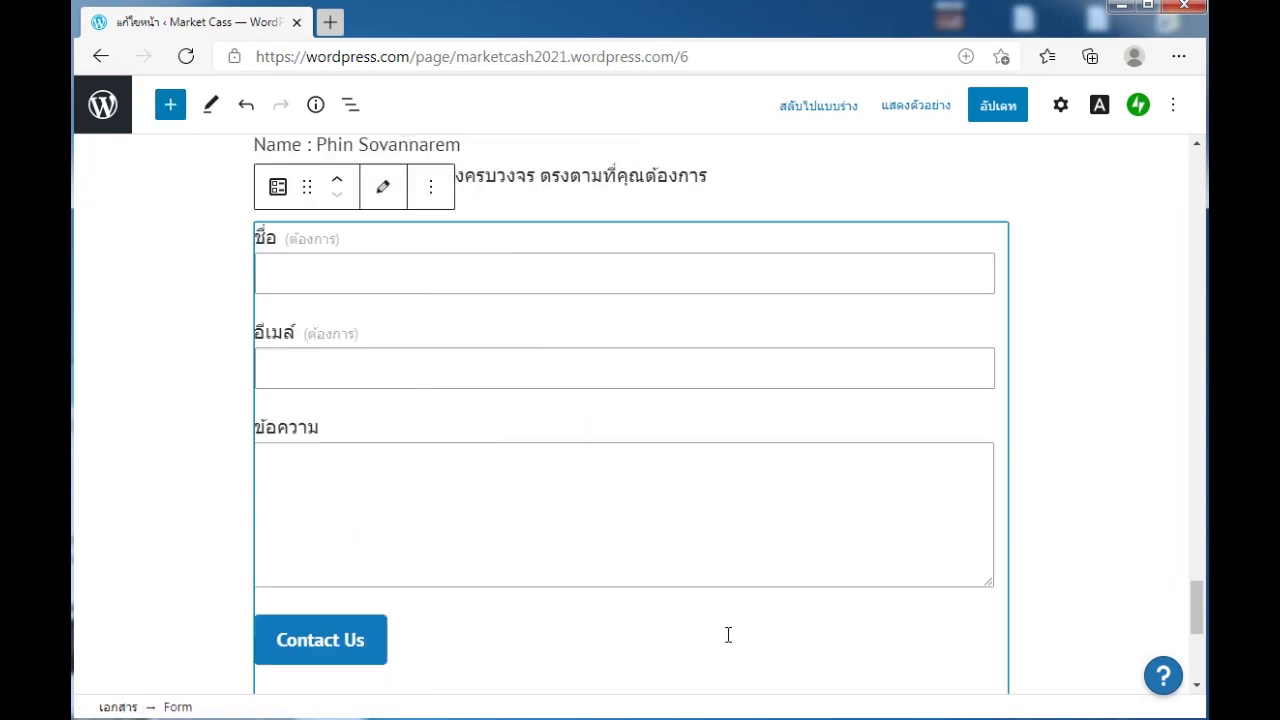
- Update the Home page, preview it and open the live site in a new tab
left_click(1018, 113)
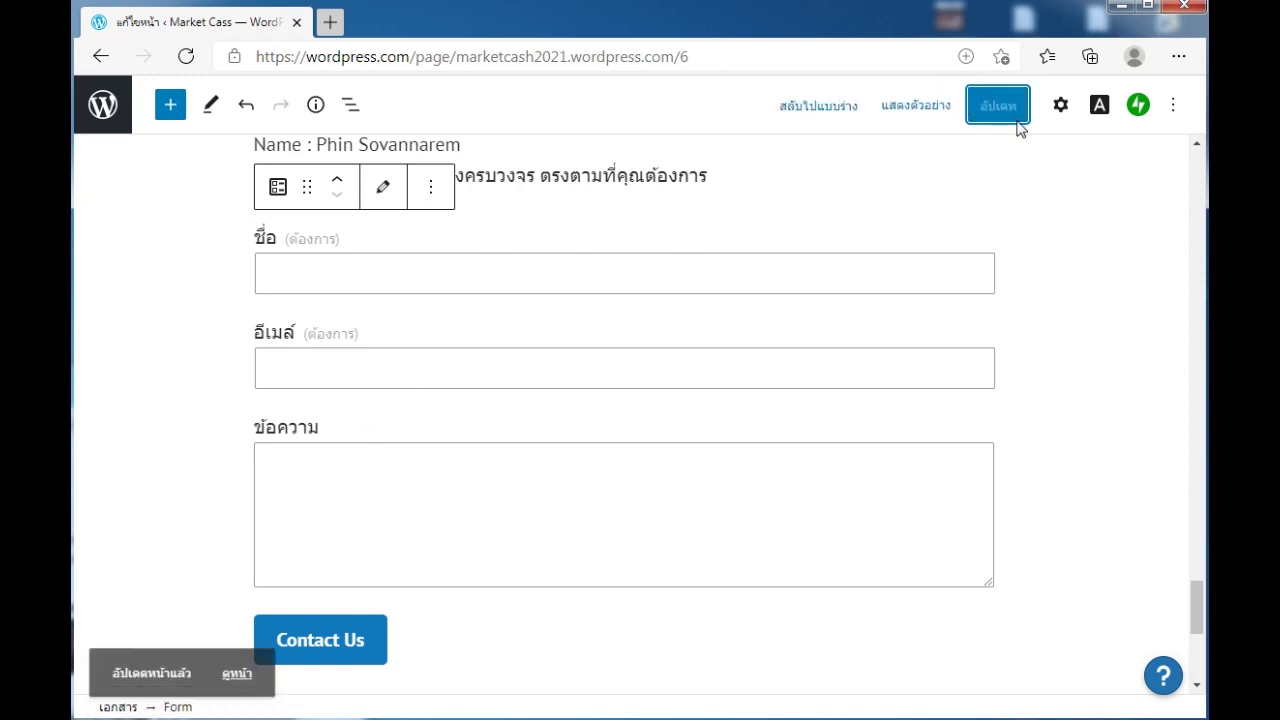
left_click(929, 110)
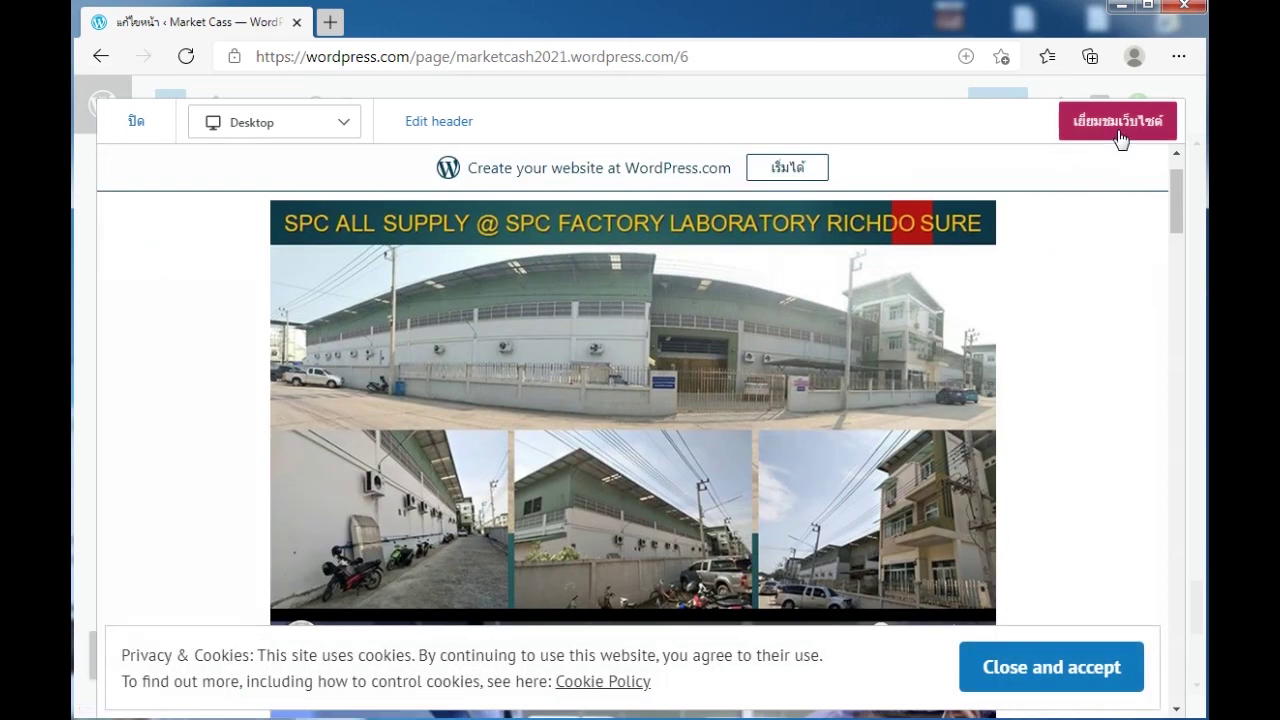
left_click(1118, 128)
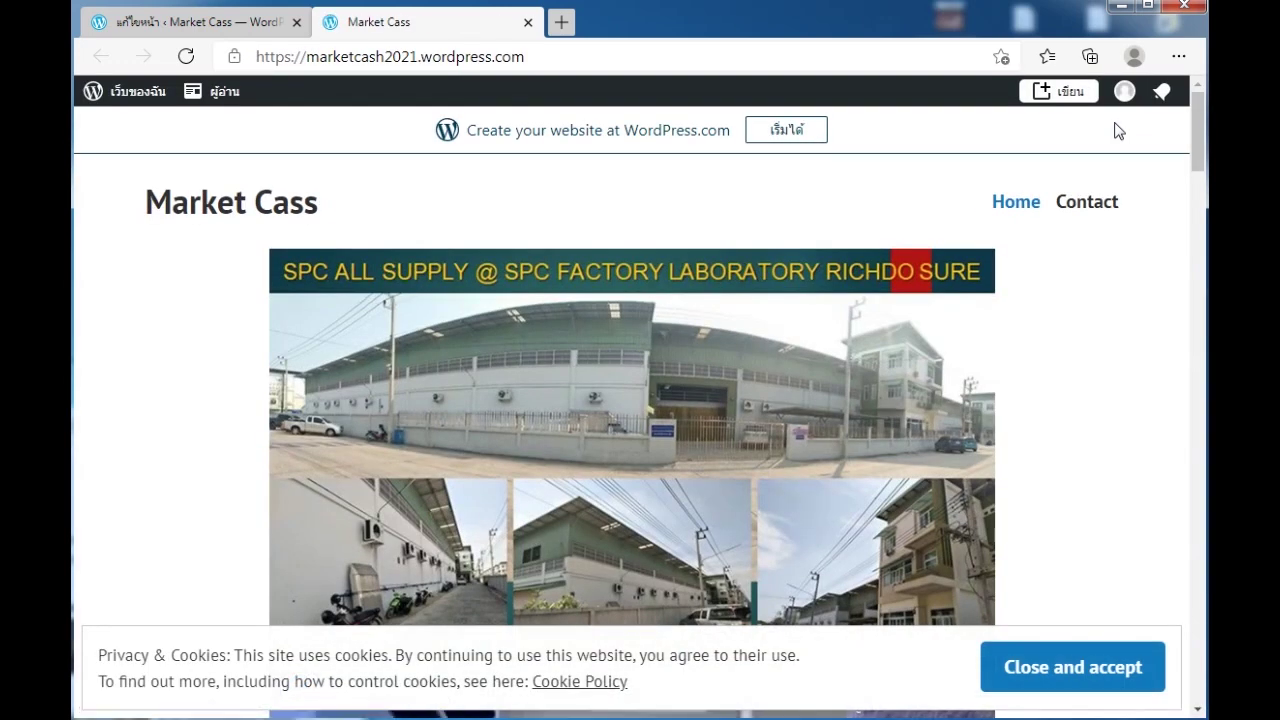
- Copy the live Market Cass site's address
left_click(457, 56)
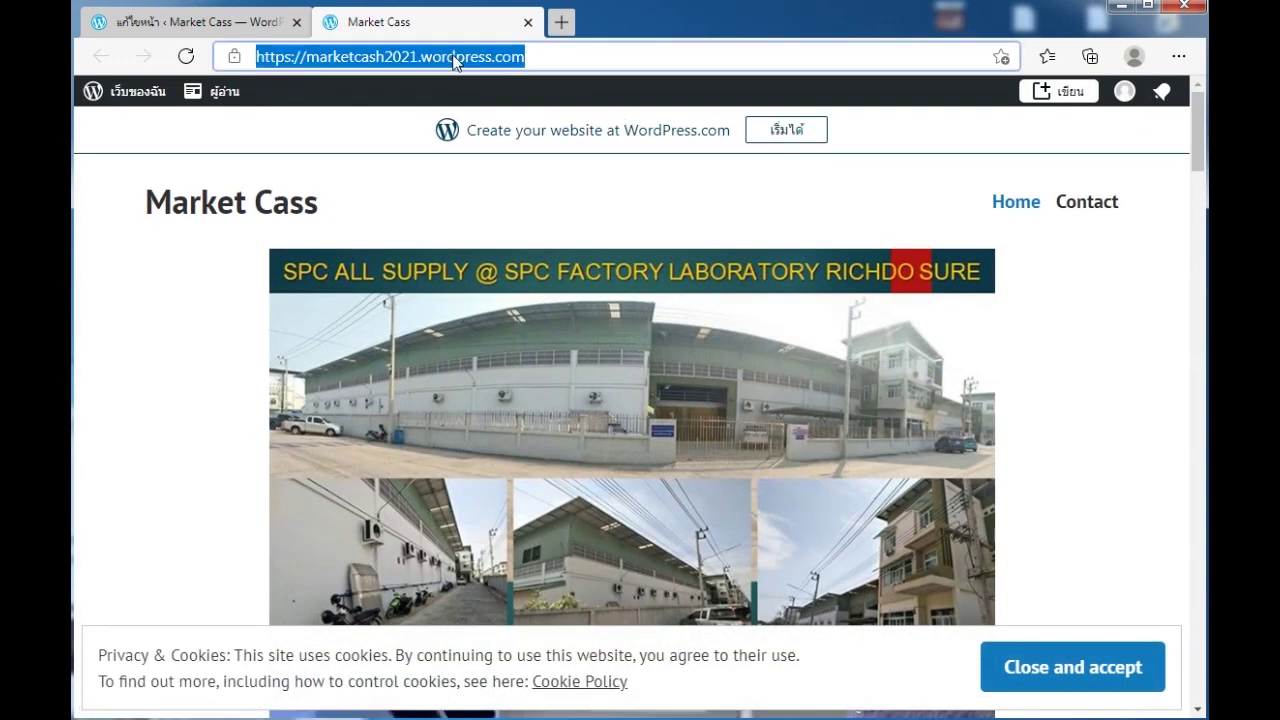
right_click(455, 58)
left_click(583, 178)
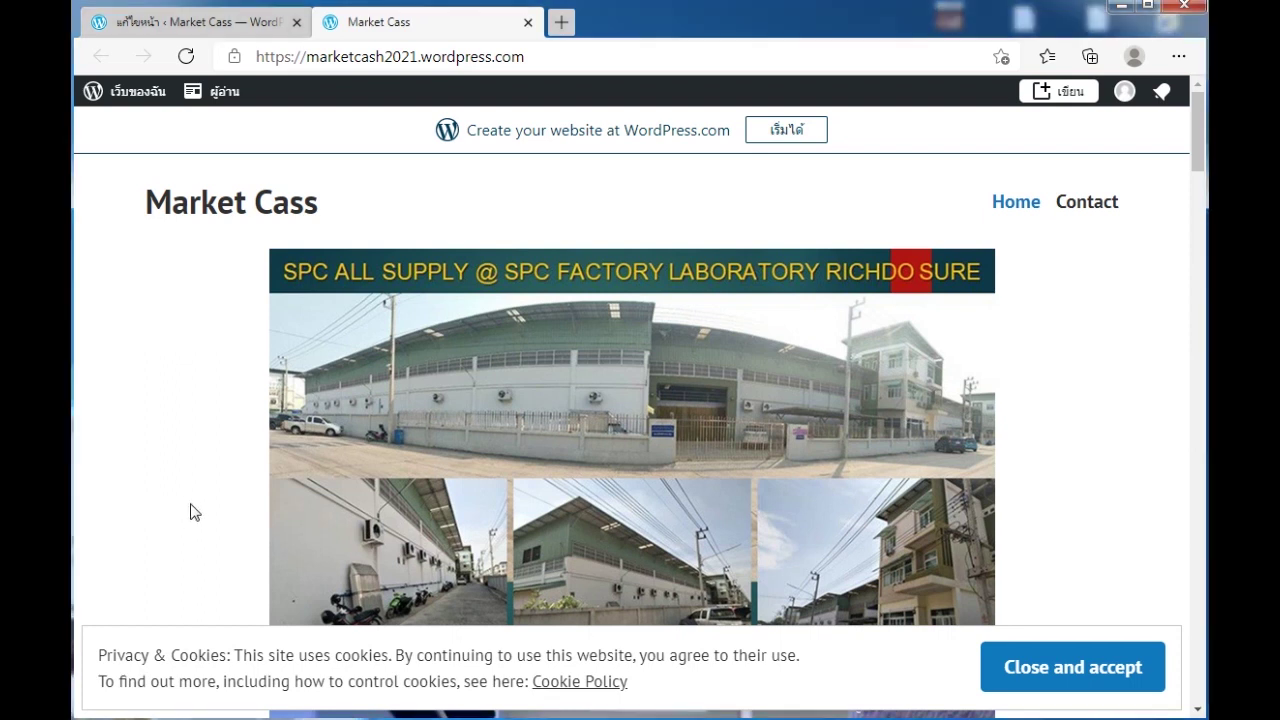
- Accept the cookie notice and test the SPC All Supply and Cordesta "More Details" buttons on the live Home page
left_click(1062, 679)
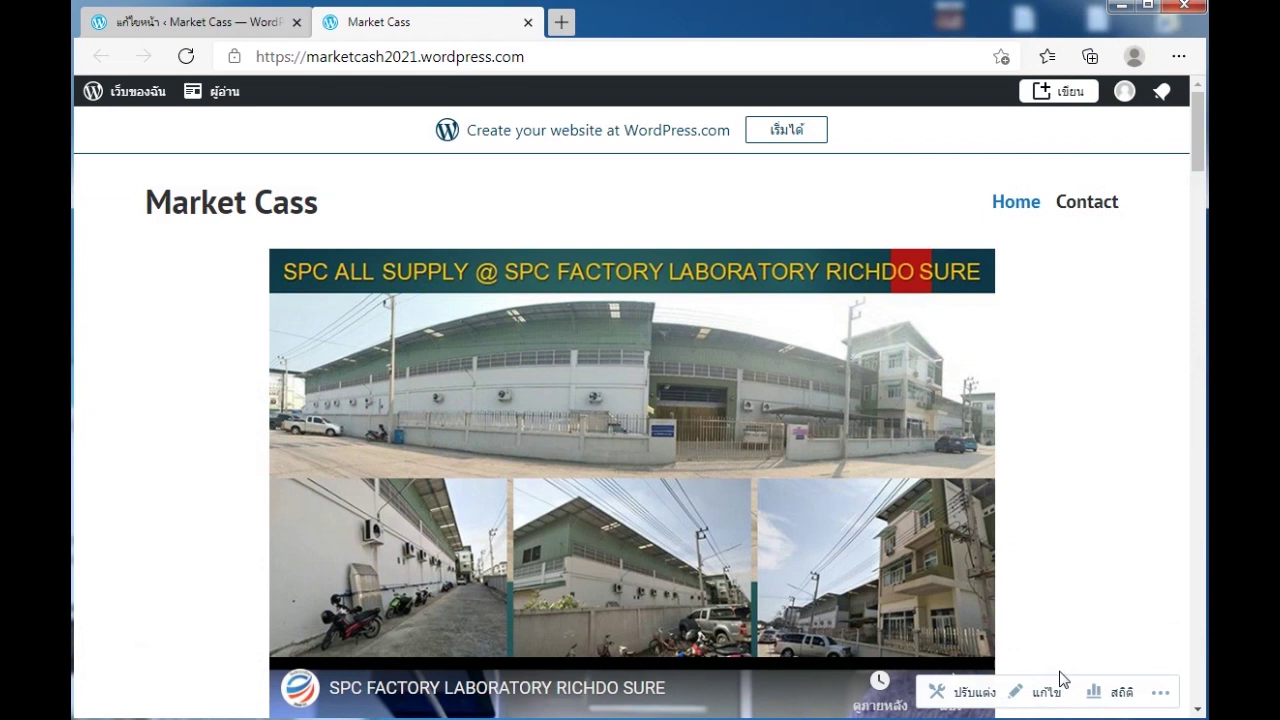
scroll(1040, 594, "down", 9)
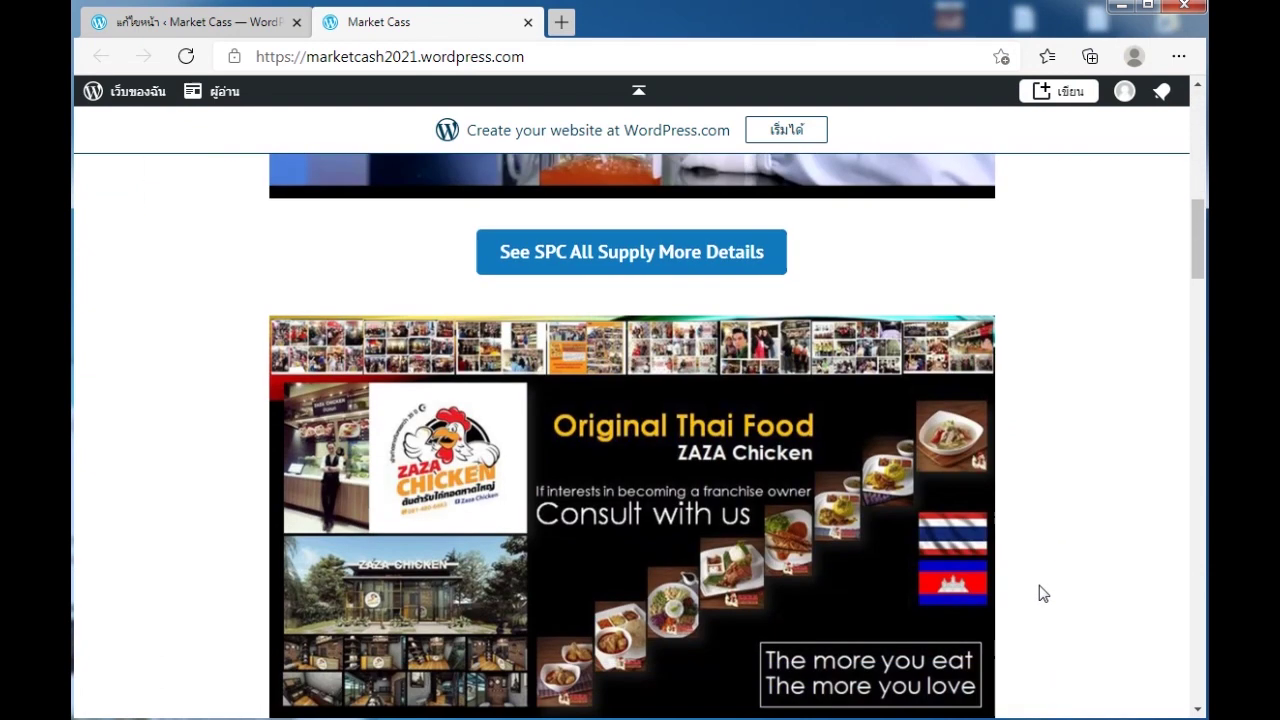
left_click(677, 265)
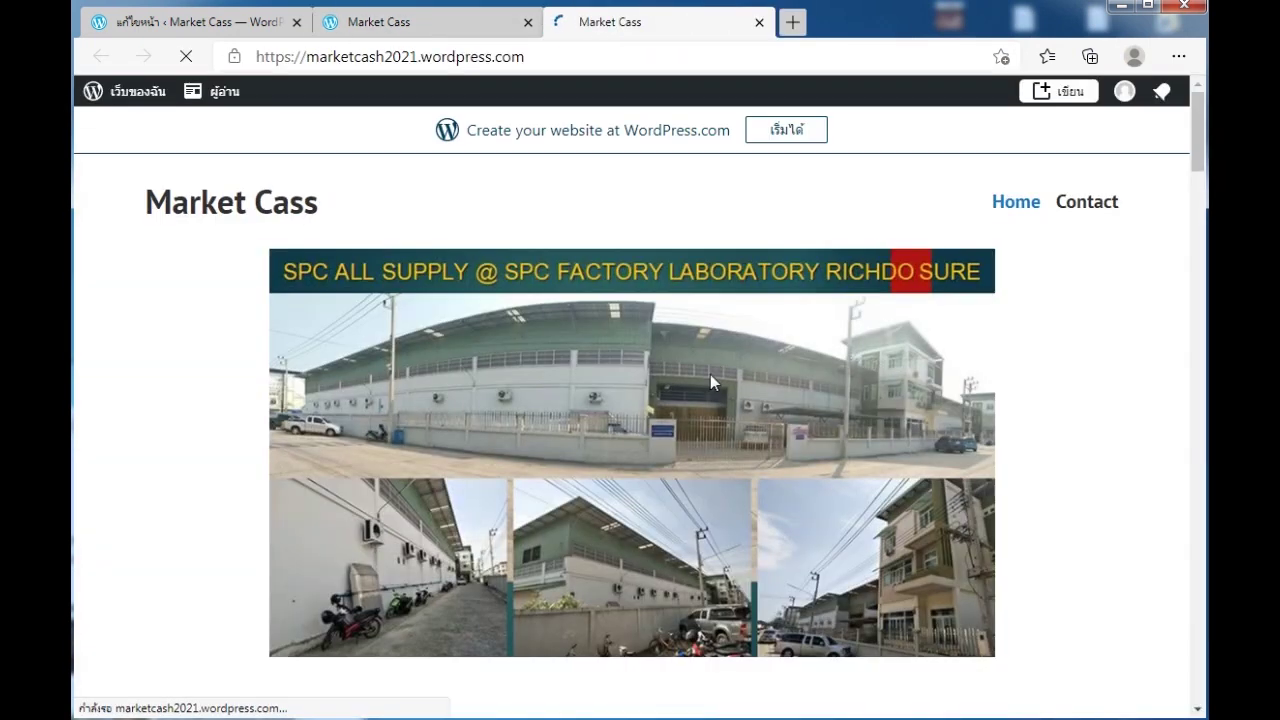
left_click(437, 24)
scroll(520, 404, "down", 7)
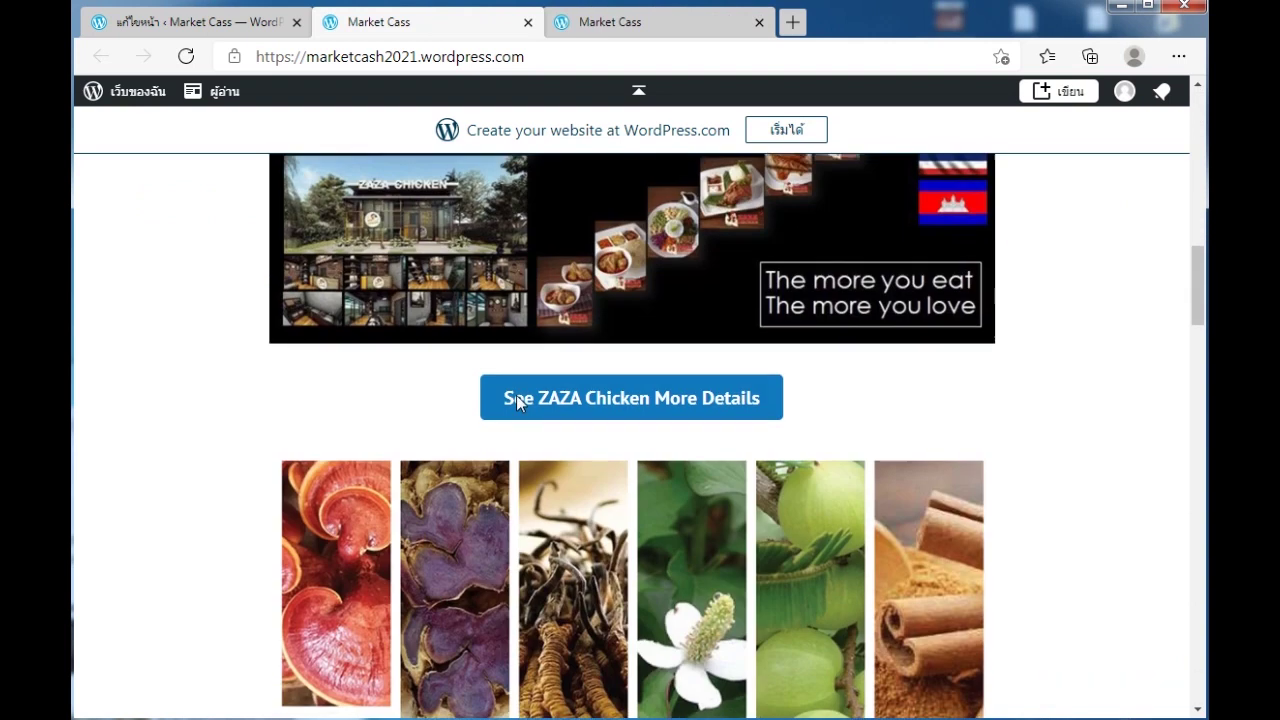
scroll(518, 400, "down", 3)
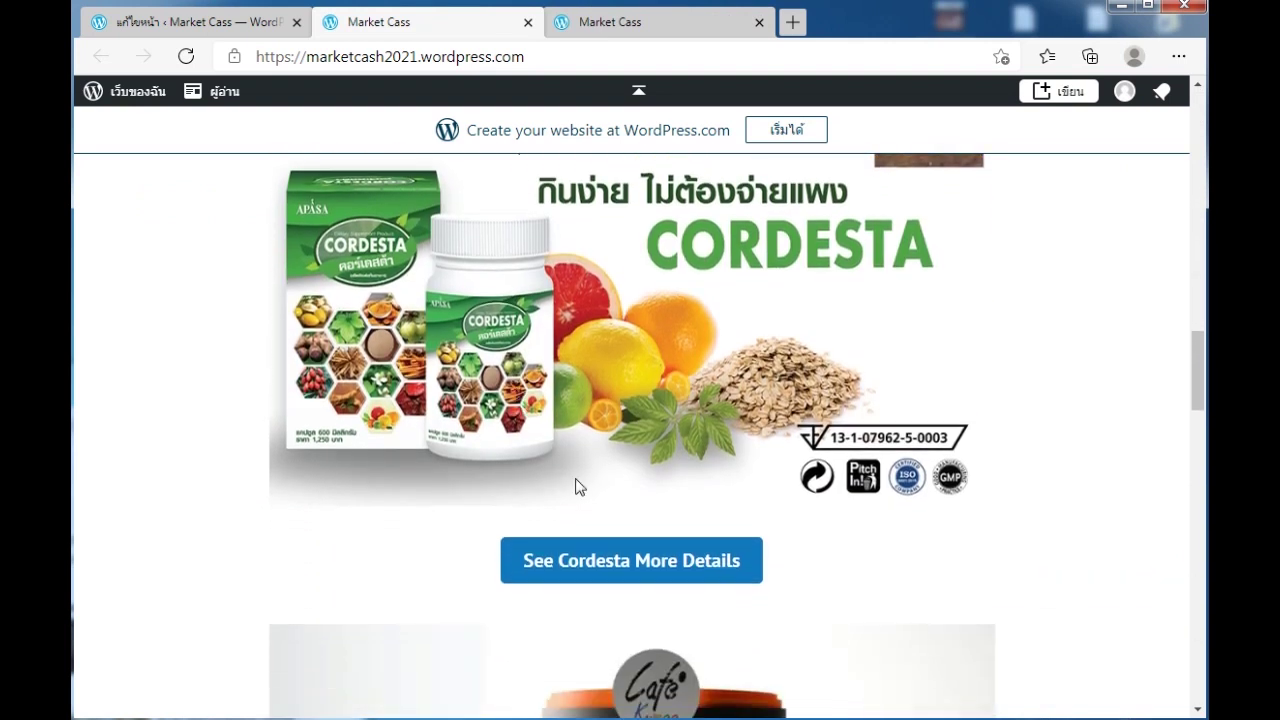
left_click(592, 564)
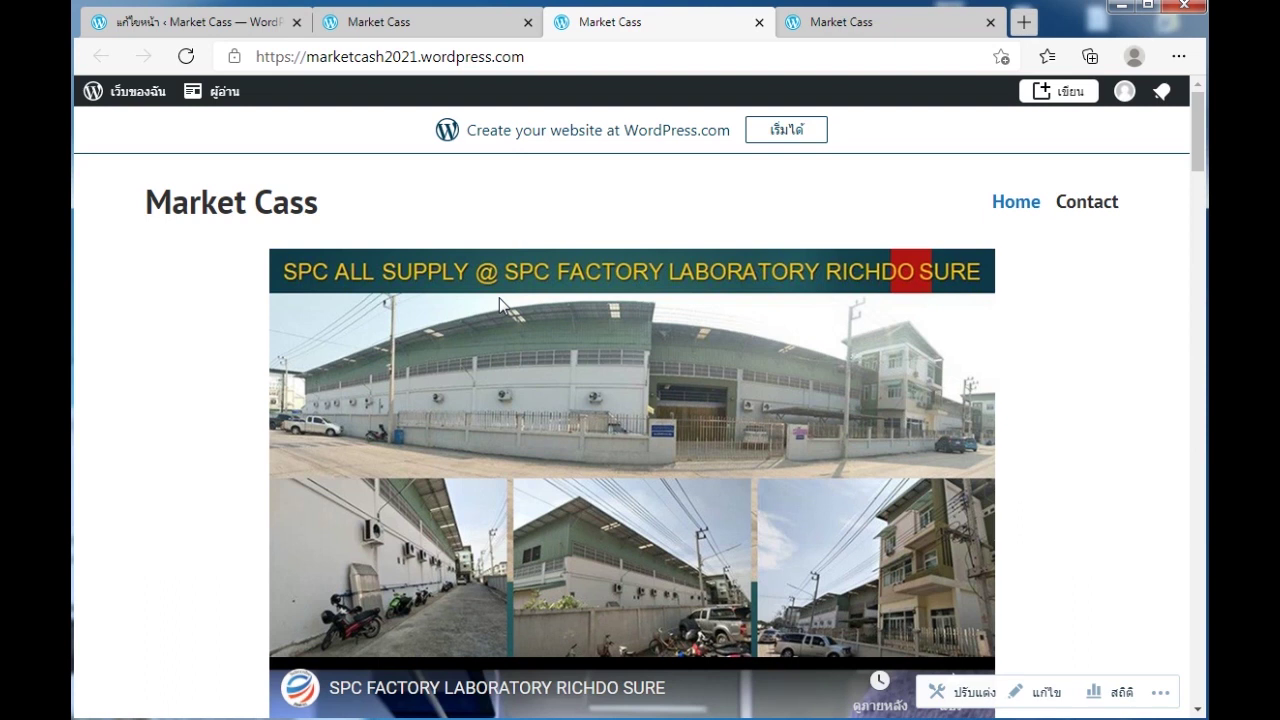
- Check the two pages opened by the SPC All Supply and Cordesta buttons, then close their tabs
scroll(499, 298, "down", 8)
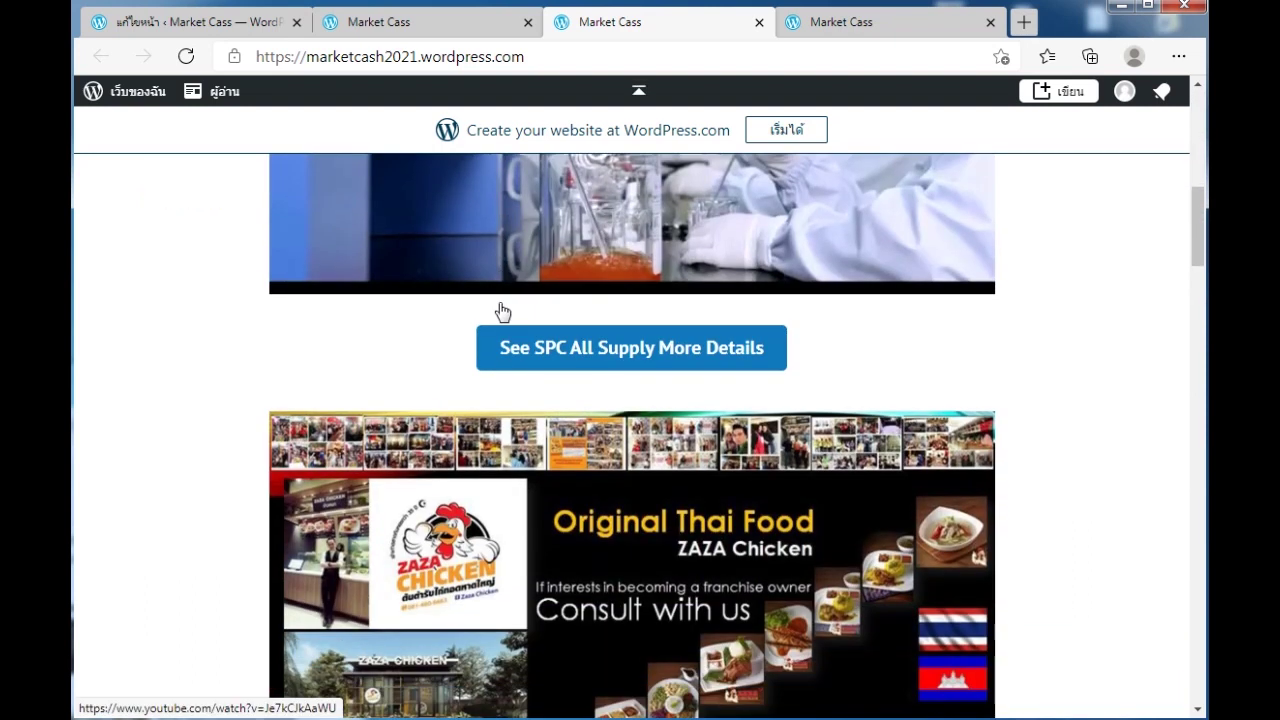
left_click(856, 21)
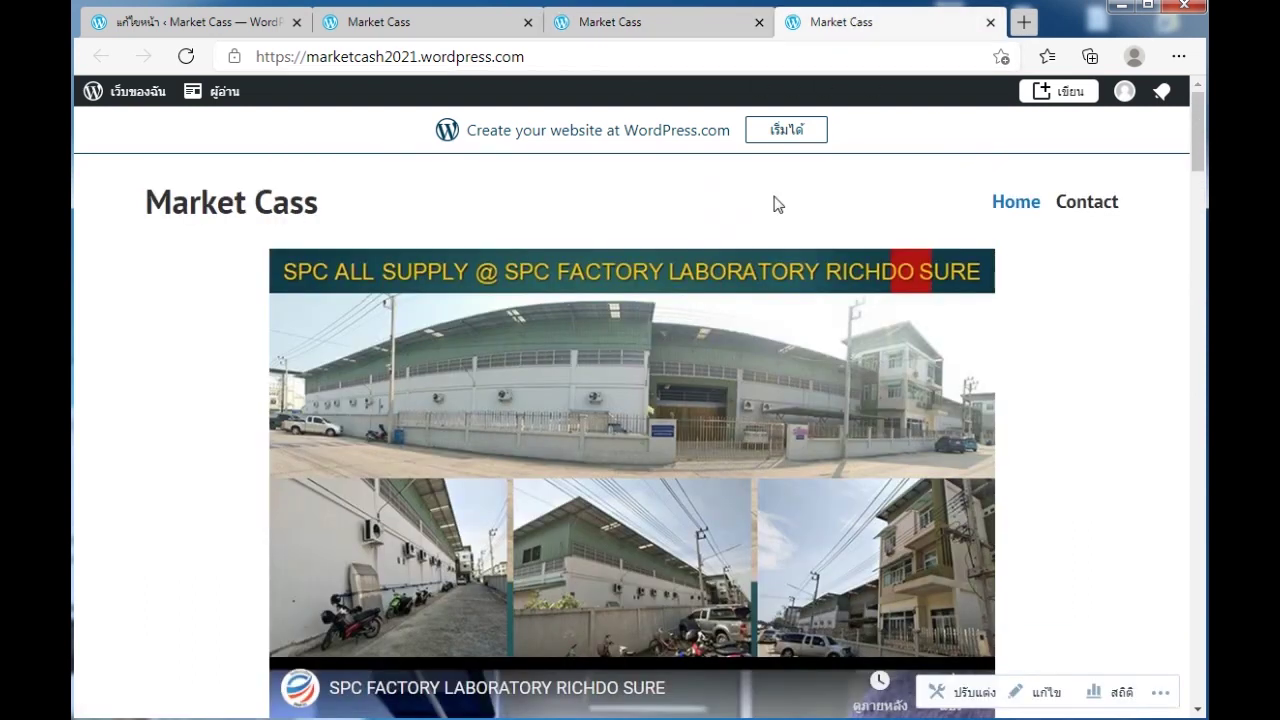
scroll(656, 369, "down", 3)
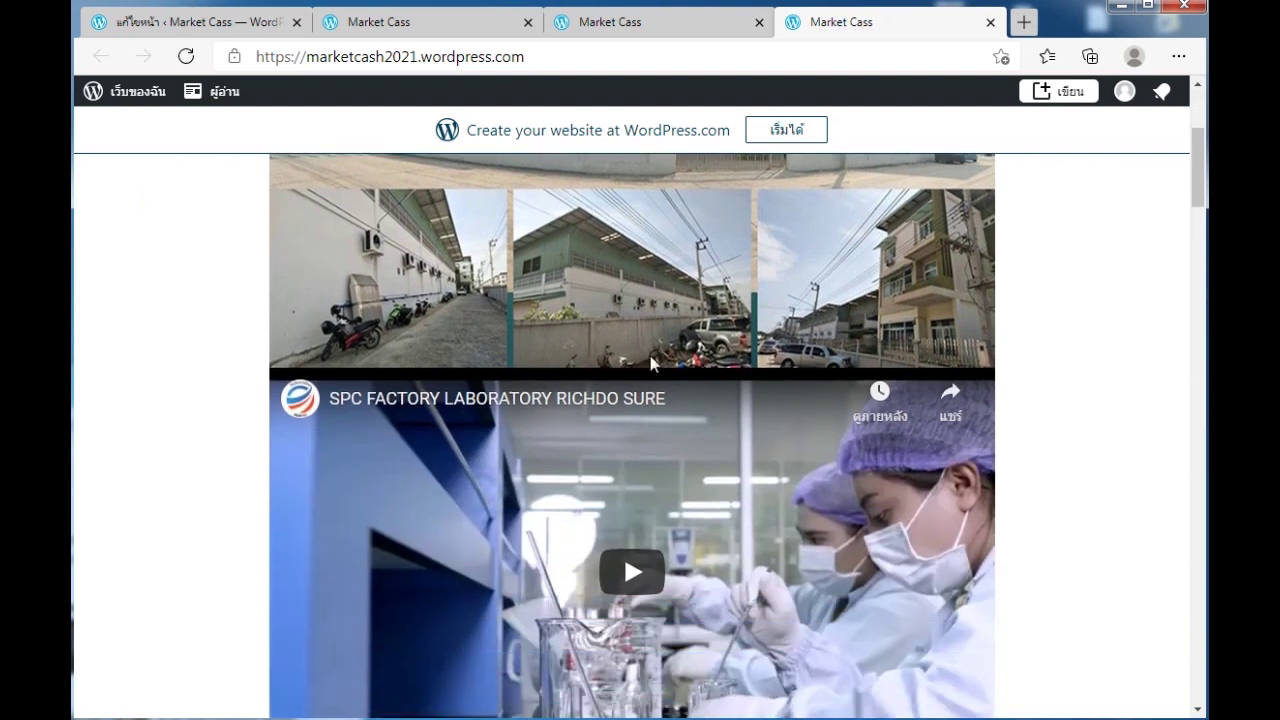
scroll(651, 318, "up", 2)
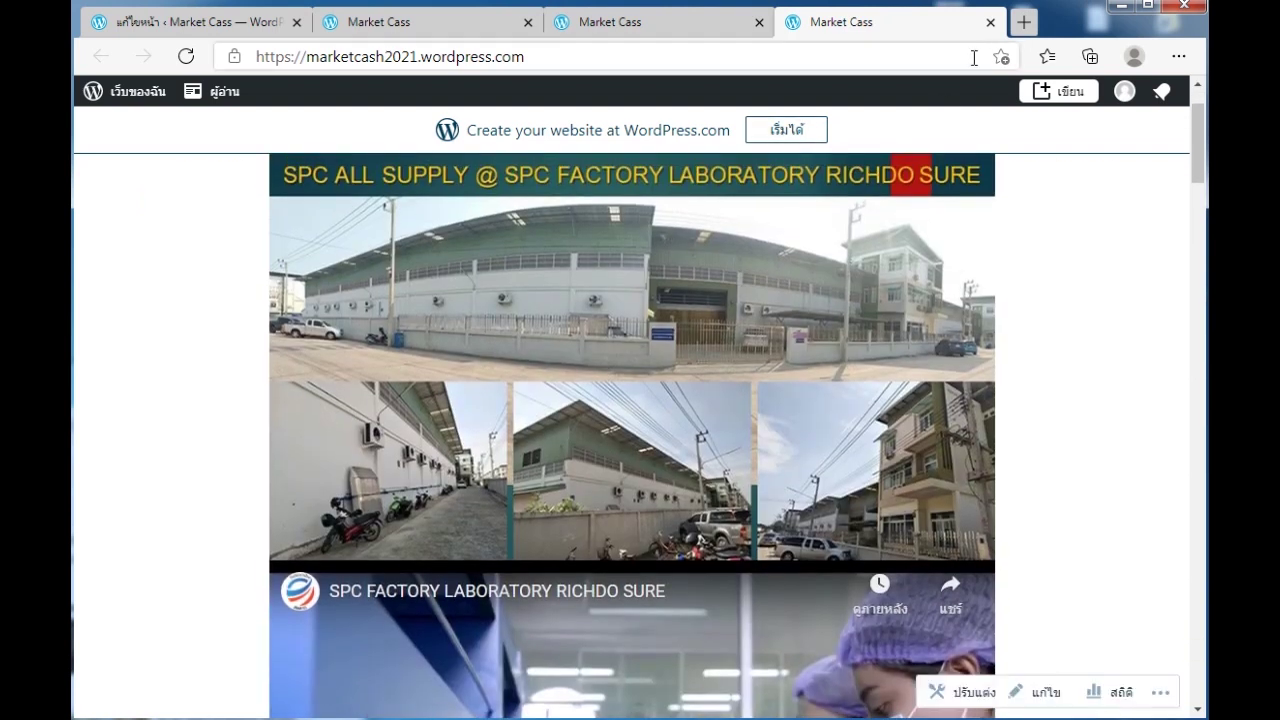
left_click(990, 22)
left_click(767, 21)
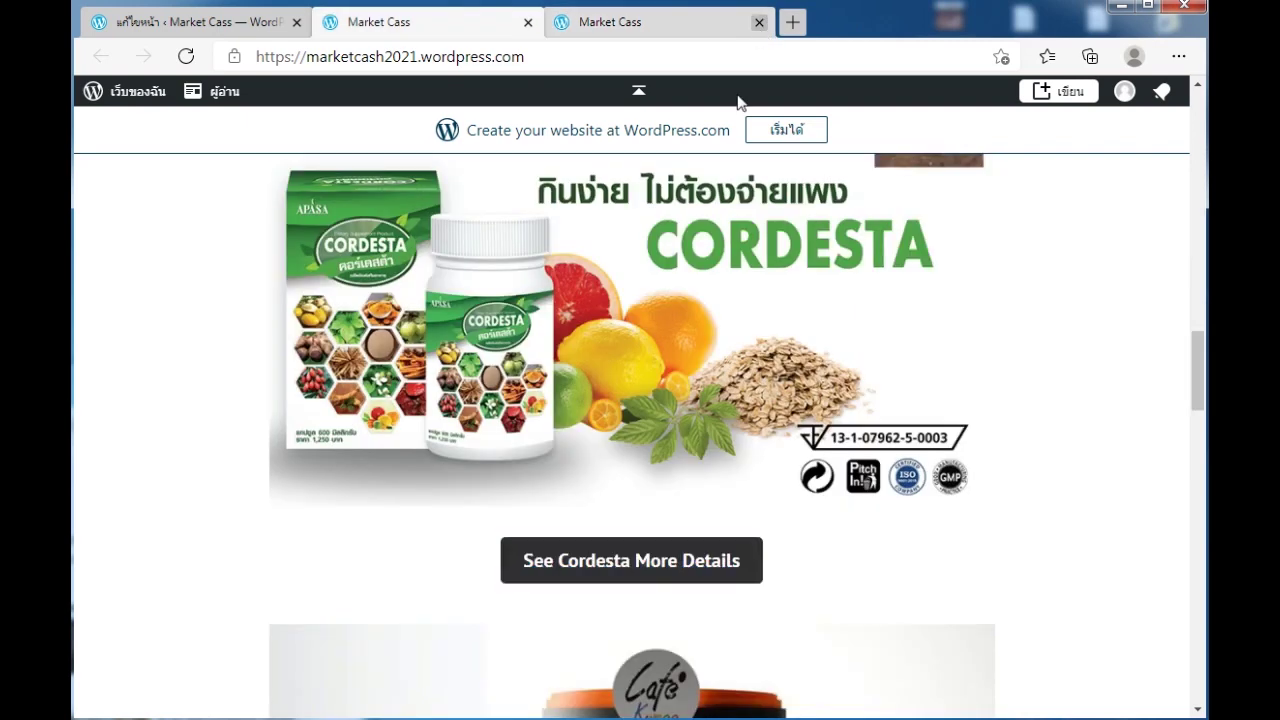
- Test the "See ZAZA Chicken More Details" button on the live Home page and look through the page it opens
scroll(634, 337, "up", 8)
scroll(633, 338, "up", 8)
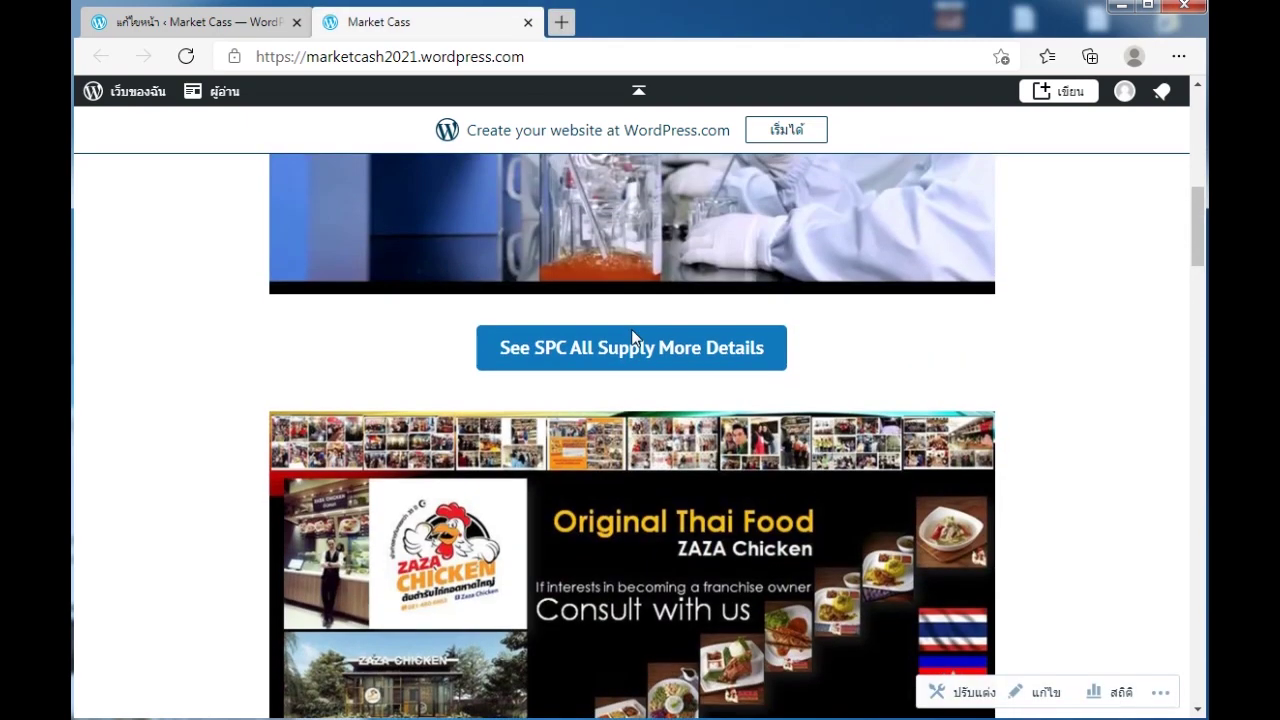
scroll(633, 338, "down", 6)
scroll(632, 342, "down", 1)
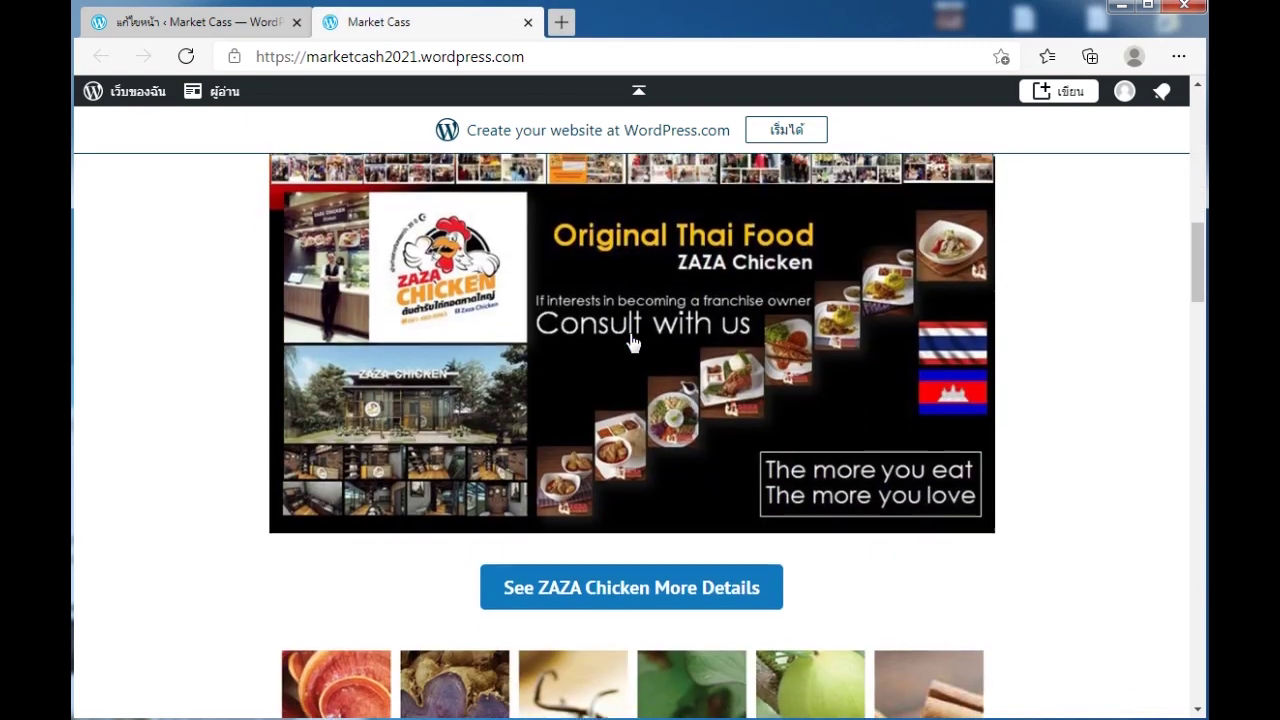
left_click(620, 584)
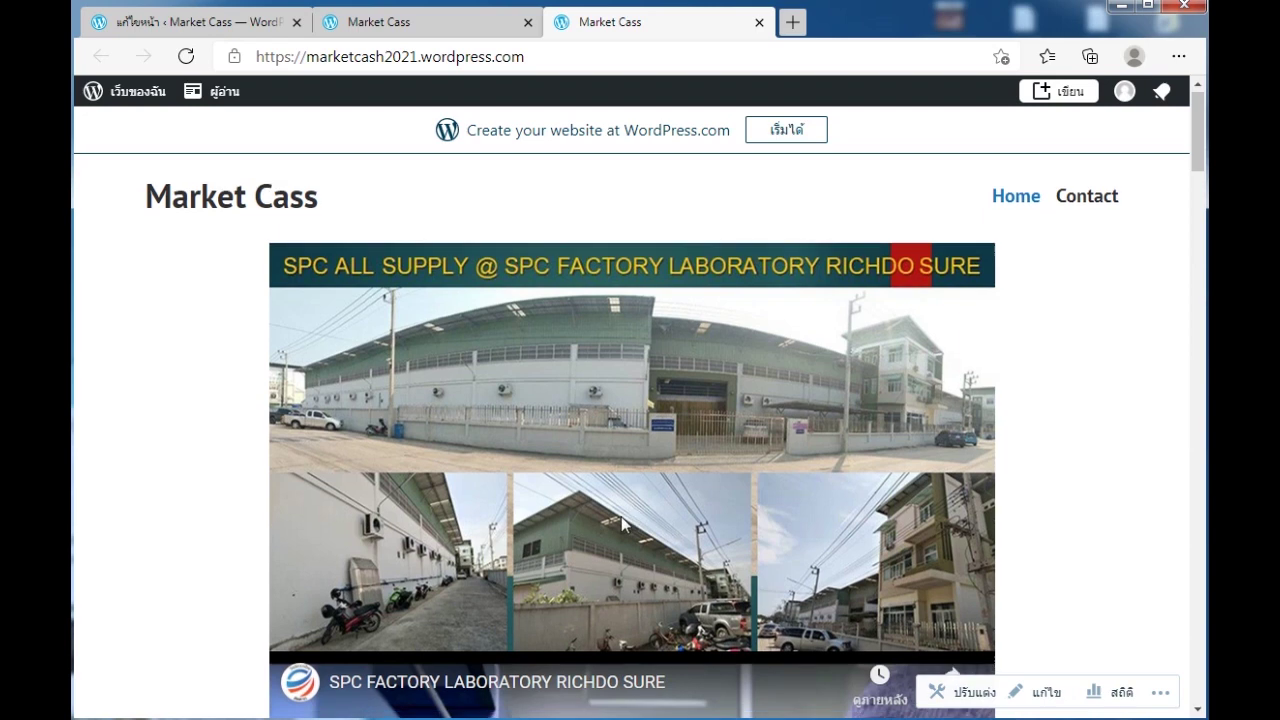
scroll(627, 524, "down", 10)
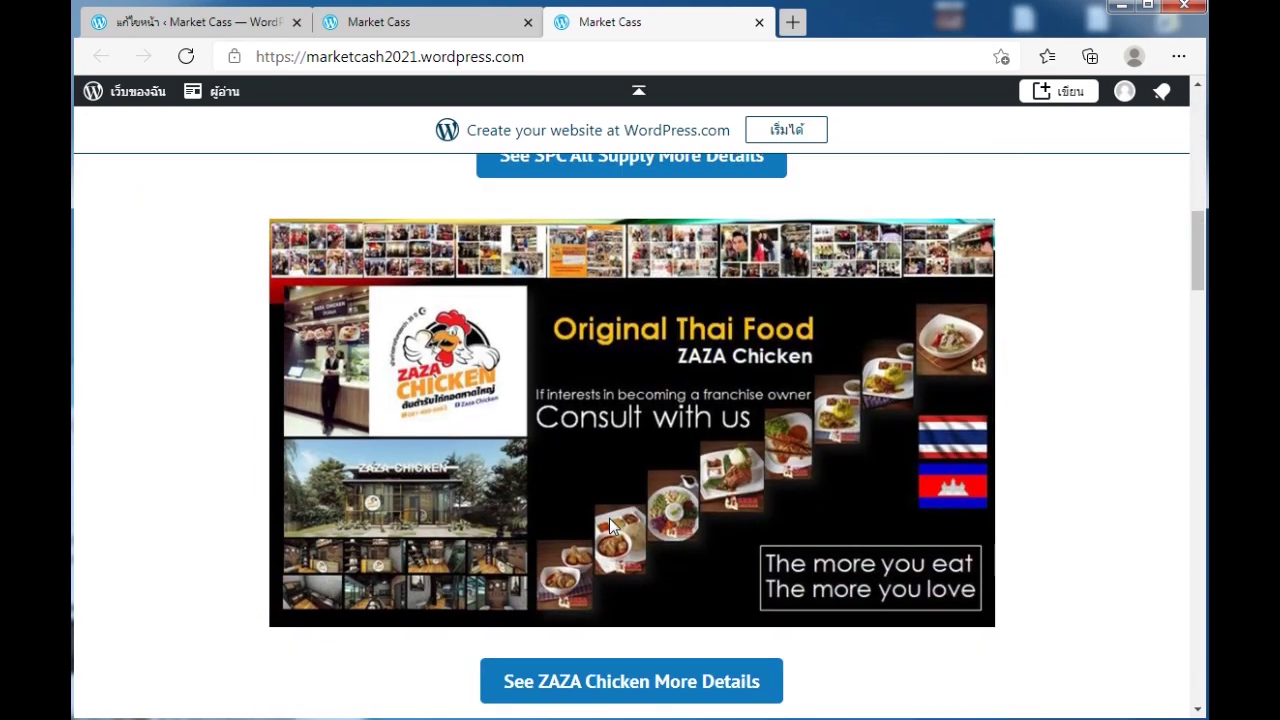
scroll(610, 523, "down", 6)
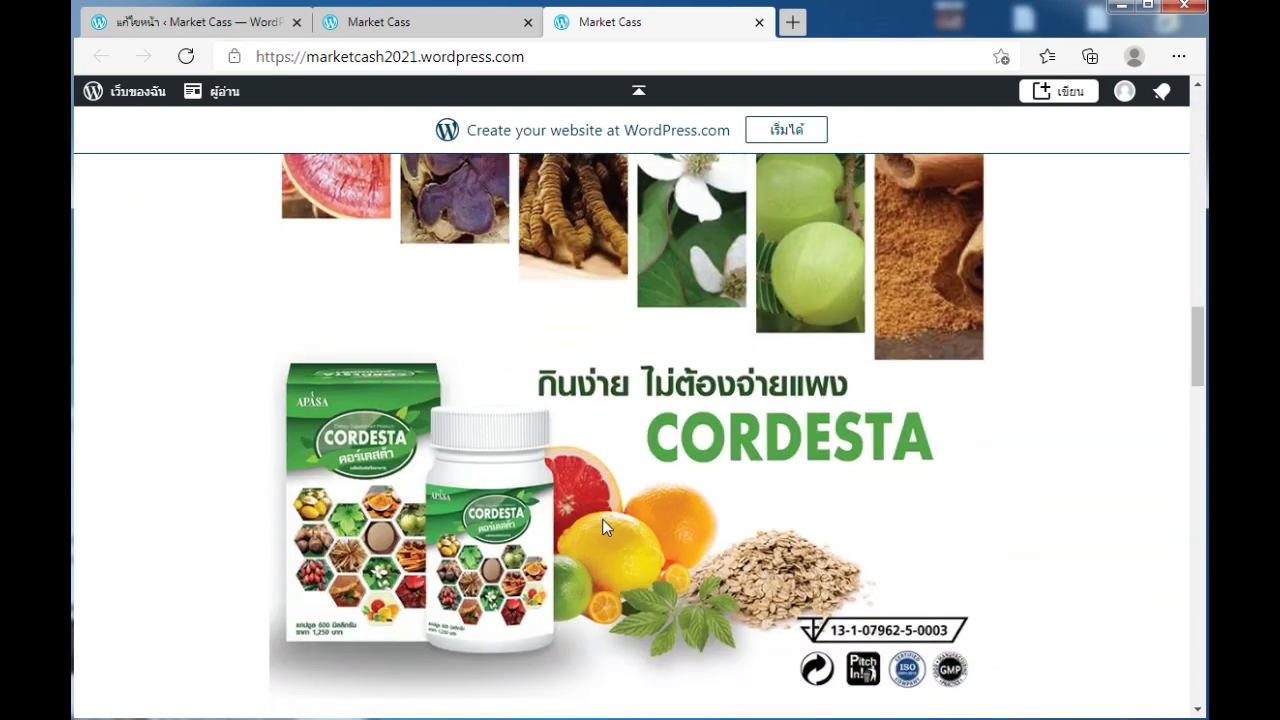
scroll(602, 519, "down", 3)
scroll(600, 519, "down", 1)
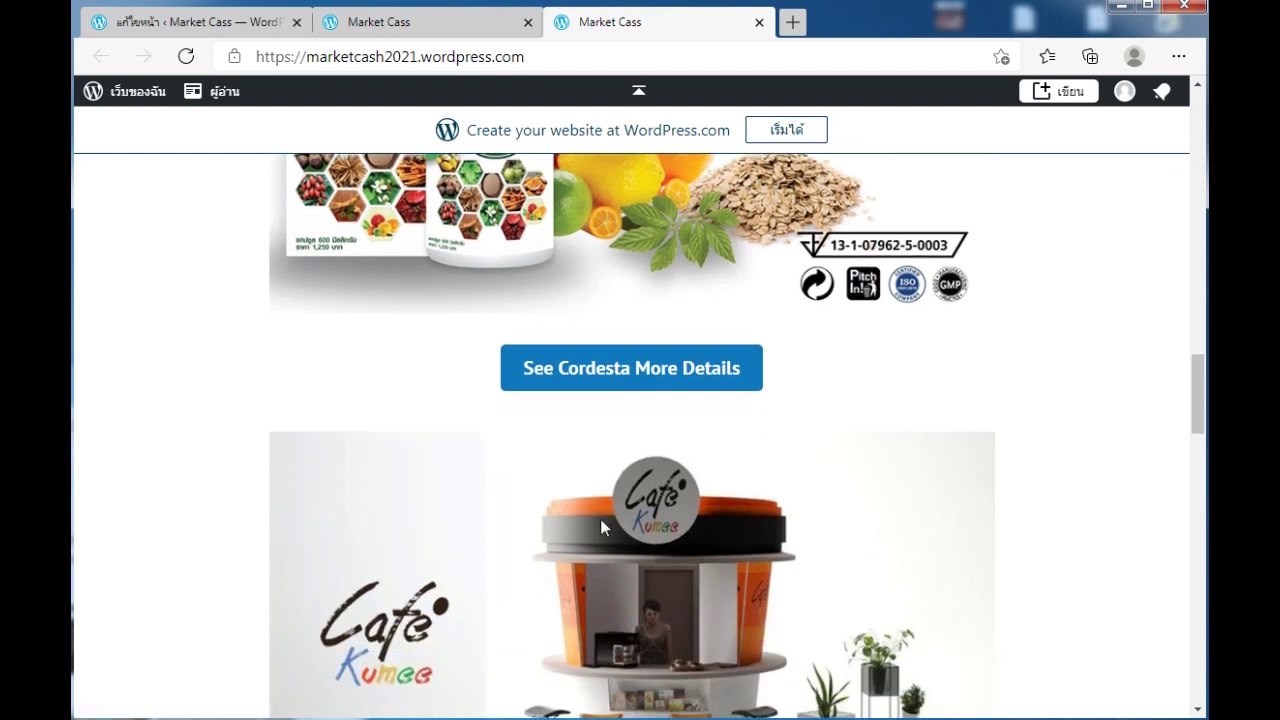
- Test the ZAZA Chicken details button again from the newly opened page and close both resulting tabs
scroll(600, 519, "up", 7)
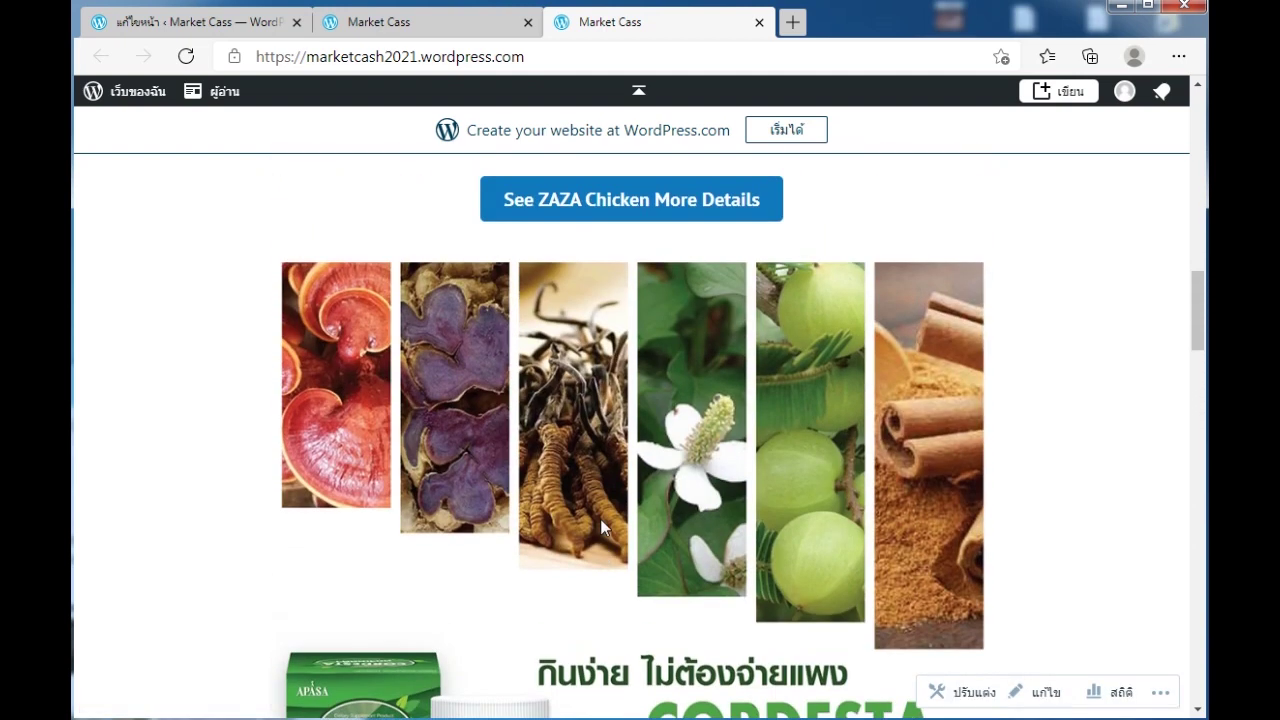
scroll(600, 519, "up", 3)
left_click(612, 500)
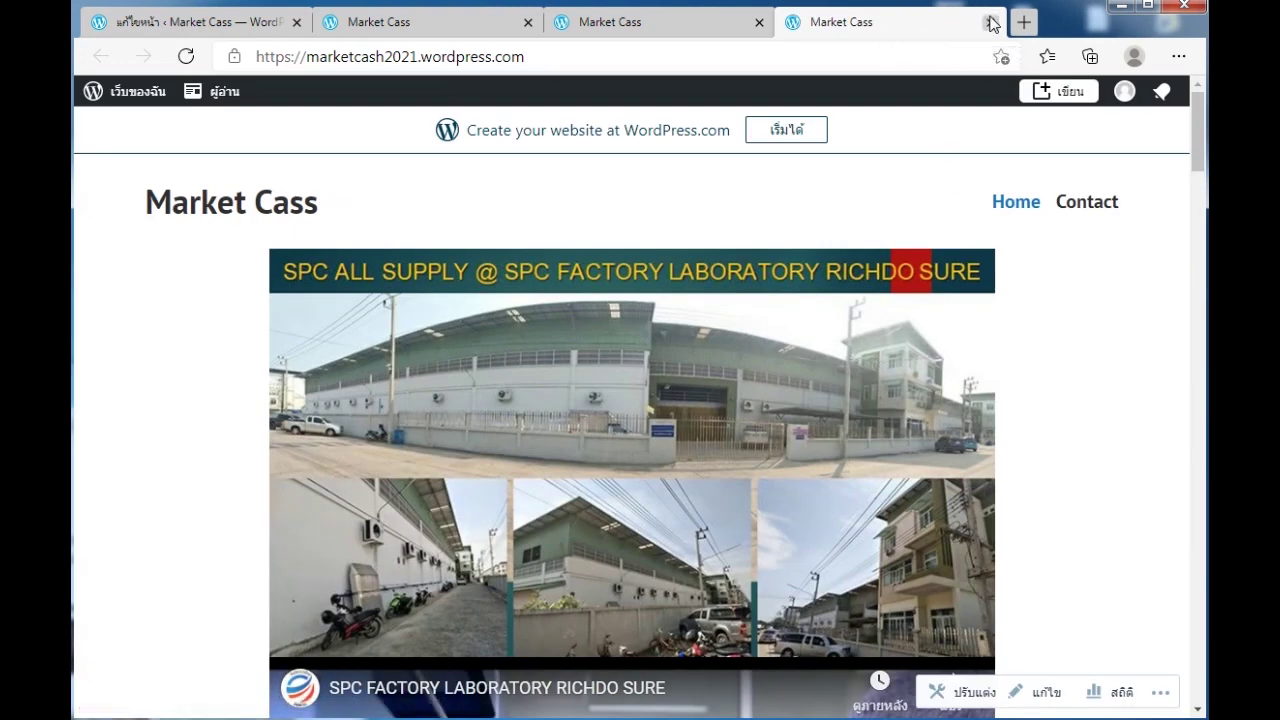
left_click(990, 22)
left_click(760, 22)
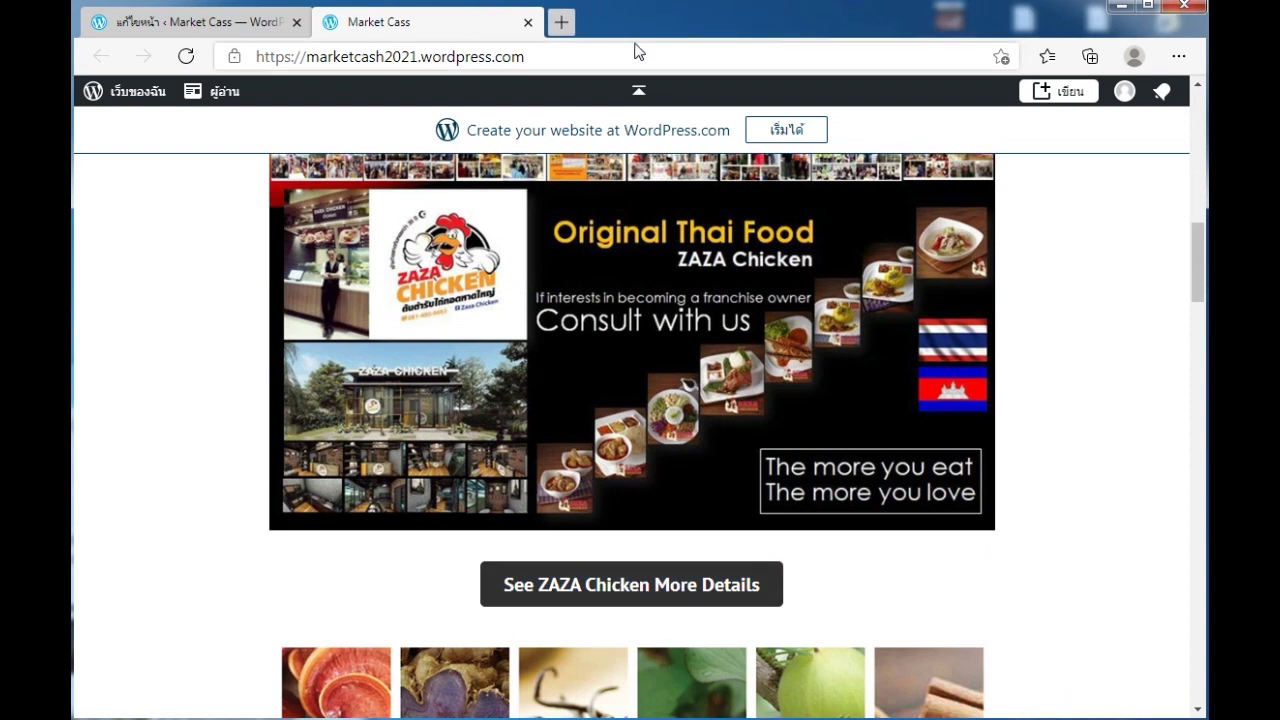
- Close the live site and the preview, returning to the contact details in the Home page editor
left_click(528, 22)
scroll(603, 348, "up", 1)
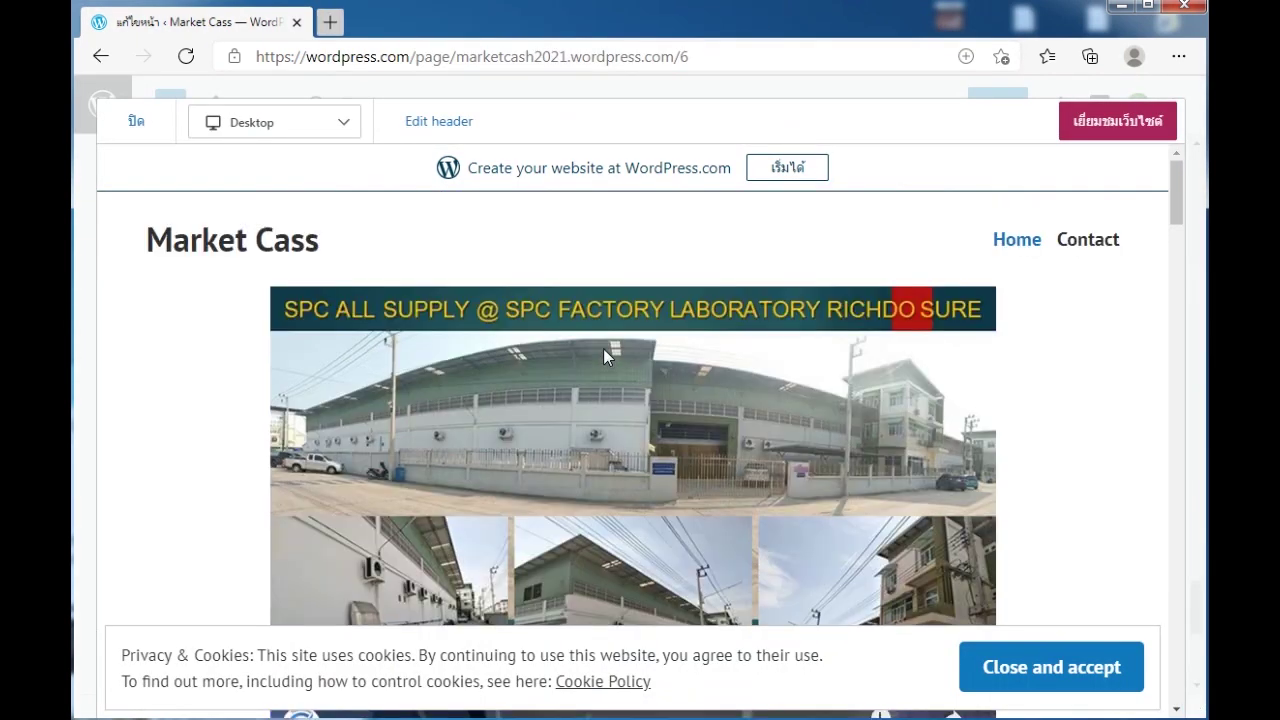
left_click(134, 124)
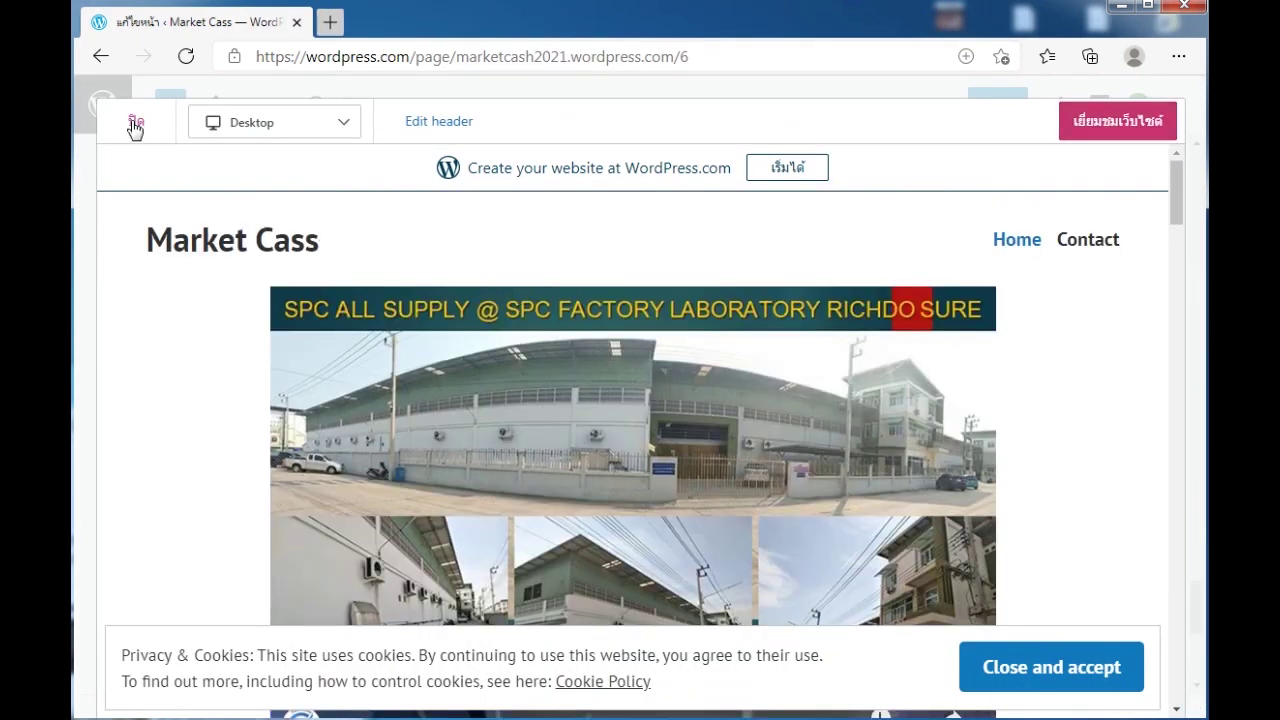
scroll(418, 320, "up", 2)
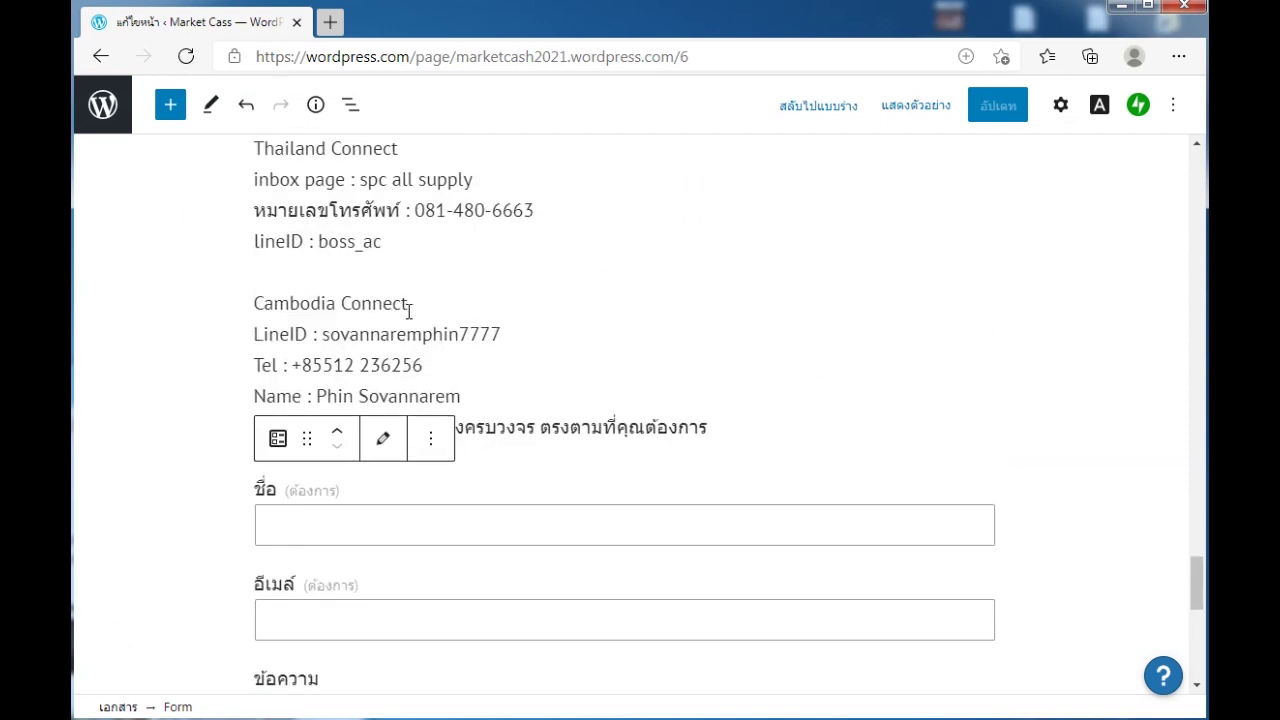
- Open the Zaza Chicken page, visit its live version from the preview, and copy its web address
left_click(100, 106)
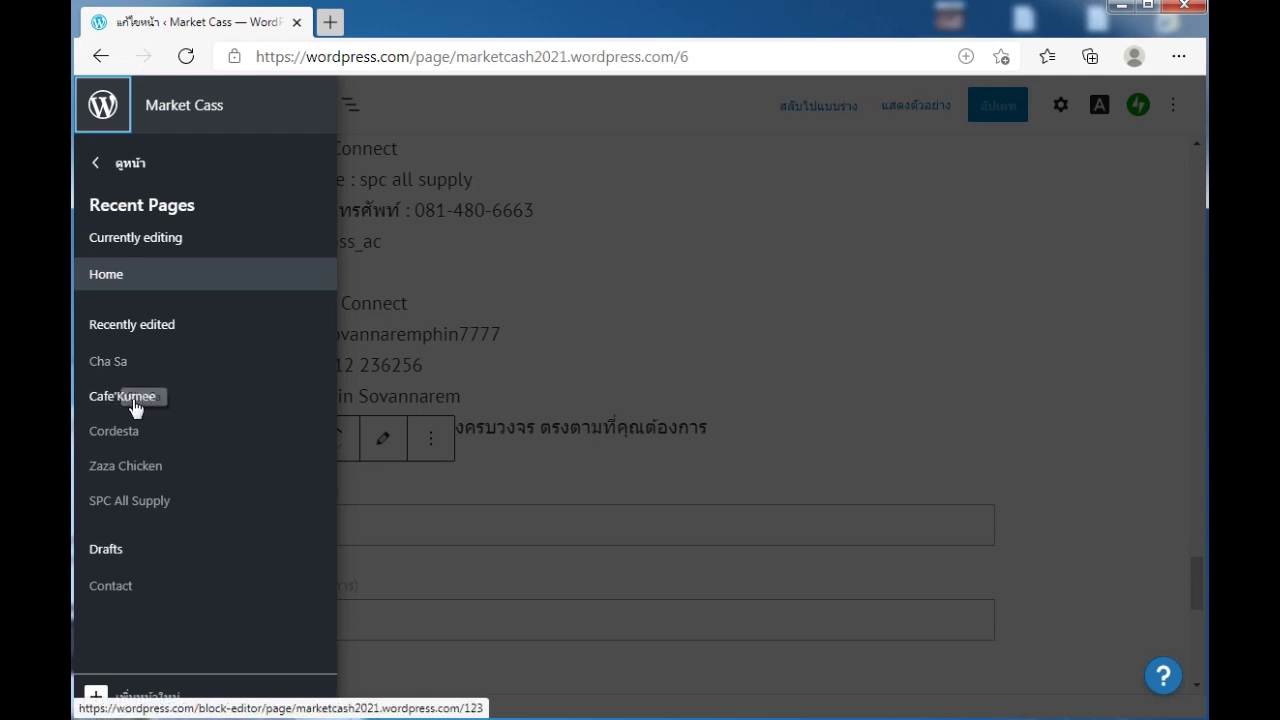
left_click(134, 466)
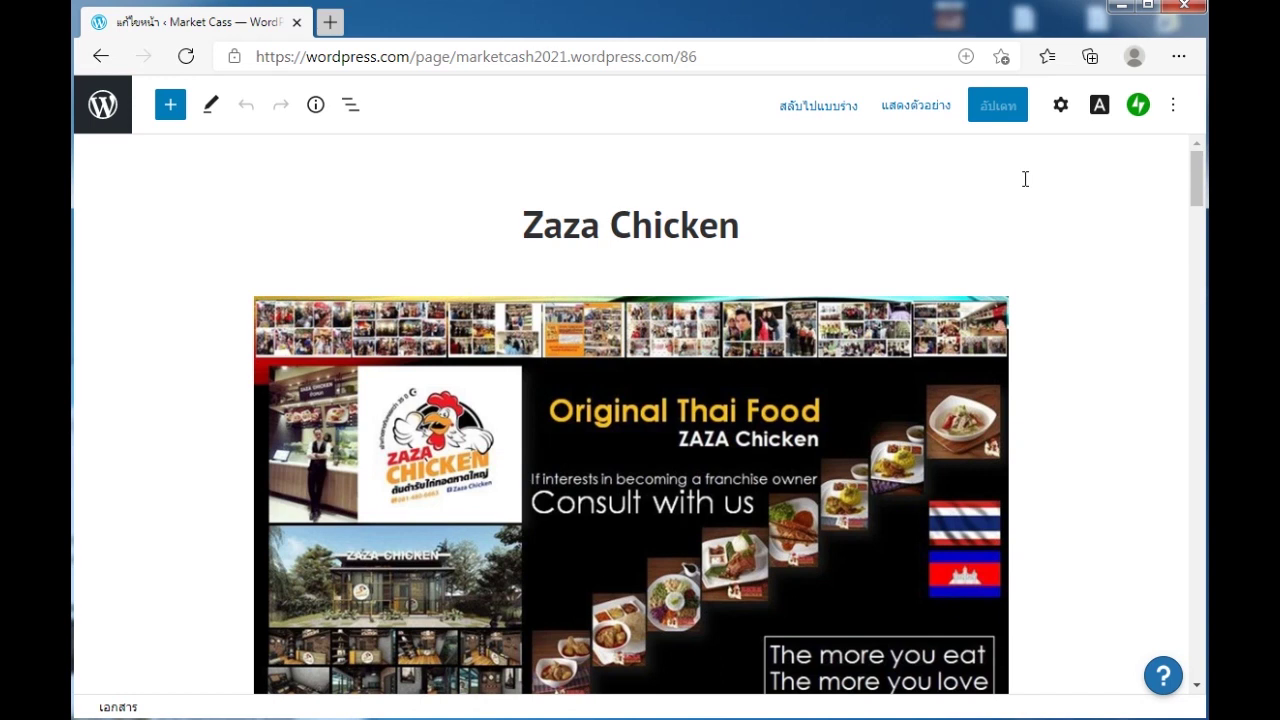
left_click(938, 119)
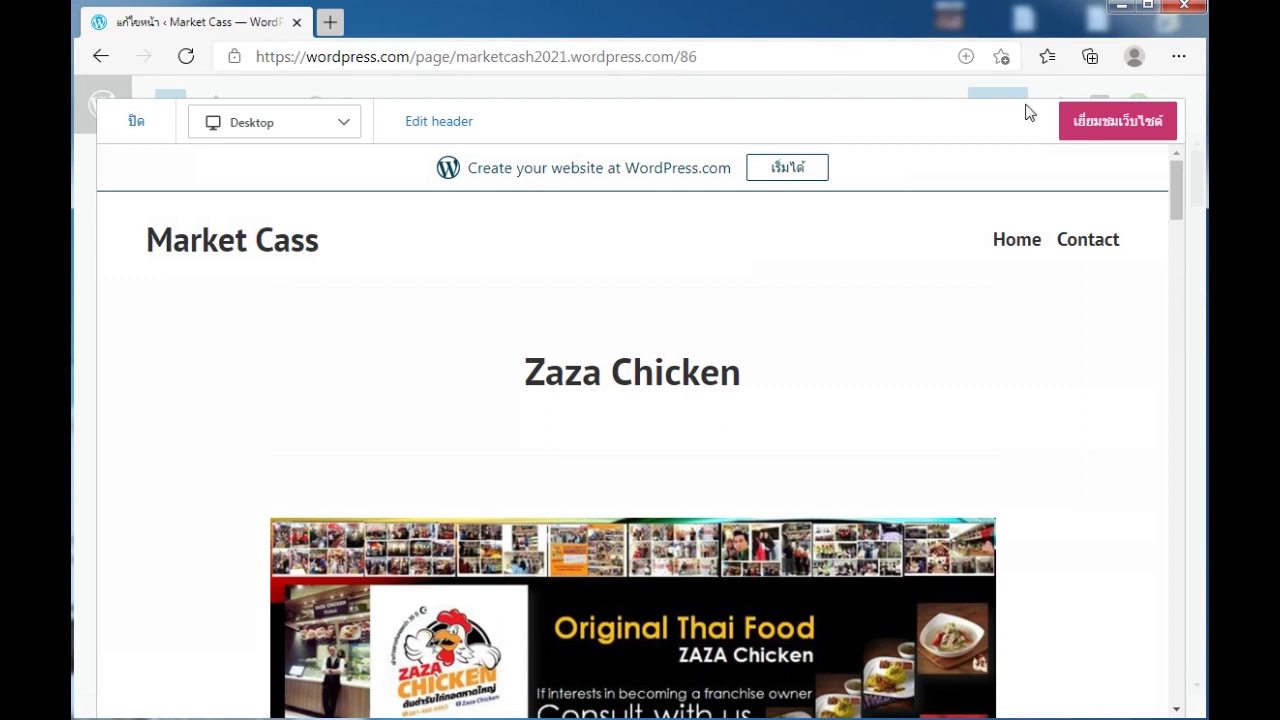
left_click(1122, 125)
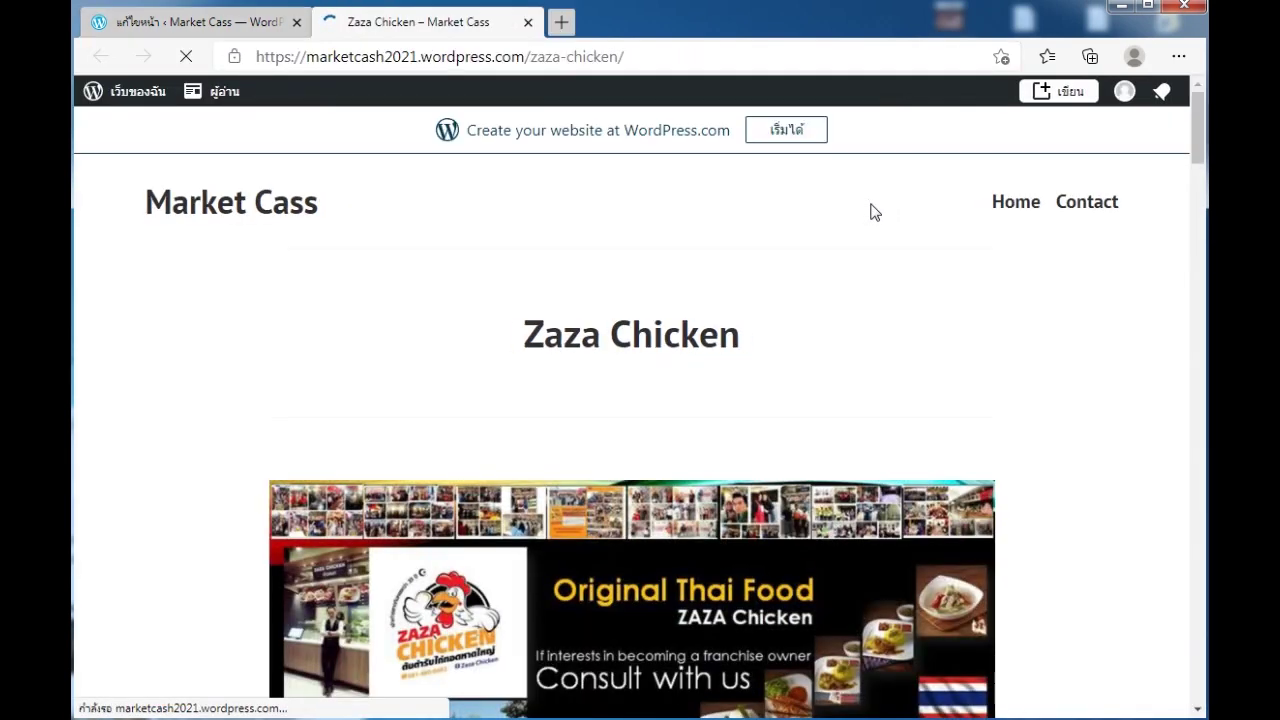
left_click(570, 55)
right_click(569, 58)
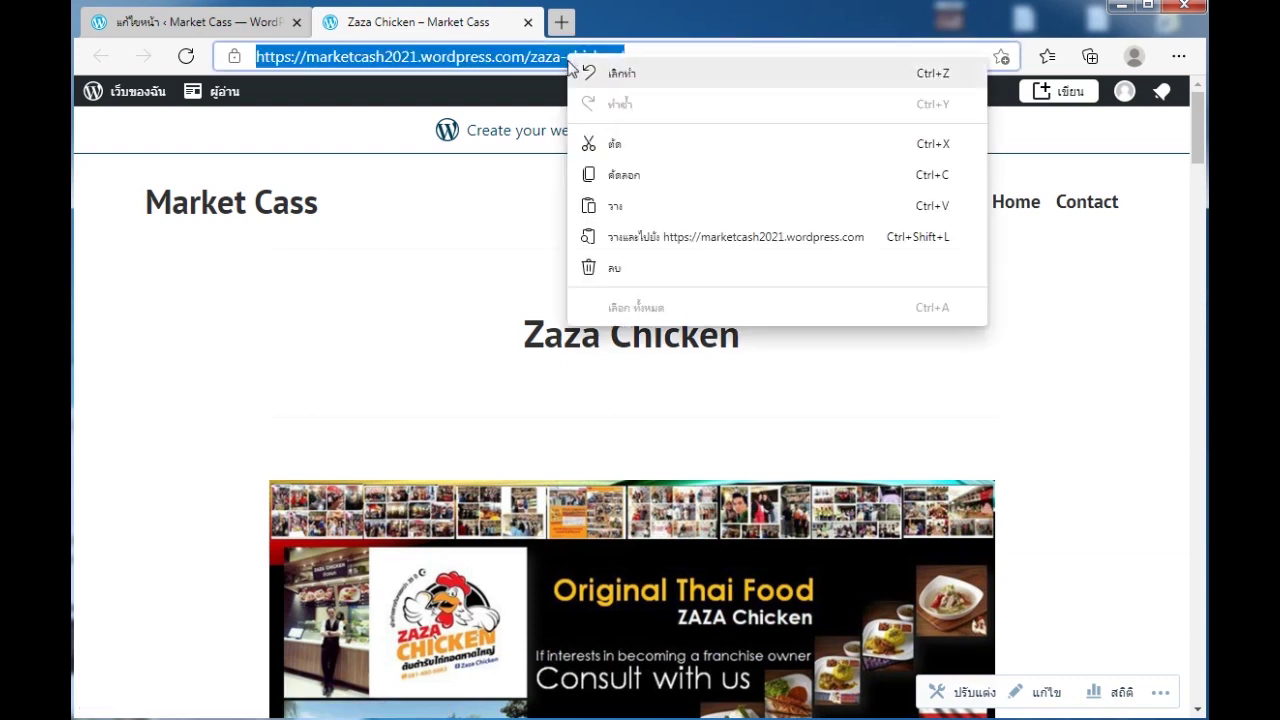
left_click(620, 175)
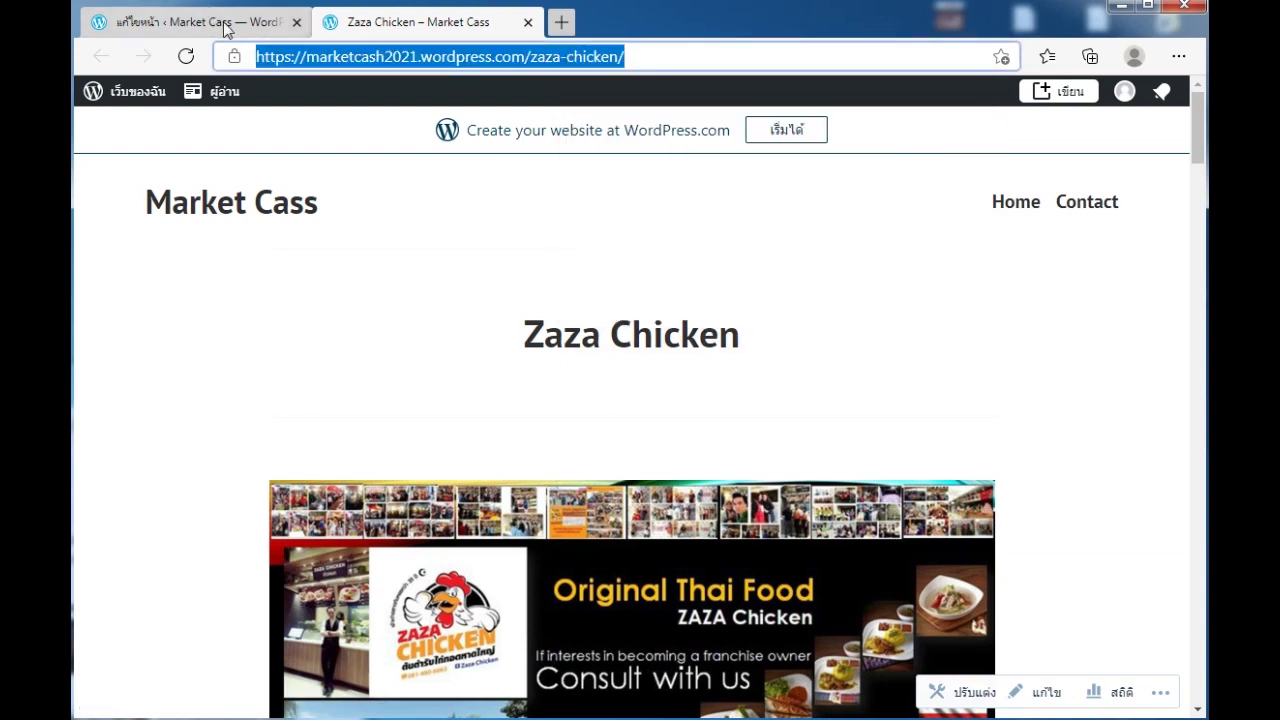
- Return to the editor tab, reopen the Home page for editing and dismiss the autosave notice
left_click(224, 24)
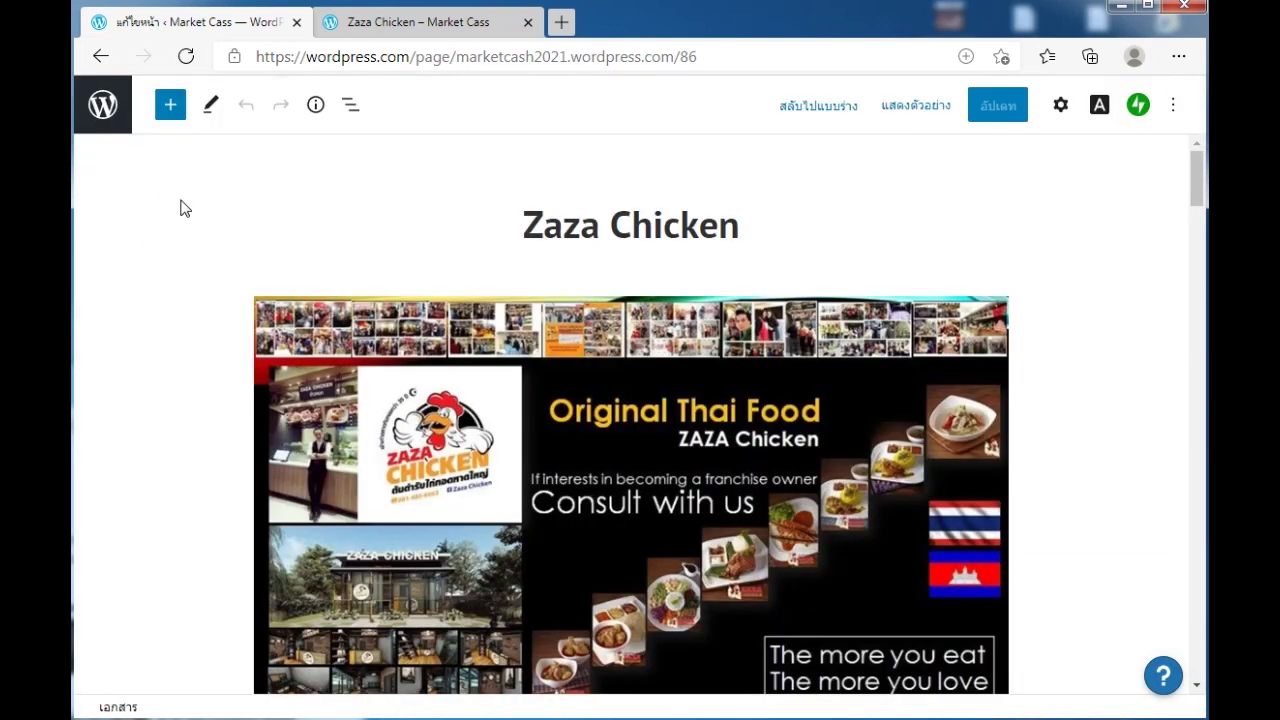
left_click(108, 112)
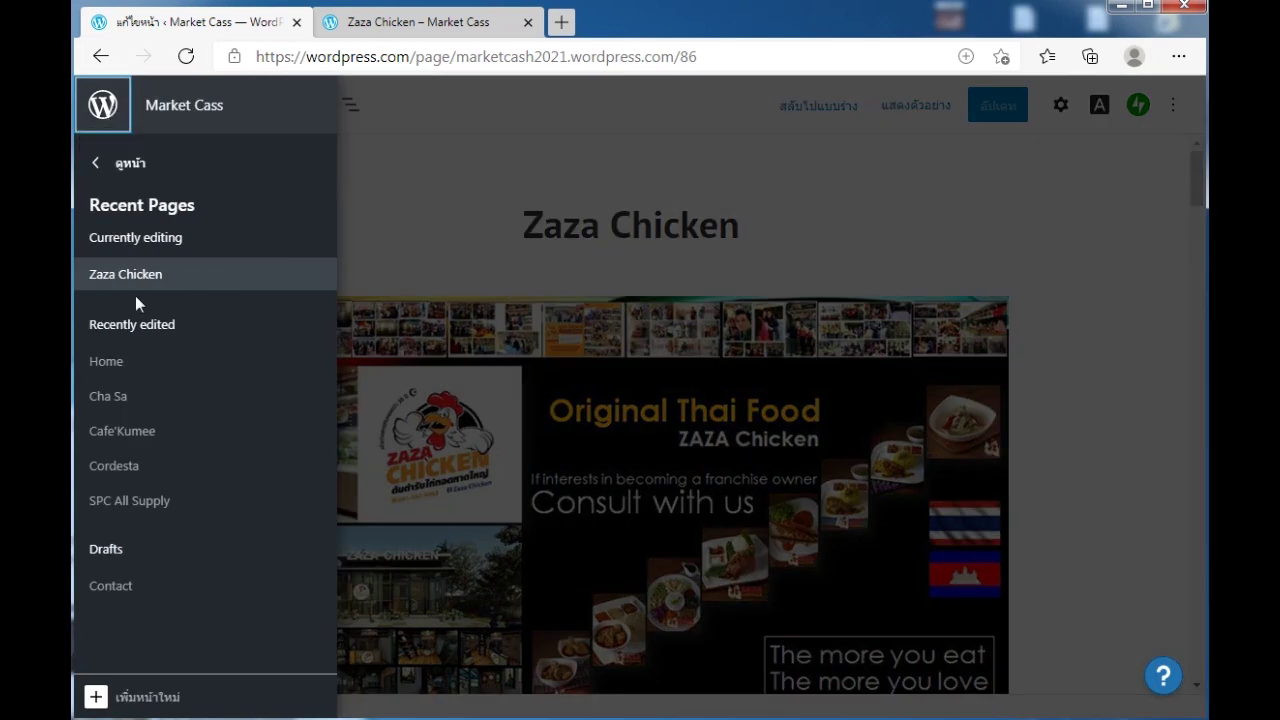
left_click(110, 361)
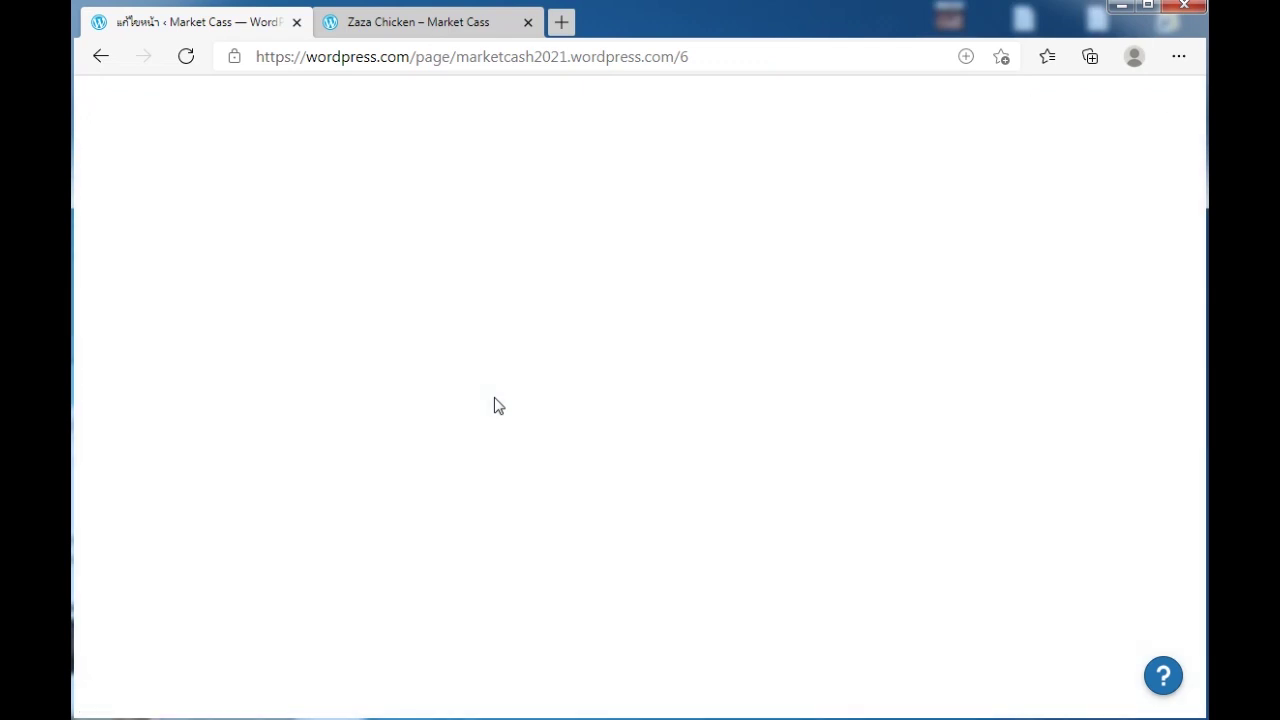
scroll(494, 397, "down", 2)
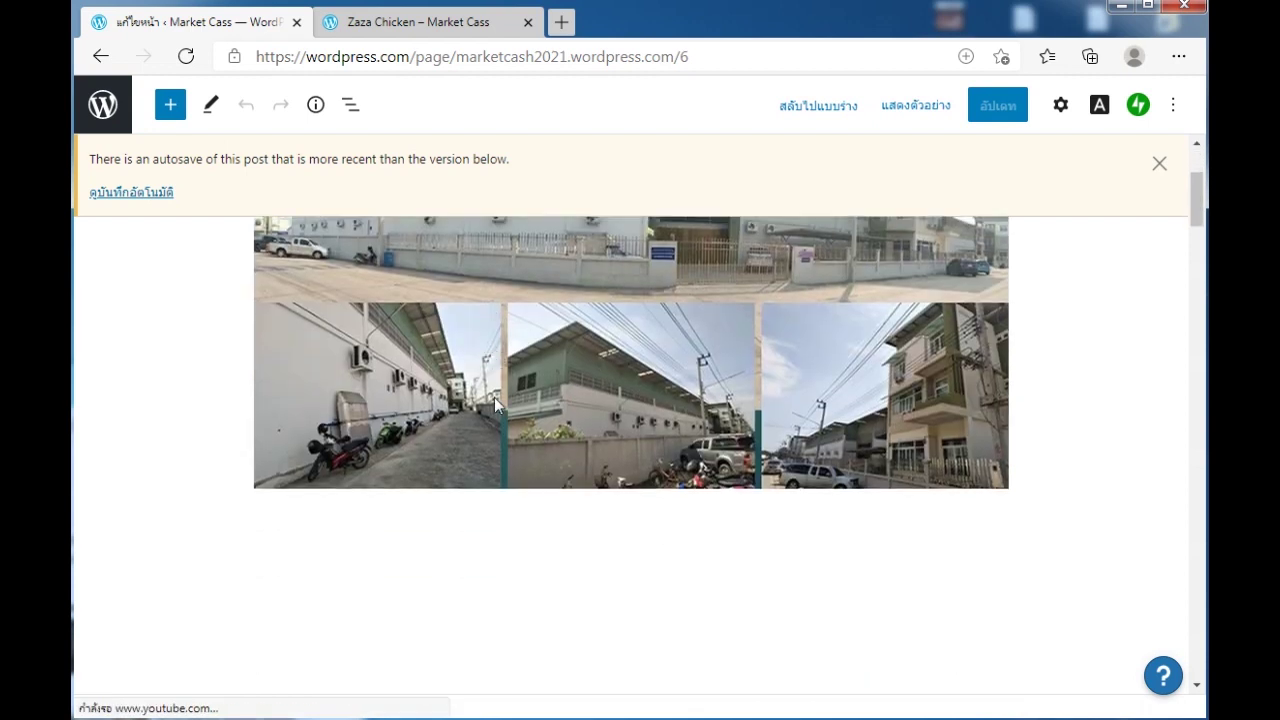
scroll(494, 398, "down", 3)
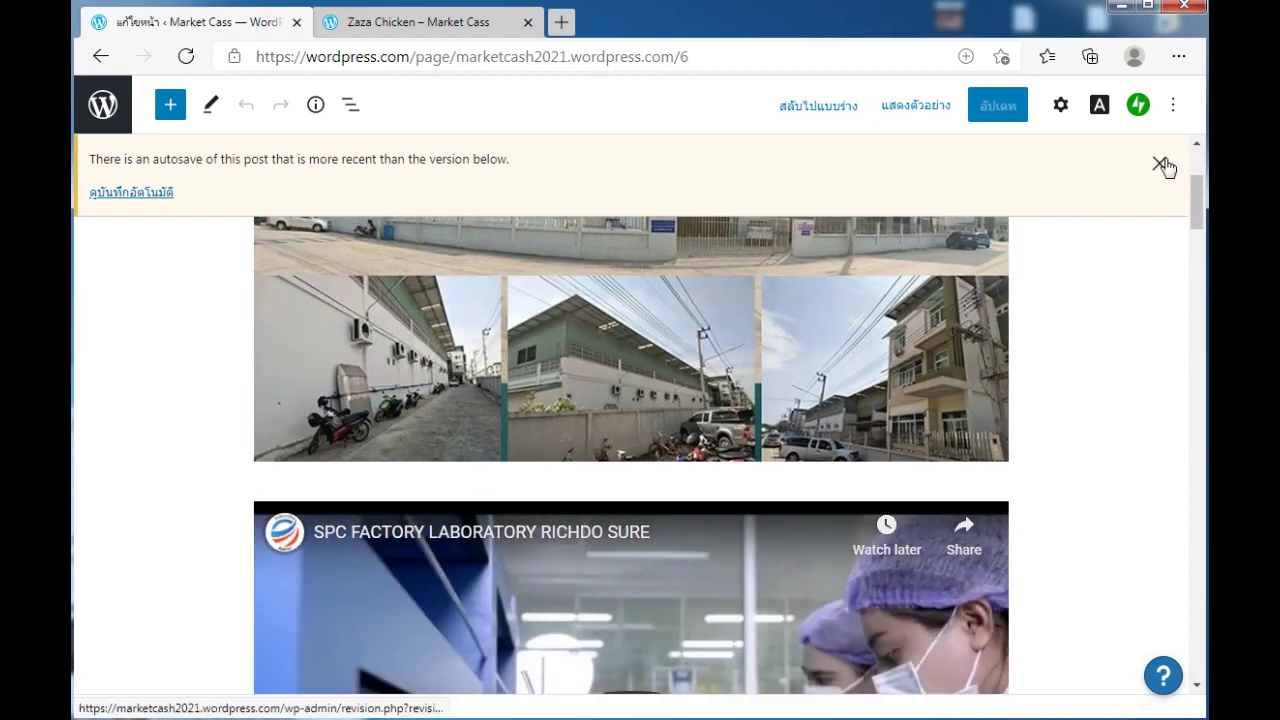
left_click(1159, 163)
scroll(680, 398, "down", 2)
scroll(680, 398, "down", 7)
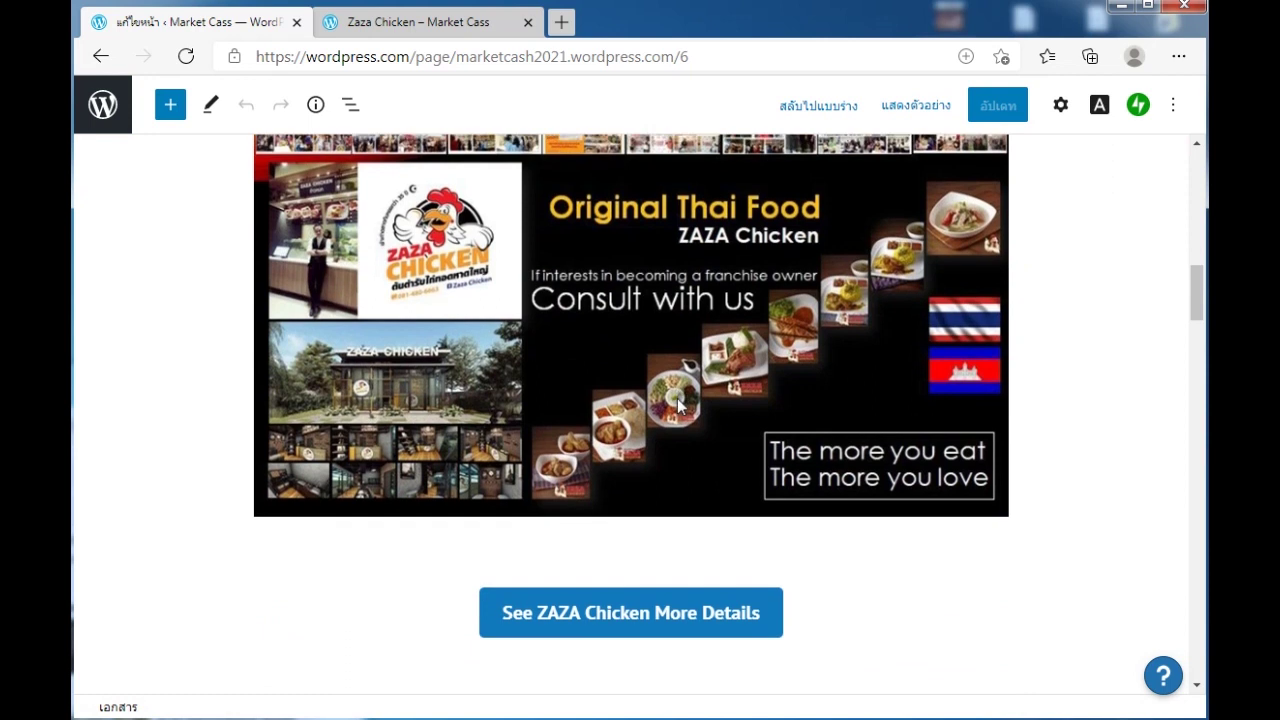
left_click(623, 614)
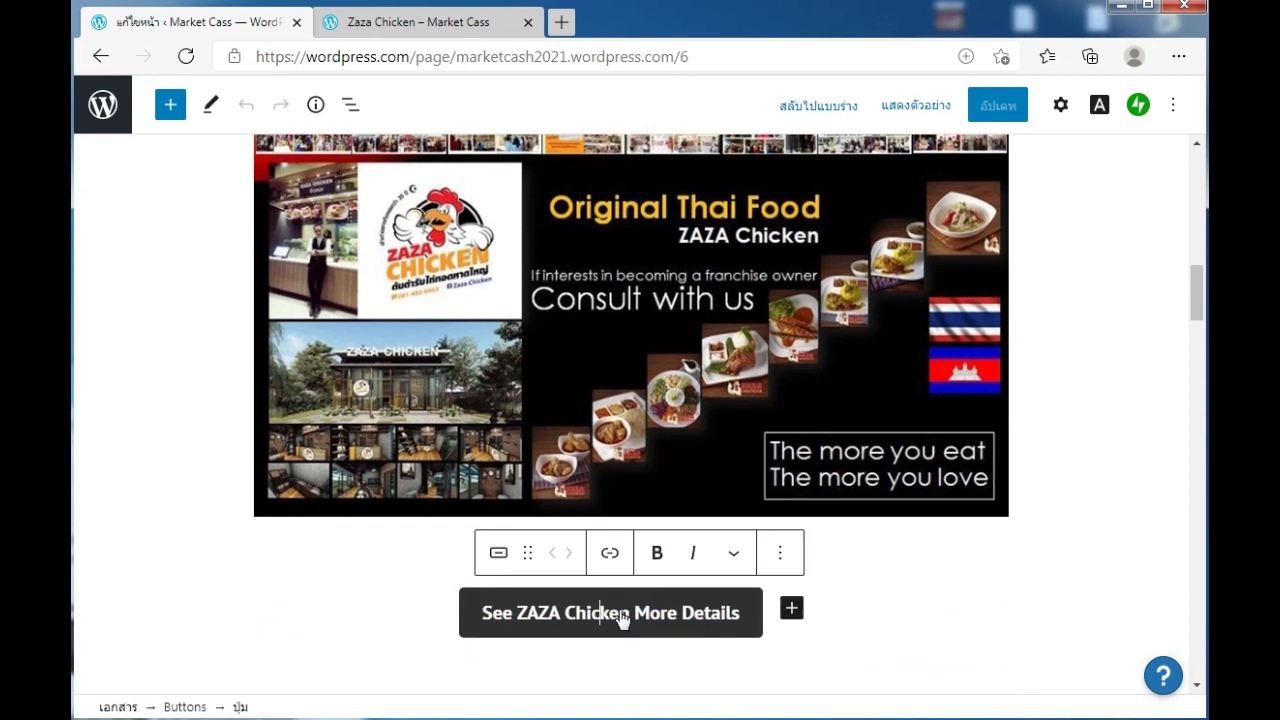
left_click(605, 553)
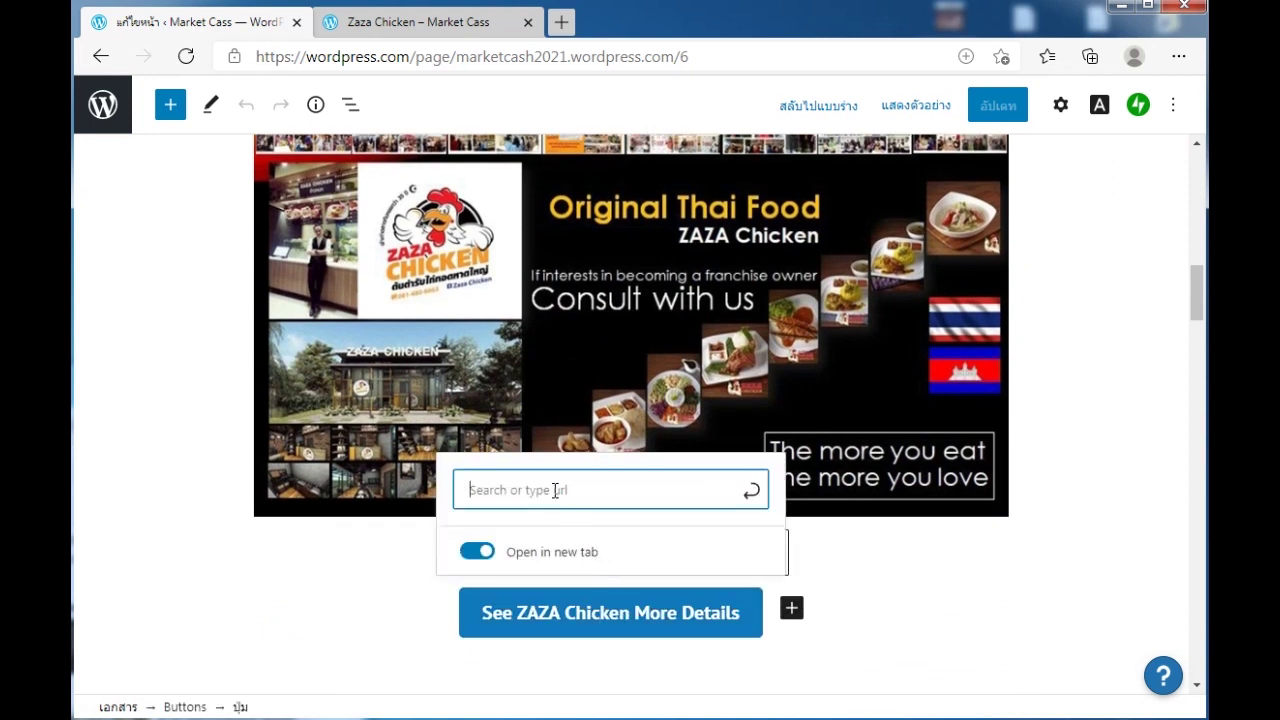
key("ctrl+v")
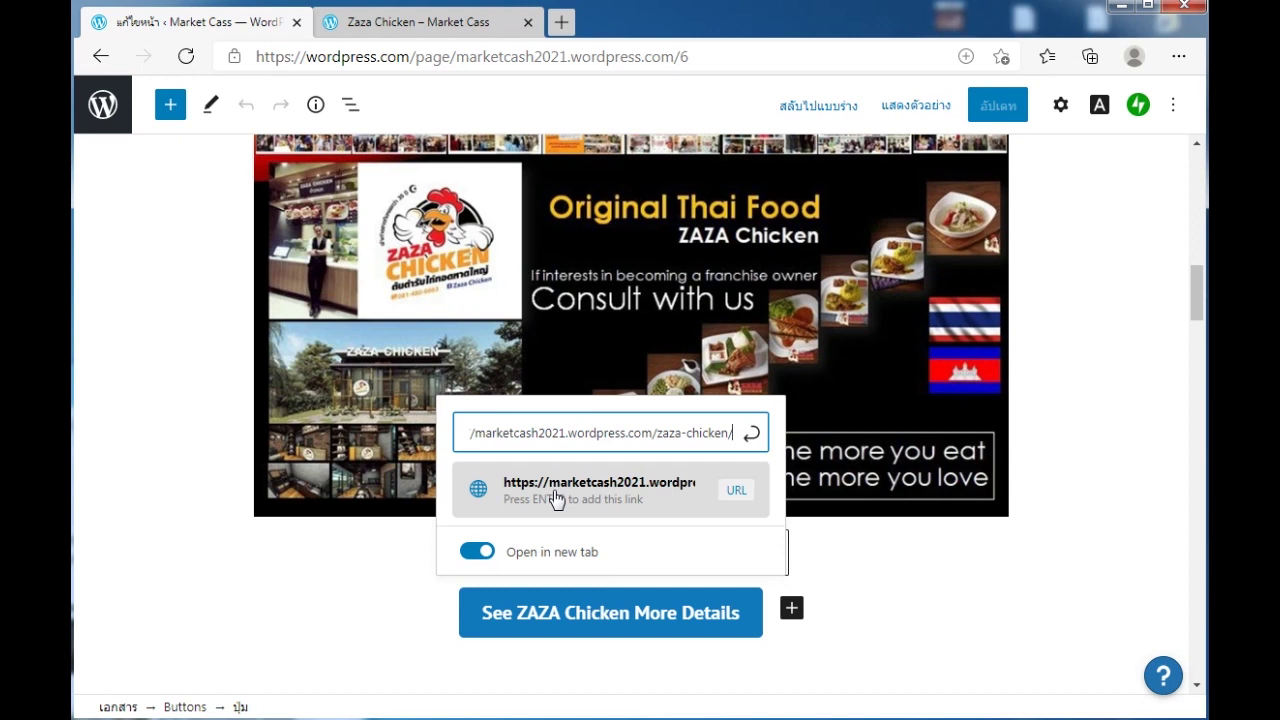
left_click(666, 500)
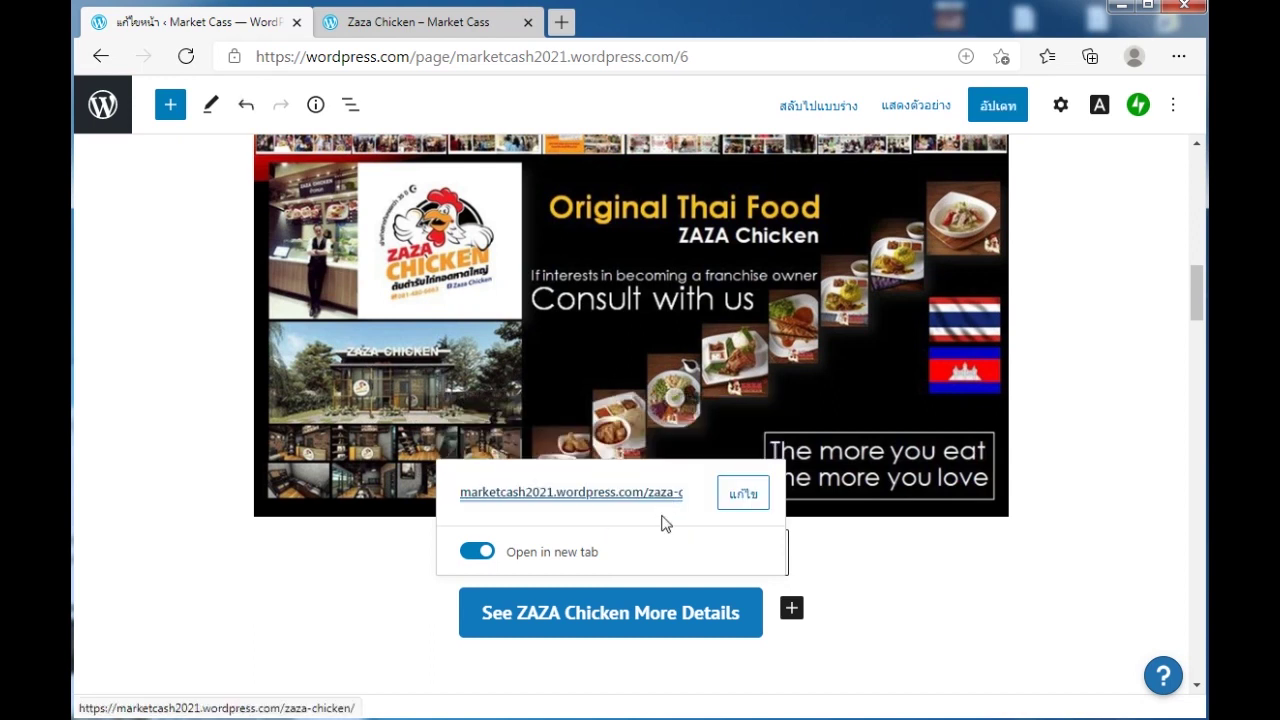
left_click(1006, 106)
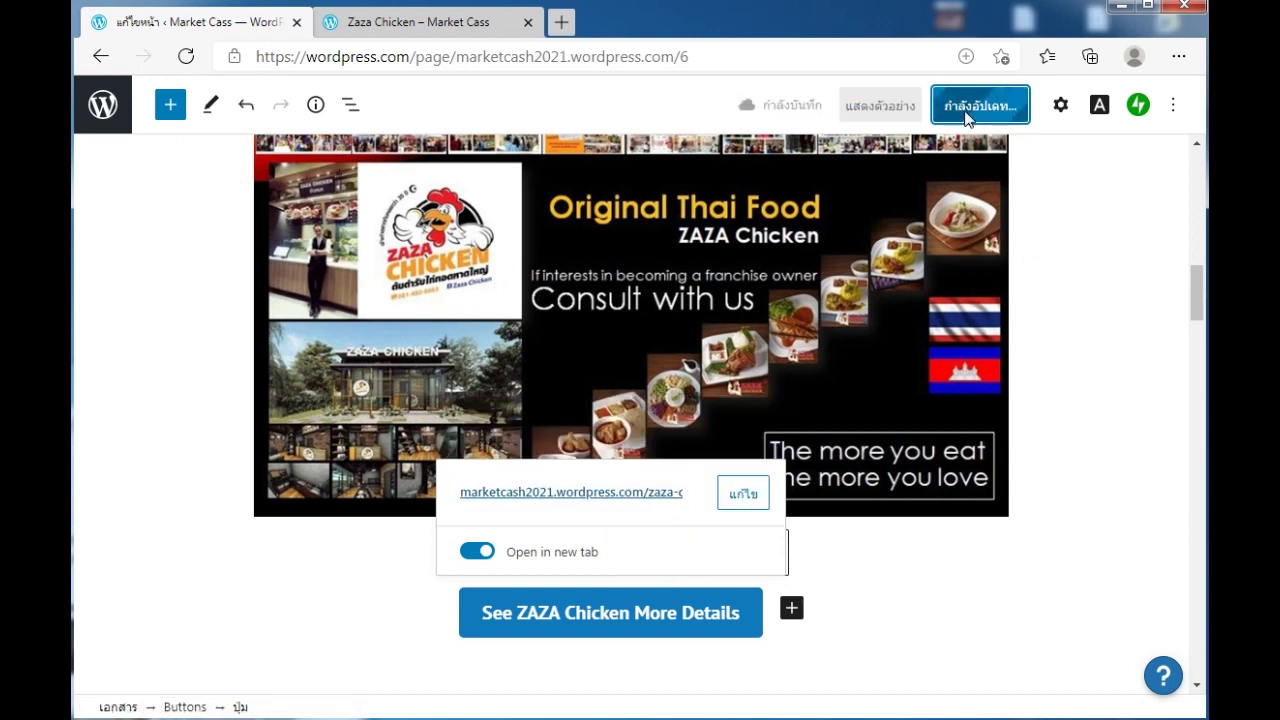
left_click(404, 28)
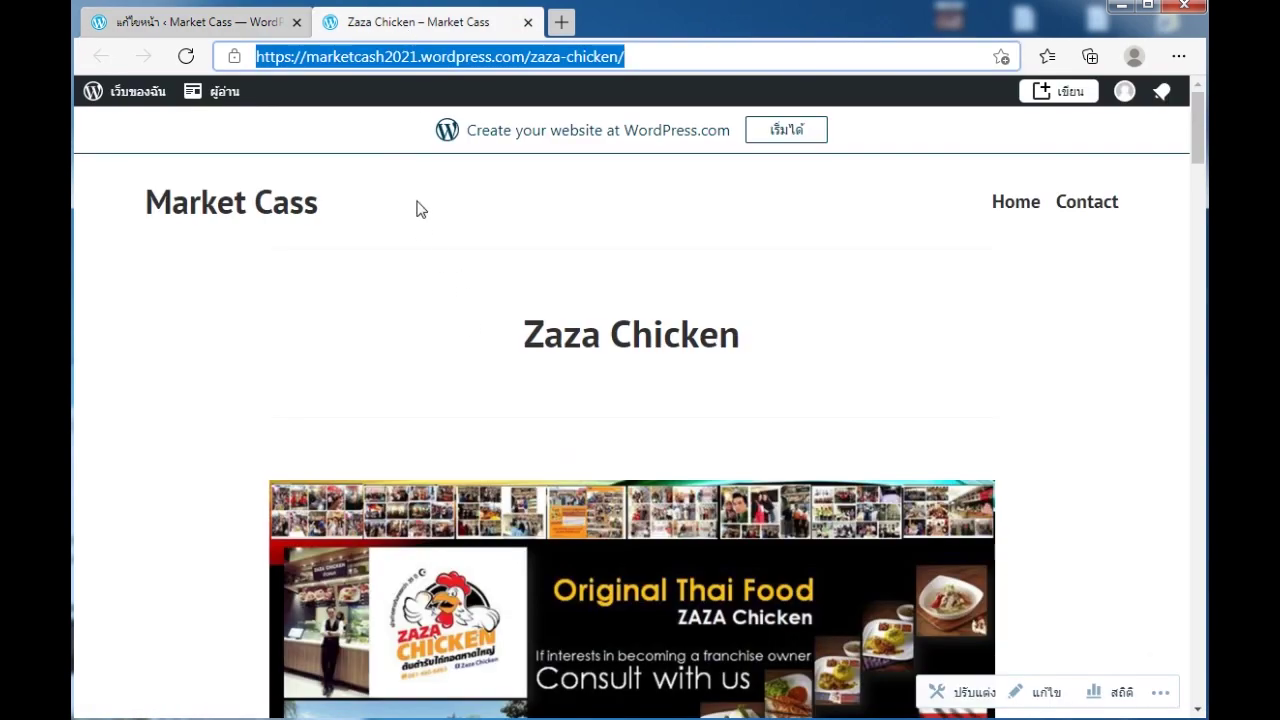
left_click(528, 22)
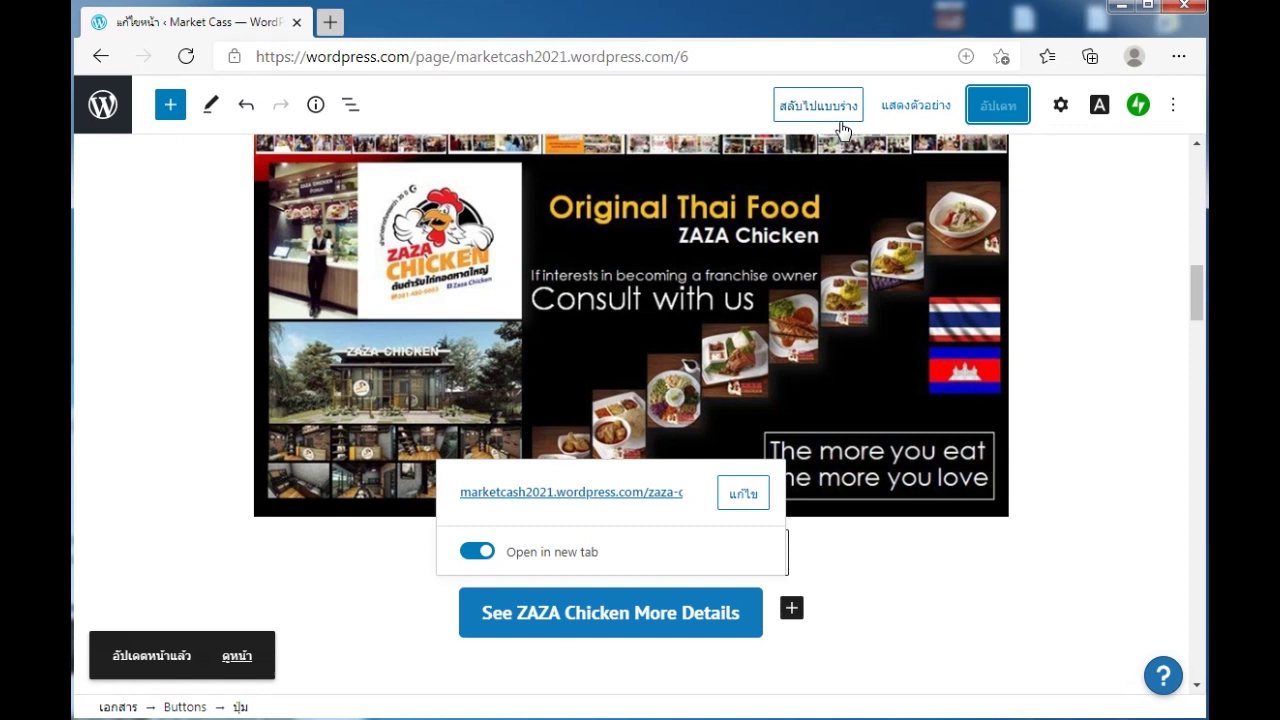
- Open the SPC All Supply page, visit its live version from the preview, and copy its web address
left_click(103, 105)
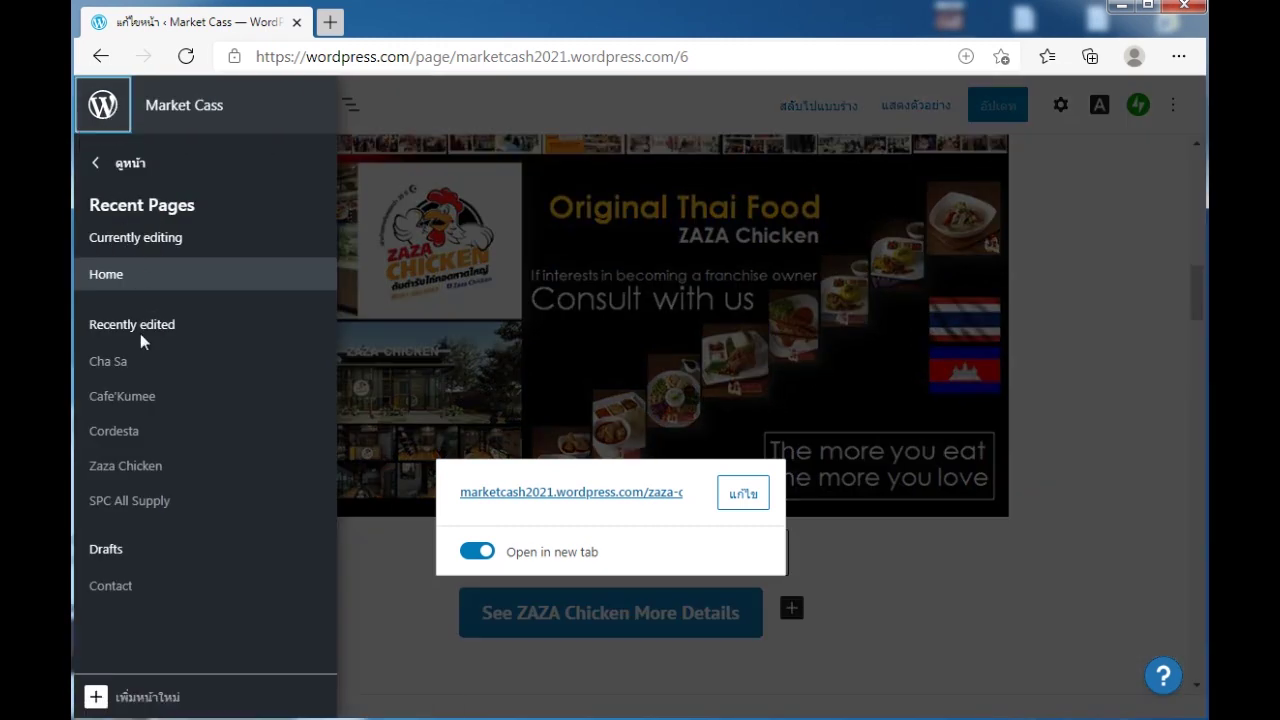
left_click(131, 500)
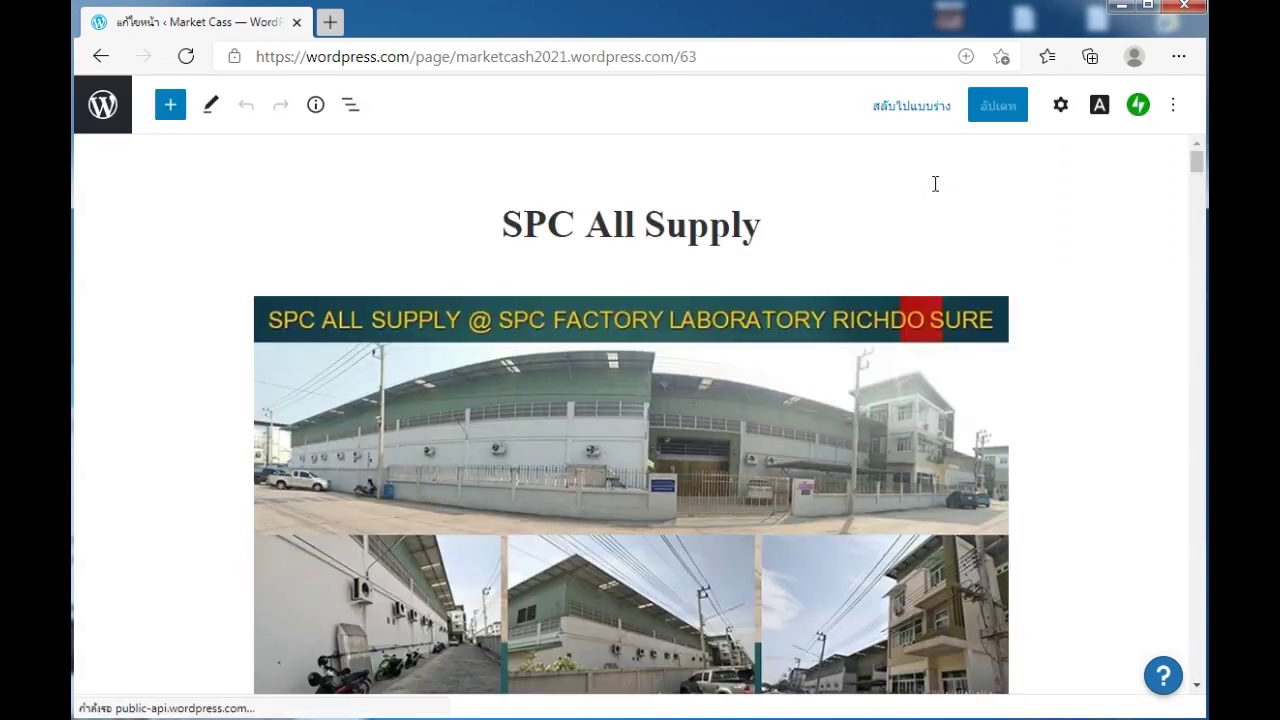
left_click(931, 116)
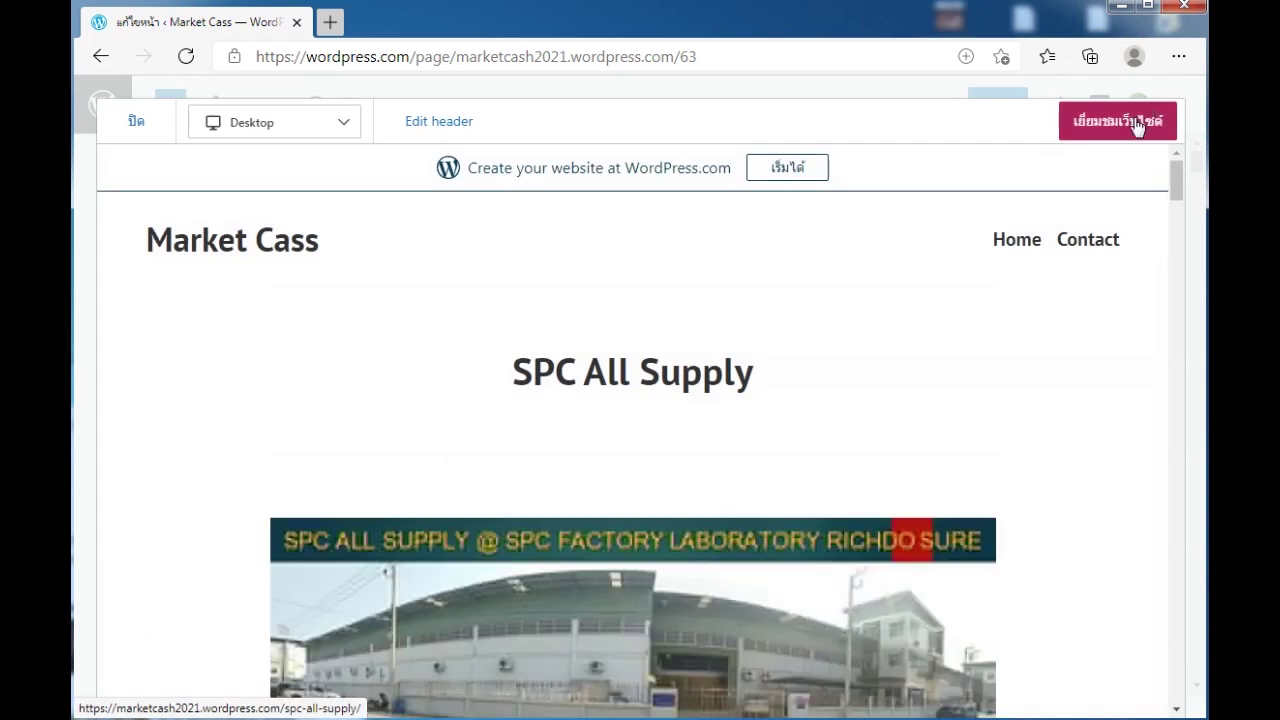
left_click(1156, 124)
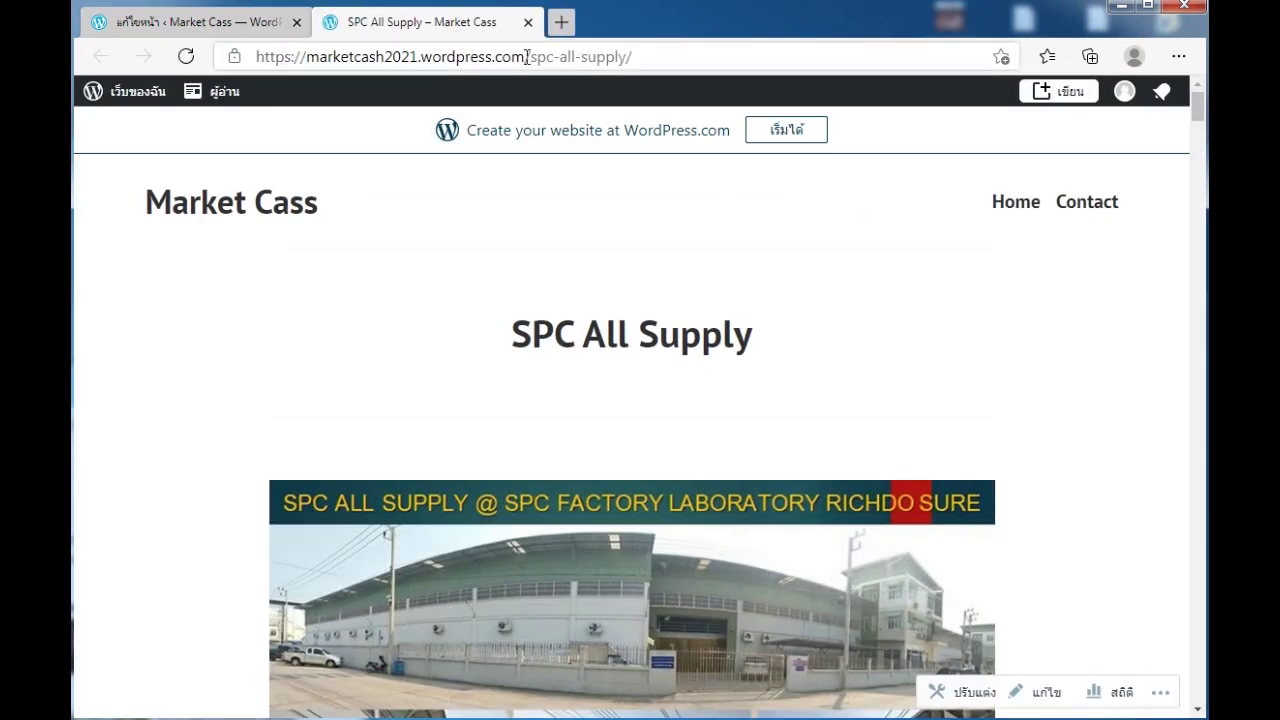
left_click(527, 56)
right_click(527, 56)
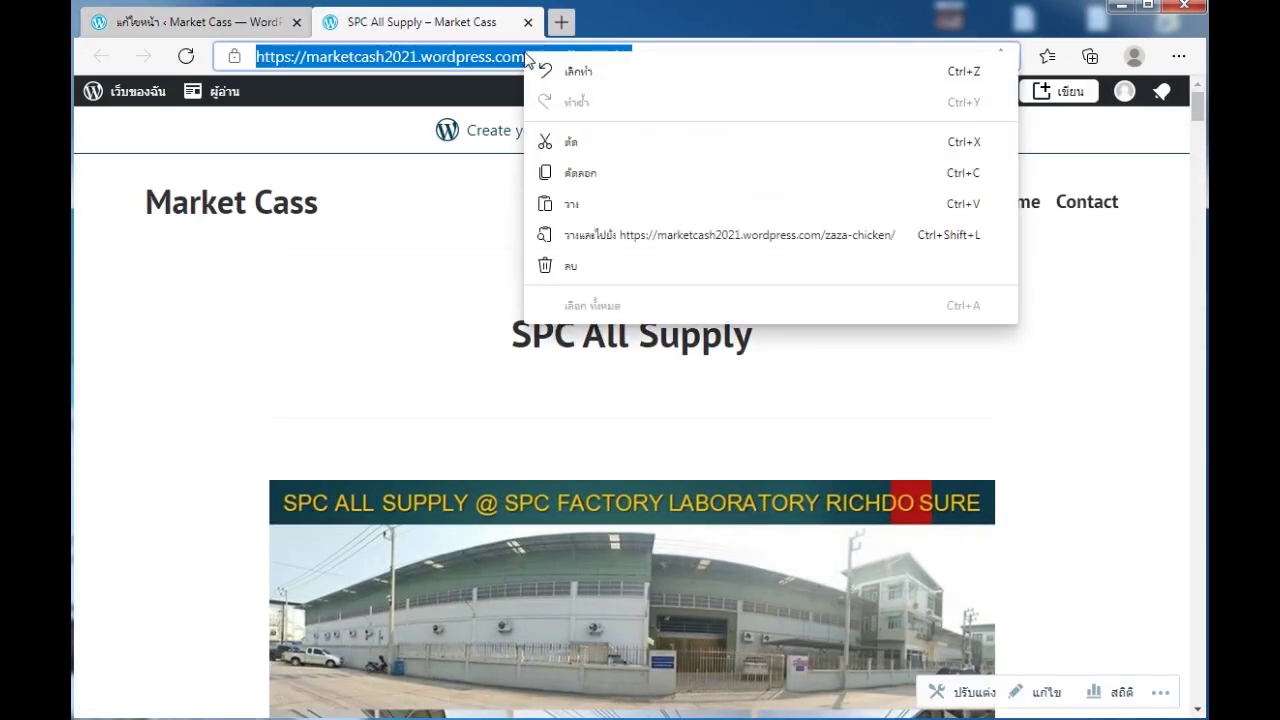
left_click(591, 169)
- Go back to the editor tab, close the SPC All Supply preview and reopen the Home page for editing
left_click(284, 30)
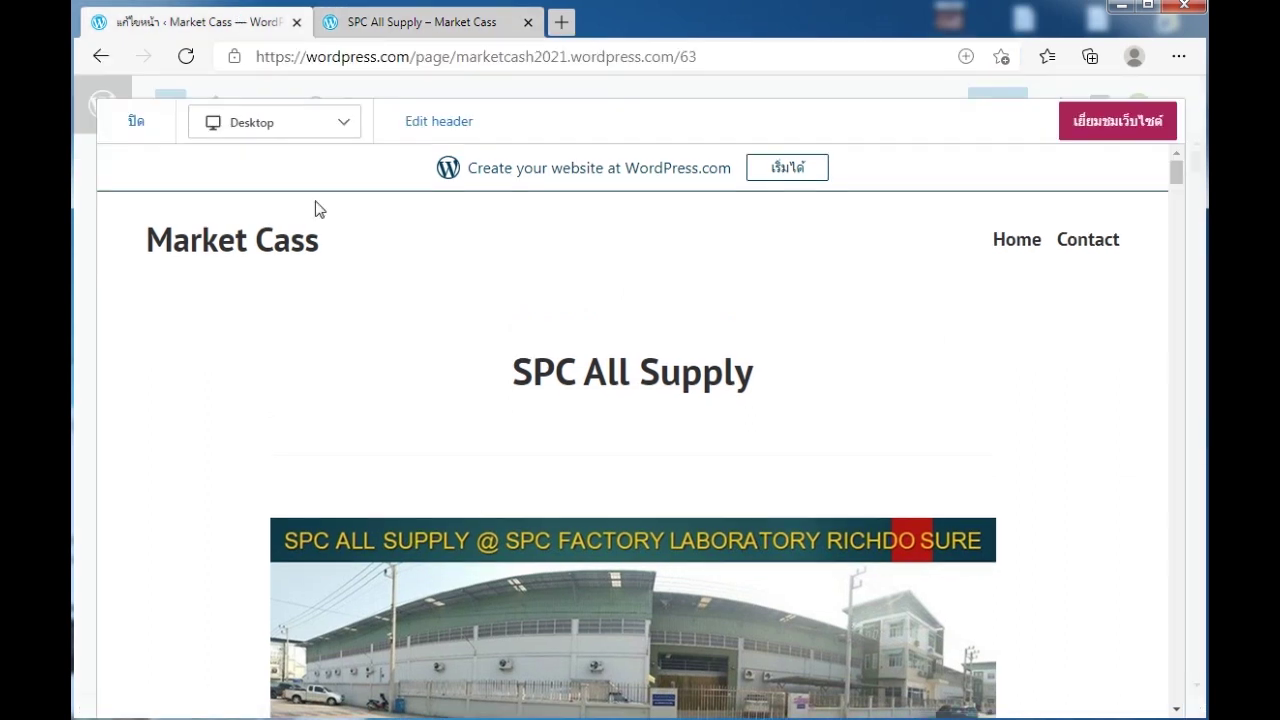
left_click(136, 124)
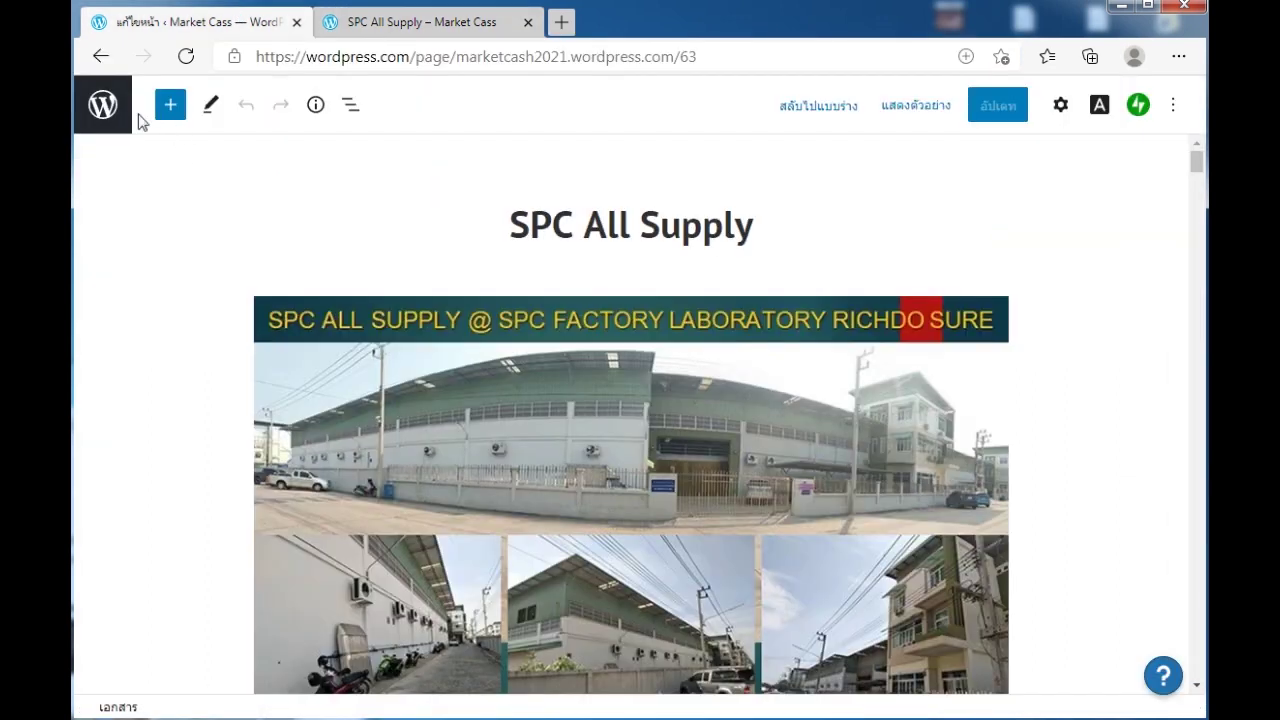
left_click(106, 106)
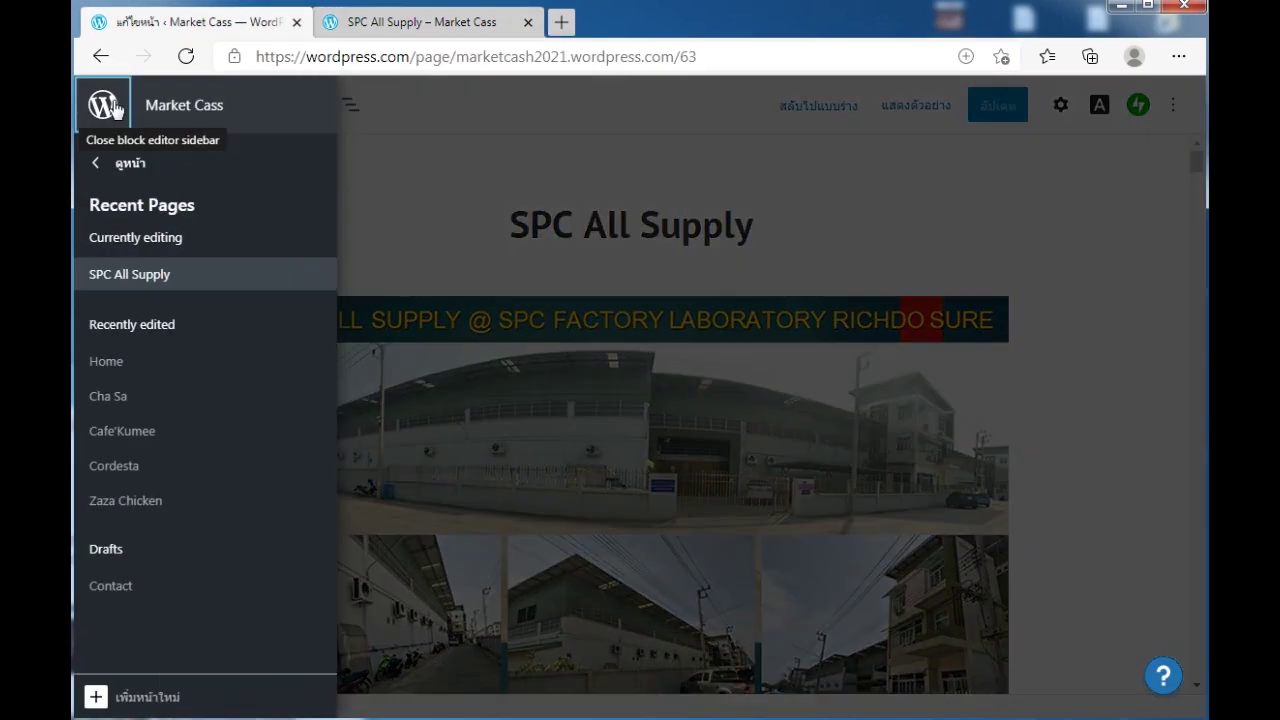
left_click(118, 368)
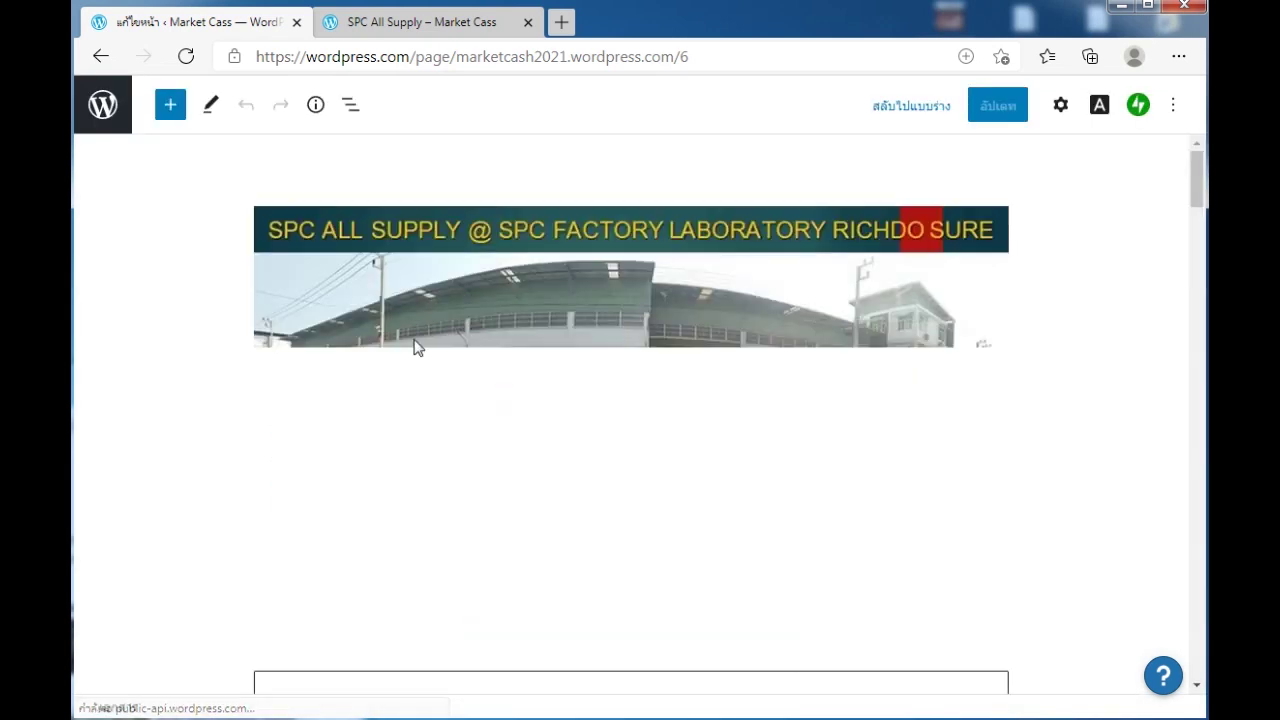
scroll(418, 348, "down", 3)
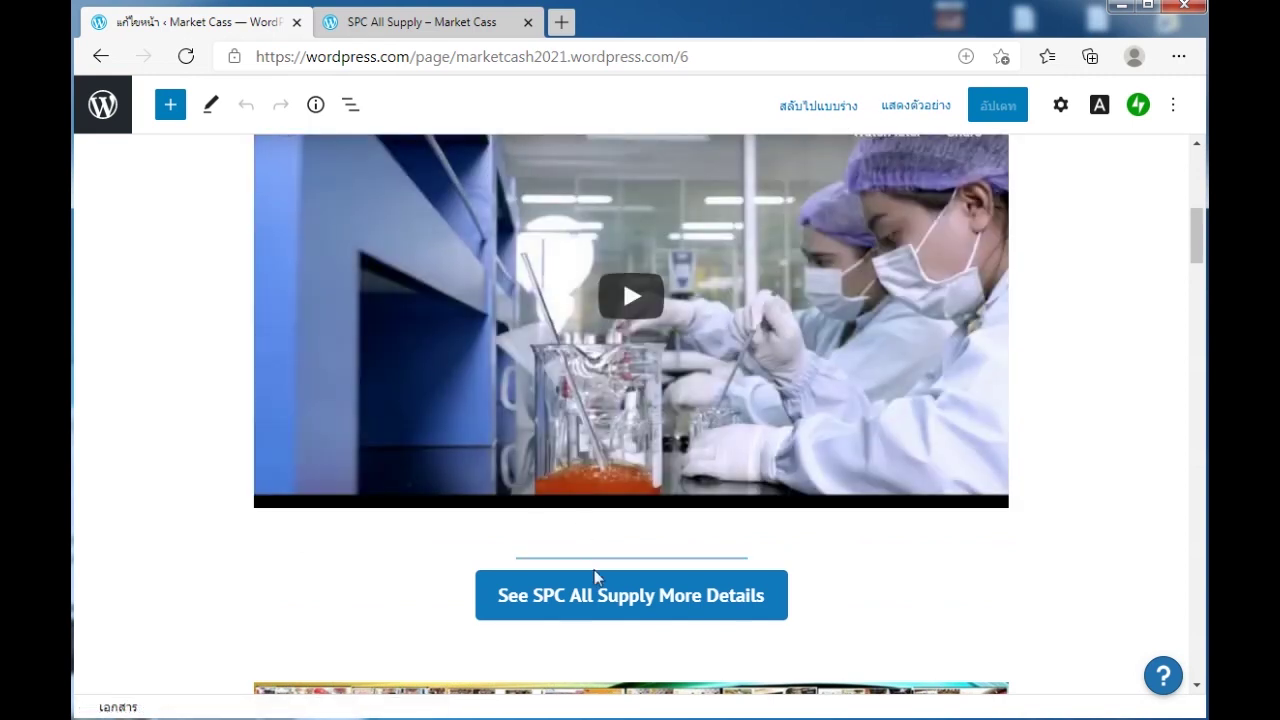
left_click(598, 597)
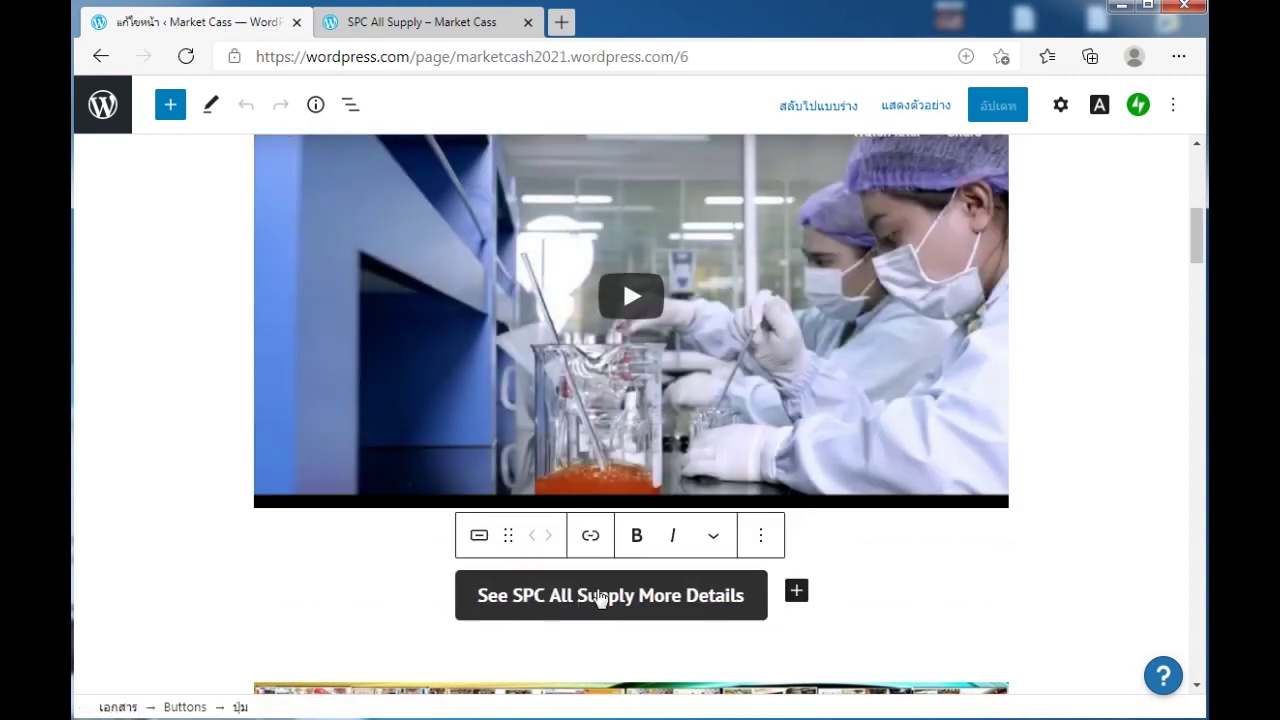
left_click(591, 540)
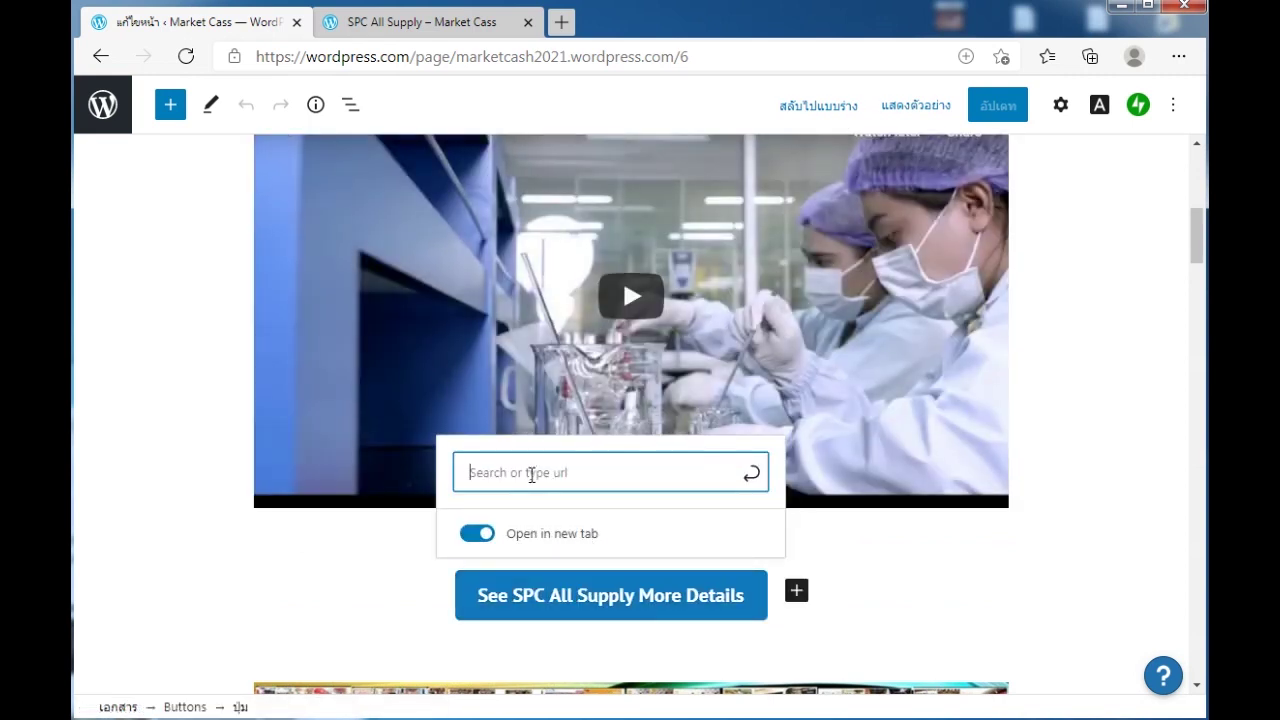
key("ctrl+v")
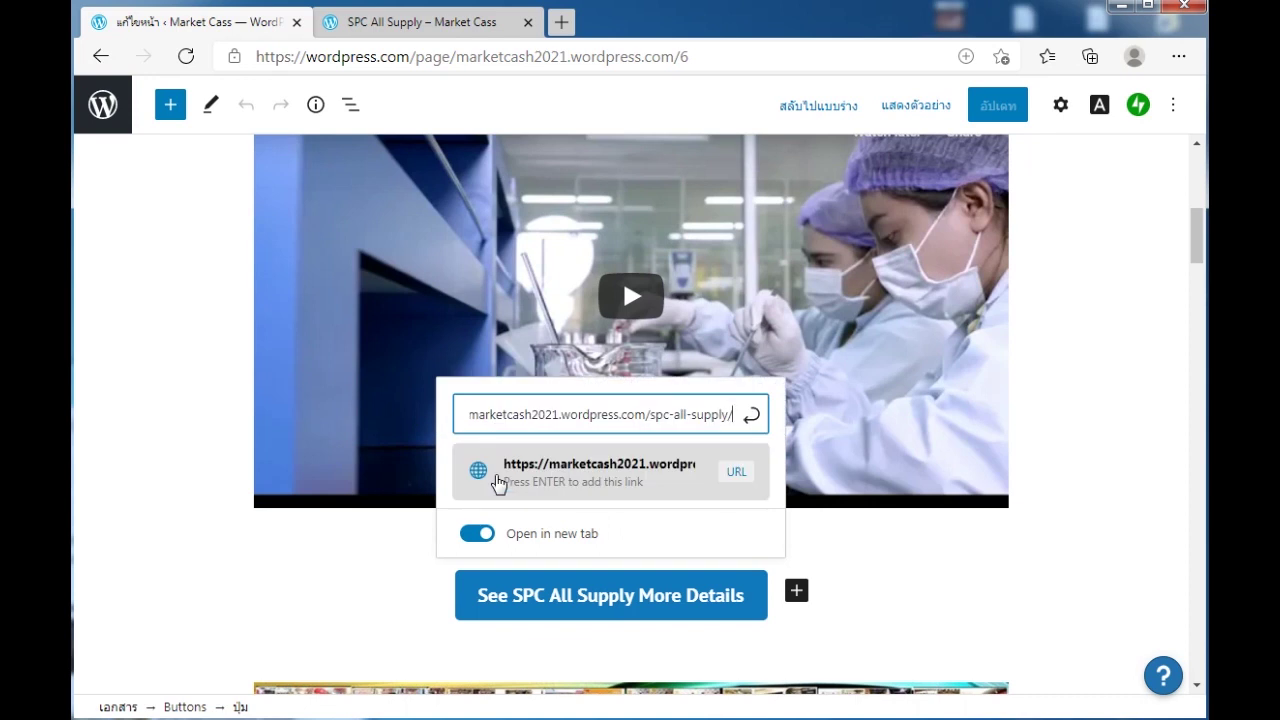
left_click(665, 479)
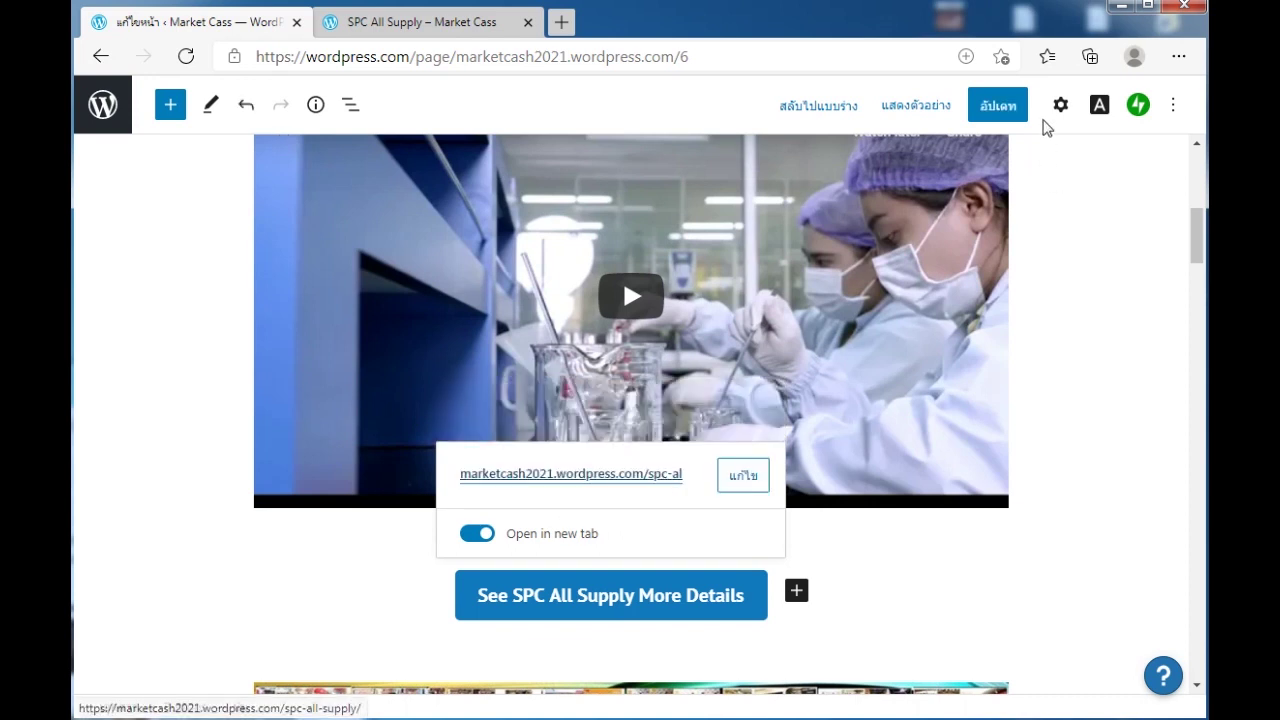
left_click(998, 105)
left_click(103, 103)
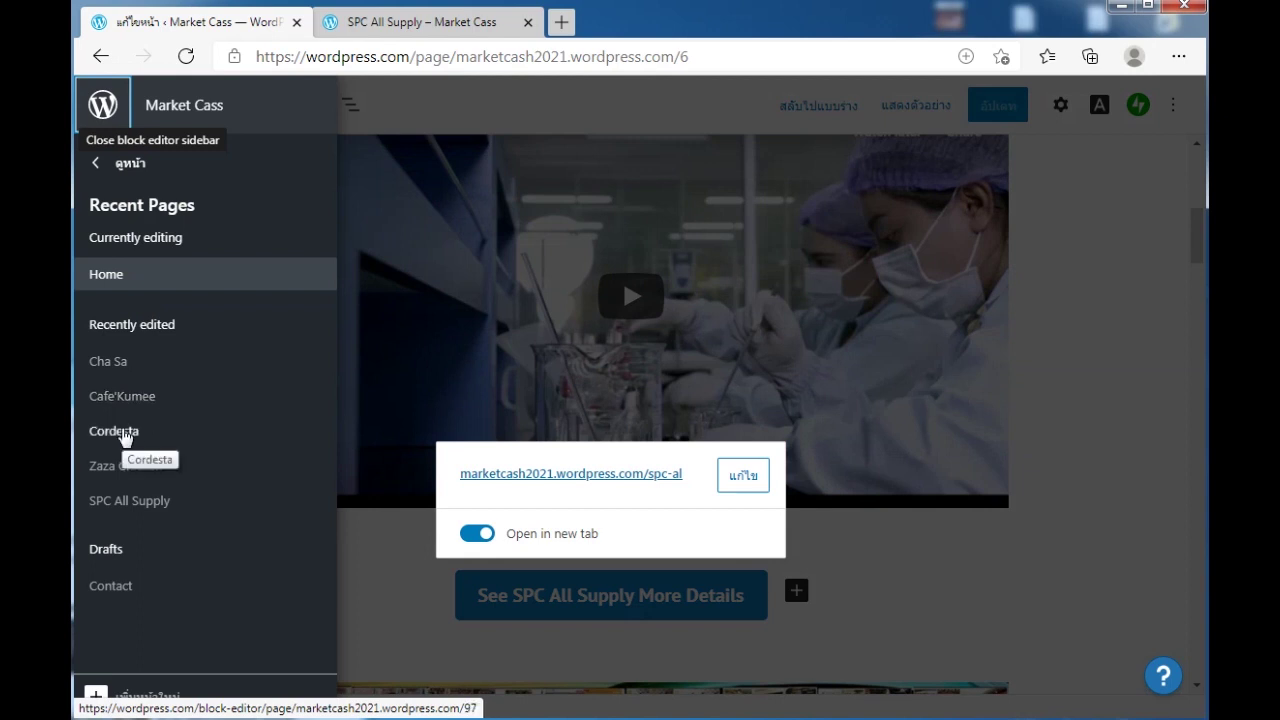
left_click(1000, 484)
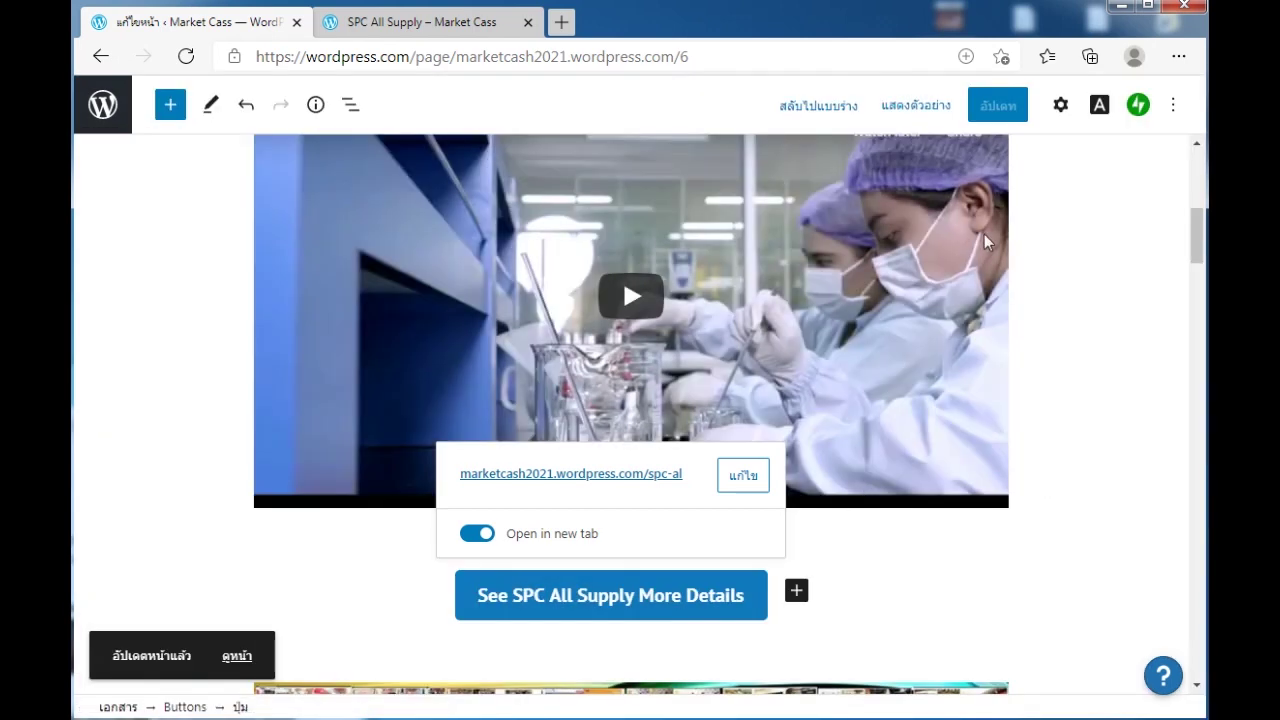
- Open the Cafe'Kumee page, visit its live version from the preview, and copy its web address
left_click(106, 110)
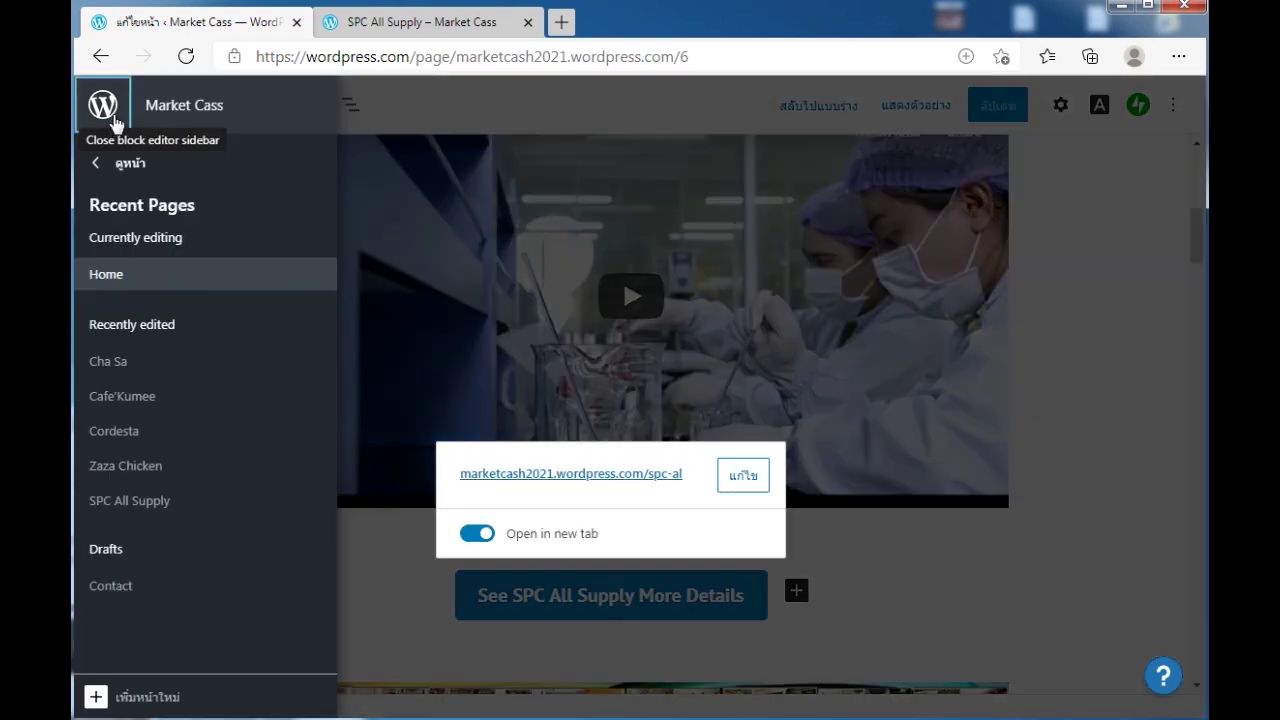
left_click(141, 398)
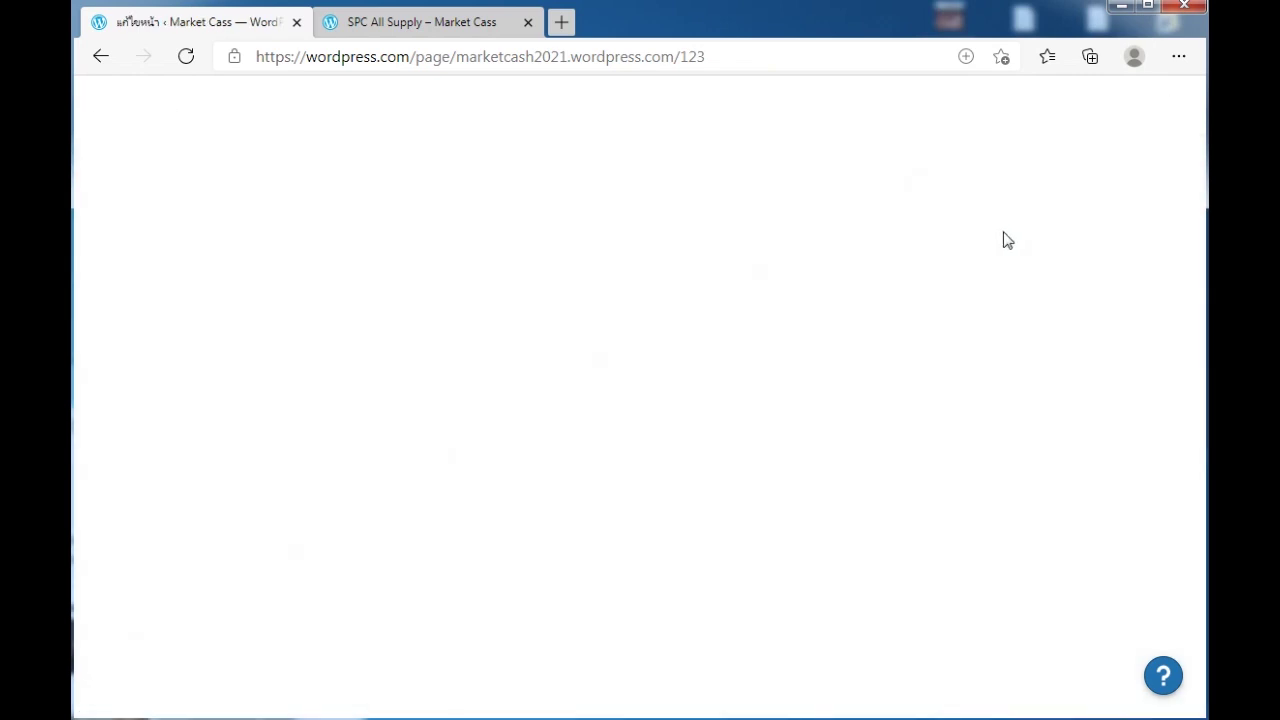
left_click(927, 113)
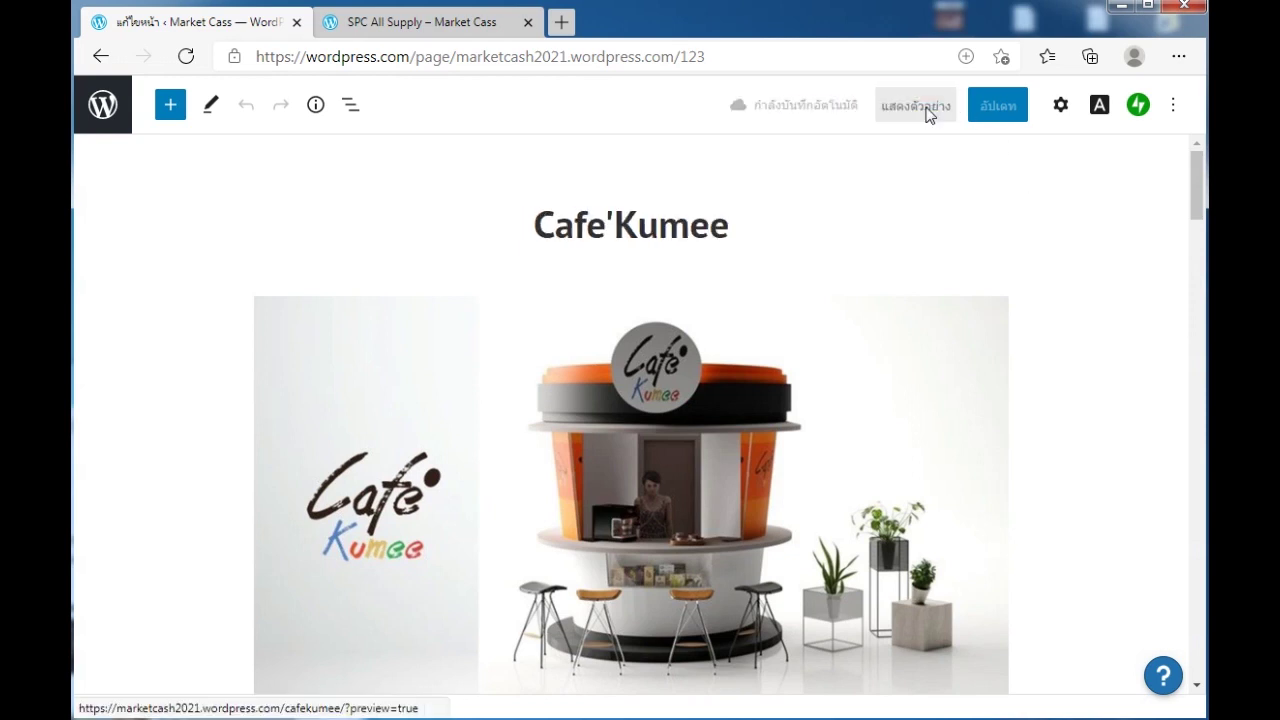
left_click(1105, 131)
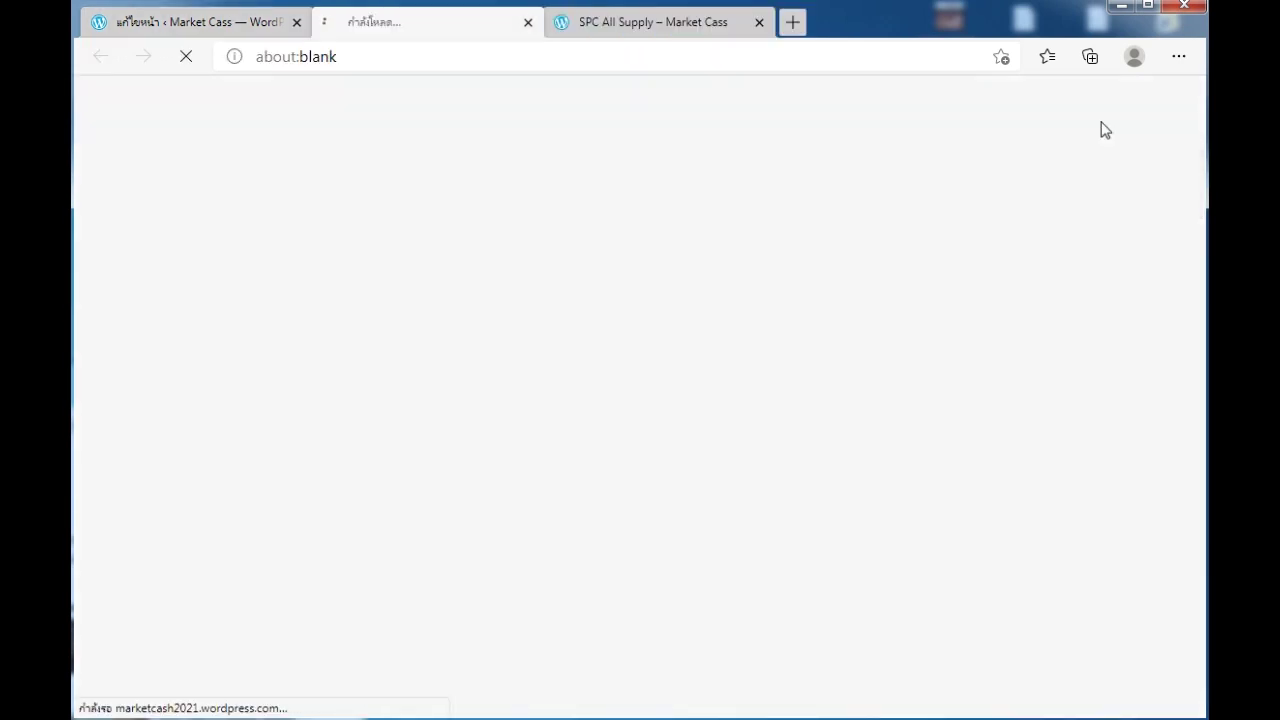
left_click(546, 56)
right_click(546, 56)
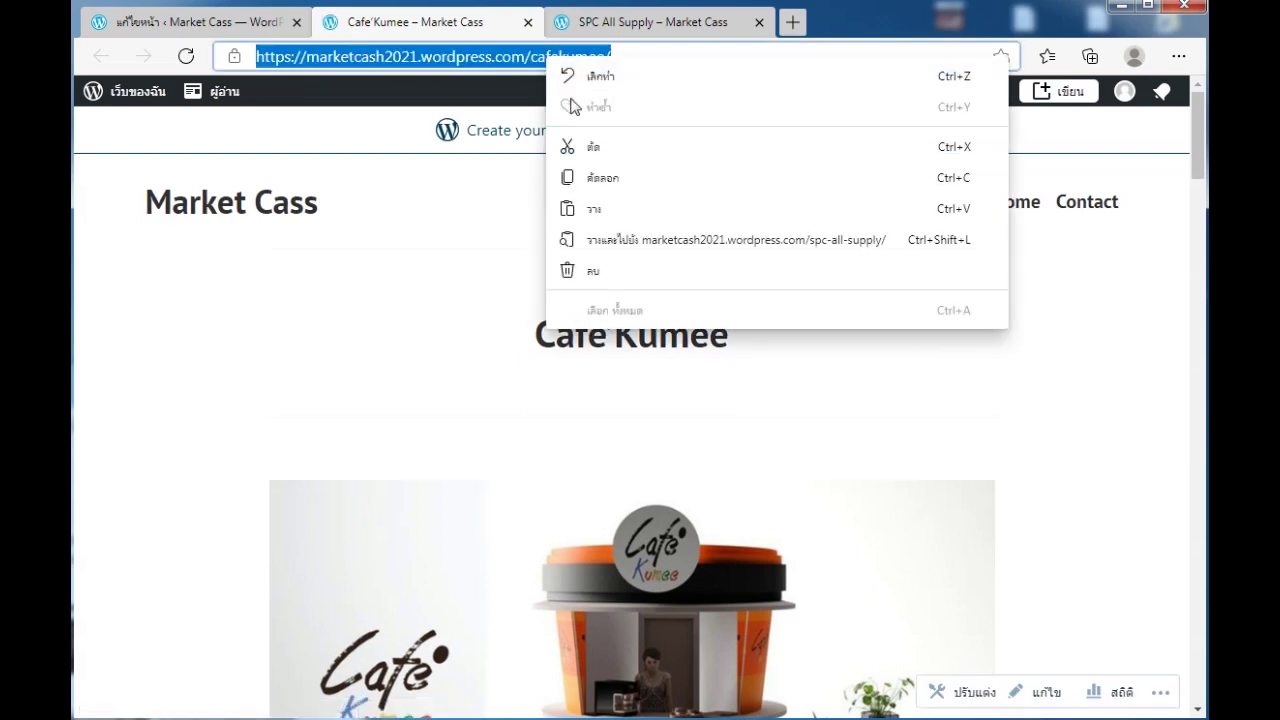
left_click(600, 175)
- Return to the editor tab, close the Cafe'Kumee preview and reopen the Home page for editing
left_click(184, 24)
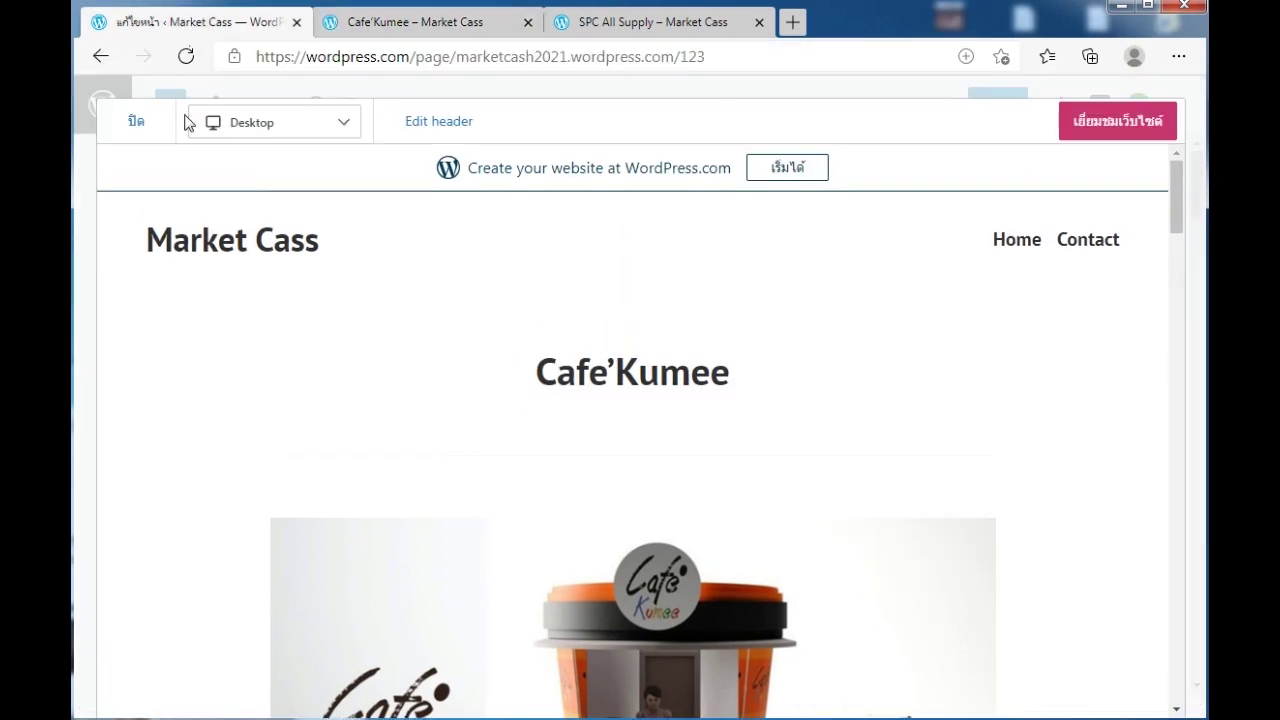
left_click(138, 124)
left_click(110, 115)
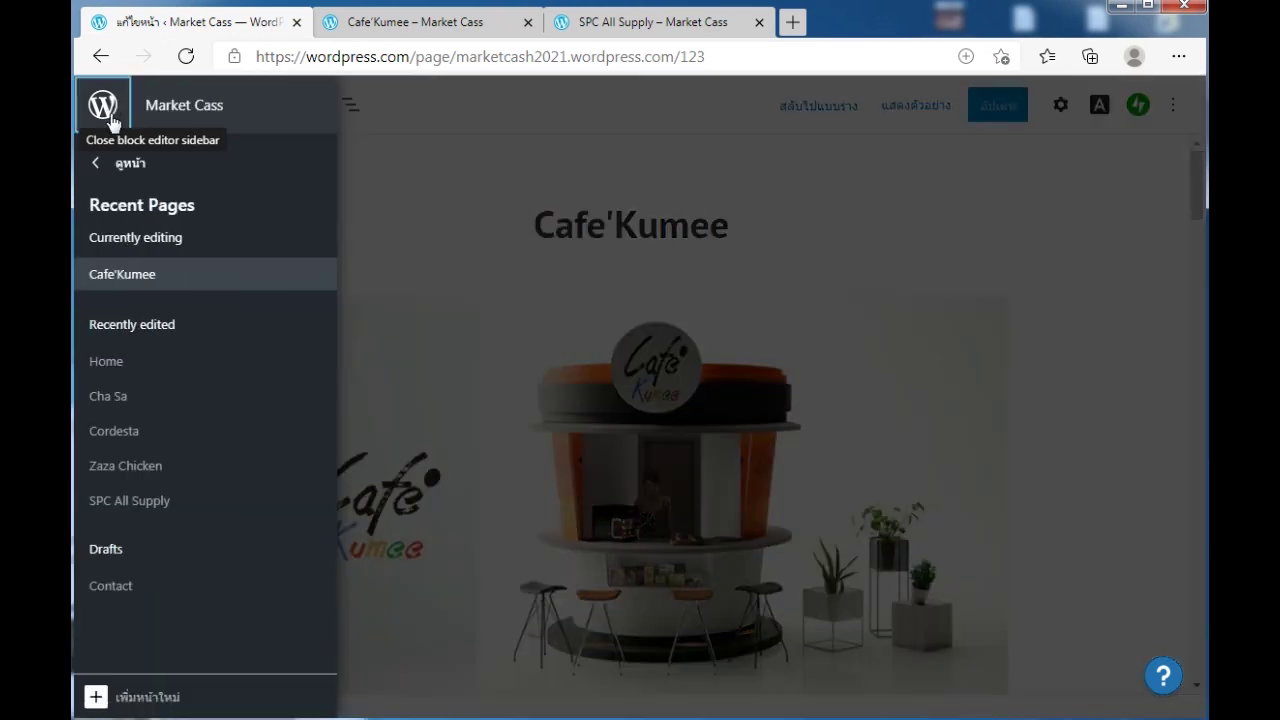
left_click(104, 360)
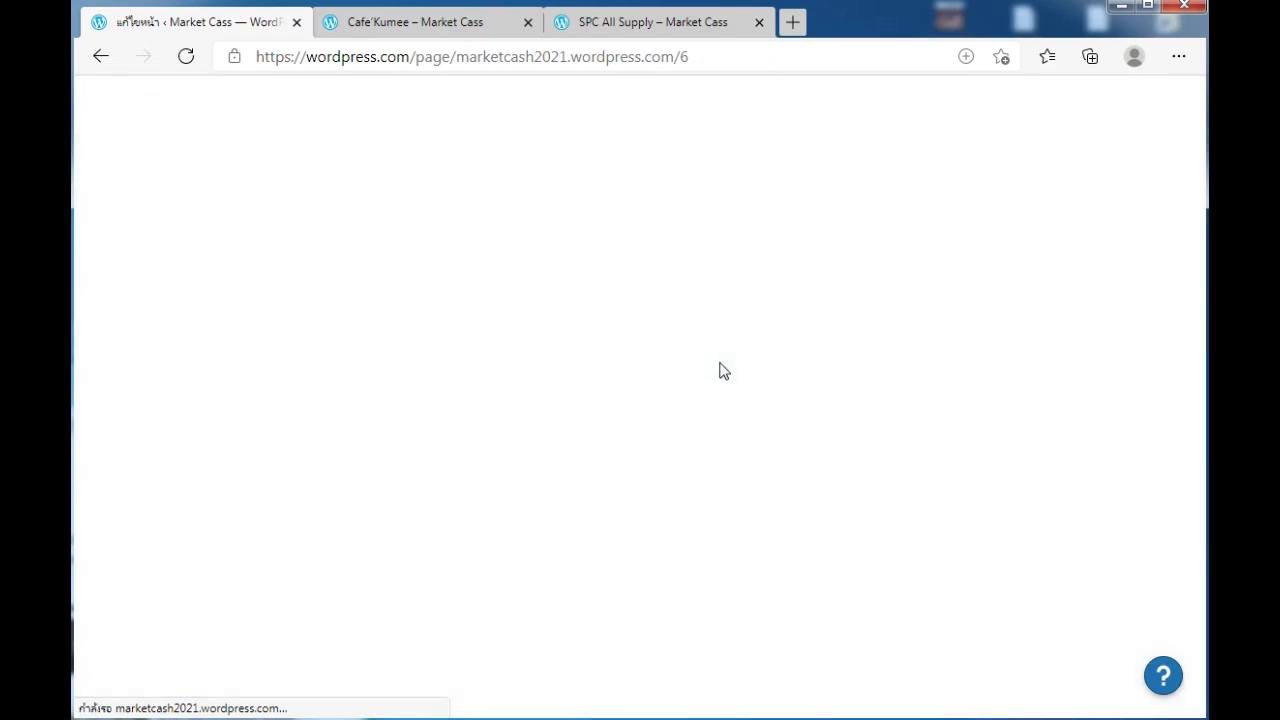
scroll(719, 362, "down", 3)
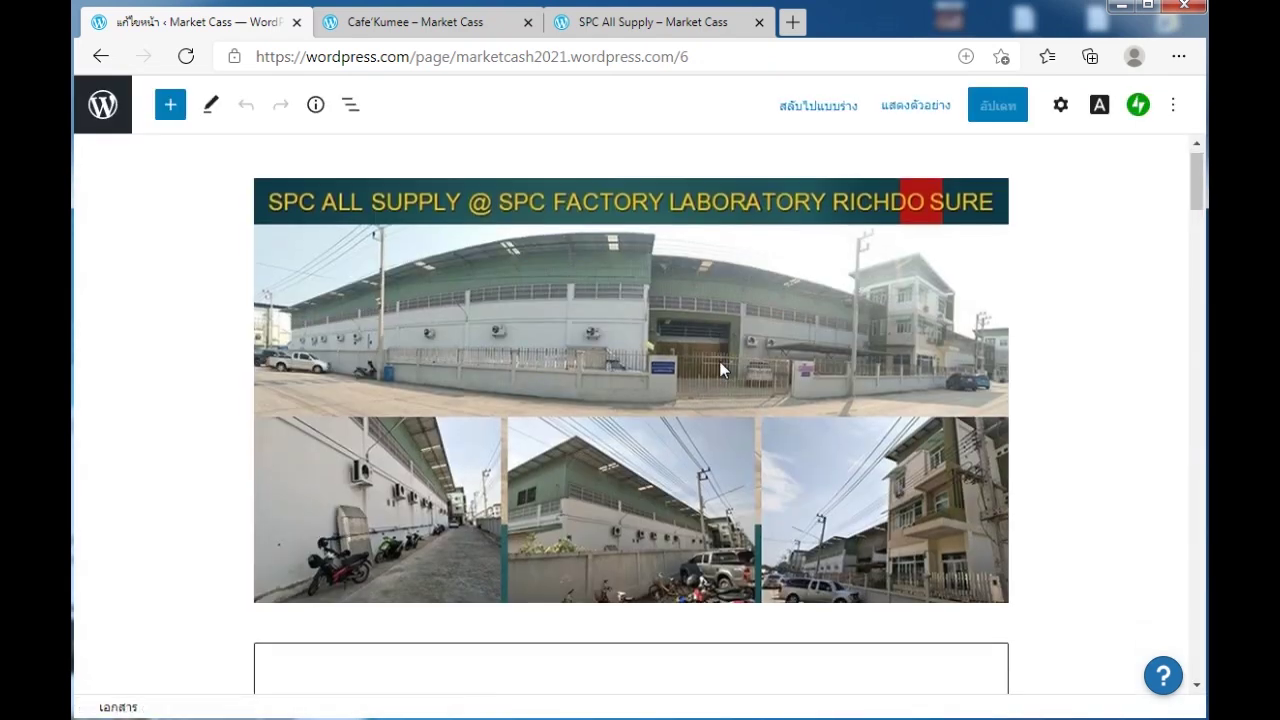
scroll(722, 368, "down", 10)
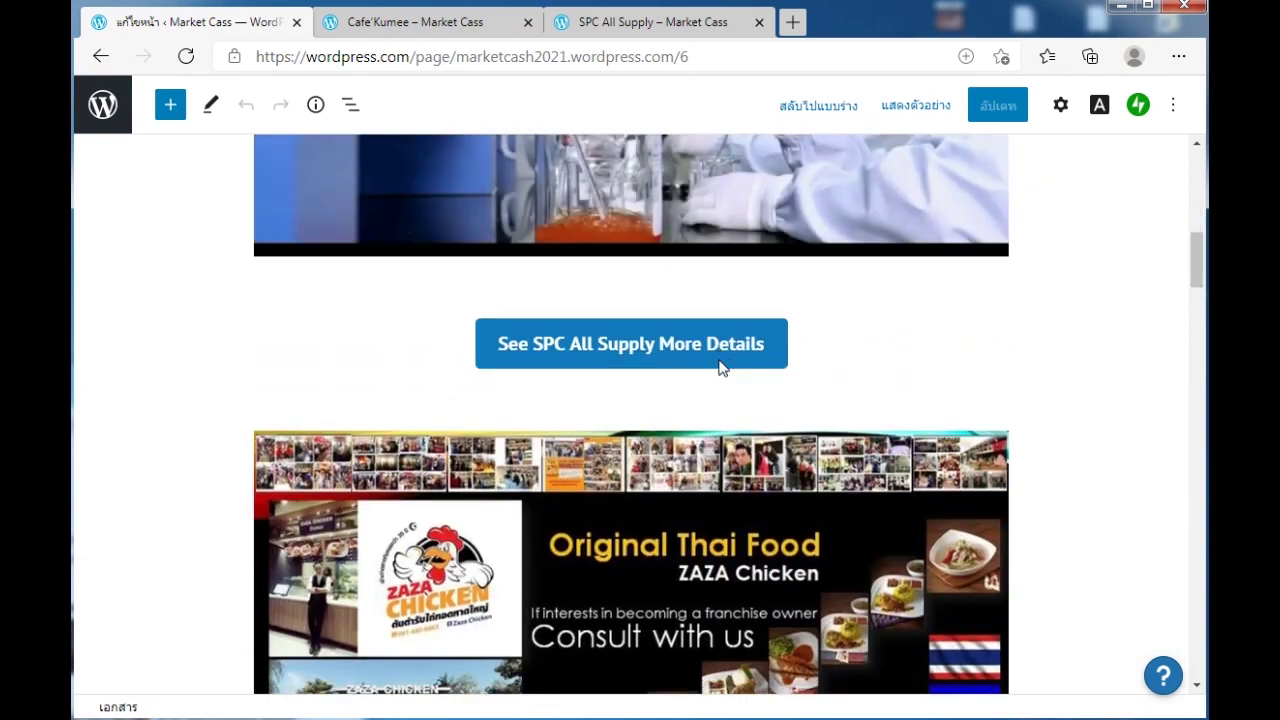
scroll(722, 368, "down", 10)
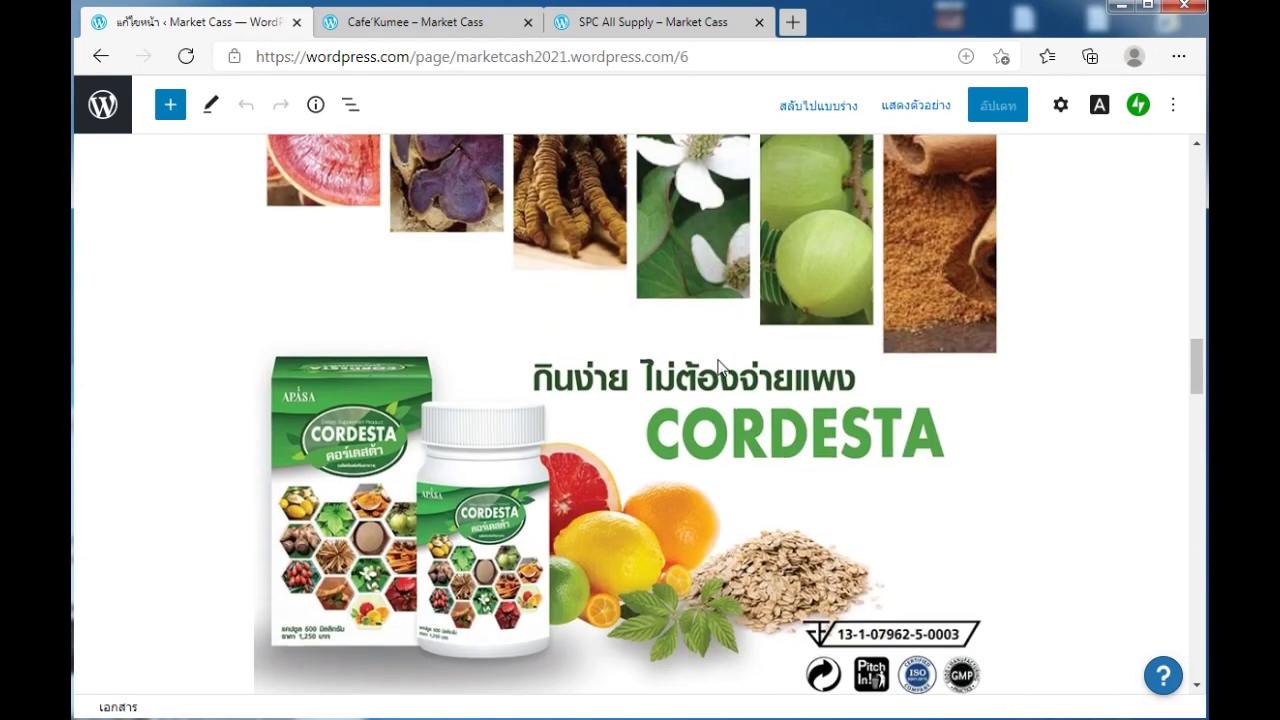
scroll(722, 368, "down", 5)
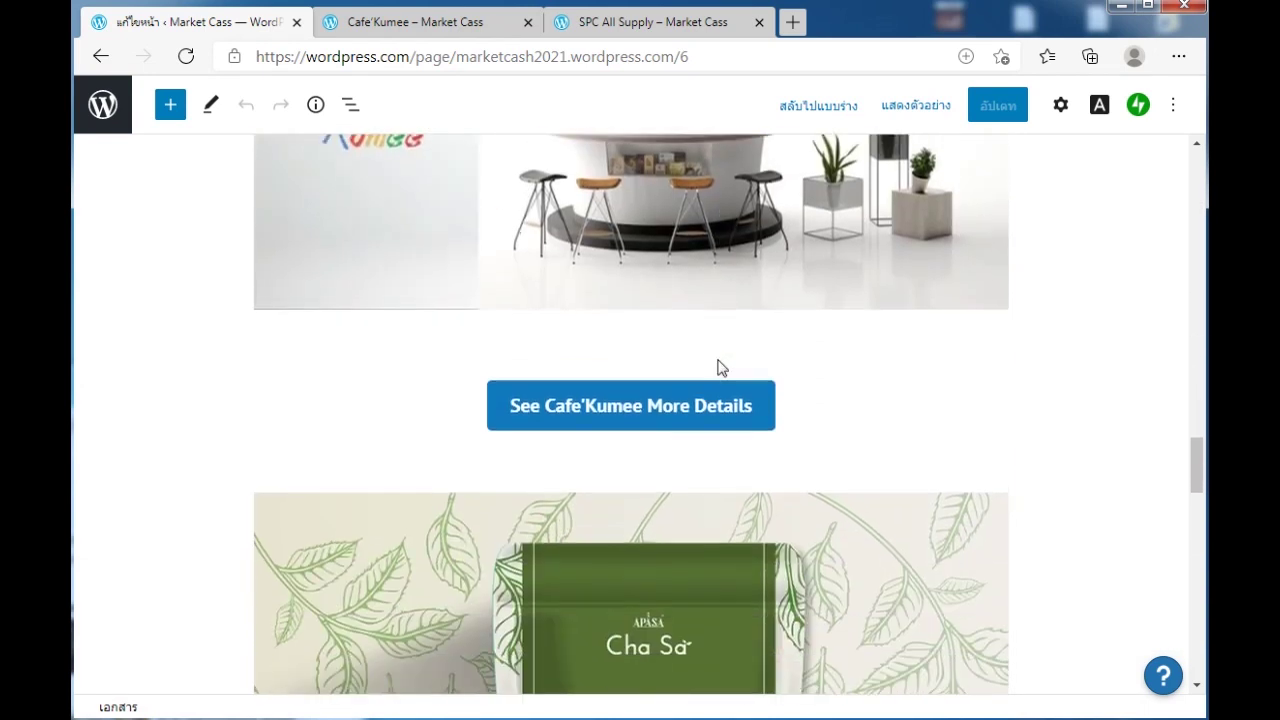
left_click(678, 399)
left_click(602, 342)
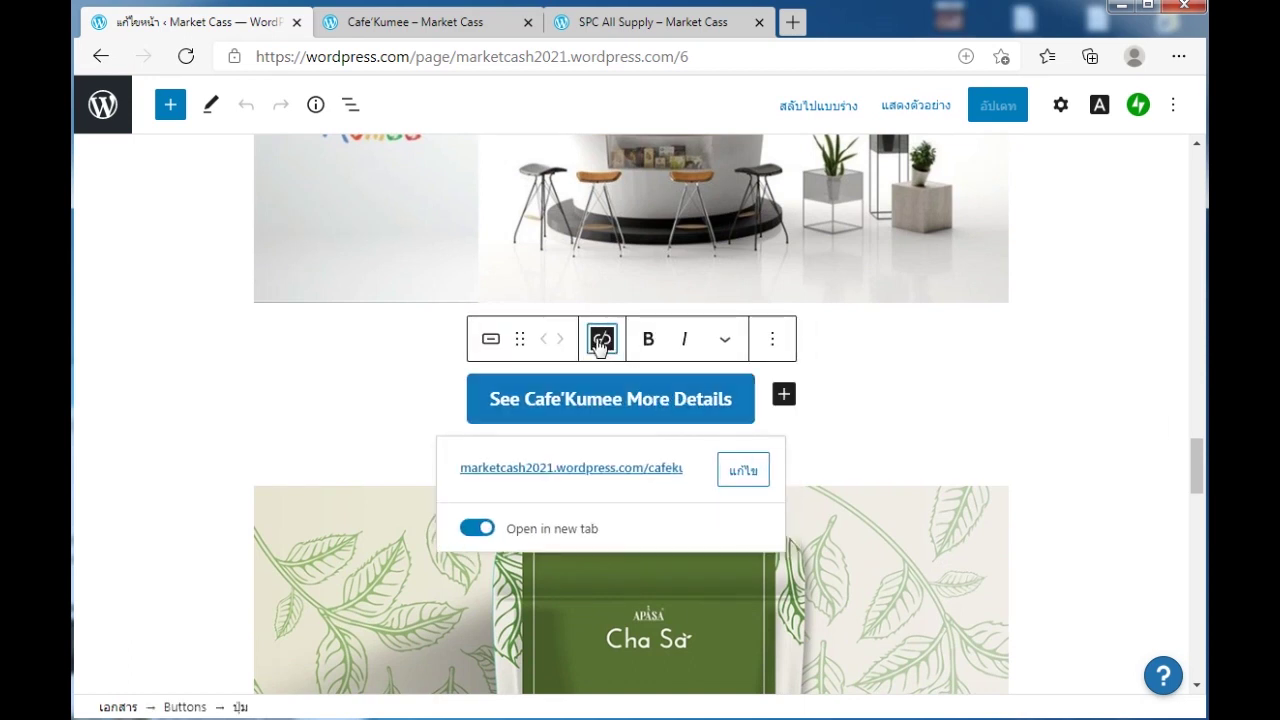
left_click(602, 342)
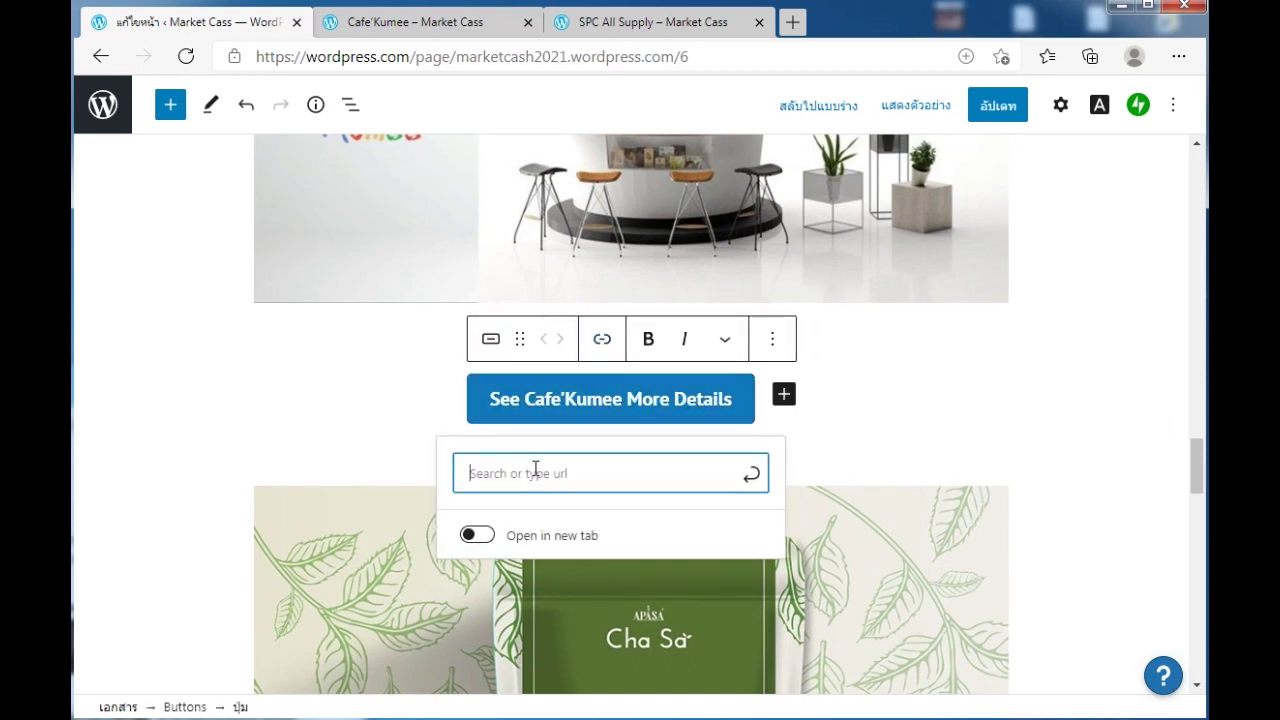
key("ctrl+v")
left_click(491, 593)
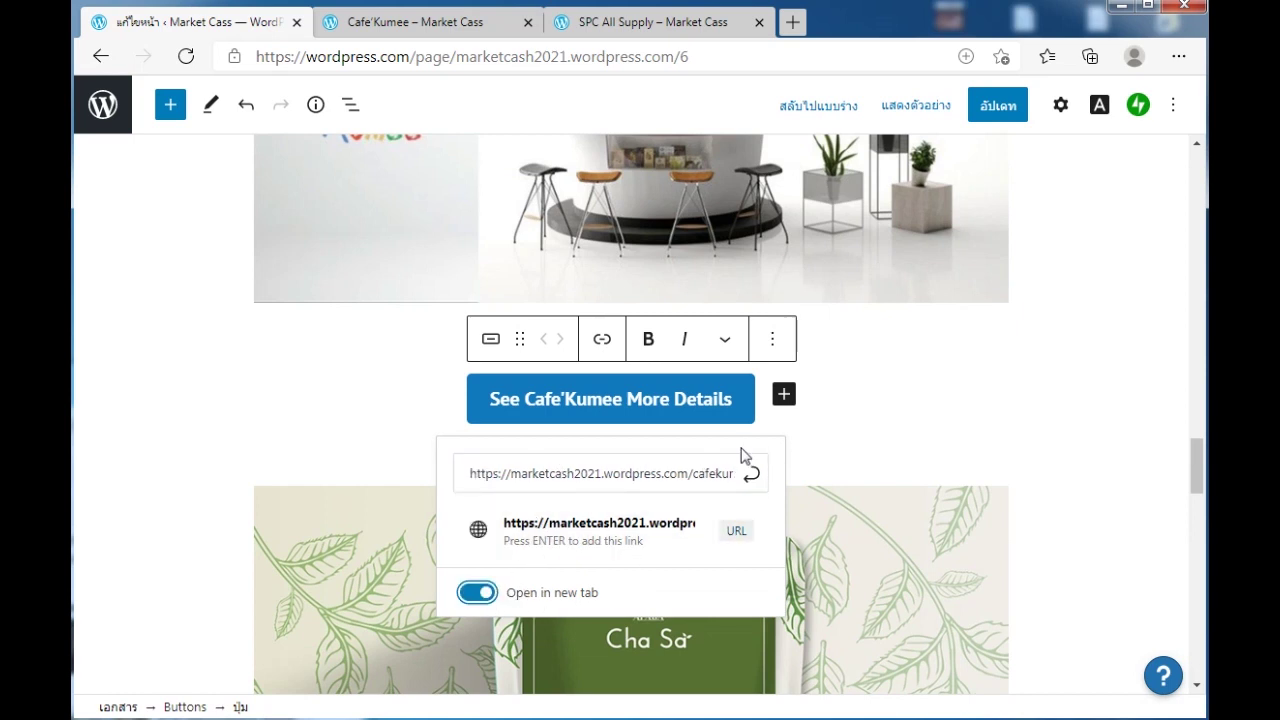
left_click(670, 522)
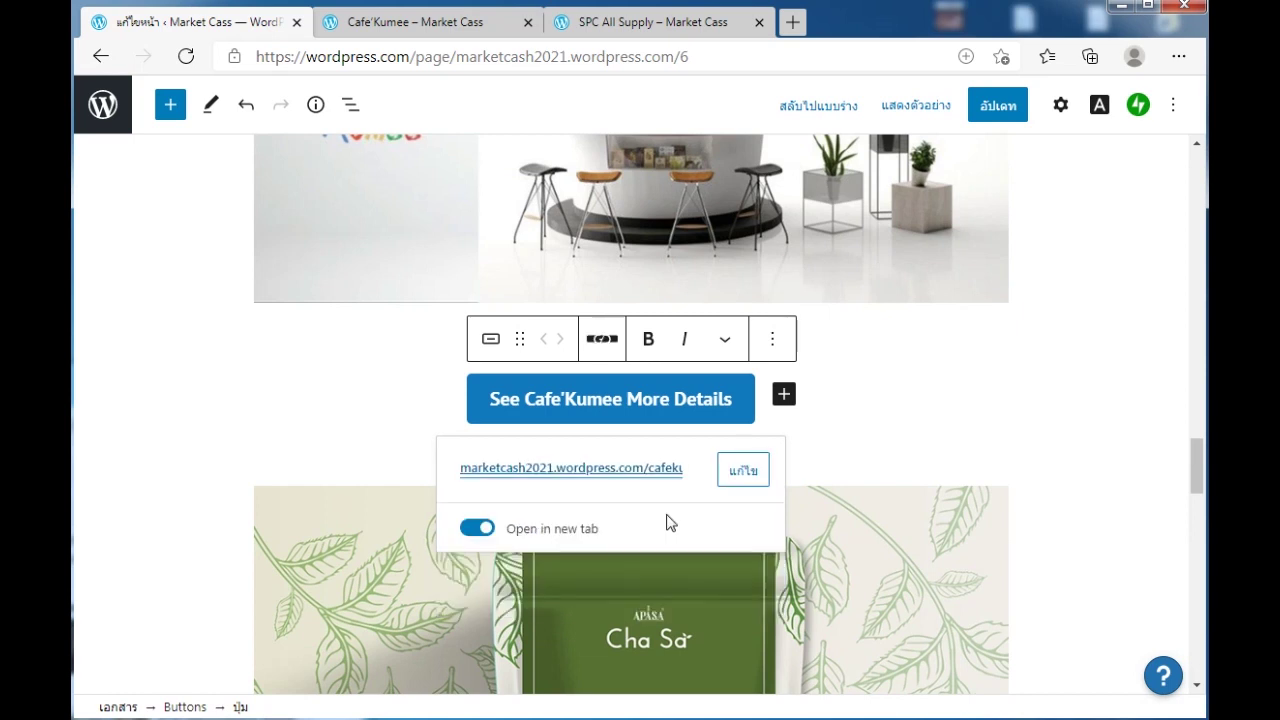
- Update the Home page and close the live SPC All Supply and Cafe'Kumee tabs
left_click(896, 444)
left_click(994, 108)
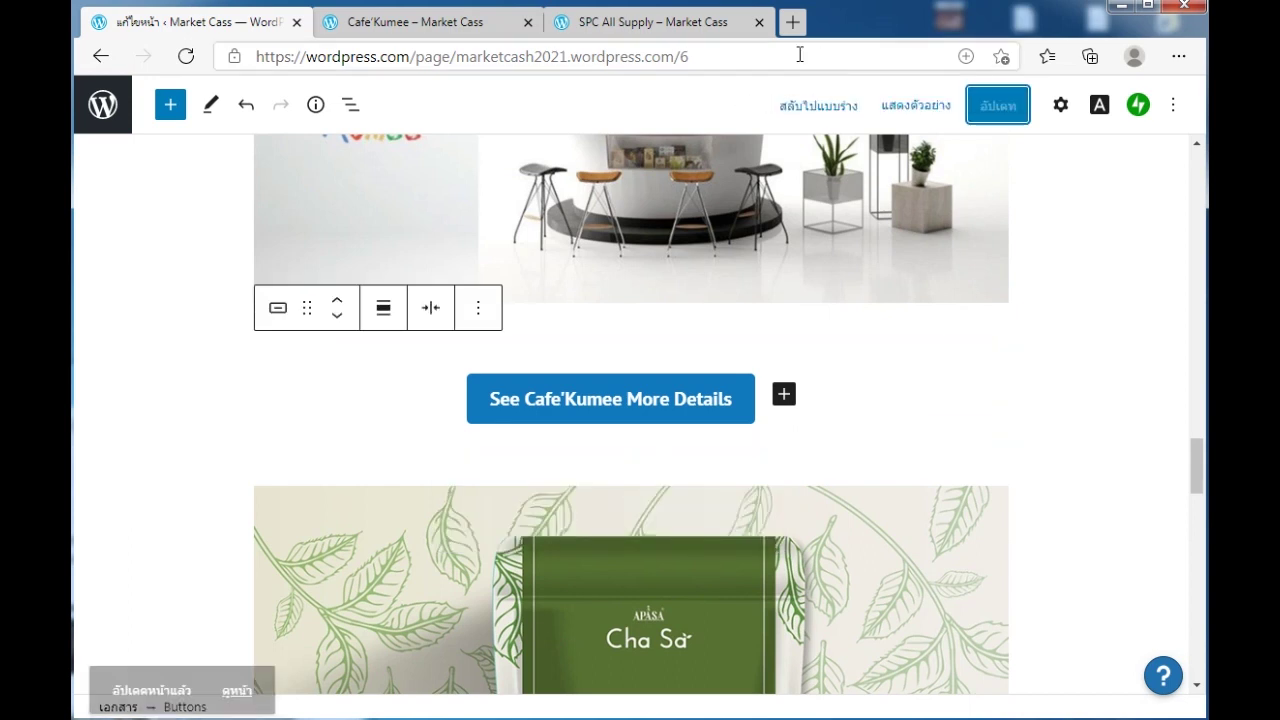
left_click(760, 22)
left_click(528, 22)
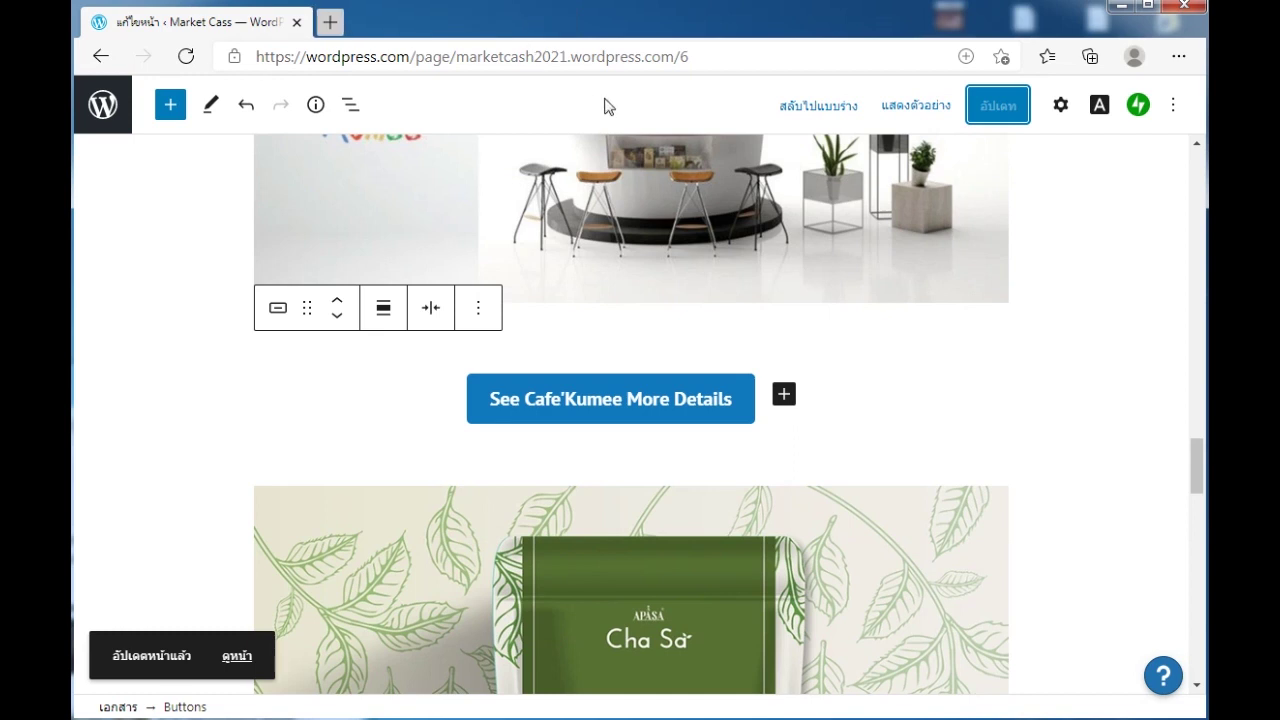
- Open the Cha Sa page, visit its live version from the preview, and copy its web address
left_click(104, 116)
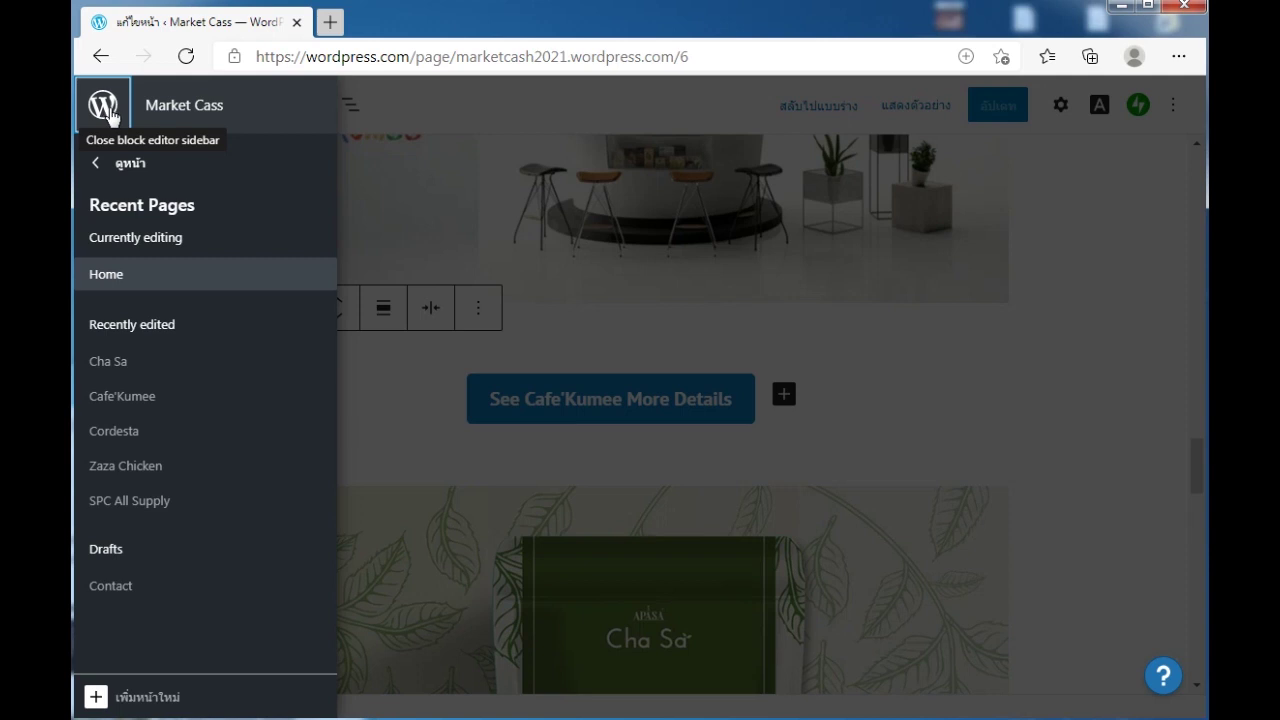
left_click(206, 366)
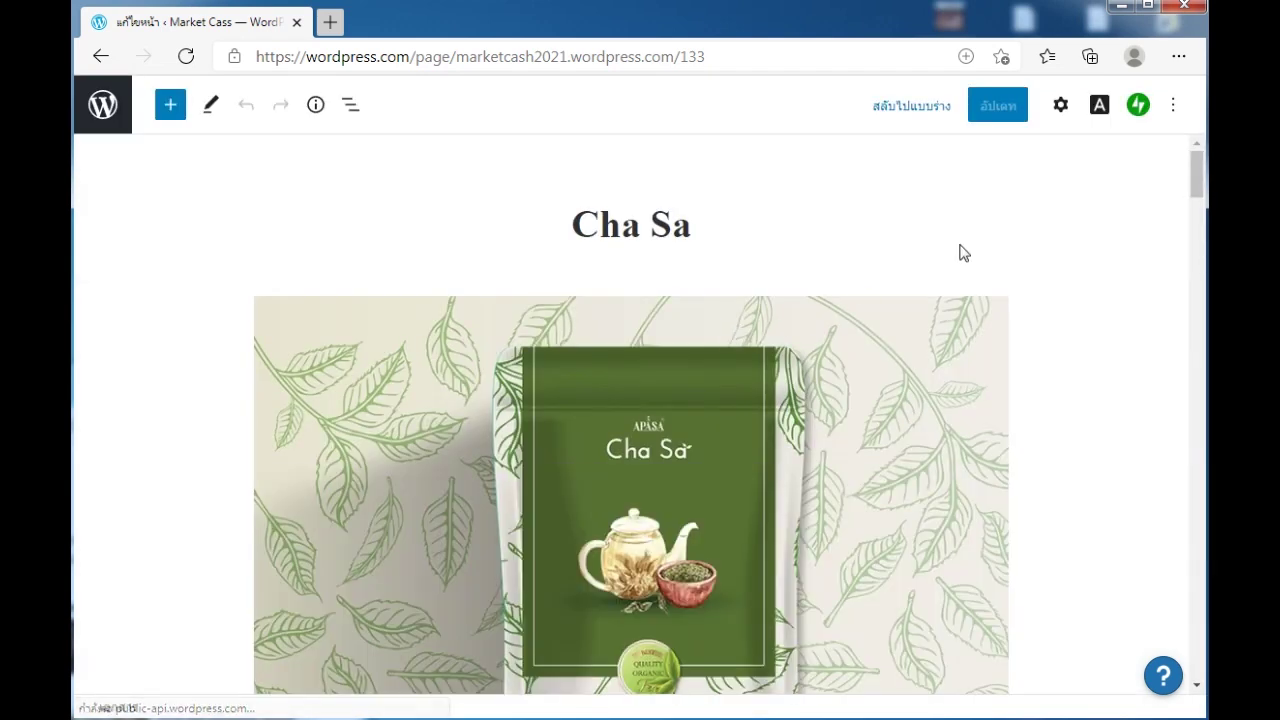
left_click(922, 116)
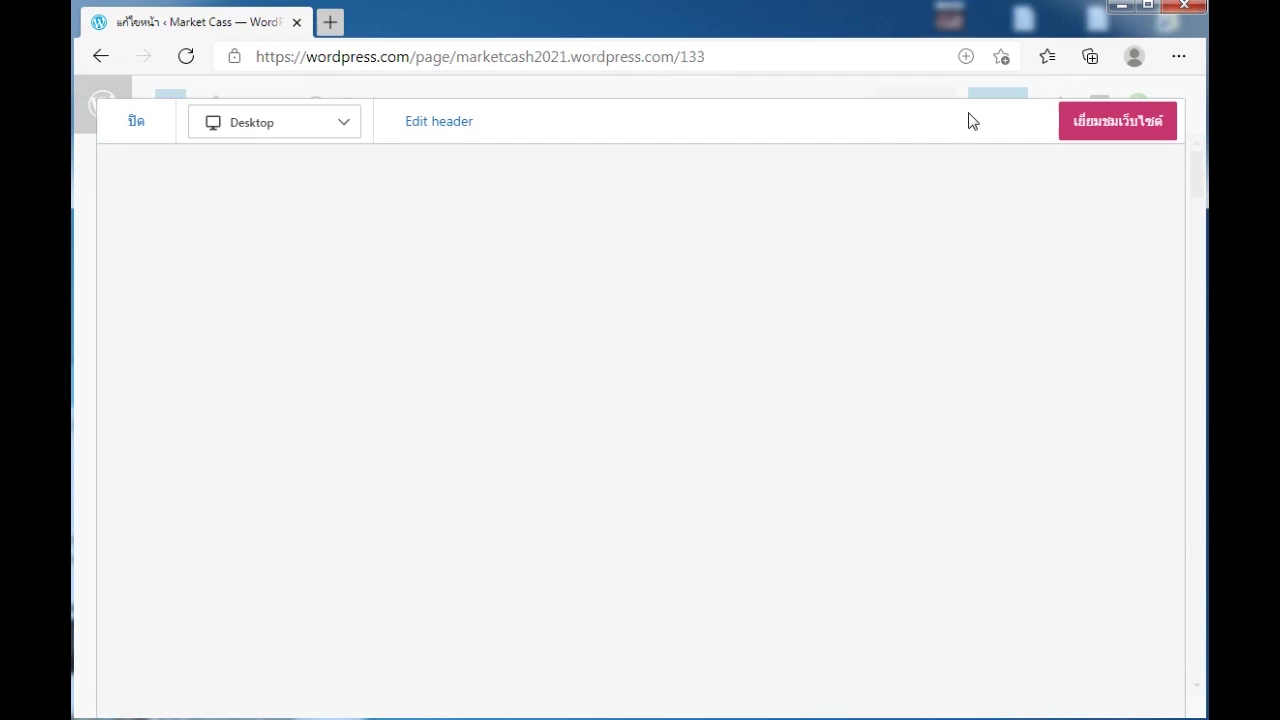
left_click(1110, 125)
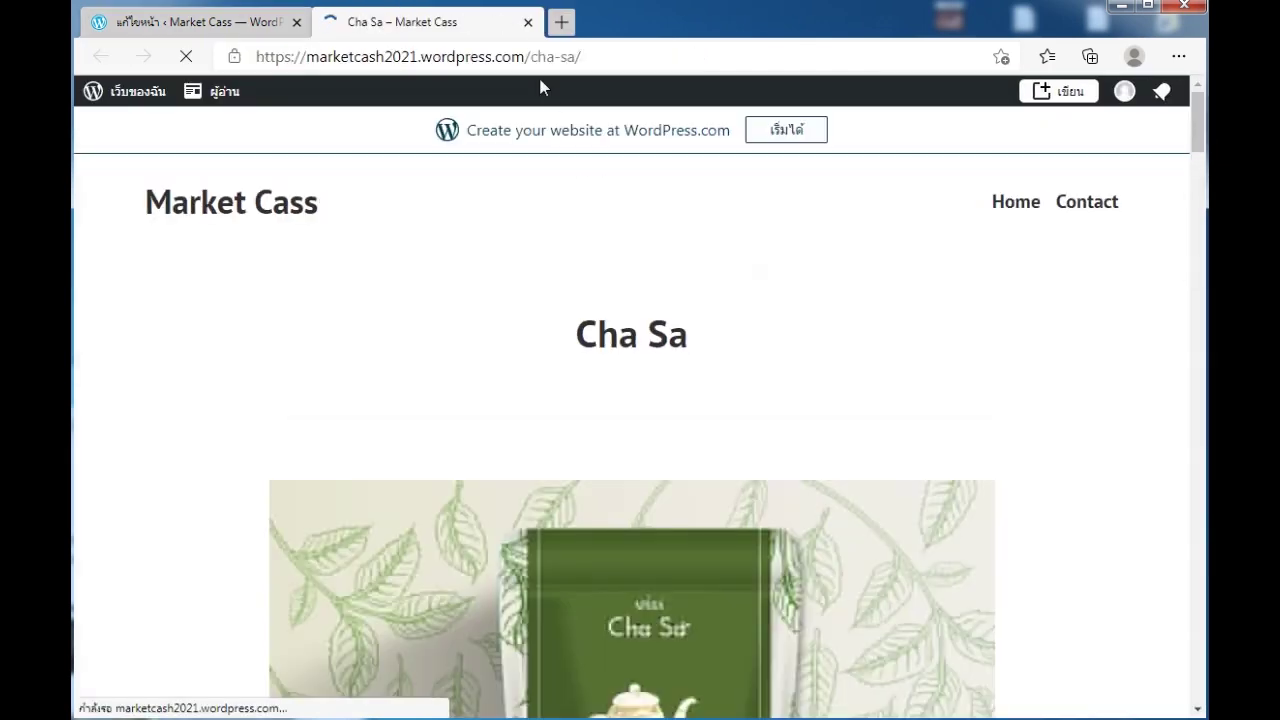
left_click(531, 57)
key("ctrl+c")
right_click(529, 60)
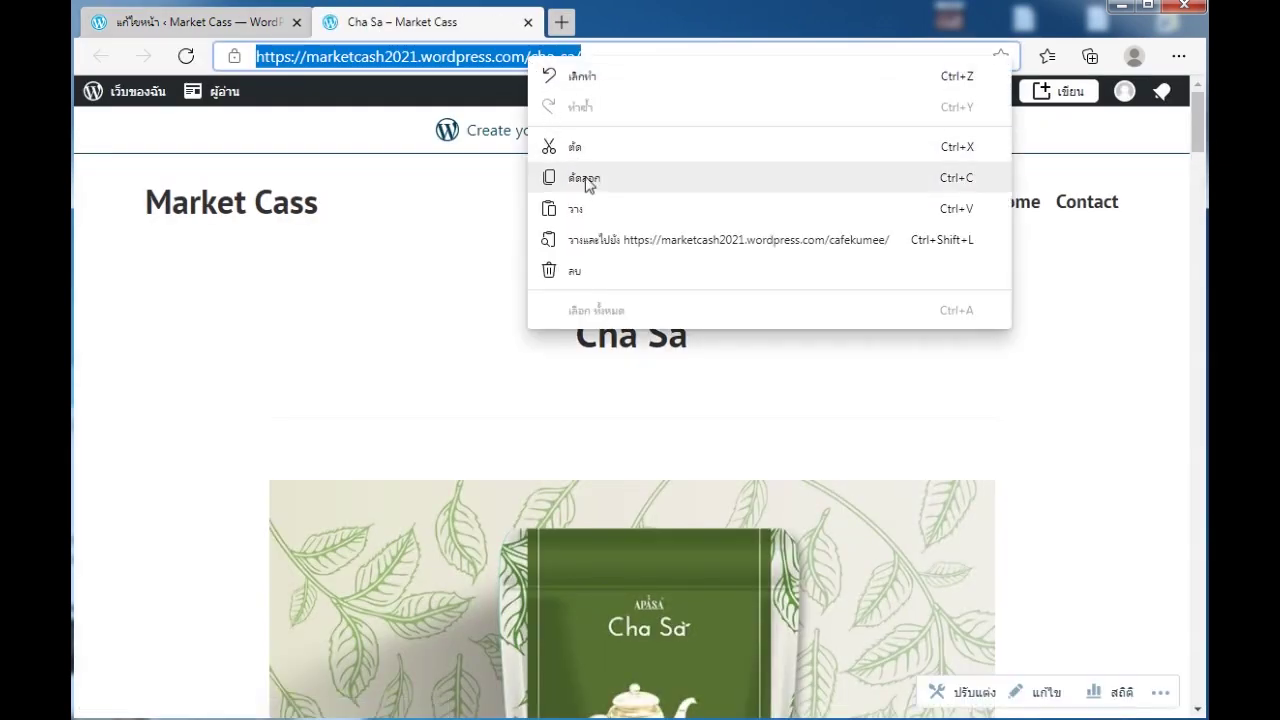
left_click(585, 178)
- Close the live Cha Sa tab and its preview, and reopen the Home page for editing
left_click(528, 22)
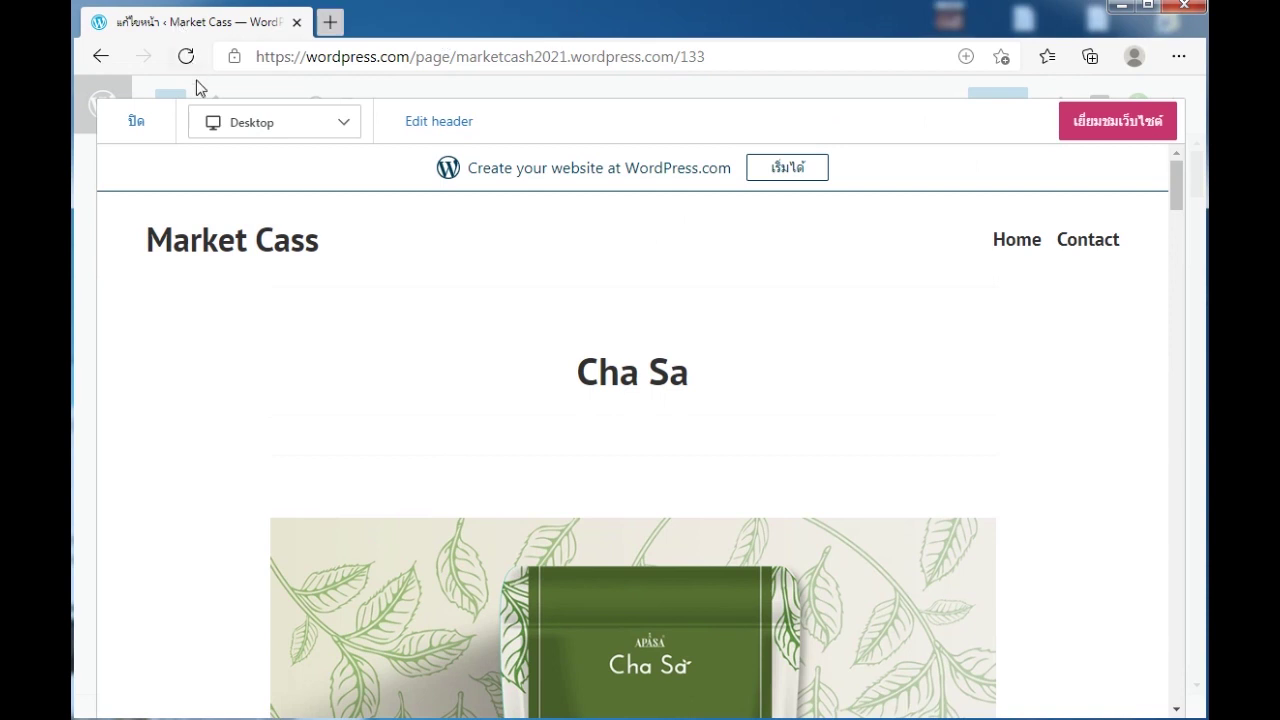
left_click(130, 122)
left_click(108, 112)
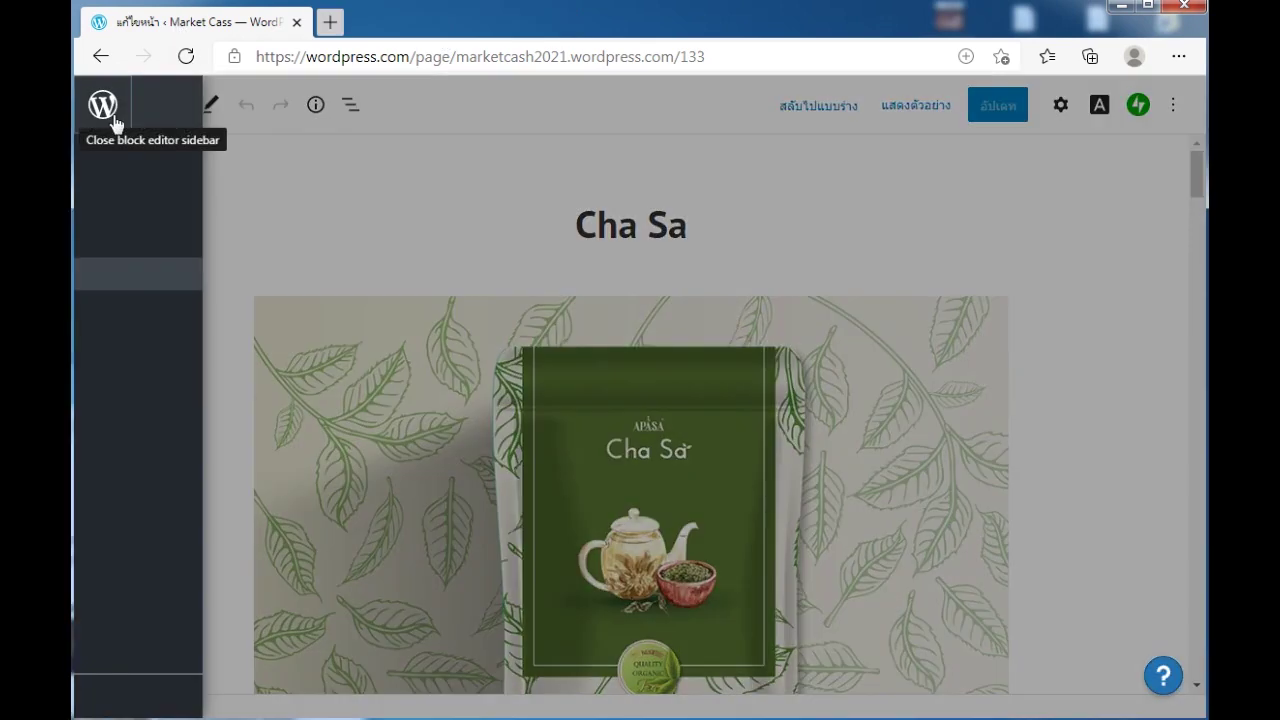
left_click(113, 368)
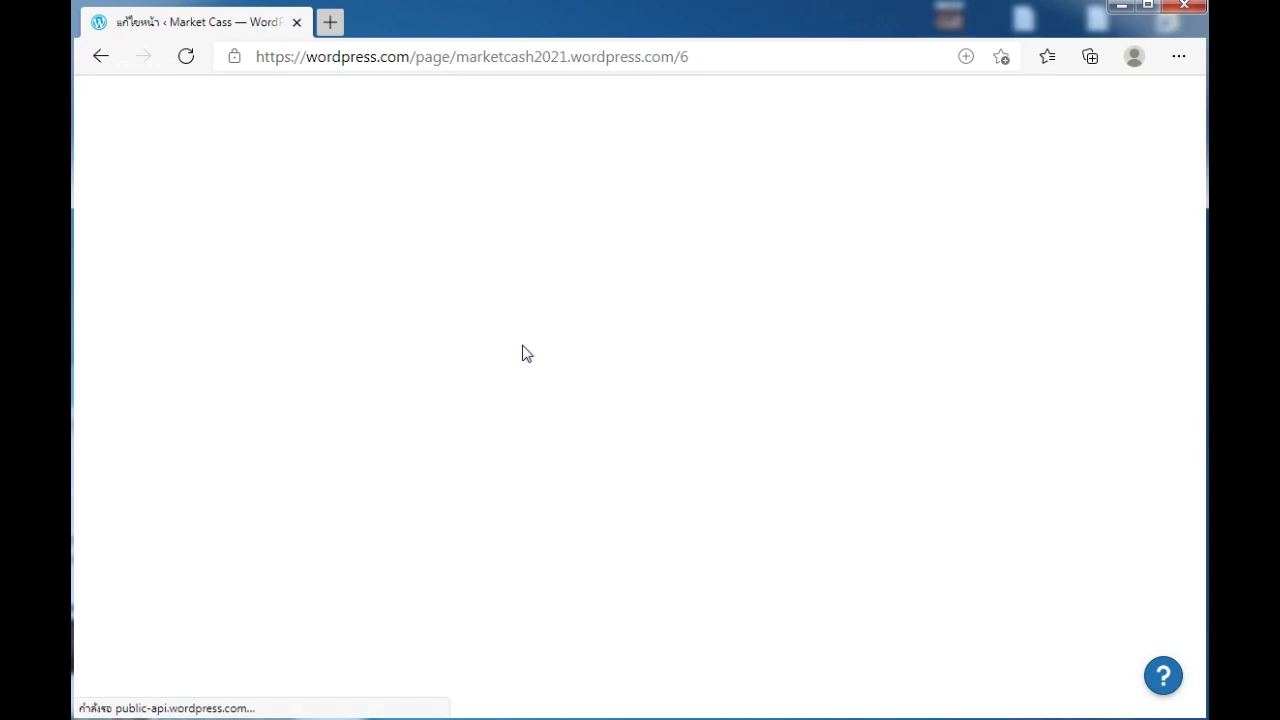
scroll(519, 348, "down", 5)
scroll(507, 346, "down", 10)
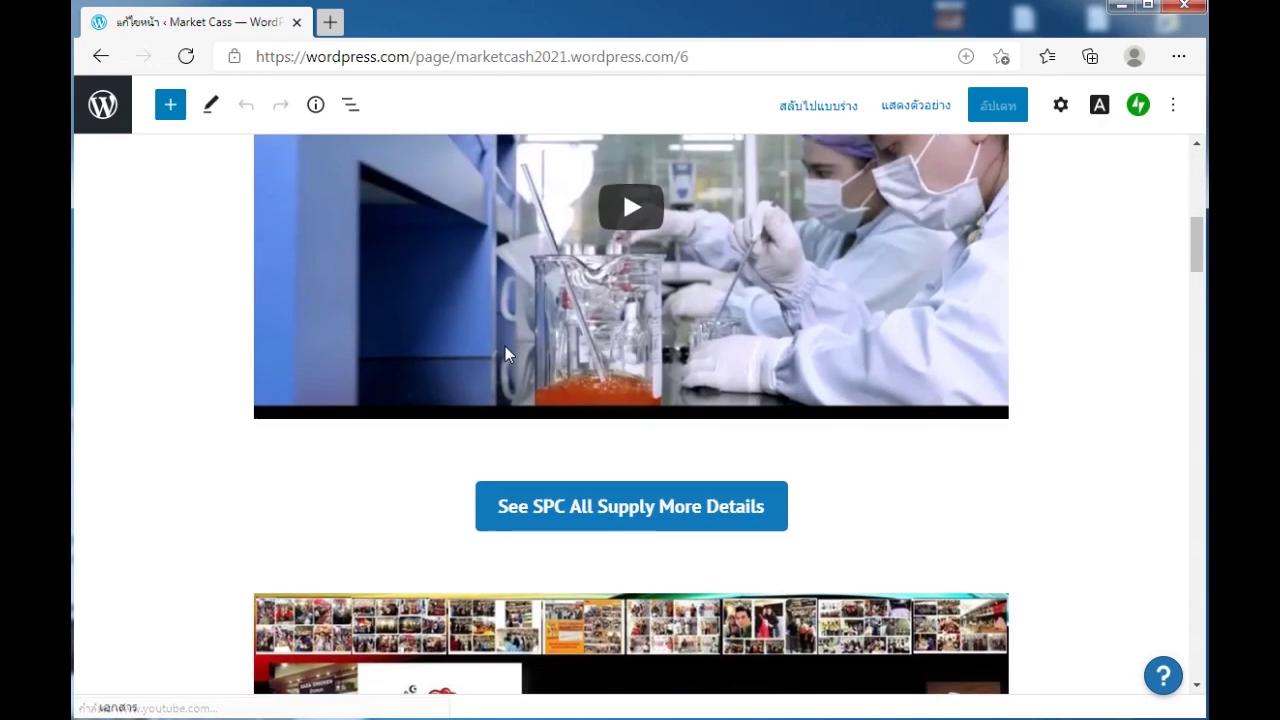
scroll(505, 354, "down", 10)
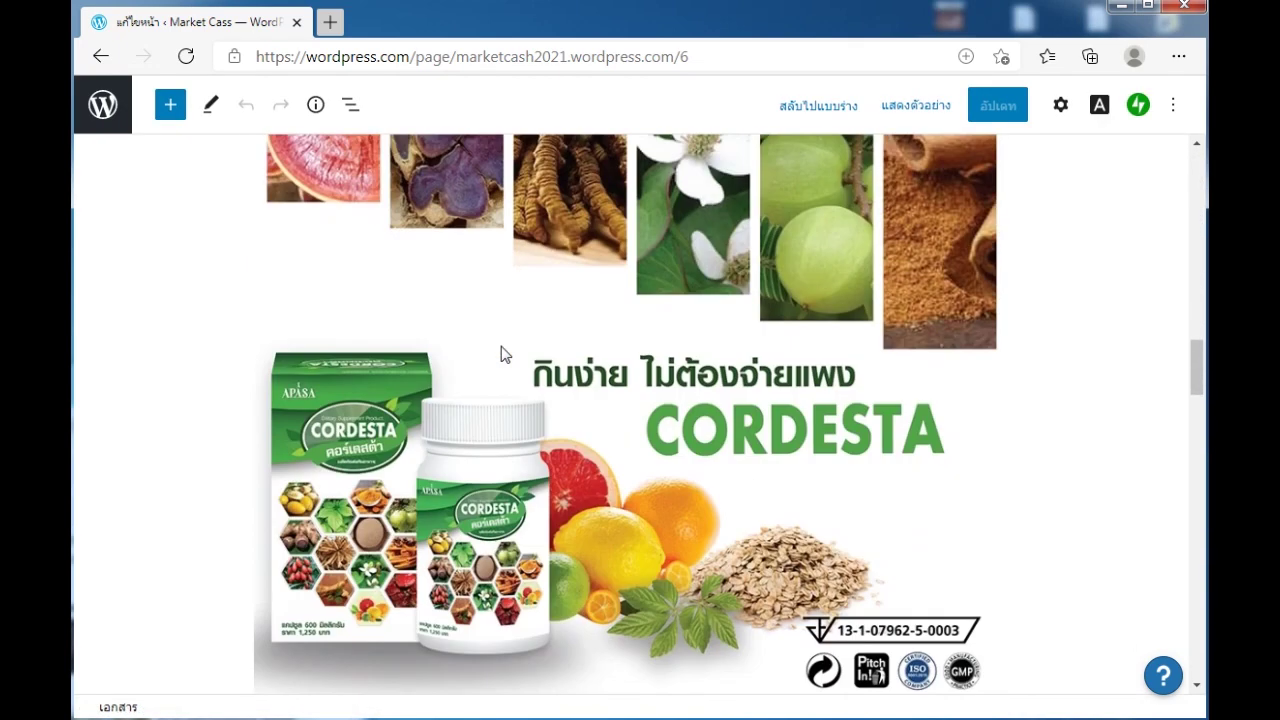
scroll(495, 346, "down", 8)
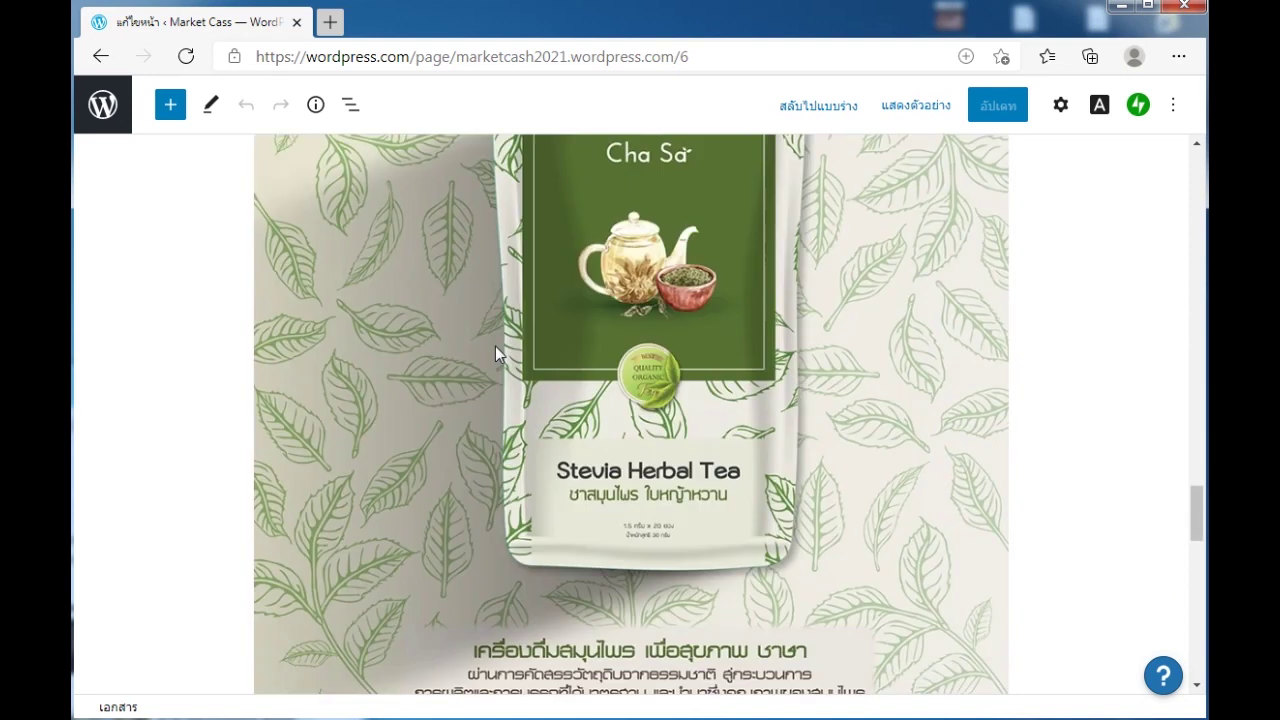
left_click(573, 497)
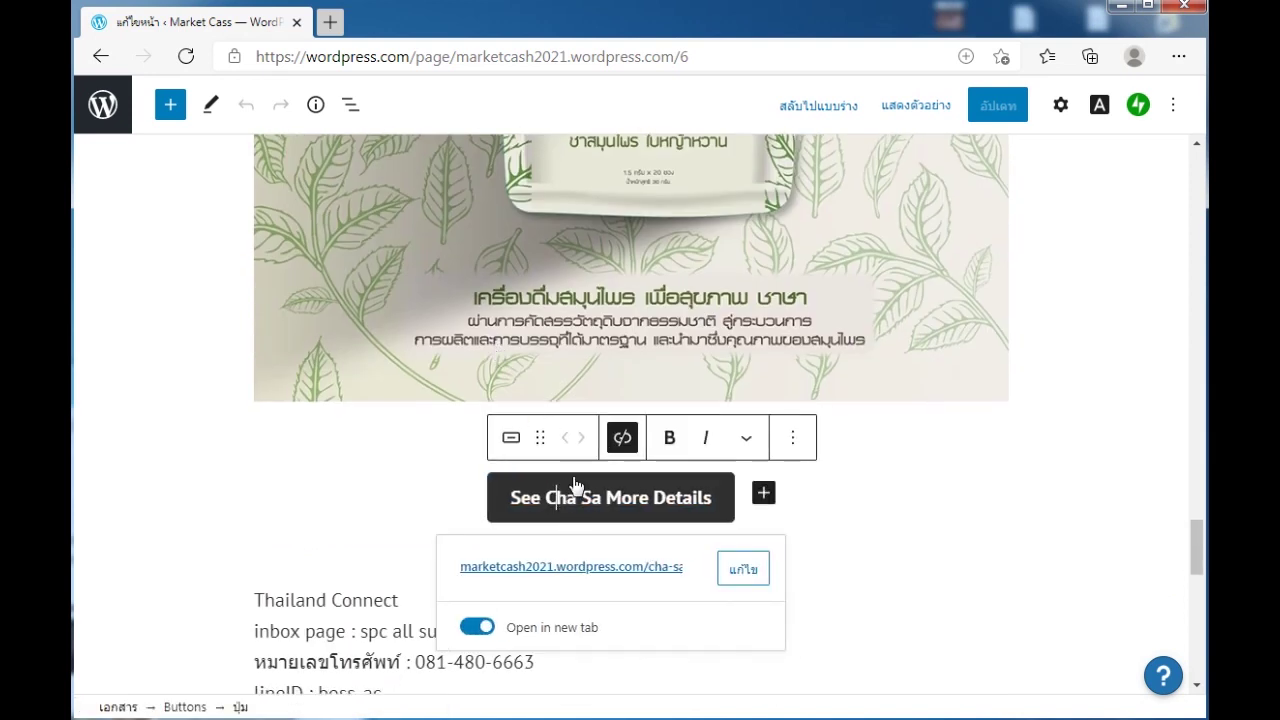
left_click(622, 438)
left_click(622, 438)
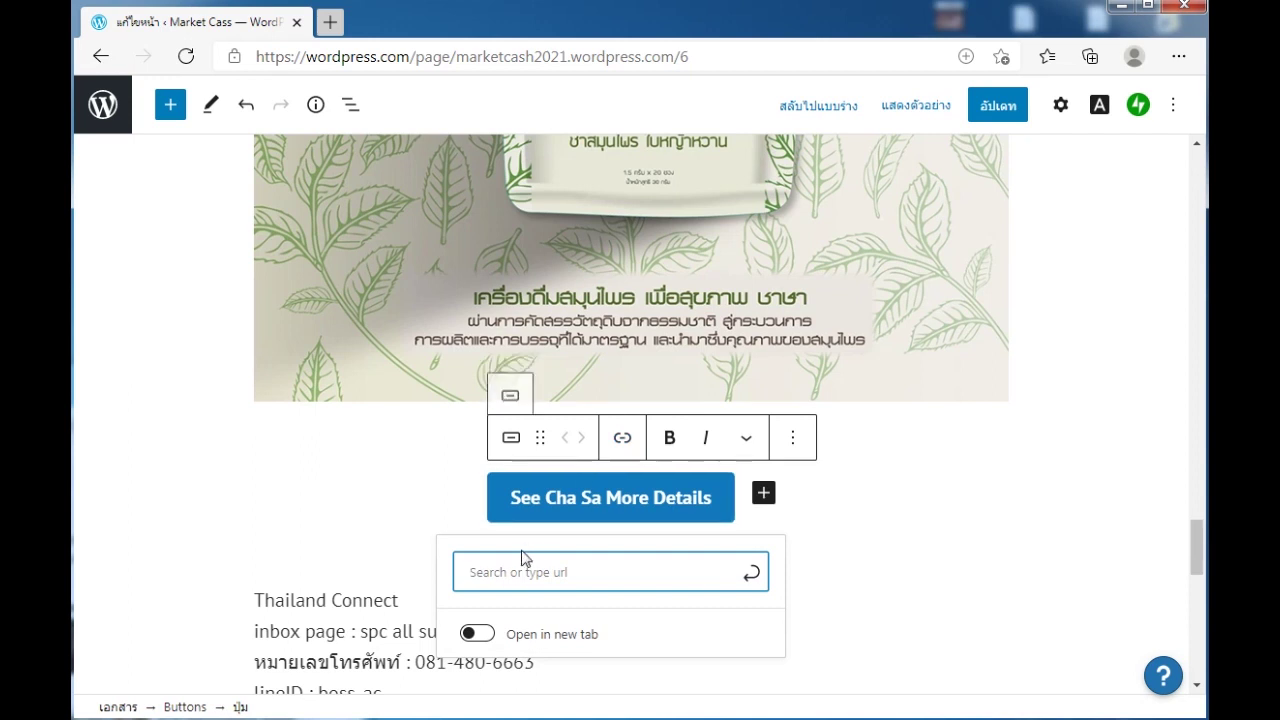
key("ctrl+v")
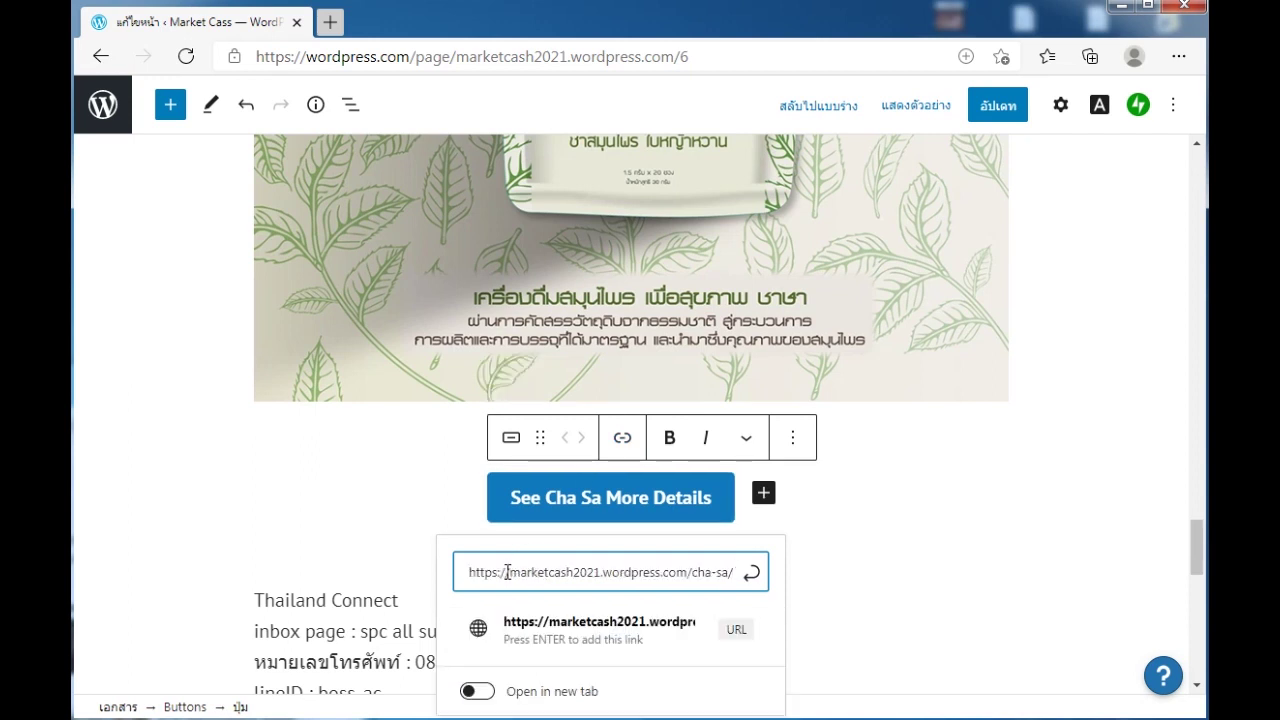
left_click(477, 691)
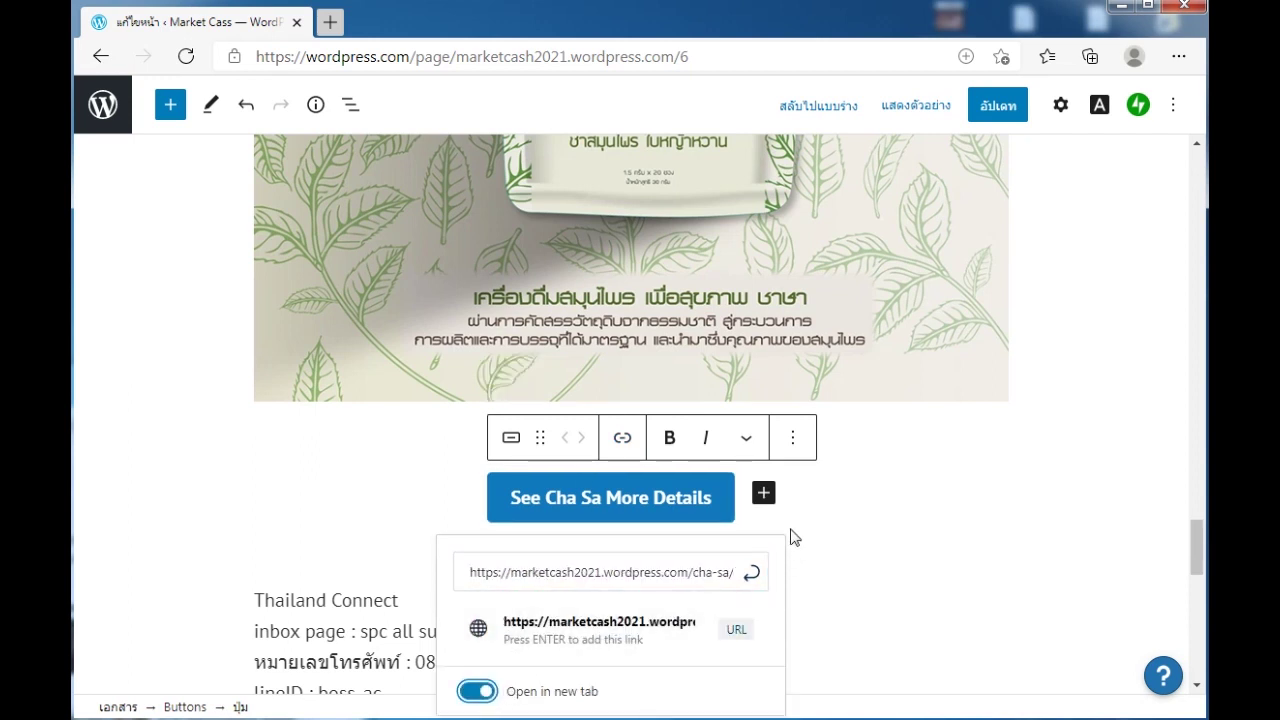
left_click(677, 628)
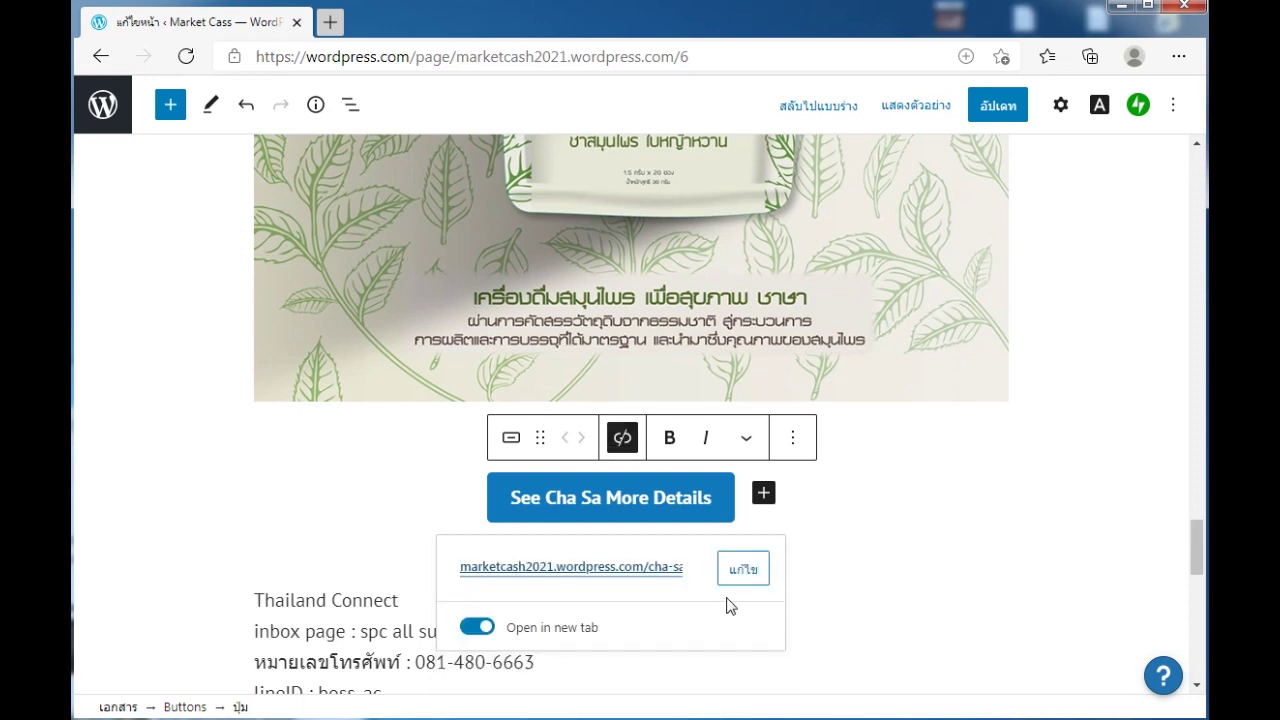
left_click(917, 517)
left_click(993, 110)
scroll(731, 317, "up", 7)
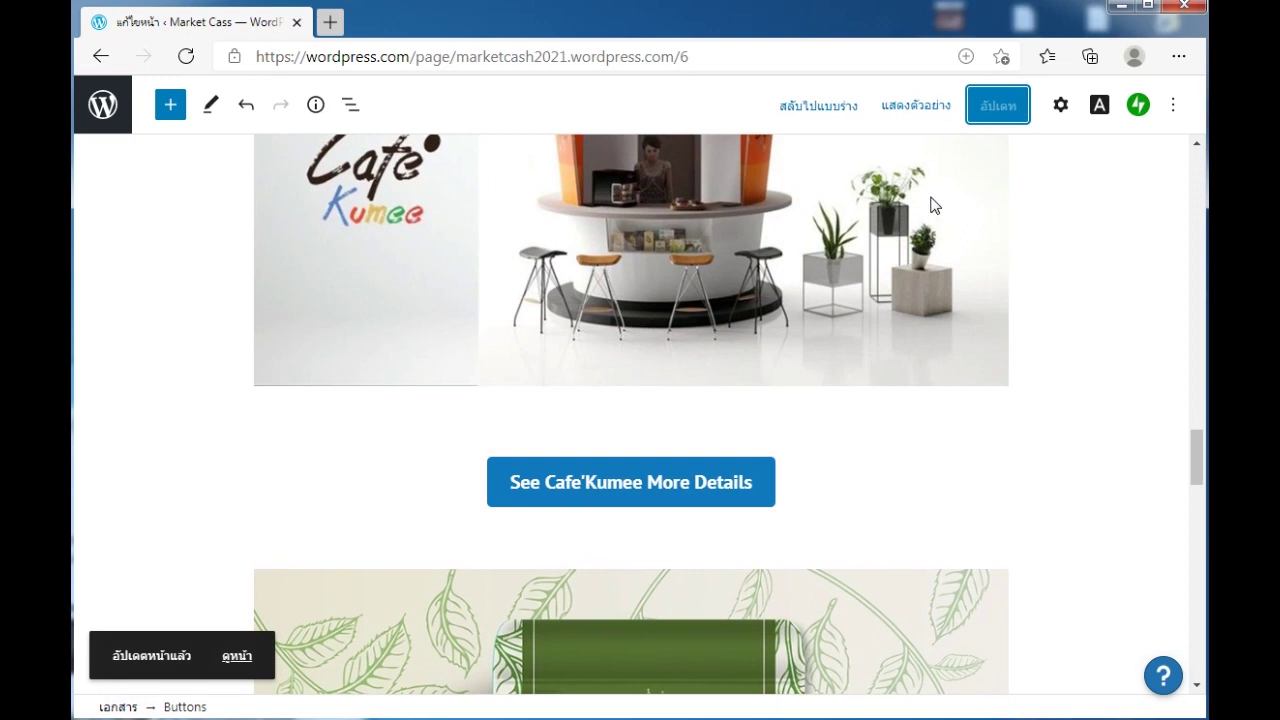
- Visit the live Home page from its preview and test the "See SPC All Supply More Details" button, closing the page it opens
left_click(928, 115)
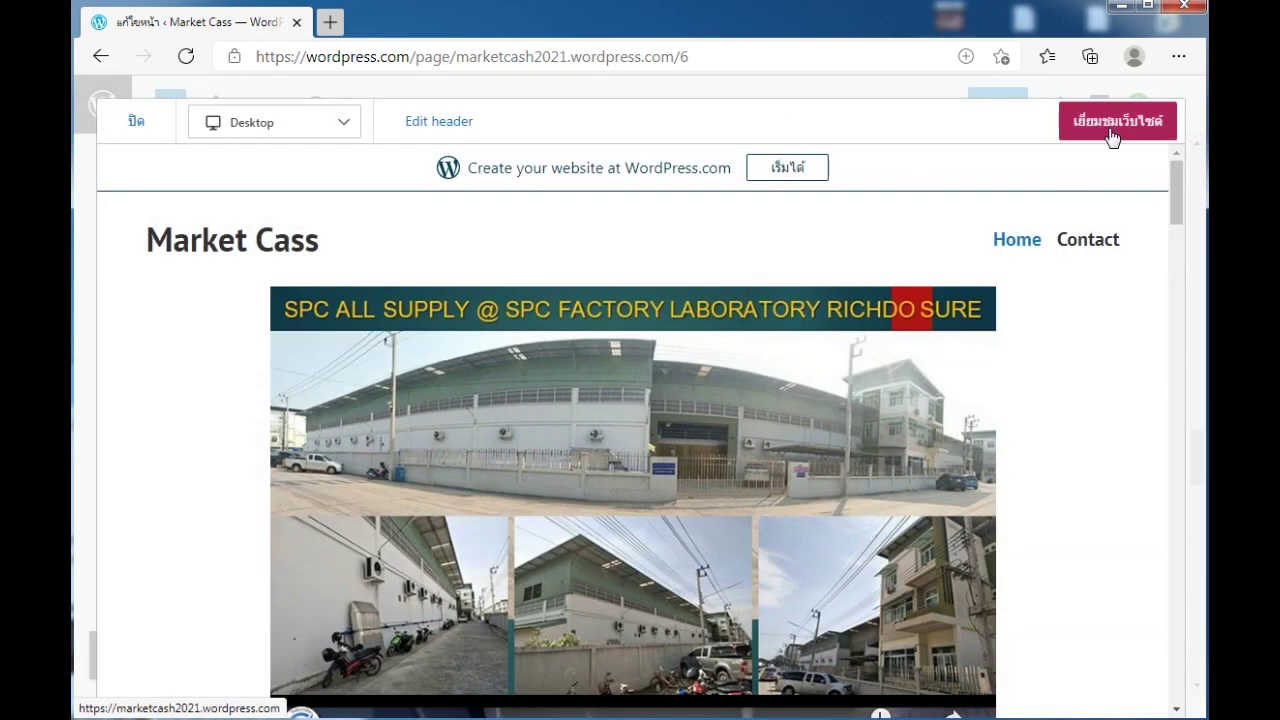
left_click(1110, 137)
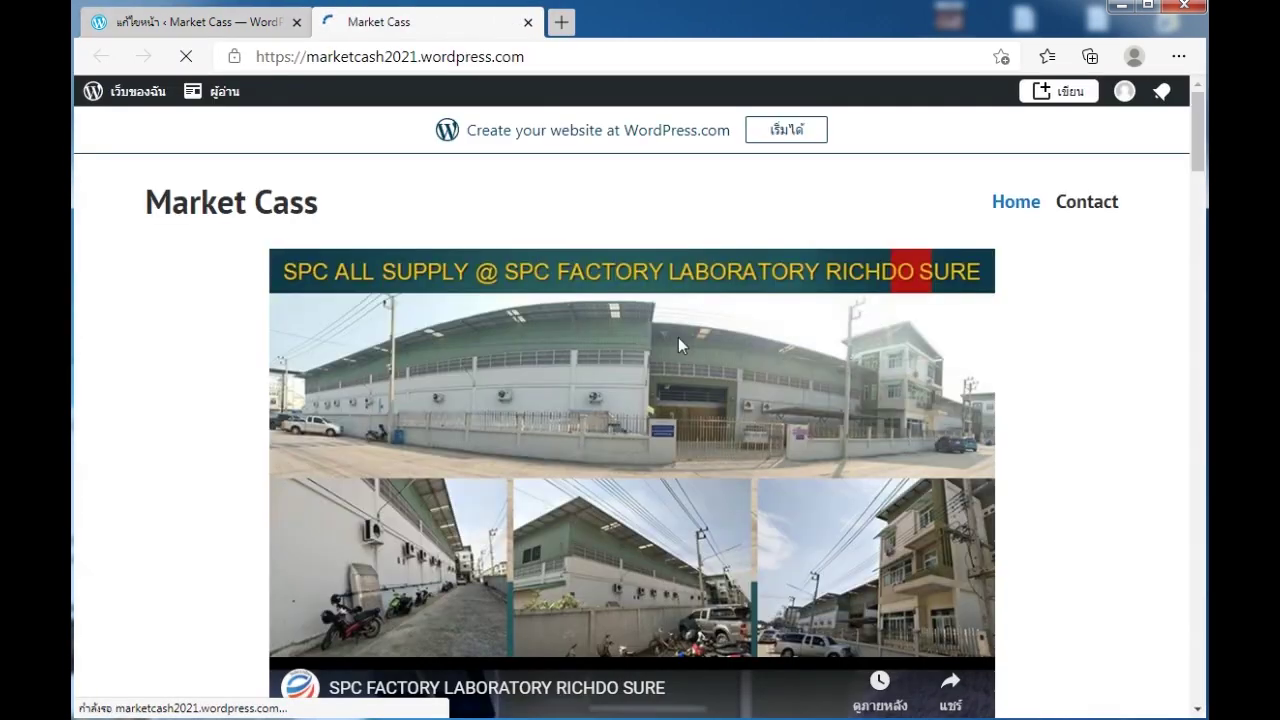
scroll(670, 337, "down", 8)
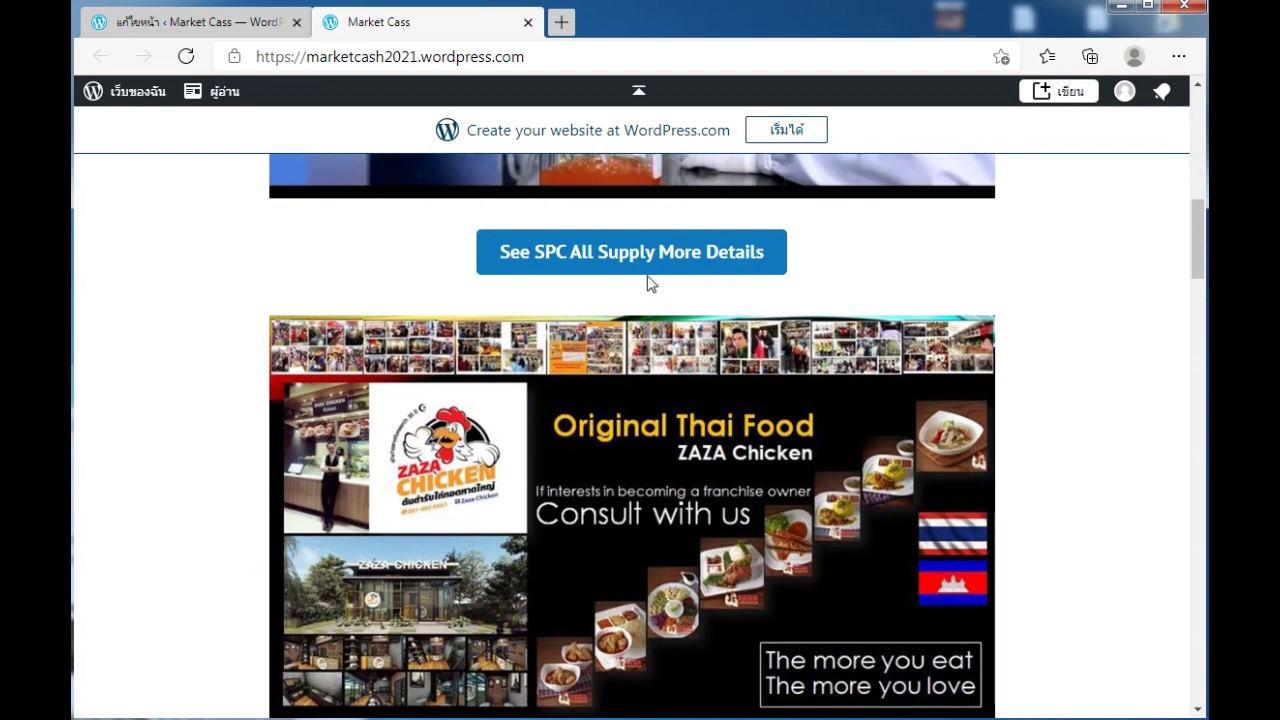
left_click(645, 264)
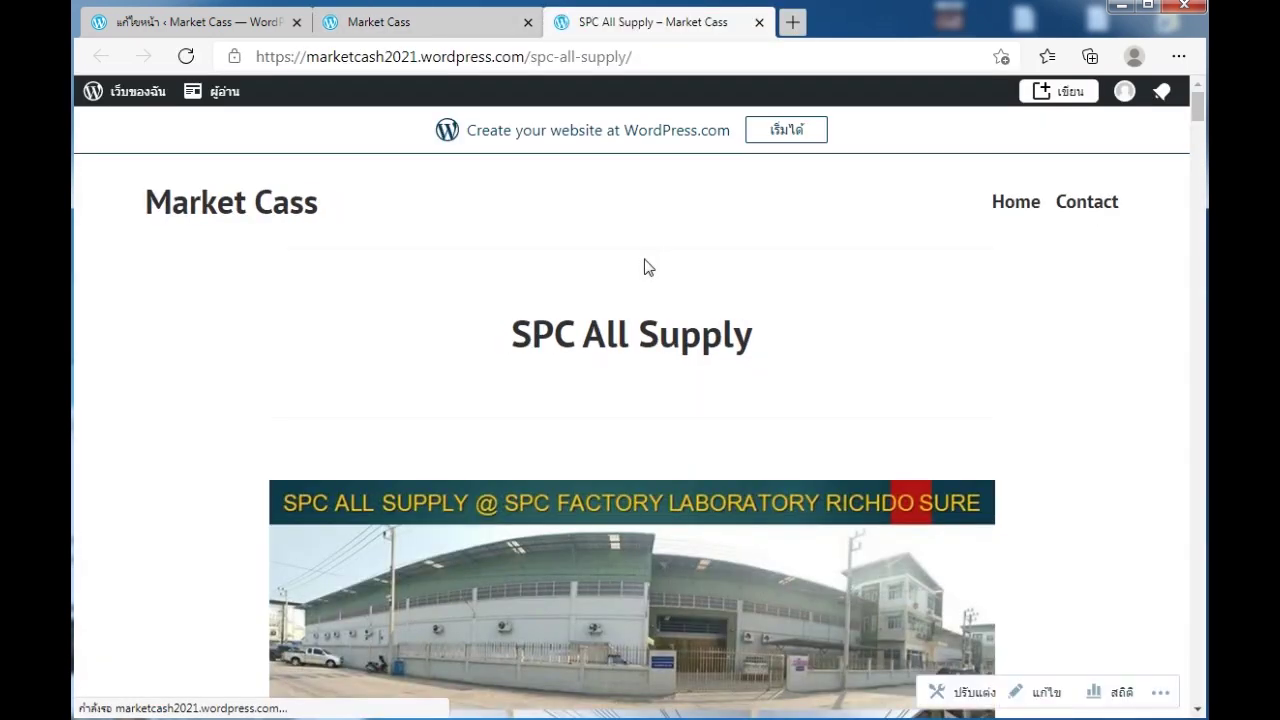
left_click(760, 22)
- Test the ZAZA Chicken and Cordesta detail buttons on the live Home page, and close the opened tabs and the preview
scroll(691, 327, "down", 2)
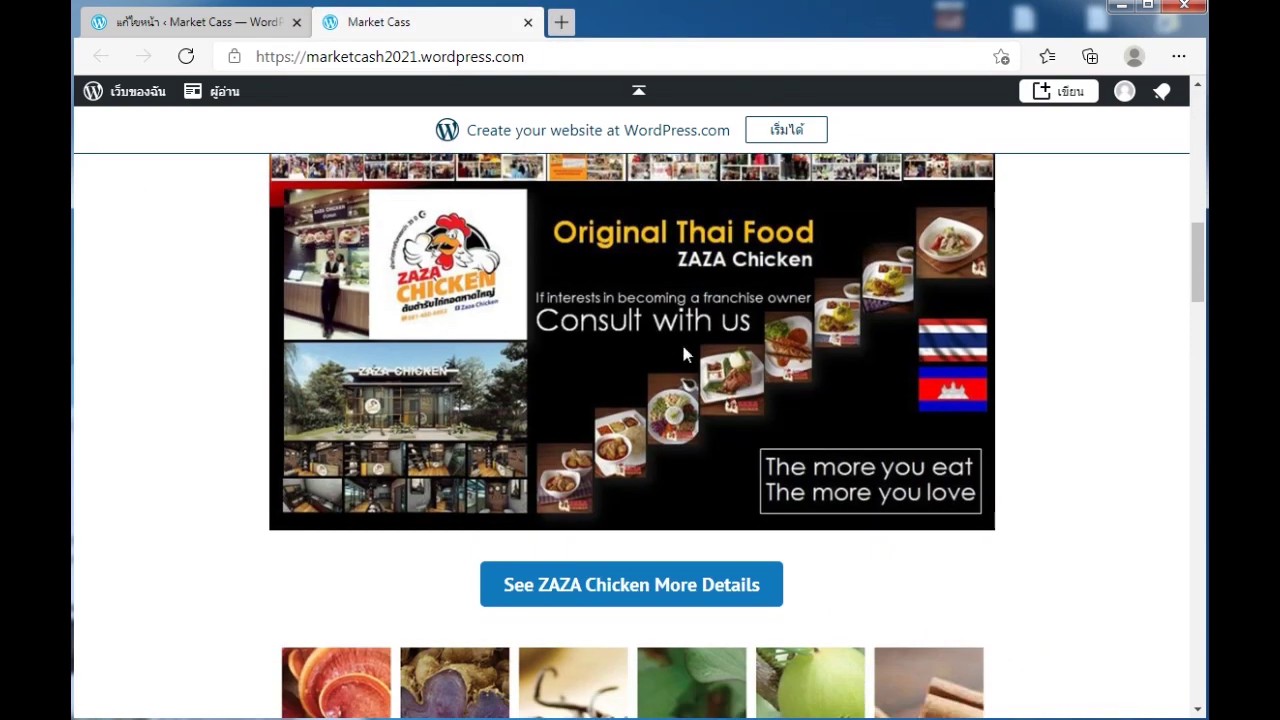
left_click(631, 594)
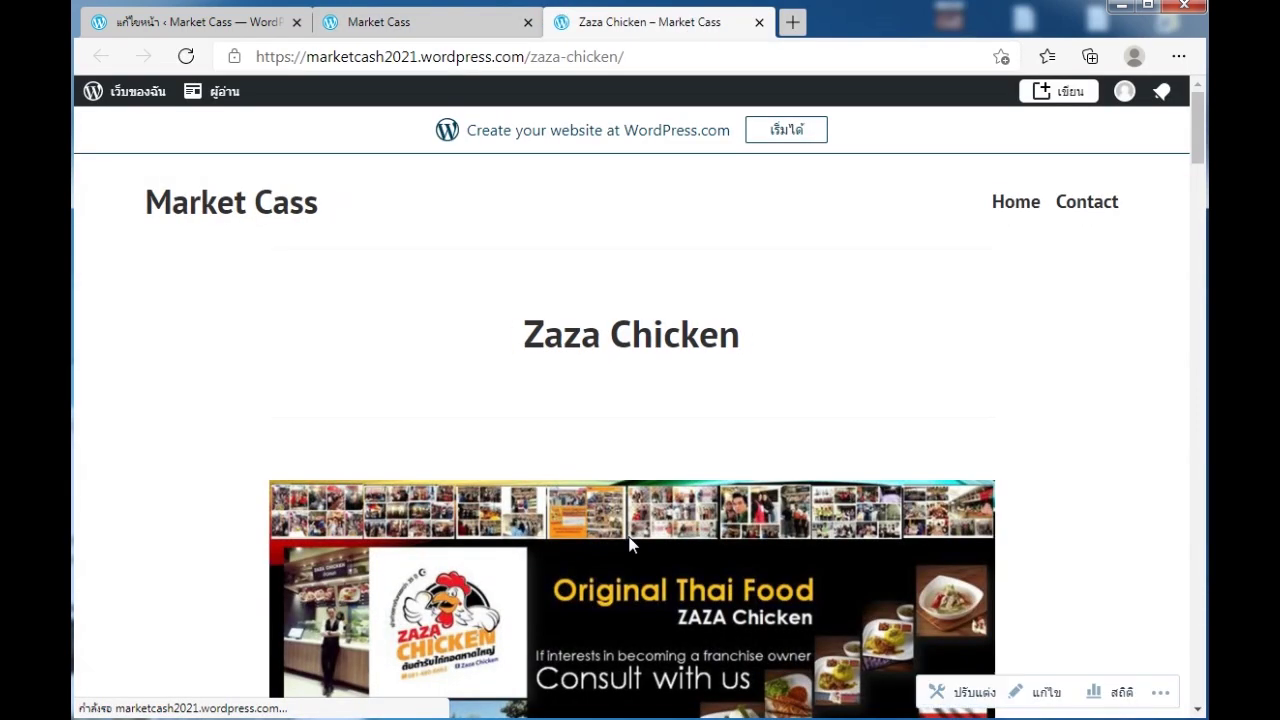
left_click(760, 22)
scroll(683, 376, "down", 6)
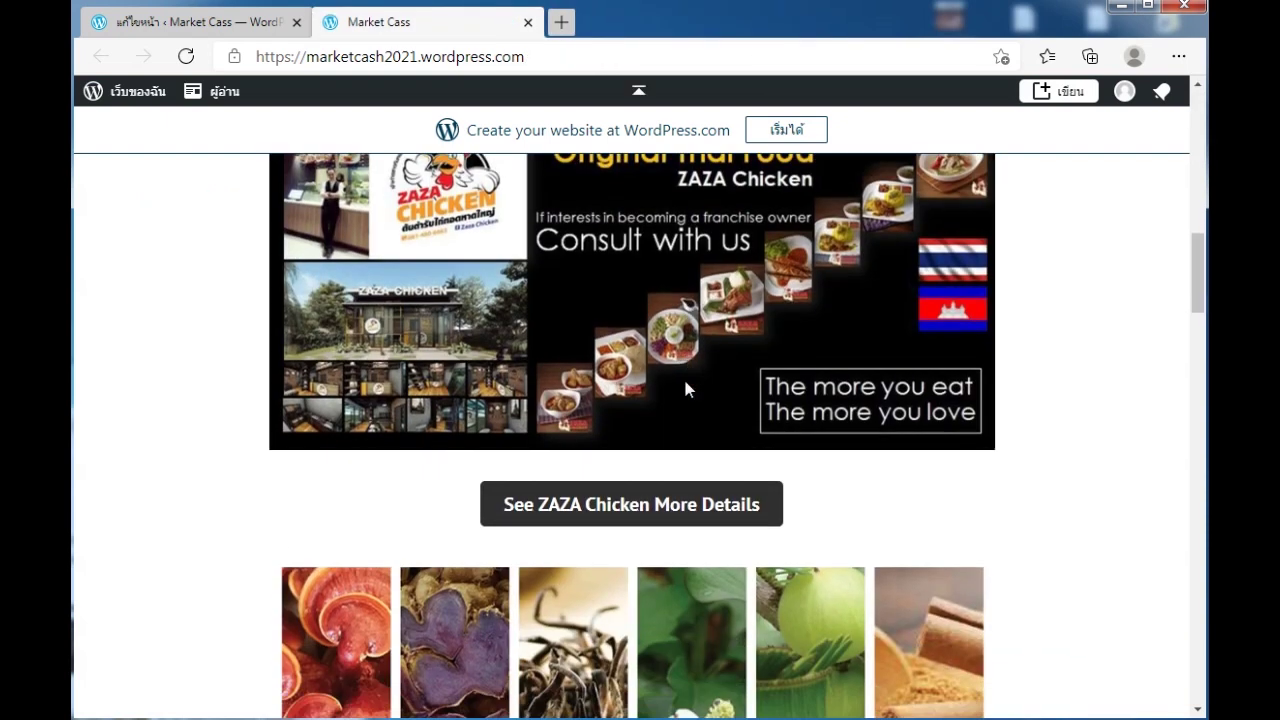
scroll(680, 374, "down", 2)
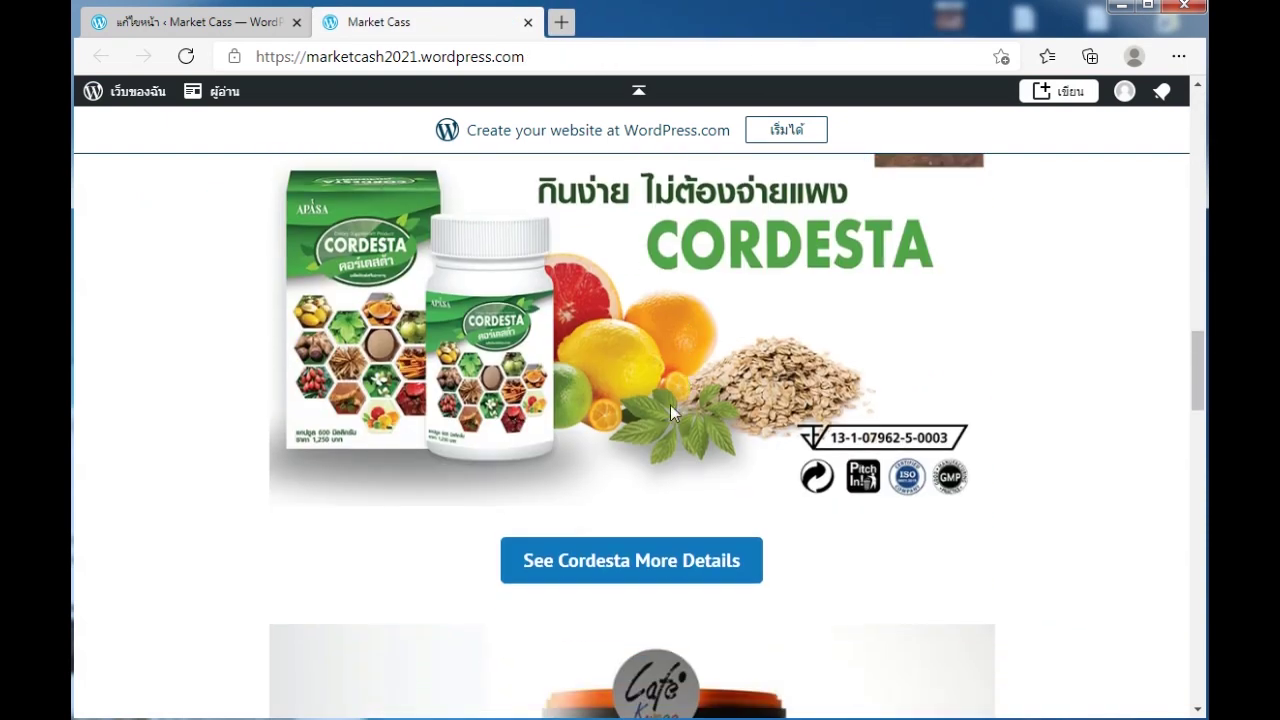
left_click(641, 560)
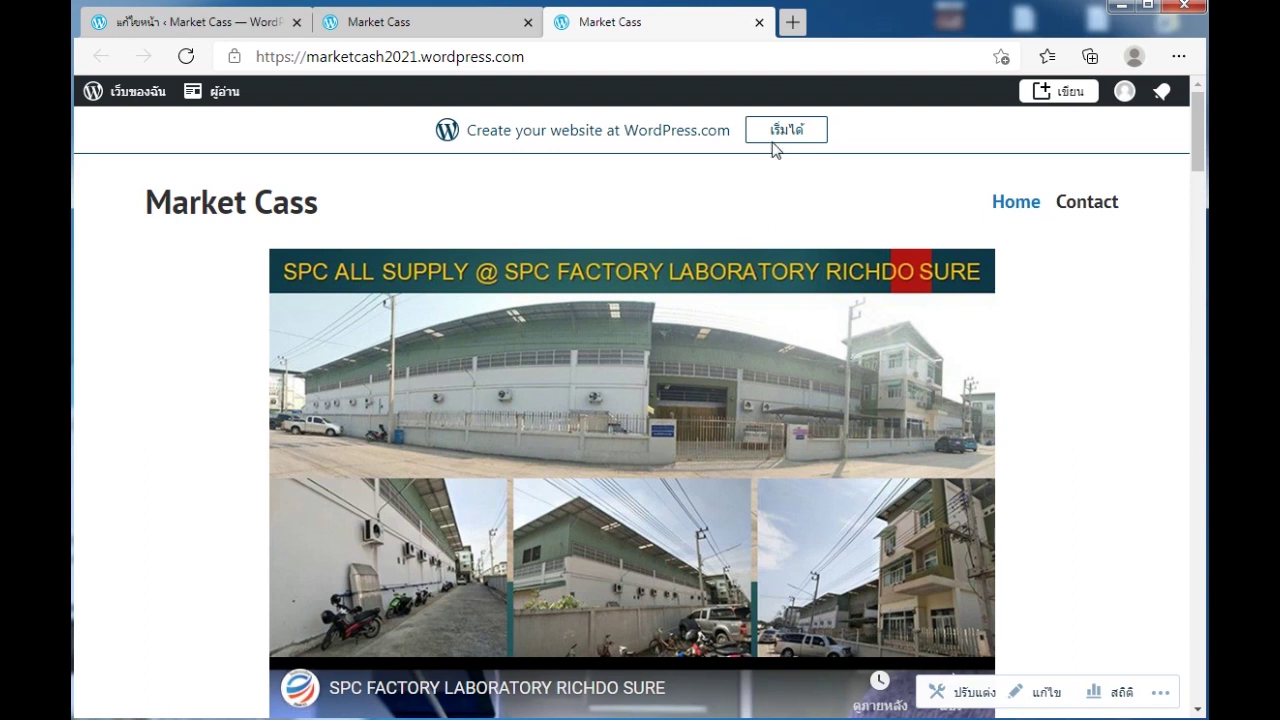
left_click(760, 22)
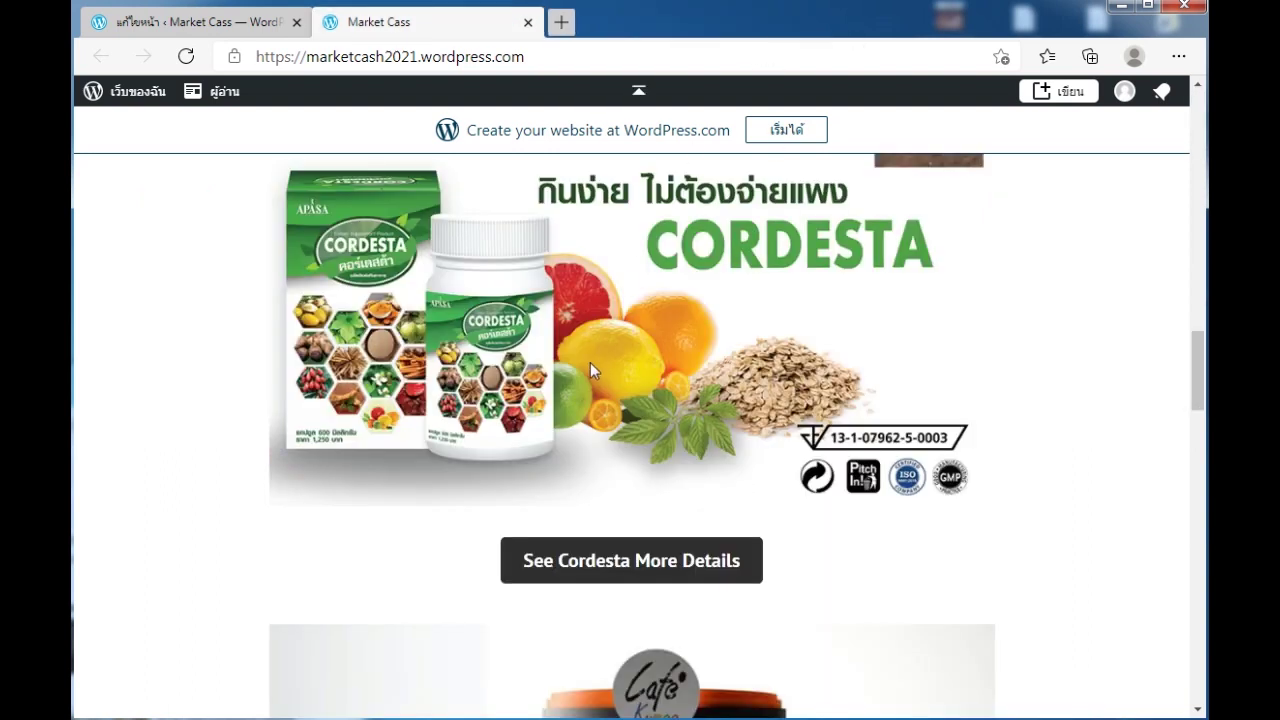
left_click(528, 22)
left_click(136, 124)
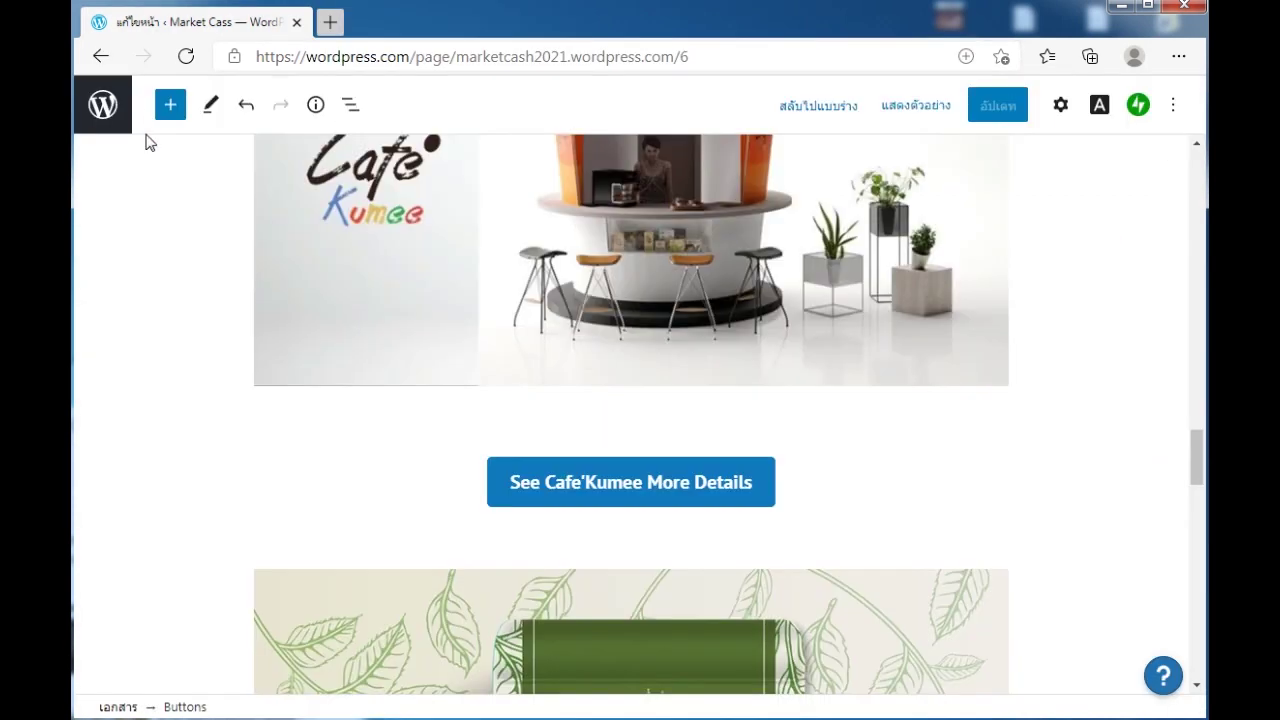
- Open the Cordesta page, visit its live version from the preview, and copy its web address
left_click(102, 104)
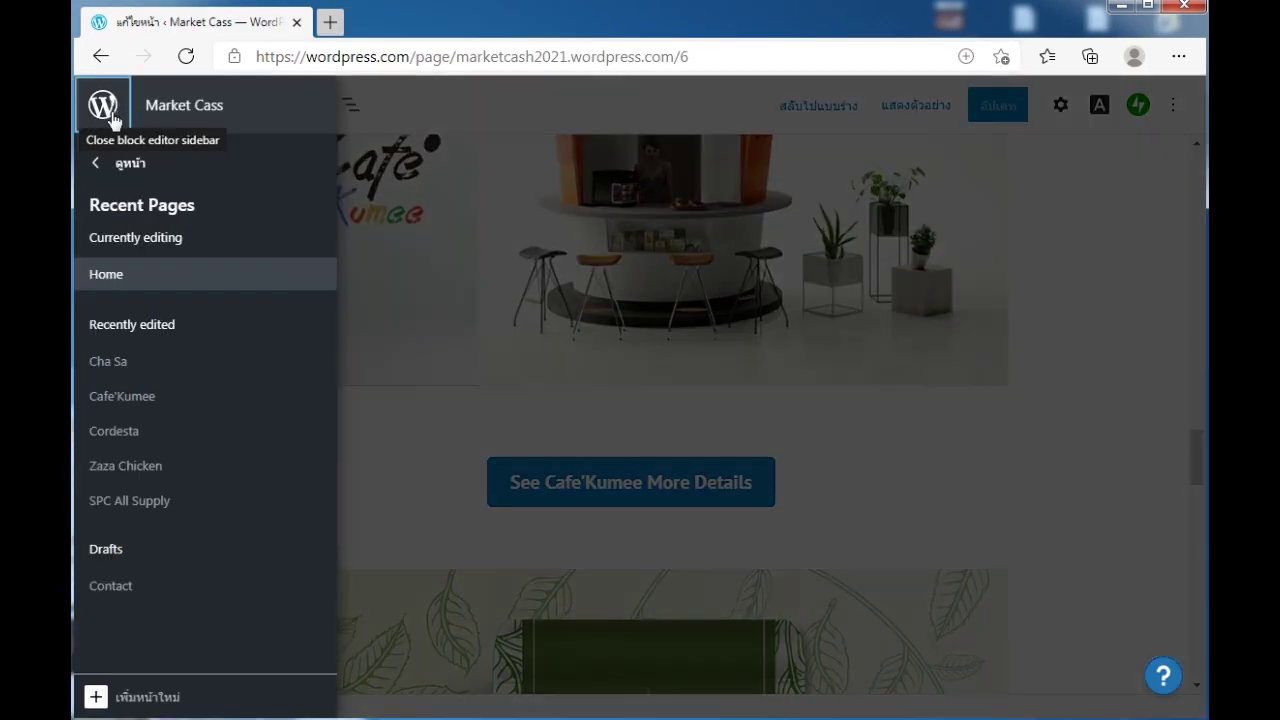
left_click(124, 431)
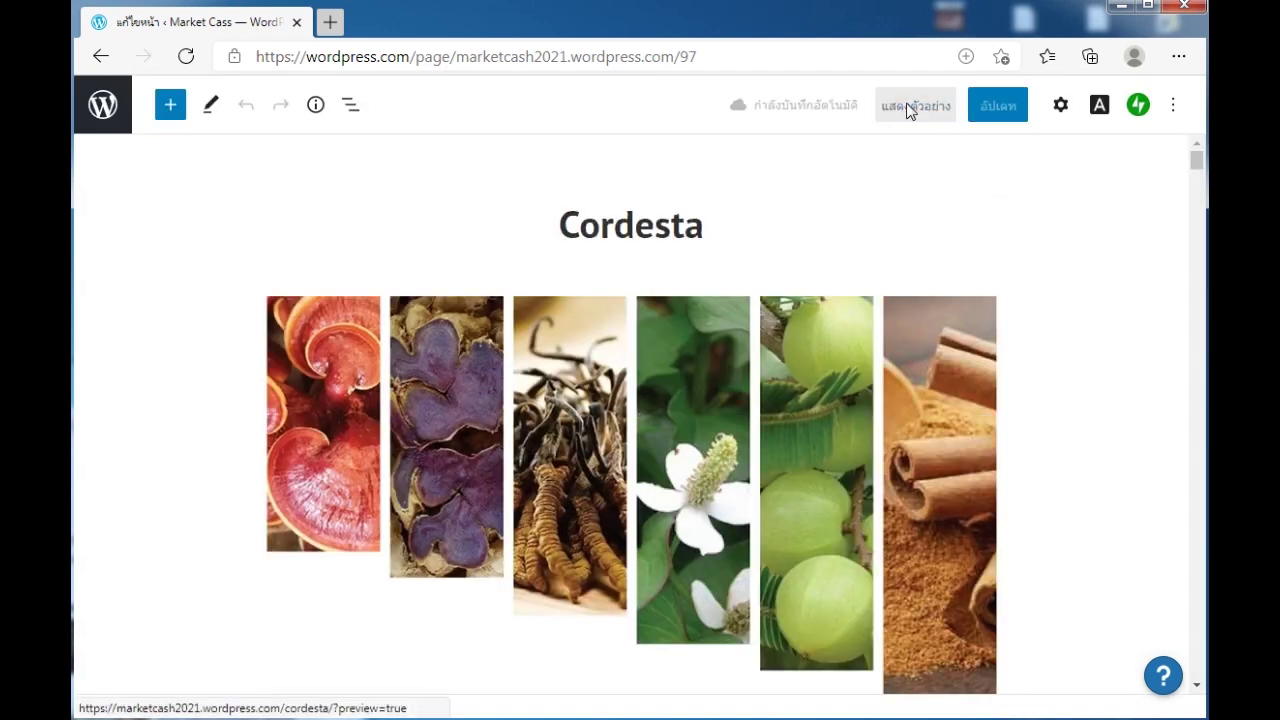
left_click(909, 110)
left_click(1096, 130)
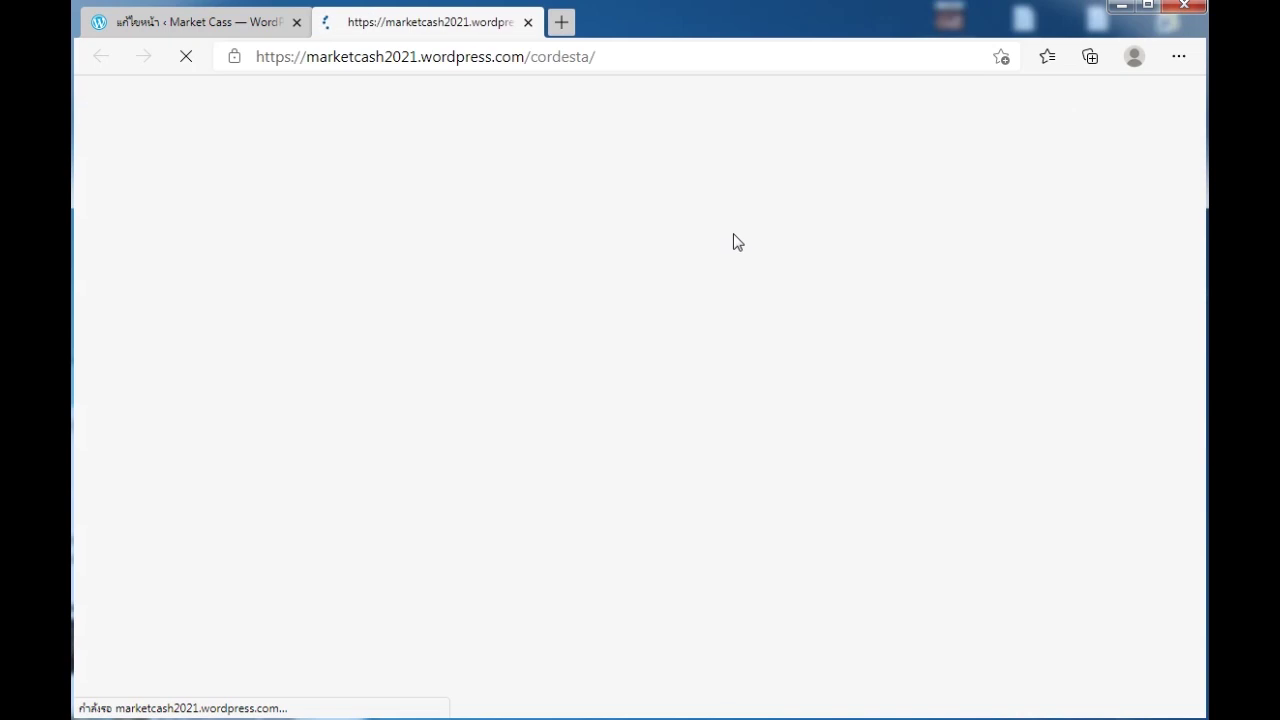
left_click(486, 55)
key("ctrl+c")
right_click(484, 54)
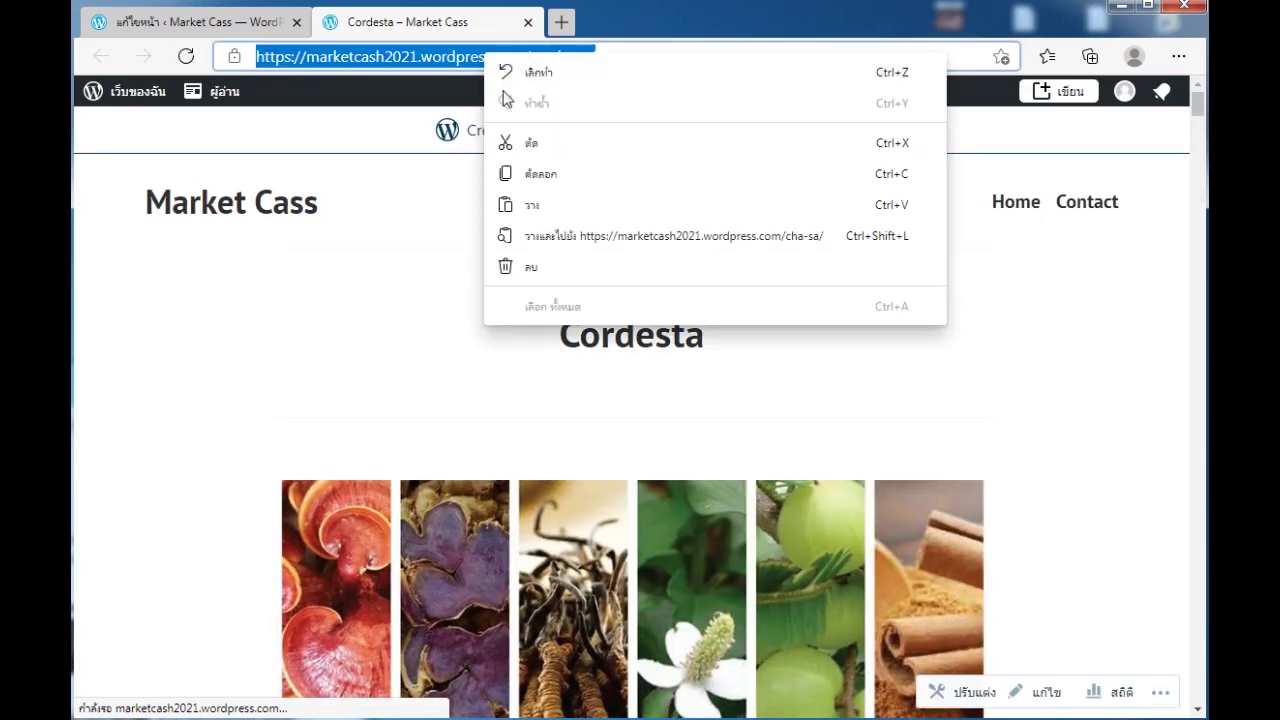
left_click(538, 174)
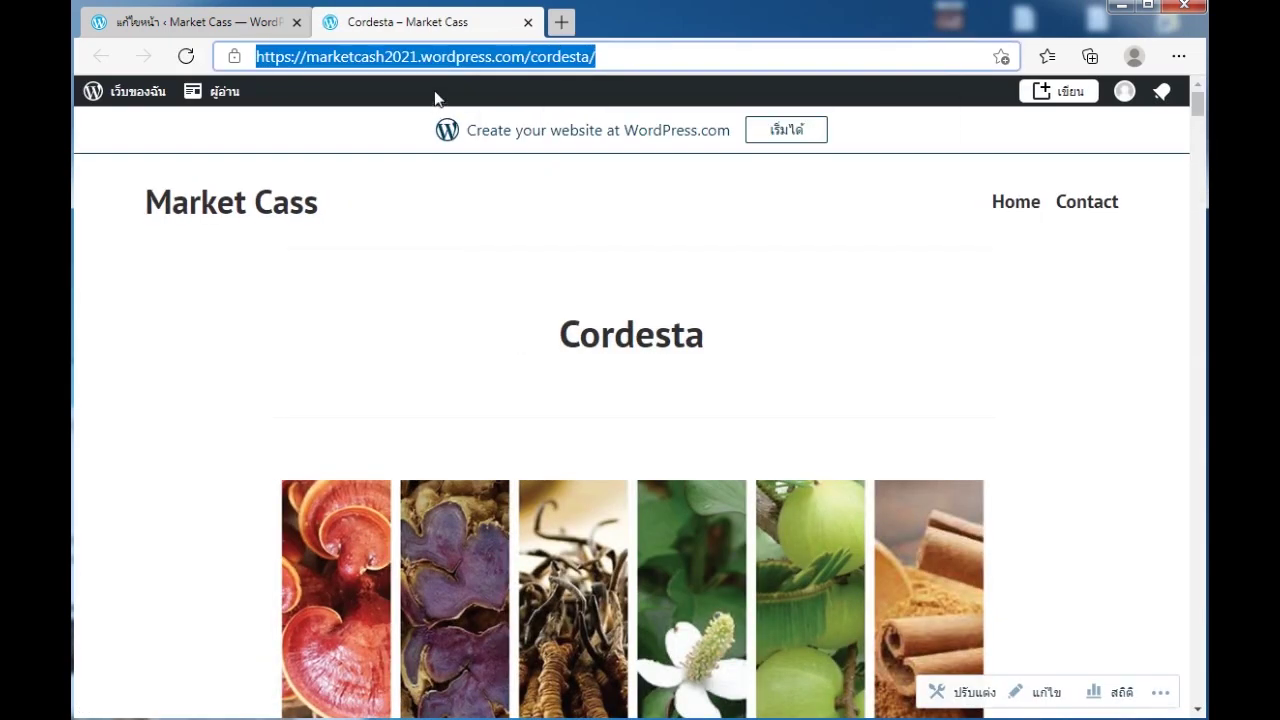
- Close the live Cordesta tab and its preview, and reopen the Home page for editing
left_click(528, 22)
left_click(137, 125)
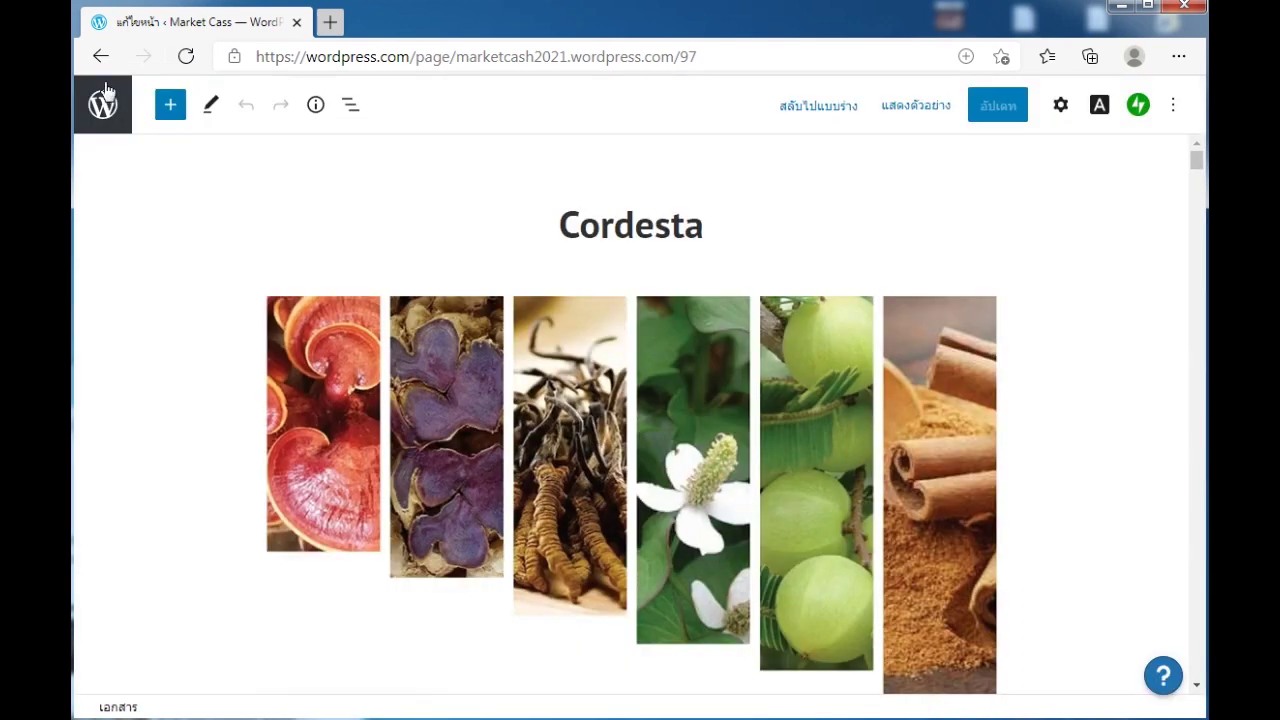
left_click(102, 104)
left_click(110, 362)
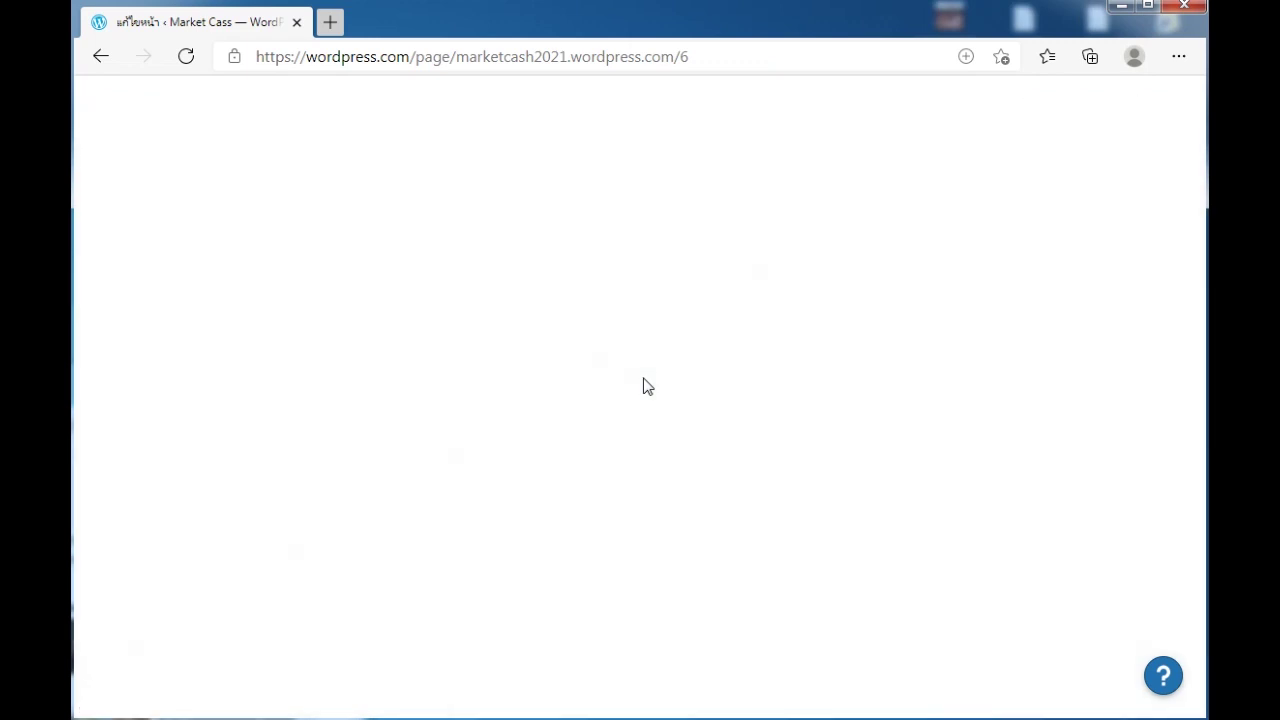
scroll(647, 386, "down", 5)
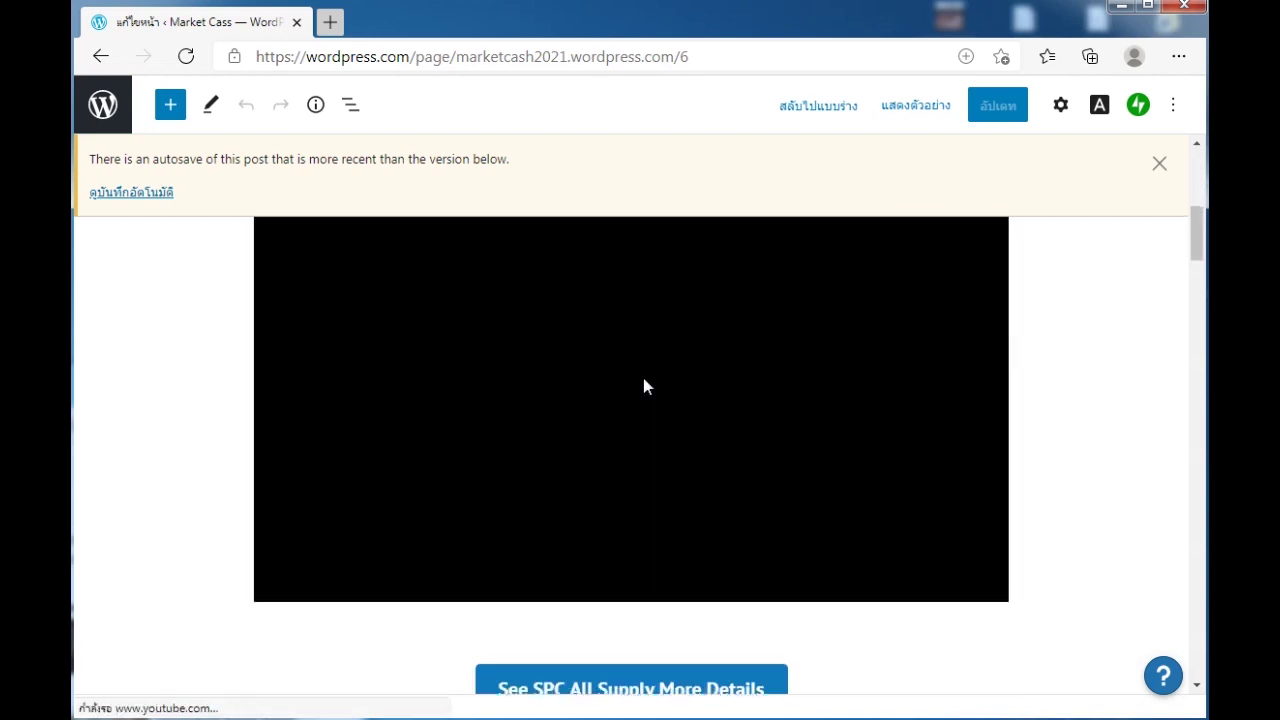
scroll(645, 386, "down", 3)
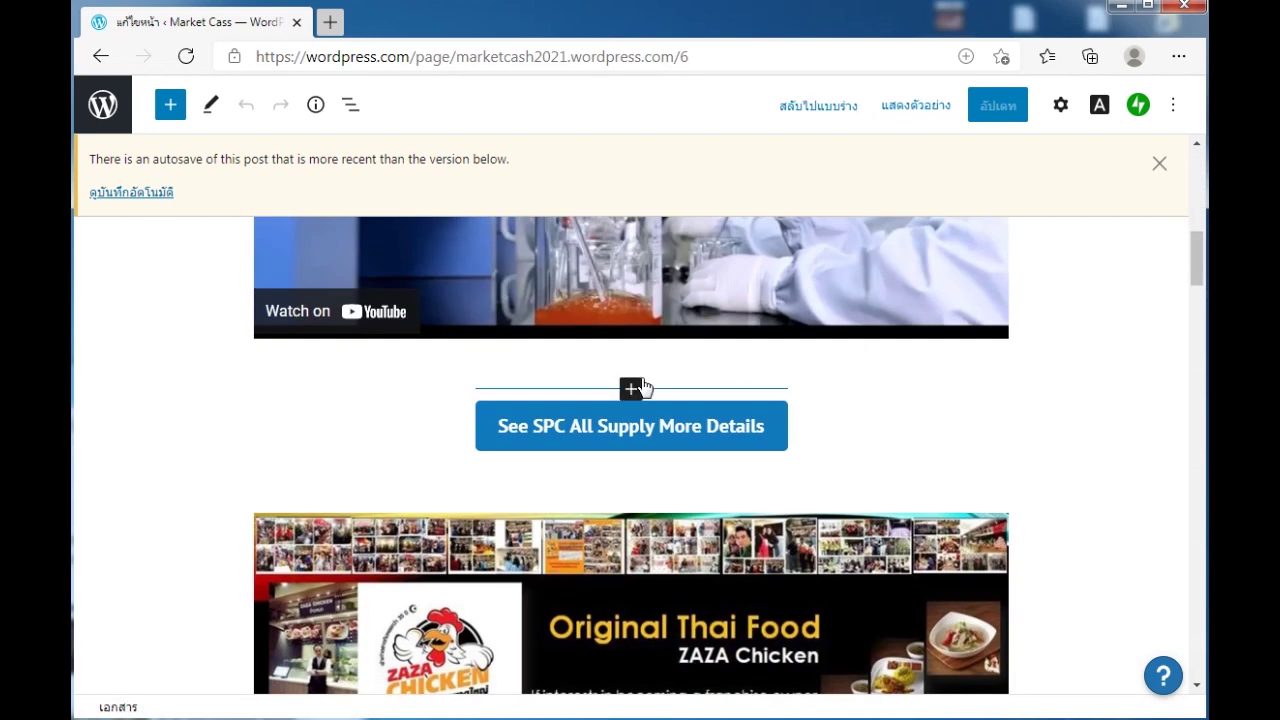
scroll(640, 380, "down", 5)
scroll(641, 386, "down", 12)
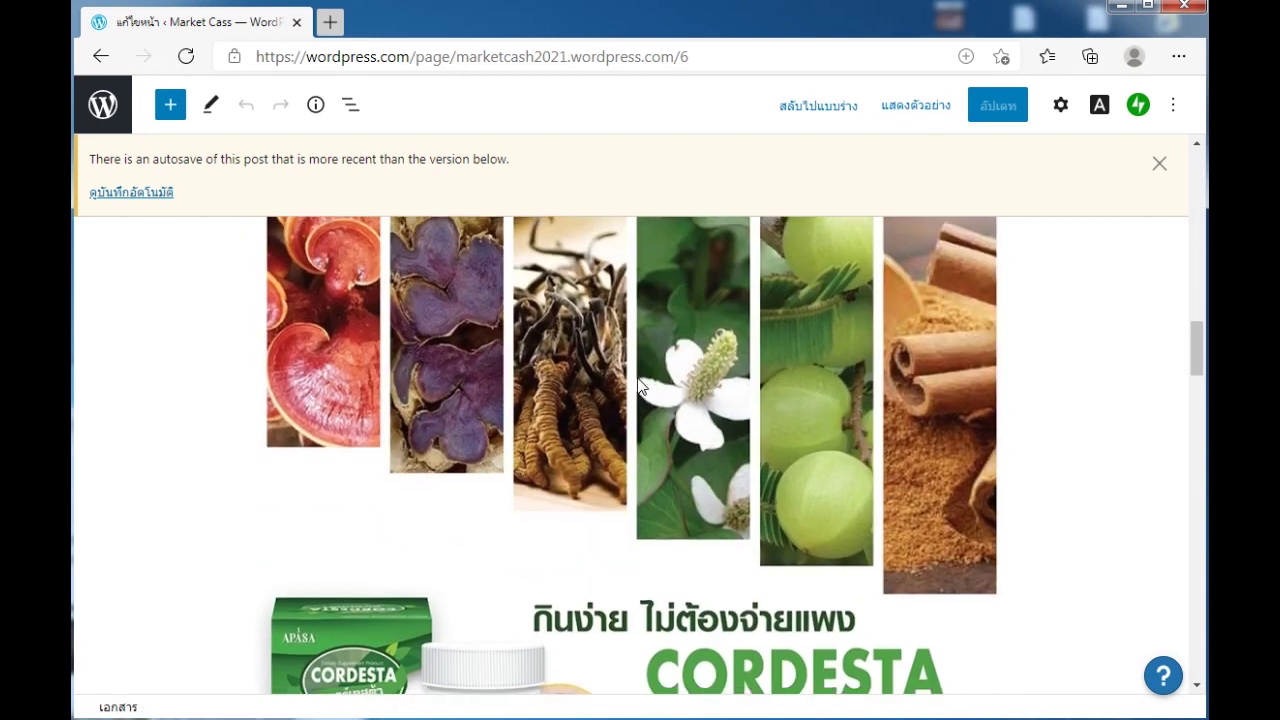
scroll(635, 380, "down", 2)
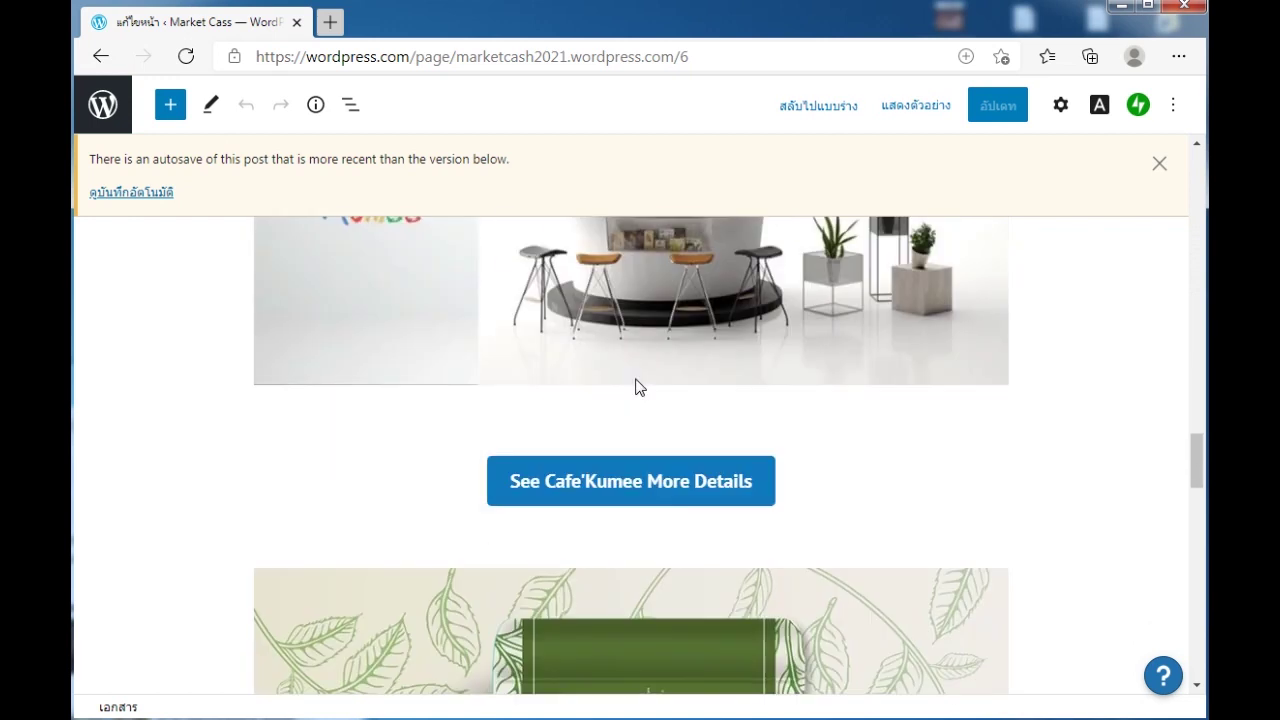
scroll(635, 385, "up", 6)
scroll(637, 383, "up", 3)
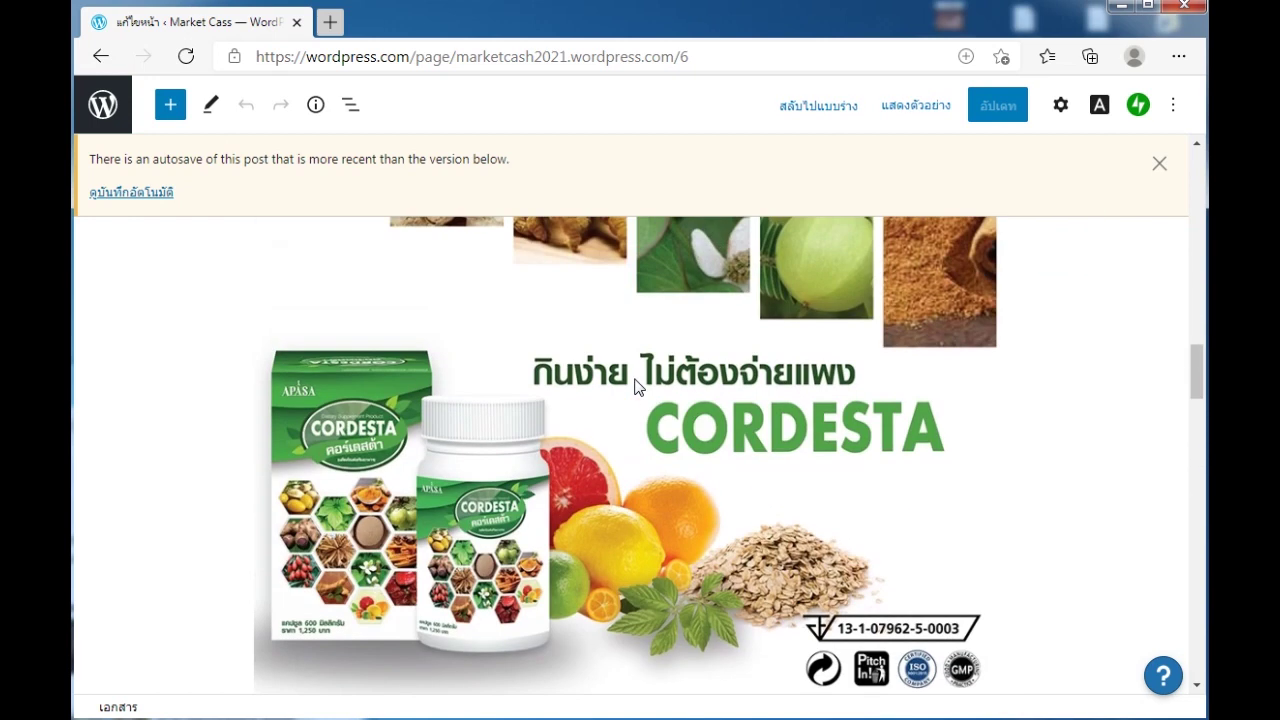
scroll(634, 378, "down", 1)
left_click(618, 630)
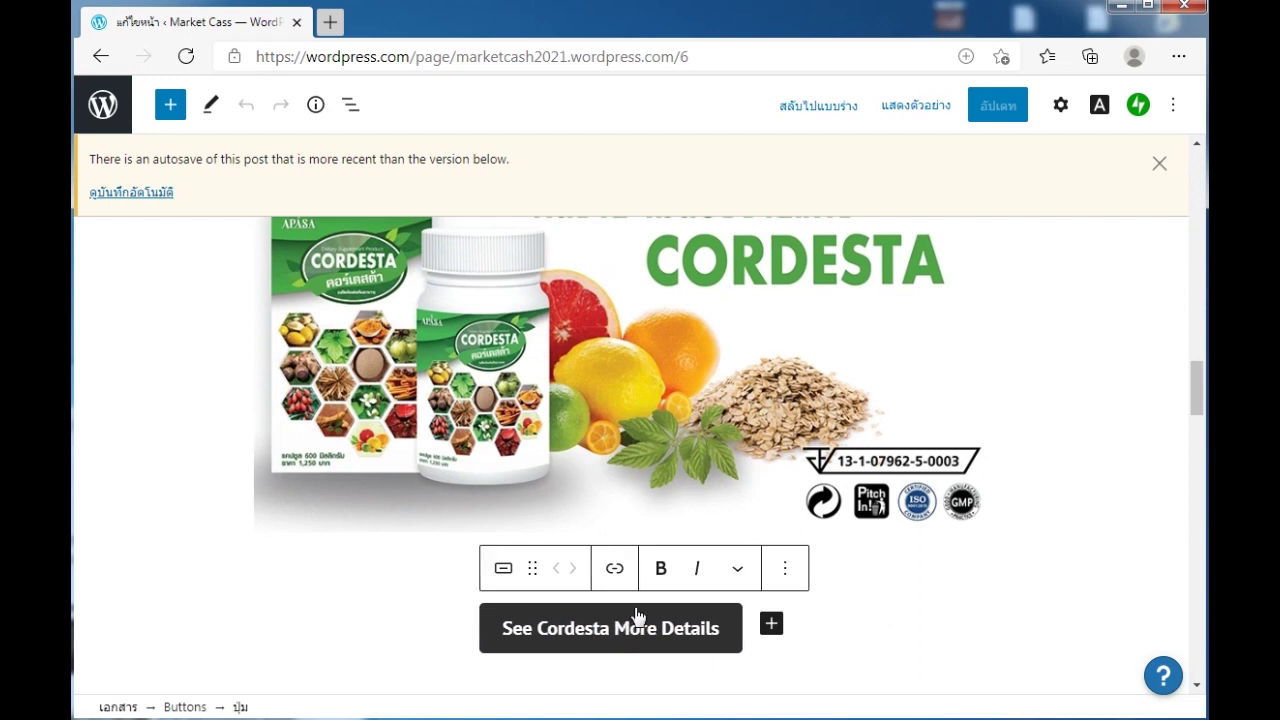
left_click(614, 569)
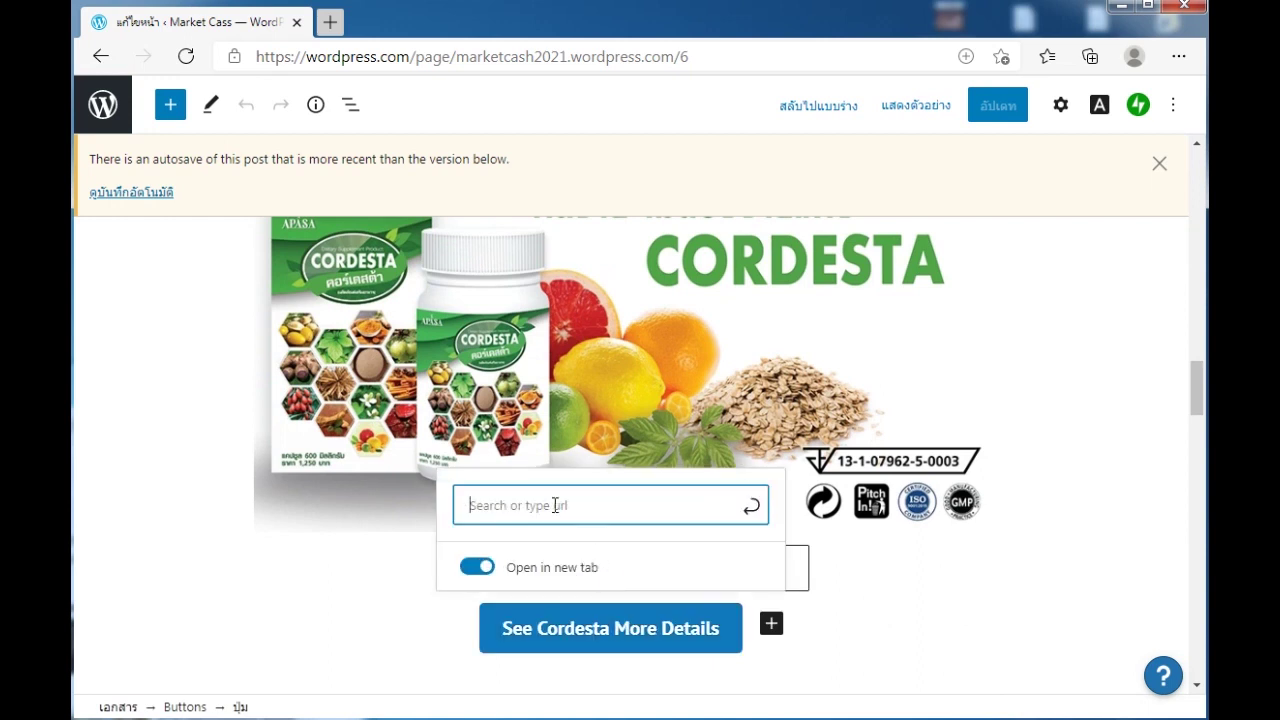
key("ctrl+v")
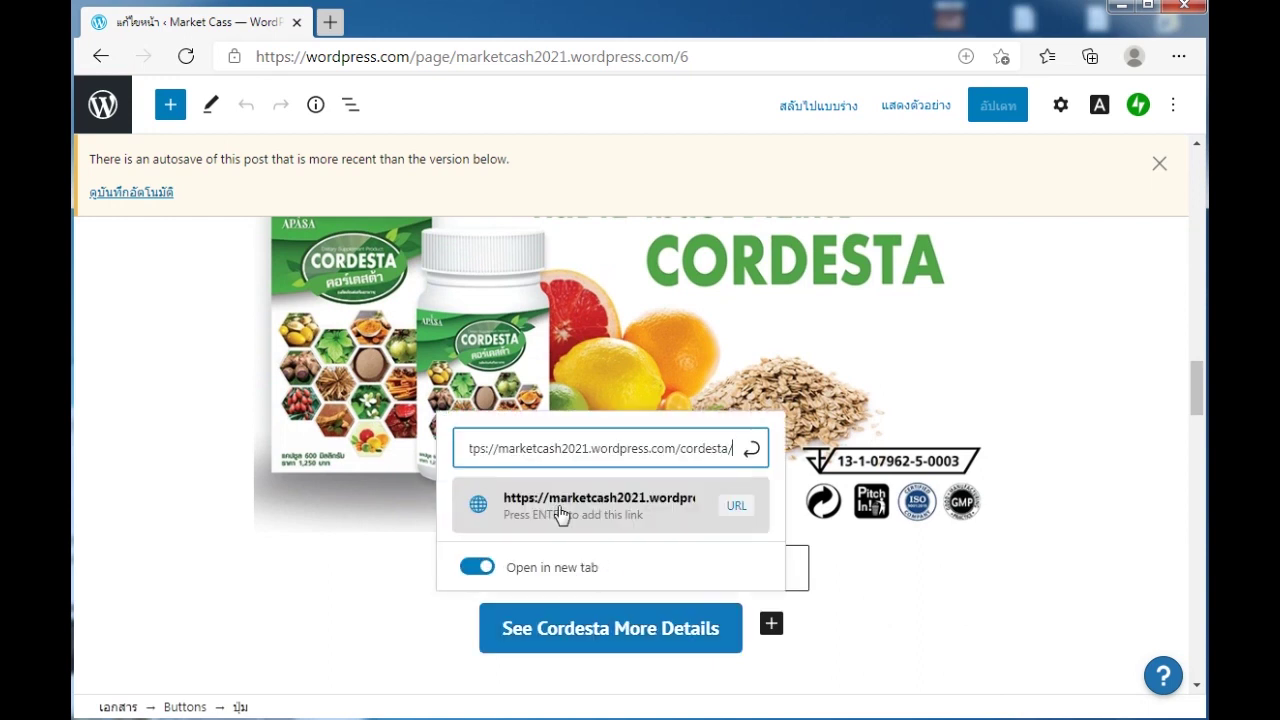
left_click(607, 521)
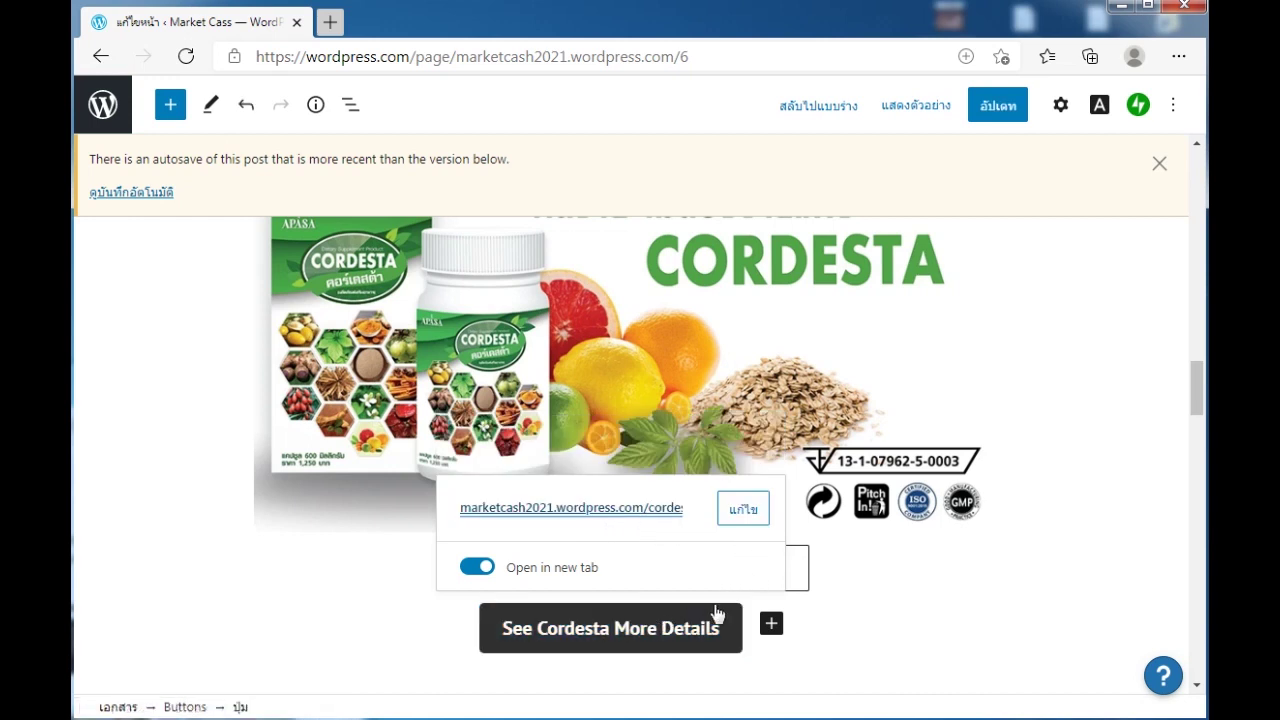
left_click(876, 581)
left_click(998, 106)
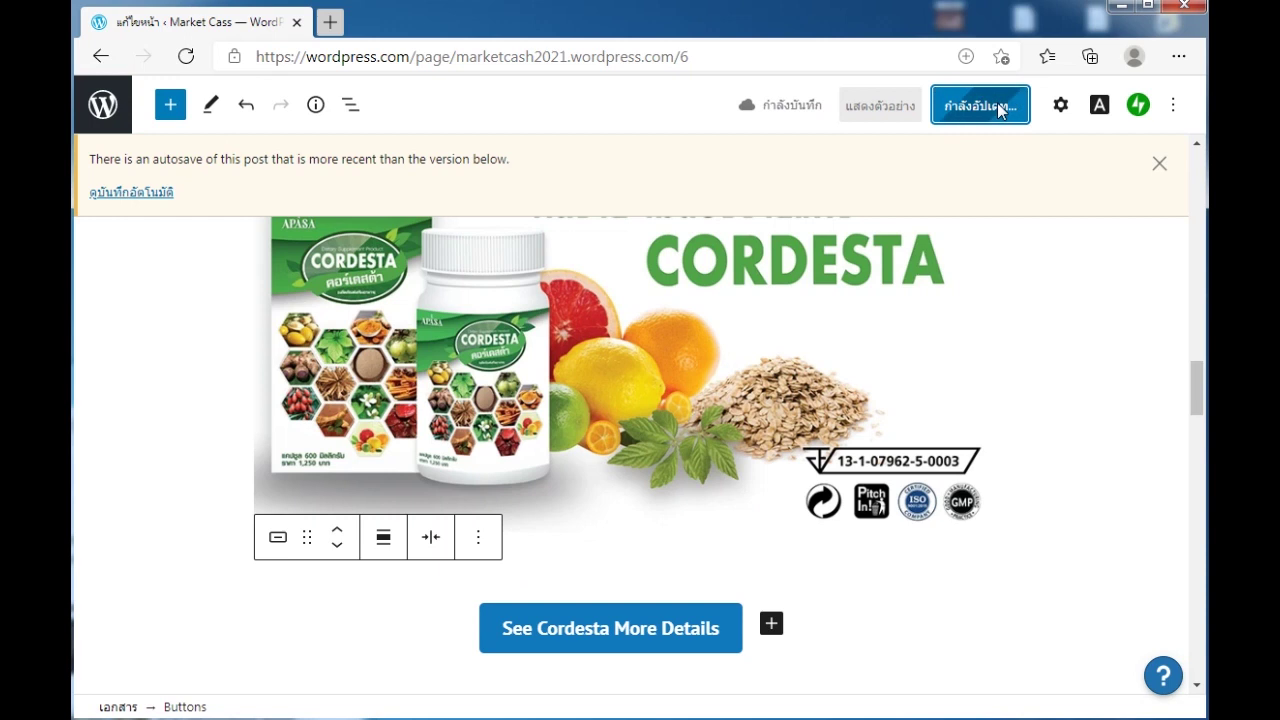
- Visit the updated live Home page and retest its "See SPC All Supply More Details" button, closing the page it opens
left_click(928, 106)
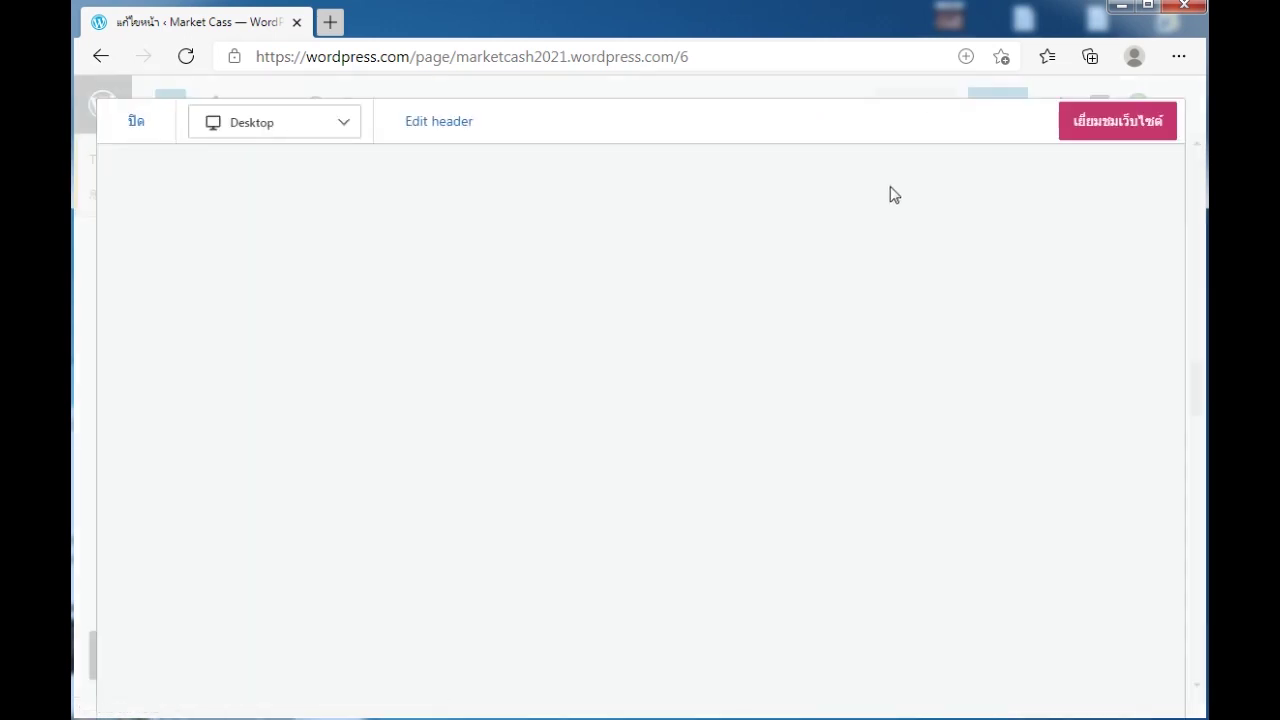
left_click(1110, 135)
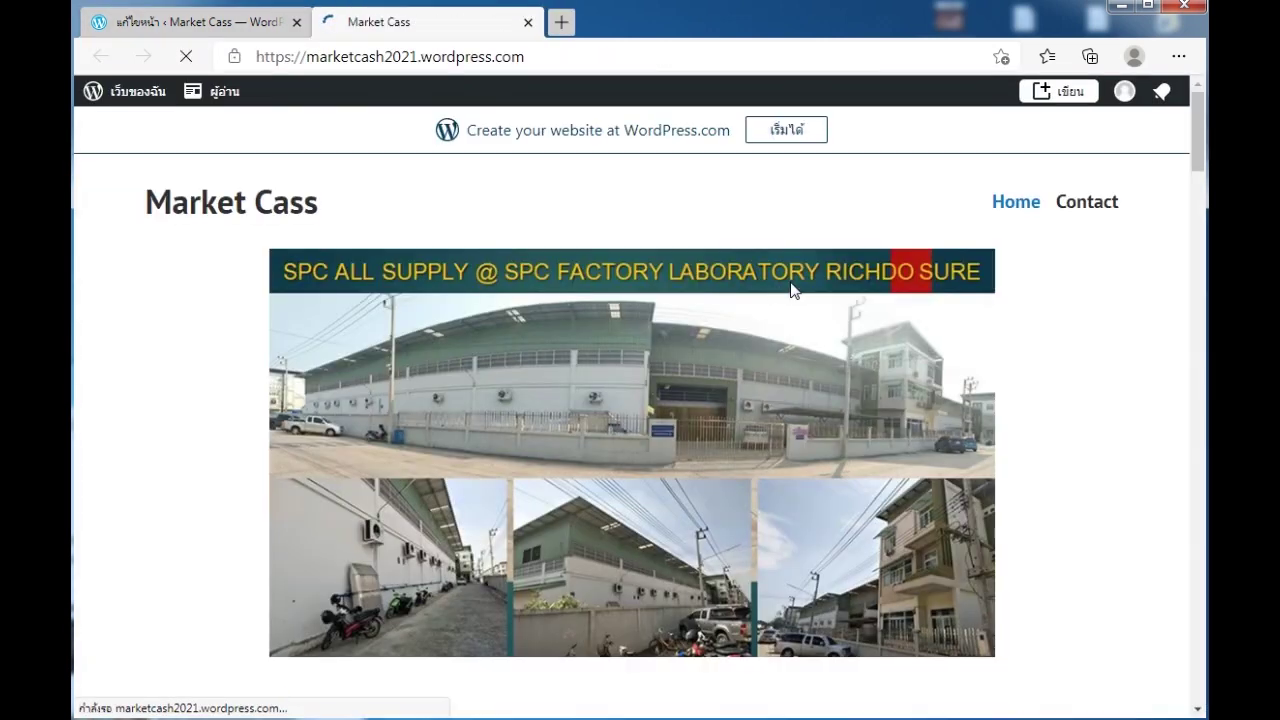
scroll(767, 290, "down", 6)
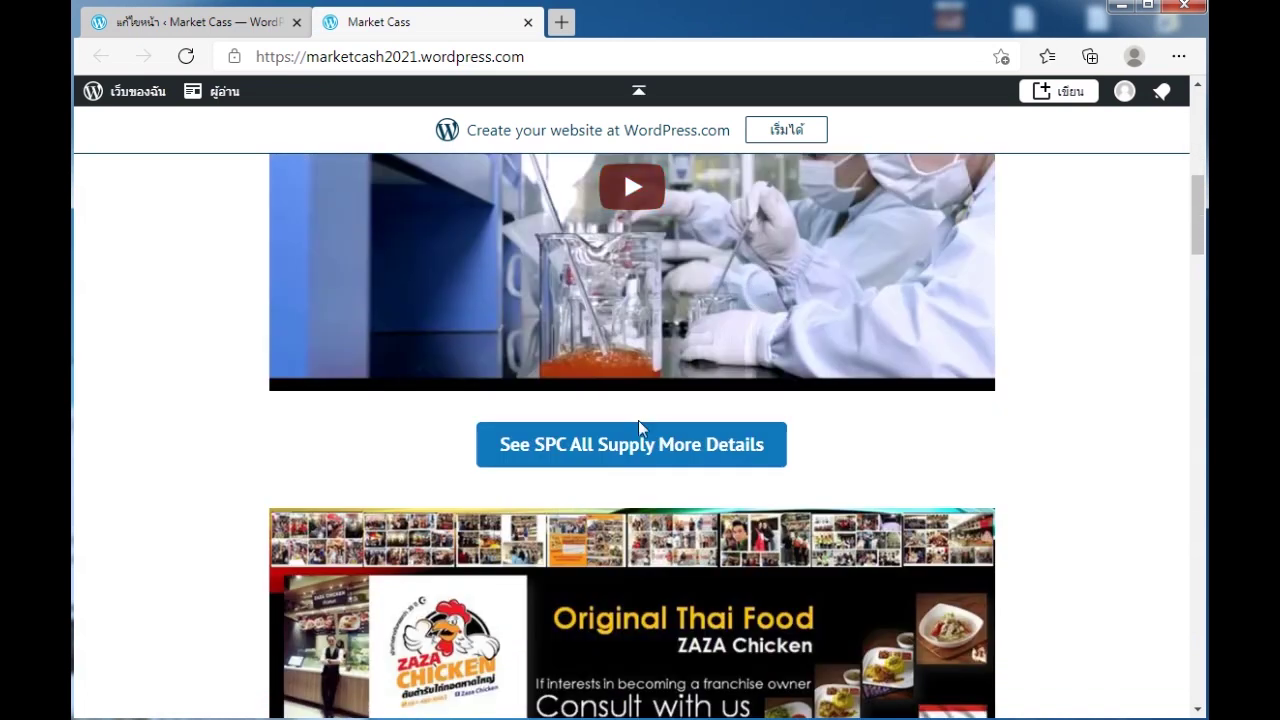
left_click(630, 446)
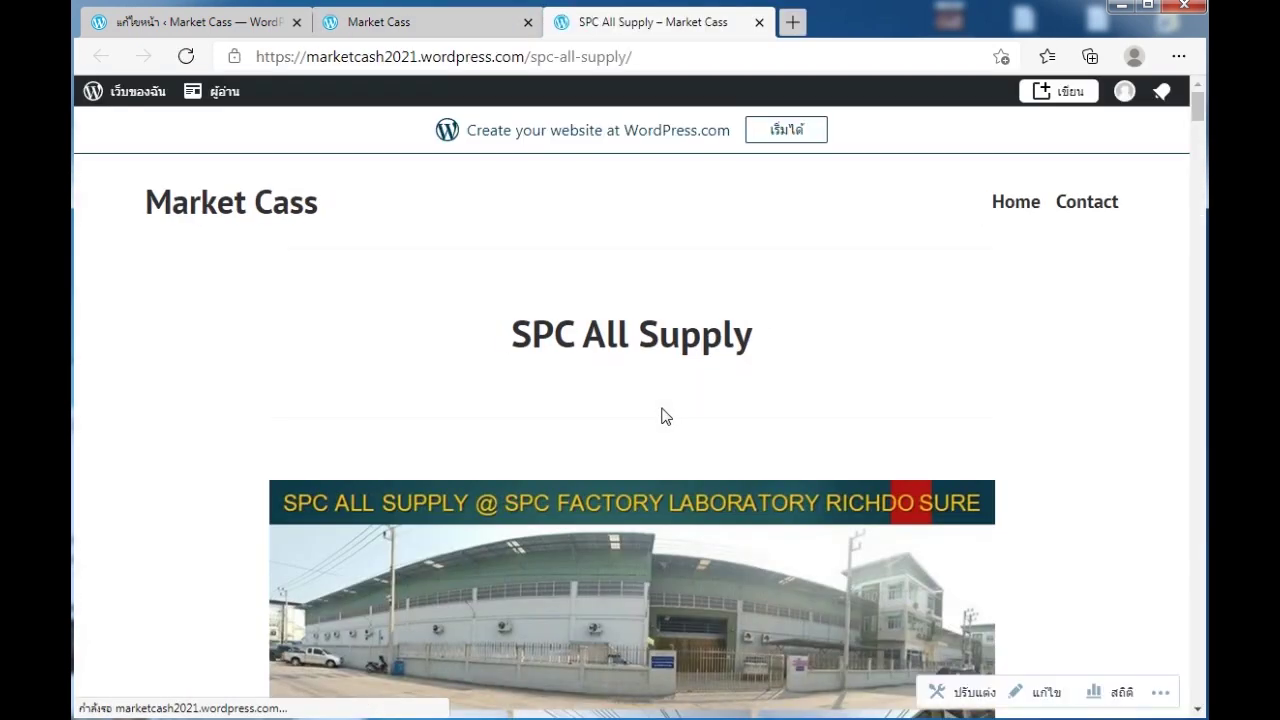
left_click(762, 22)
- Retest the "See ZAZA Chicken More Details" button on the live Home page and close the page it opens
scroll(653, 284, "down", 4)
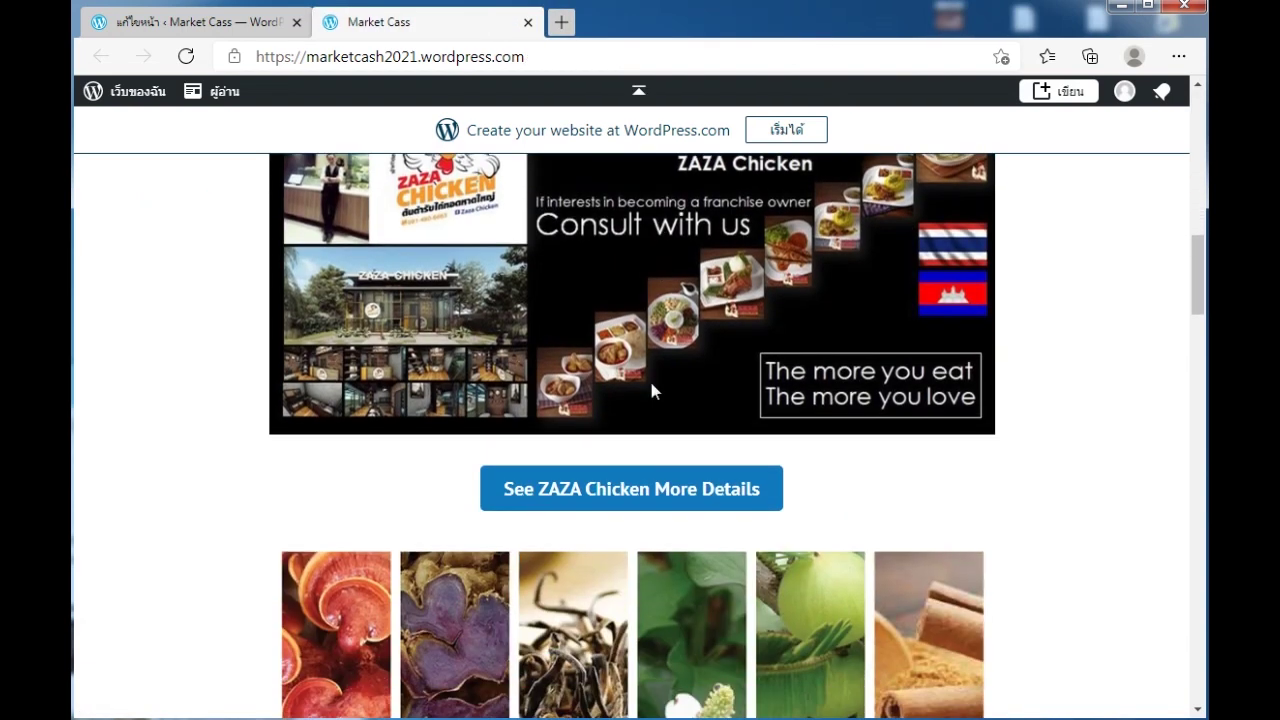
left_click(623, 489)
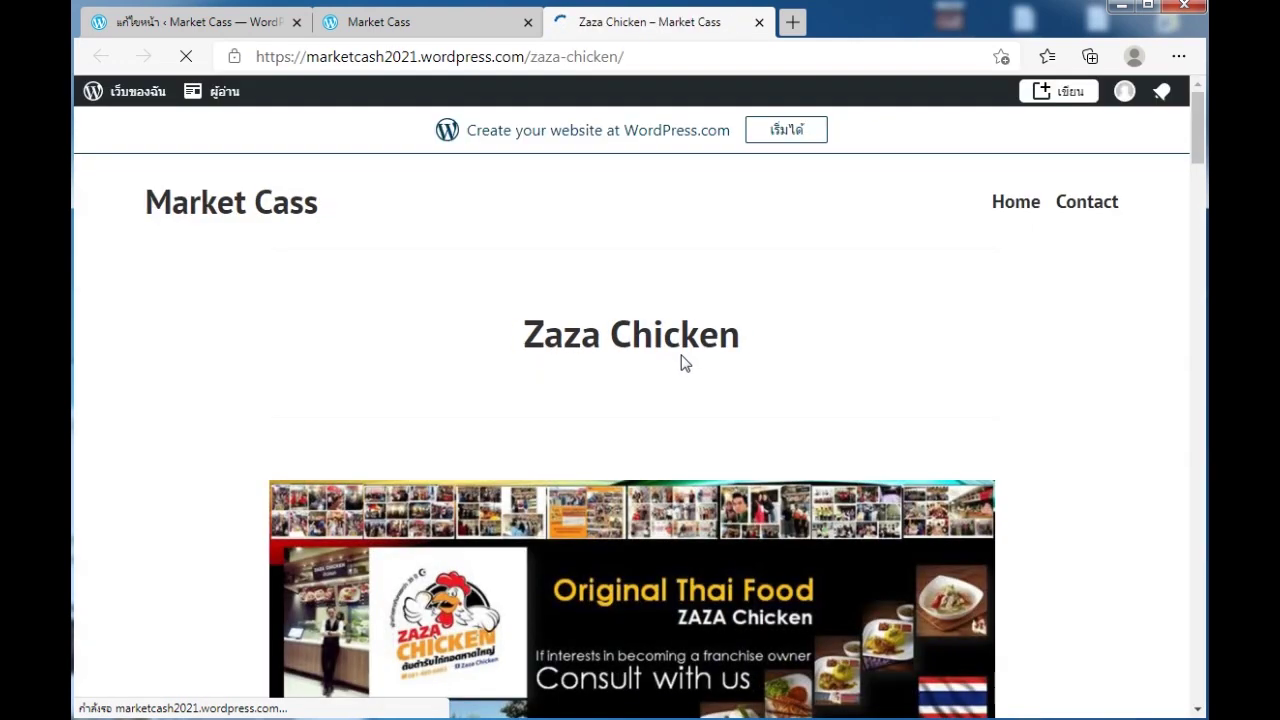
left_click(759, 22)
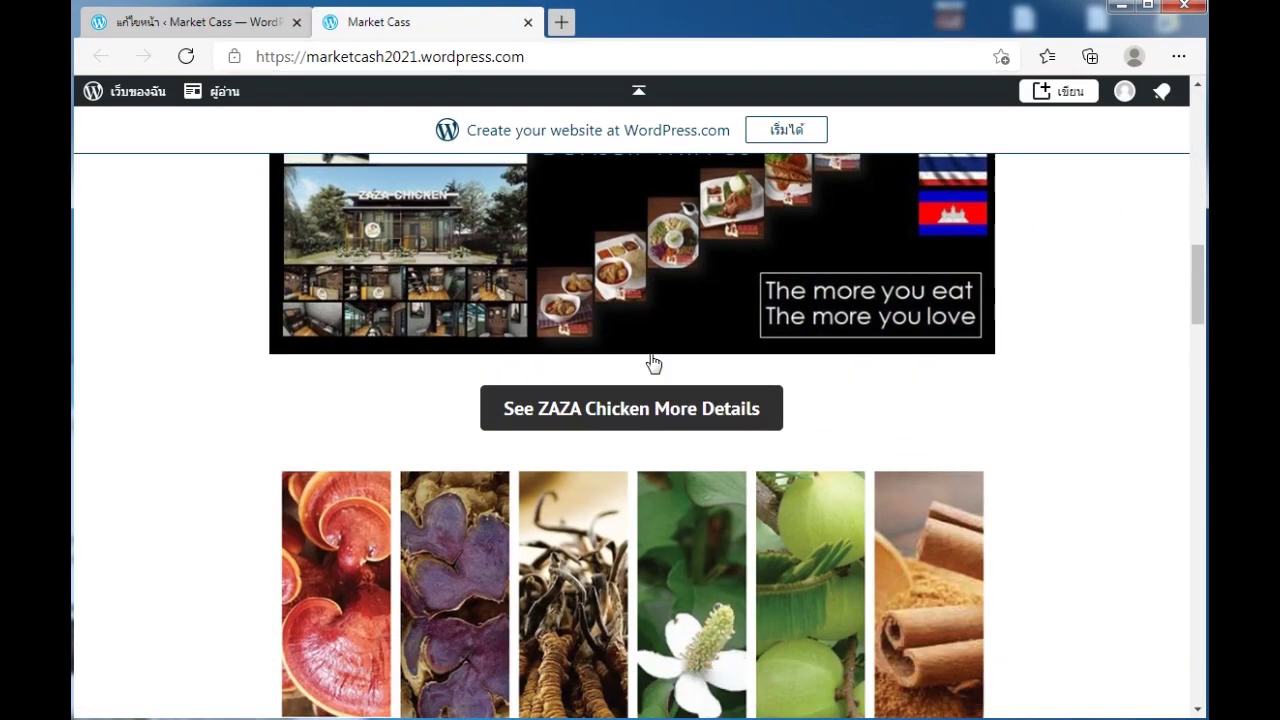
- Retest the "See Cordesta More Details" button on the live Home page and close the page it opens
scroll(653, 363, "down", 7)
left_click(630, 460)
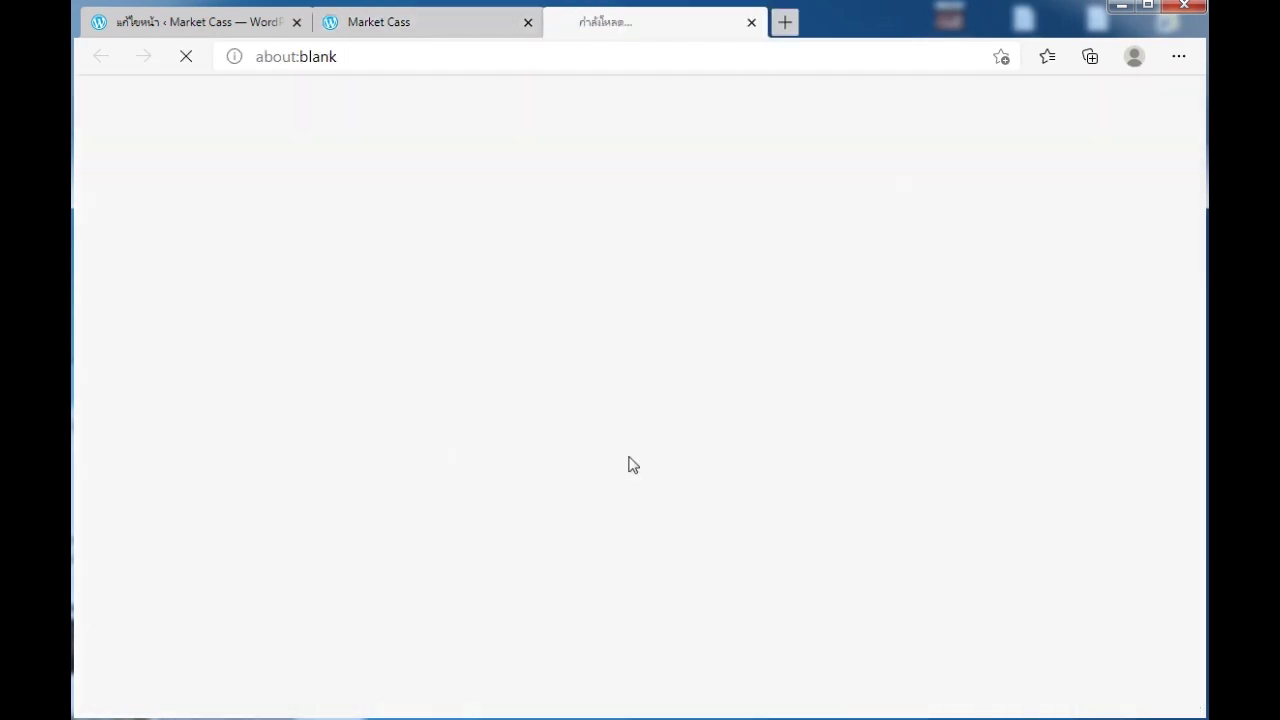
left_click(759, 22)
- Retest the "See Cafe'Kumee More Details" button on the live Home page and close the page it opens
scroll(670, 325, "down", 7)
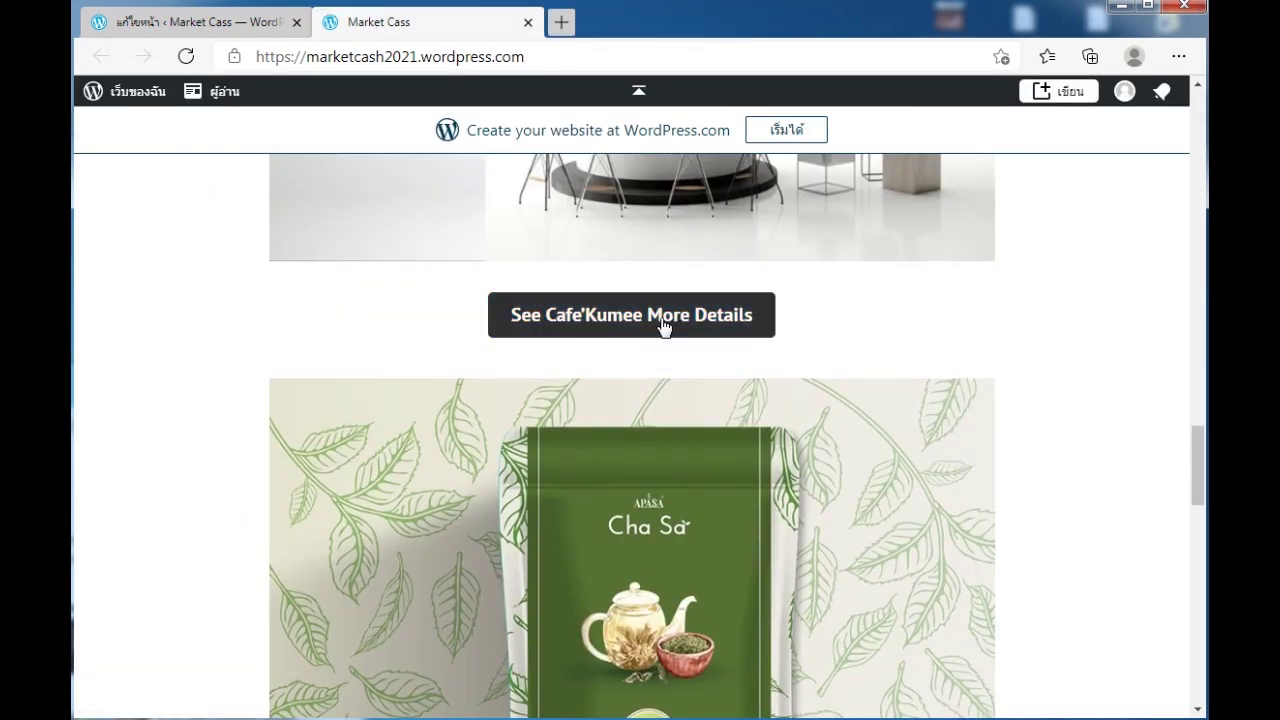
left_click(662, 324)
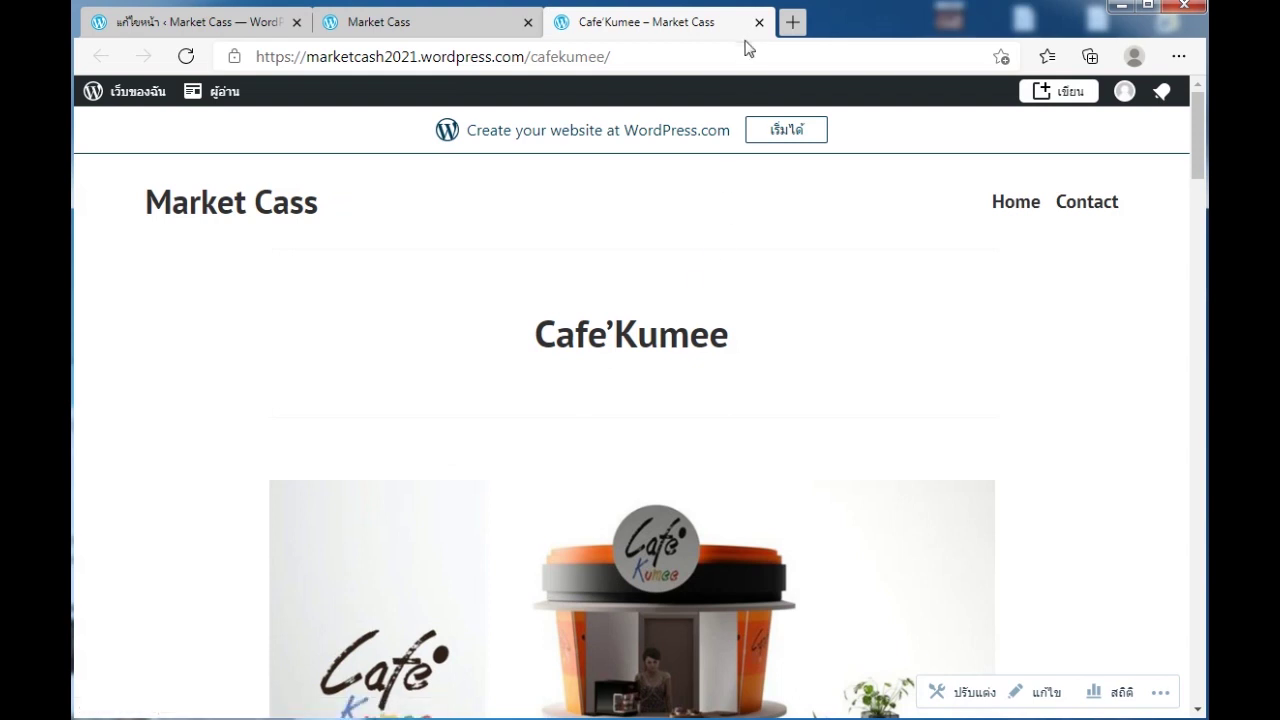
left_click(759, 22)
- Retest the "See Cha Sa More Details" button on the live Home page and close the page it opens
scroll(669, 337, "down", 6)
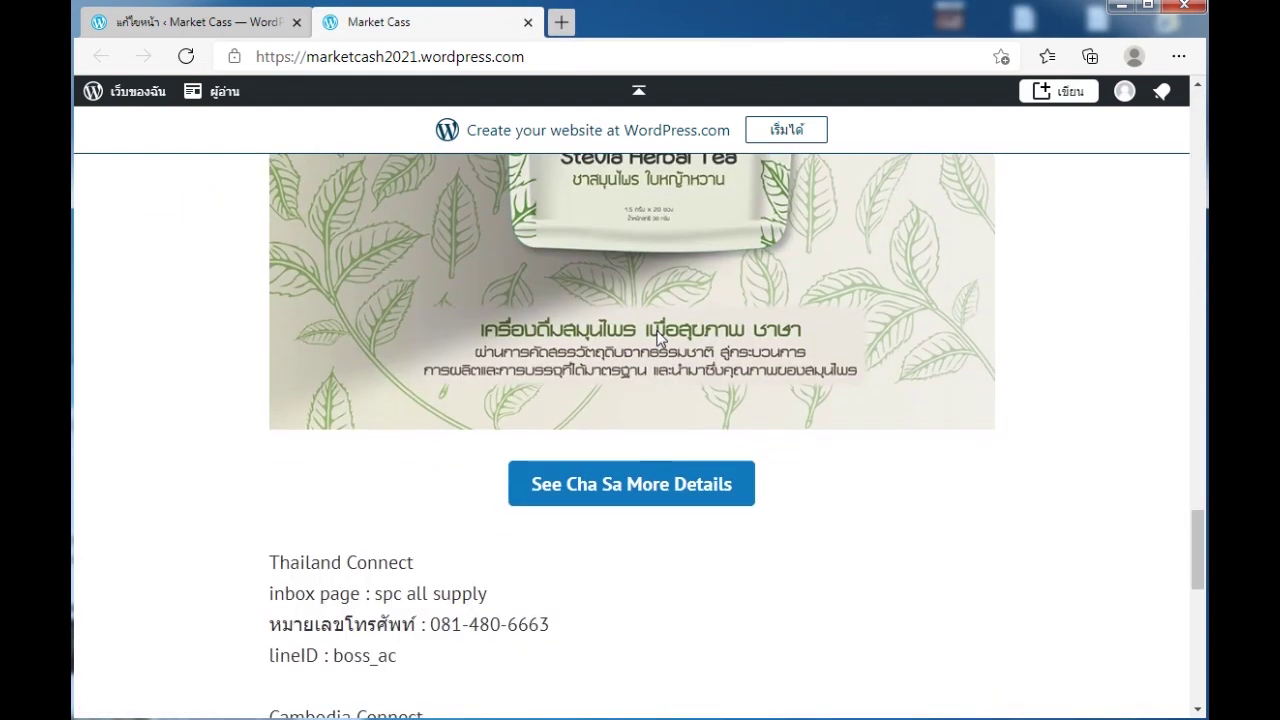
left_click(636, 492)
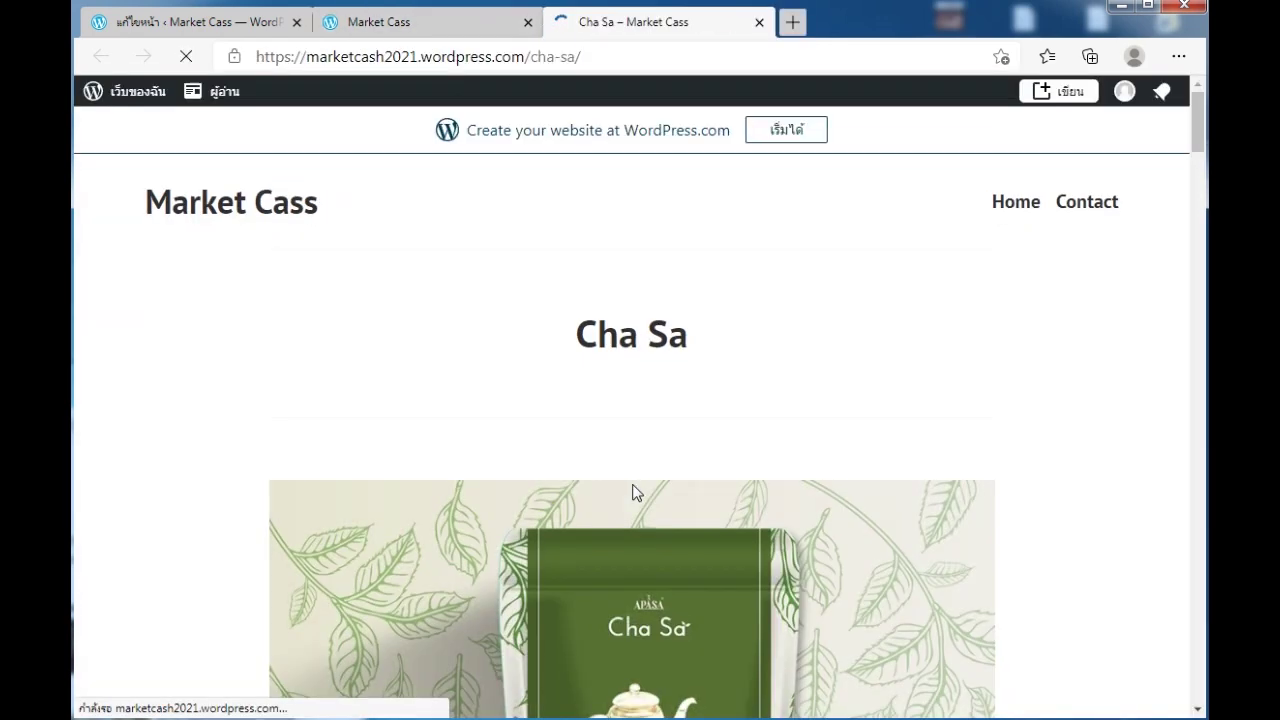
left_click(759, 22)
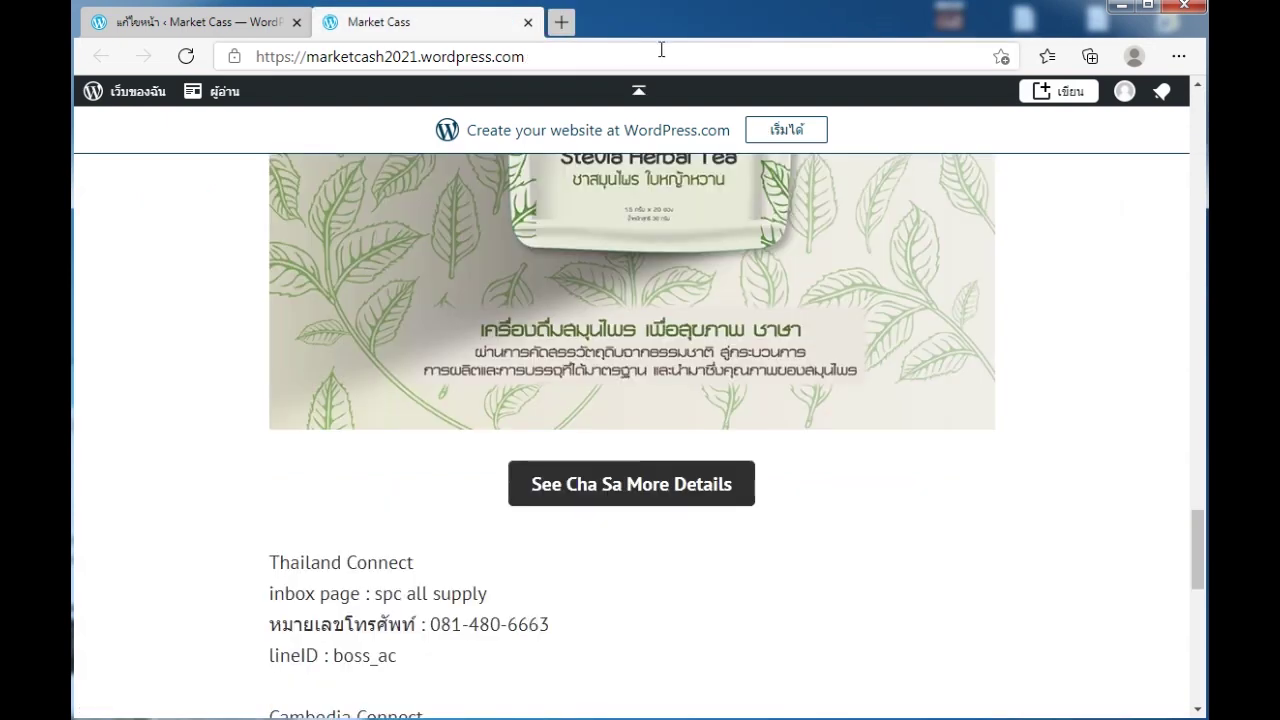
- Close the live site and the Home page preview, and leave the editor for the list of pages
left_click(528, 22)
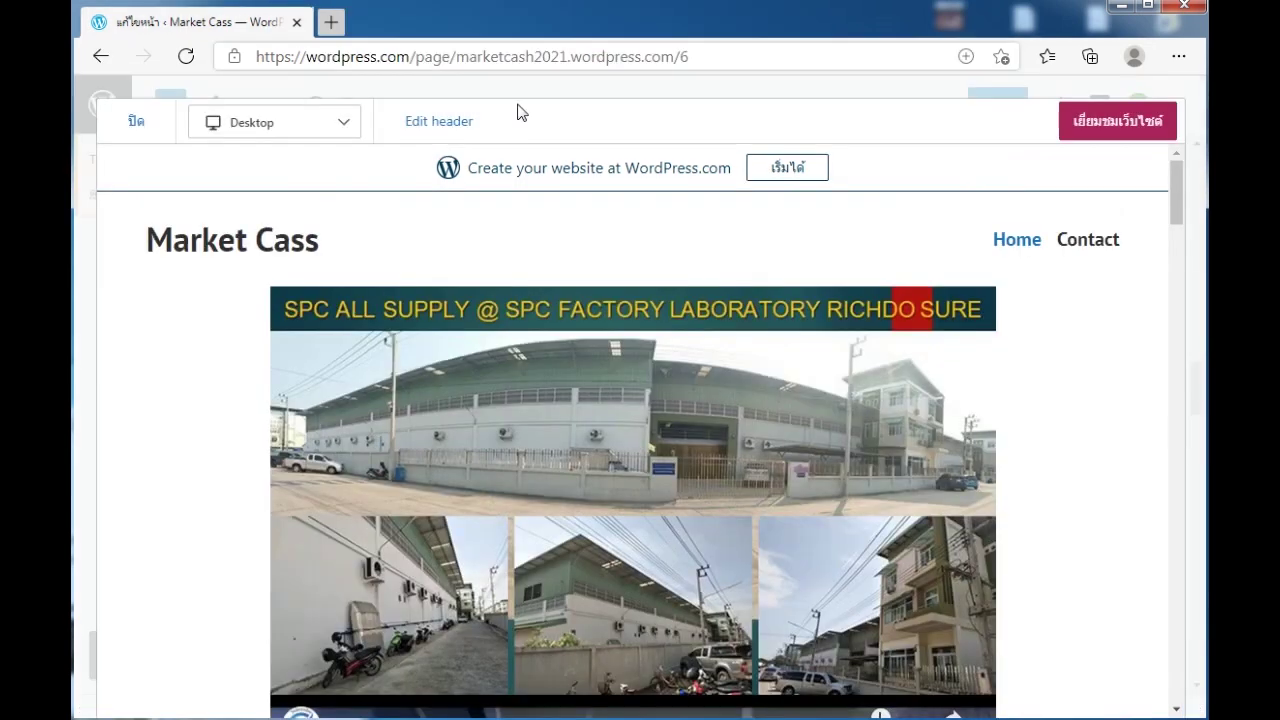
left_click(127, 128)
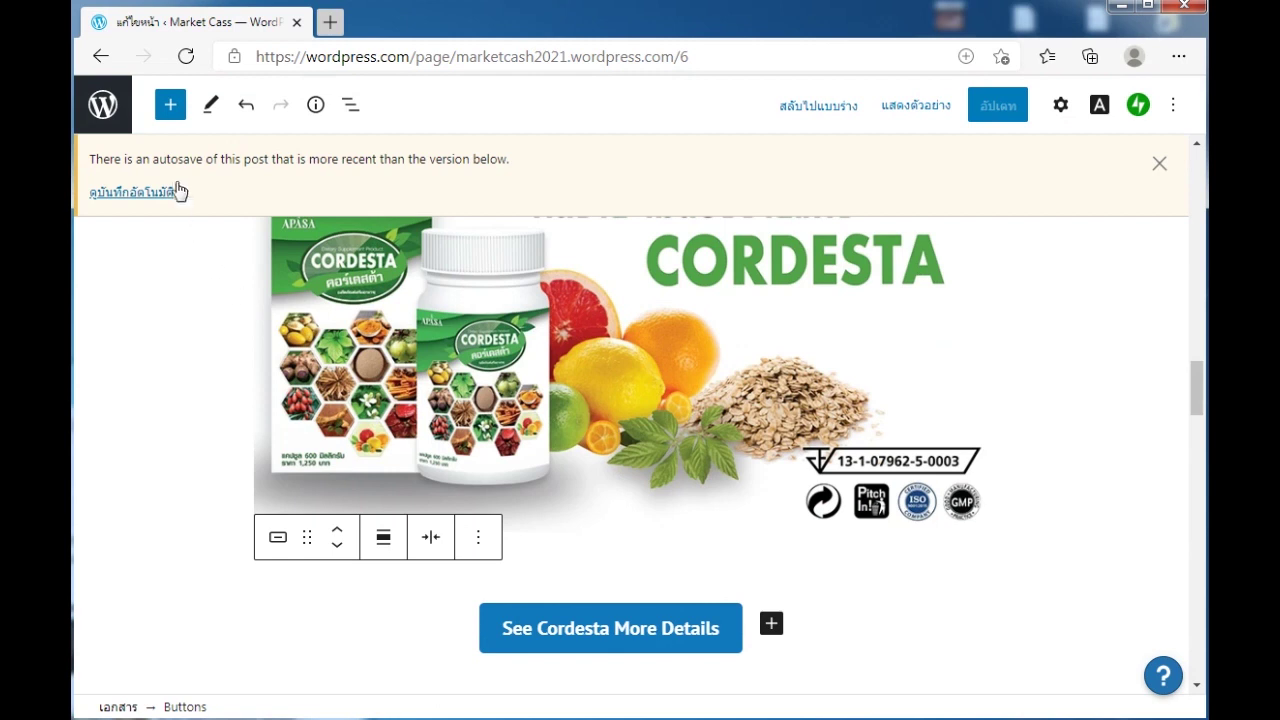
left_click(103, 105)
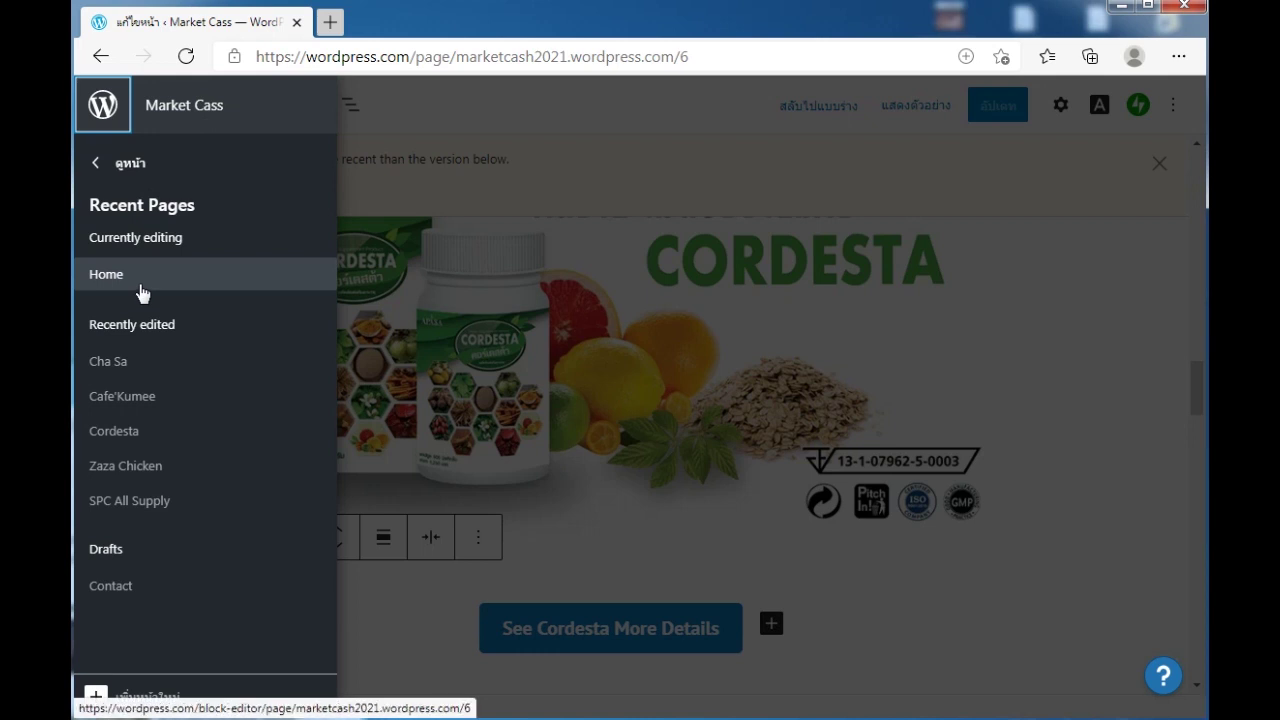
left_click(96, 166)
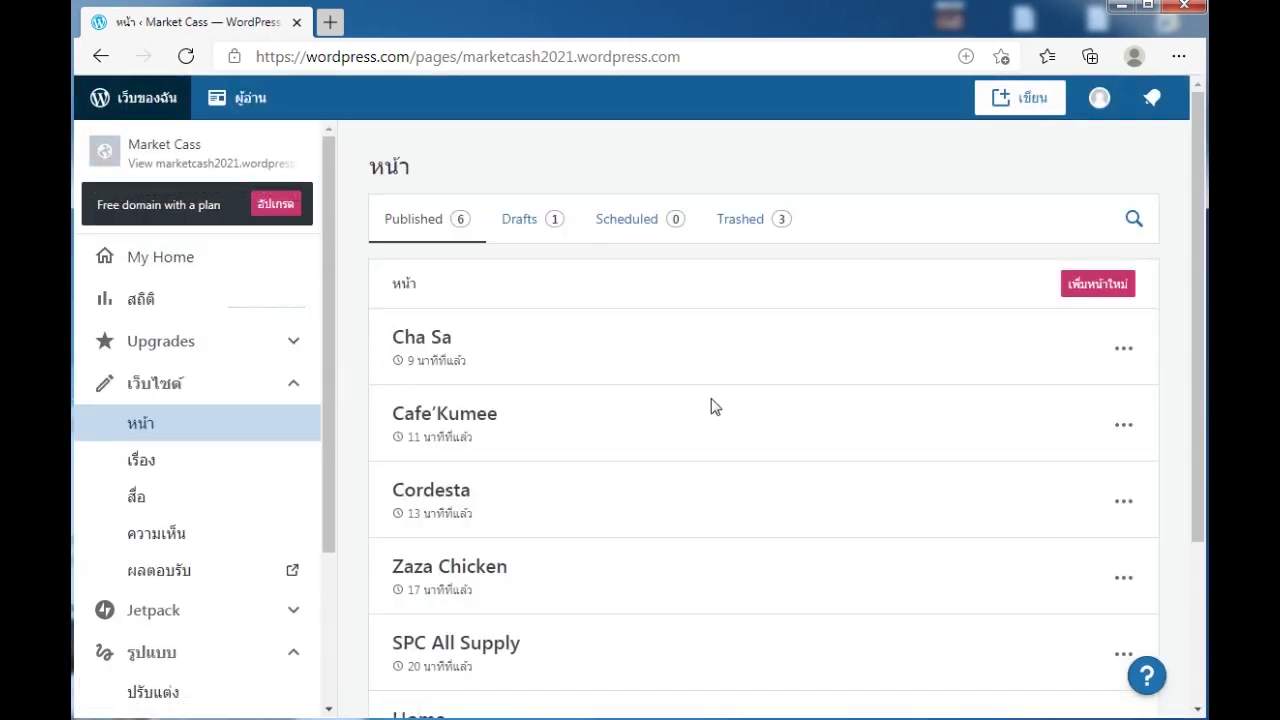
- Open the general settings of the Market Cass site
scroll(712, 406, "down", 3)
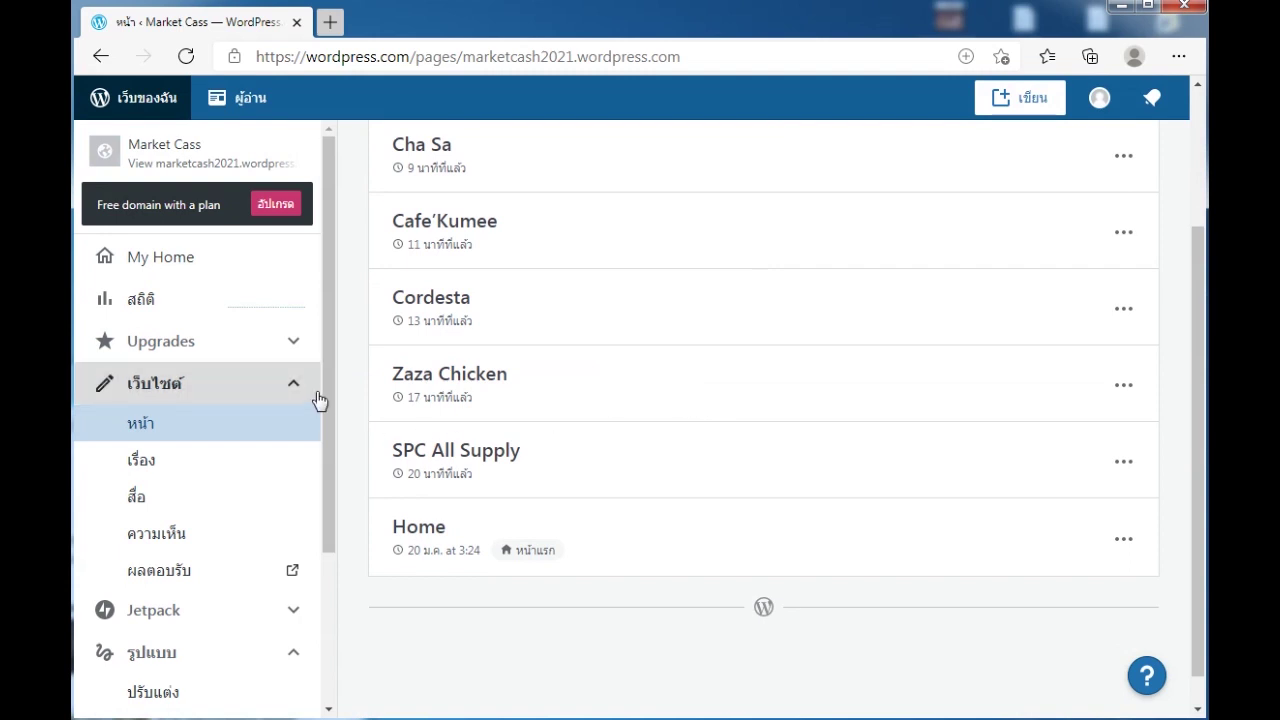
left_click_drag(331, 377, 337, 535)
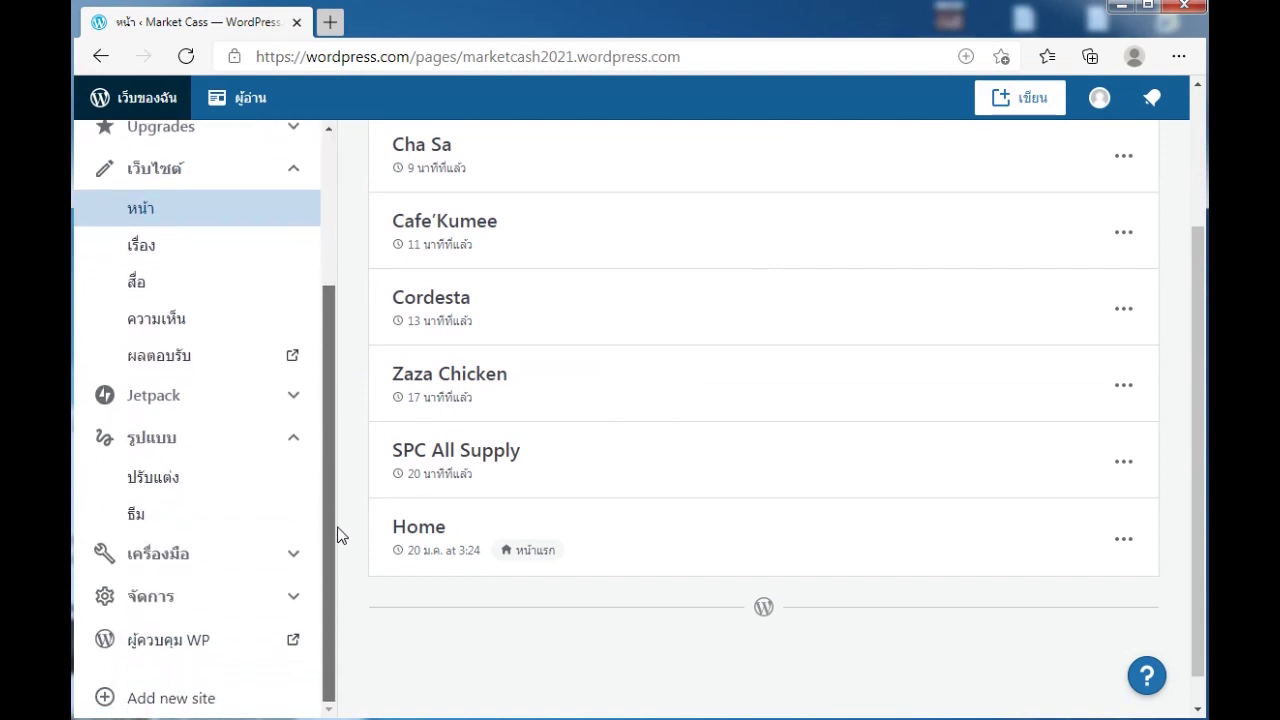
left_click(153, 598)
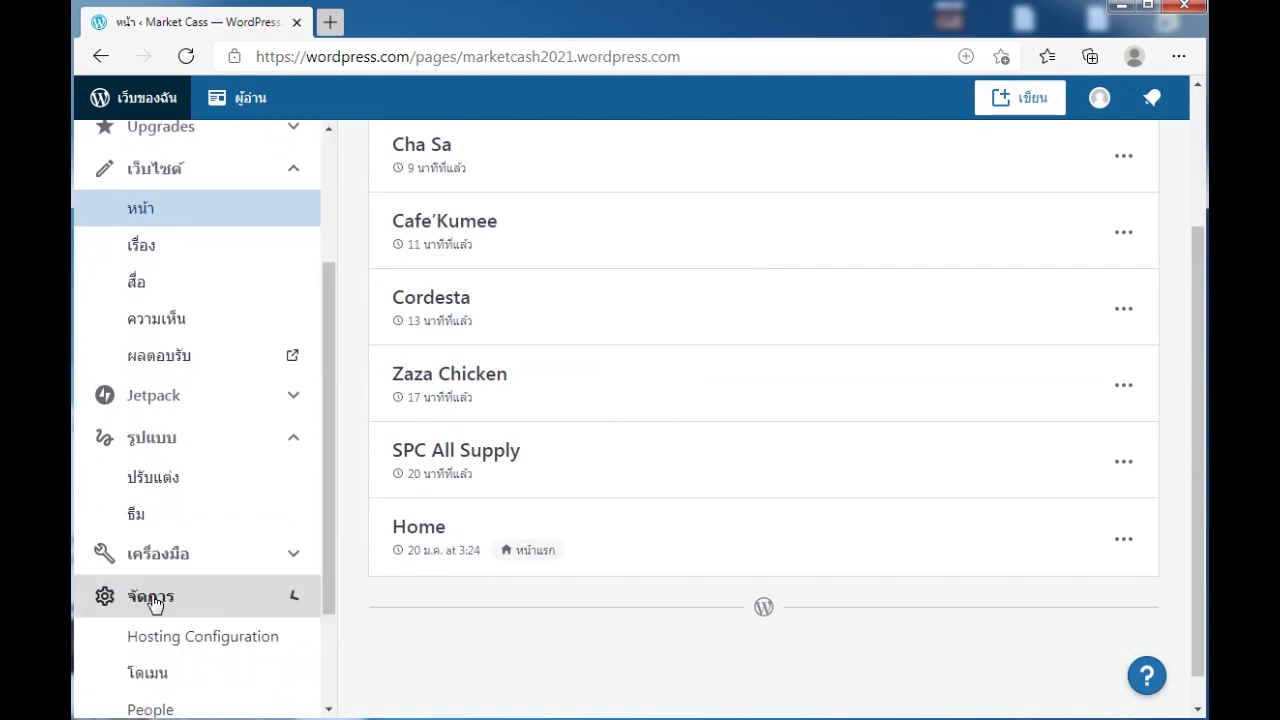
scroll(200, 589, "down", 3)
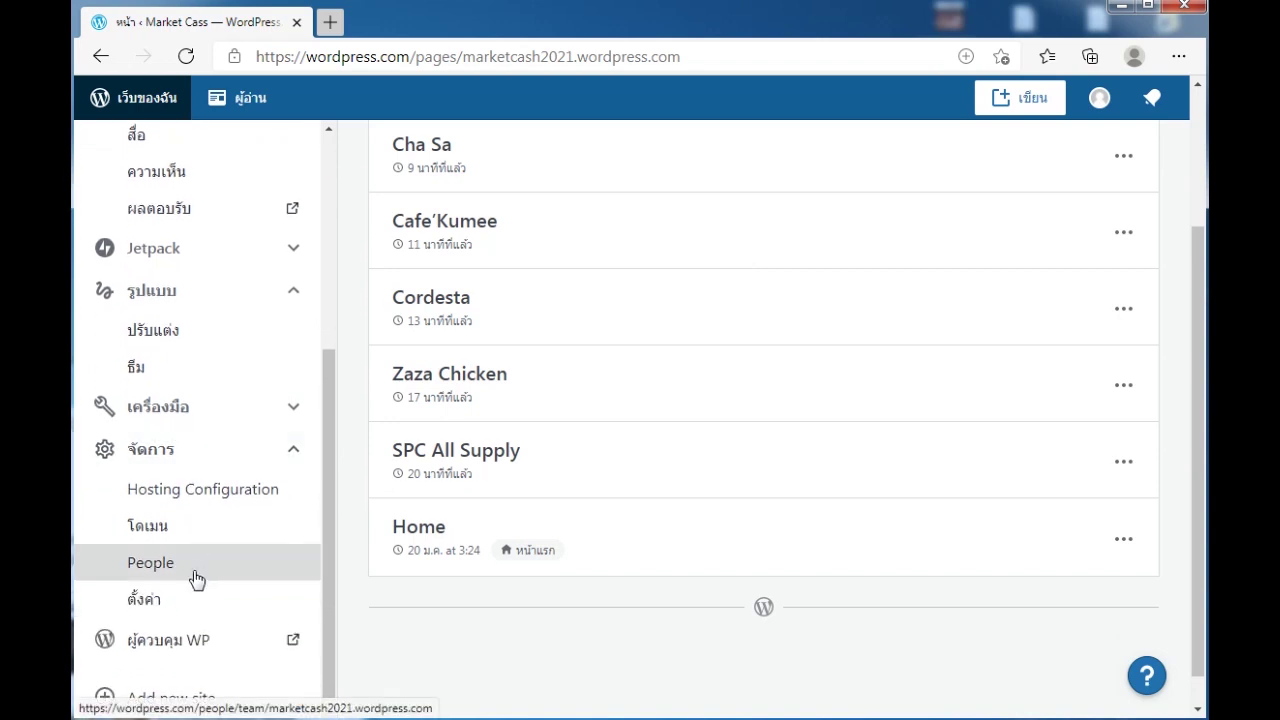
left_click(163, 600)
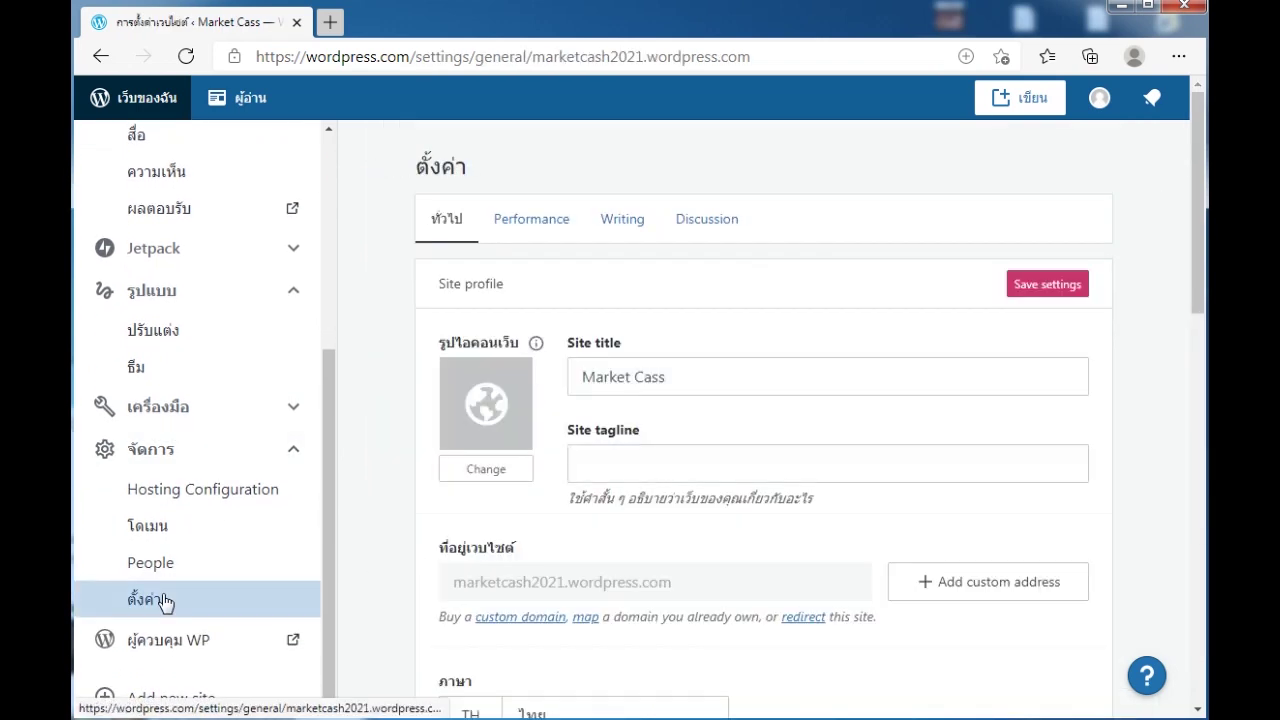
- Correct the site title to "Market Cash" and save the site profile settings
left_click_drag(657, 377, 677, 379)
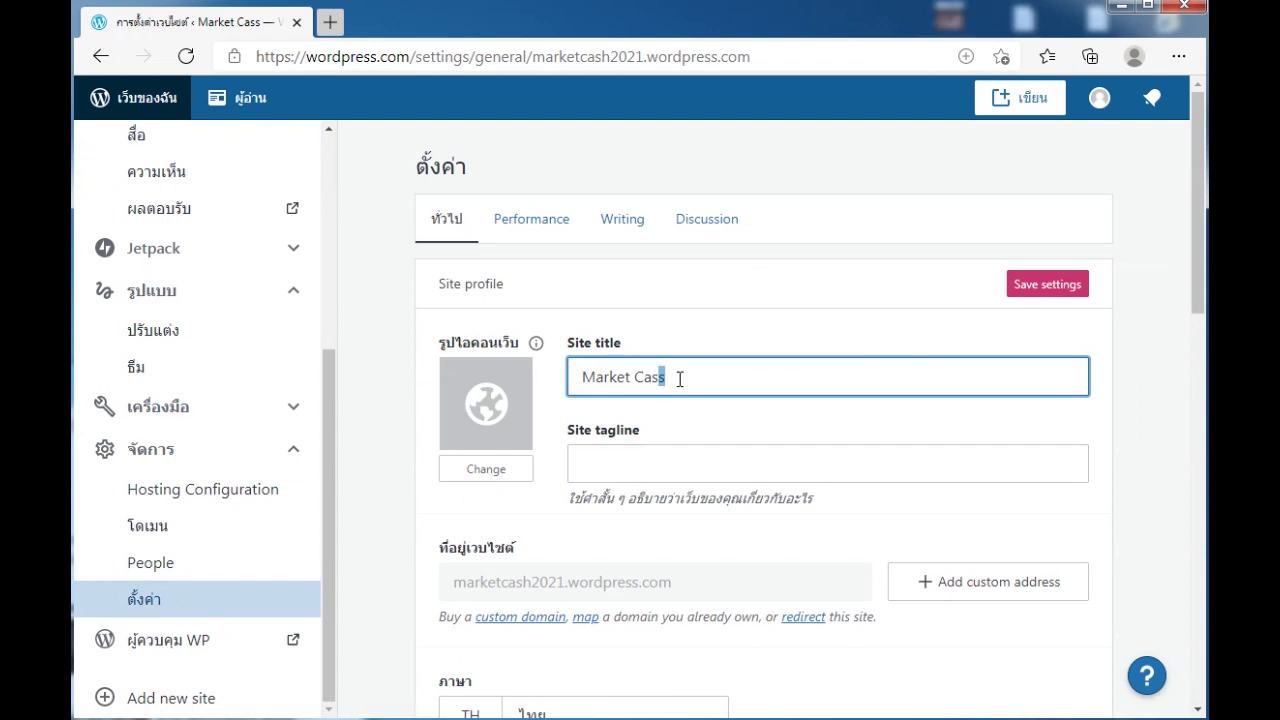
type("h")
left_click(1037, 284)
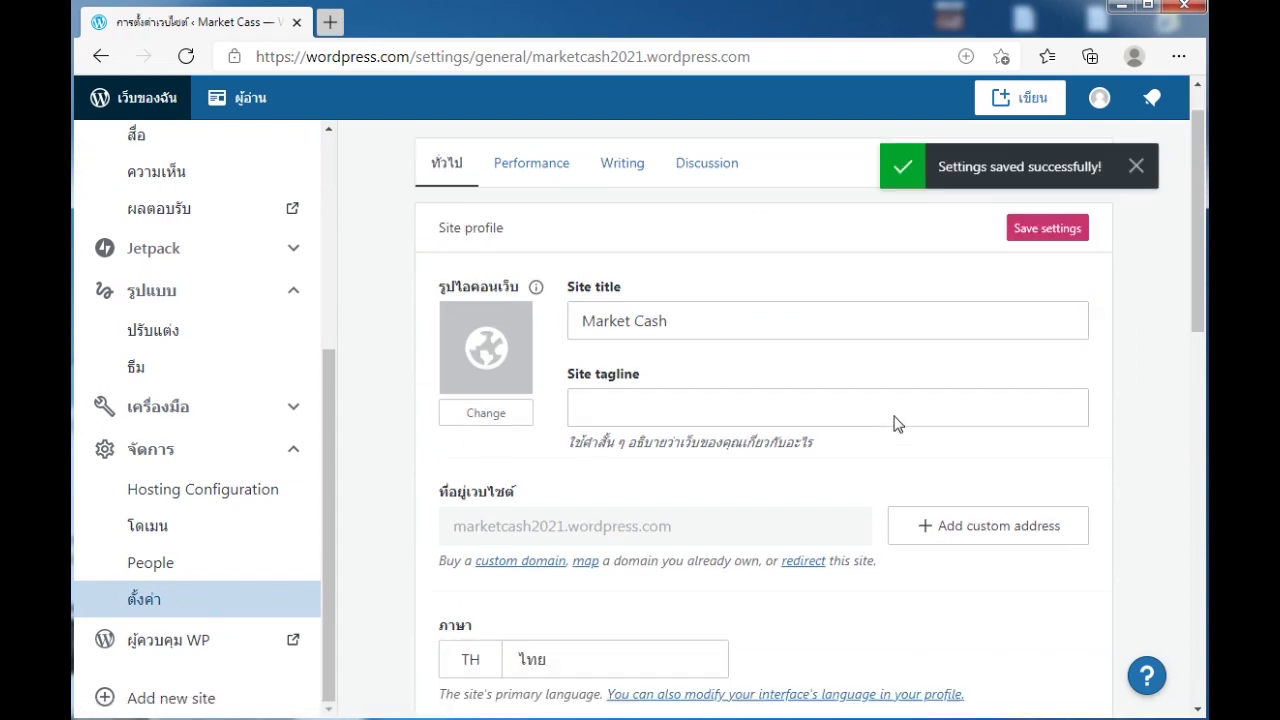
- Look over the language, timezone and privacy settings, and open the site's WP Admin dashboard
scroll(896, 424, "down", 4)
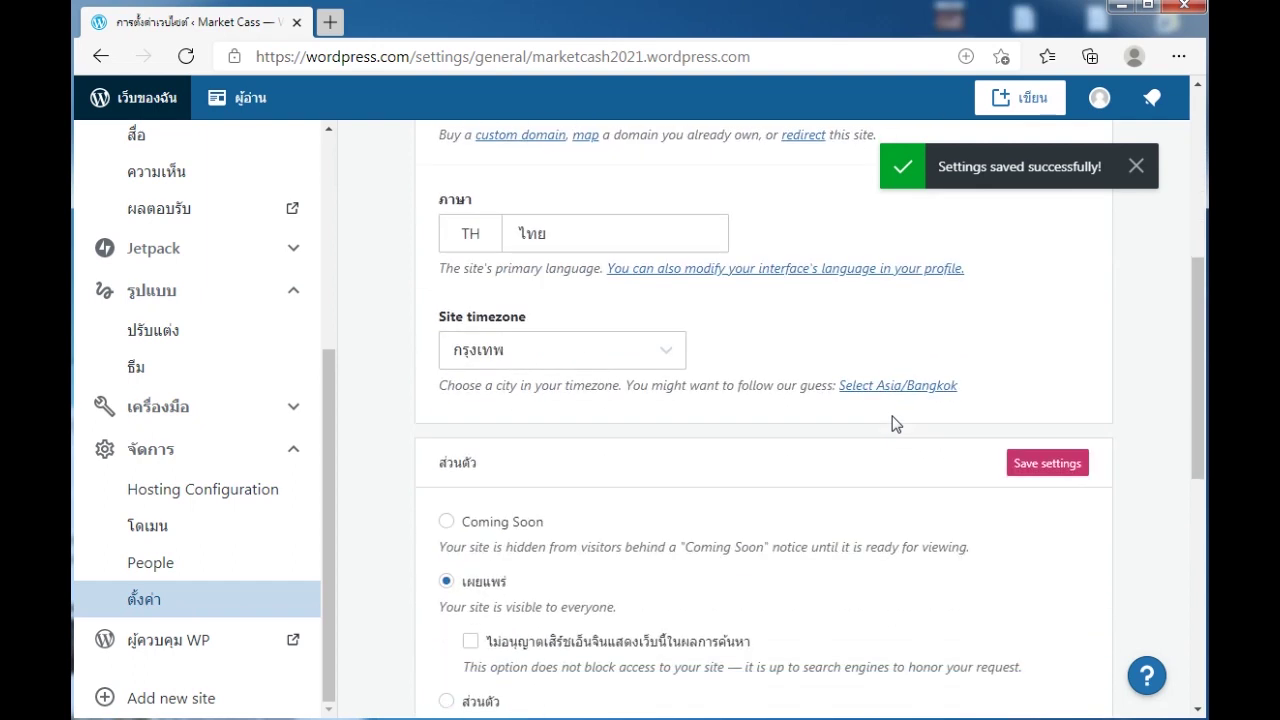
left_click(193, 408)
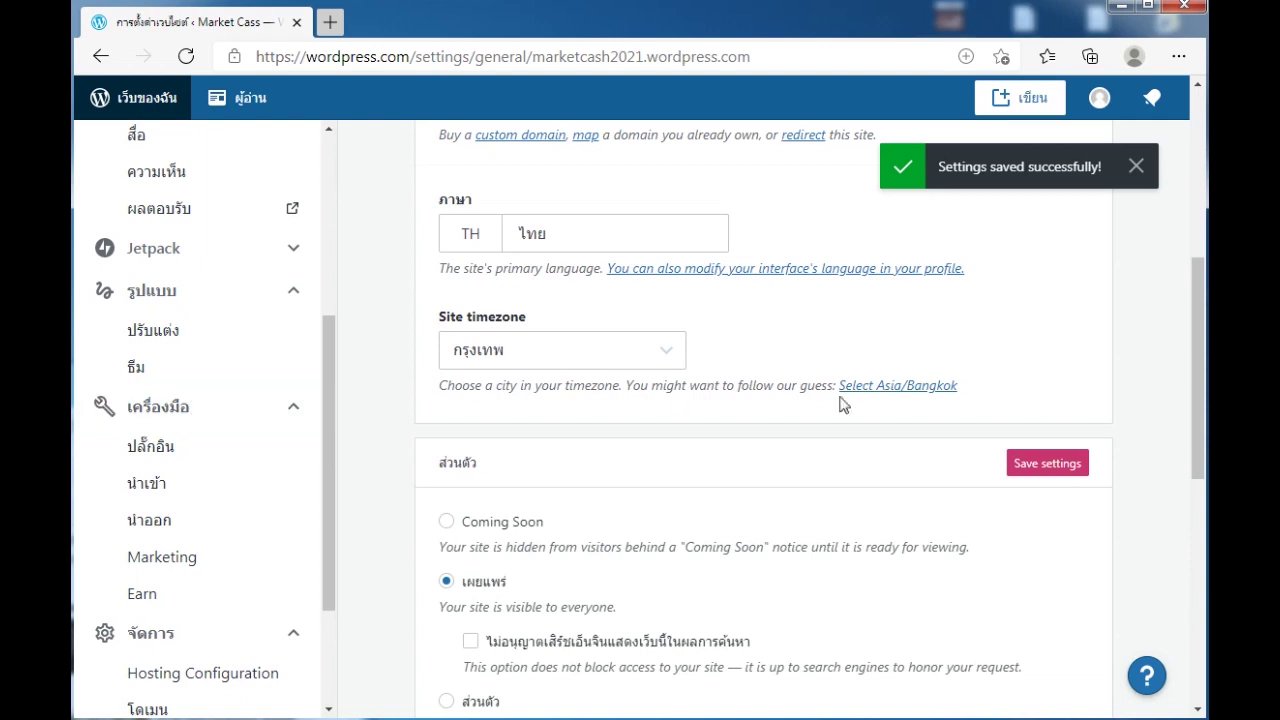
left_click(1137, 167)
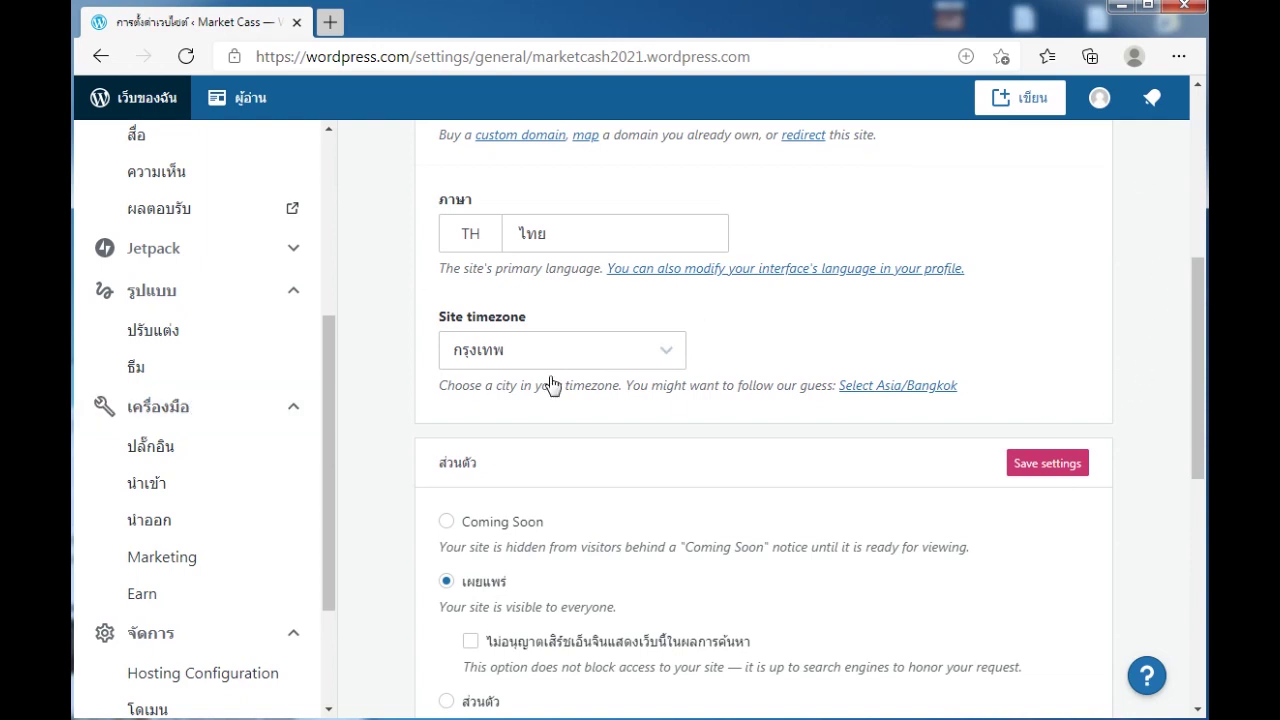
left_click_drag(329, 449, 325, 540)
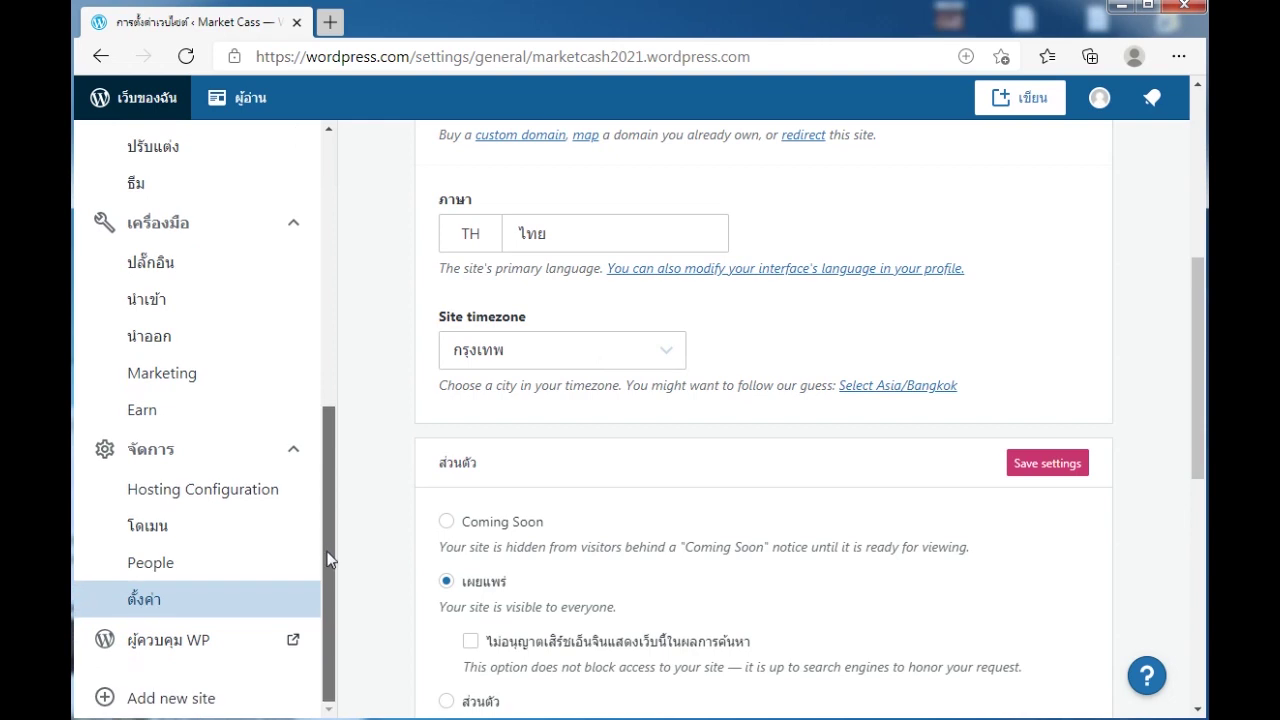
left_click(189, 648)
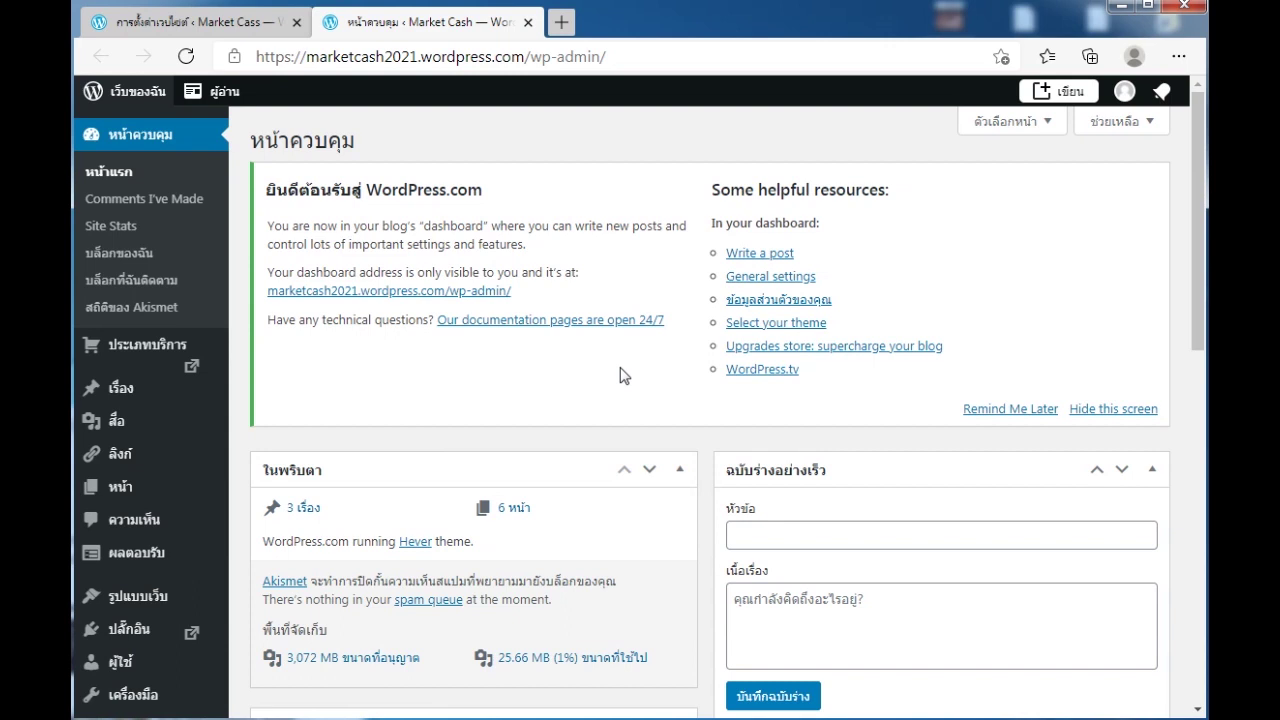
scroll(620, 370, "down", 3)
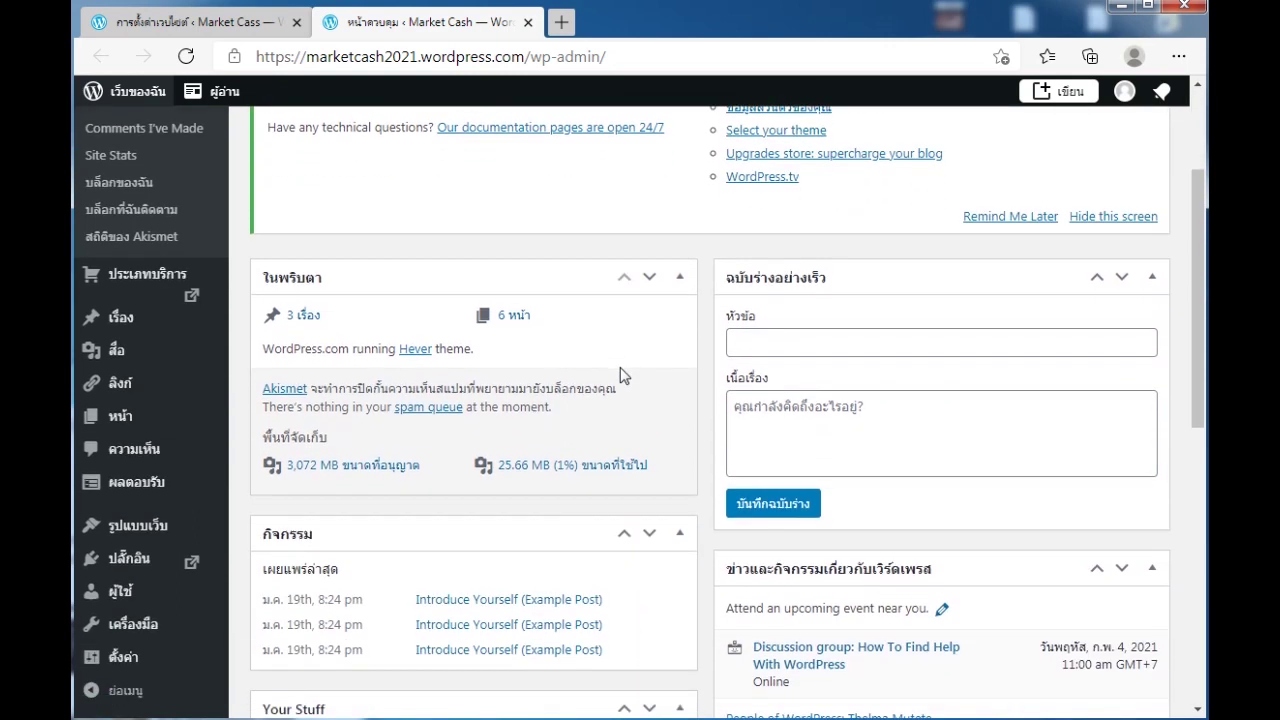
- Examine the WP Admin tools page, including Press This, post by email and the website verification services
left_click(145, 628)
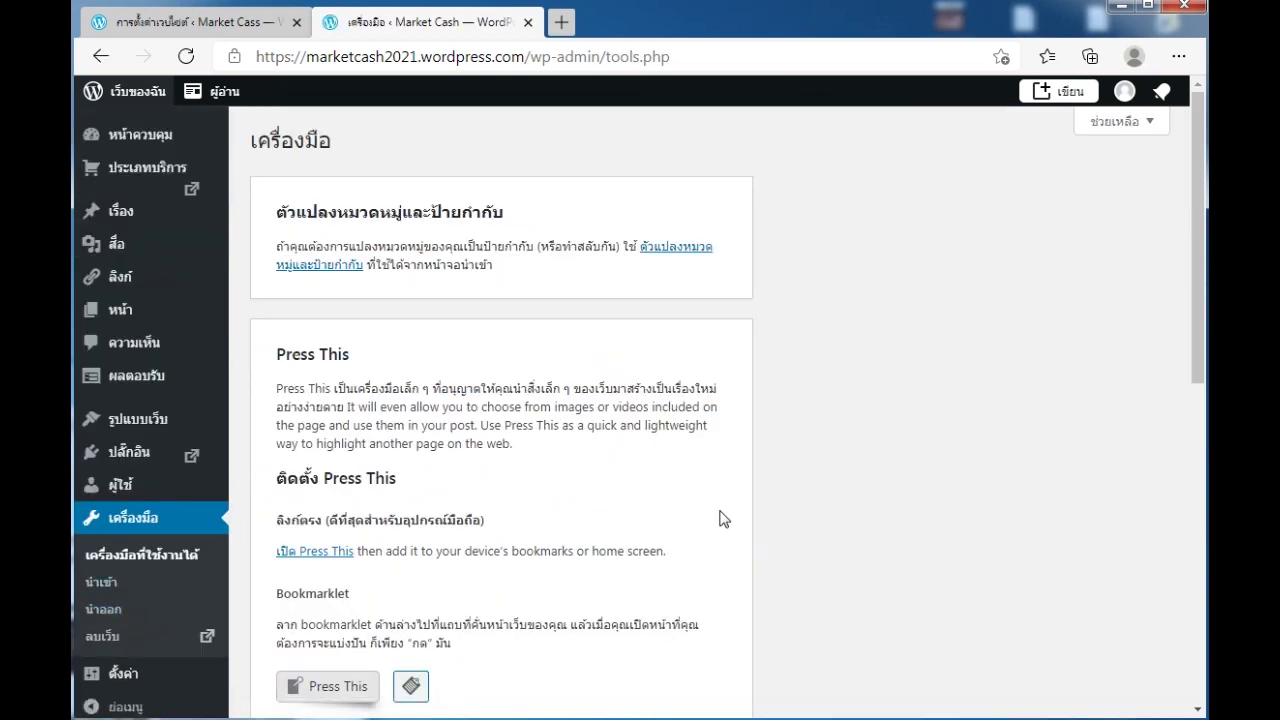
scroll(716, 517, "down", 2)
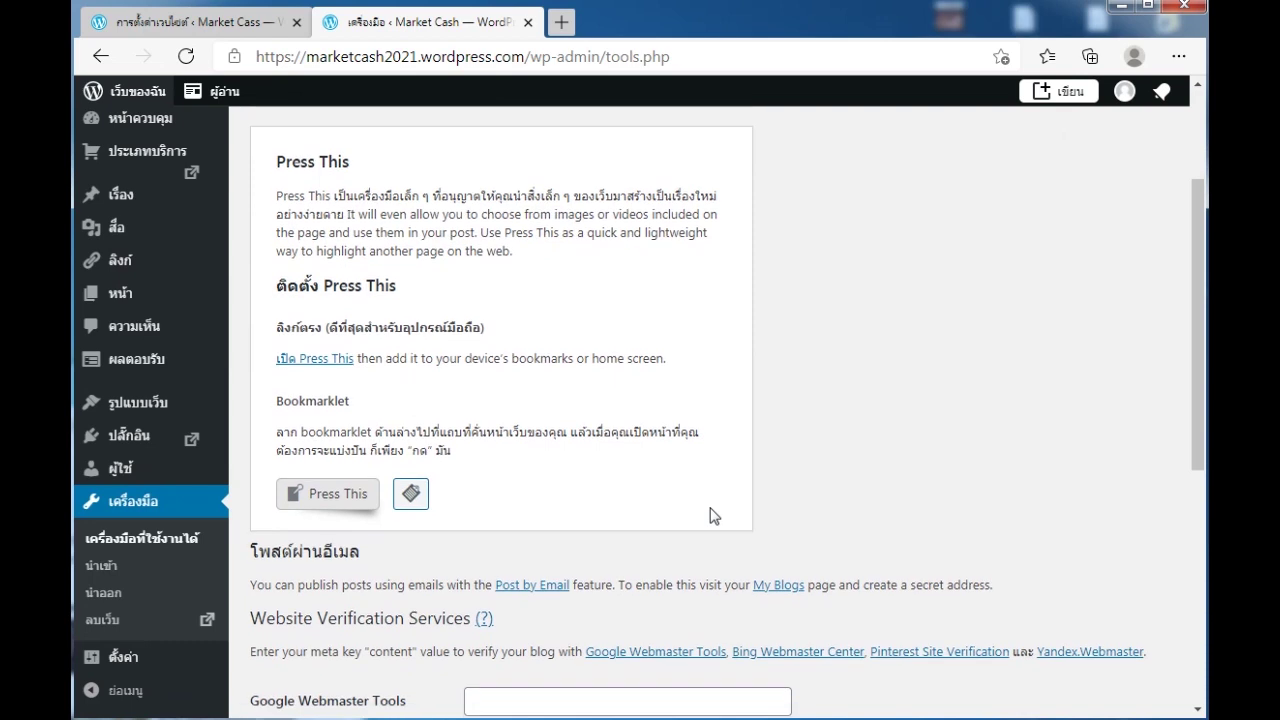
scroll(714, 516, "down", 2)
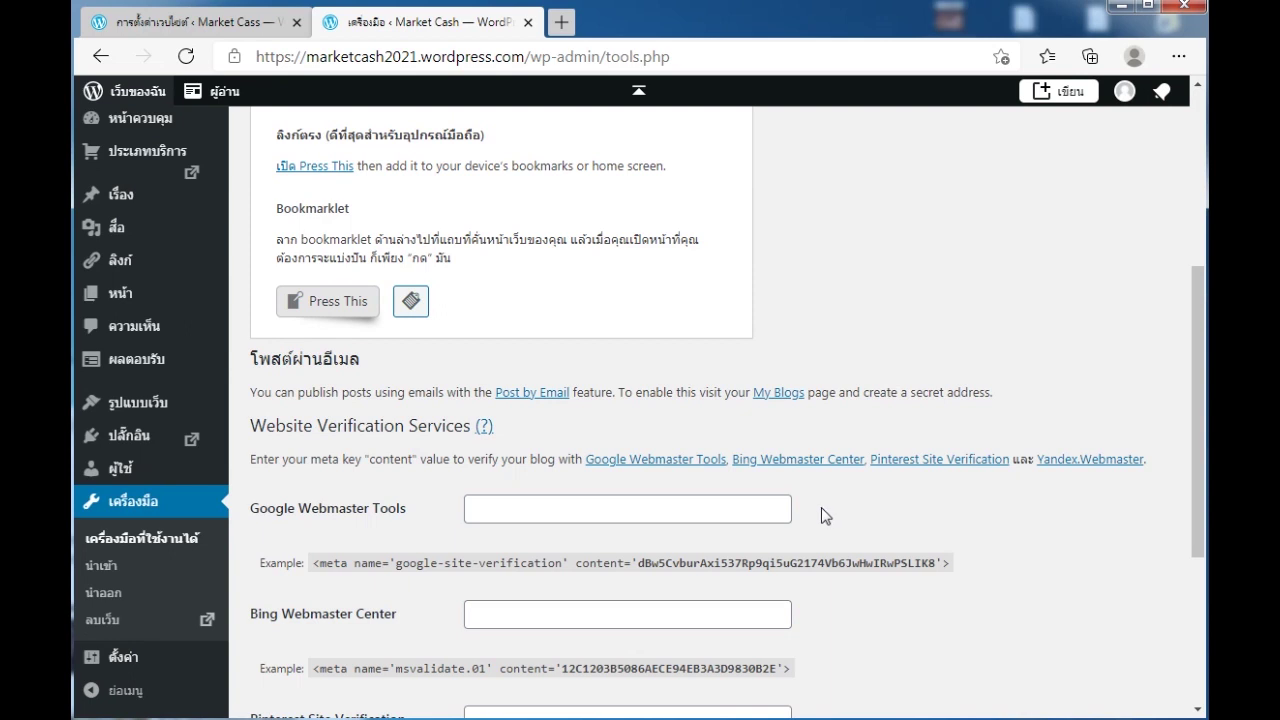
scroll(818, 515, "down", 2)
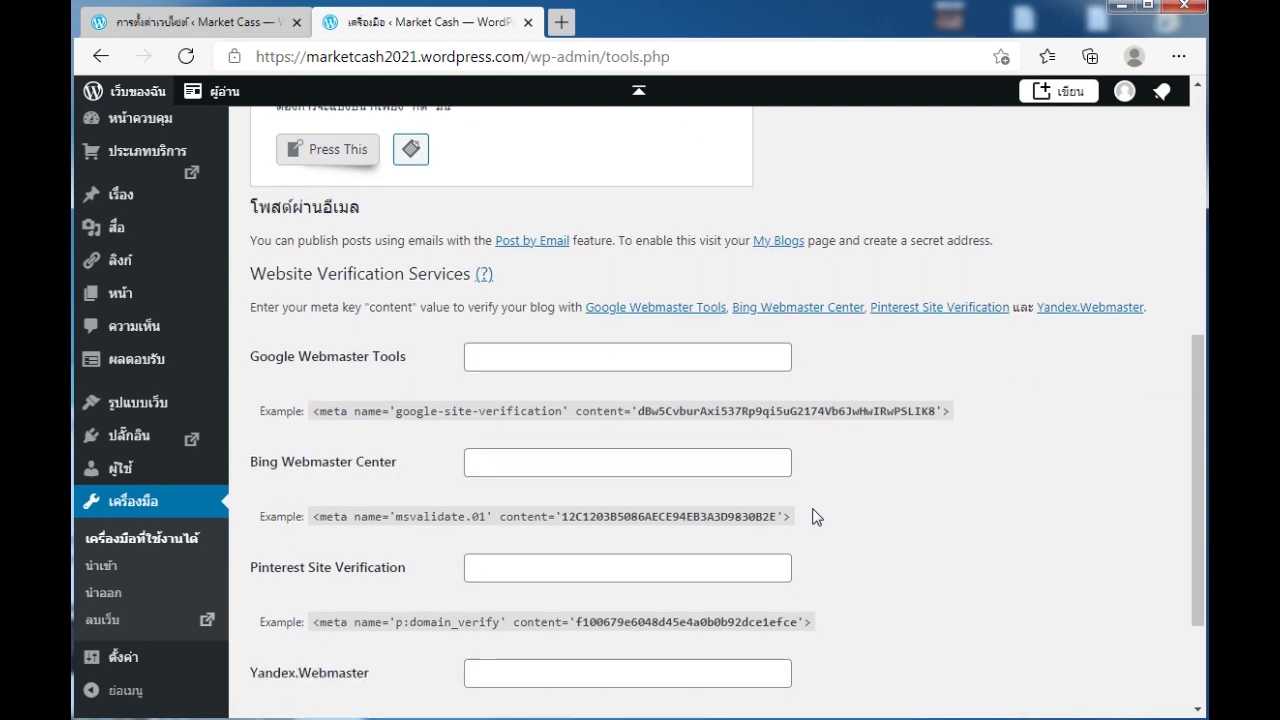
scroll(815, 515, "down", 2)
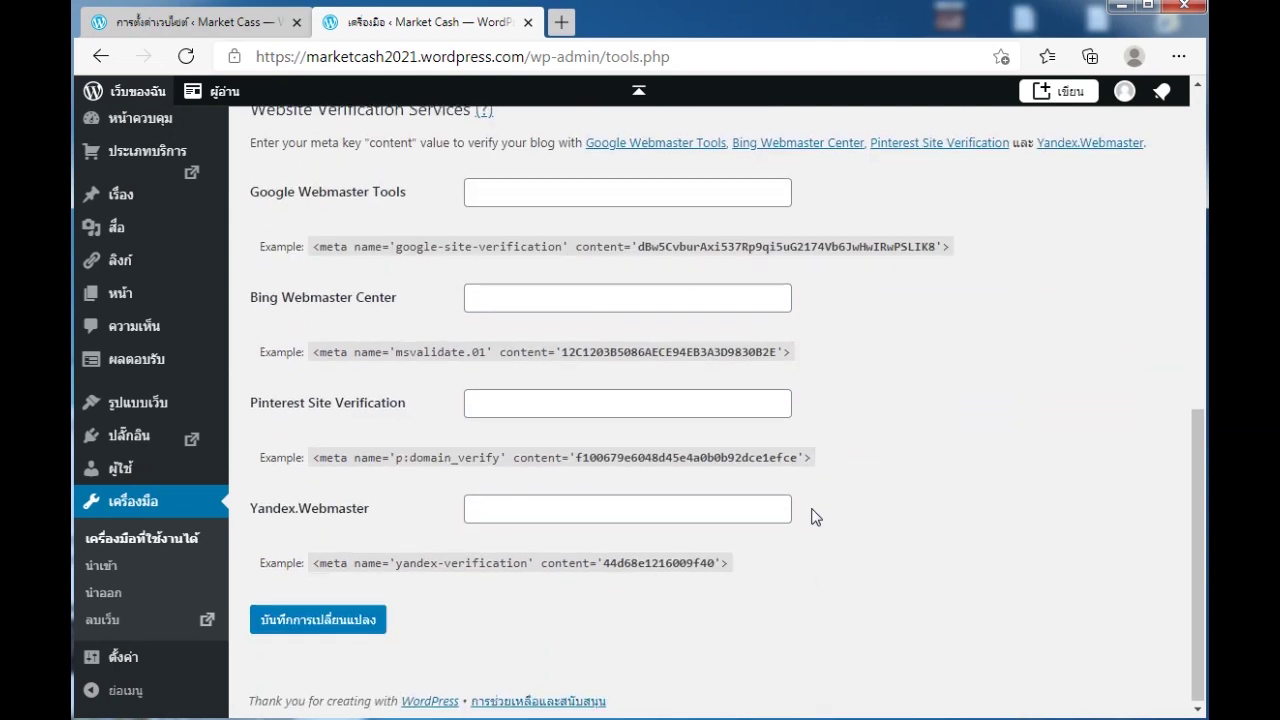
scroll(815, 516, "up", 7)
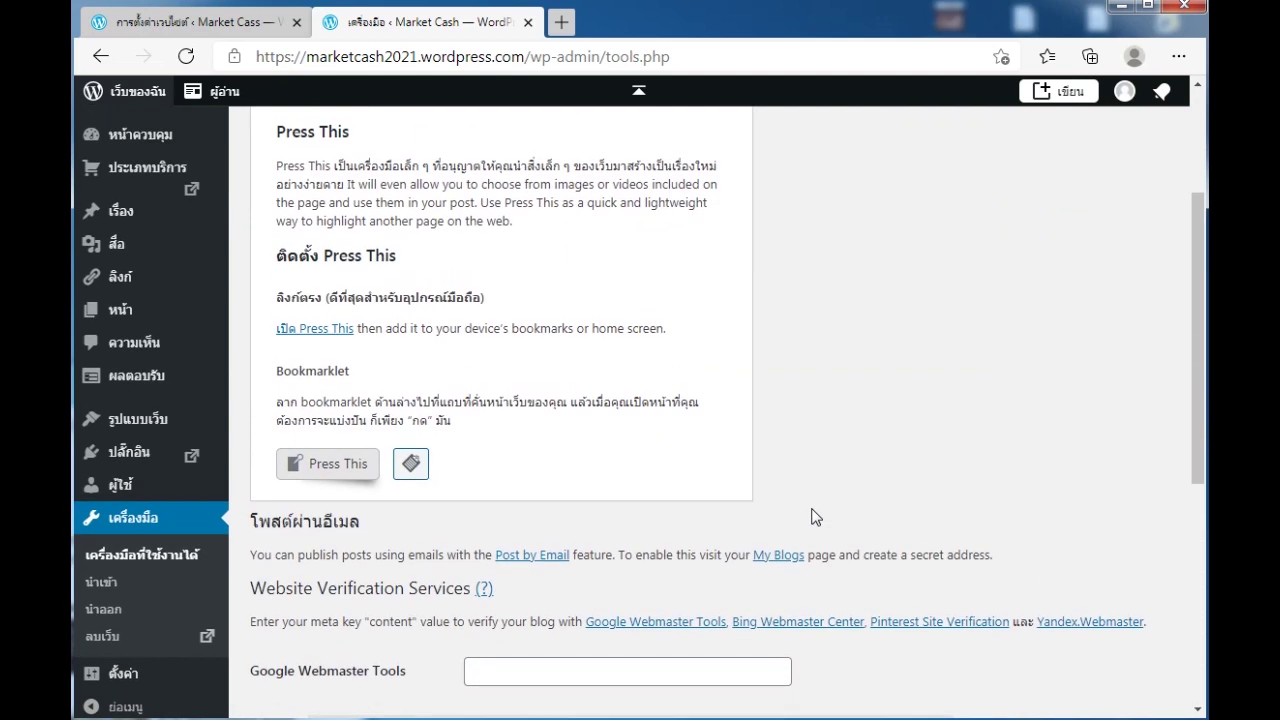
scroll(815, 516, "down", 4)
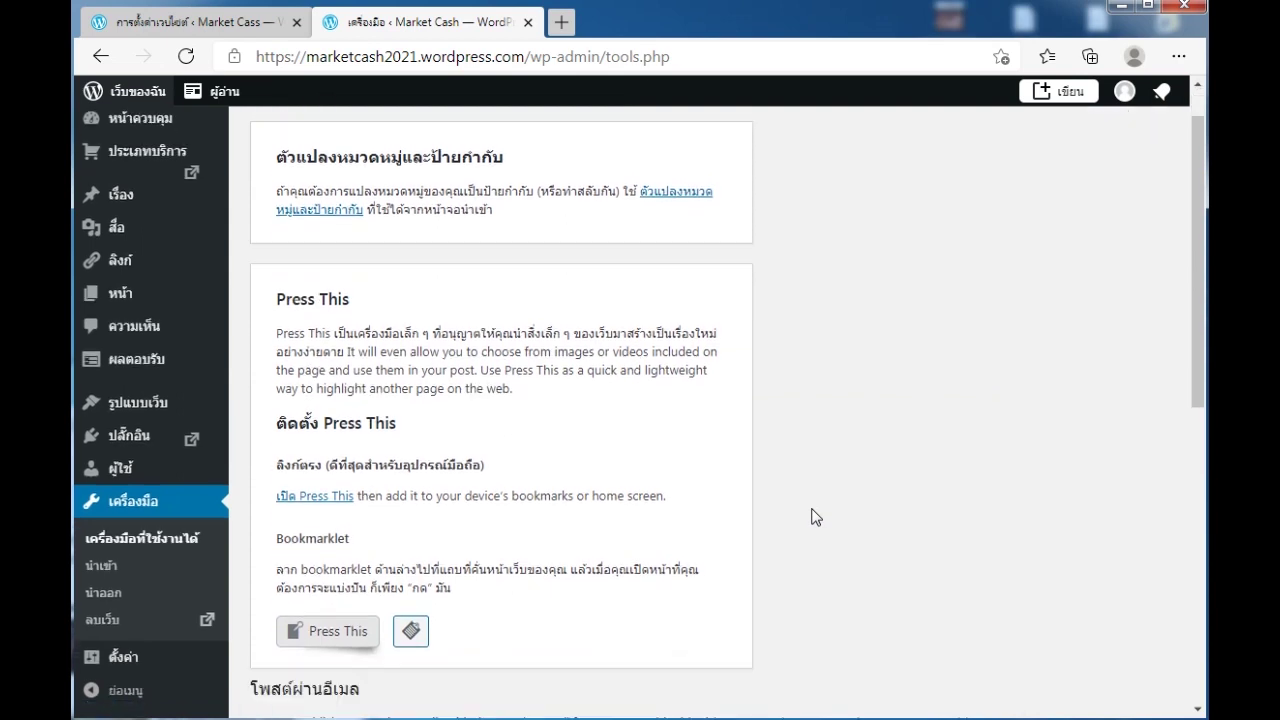
scroll(815, 516, "down", 2)
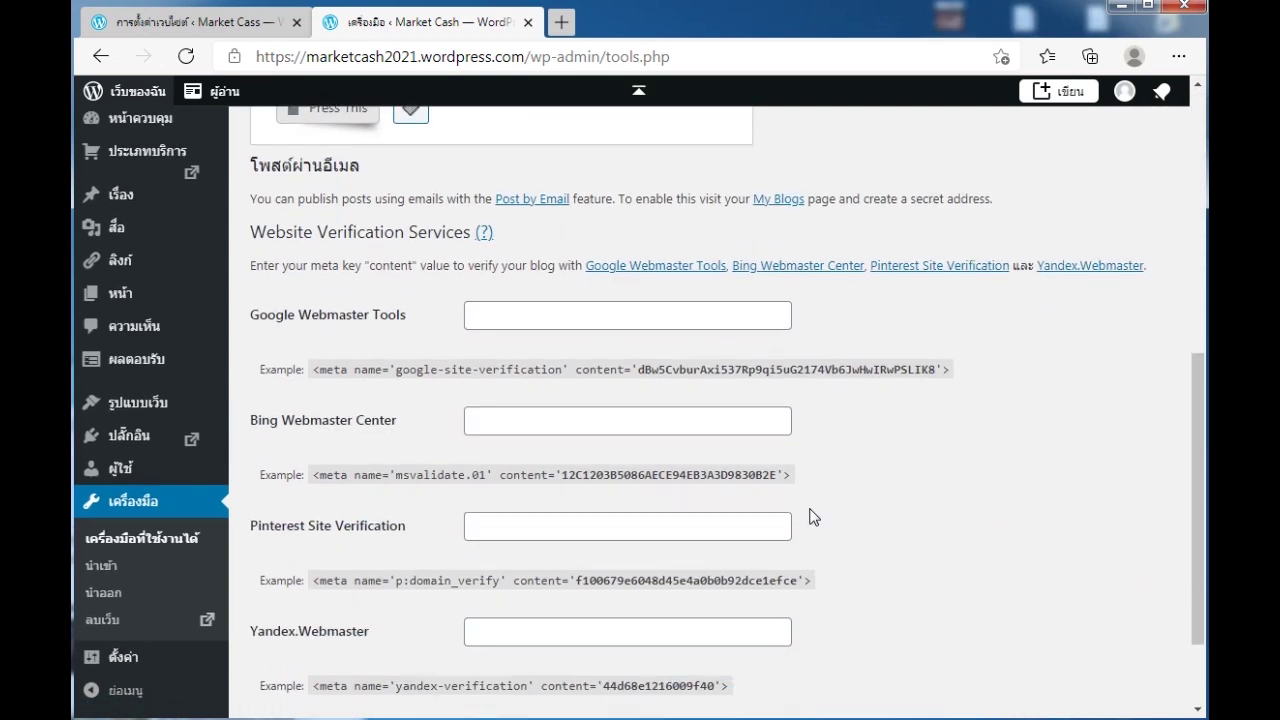
scroll(815, 516, "down", 1)
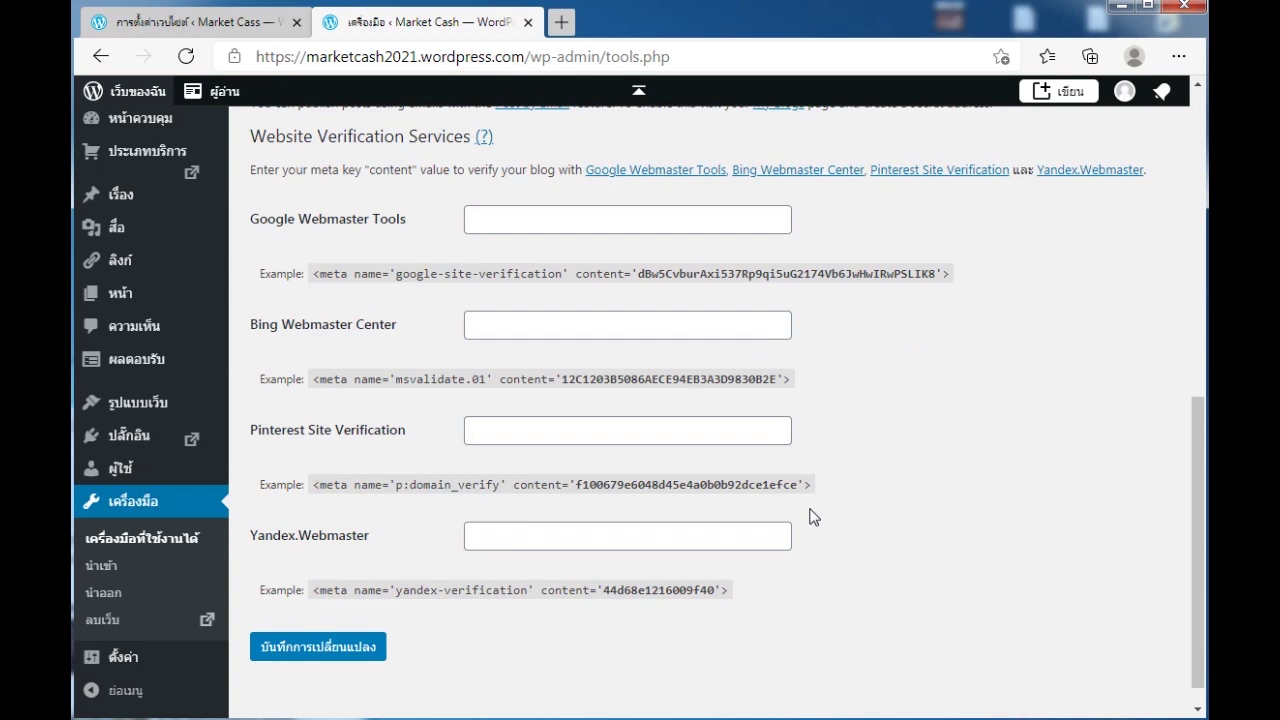
- View the plugins page, return to the tools page and close WP Admin
left_click(122, 440)
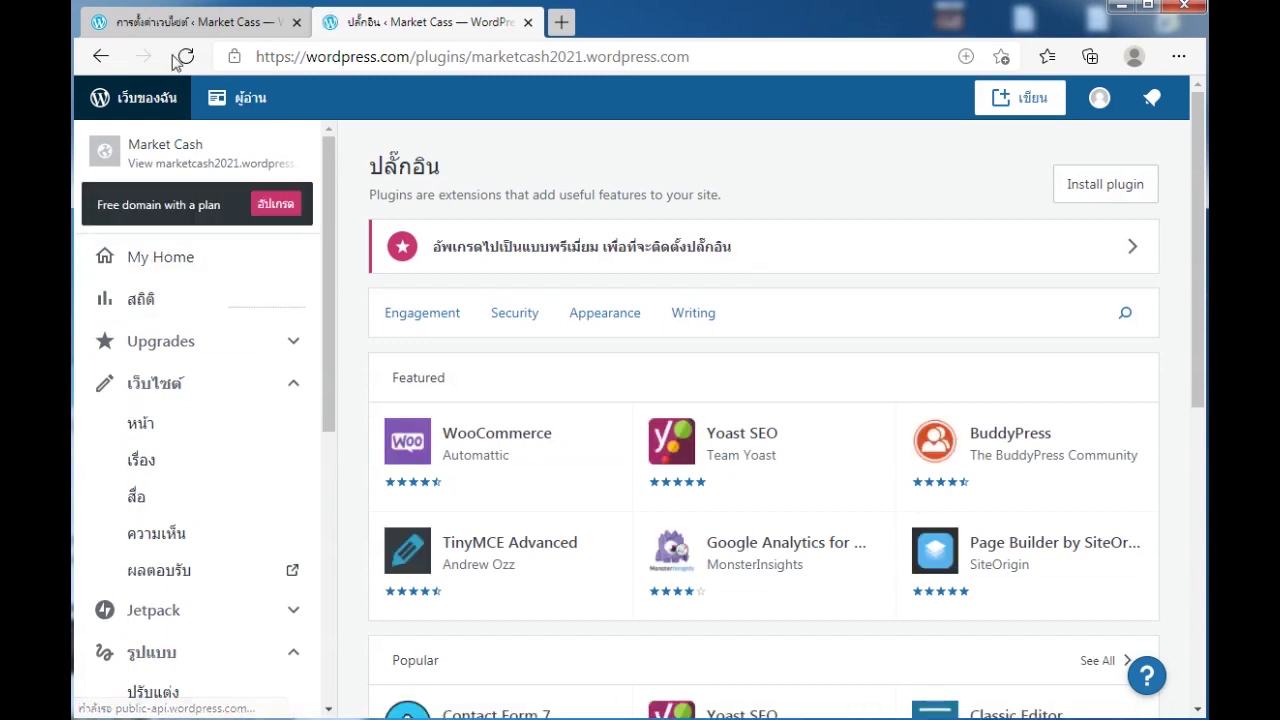
left_click(99, 56)
mouse_move(181, 479)
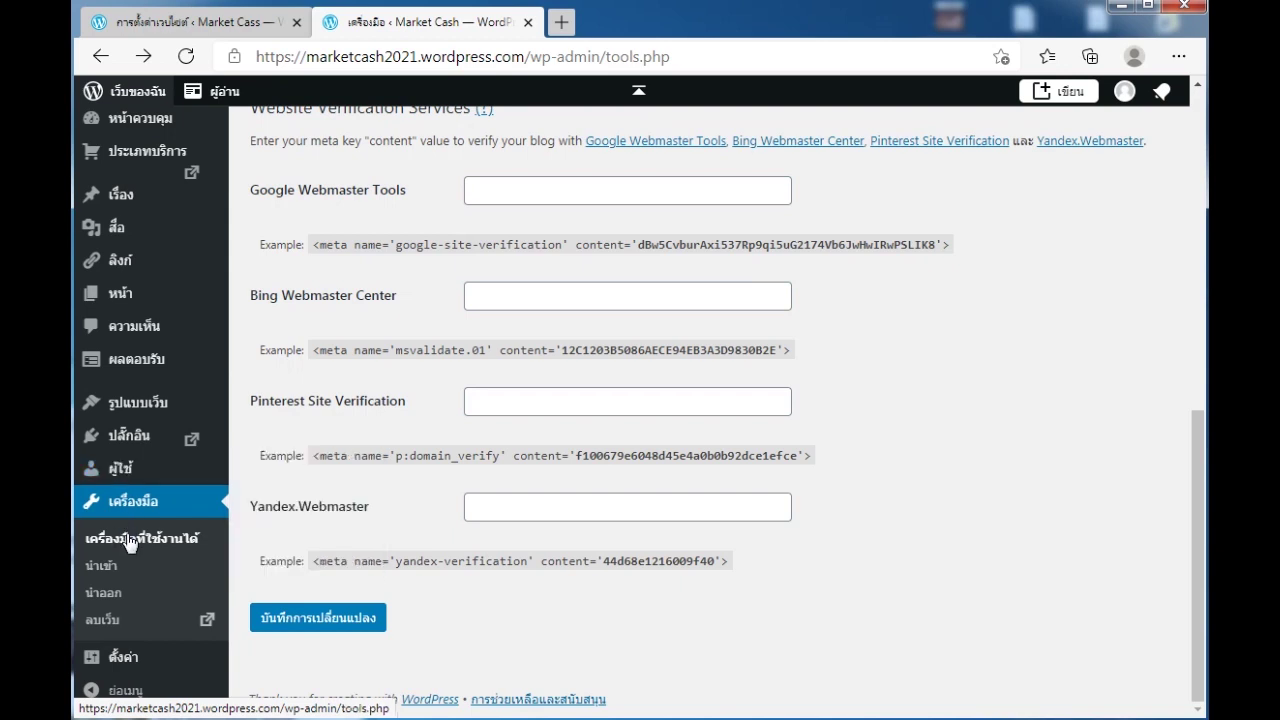
mouse_move(214, 287)
left_click(541, 21)
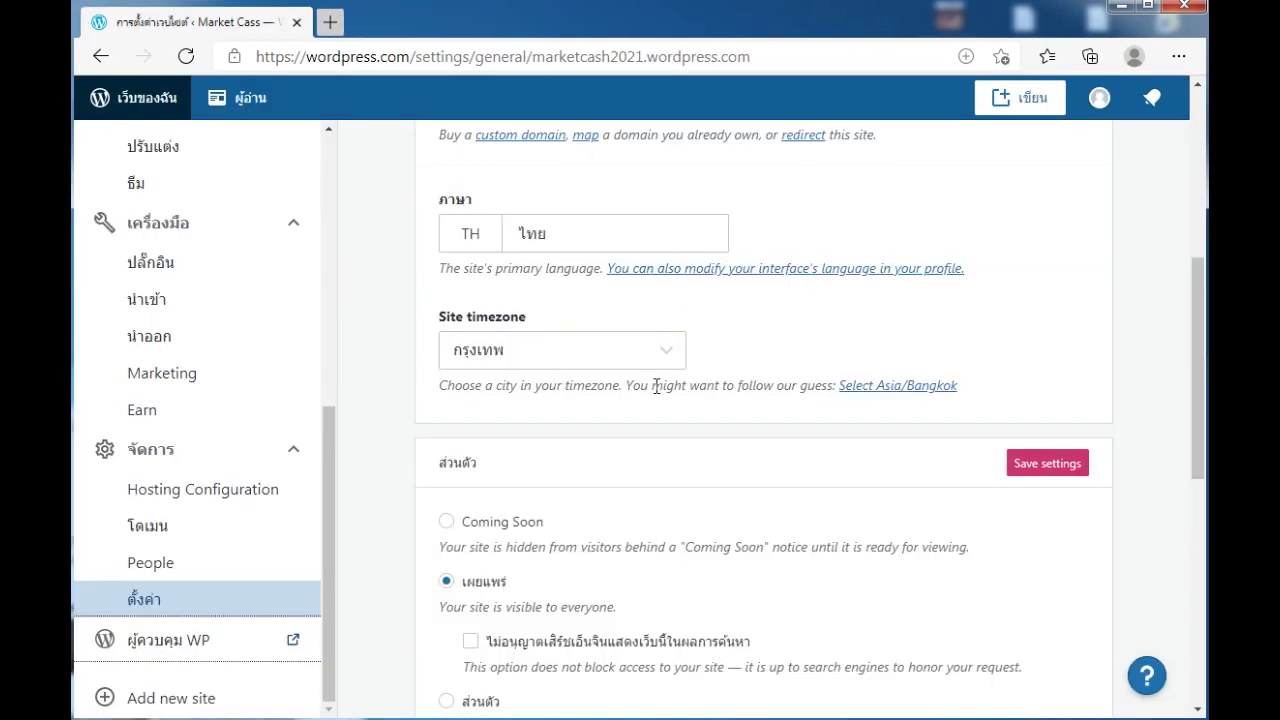
- Open the Home page from the site's published pages list for editing and dismiss the autosave notice
scroll(655, 387, "up", 5)
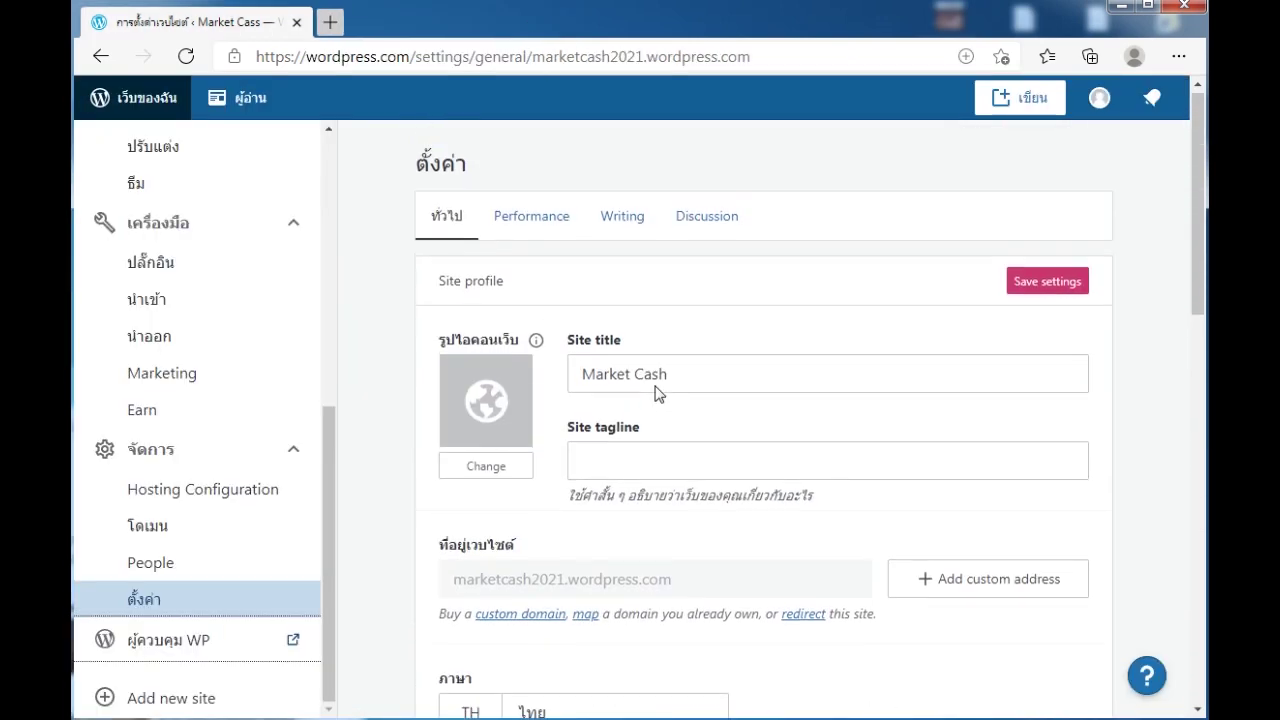
left_click(655, 387)
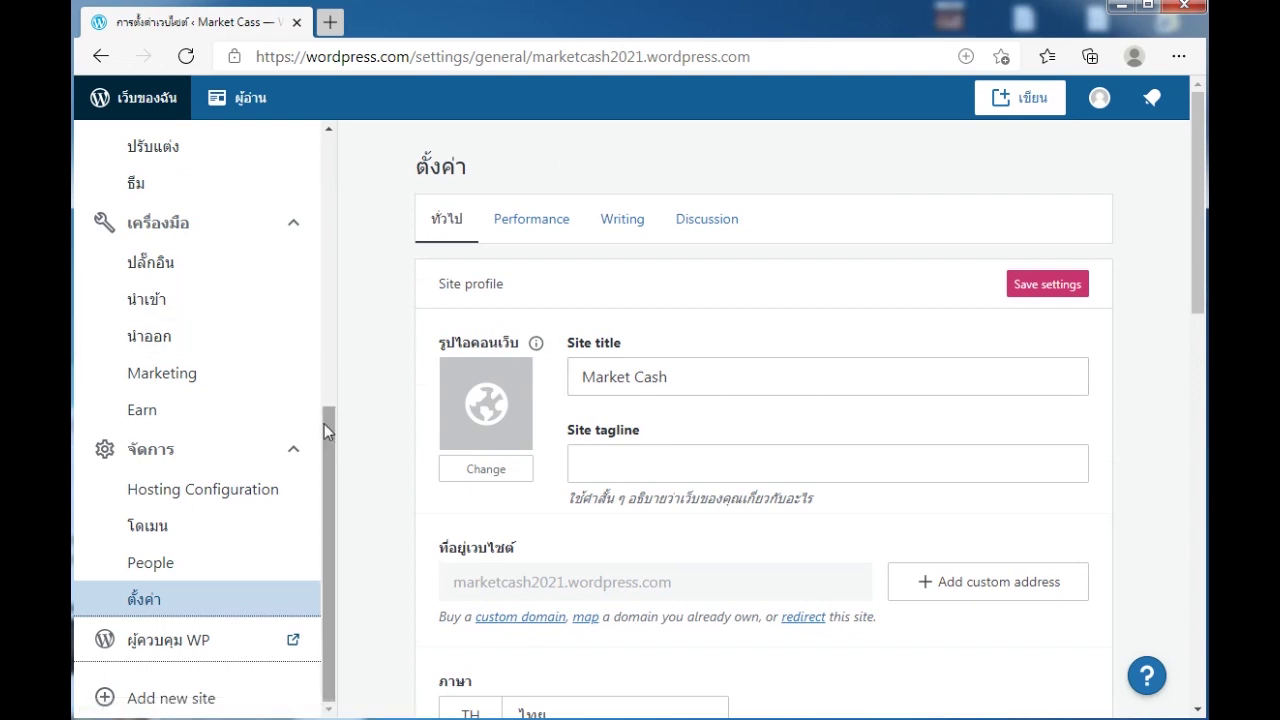
scroll(324, 423, "up", 5)
left_click(140, 338)
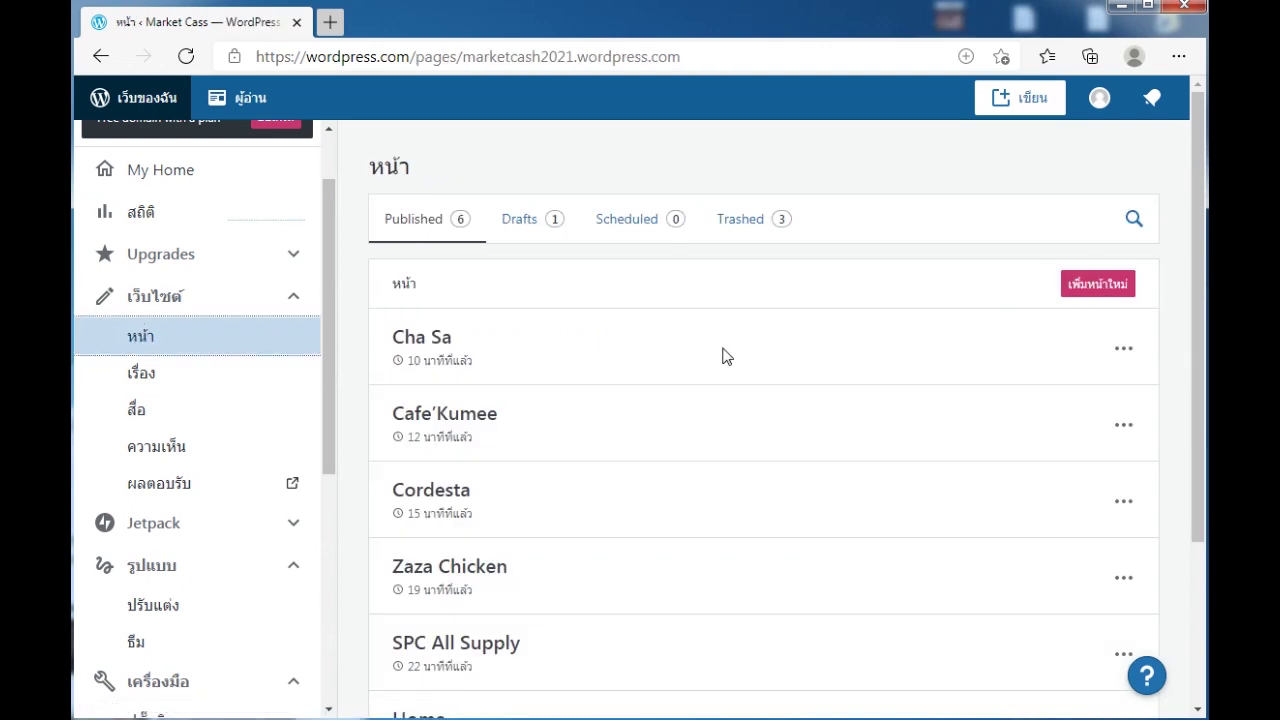
scroll(726, 357, "down", 1)
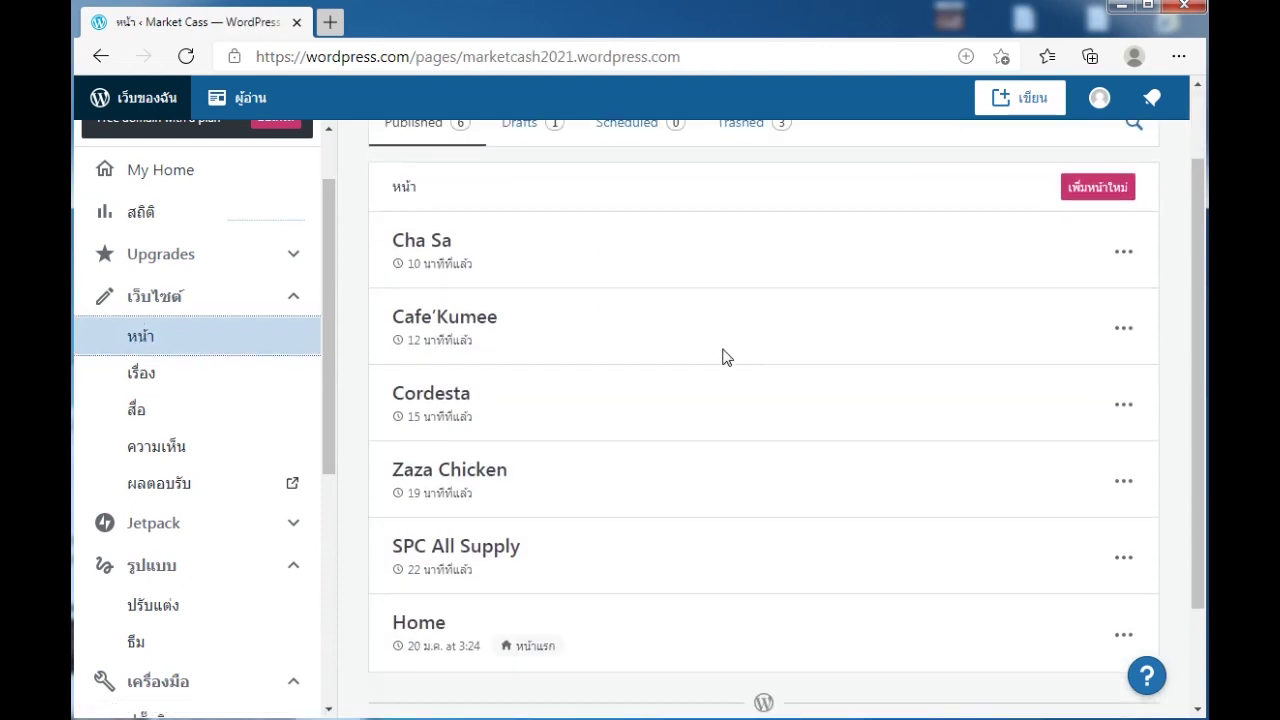
left_click(422, 621)
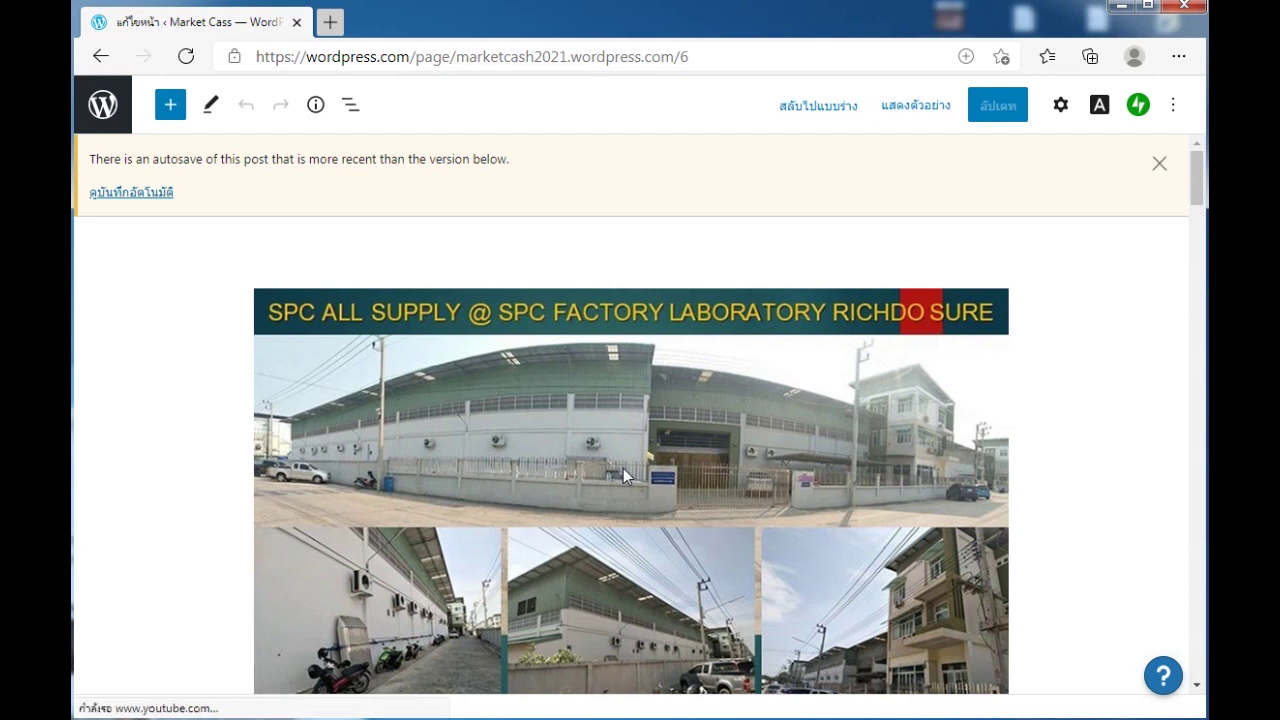
left_click(1160, 164)
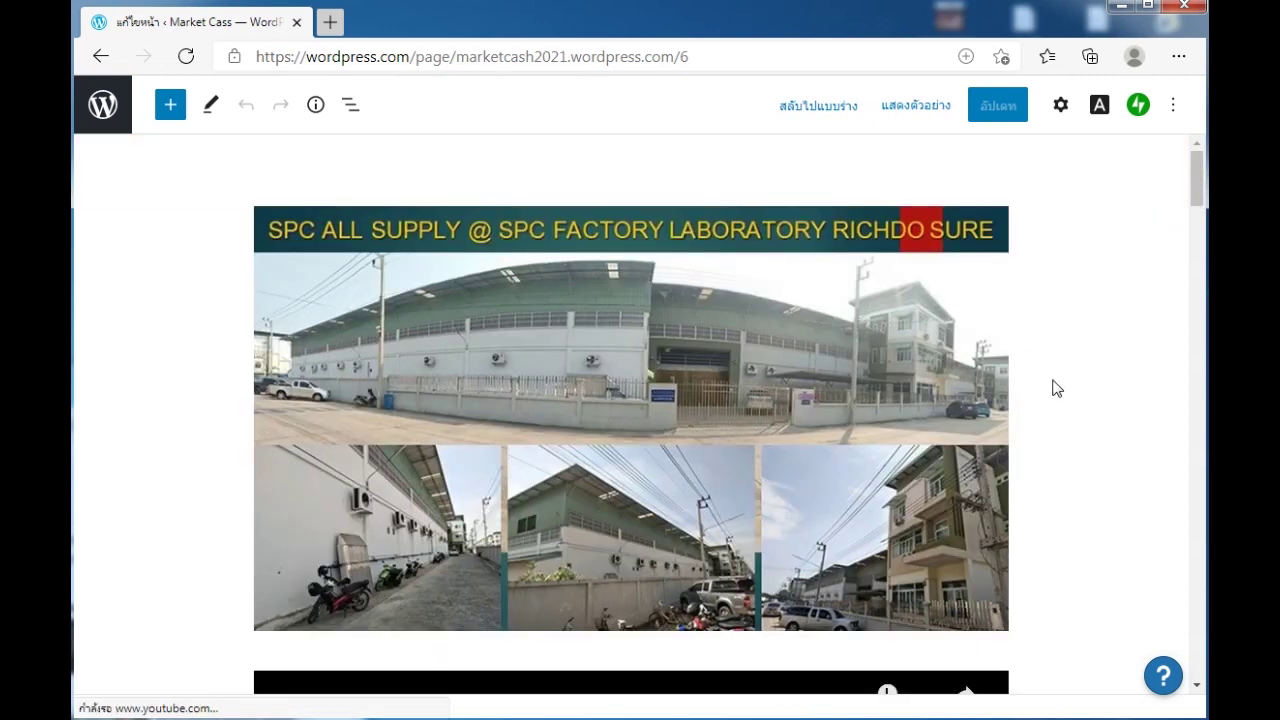
- Preview the Home page, open the live site from the preview, and look over the published page
left_click(928, 118)
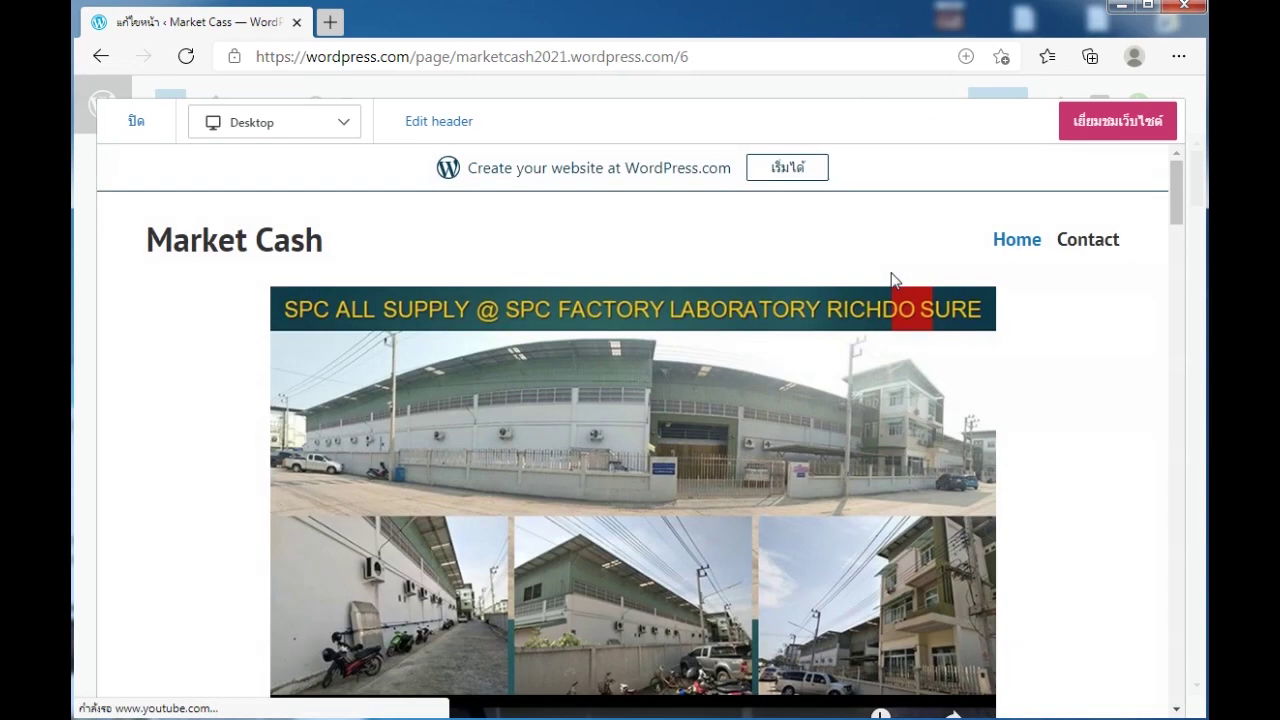
left_click(1142, 128)
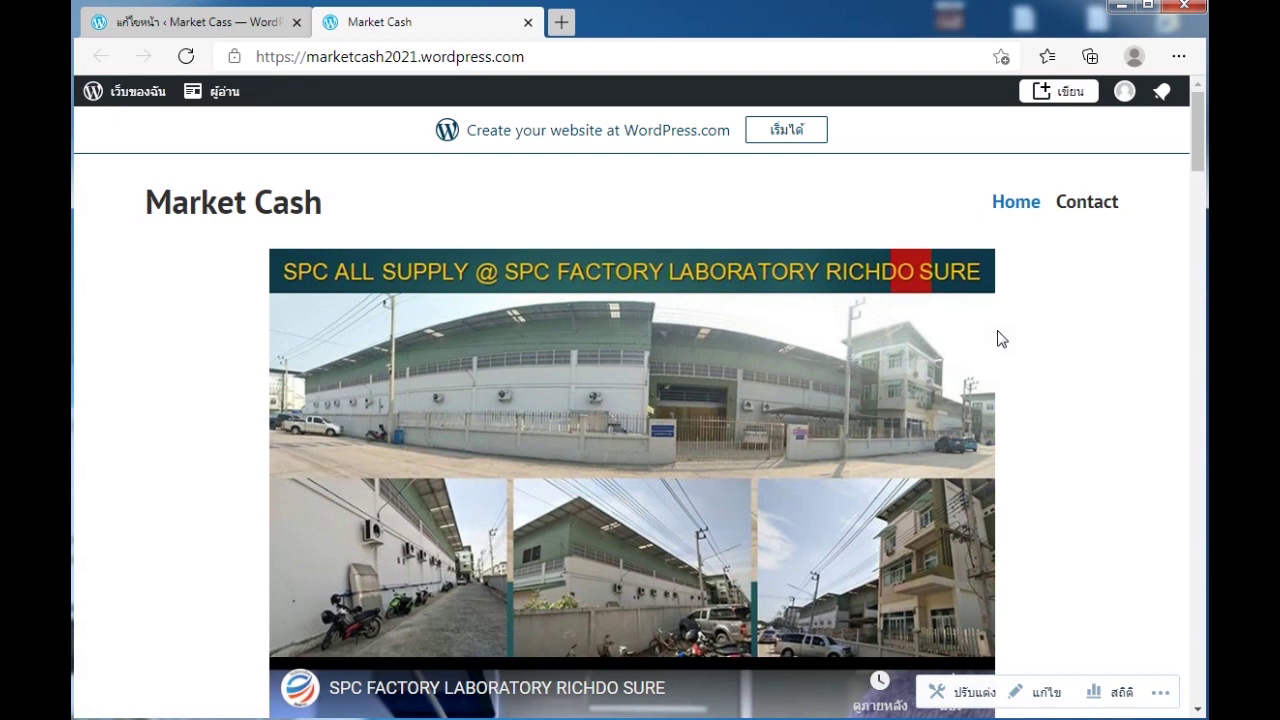
scroll(997, 338, "down", 8)
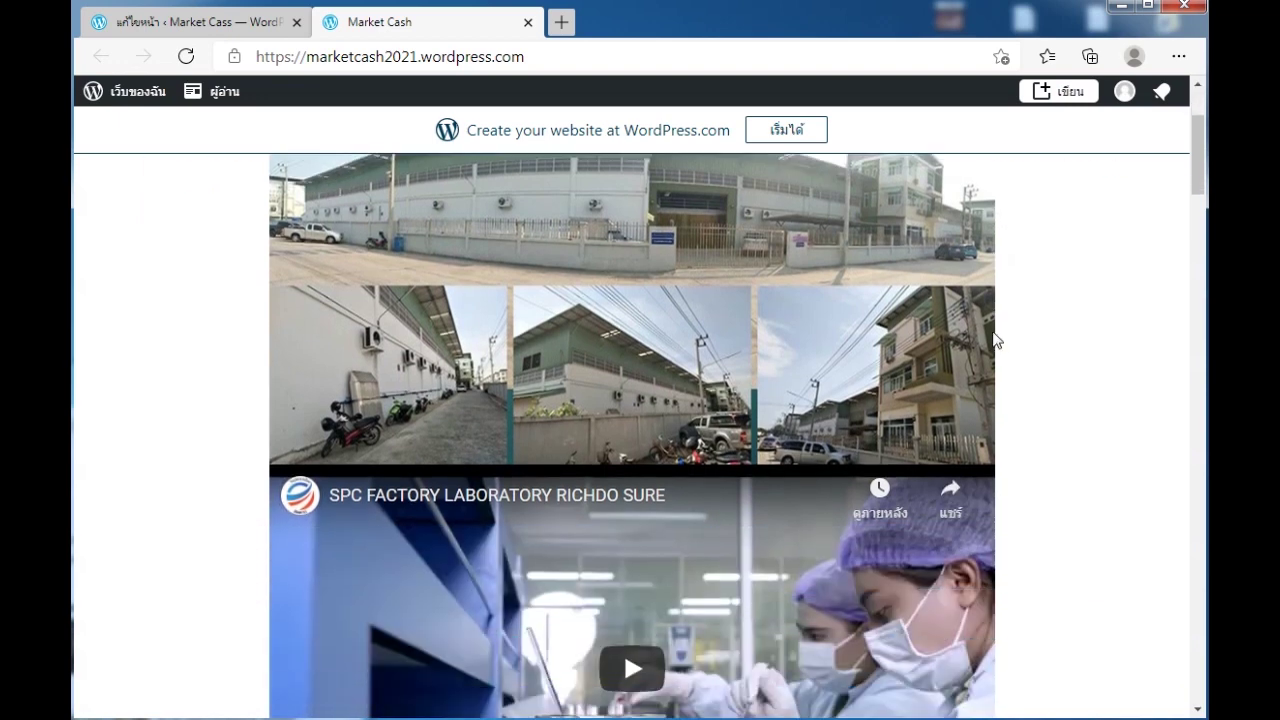